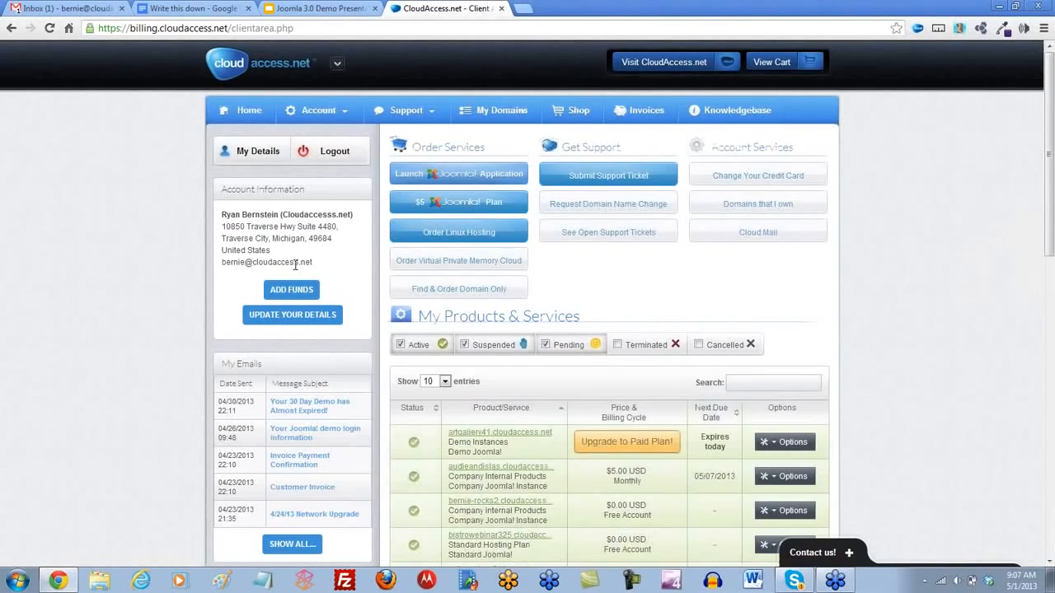
# - Examine the account options and the service options offered for the artgallery41.cloudaccess.net product
pyautogui.click(342, 112)
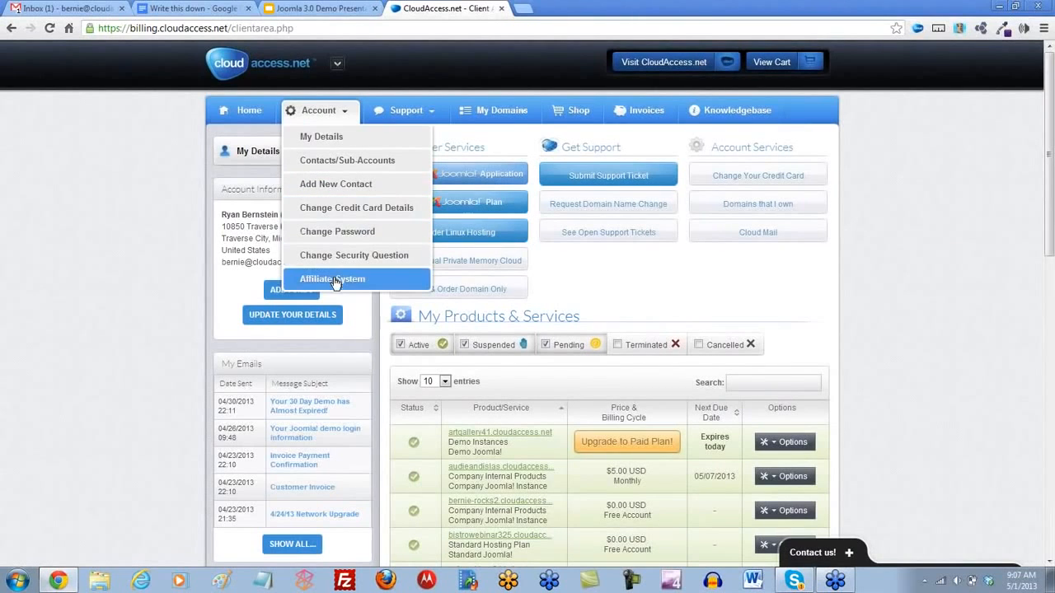
pyautogui.click(652, 280)
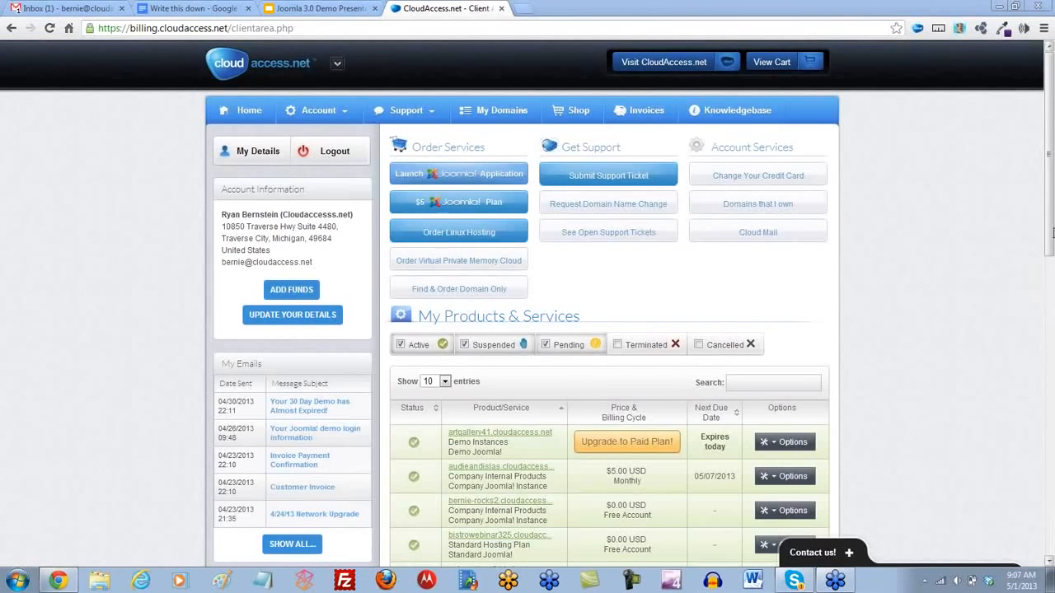
pyautogui.scroll(-2, 1049, 294)
pyautogui.scroll(-2, 1050, 294)
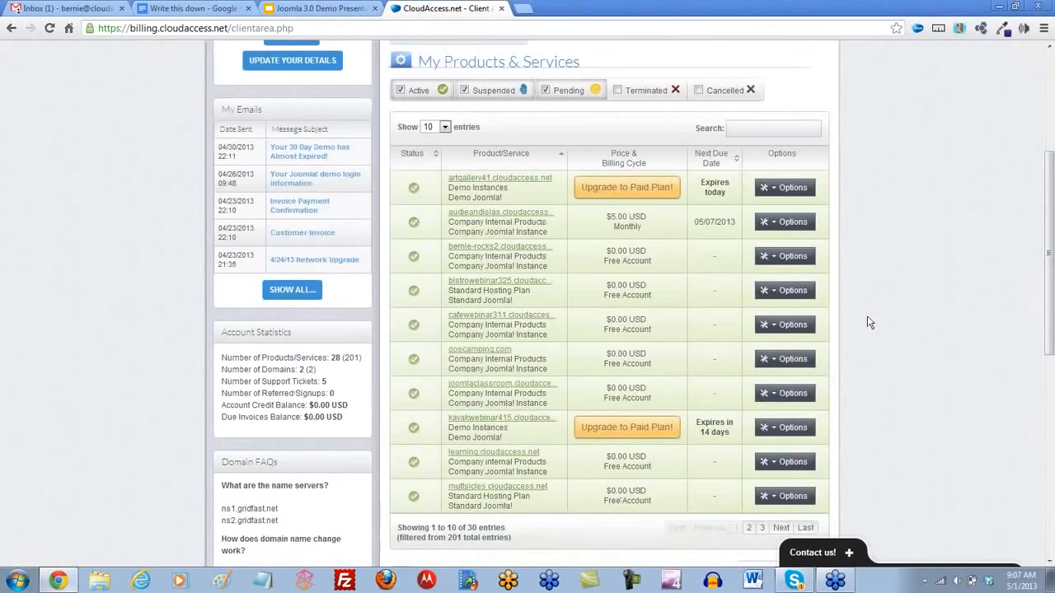
pyautogui.click(775, 192)
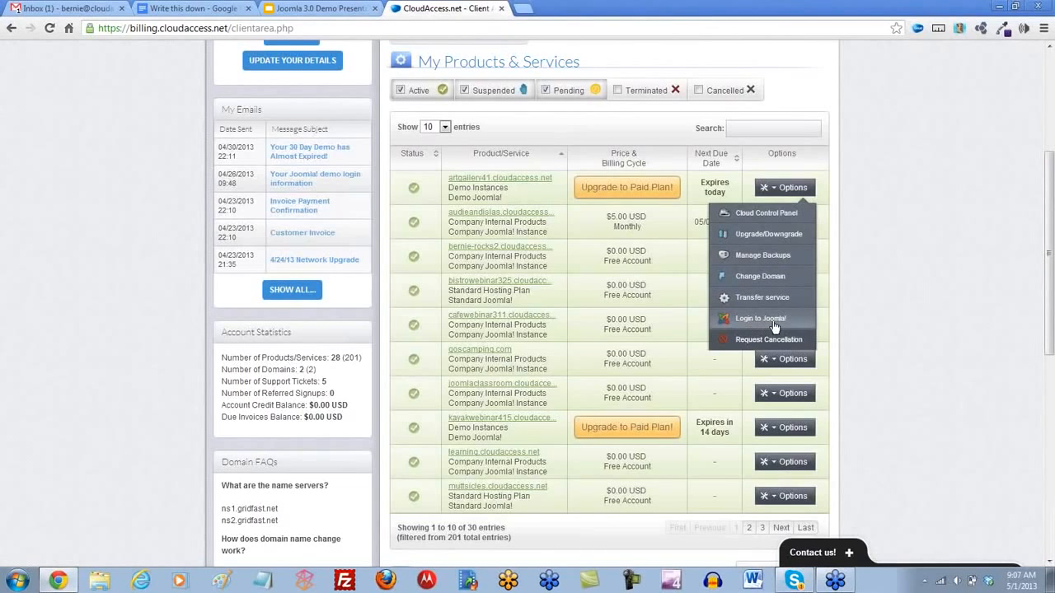
pyautogui.click(874, 298)
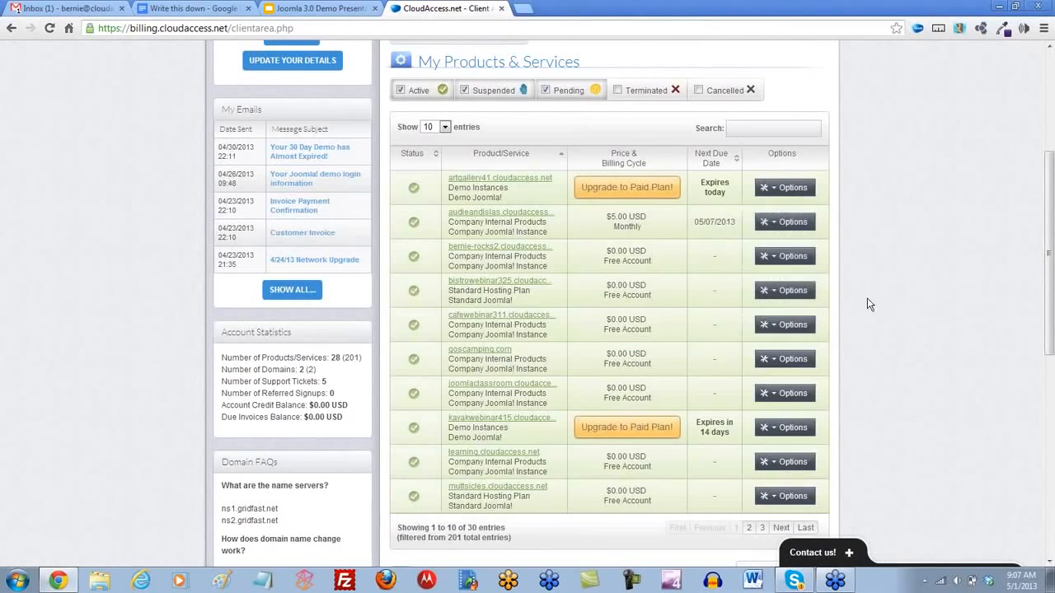
# - Review the support tickets and domains sections of the client area and look at the contact form
pyautogui.scroll(-7, 888, 312)
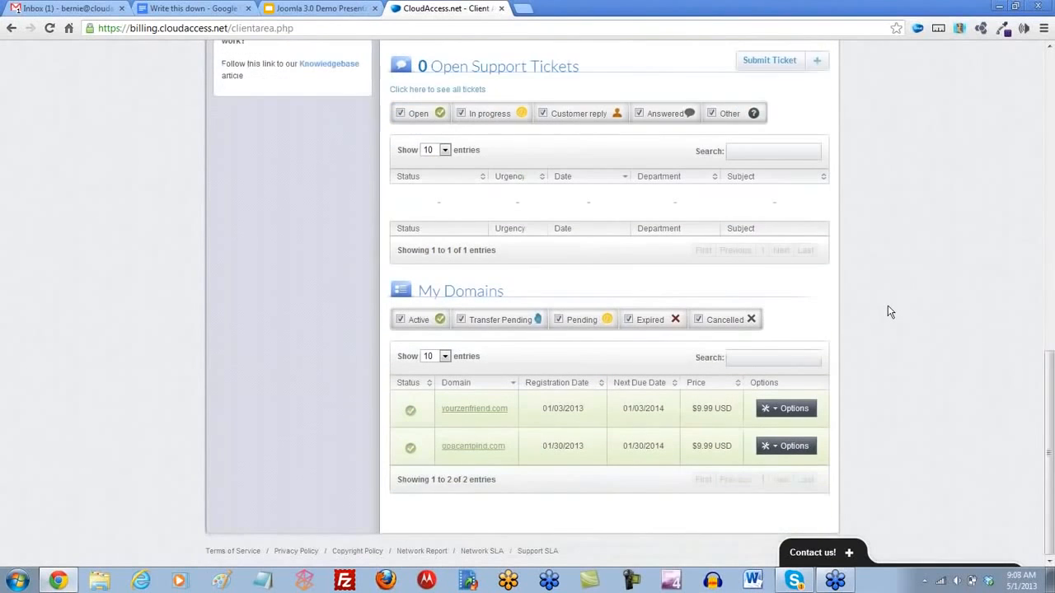
pyautogui.scroll(1, 890, 312)
pyautogui.scroll(10, 890, 312)
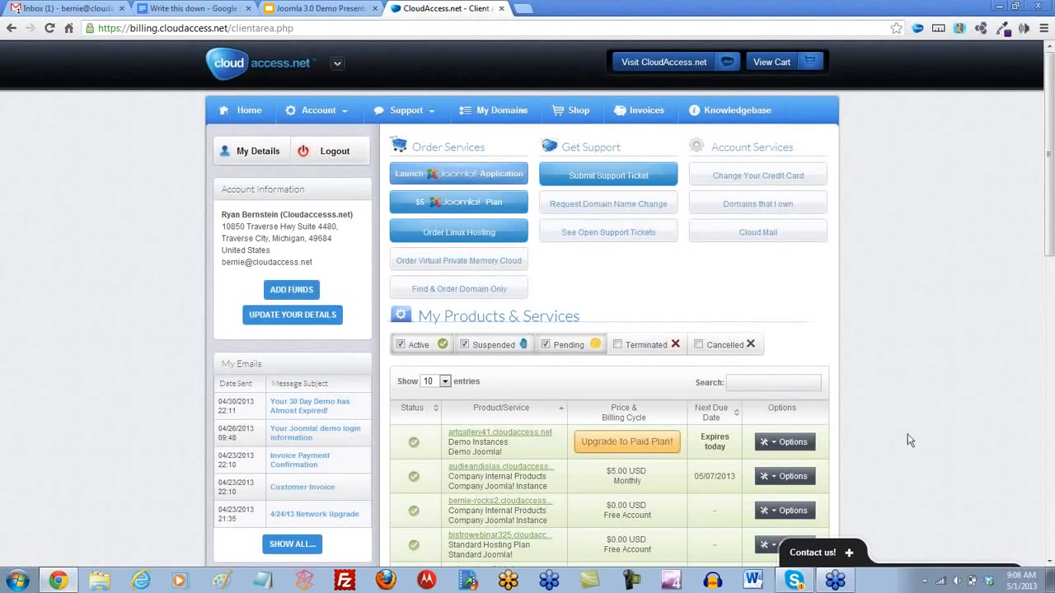
pyautogui.click(849, 553)
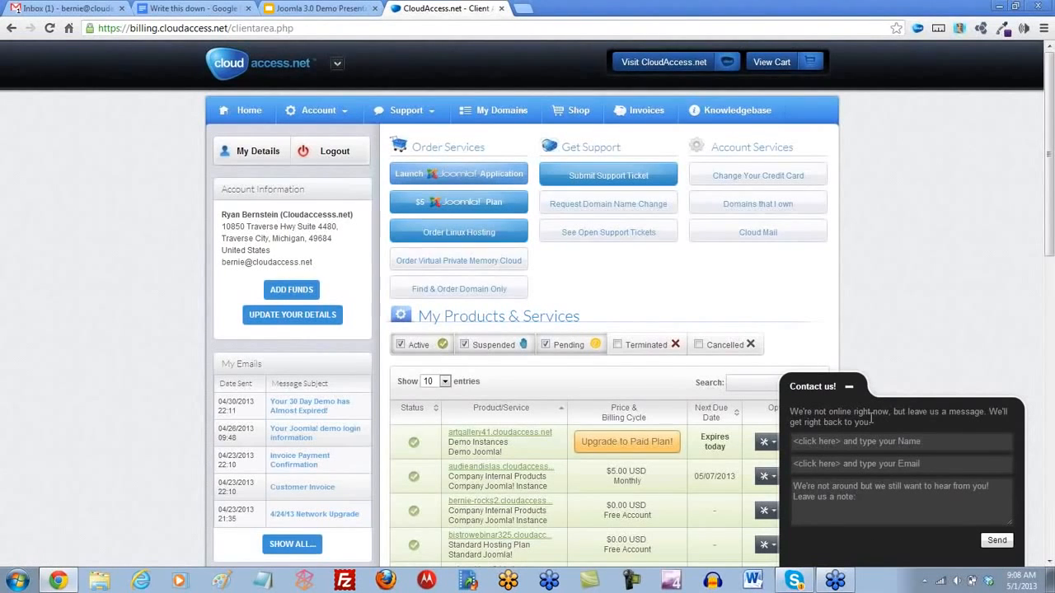
pyautogui.click(849, 386)
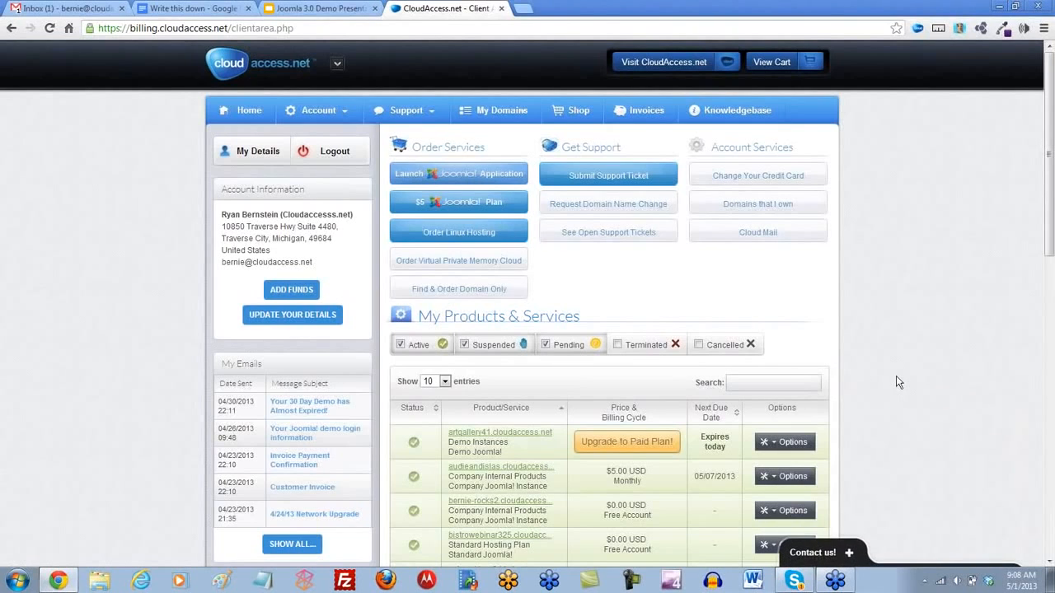
# - Start a new Joomla application order and choose the Joomla! Demo product
pyautogui.click(463, 175)
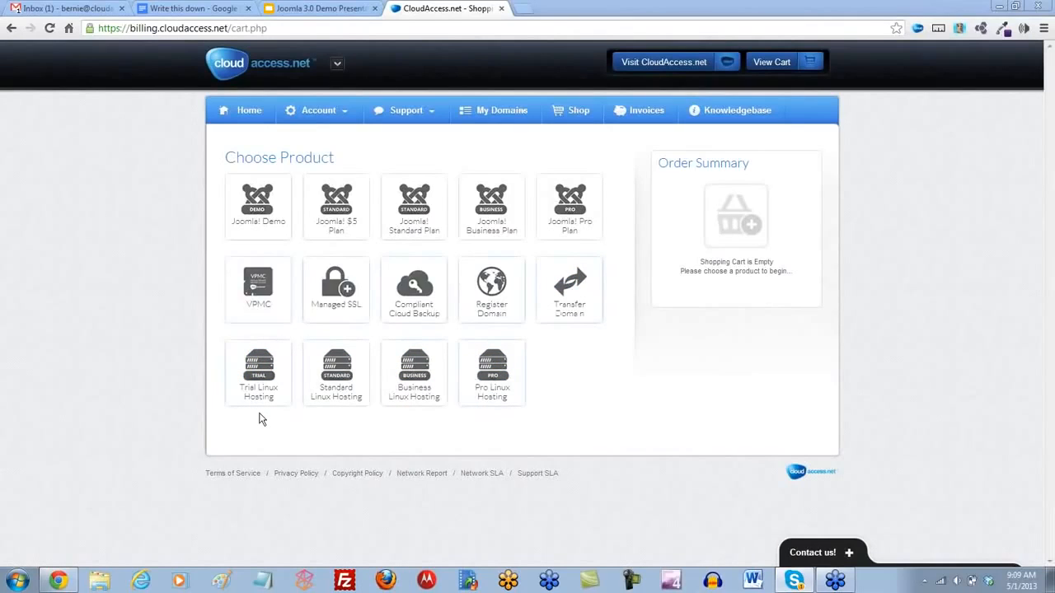
pyautogui.click(261, 212)
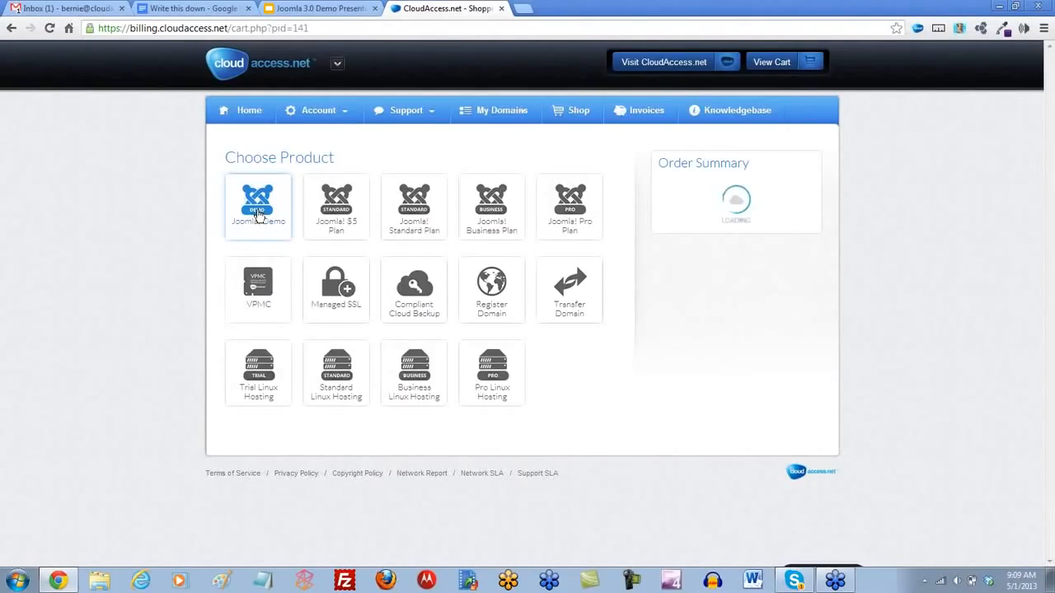
pyautogui.scroll(-1, 259, 214)
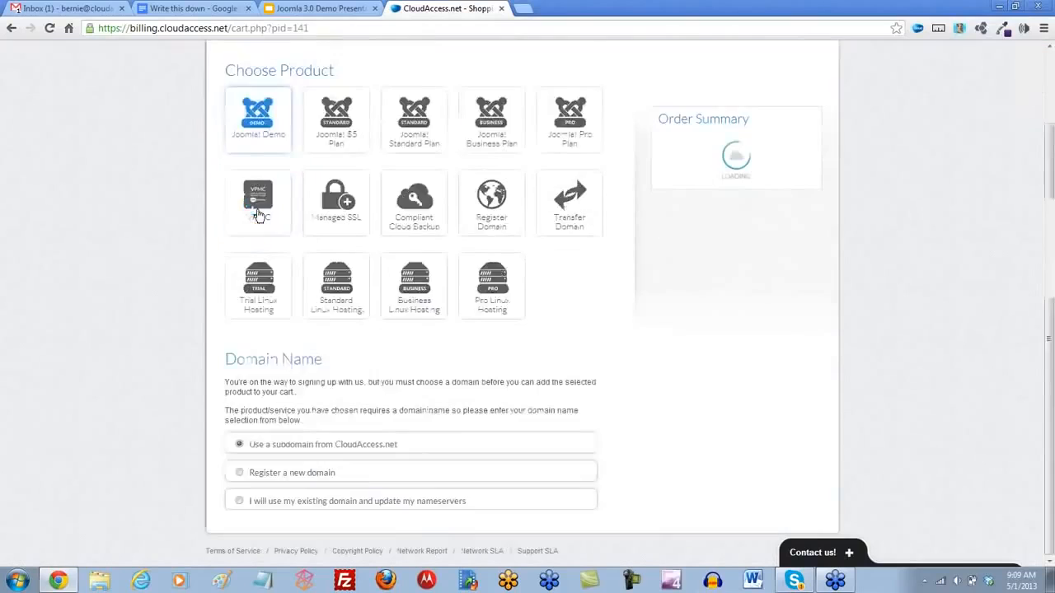
pyautogui.scroll(-1, 258, 214)
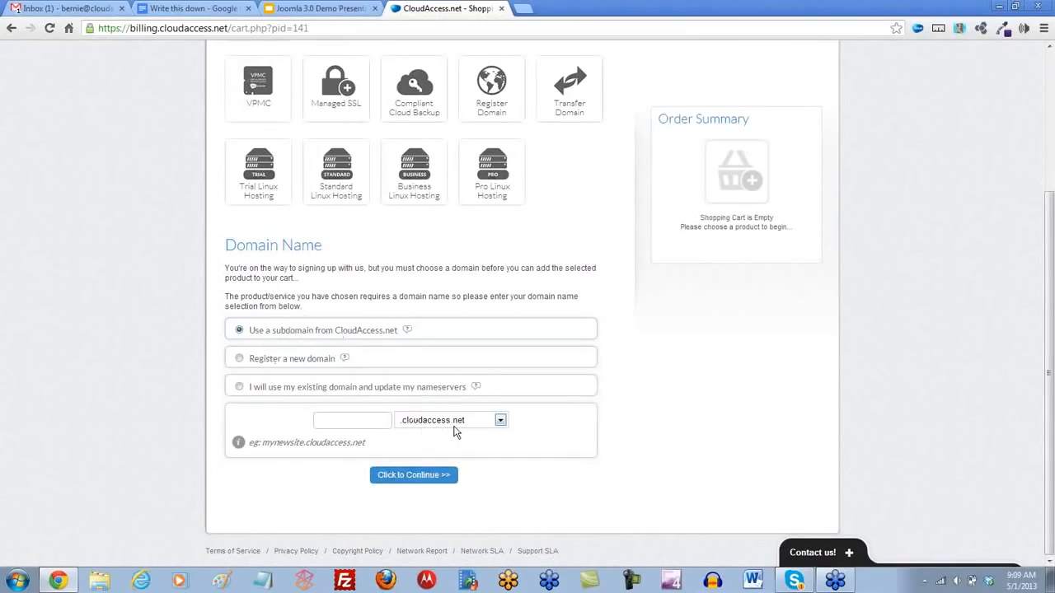
# - Set the demo site's CloudAccess.net subdomain to guitarwebinar51 and continue the order
pyautogui.click(329, 419)
pyautogui.write('guitarwebinar51')
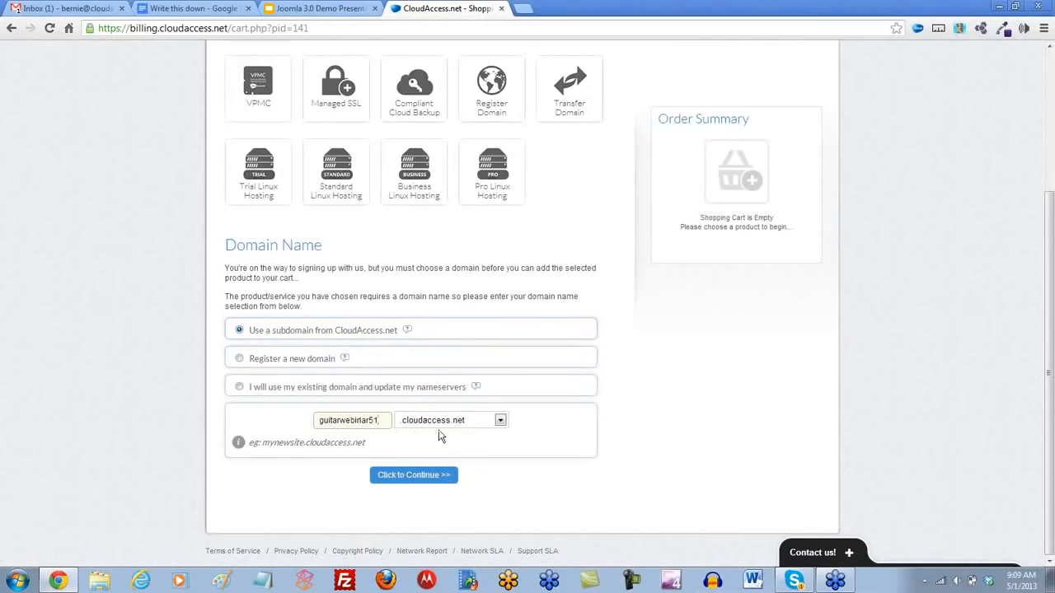
pyautogui.click(418, 478)
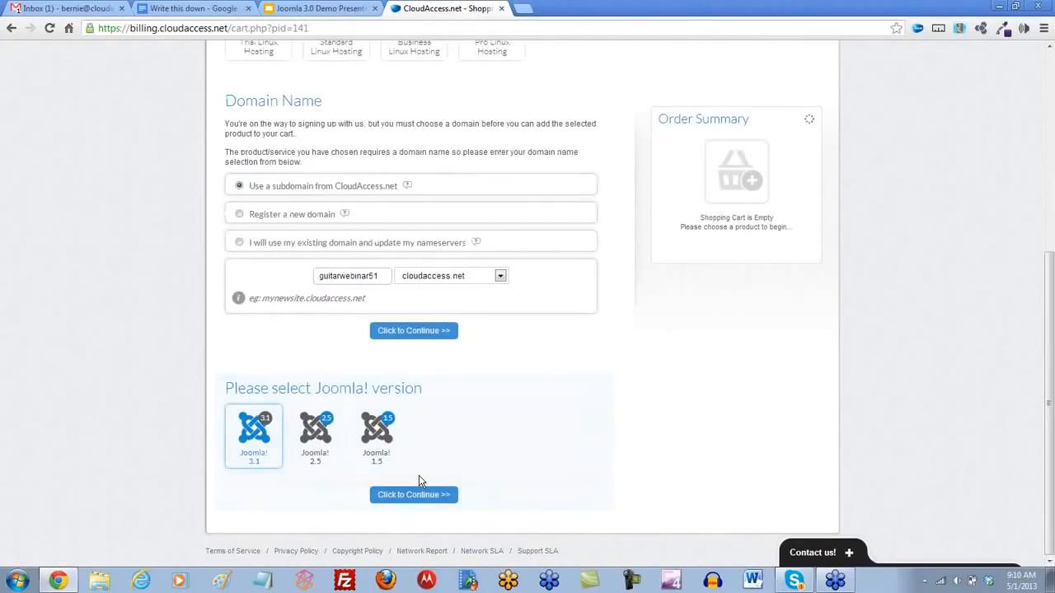
# - Continue with Joomla! version 3.1 and complete the order as a free demo order
pyautogui.click(378, 435)
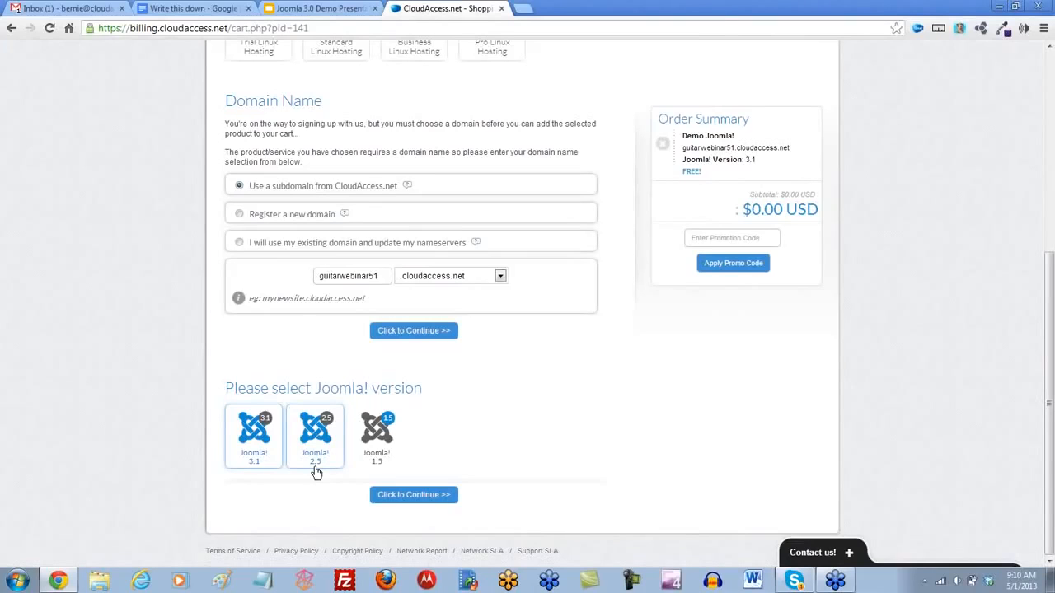
pyautogui.click(415, 495)
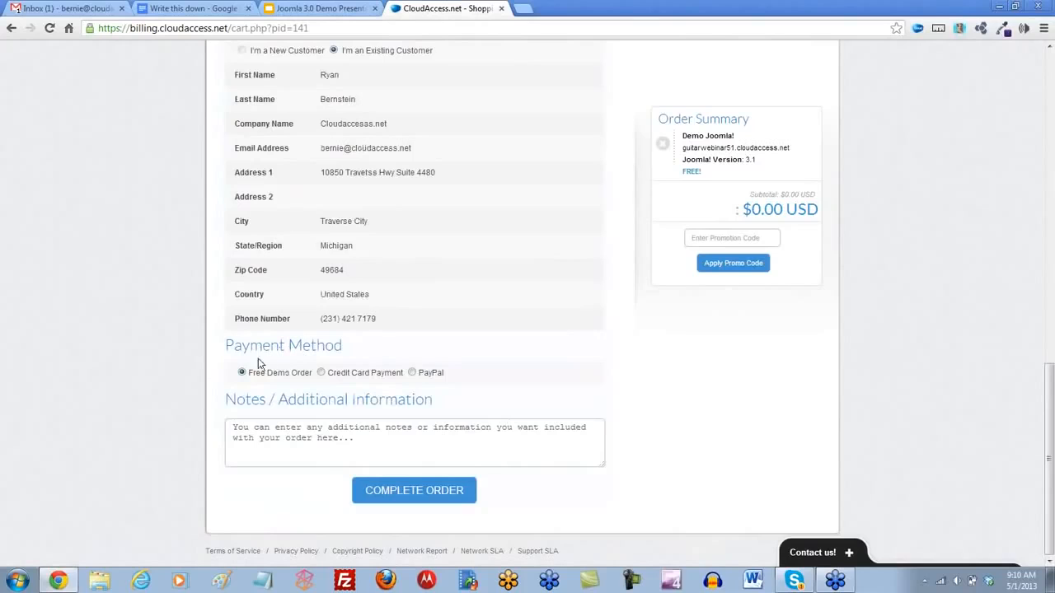
pyautogui.click(422, 493)
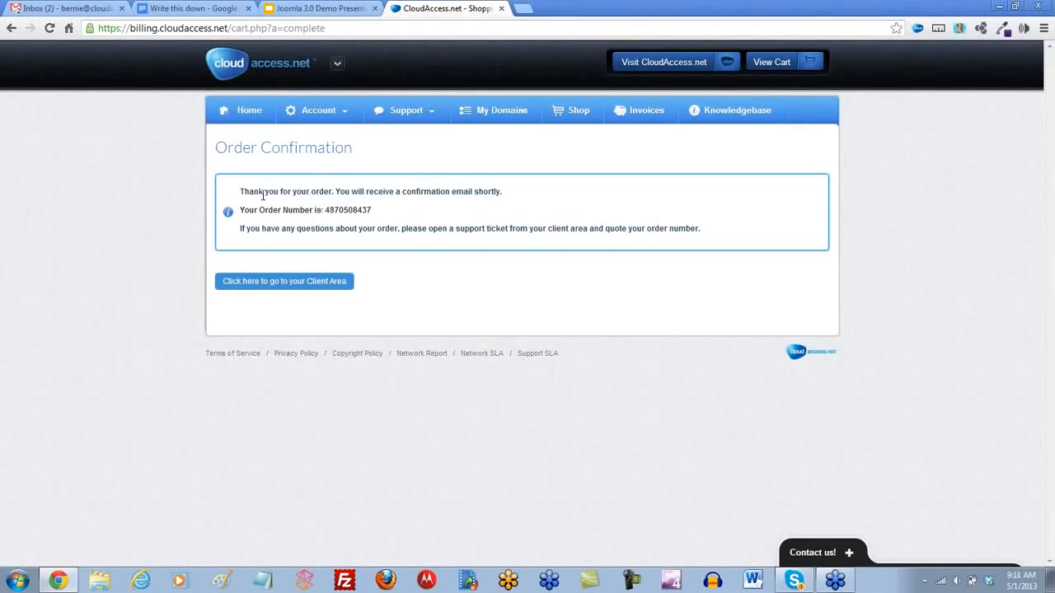
pyautogui.moveTo(241, 192); pyautogui.dragTo(502, 188)
# - Switch to Gmail, open the "Your Joomla! demo login information" email and read through its site access details
pyautogui.click(82, 15)
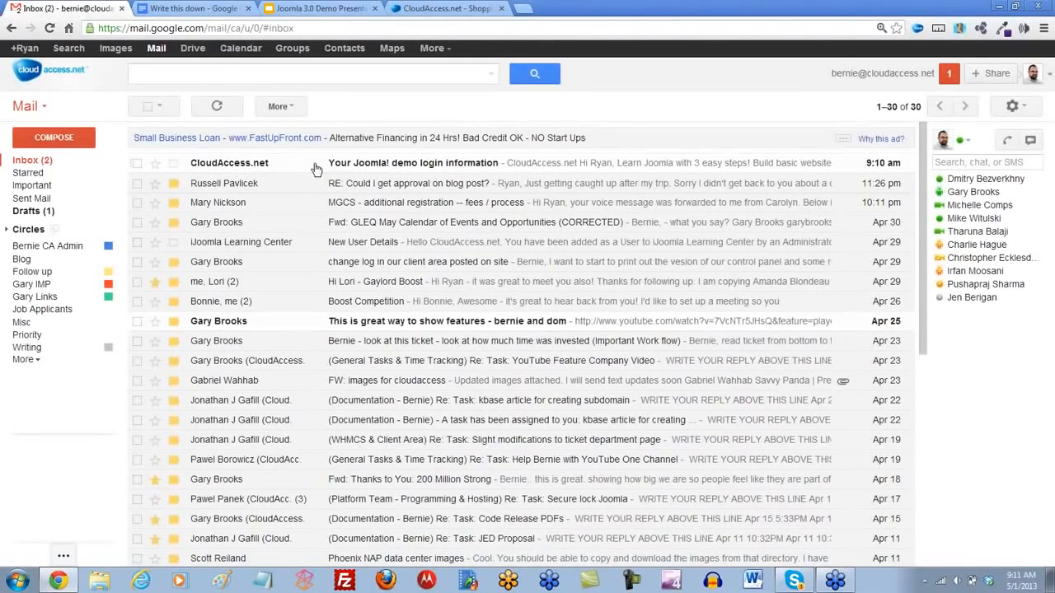
pyautogui.click(454, 165)
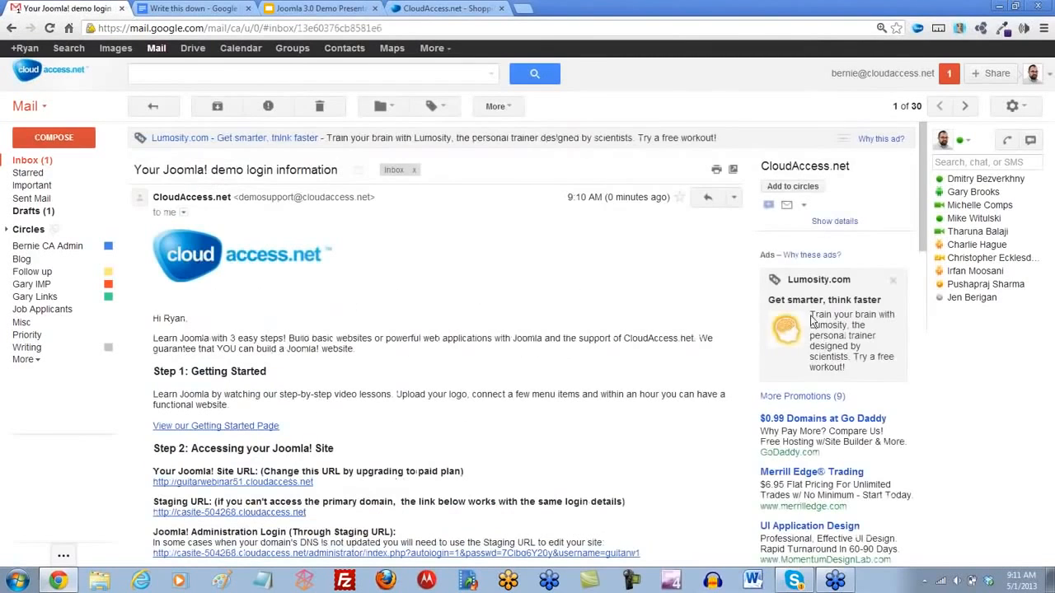
pyautogui.moveTo(921, 190); pyautogui.dragTo(937, 247)
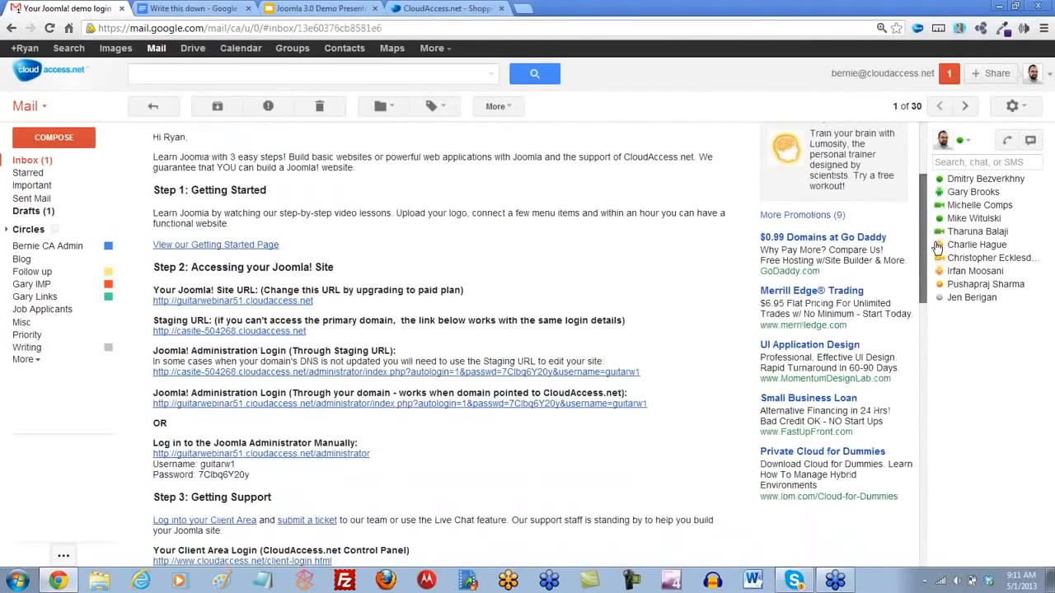
pyautogui.moveTo(937, 248)
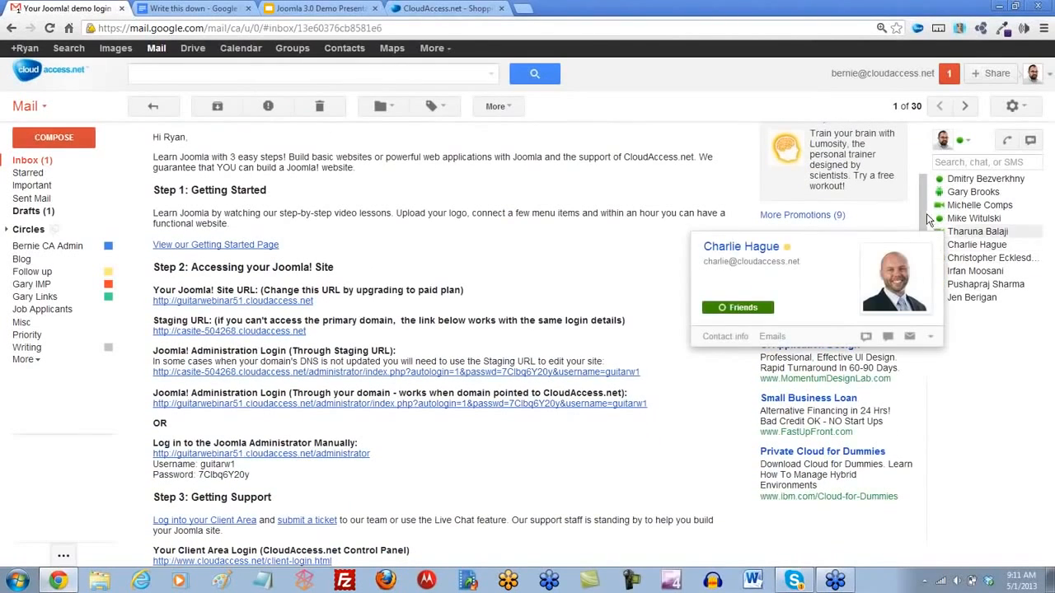
pyautogui.moveTo(921, 207); pyautogui.dragTo(924, 224)
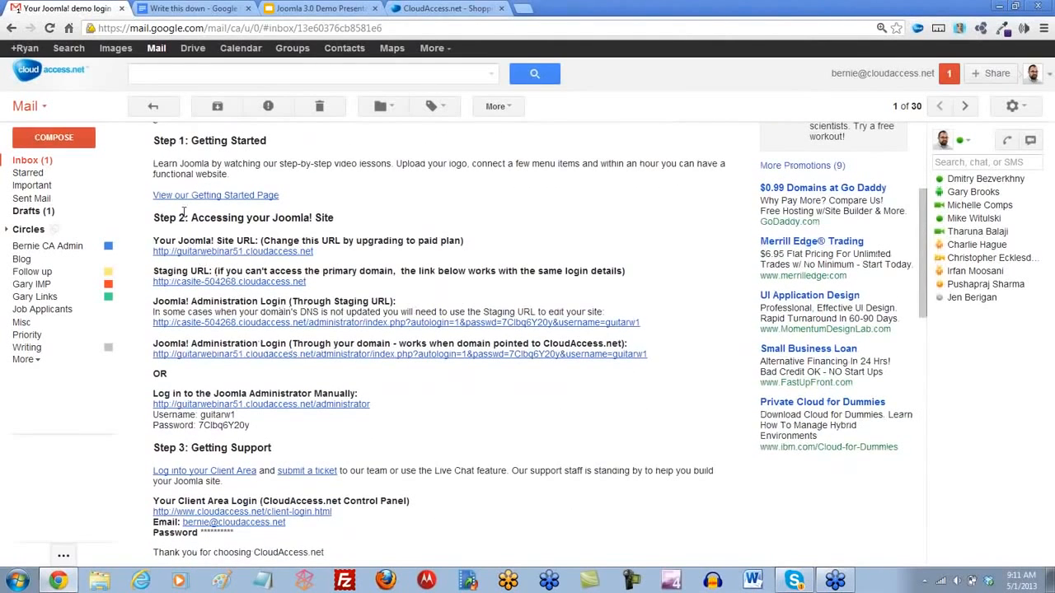
# - Open the Getting Started page linked in the email, review its four learning and support options, and close it
pyautogui.click(246, 196)
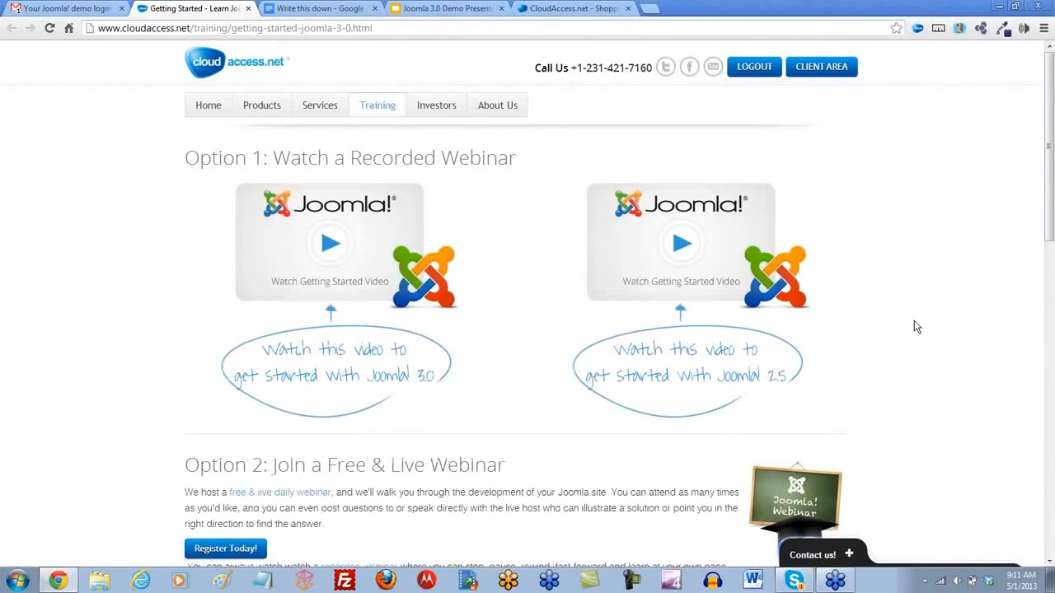
pyautogui.scroll(-3, 916, 327)
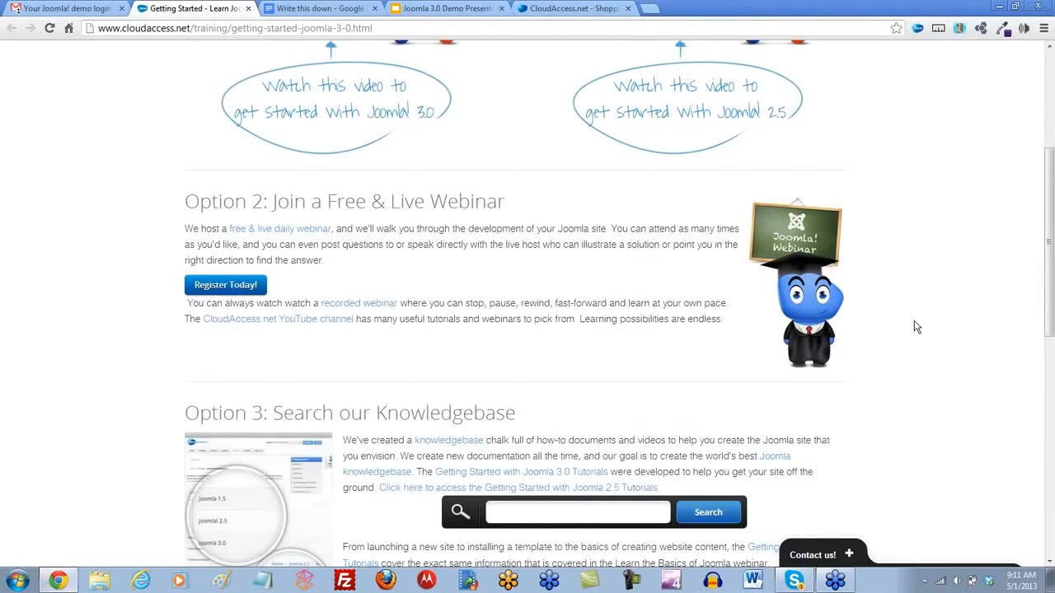
pyautogui.scroll(-1, 916, 328)
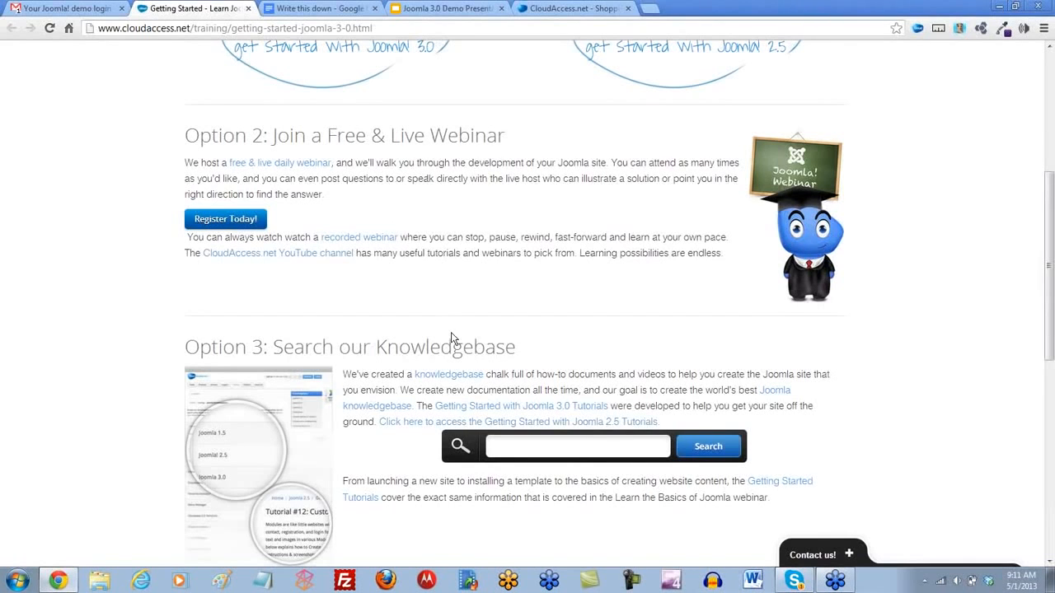
pyautogui.scroll(-1, 442, 332)
pyautogui.scroll(-2, 445, 333)
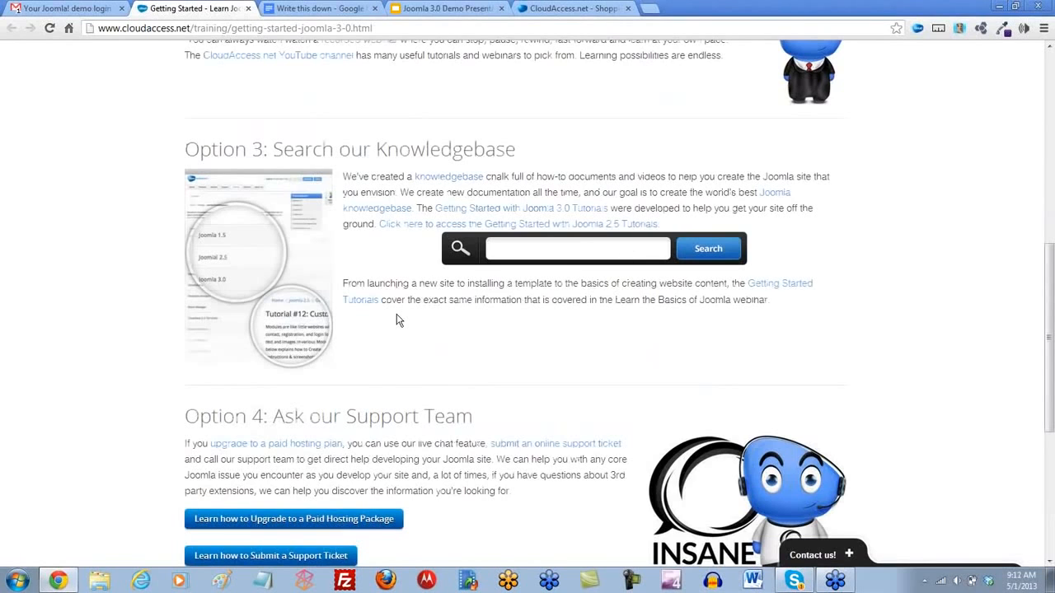
pyautogui.scroll(-1, 396, 321)
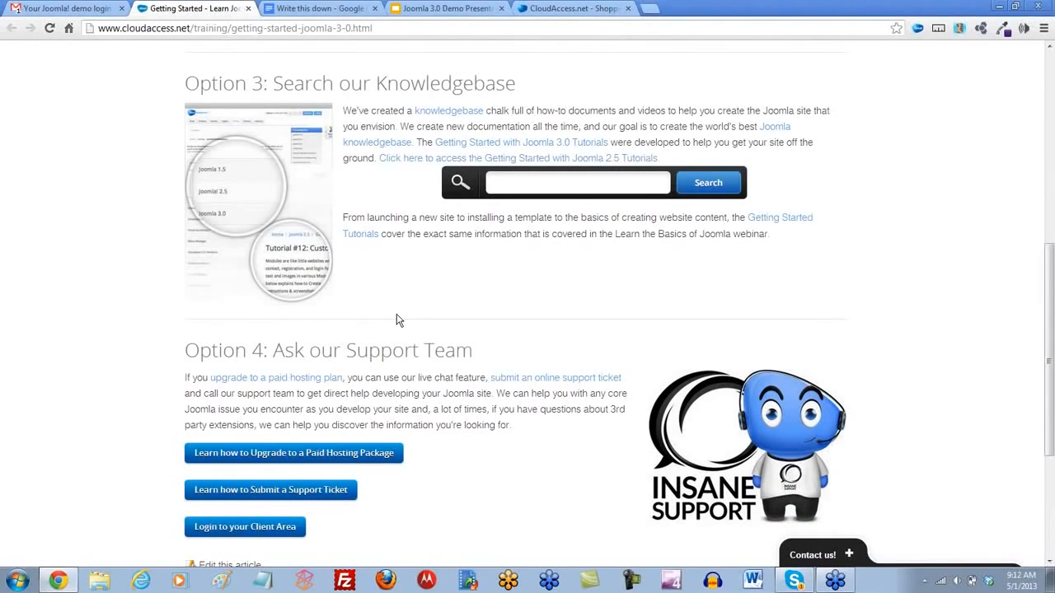
pyautogui.scroll(-2, 396, 321)
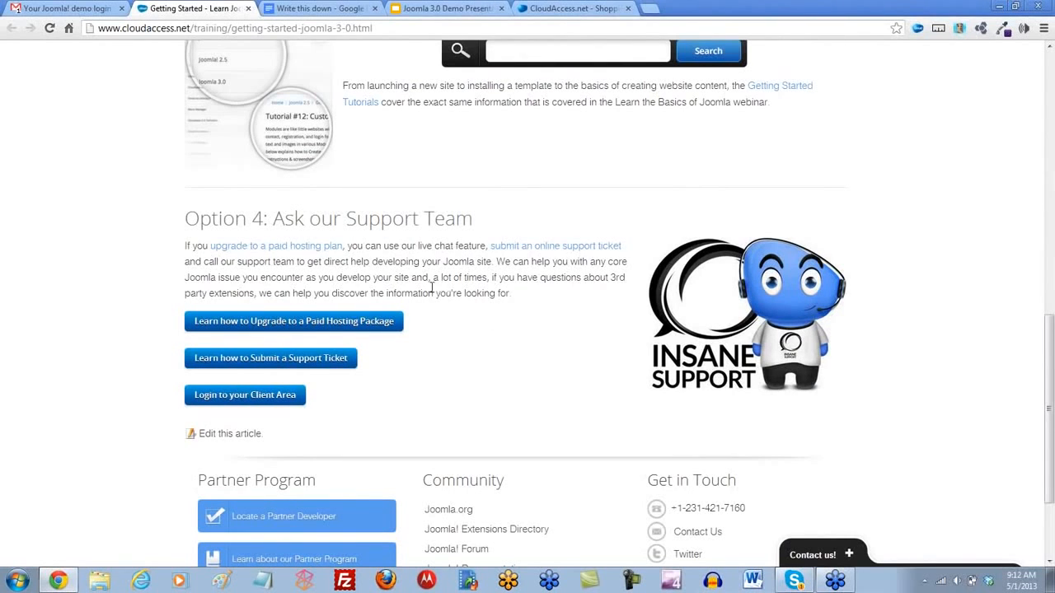
pyautogui.scroll(7, 259, 236)
pyautogui.click(249, 11)
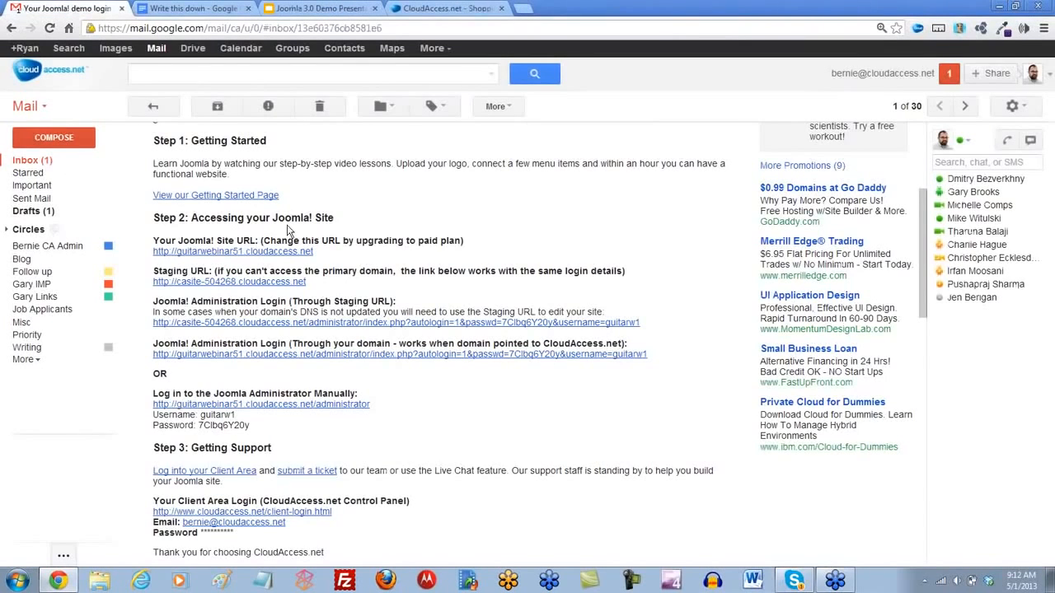
# - Open the new guitarwebinar51.cloudaccess.net site from the email and look over its default home page down to the footer
pyautogui.scroll(-1, 337, 299)
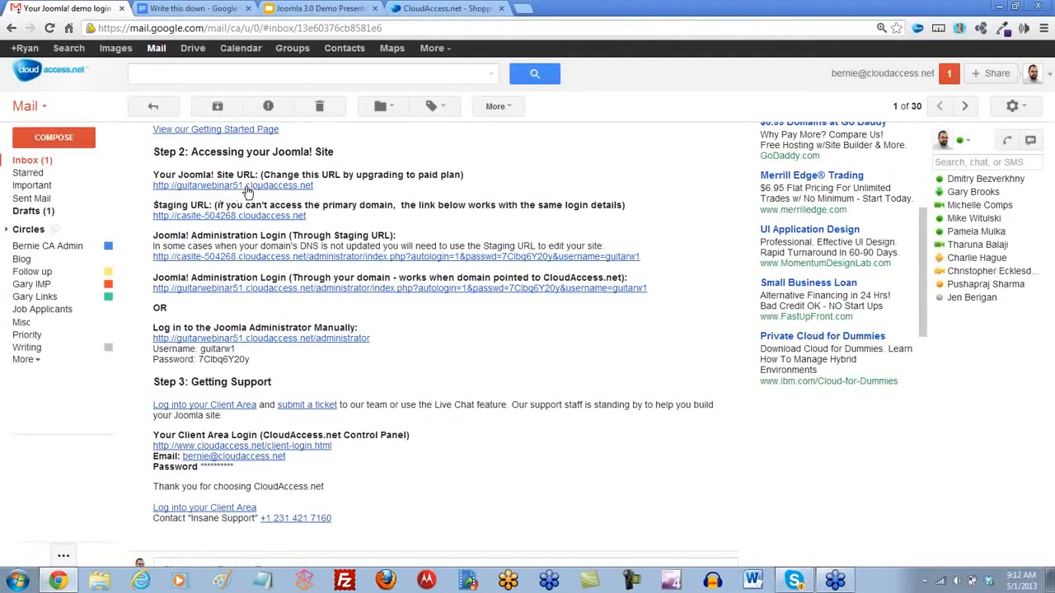
pyautogui.click(208, 186)
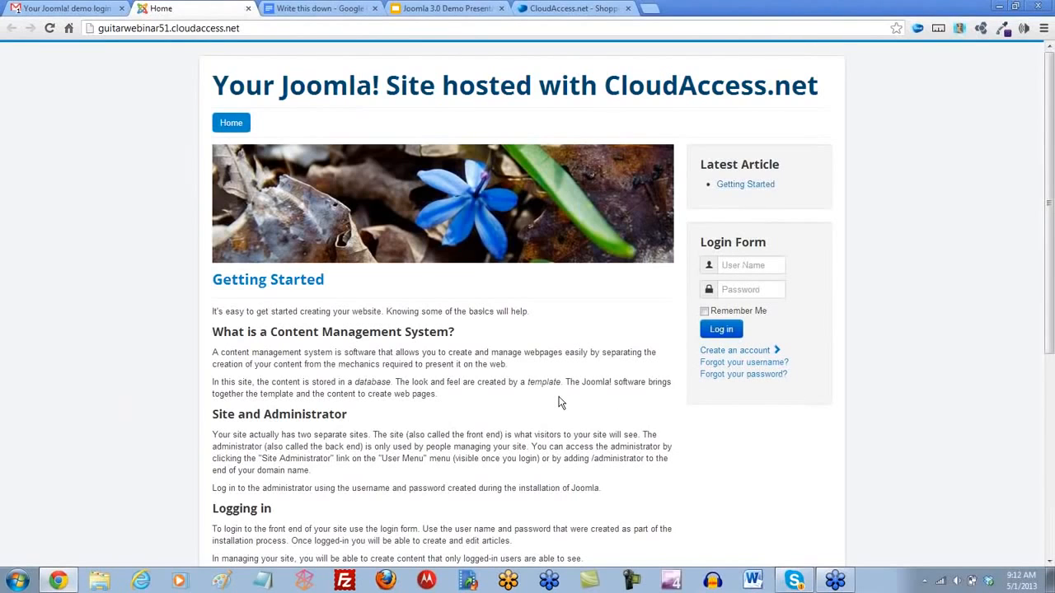
pyautogui.scroll(-3, 528, 355)
pyautogui.scroll(-3, 277, 425)
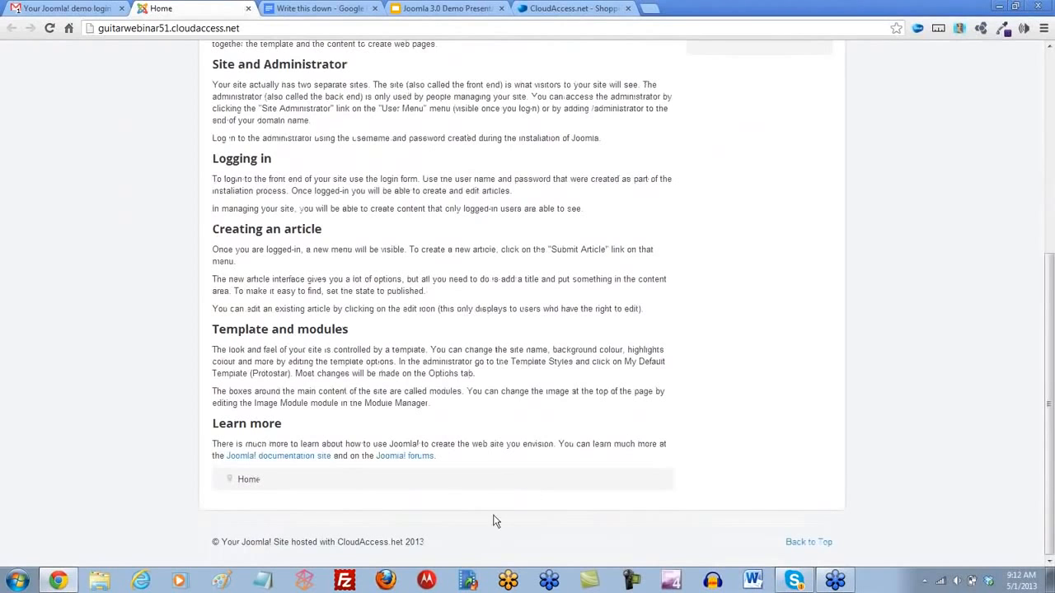
pyautogui.moveTo(428, 543); pyautogui.dragTo(115, 532)
pyautogui.click(116, 532)
pyautogui.scroll(5, 141, 385)
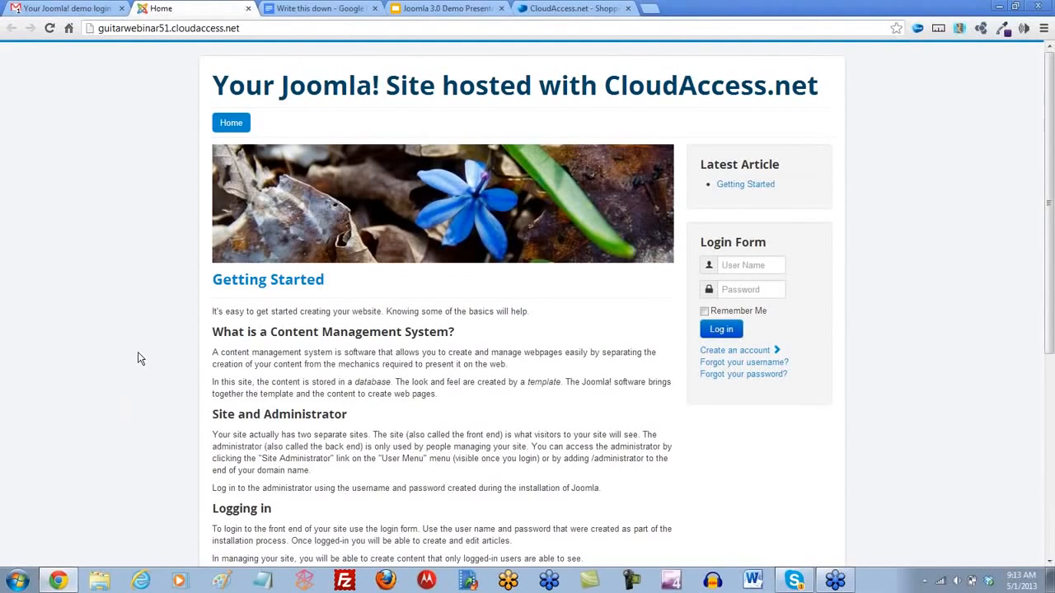
# - Return to the login information email and open the demo site through its staging URL
pyautogui.click(89, 10)
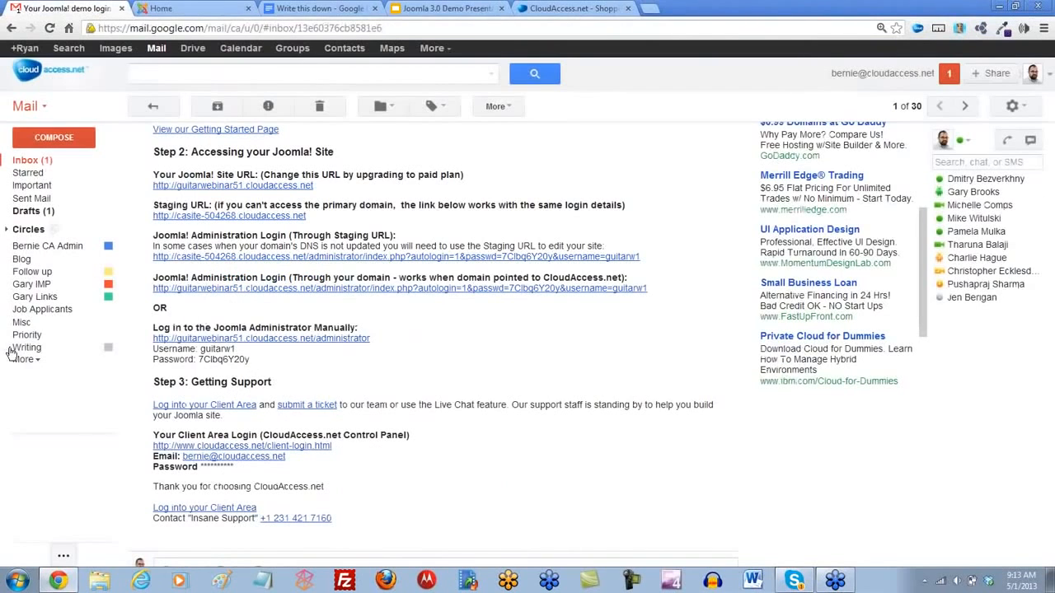
pyautogui.click(219, 217)
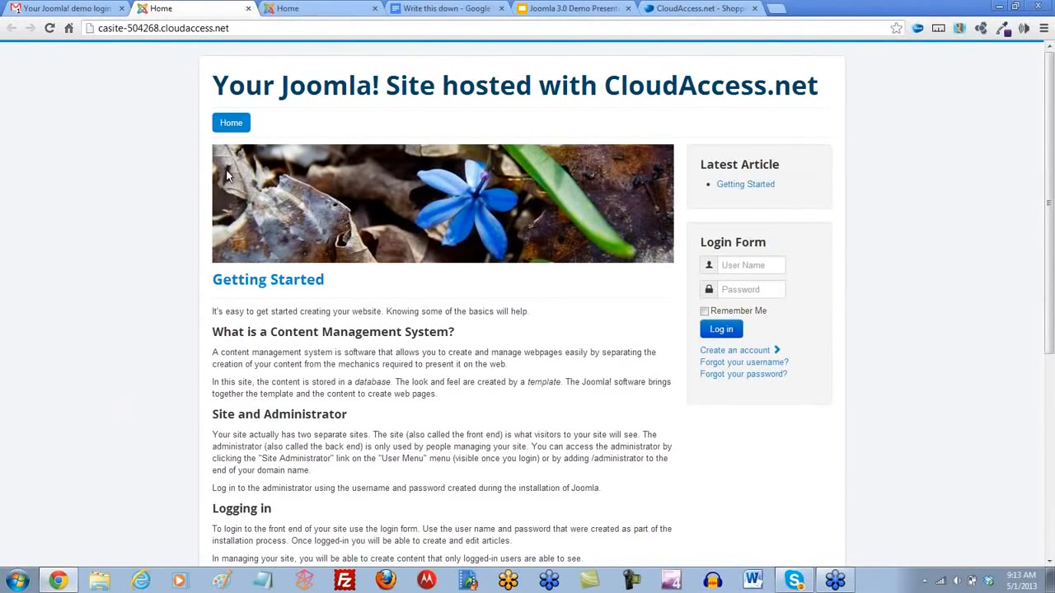
# - Close the staging site, open the Joomla administrator through the email's own-domain login link, and compare it with the site's front end
pyautogui.click(248, 8)
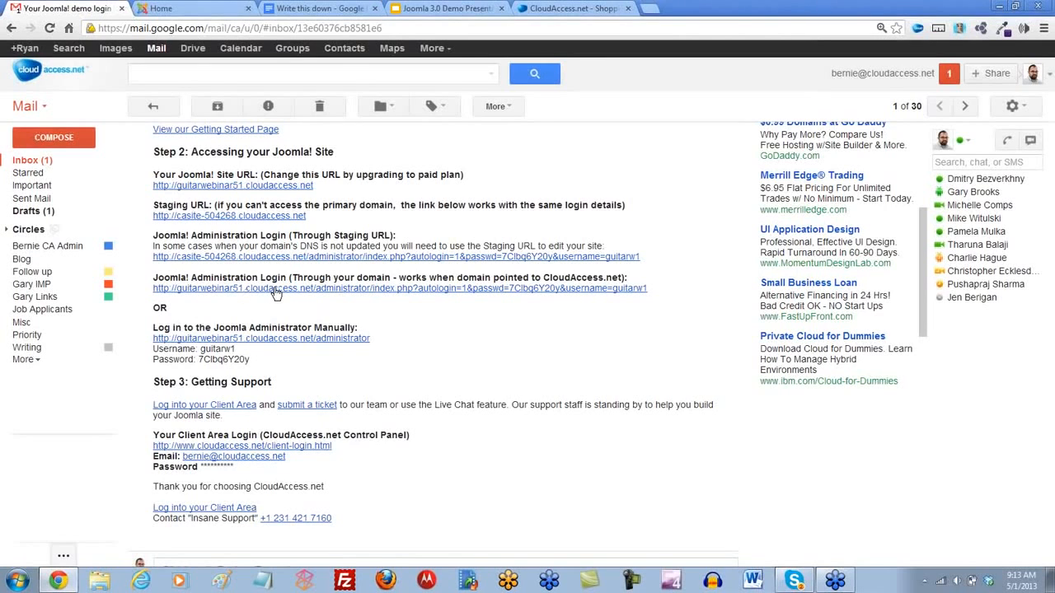
pyautogui.click(218, 290)
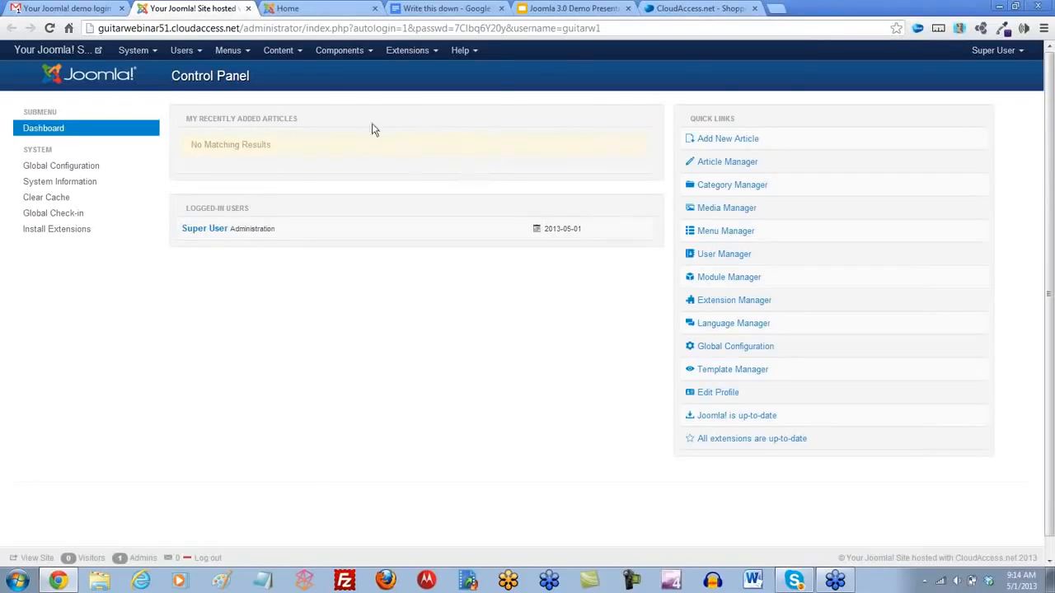
pyautogui.click(289, 10)
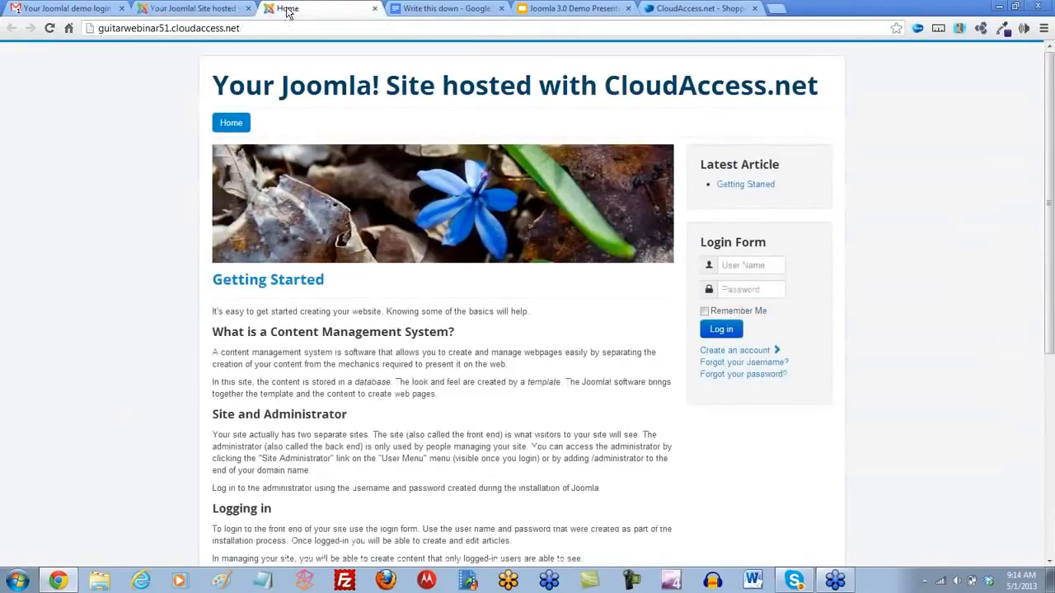
pyautogui.click(209, 10)
pyautogui.click(288, 12)
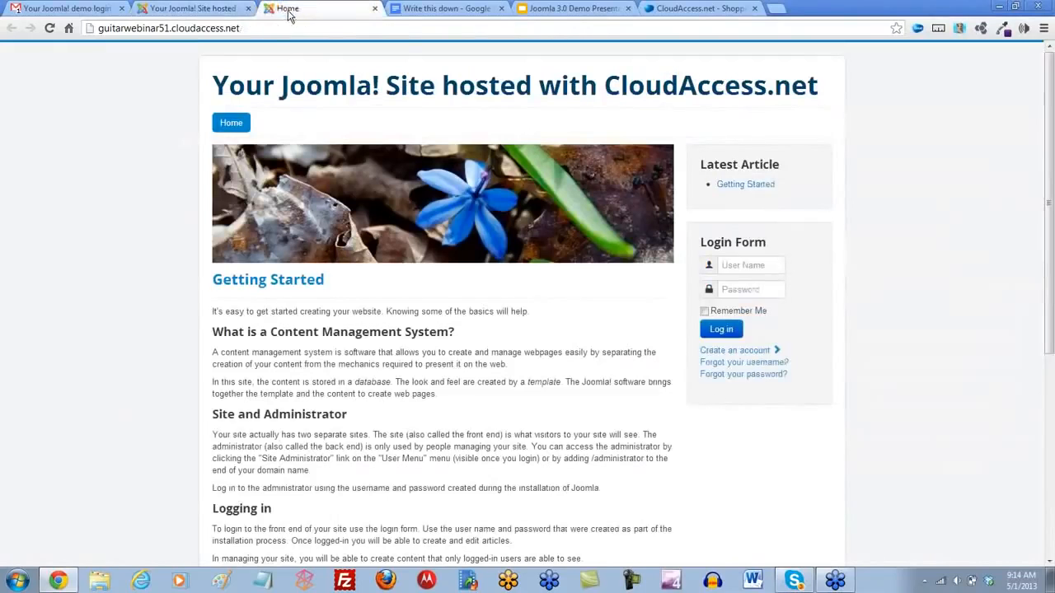
pyautogui.click(218, 11)
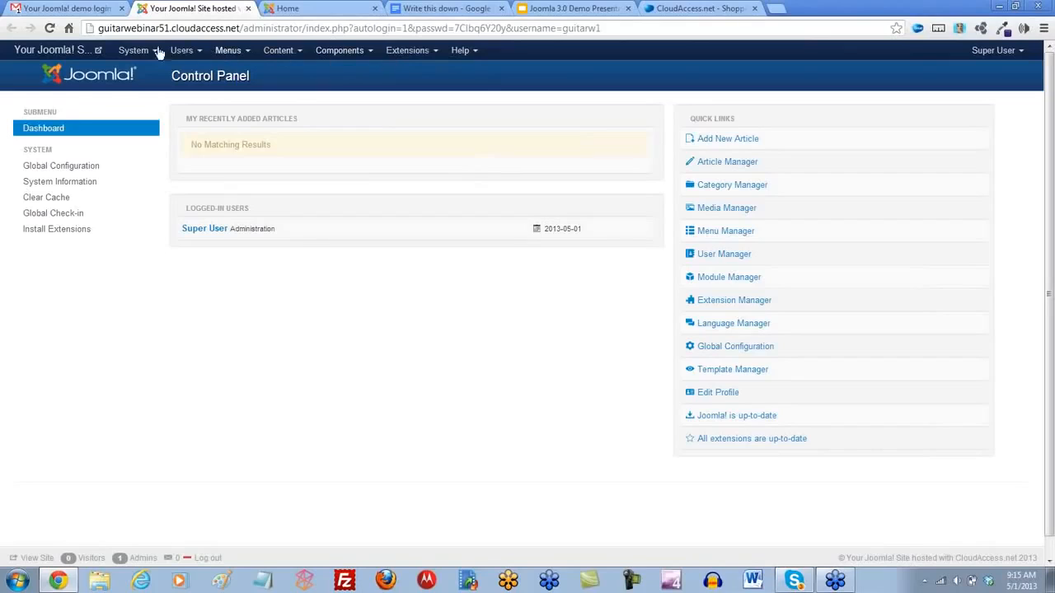
# - Look through the administrator's main menus, from Extensions and Content to Menus, Users and System
pyautogui.click(437, 56)
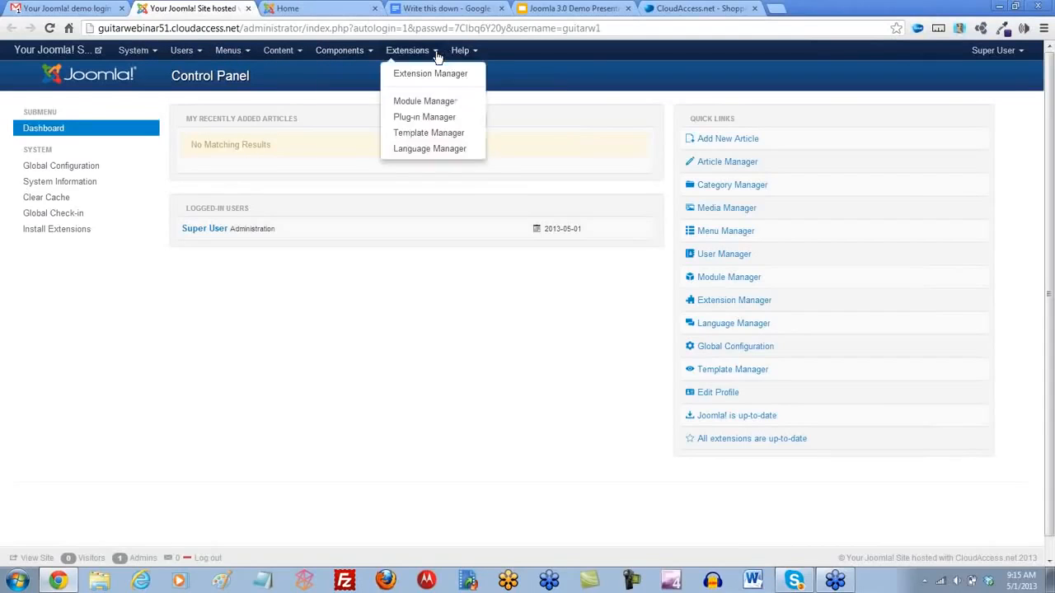
pyautogui.click(298, 52)
pyautogui.click(246, 51)
pyautogui.click(202, 52)
pyautogui.click(136, 52)
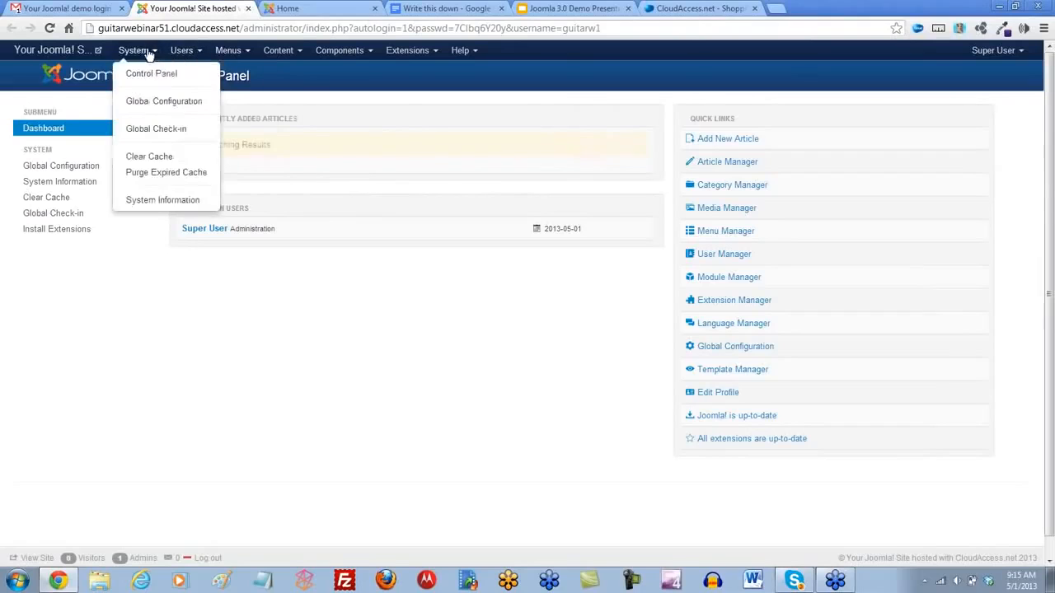
pyautogui.click(212, 343)
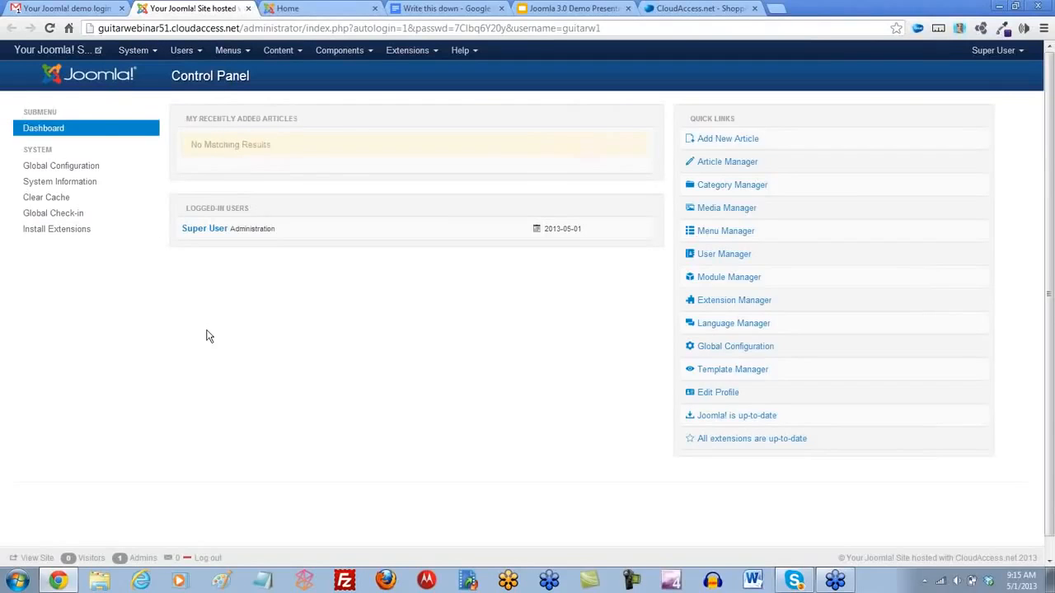
# - Check the manual administrator login details in the email, and log the Super User out of the Joomla administrator
pyautogui.click(70, 8)
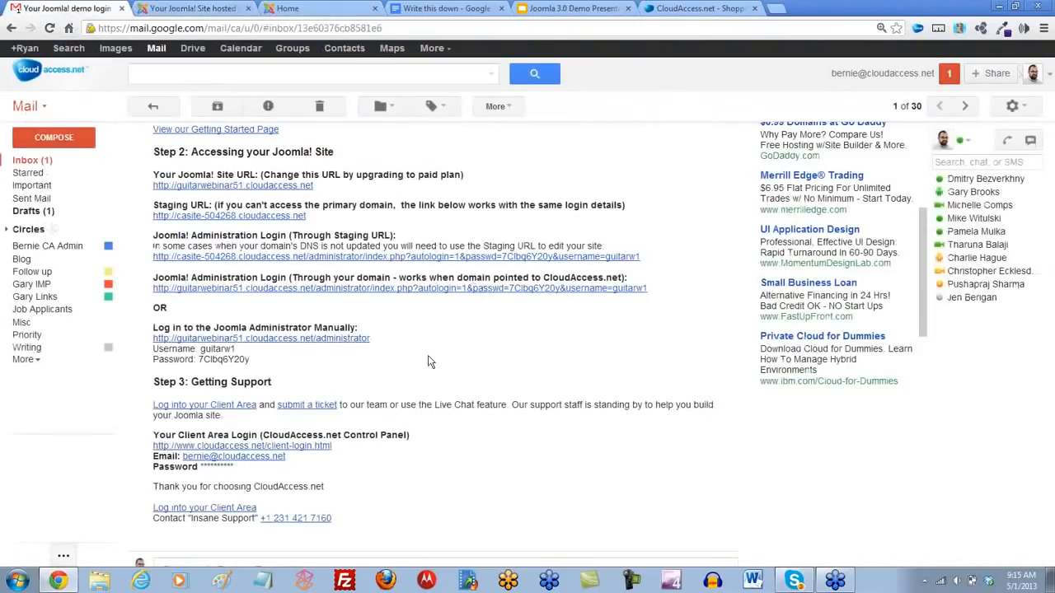
pyautogui.scroll(-1, 371, 377)
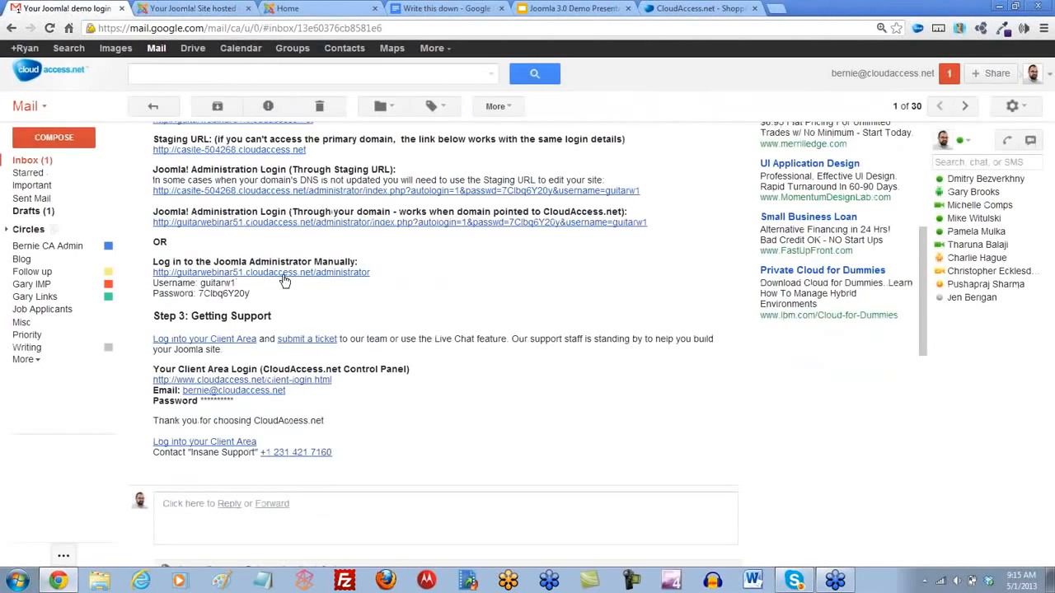
pyautogui.click(202, 9)
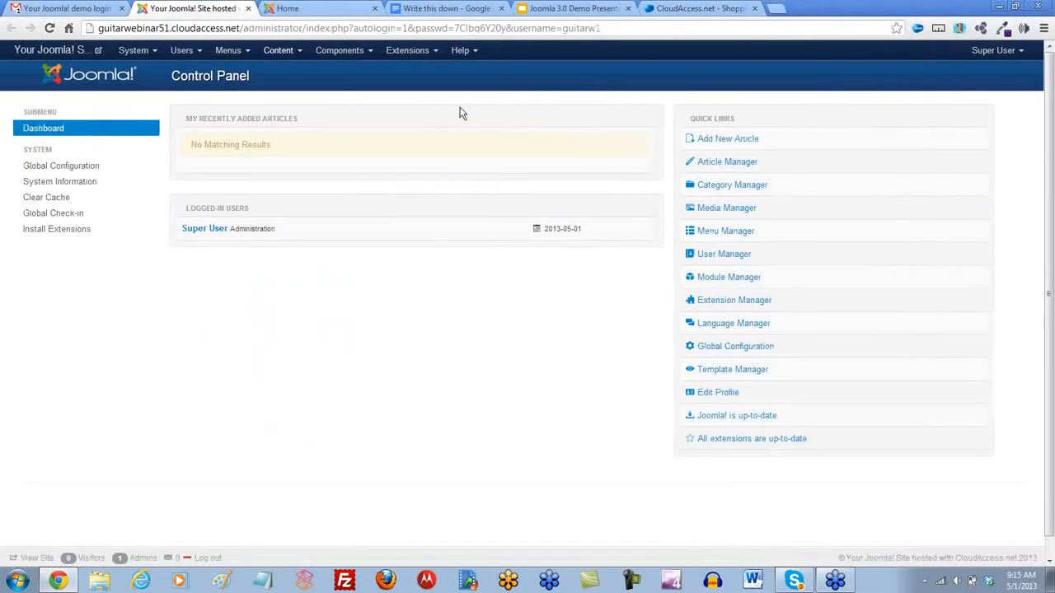
pyautogui.click(993, 52)
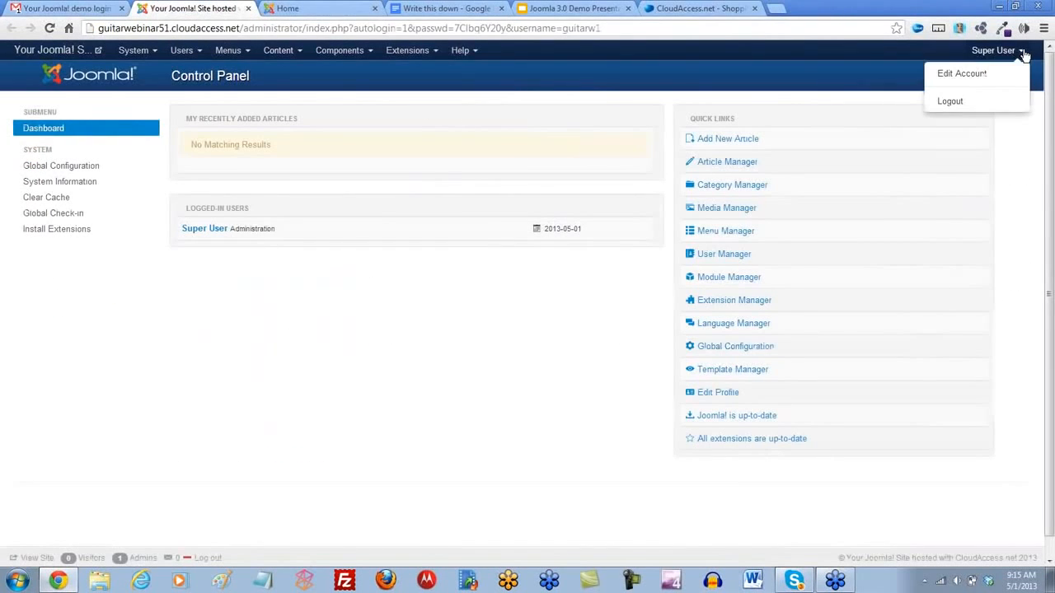
pyautogui.click(952, 101)
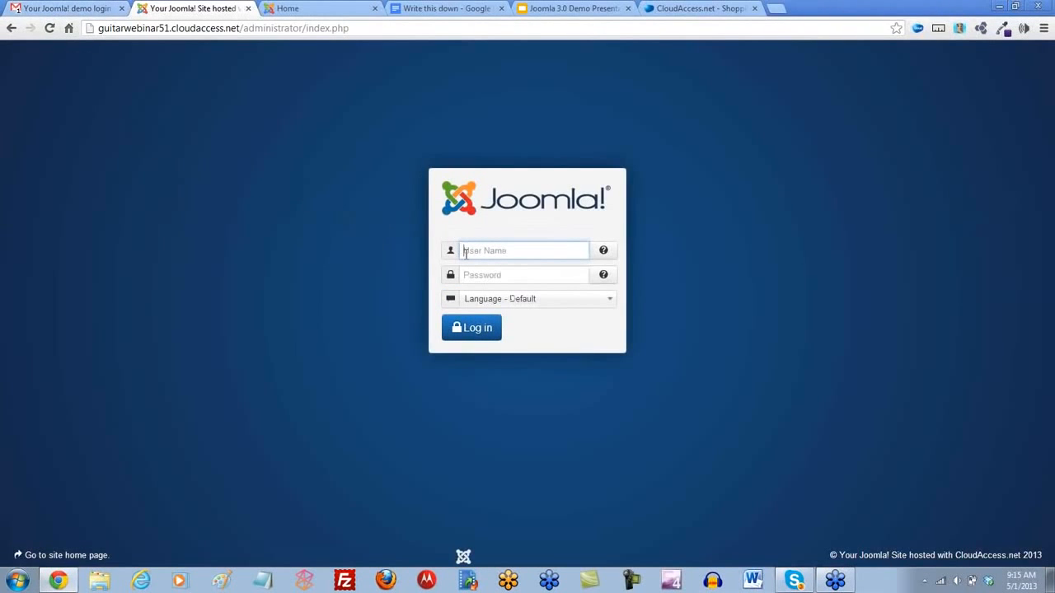
# - Copy the administrator username from the login information email into the Joomla login form
pyautogui.click(66, 8)
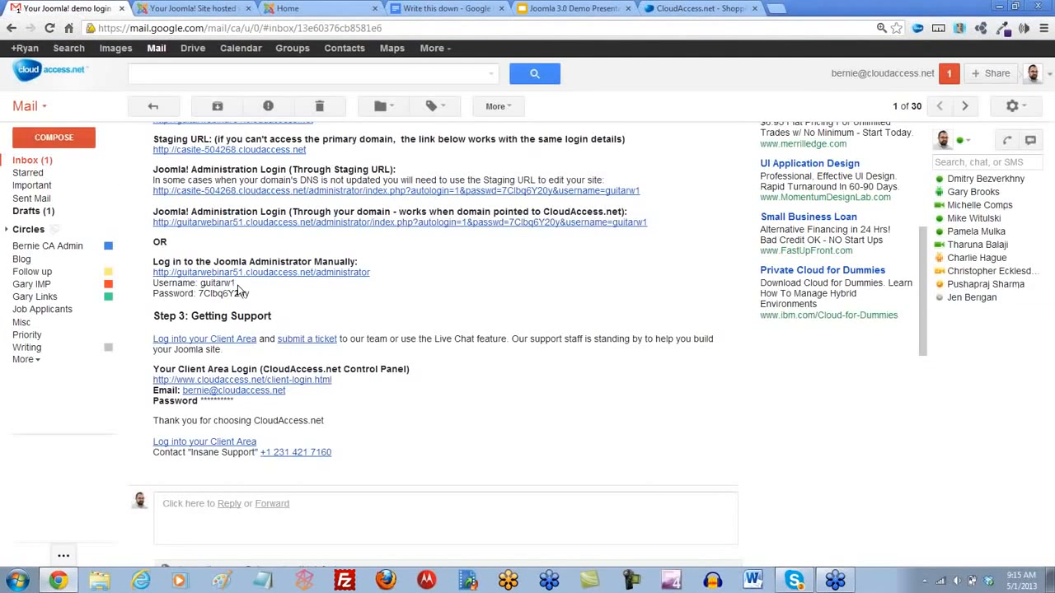
pyautogui.moveTo(234, 283); pyautogui.dragTo(201, 285)
pyautogui.hotkey('ctrl', 'c')
pyautogui.click(194, 8)
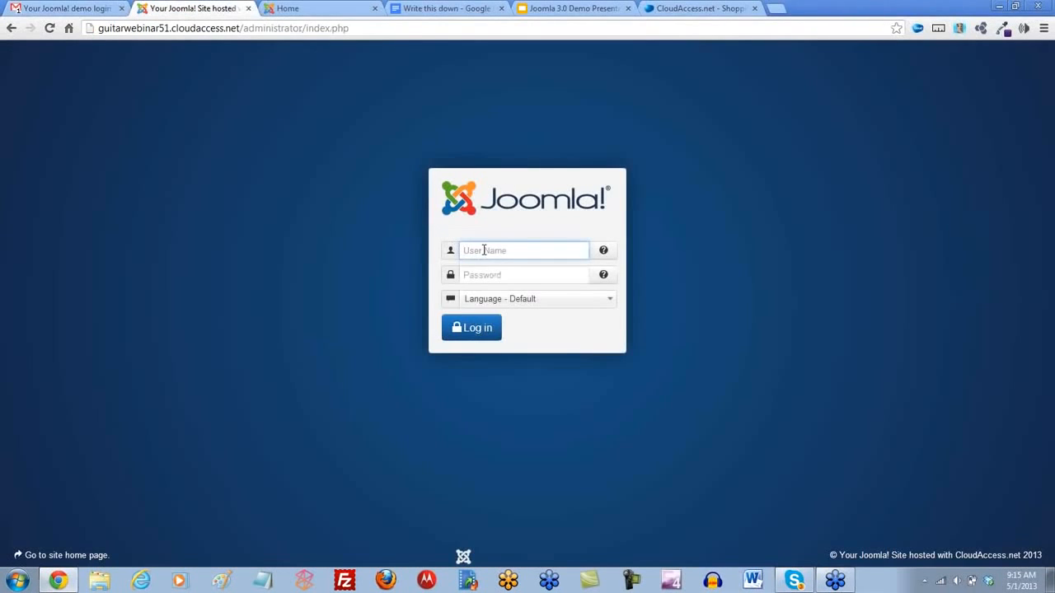
pyautogui.hotkey('ctrl', 'v')
# - Copy the administrator password from the email into the login form, log in, and let Chrome save the password
pyautogui.click(66, 9)
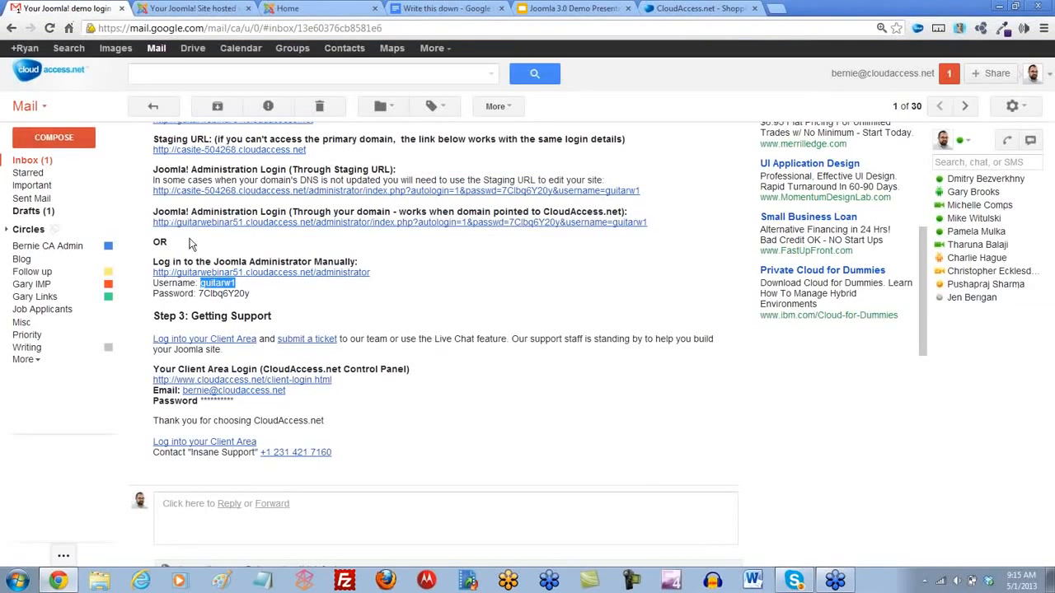
pyautogui.moveTo(250, 294); pyautogui.dragTo(201, 299)
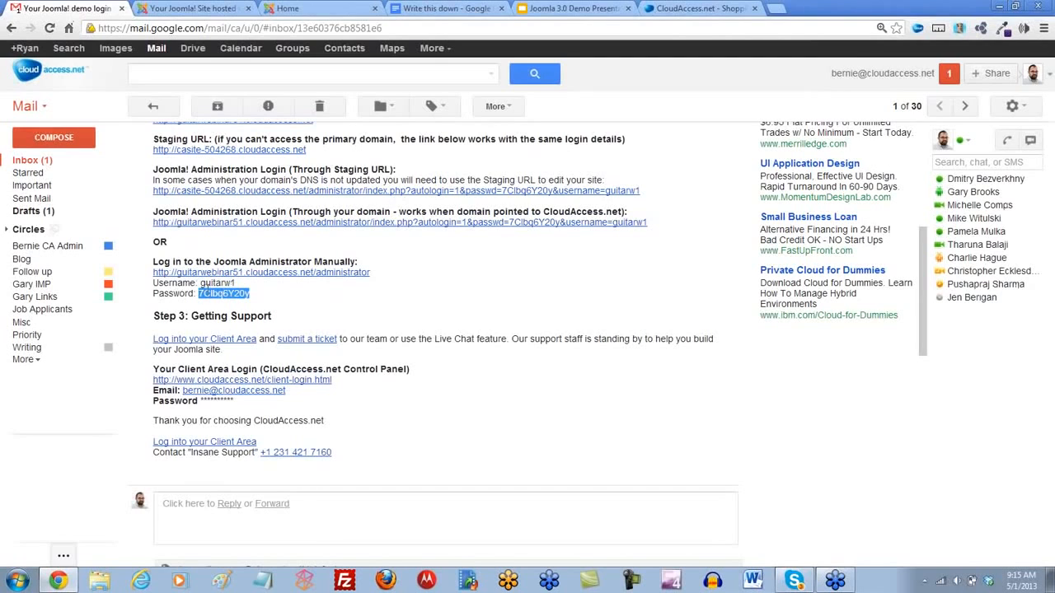
pyautogui.click(190, 8)
pyautogui.click(481, 277)
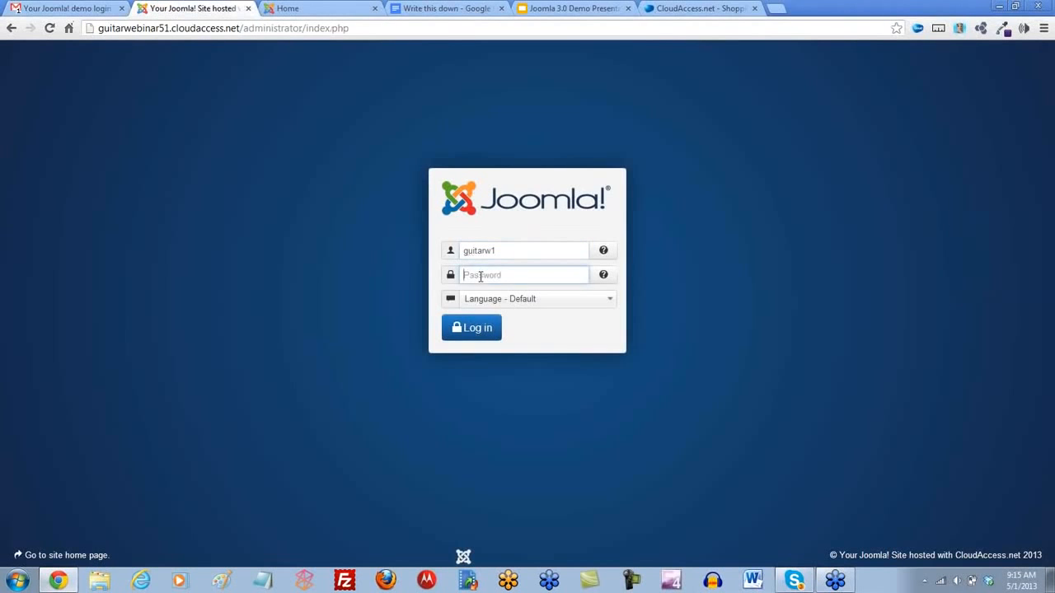
pyautogui.hotkey('ctrl', 'v')
pyautogui.click(478, 329)
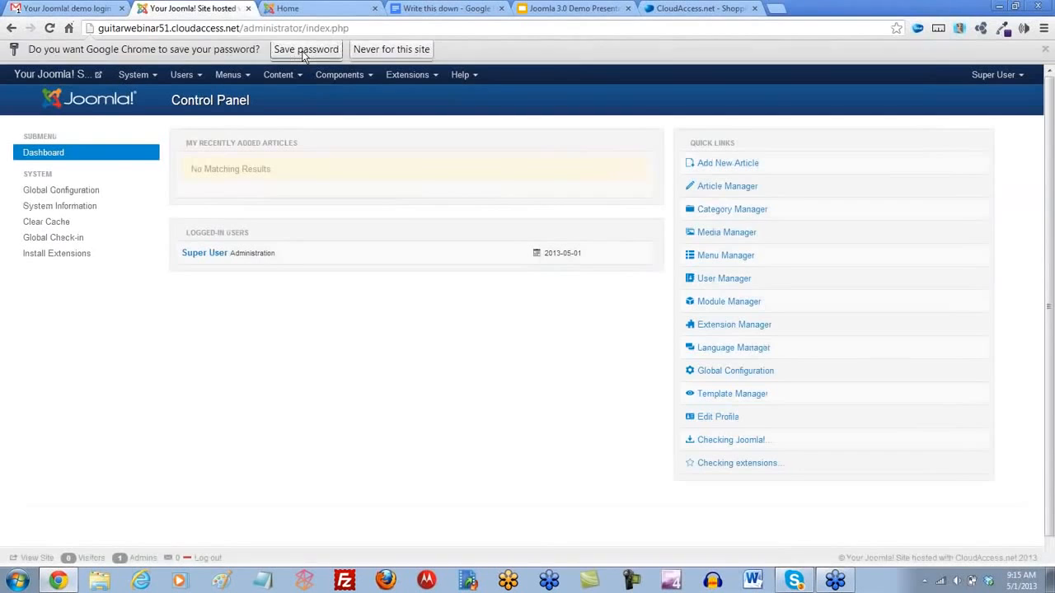
pyautogui.click(303, 51)
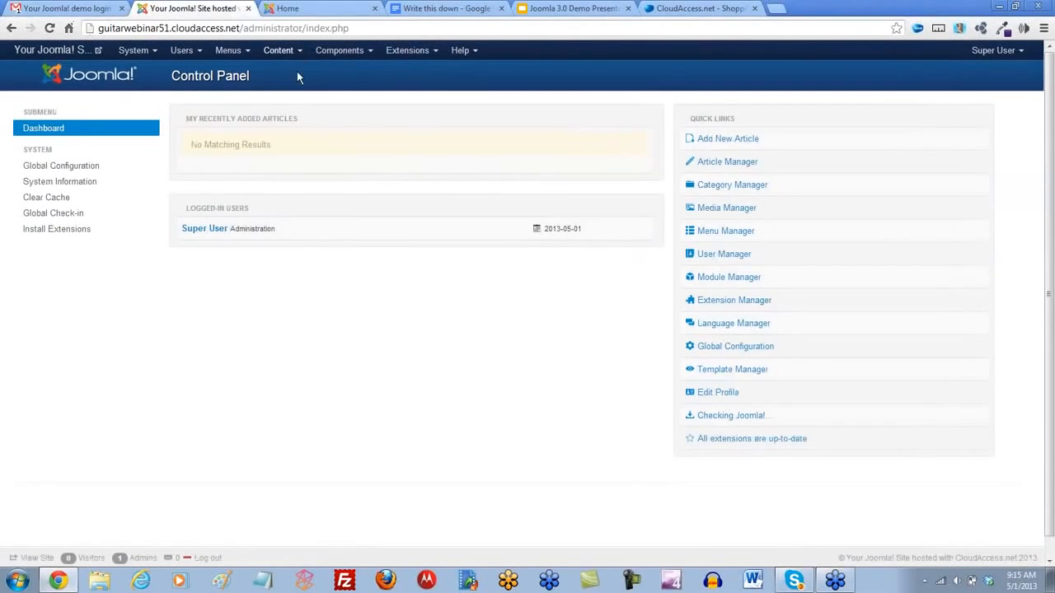
# - Review the email's support and site access sections, and revisit the administrator control panel and the site's front page
pyautogui.click(73, 12)
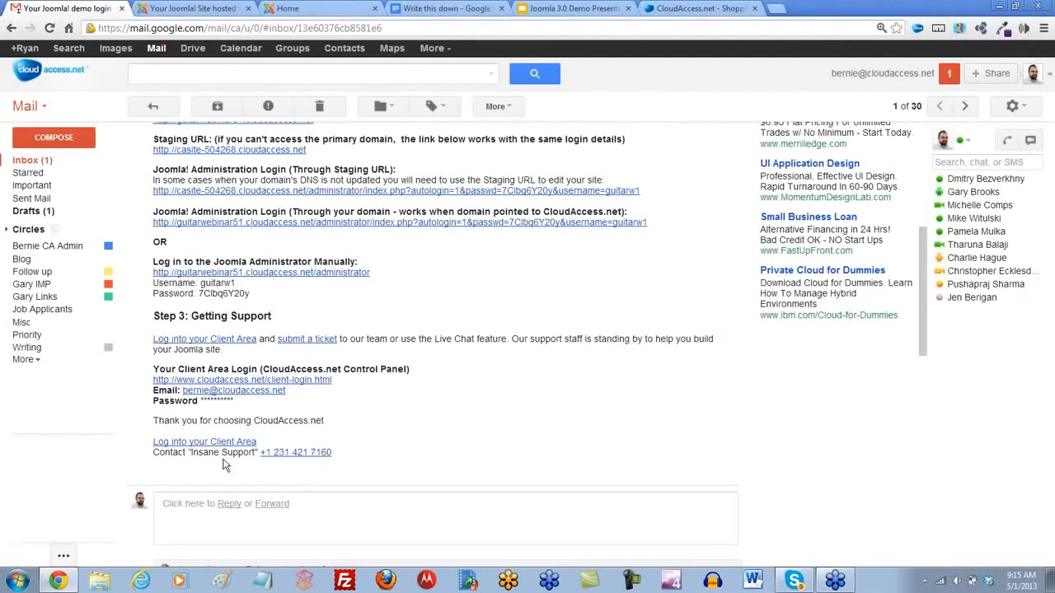
pyautogui.scroll(5, 330, 318)
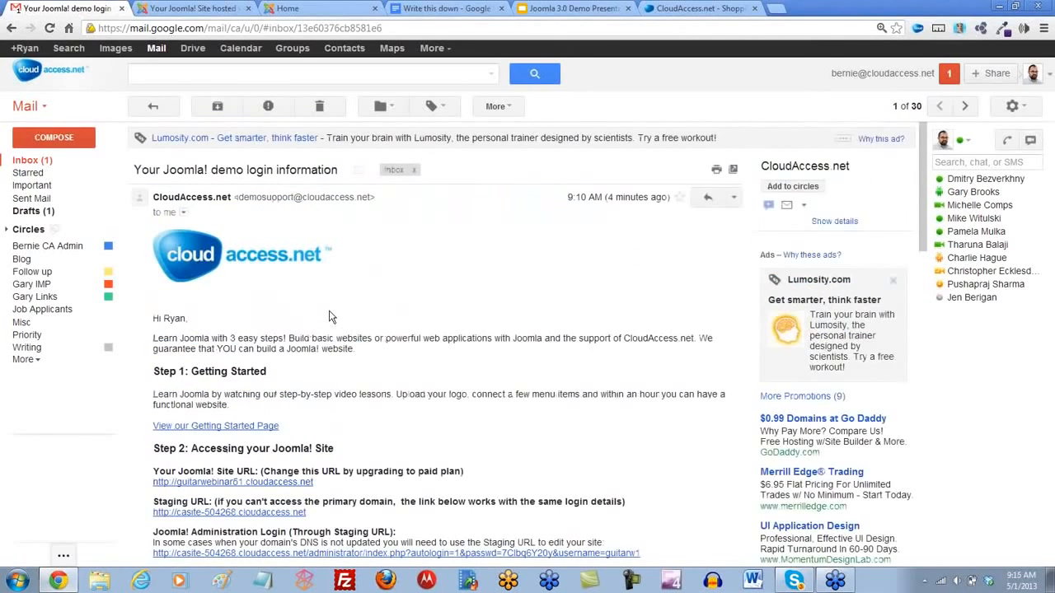
pyautogui.click(211, 10)
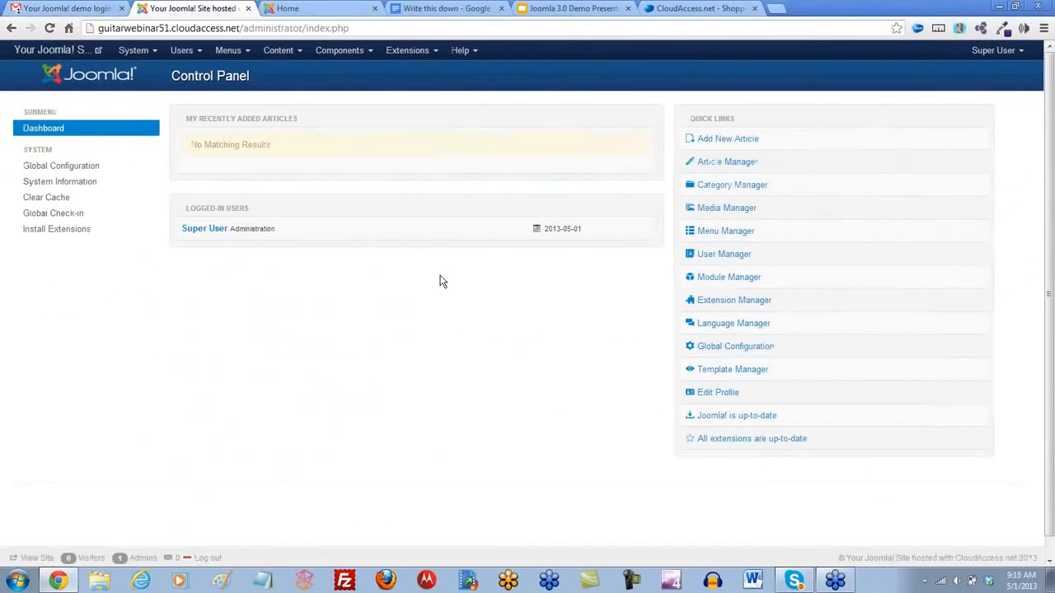
pyautogui.click(314, 11)
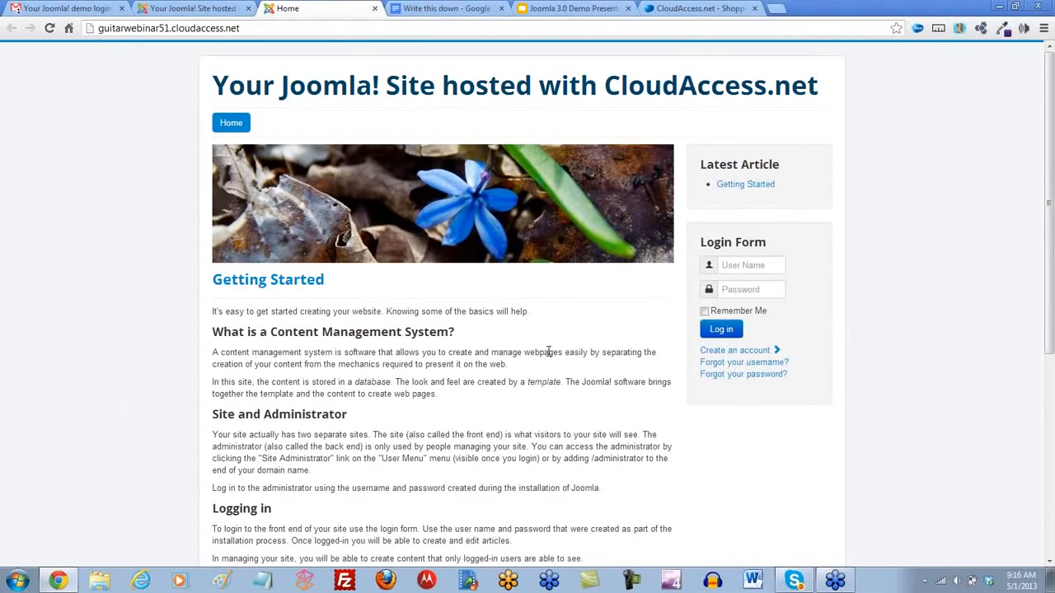
# - Open the CloudAccess.net home page in a new tab and go to its Templates & Themes product page
pyautogui.click(777, 9)
pyautogui.click(97, 59)
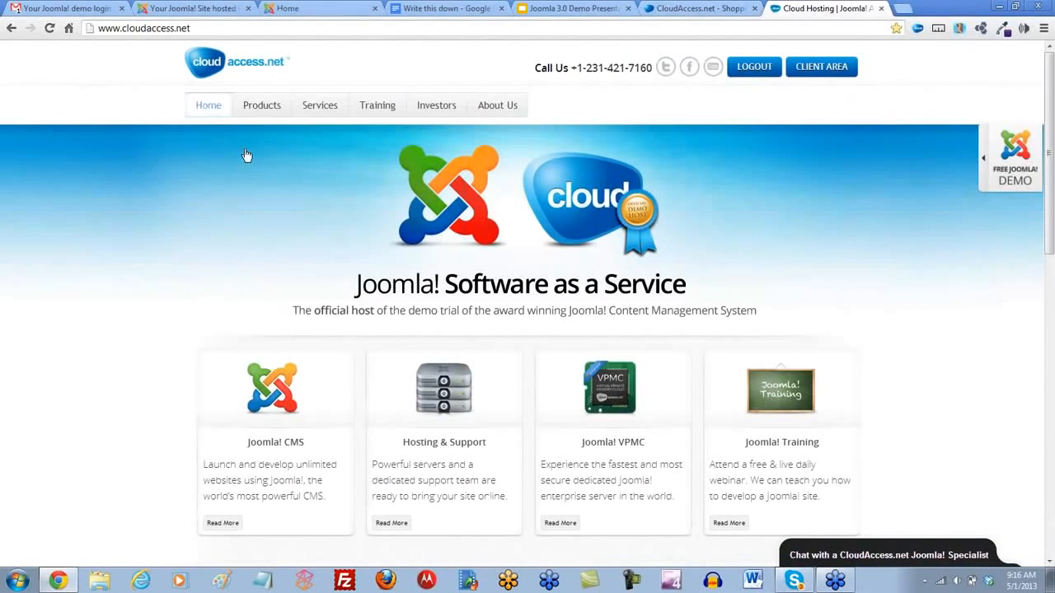
pyautogui.moveTo(278, 106)
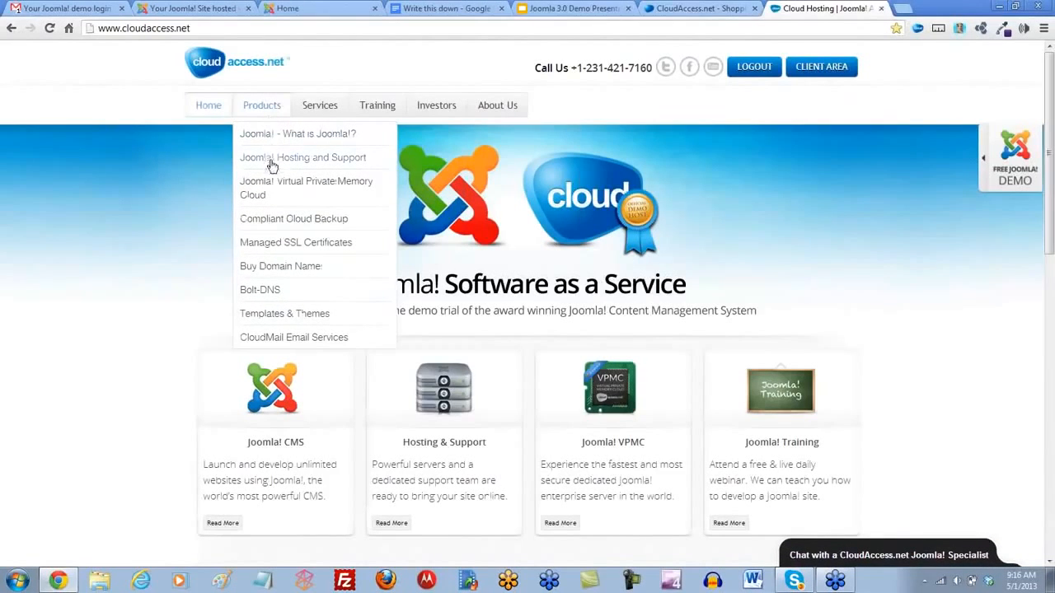
pyautogui.click(262, 323)
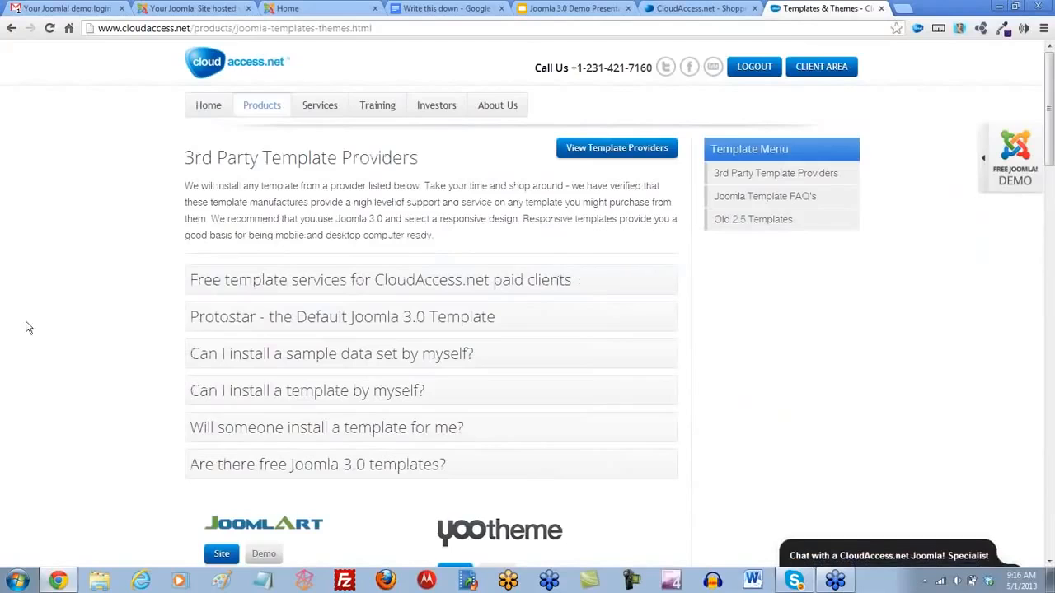
# - Examine the list of third-party Joomla template providers on the Templates & Themes page
pyautogui.scroll(-3, 103, 306)
pyautogui.scroll(-1, 105, 307)
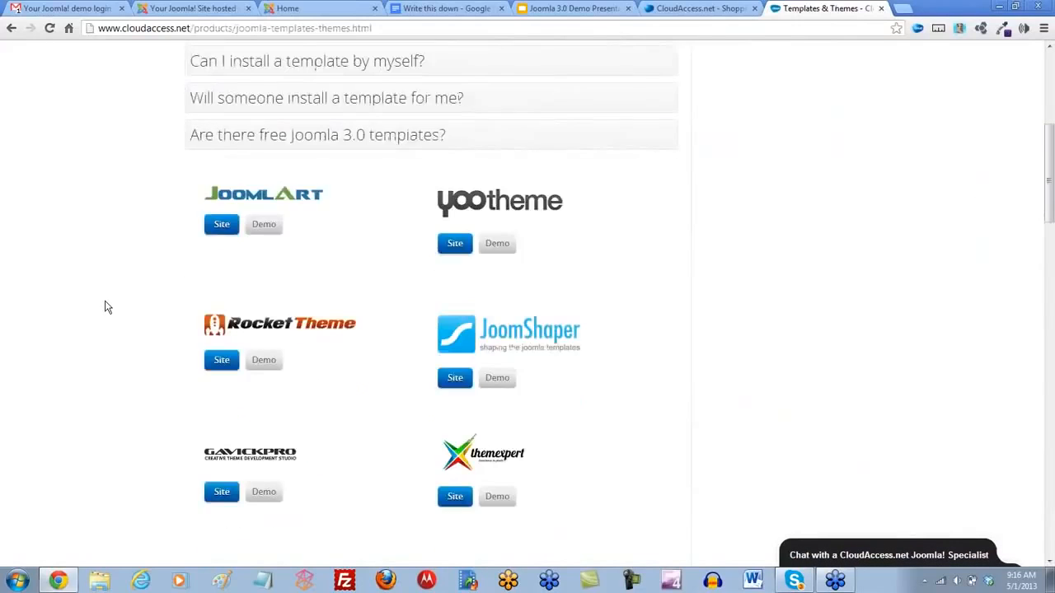
pyautogui.scroll(-1, 105, 307)
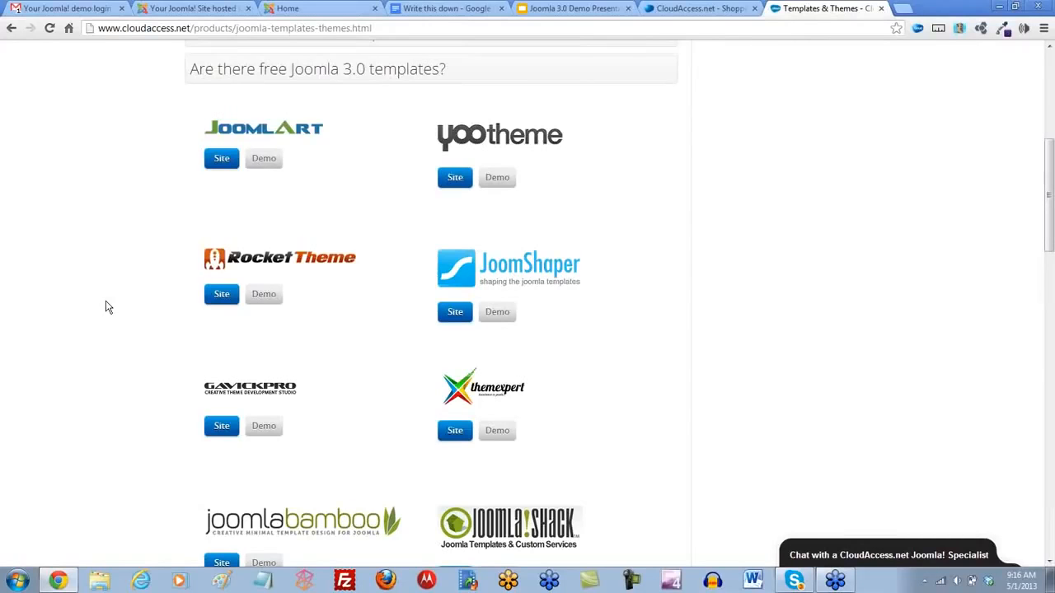
pyautogui.scroll(-3, 130, 323)
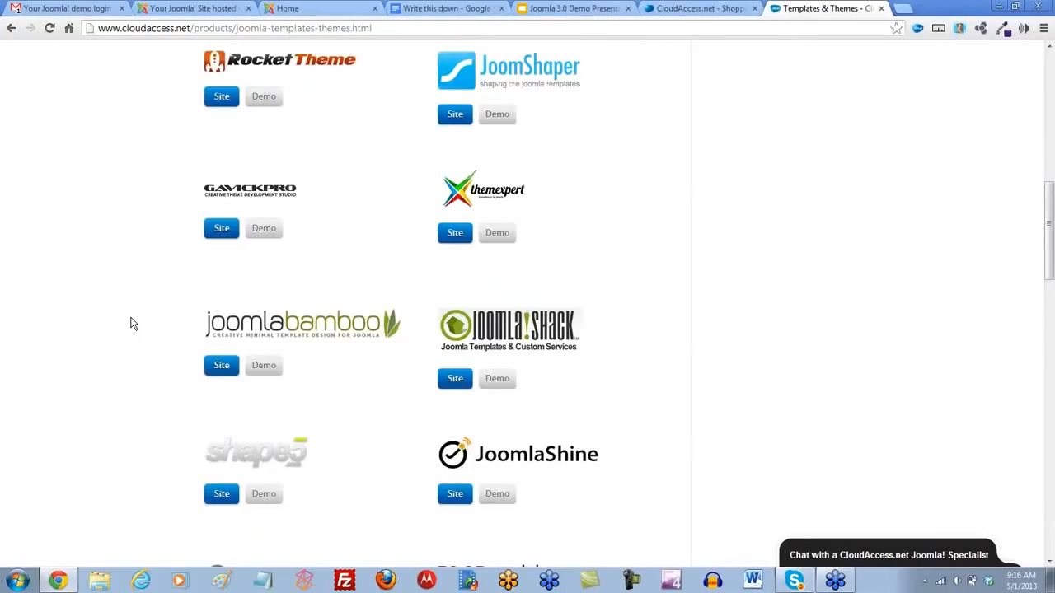
pyautogui.scroll(-3, 132, 324)
pyautogui.scroll(-1, 132, 324)
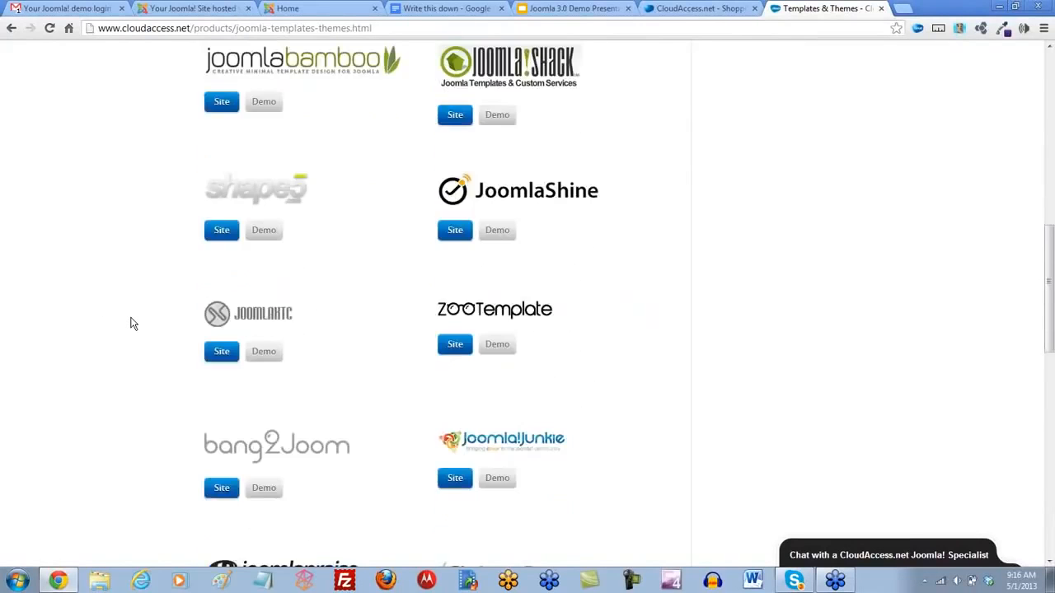
pyautogui.scroll(-3, 132, 323)
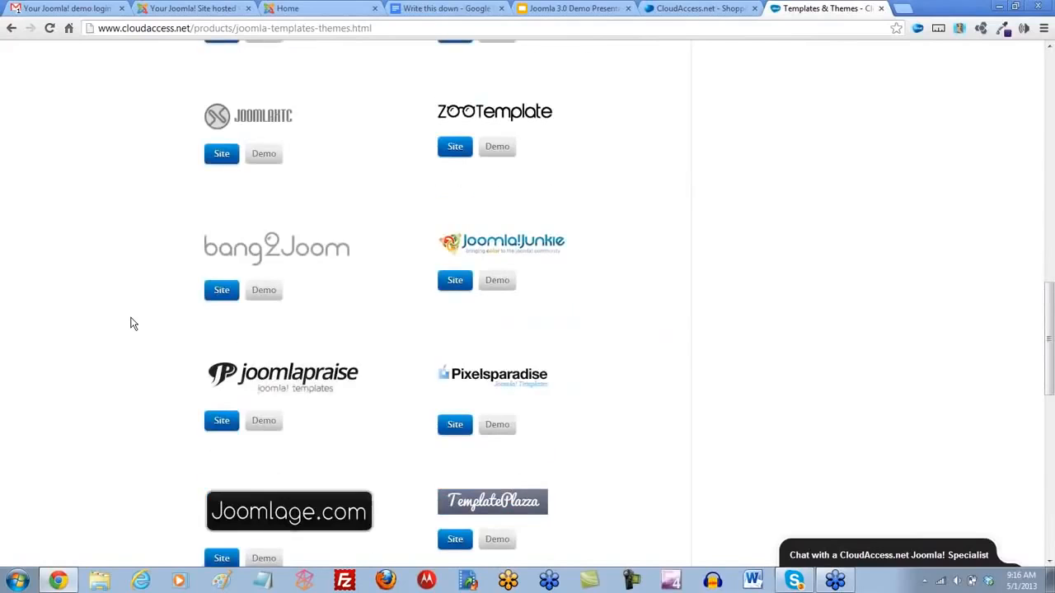
pyautogui.scroll(-3, 130, 323)
pyautogui.scroll(-1, 130, 323)
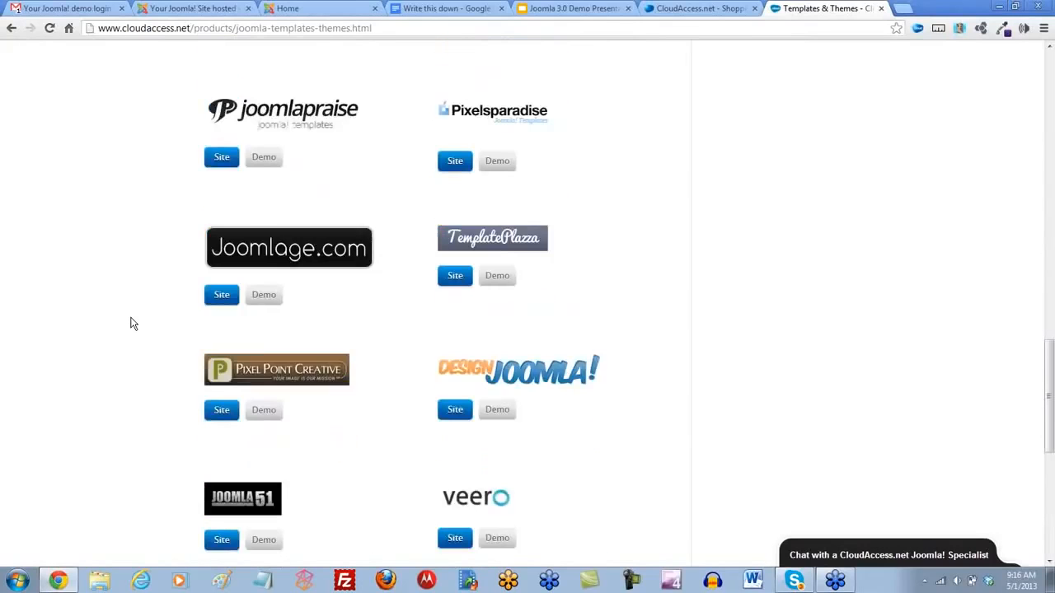
pyautogui.scroll(-4, 130, 323)
pyautogui.scroll(18, 136, 324)
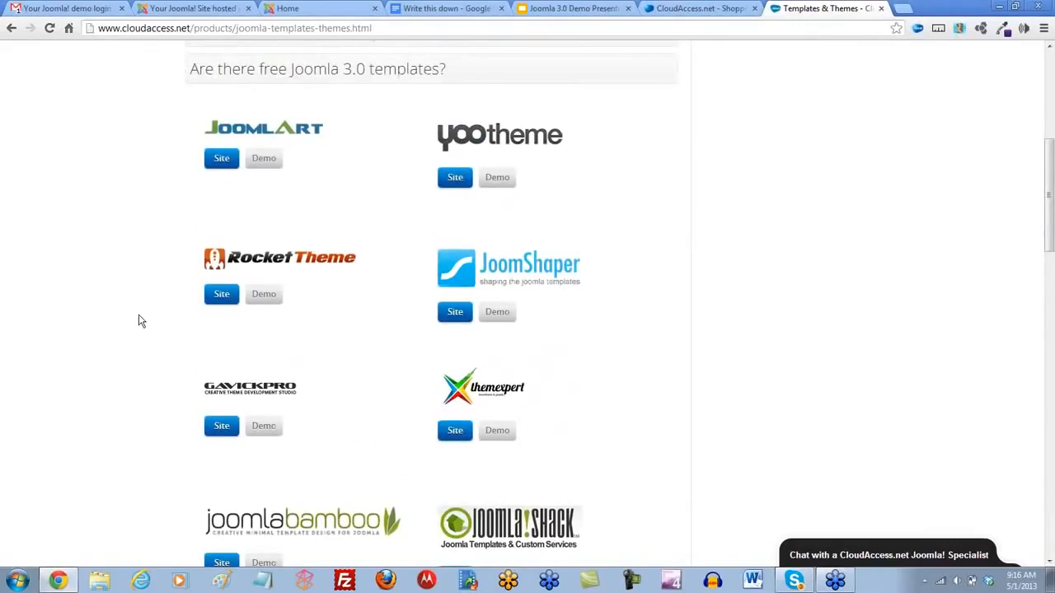
# - Open the YOOtheme site from the provider list and go to its Joomla themes page
pyautogui.click(453, 180)
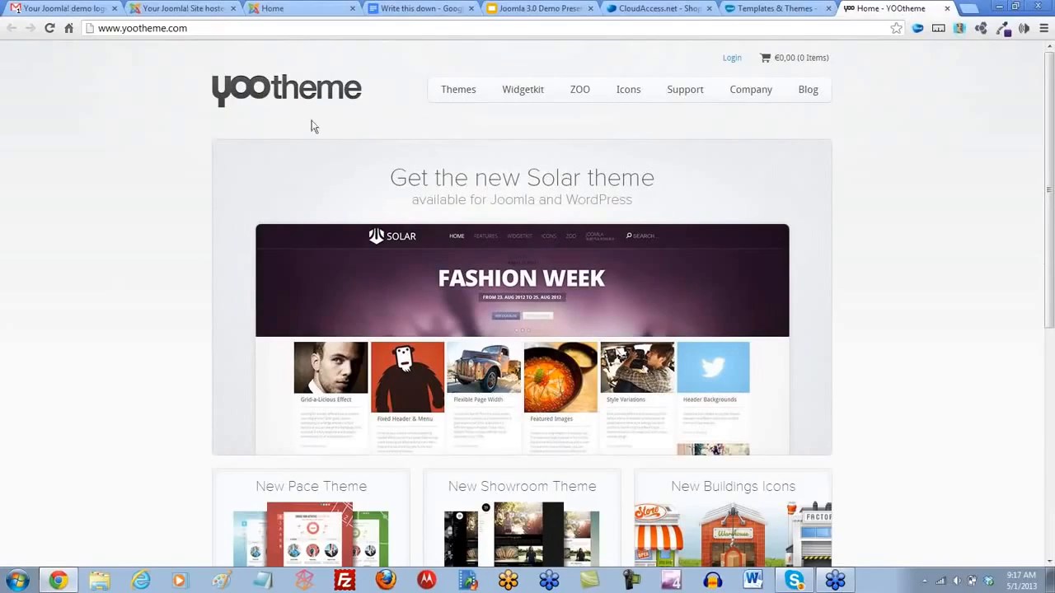
pyautogui.click(455, 97)
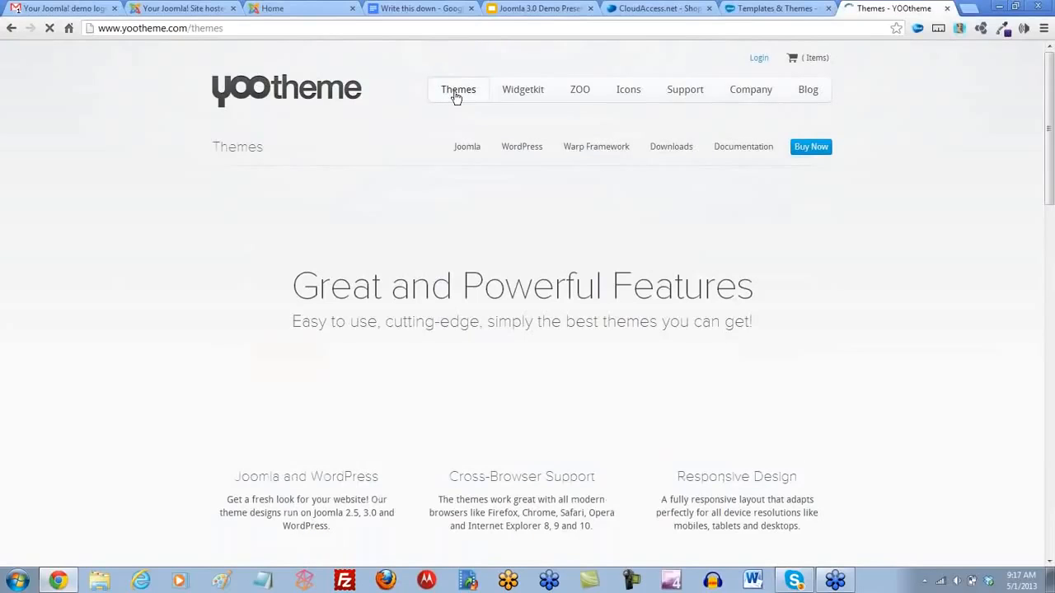
pyautogui.click(467, 152)
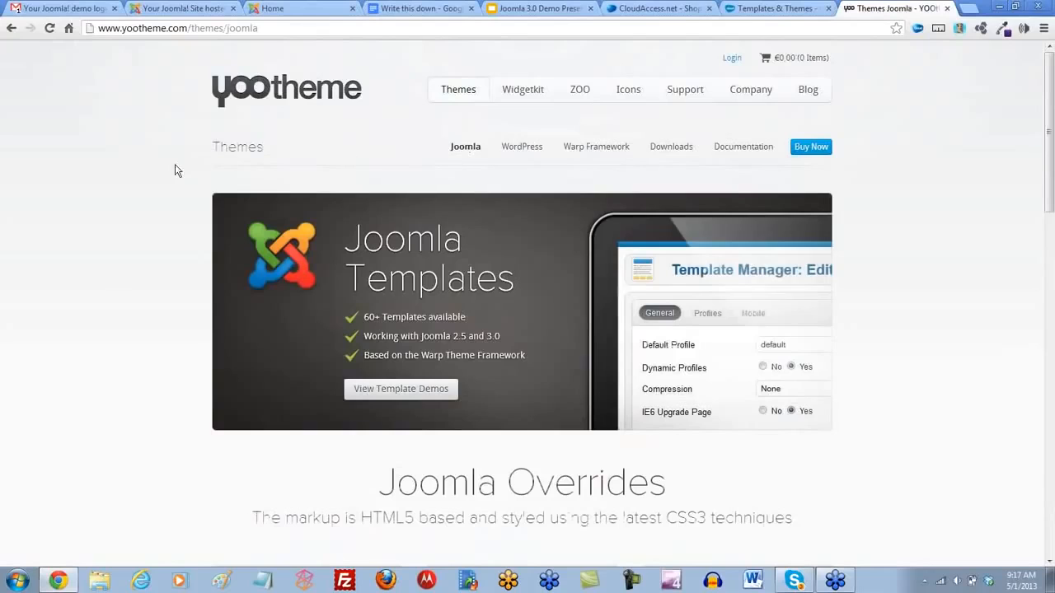
# - Open YOOtheme's Joomla template demos and go through the slides of the Solar demo's header slideshow
pyautogui.scroll(-1, 167, 173)
pyautogui.scroll(-1, 168, 175)
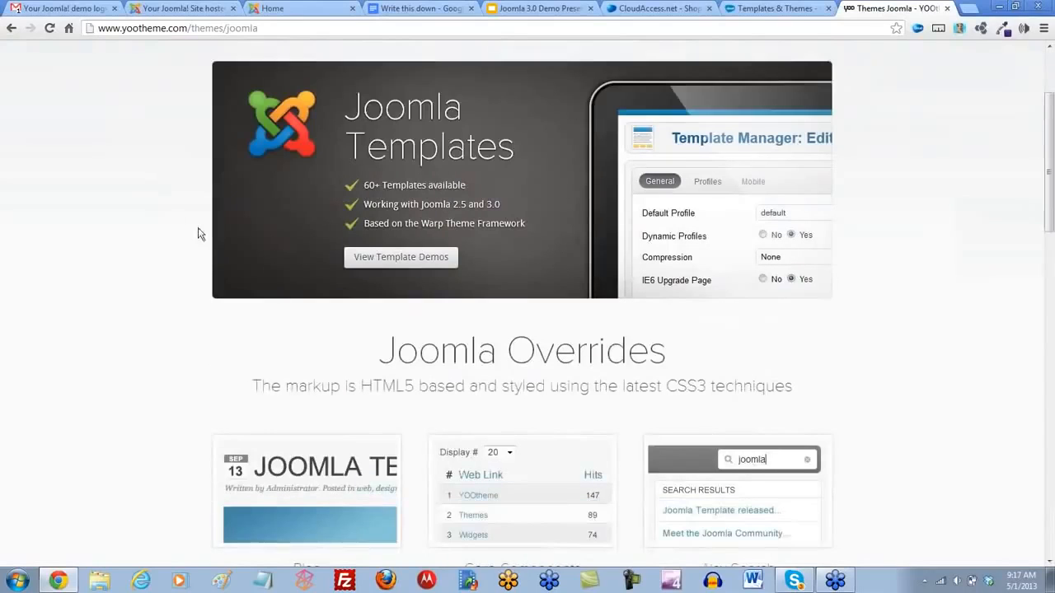
pyautogui.click(419, 259)
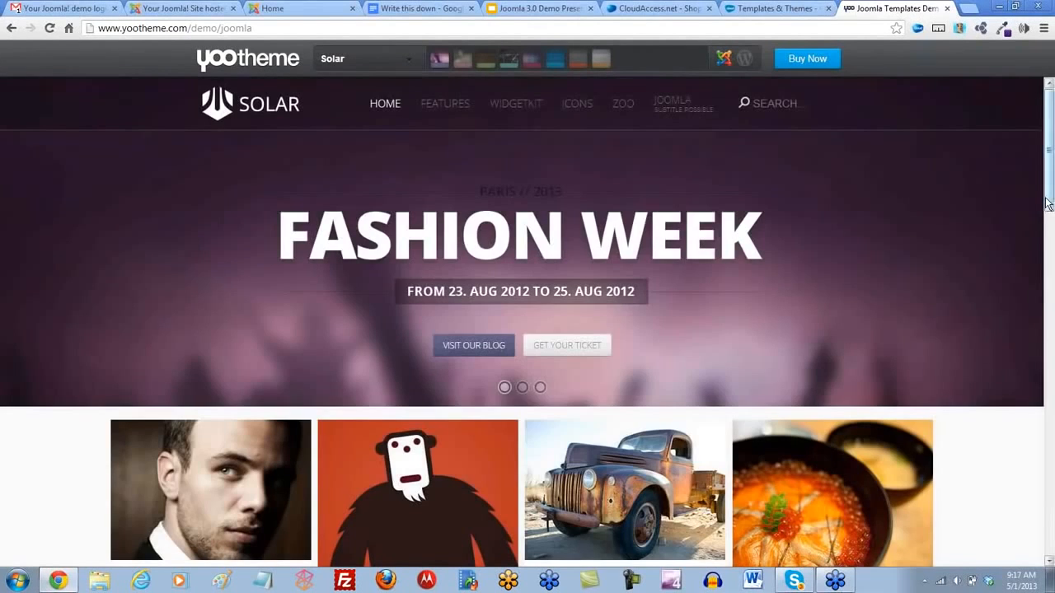
pyautogui.moveTo(1047, 203)
pyautogui.mouseDown()
pyautogui.moveTo(1044, 275)
pyautogui.moveTo(1044, 207)
pyautogui.mouseUp()
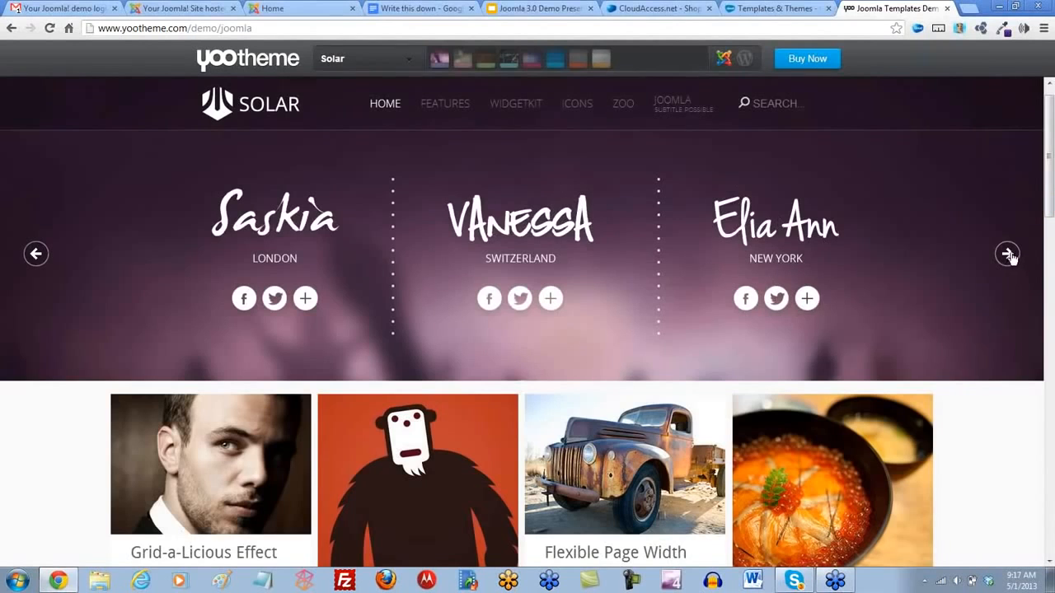
pyautogui.click(1008, 255)
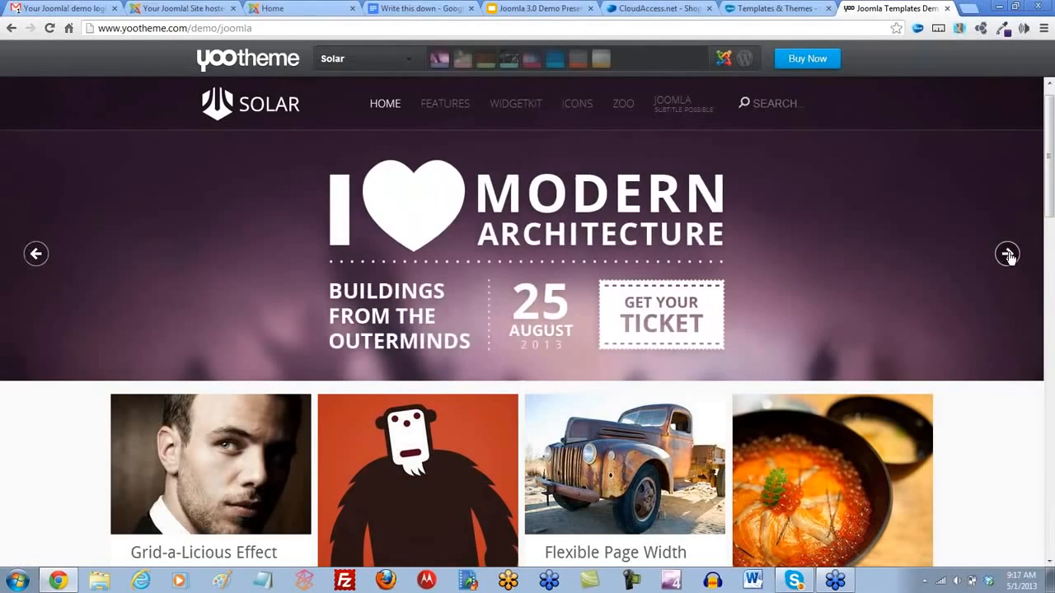
pyautogui.click(1008, 255)
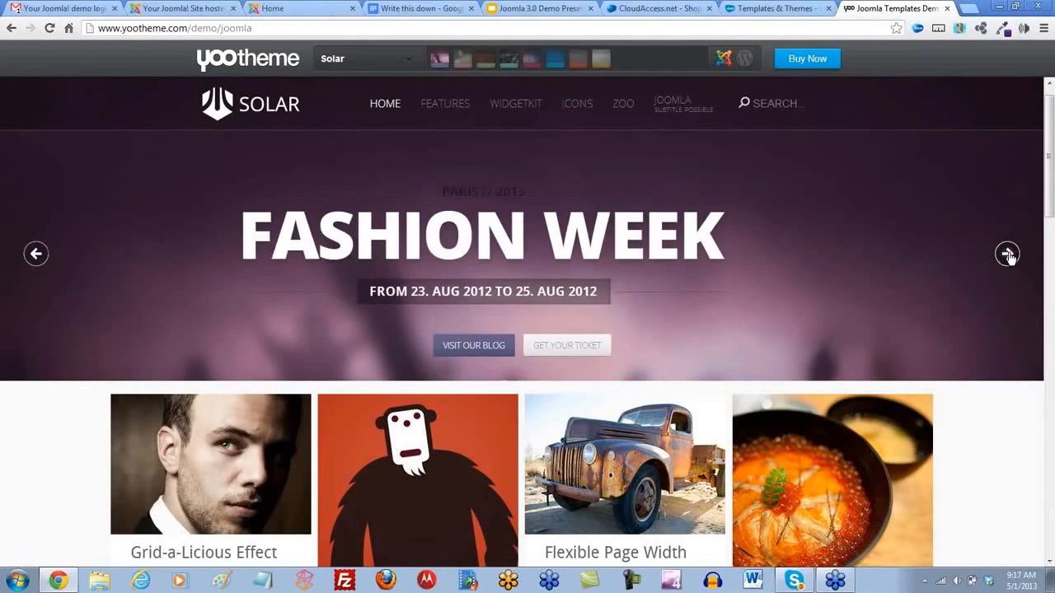
pyautogui.click(1008, 255)
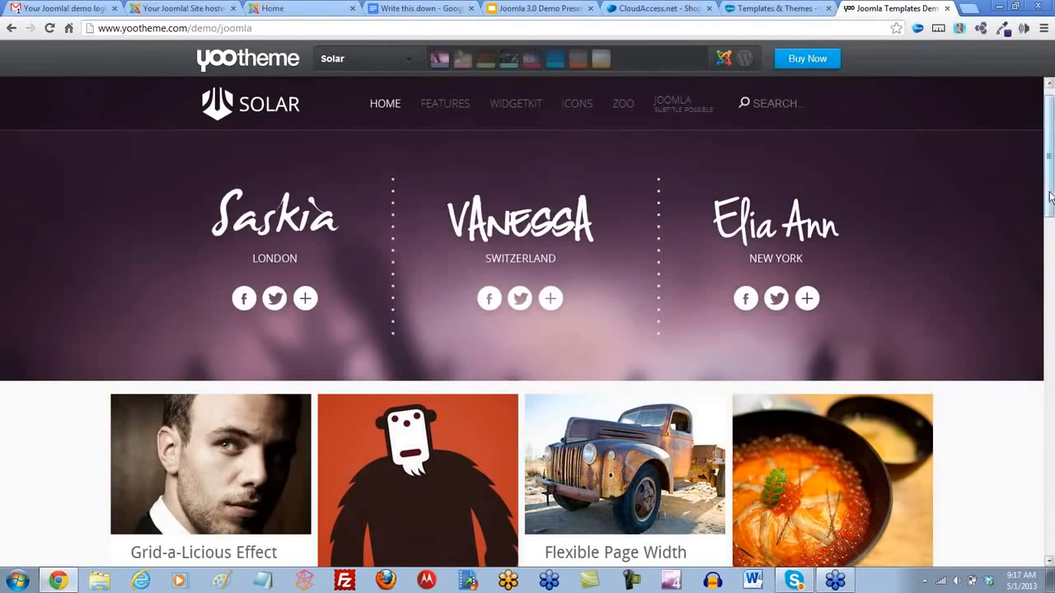
# - Review the whole Solar demo page and the list of available YOOtheme templates, and close the YOOtheme site
pyautogui.moveTo(1049, 196); pyautogui.dragTo(1052, 552)
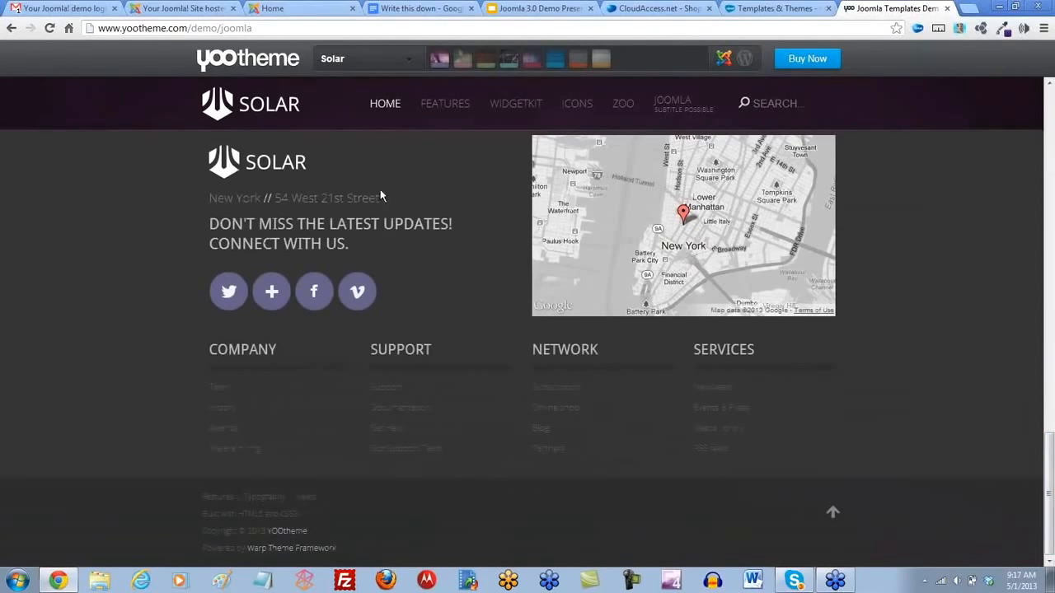
pyautogui.moveTo(1047, 453); pyautogui.dragTo(1039, 86)
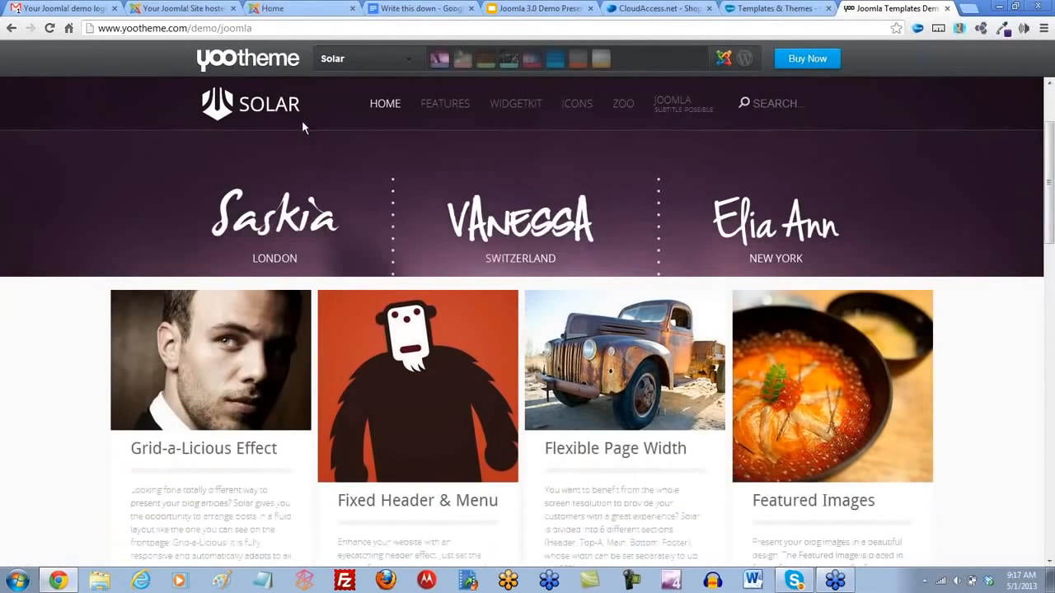
pyautogui.click(412, 63)
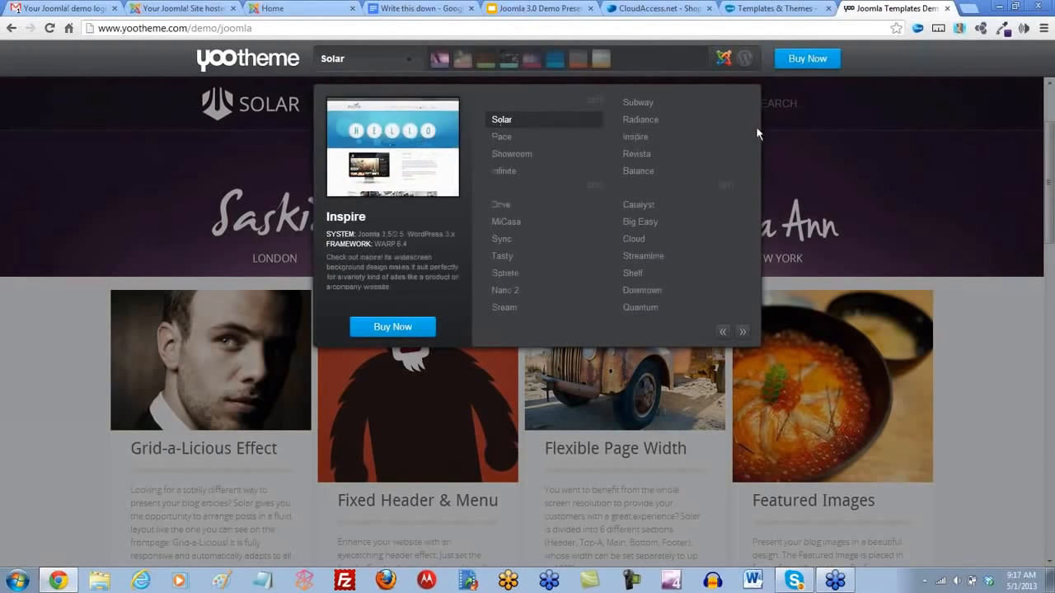
pyautogui.click(947, 9)
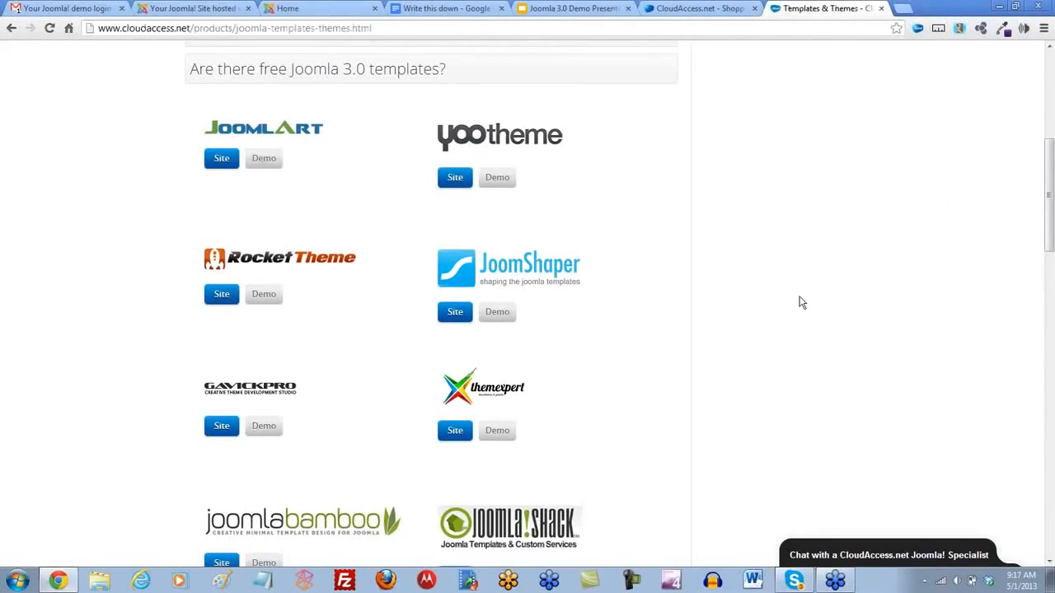
# - Revisit the demo site's front page and open the Template Manager in the site's Joomla administrator
pyautogui.click(216, 11)
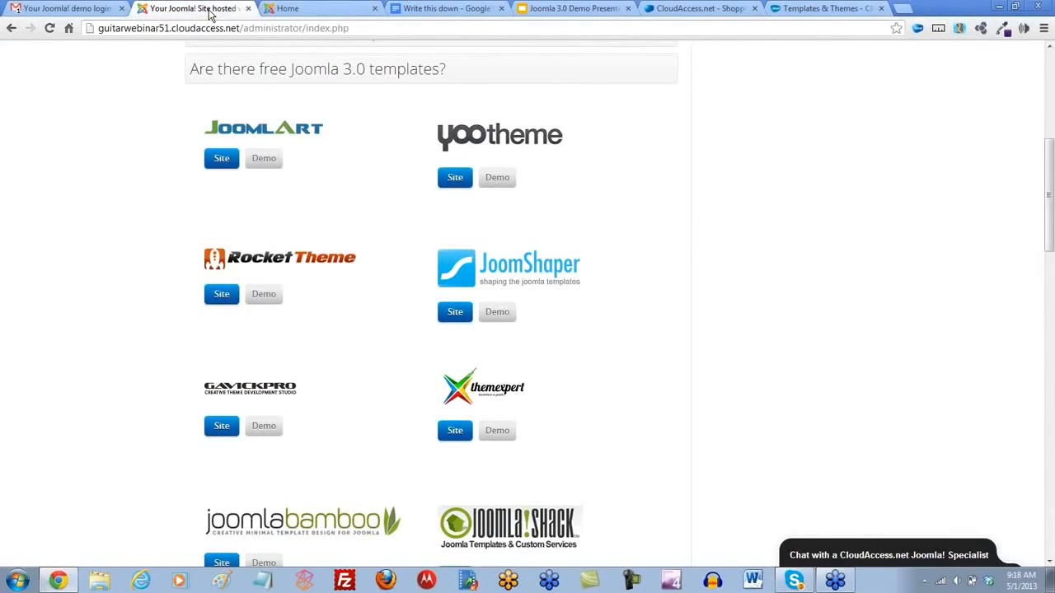
pyautogui.click(276, 12)
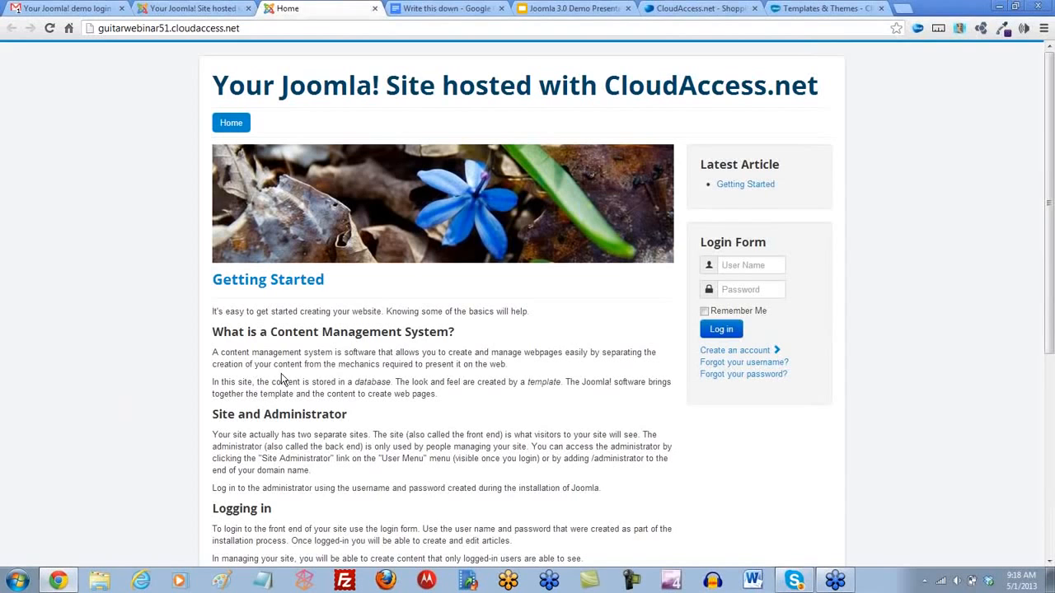
pyautogui.click(196, 10)
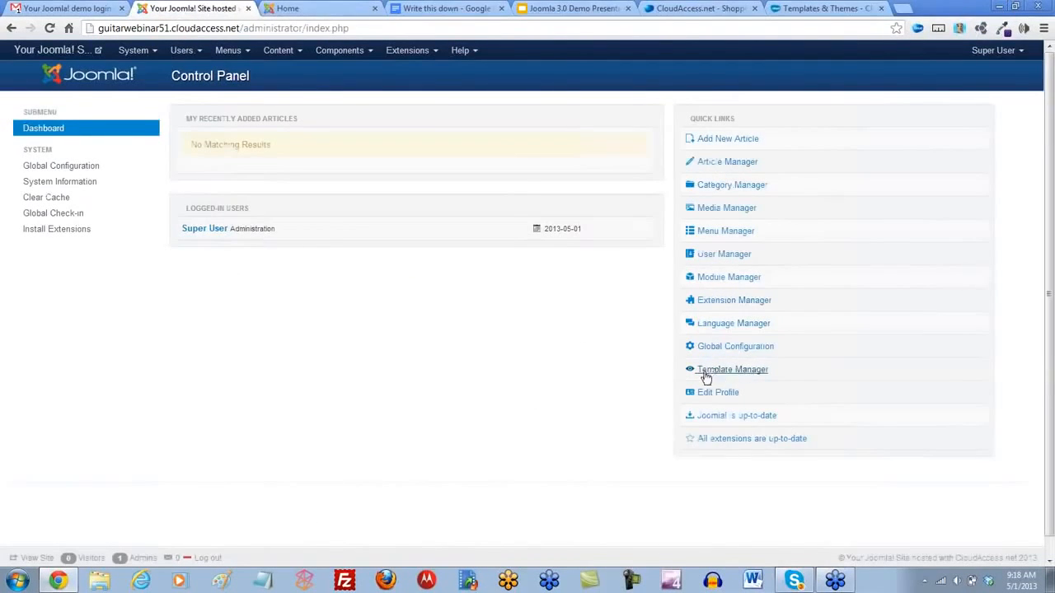
pyautogui.click(435, 54)
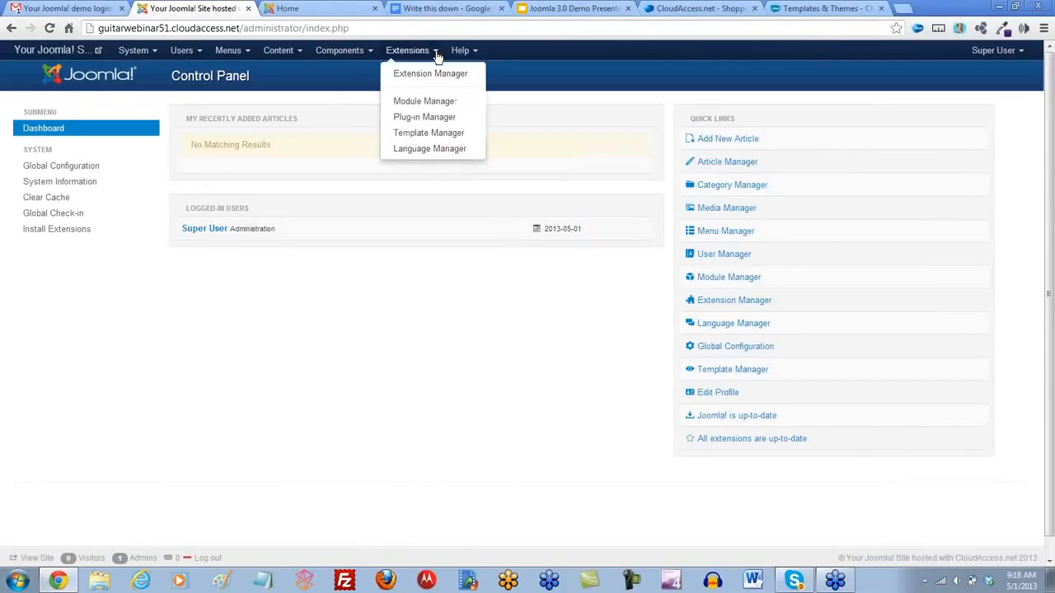
pyautogui.click(434, 135)
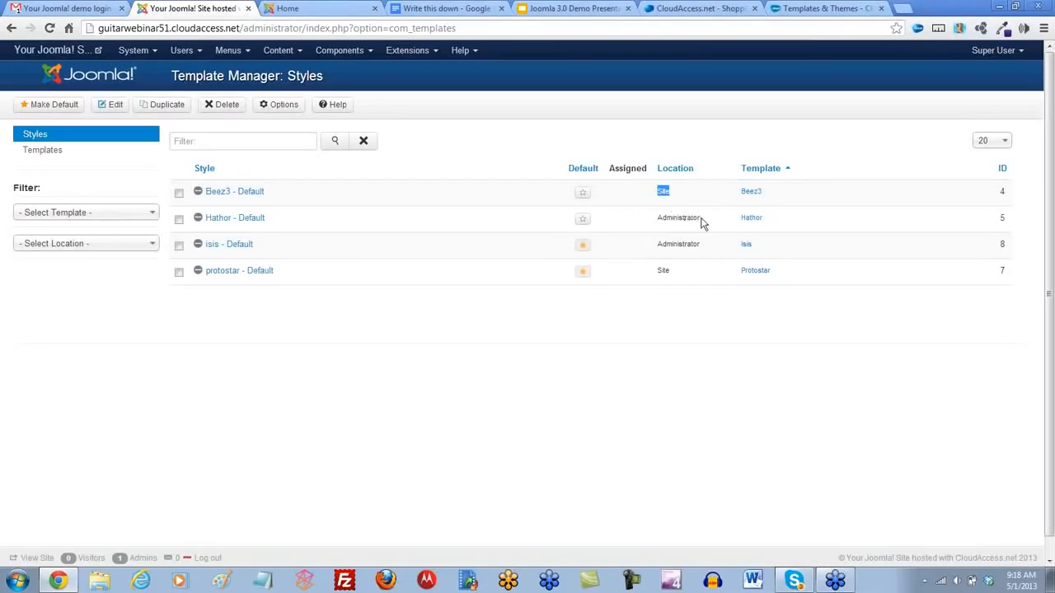
# - Set Hathor as the default administrator template style, and restore isis as the administrator default
pyautogui.moveTo(701, 219); pyautogui.dragTo(659, 219)
pyautogui.click(610, 344)
pyautogui.click(582, 221)
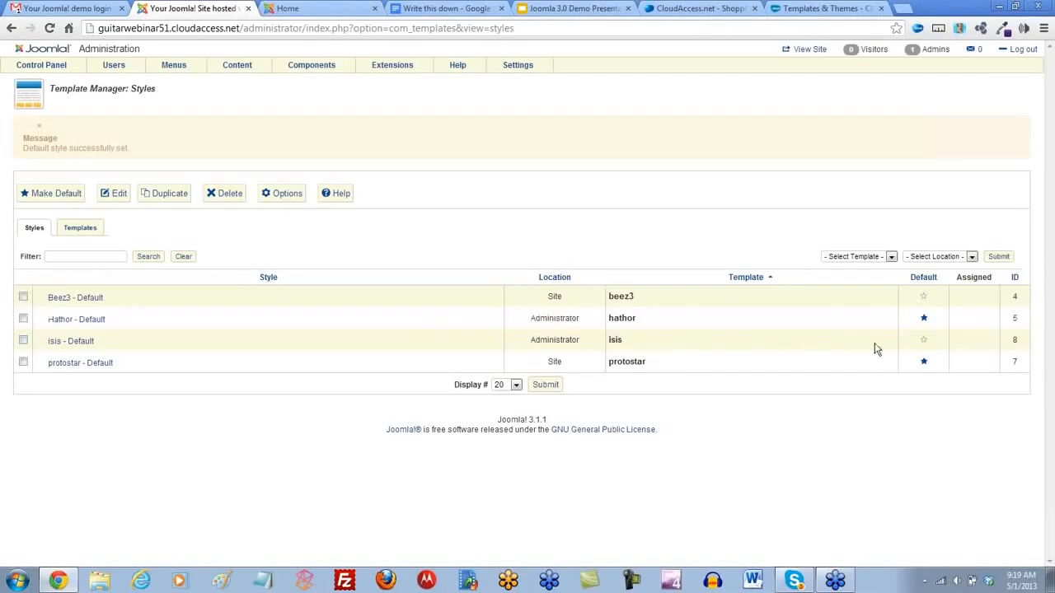
pyautogui.click(923, 340)
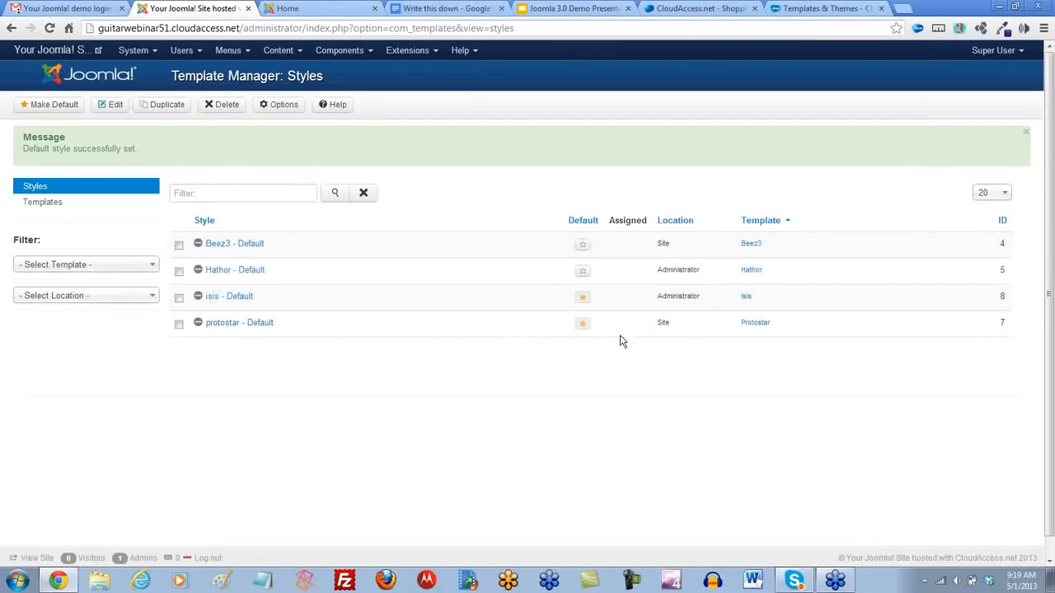
# - Make Beez3 the default site template style and review the reloaded front page of the demo site
pyautogui.click(582, 248)
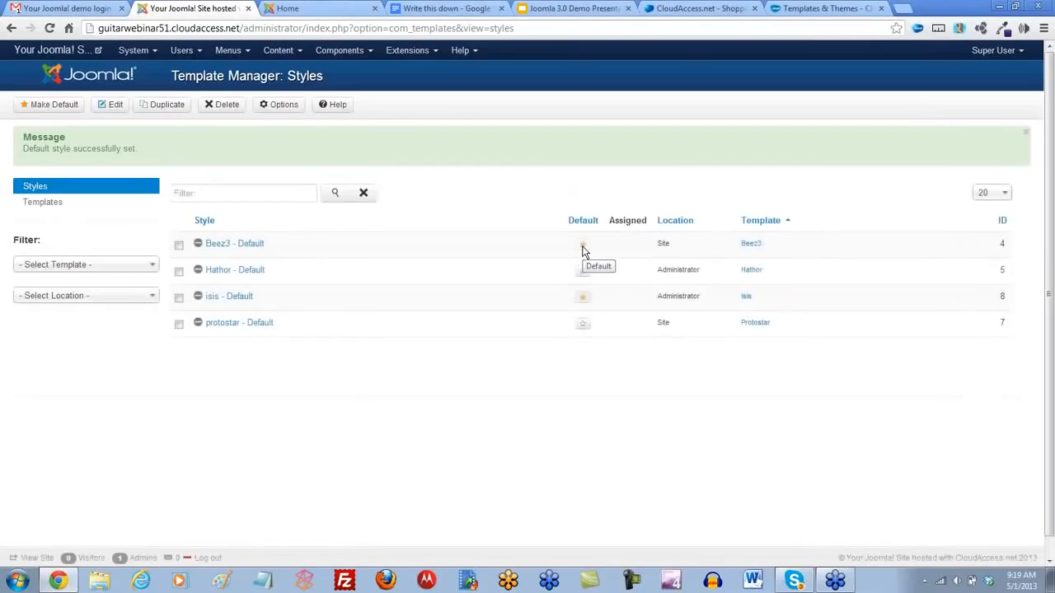
pyautogui.click(322, 10)
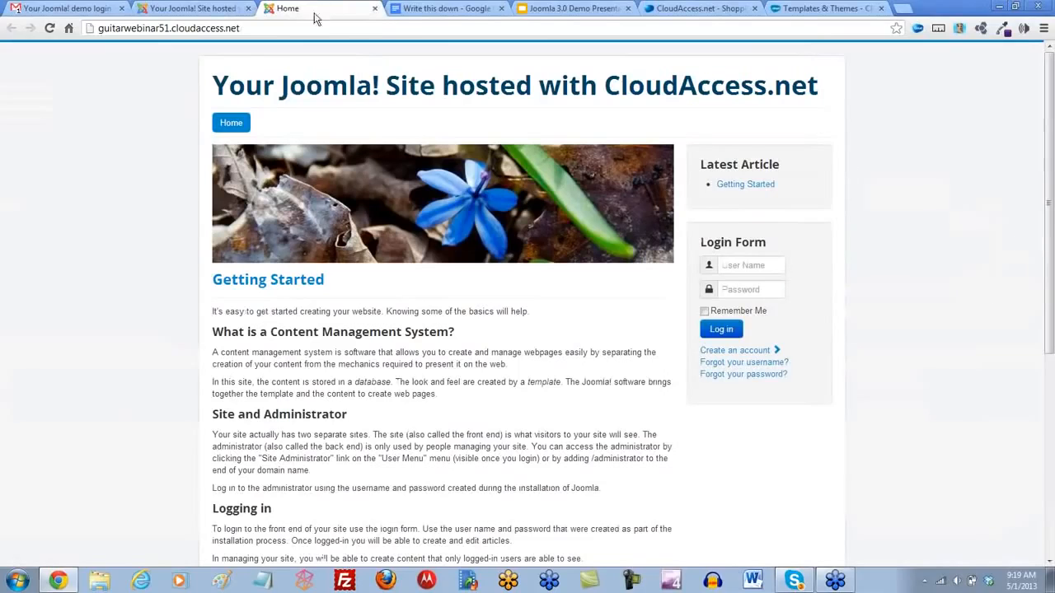
pyautogui.click(48, 29)
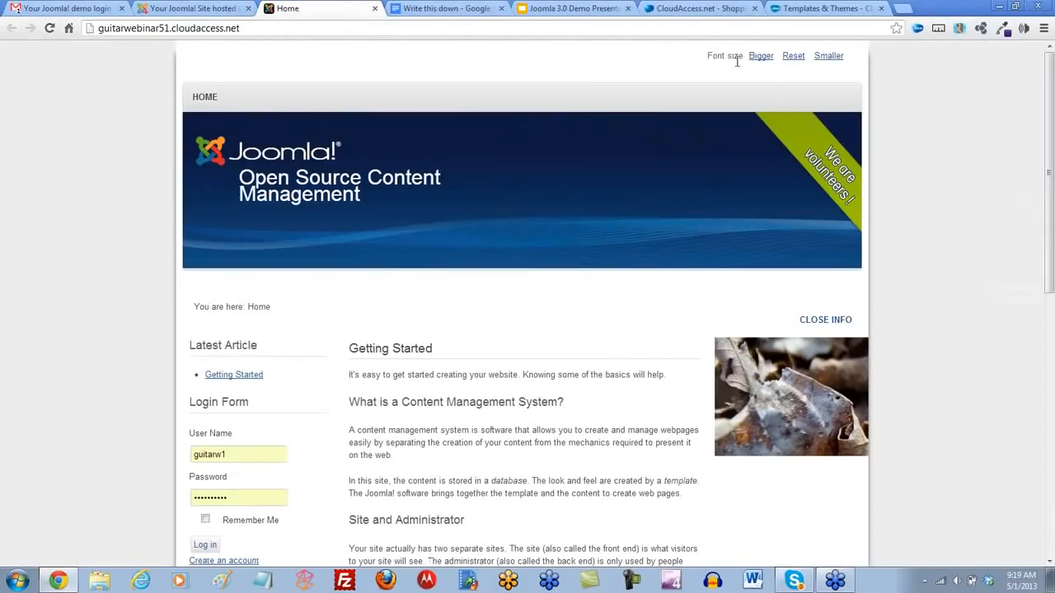
pyautogui.scroll(-1, 626, 301)
pyautogui.scroll(-2, 624, 306)
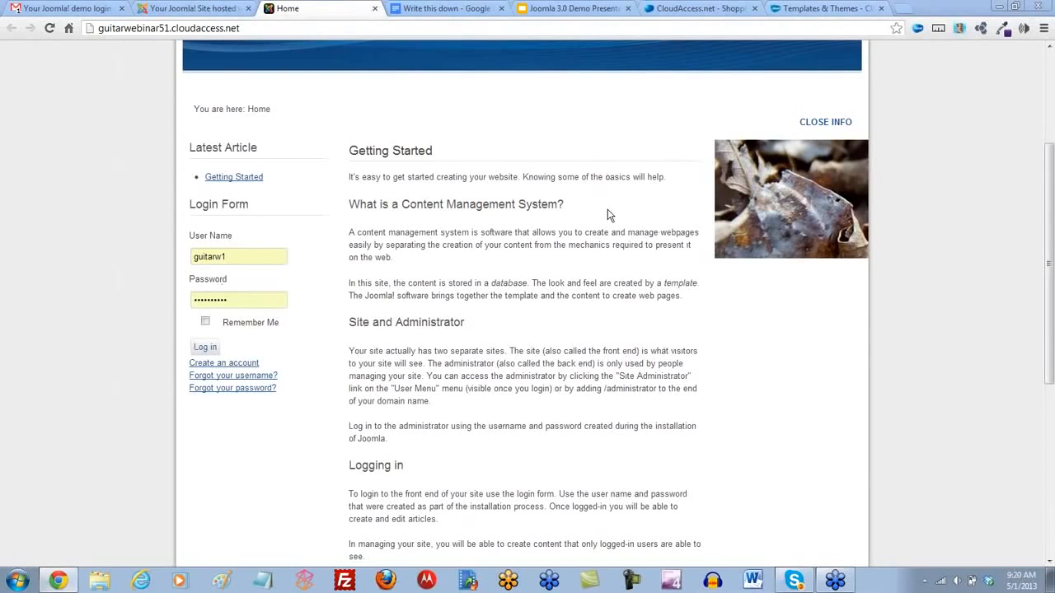
pyautogui.scroll(3, 874, 295)
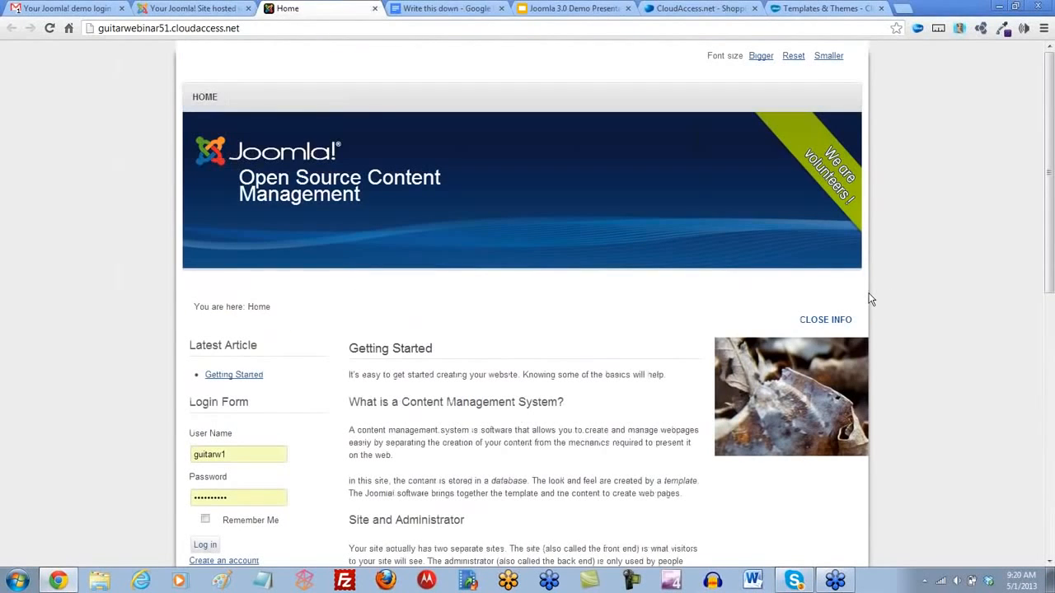
# - Set protostar as the default site template style again and reload the demo site's front page
pyautogui.click(215, 10)
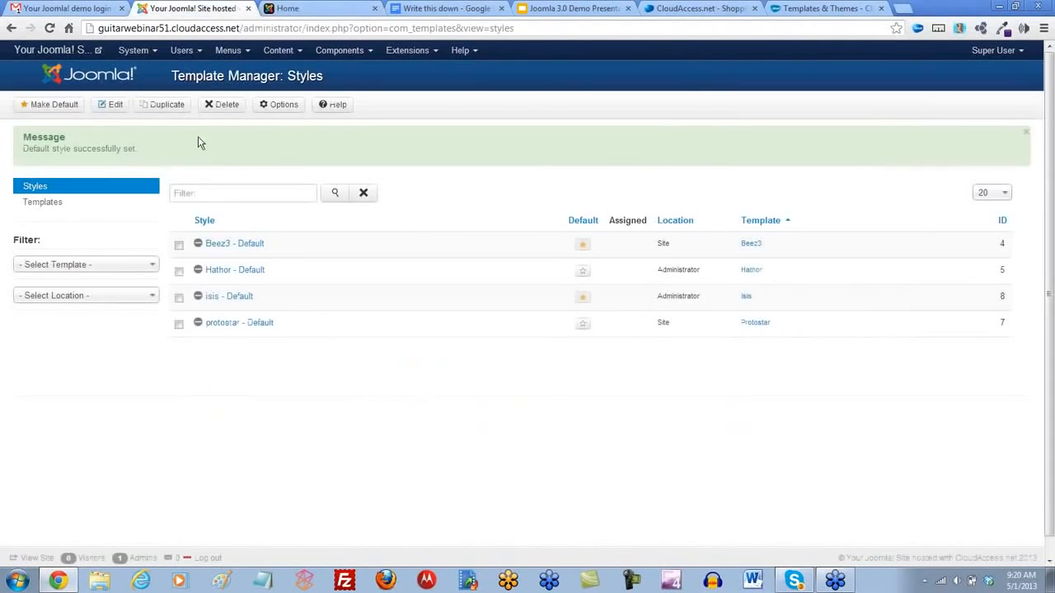
pyautogui.click(583, 324)
pyautogui.click(293, 10)
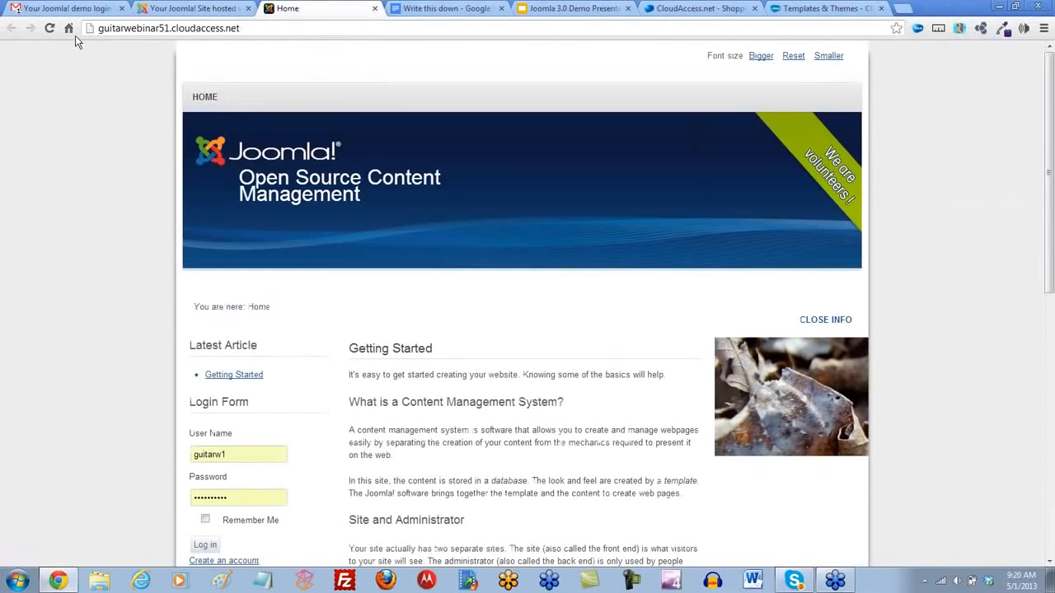
pyautogui.click(51, 28)
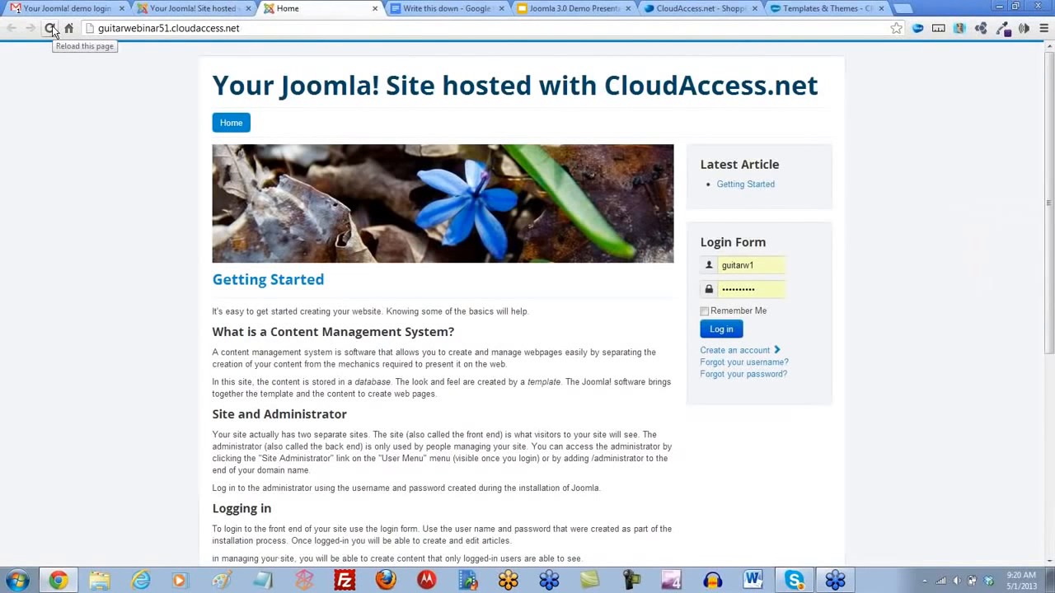
# - Return to the CloudAccess.net site and open the Joomla! 3.0 category of its Joomla Knowledgebase
pyautogui.click(812, 10)
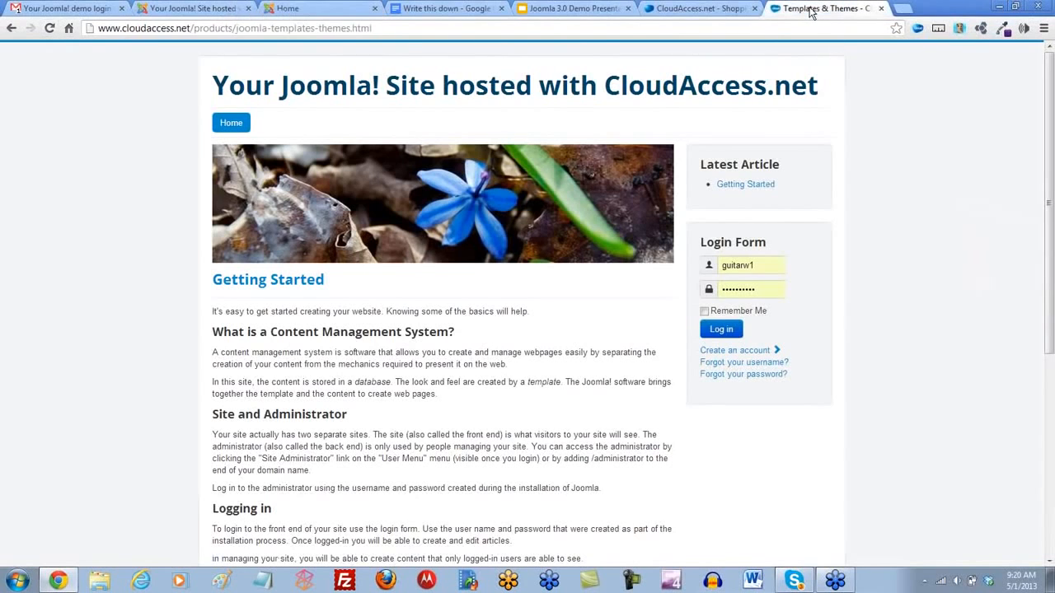
pyautogui.scroll(5, 796, 71)
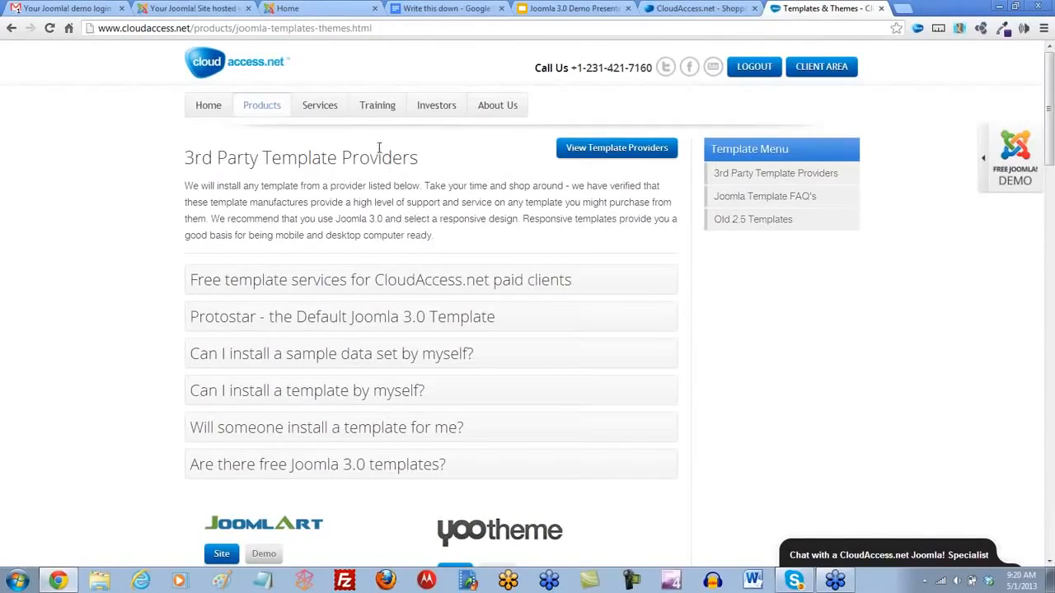
pyautogui.moveTo(383, 109)
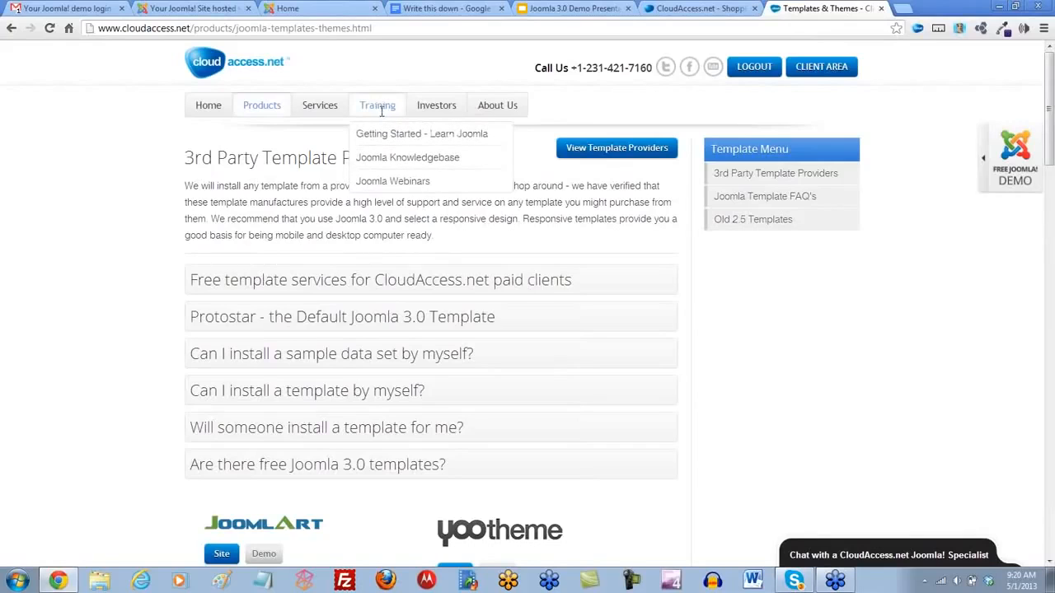
pyautogui.click(381, 160)
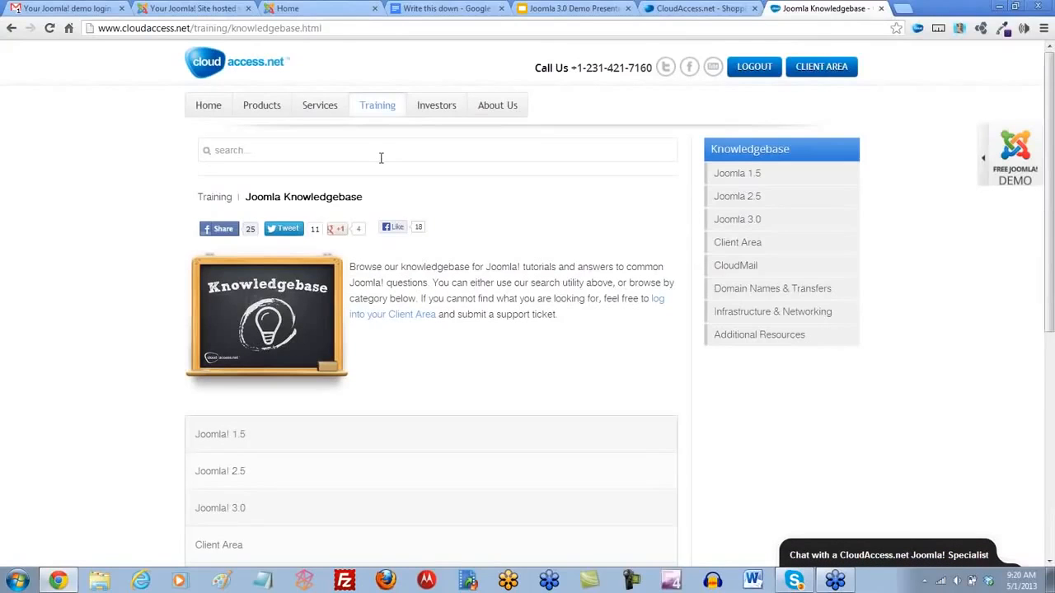
pyautogui.scroll(-3, 382, 160)
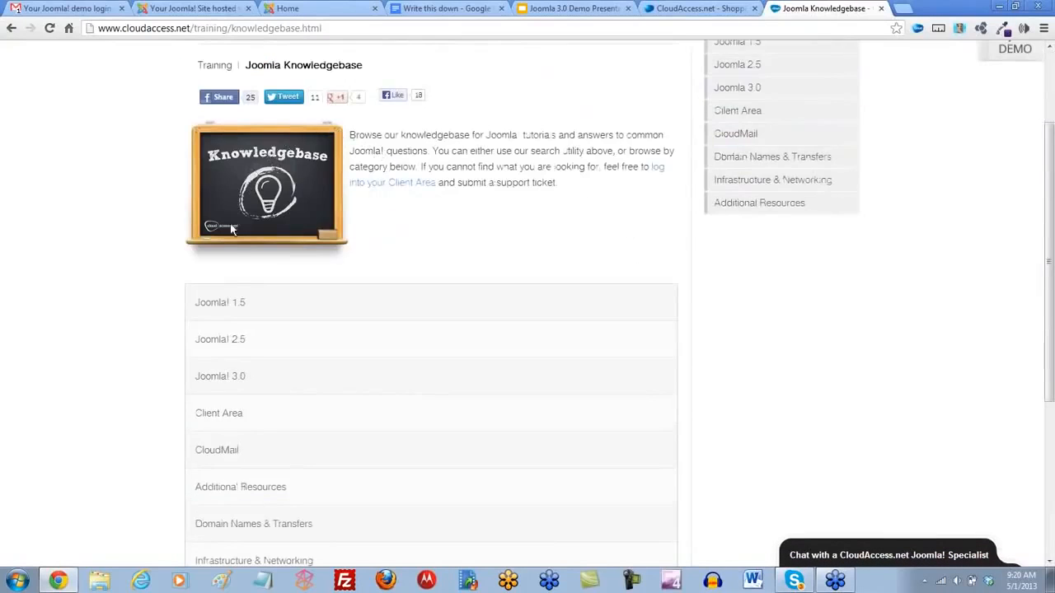
pyautogui.click(216, 379)
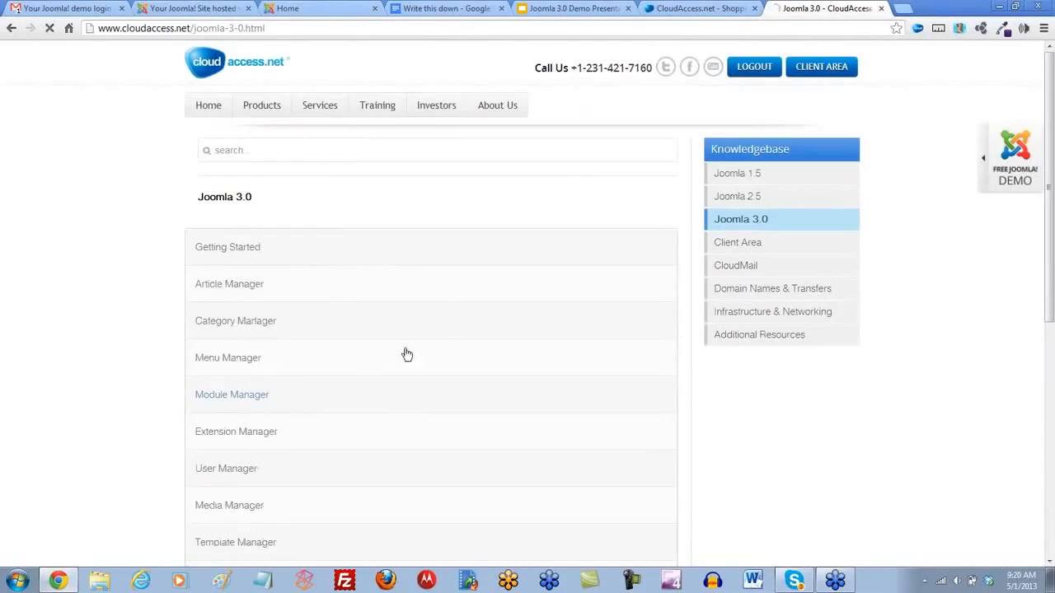
# - Open the Protostar Module Map (Joomla 3.0) article from the Protostar Responsive Template category
pyautogui.scroll(-3, 415, 245)
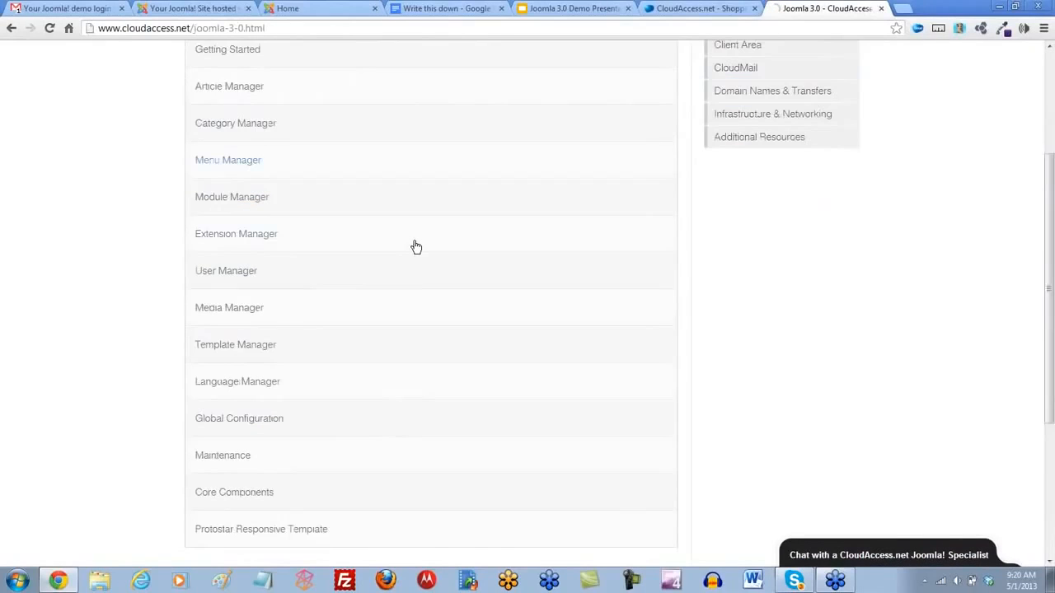
pyautogui.scroll(-1, 415, 245)
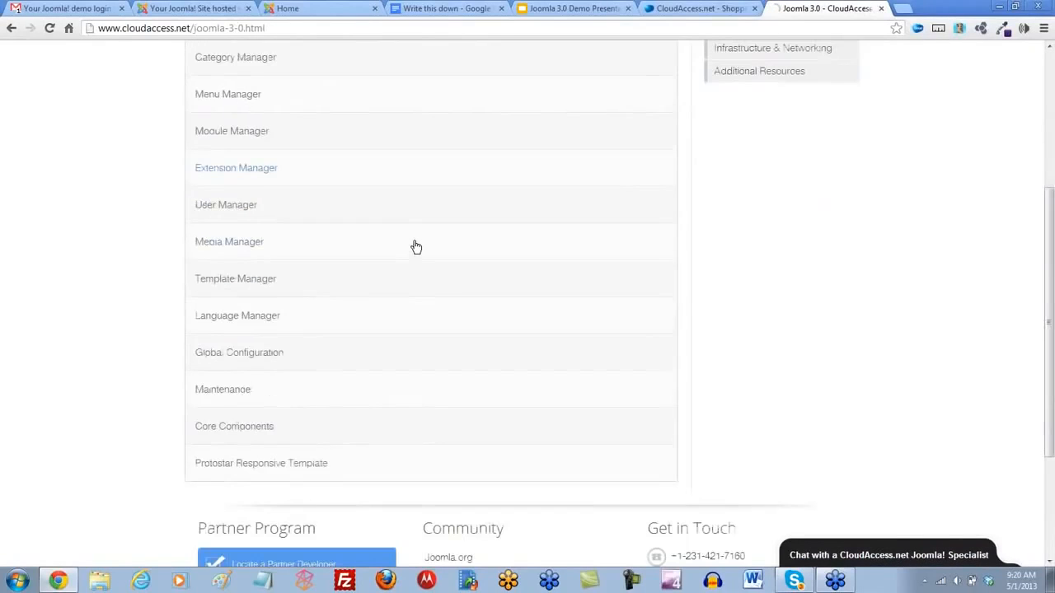
pyautogui.click(246, 468)
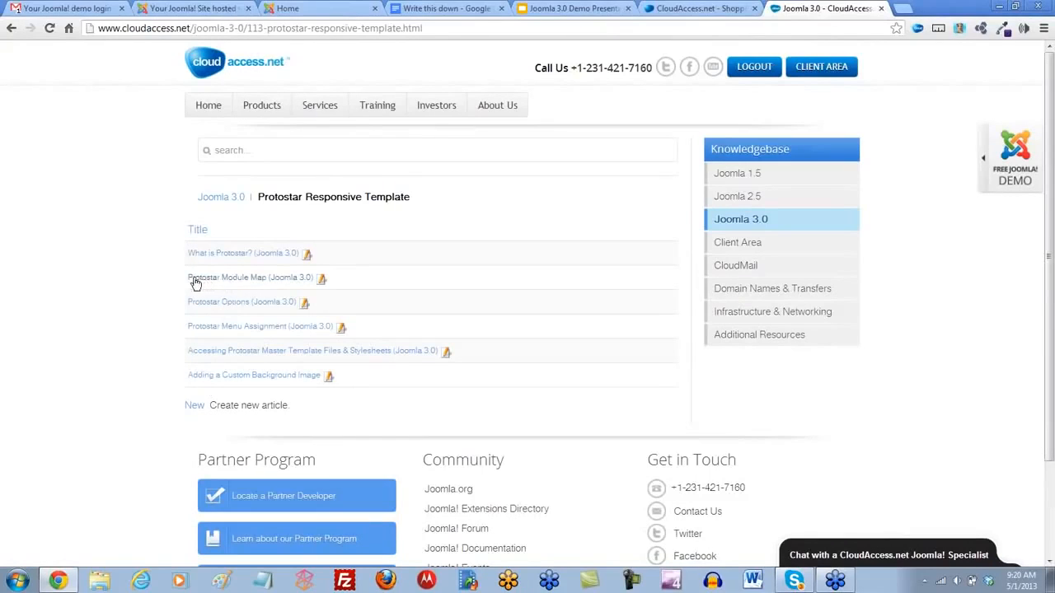
pyautogui.click(241, 283)
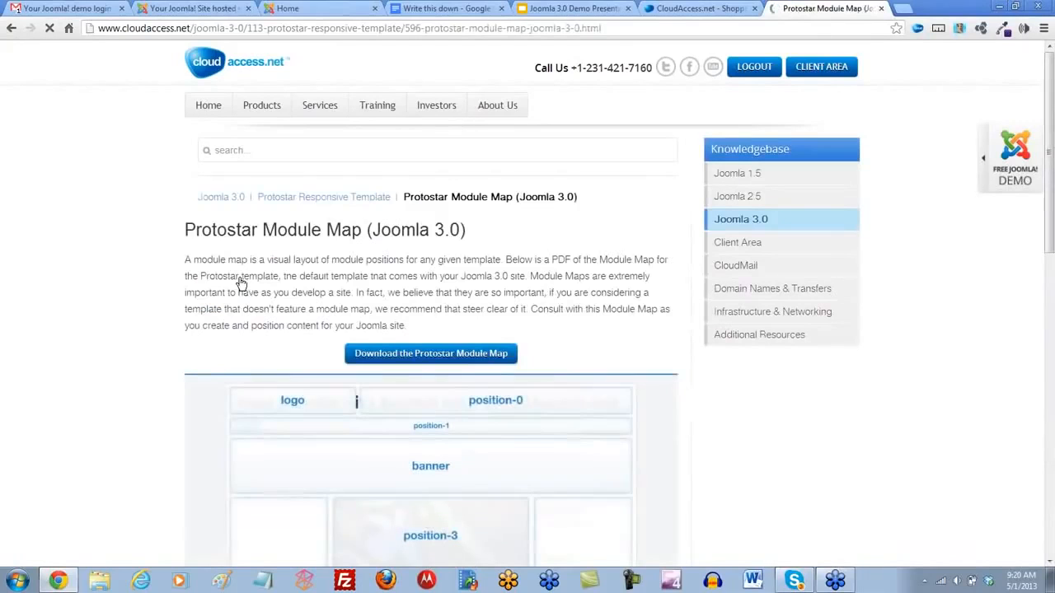
# - Examine the Protostar module map's positions, from the logo and banner areas down to the footer
pyautogui.scroll(-3, 118, 289)
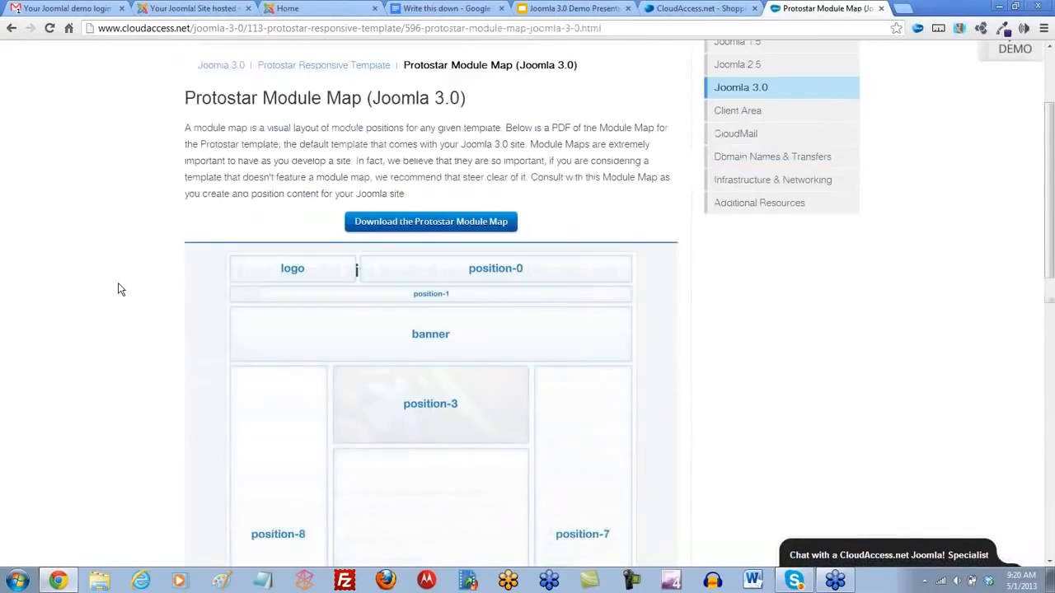
pyautogui.scroll(-1, 118, 289)
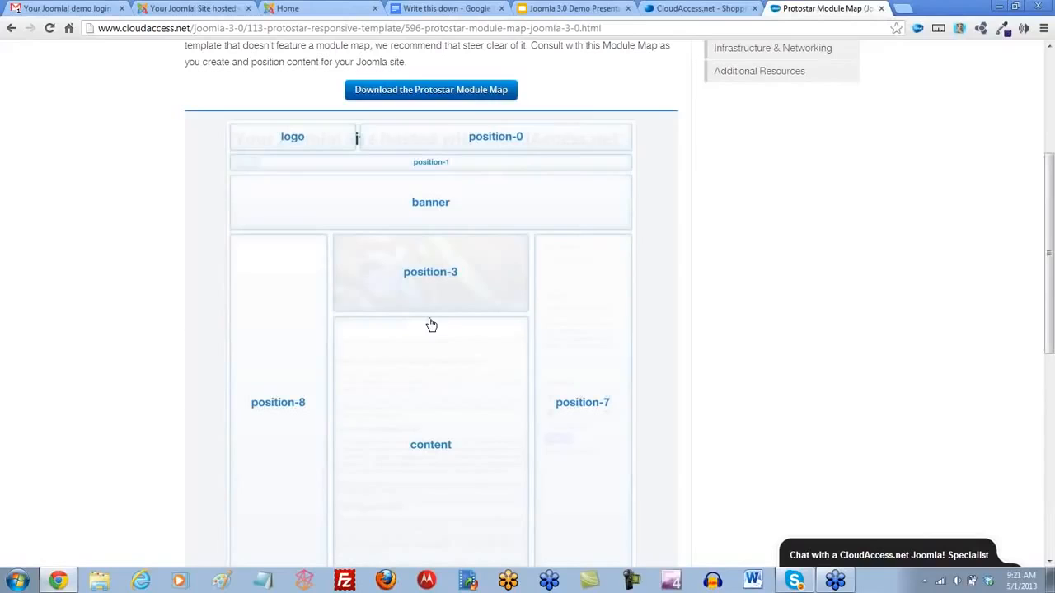
pyautogui.scroll(-2, 674, 253)
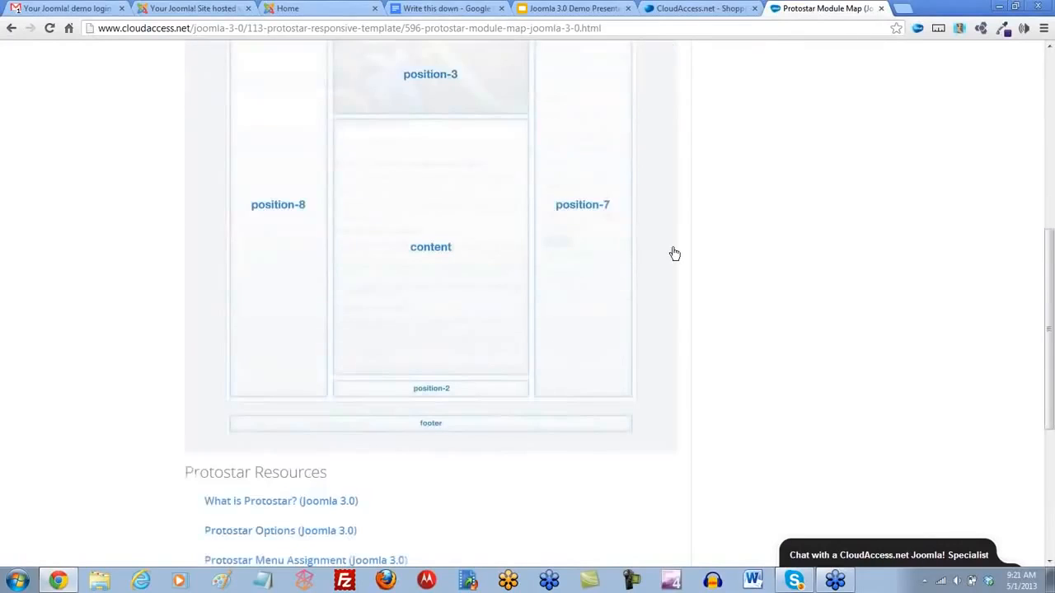
pyautogui.scroll(2, 675, 253)
pyautogui.scroll(-1, 674, 253)
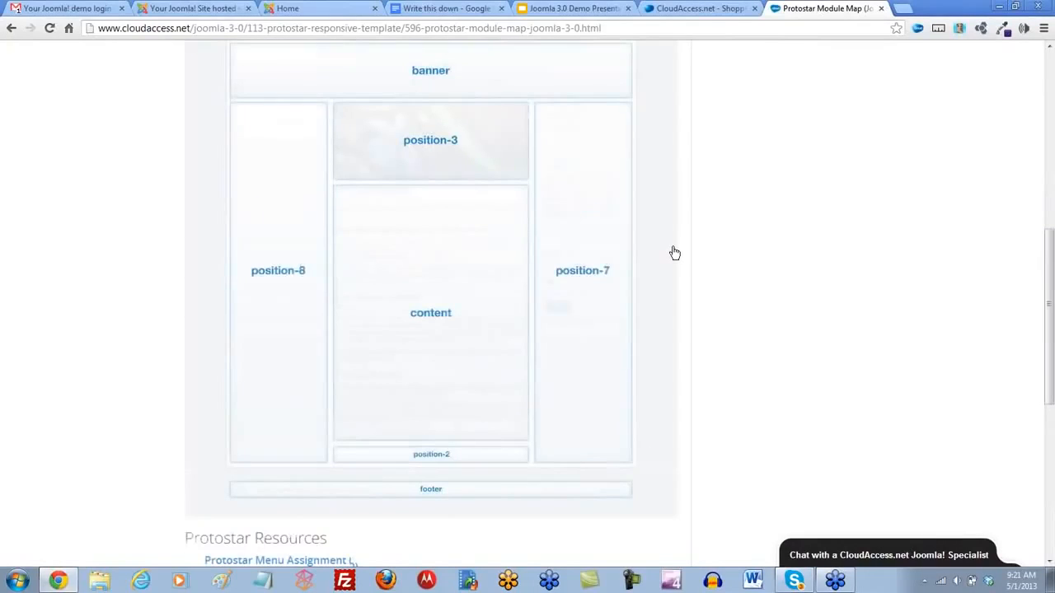
pyautogui.scroll(1, 674, 253)
pyautogui.scroll(2, 674, 253)
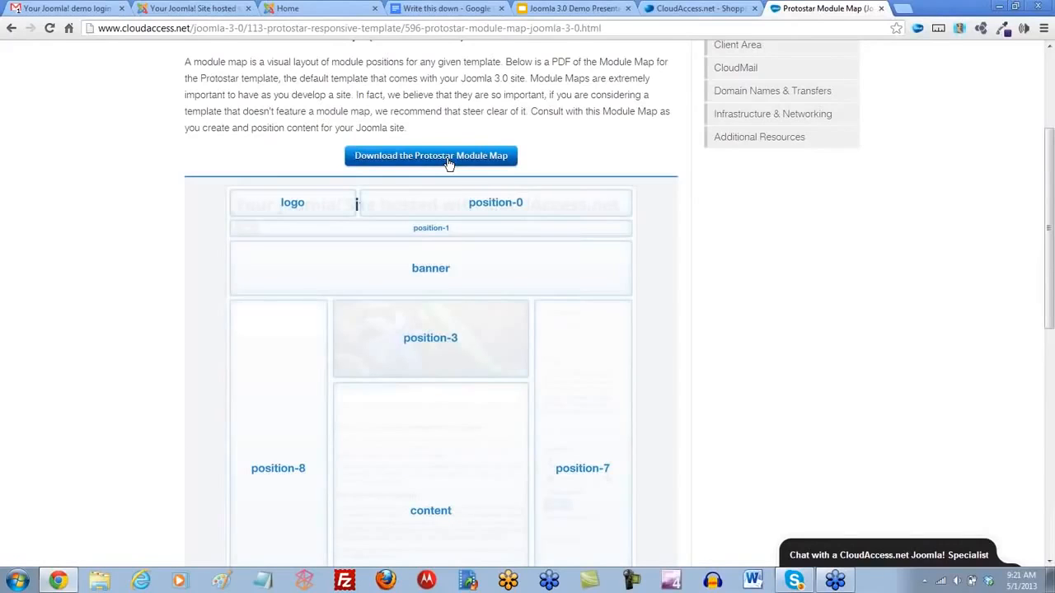
pyautogui.scroll(-4, 591, 278)
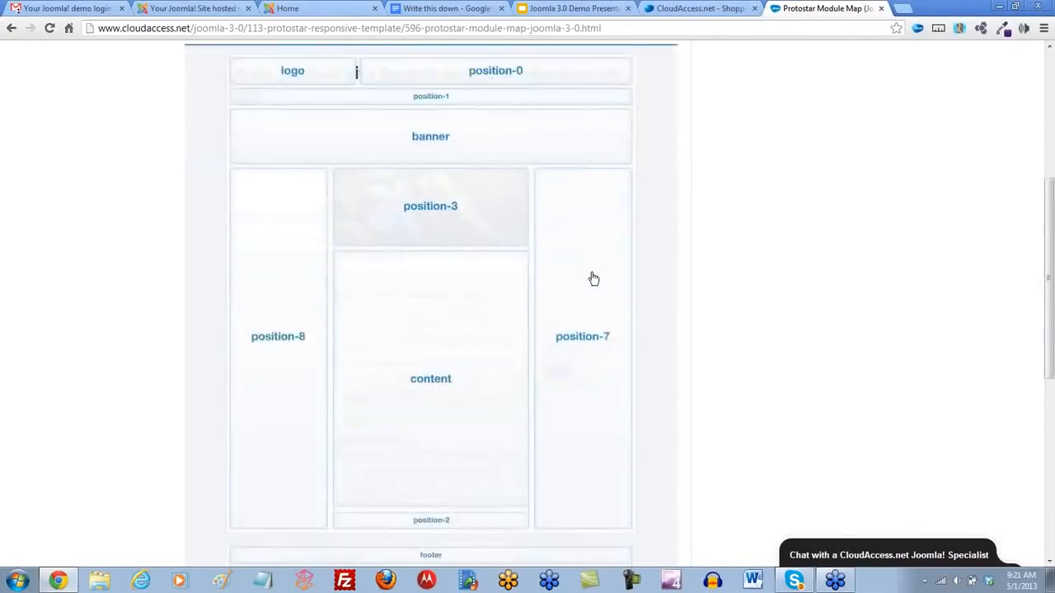
pyautogui.scroll(4, 591, 278)
pyautogui.scroll(-1, 593, 278)
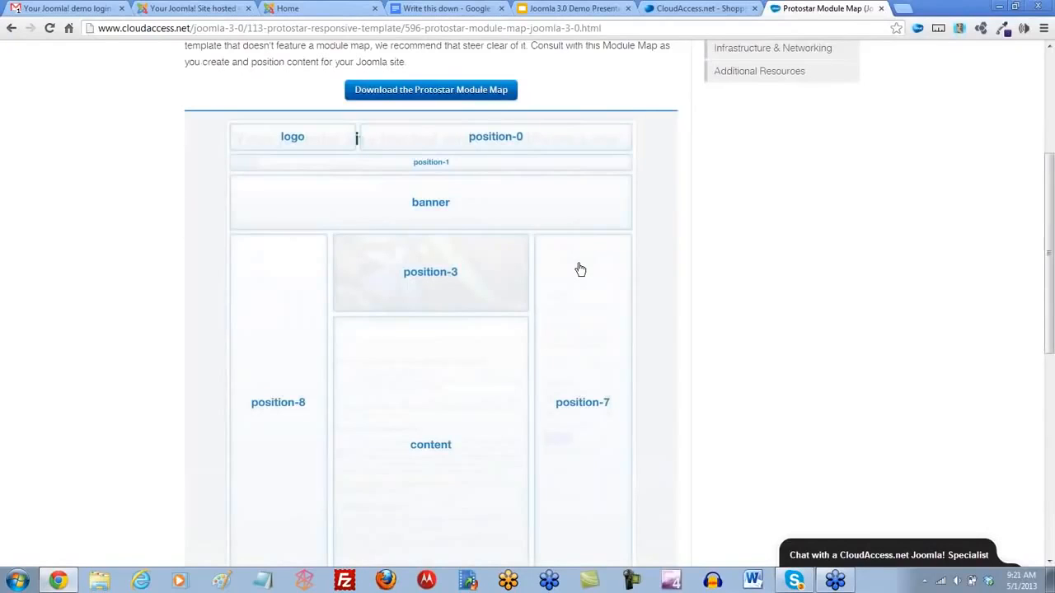
# - Open the protostar - Default style in the Joomla administrator and review the descriptions of its colour and logo options
pyautogui.click(211, 10)
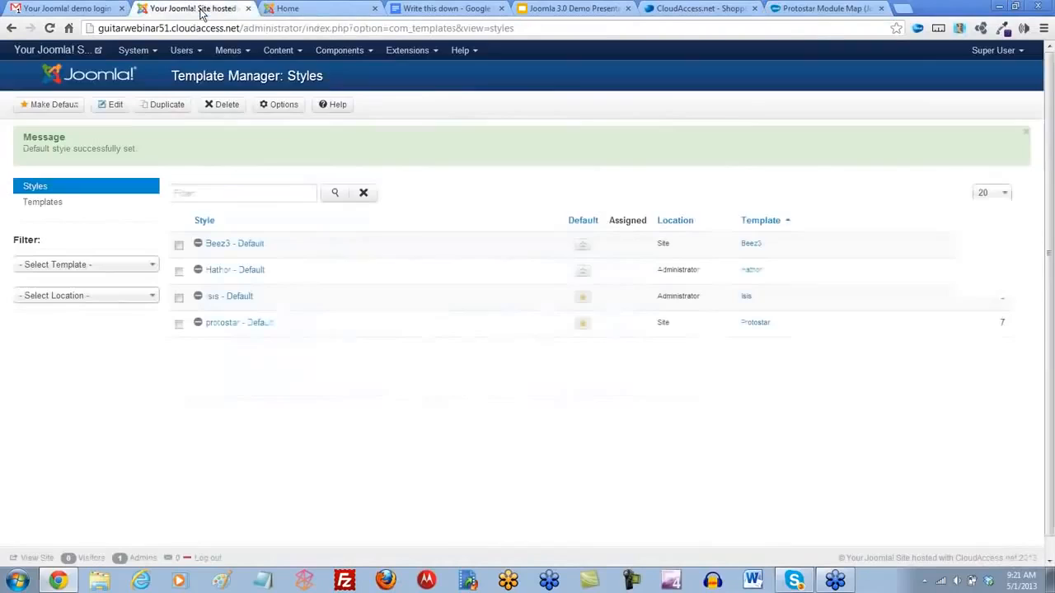
pyautogui.click(230, 325)
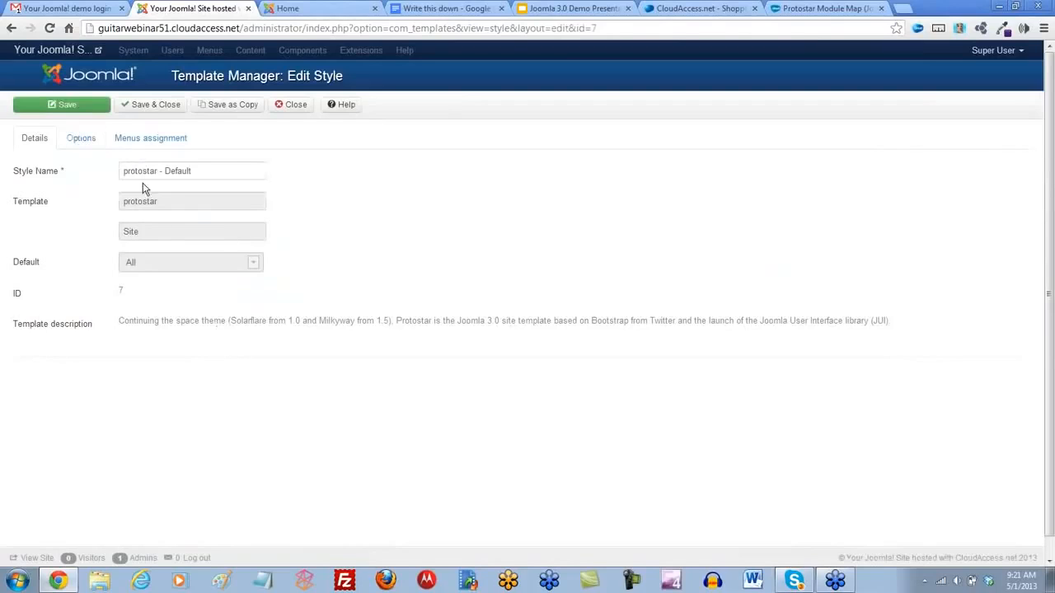
pyautogui.click(78, 140)
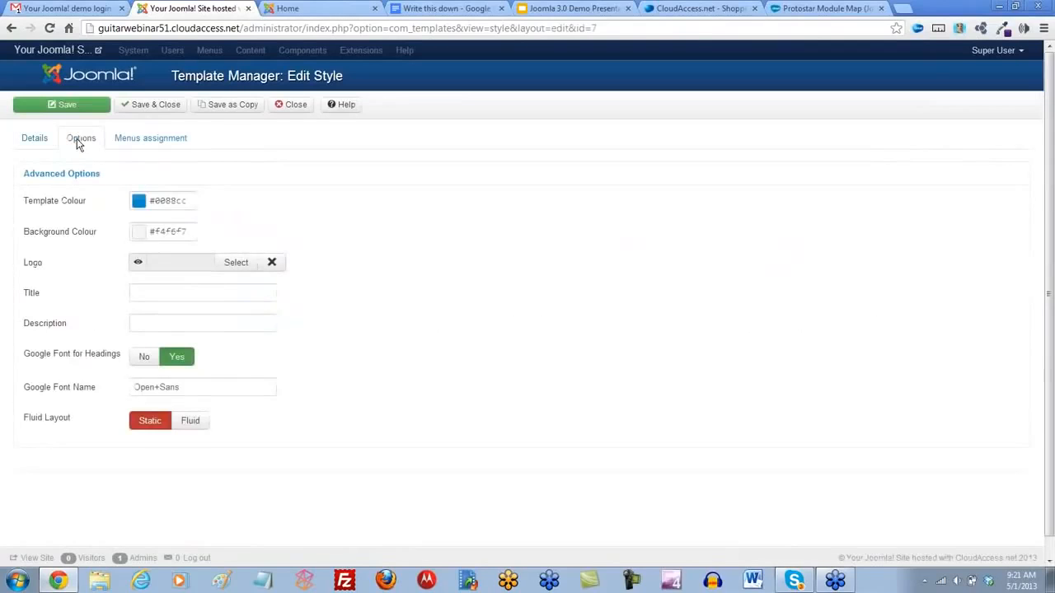
pyautogui.moveTo(64, 206)
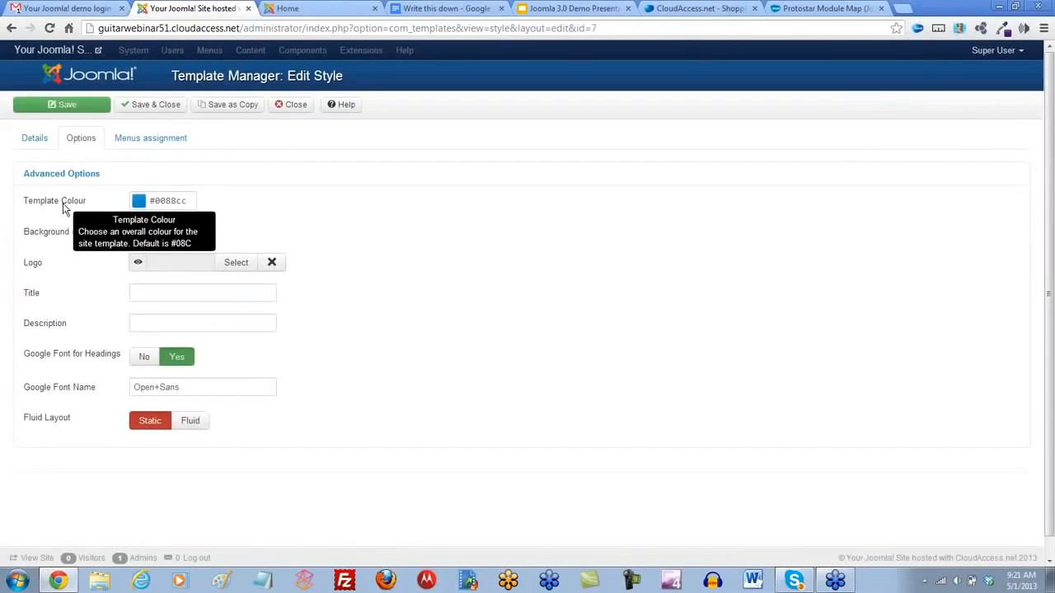
pyautogui.moveTo(66, 237)
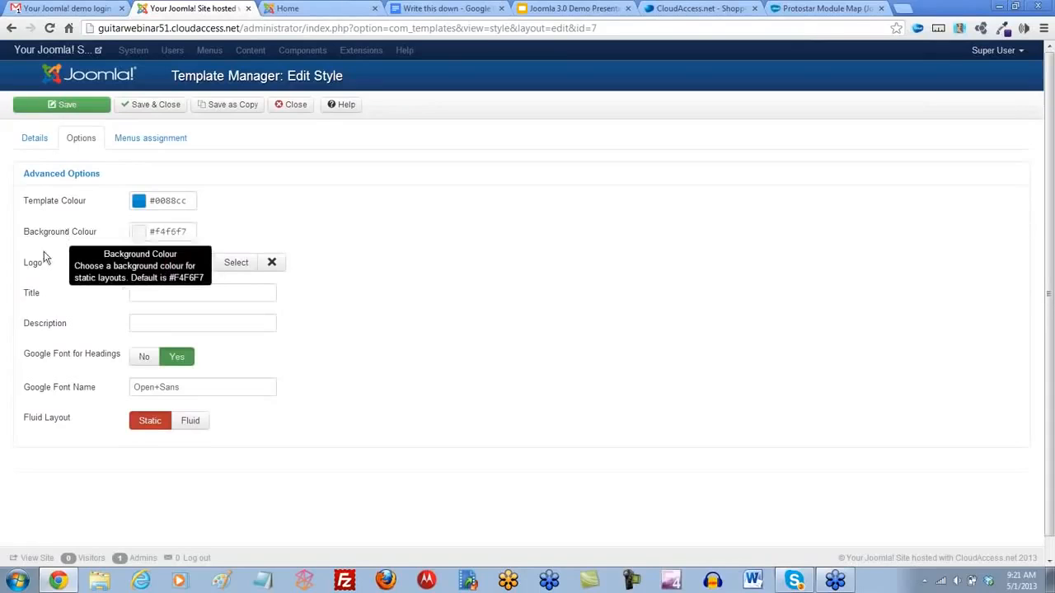
pyautogui.moveTo(35, 270)
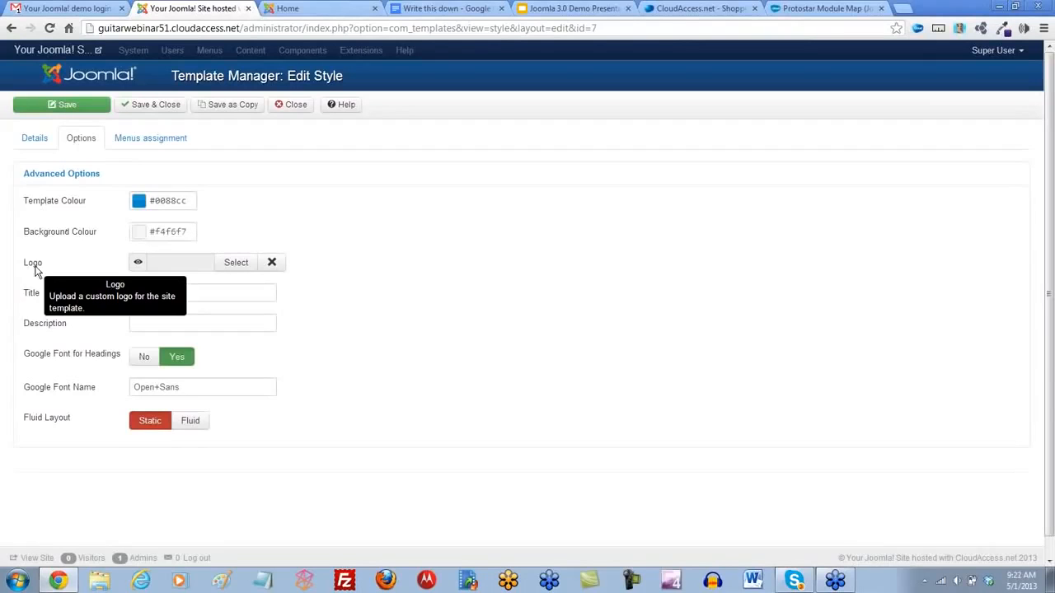
# - Upload guitar-central-logonew.png from the guitar folder in Webinar Images through the Logo option's image selection
pyautogui.click(236, 264)
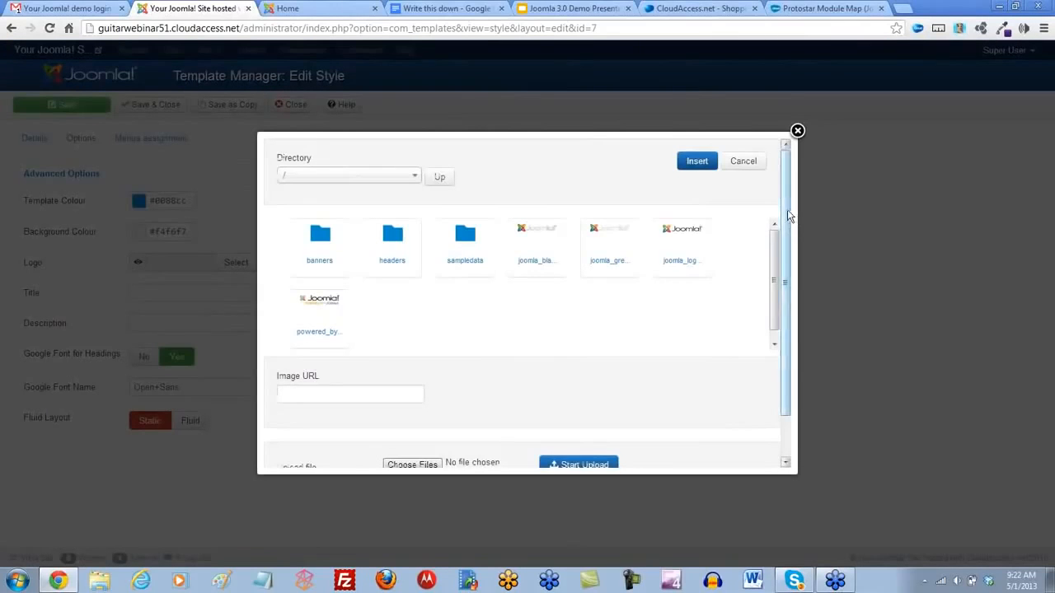
pyautogui.moveTo(787, 210); pyautogui.dragTo(796, 334)
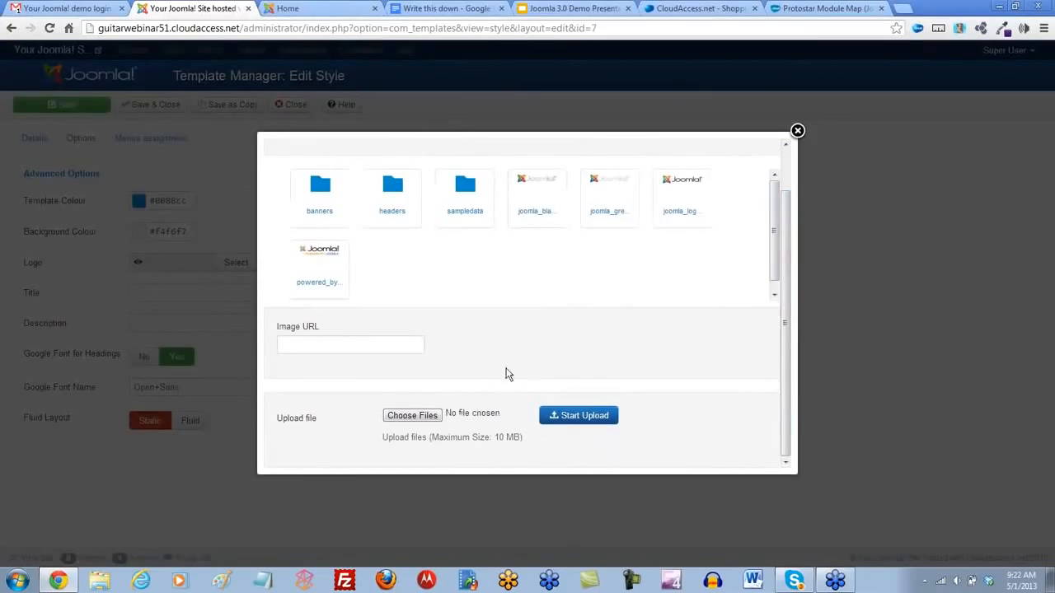
pyautogui.click(407, 417)
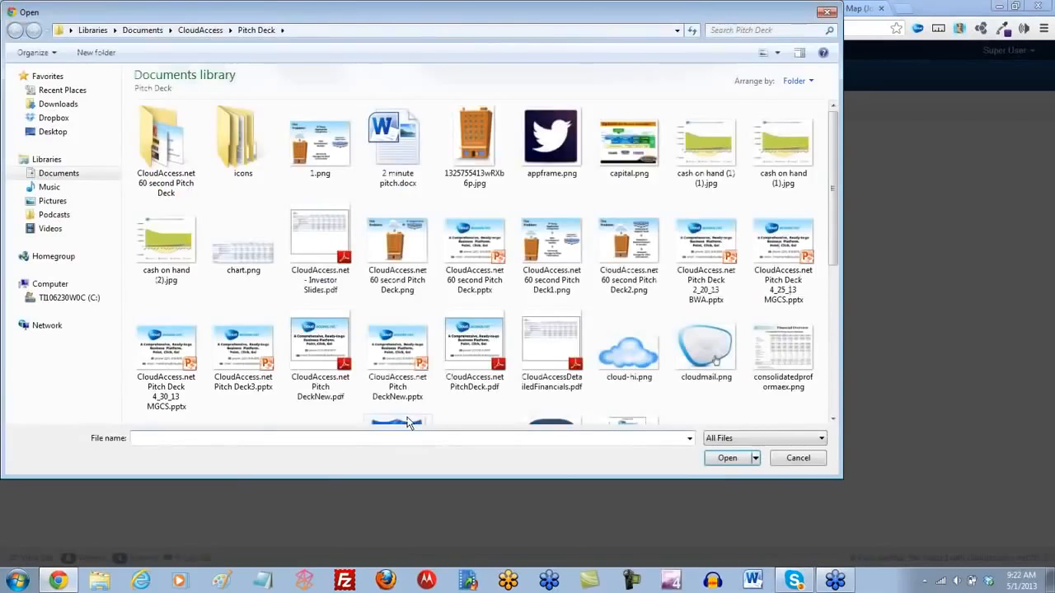
pyautogui.click(61, 174)
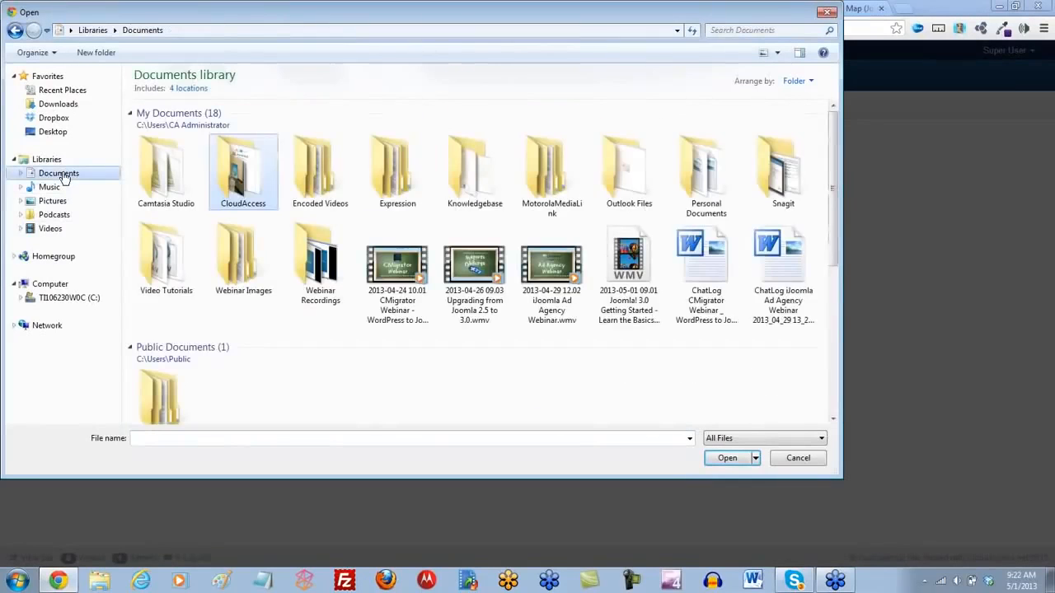
pyautogui.doubleClick(233, 272)
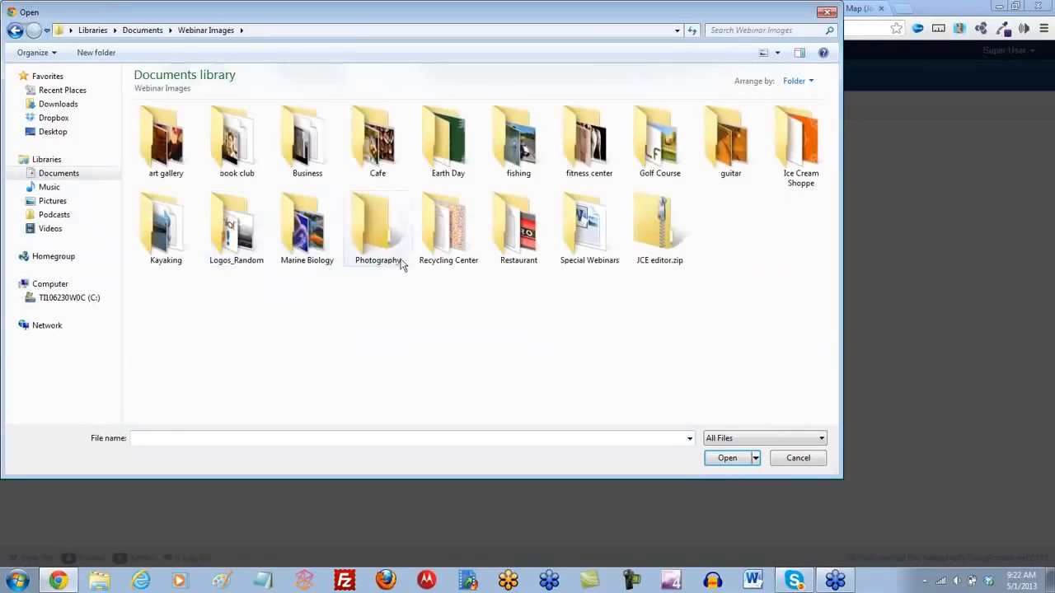
pyautogui.doubleClick(713, 146)
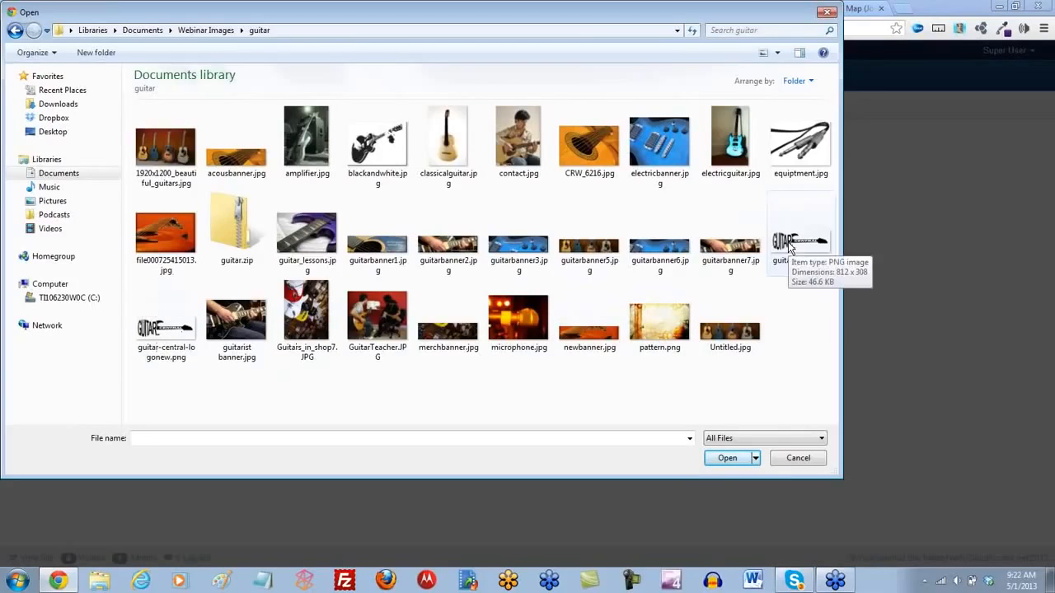
pyautogui.doubleClick(163, 327)
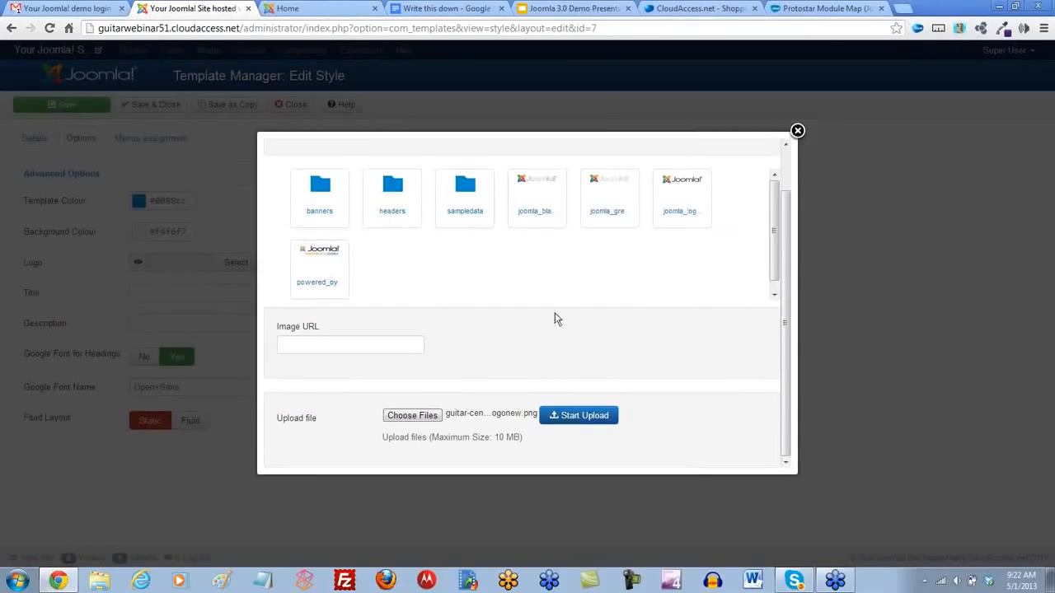
pyautogui.click(583, 416)
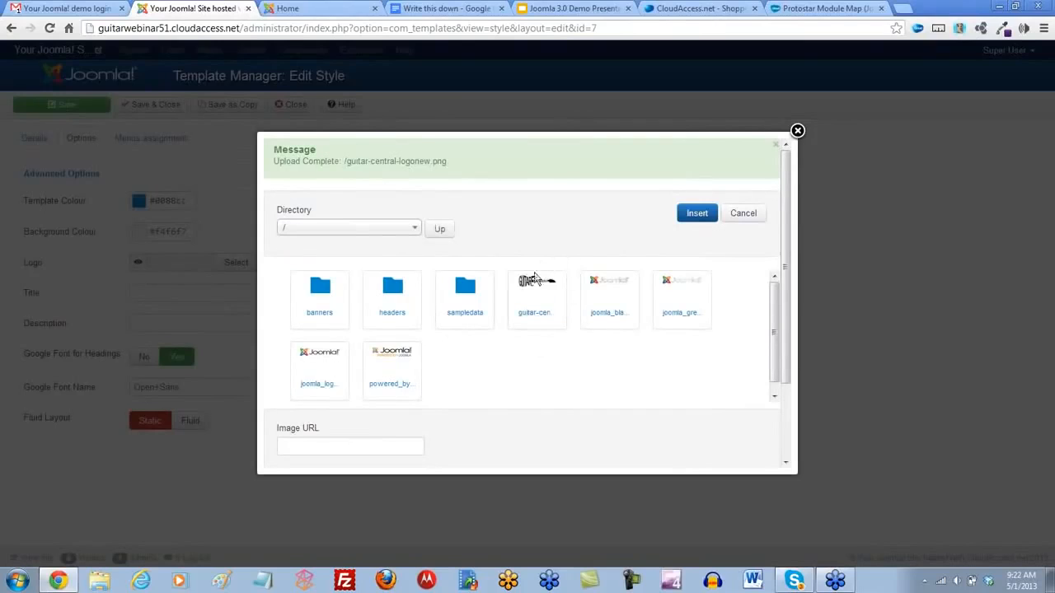
# - Insert guitar-central-logonew.png as the protostar style's logo and save the style
pyautogui.click(530, 286)
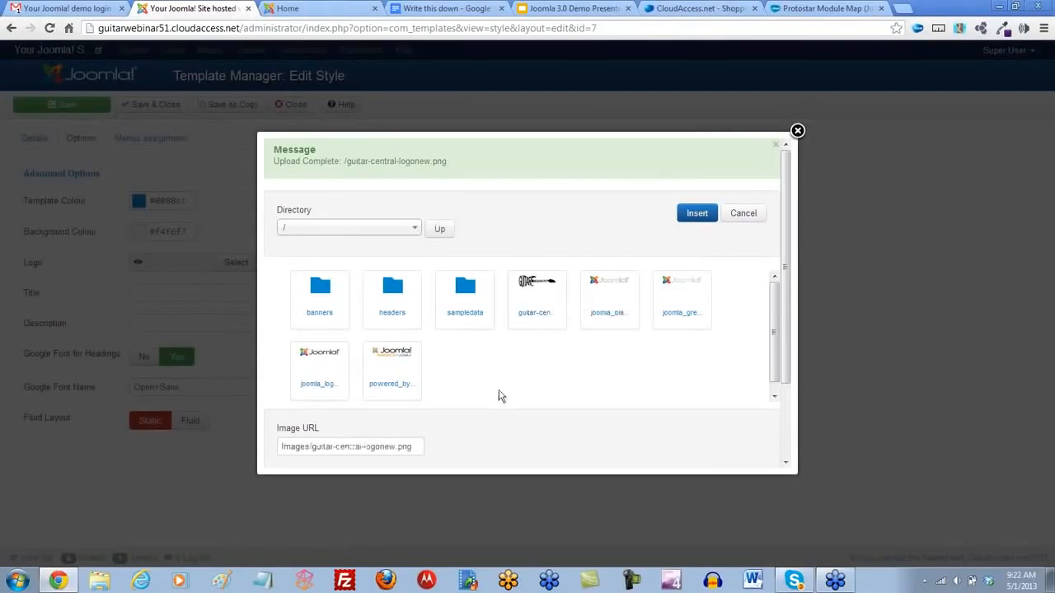
pyautogui.click(698, 214)
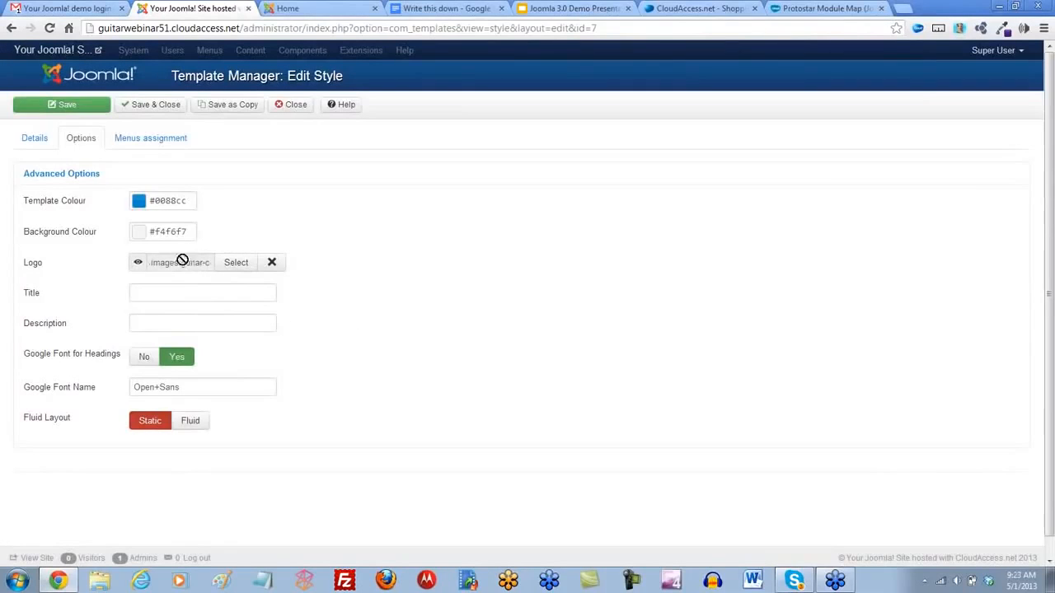
pyautogui.click(65, 108)
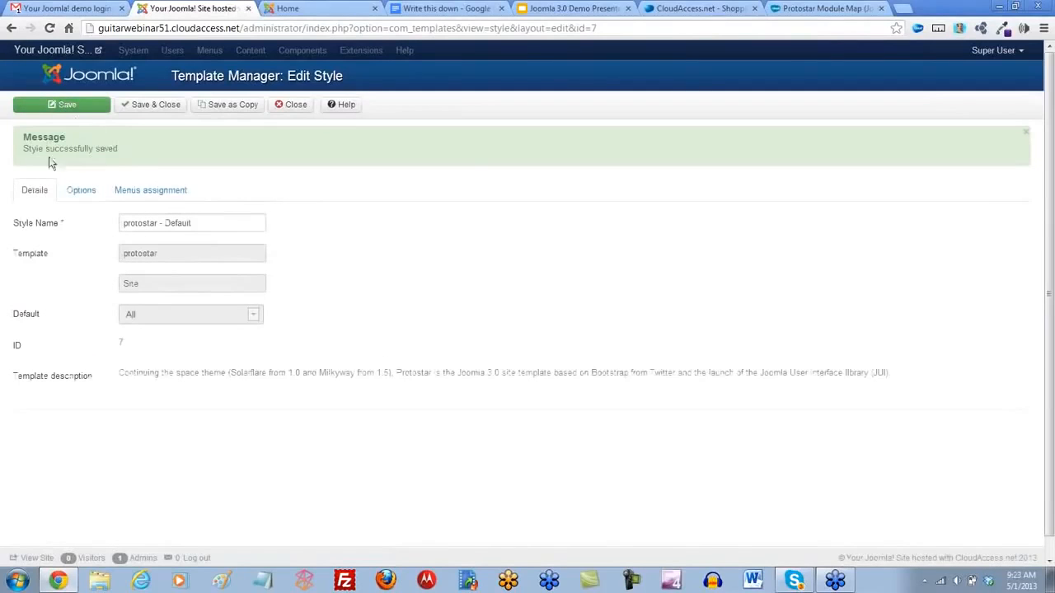
# - Reload the demo site's front page to check the logo, and compare its layout with the Protostar module map
pyautogui.click(299, 10)
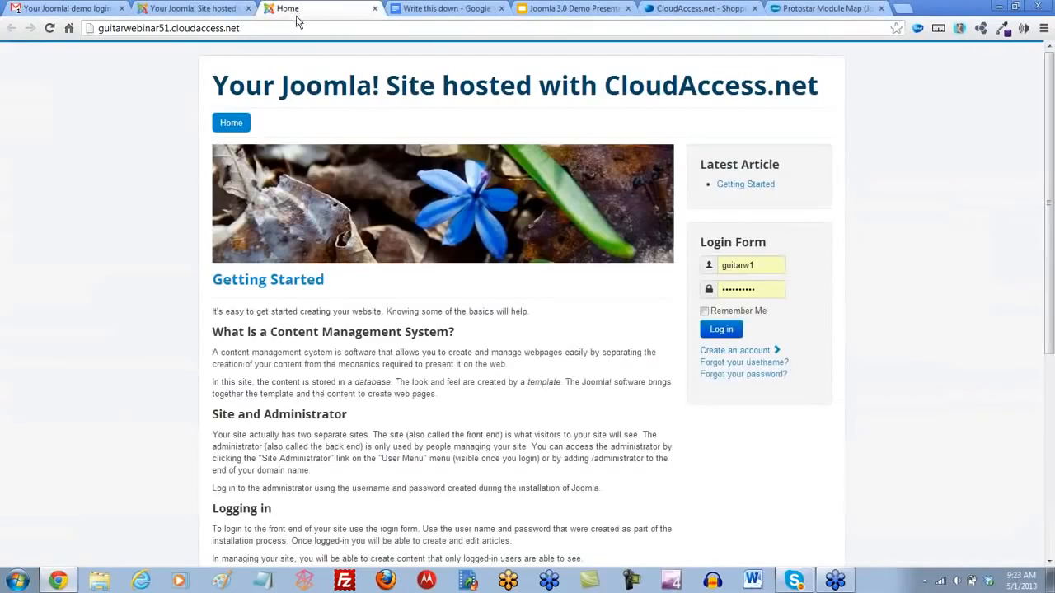
pyautogui.click(50, 27)
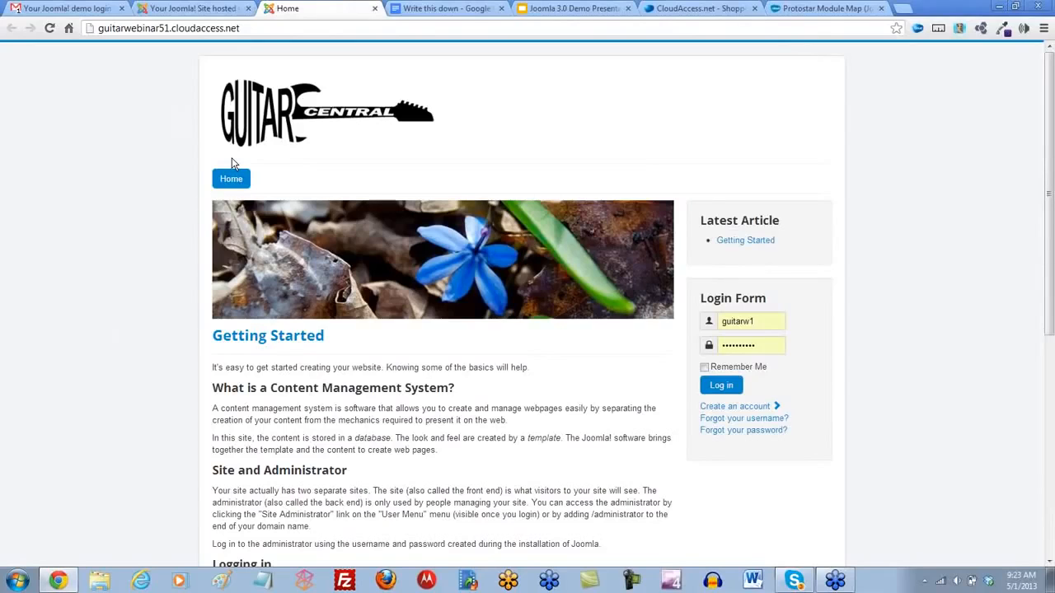
pyautogui.click(792, 15)
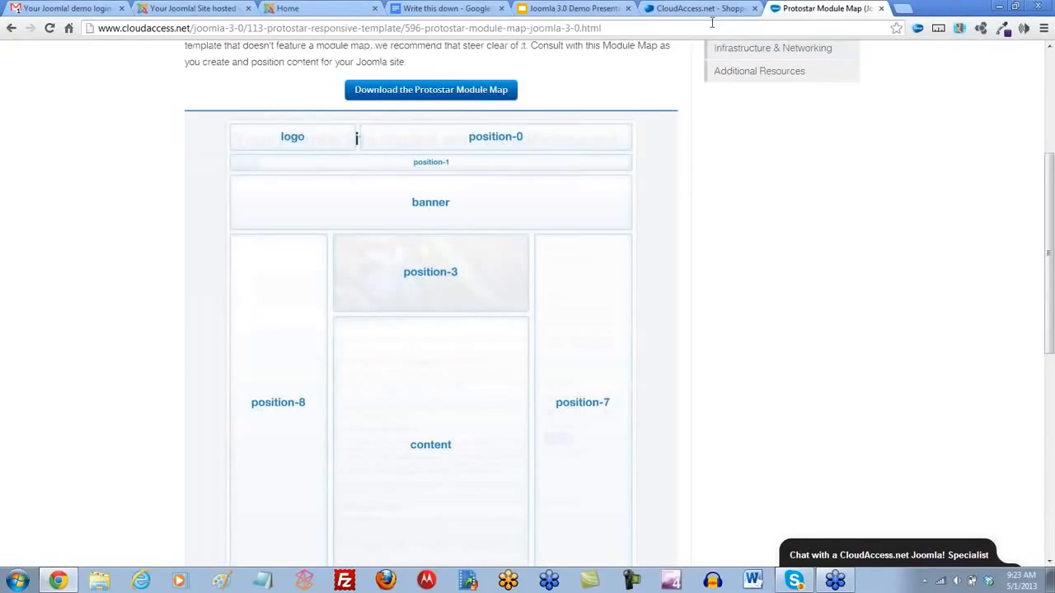
pyautogui.click(196, 8)
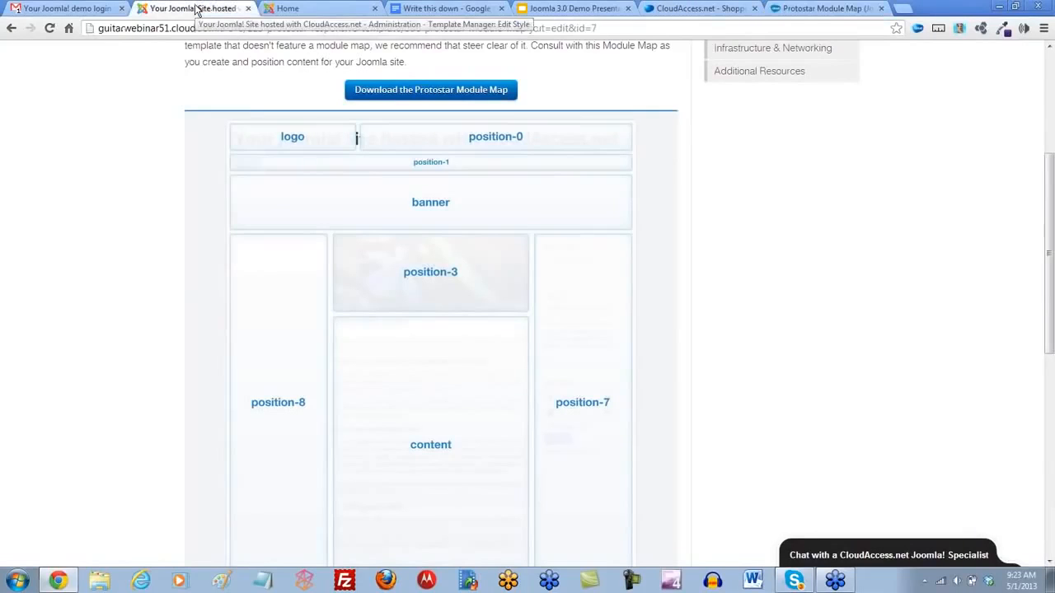
pyautogui.click(284, 9)
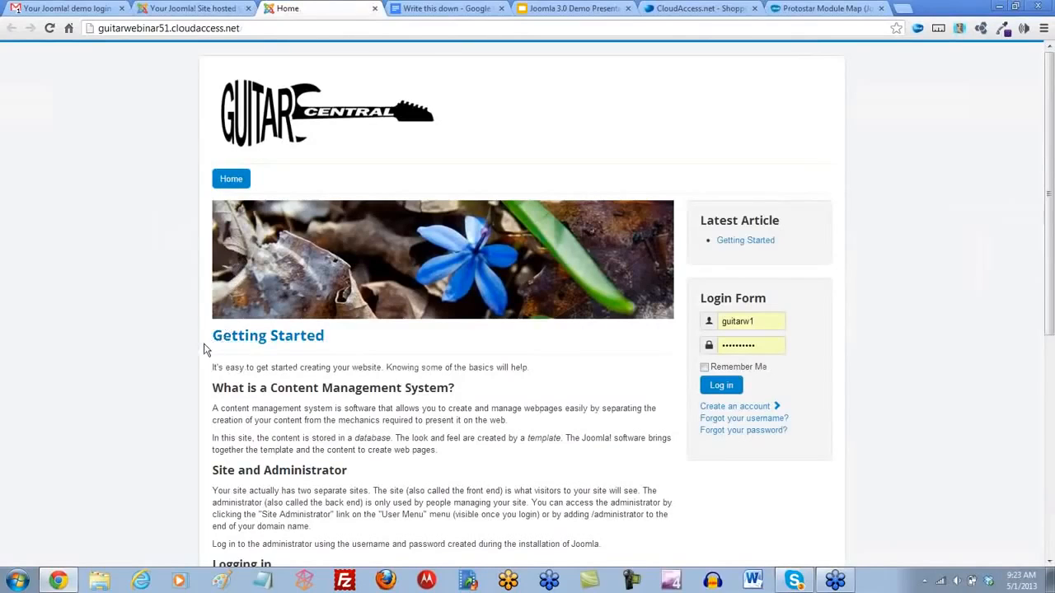
pyautogui.moveTo(220, 341); pyautogui.dragTo(366, 336)
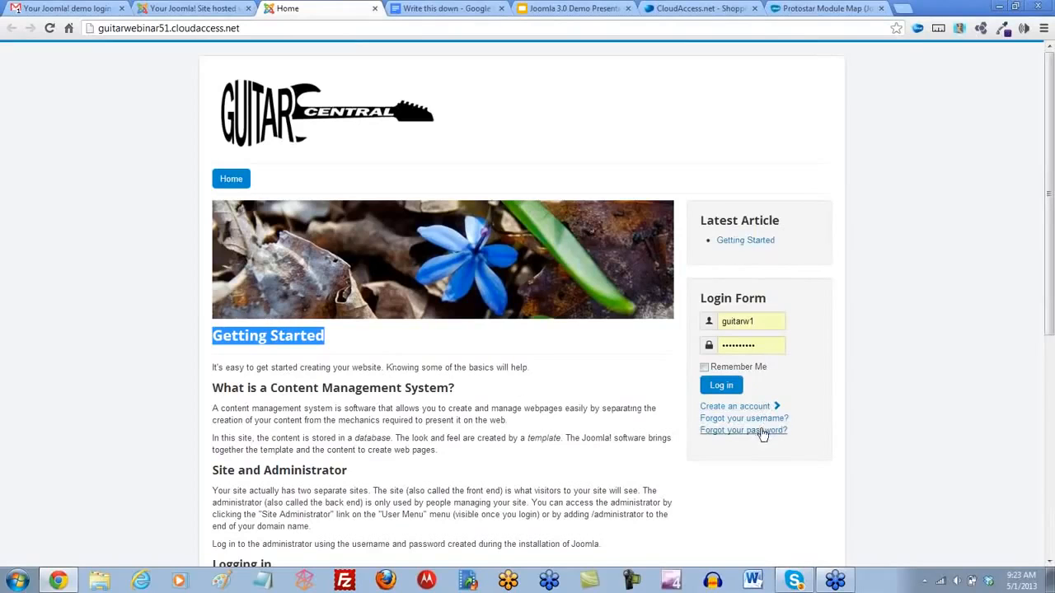
pyautogui.click(185, 433)
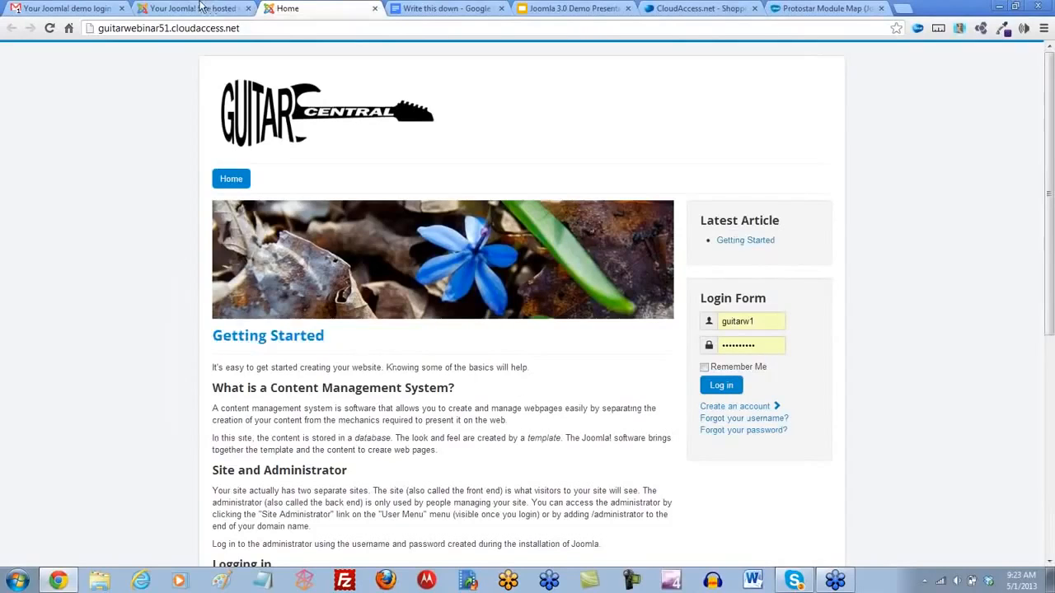
# - Set the protostar style's Template Colour to black (#000000) in the administrator and save the style
pyautogui.click(191, 10)
pyautogui.click(75, 193)
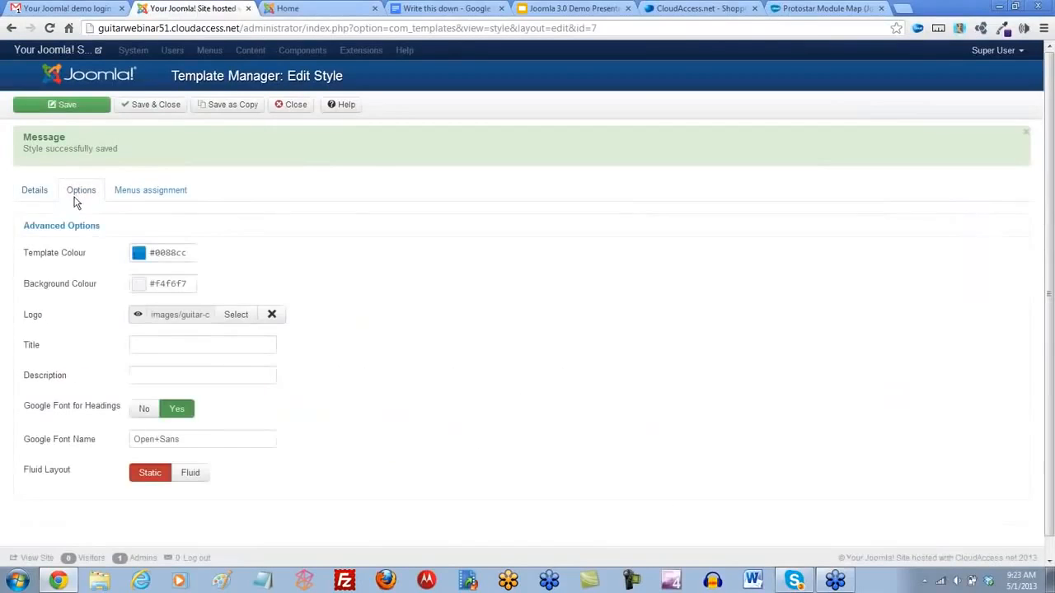
pyautogui.click(141, 258)
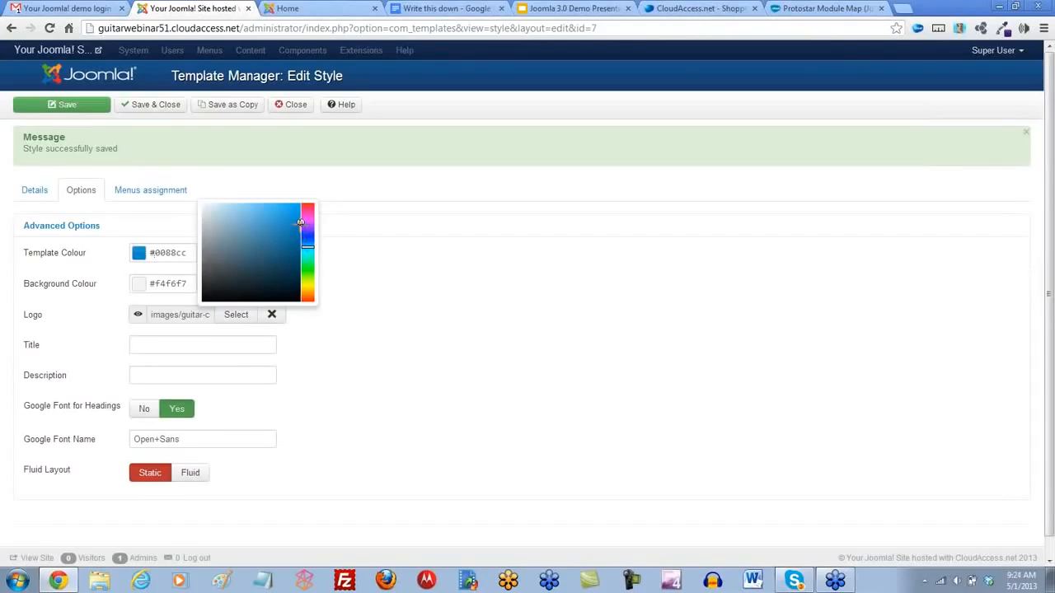
pyautogui.moveTo(300, 222)
pyautogui.mouseDown()
pyautogui.moveTo(290, 293)
pyautogui.moveTo(300, 302)
pyautogui.mouseUp()
pyautogui.click(325, 330)
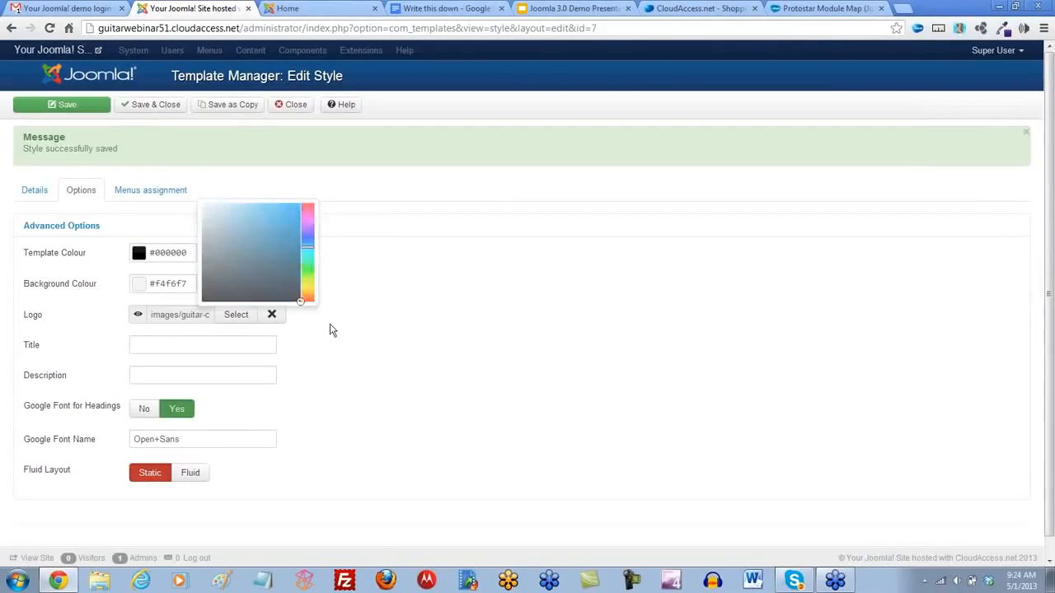
pyautogui.click(72, 107)
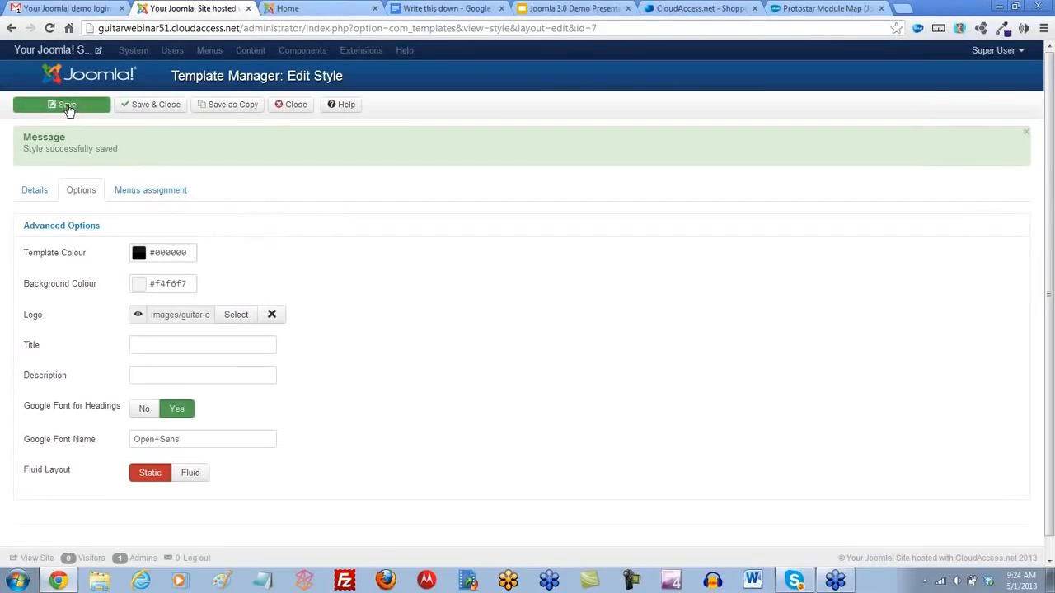
# - Reload the demo site's front page to check the new template colour
pyautogui.click(301, 10)
pyautogui.click(48, 29)
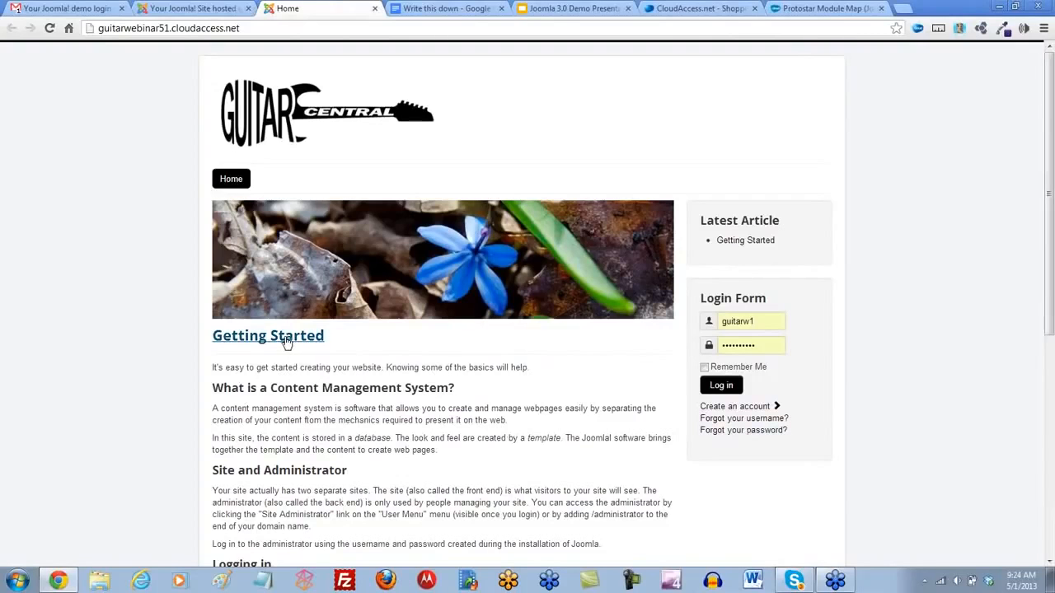
pyautogui.press('XF86AudioLowerVolume')
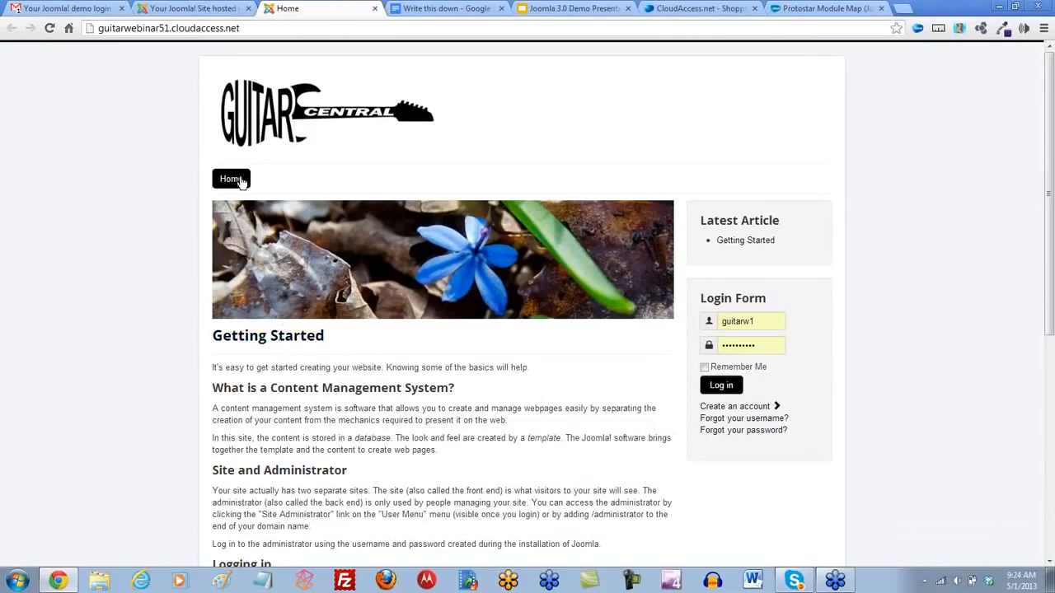
# - Set the protostar style's Background Colour to black (#000000), save the style, and reload the site's front page to check it
pyautogui.click(232, 10)
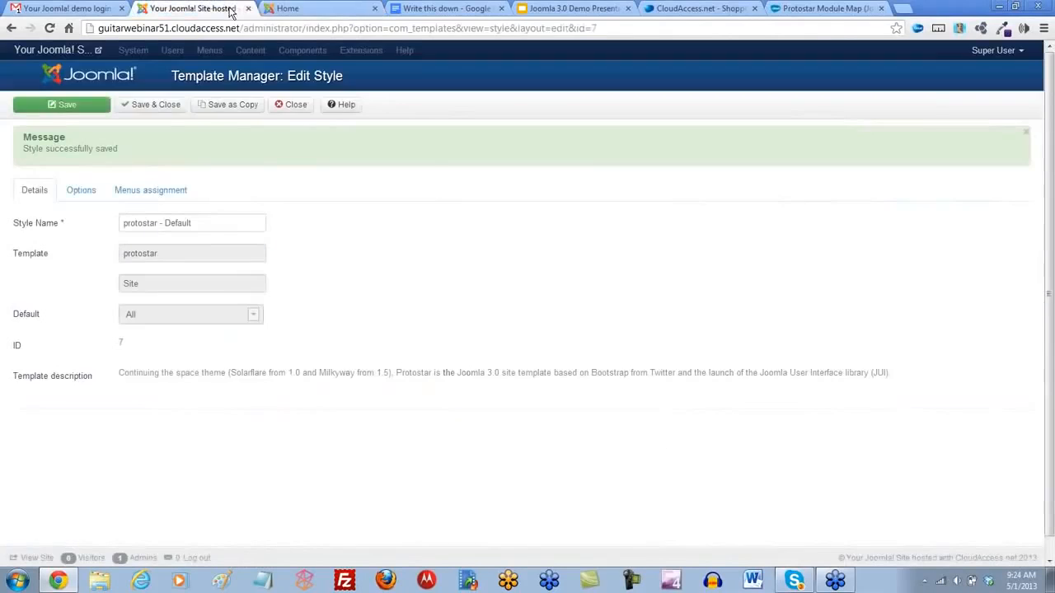
pyautogui.click(76, 200)
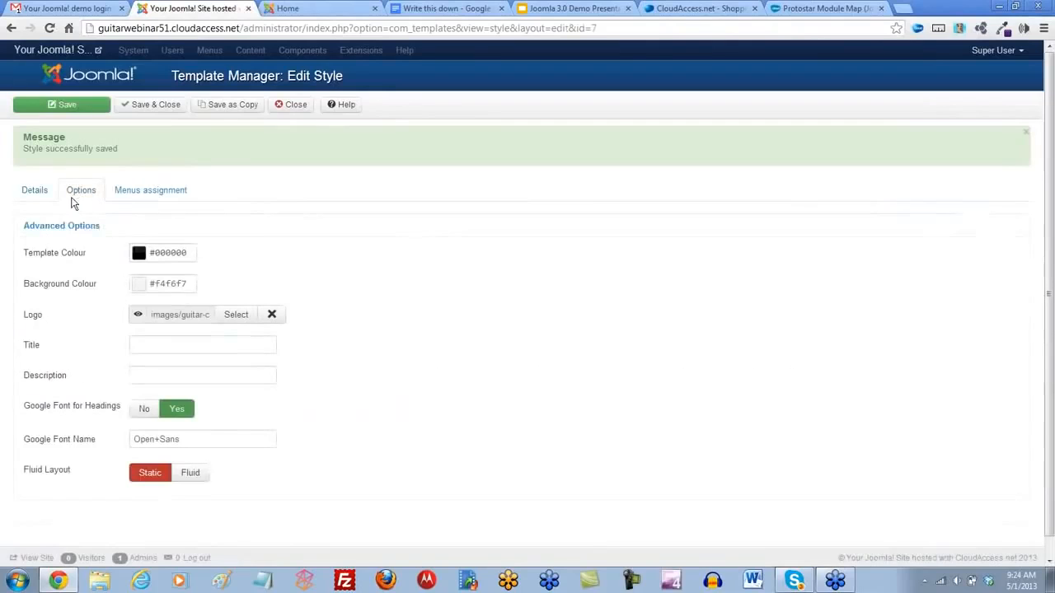
pyautogui.click(140, 291)
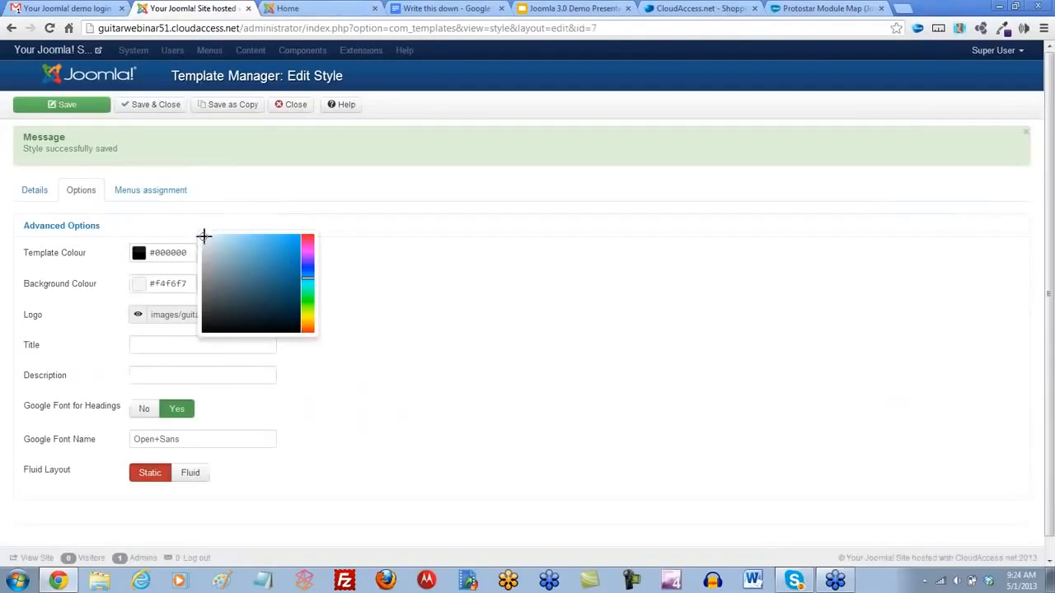
pyautogui.moveTo(204, 237)
pyautogui.mouseDown()
pyautogui.moveTo(281, 322)
pyautogui.moveTo(320, 342)
pyautogui.mouseUp()
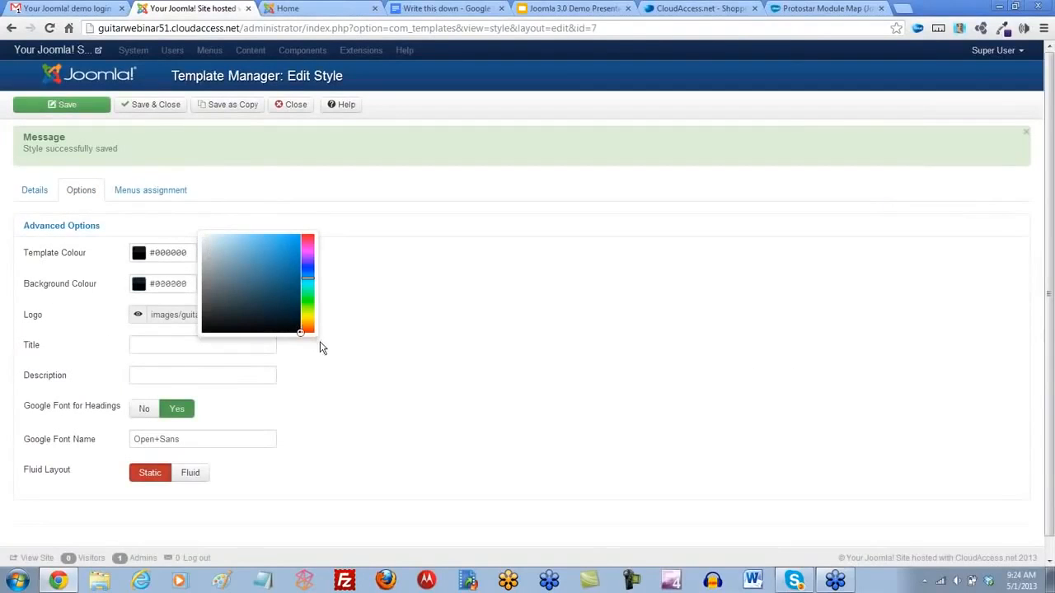
pyautogui.click(439, 356)
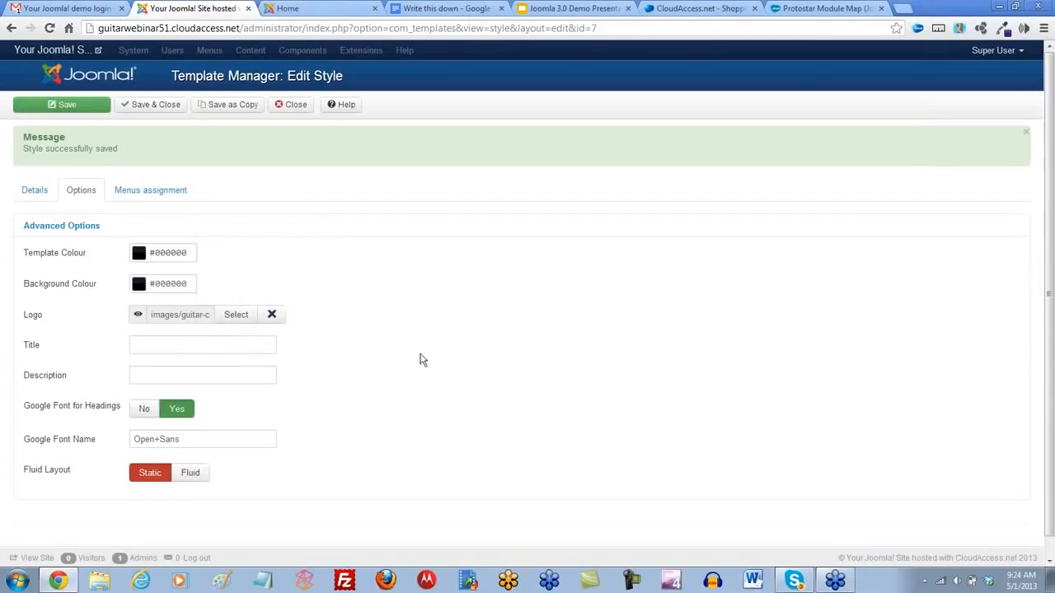
pyautogui.click(67, 109)
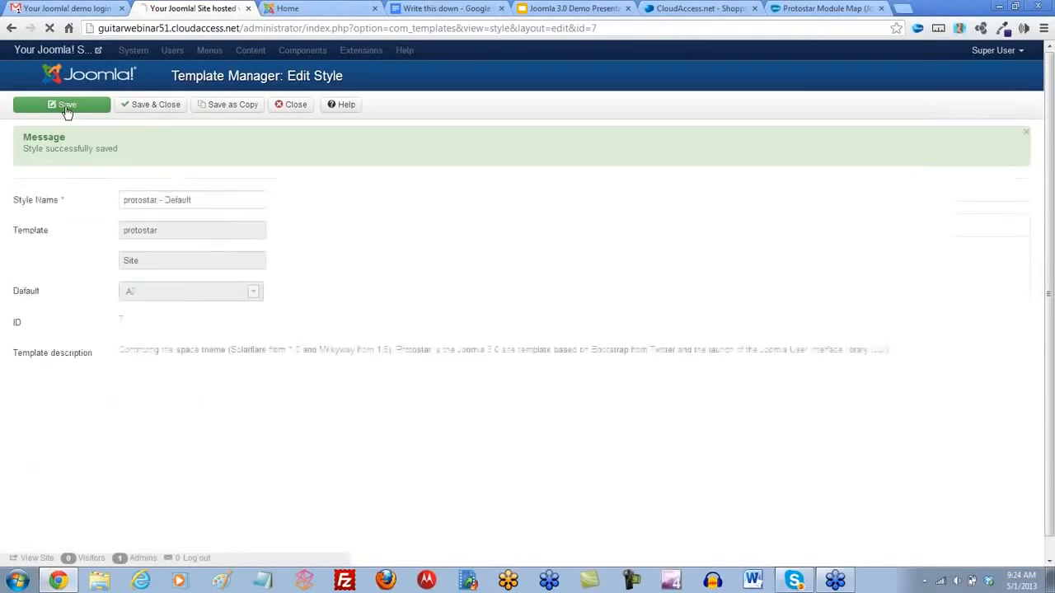
pyautogui.click(299, 10)
pyautogui.click(49, 28)
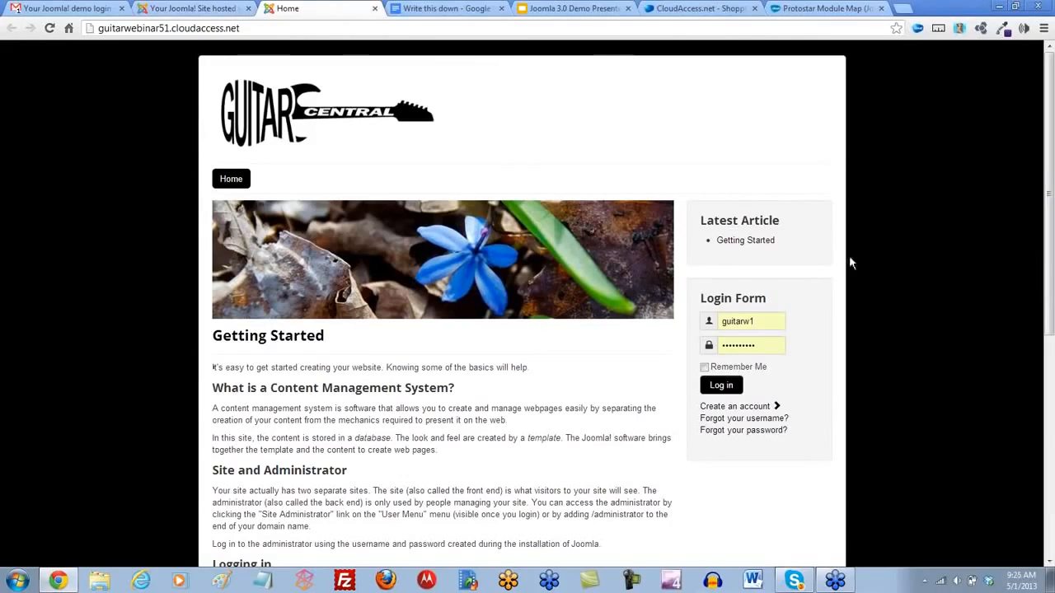
# - Switch the protostar style's Fluid Layout option to Fluid, save the style, and reload the front page to preview the layout
pyautogui.click(164, 10)
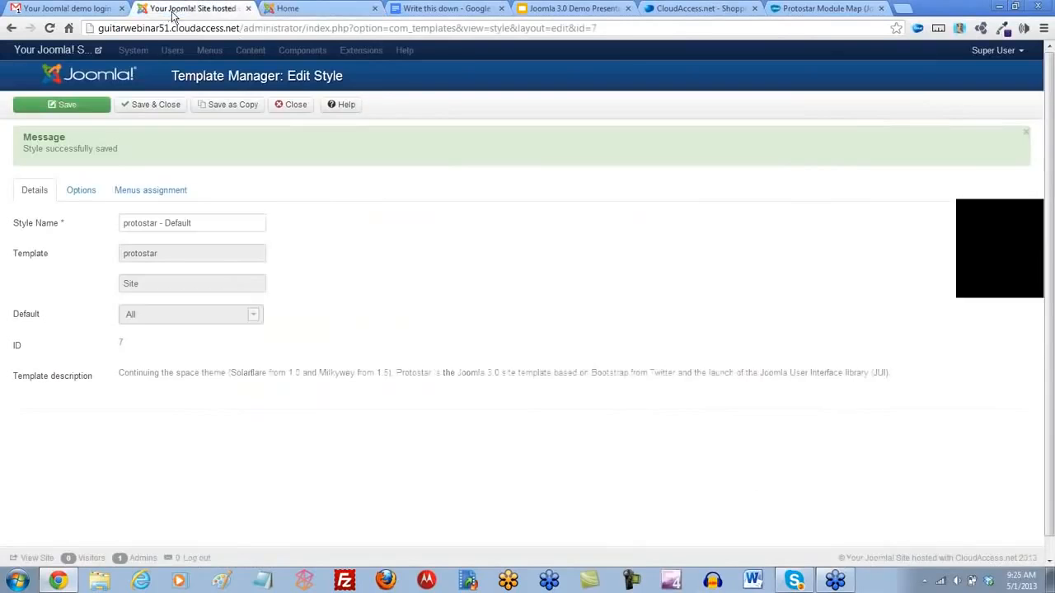
pyautogui.click(83, 194)
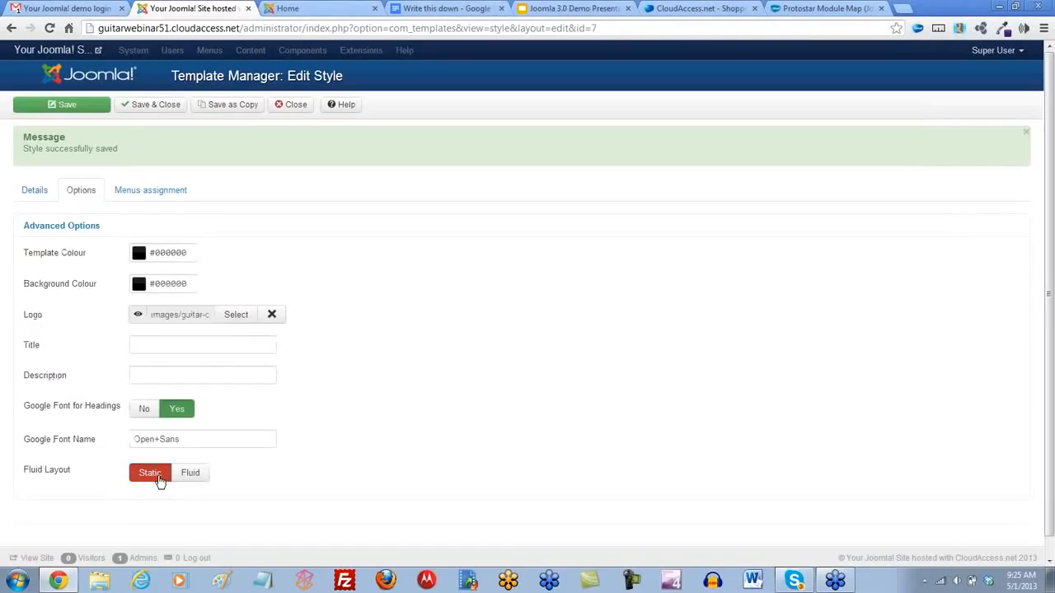
pyautogui.click(191, 474)
pyautogui.click(66, 107)
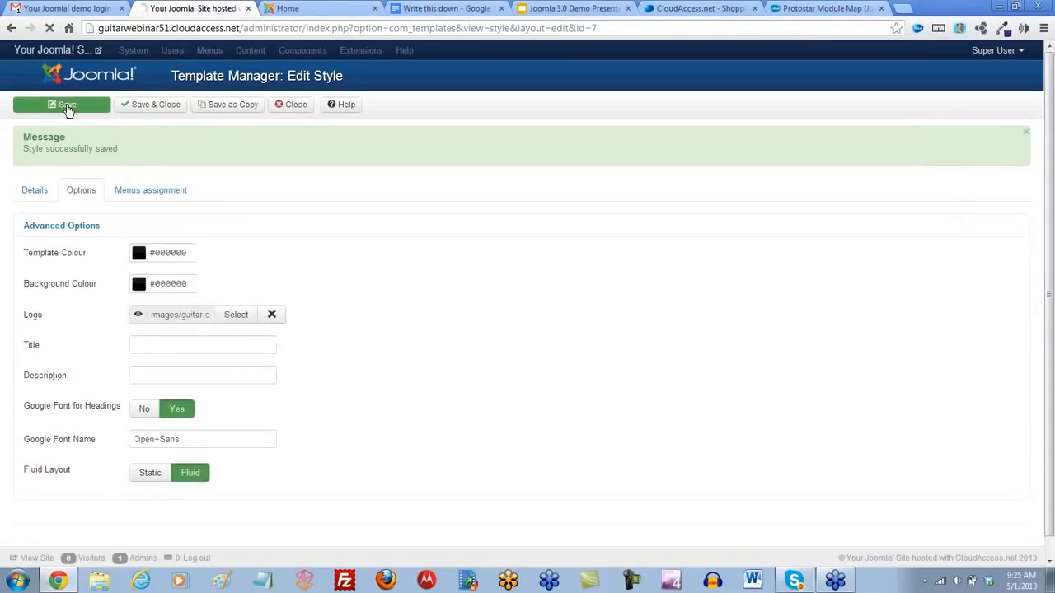
pyautogui.click(284, 9)
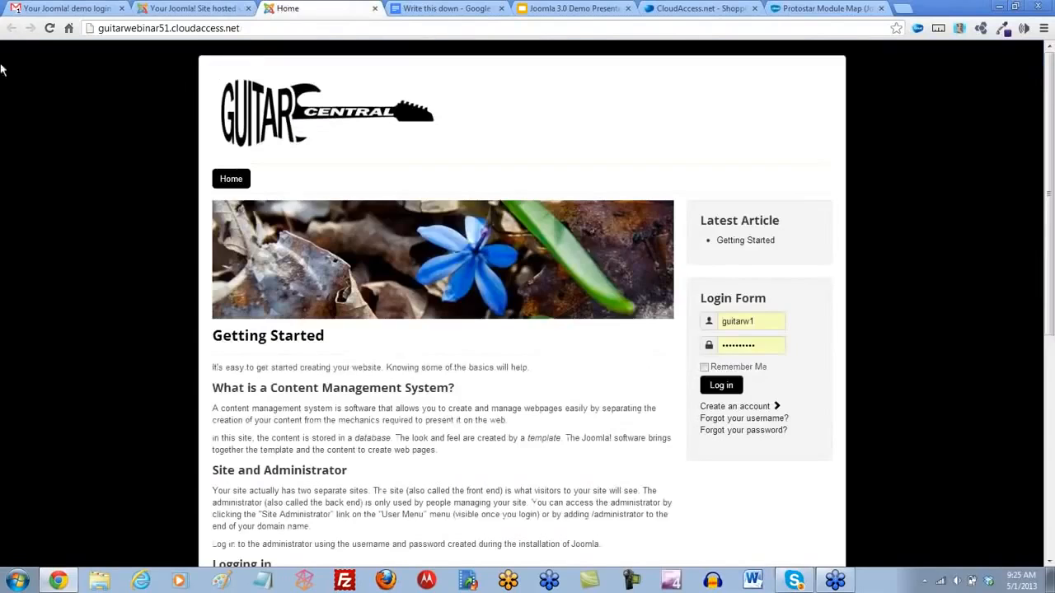
pyautogui.click(50, 29)
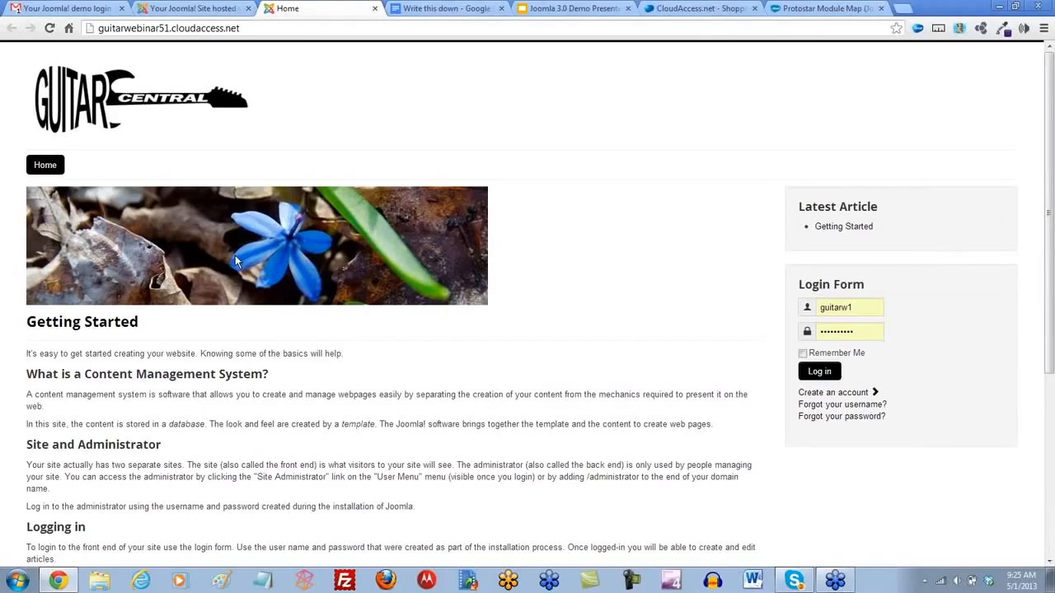
# - Set the protostar style's Fluid Layout option back to Static, save and close the style, and reload the front page
pyautogui.click(177, 10)
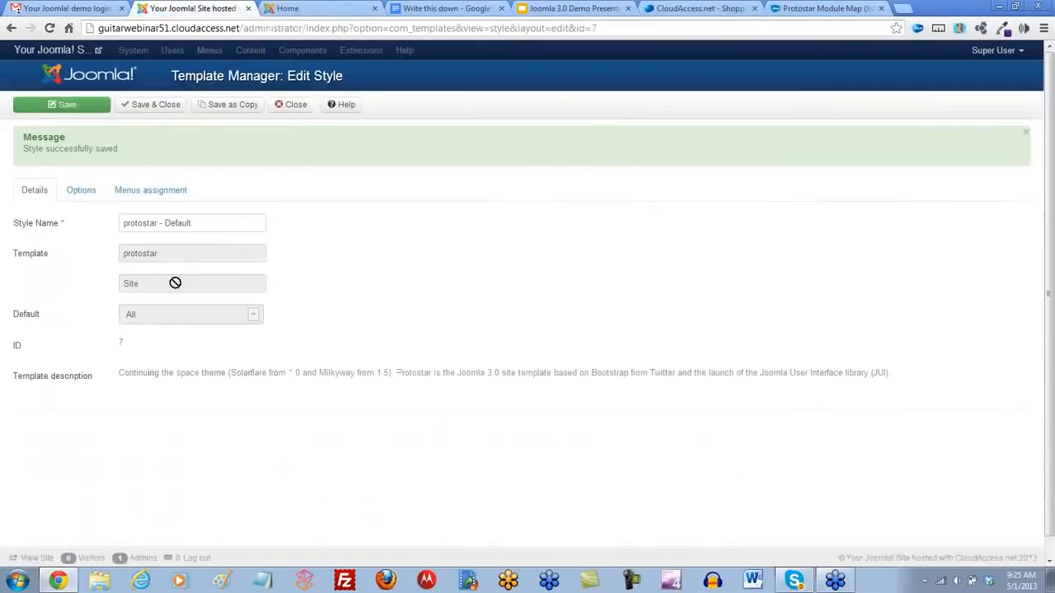
pyautogui.click(91, 195)
pyautogui.click(150, 474)
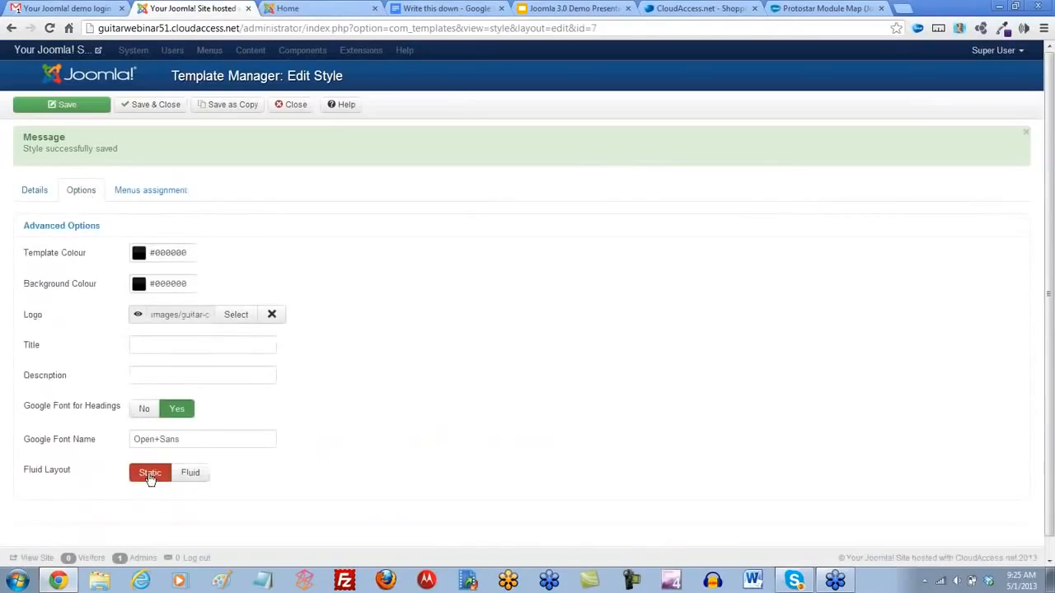
pyautogui.click(148, 108)
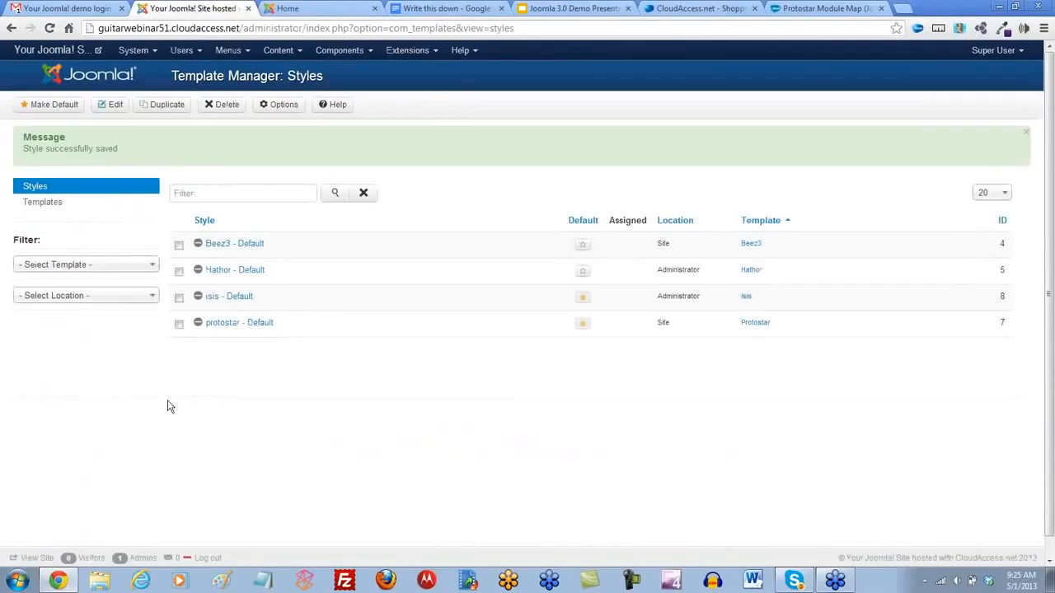
pyautogui.click(307, 15)
pyautogui.click(49, 28)
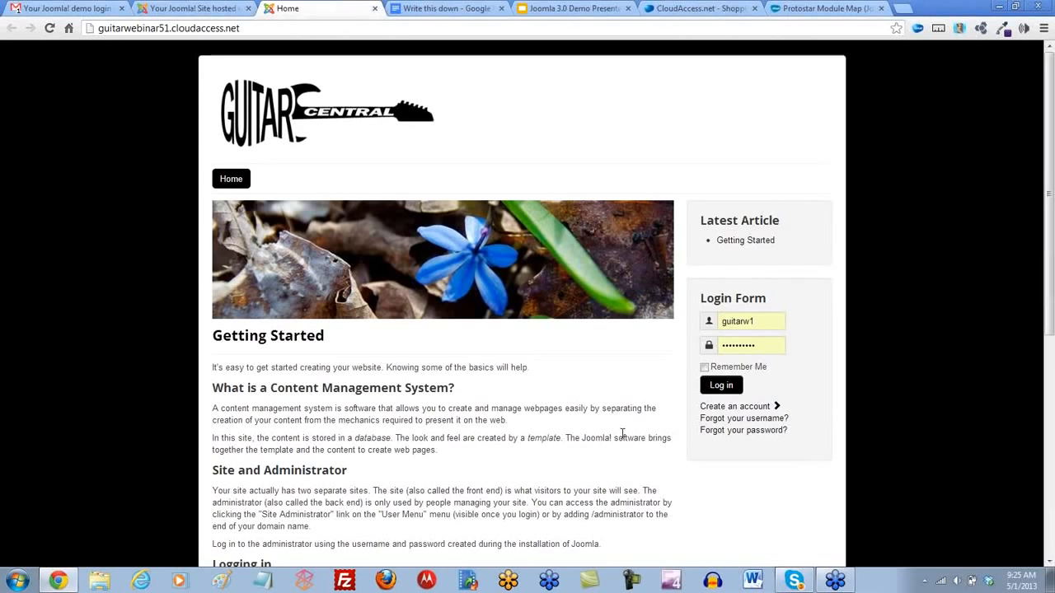
# - Review the Creating Content outline in the Write this down document, and go to the Joomla! administrator's Control Panel
pyautogui.click(435, 10)
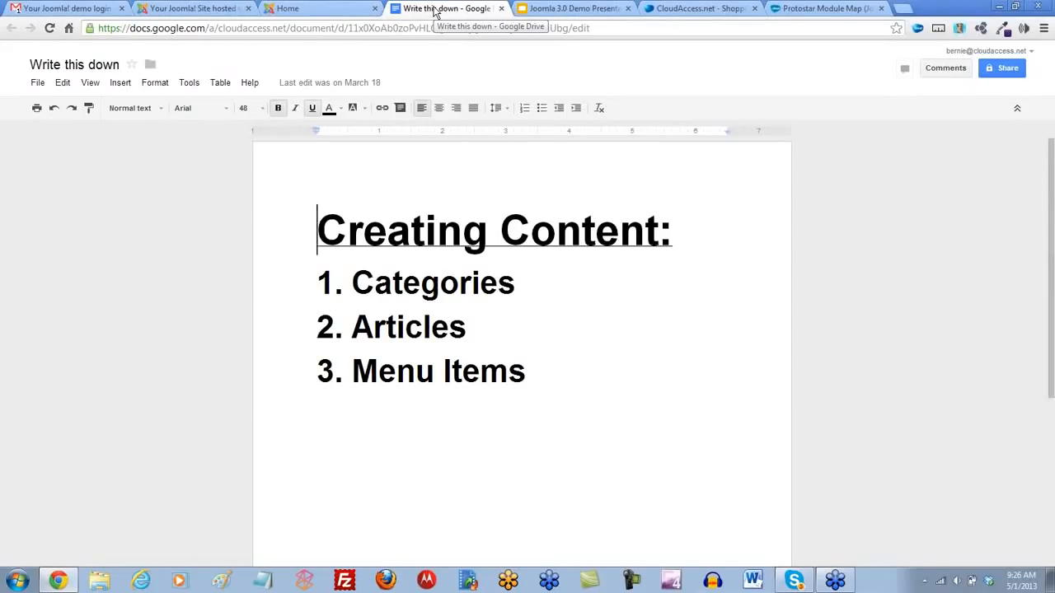
pyautogui.click(181, 9)
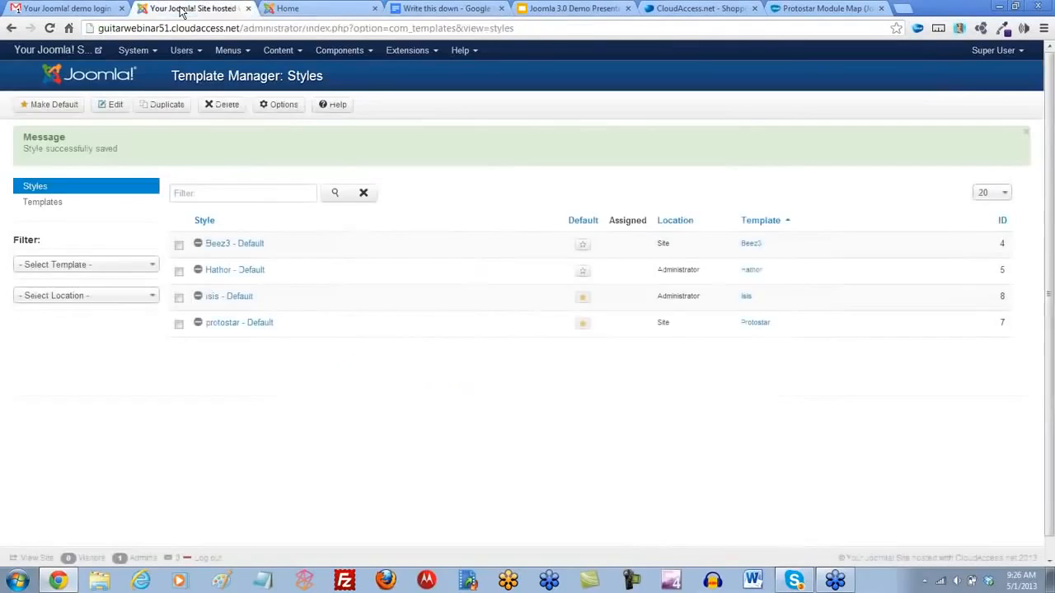
pyautogui.click(155, 51)
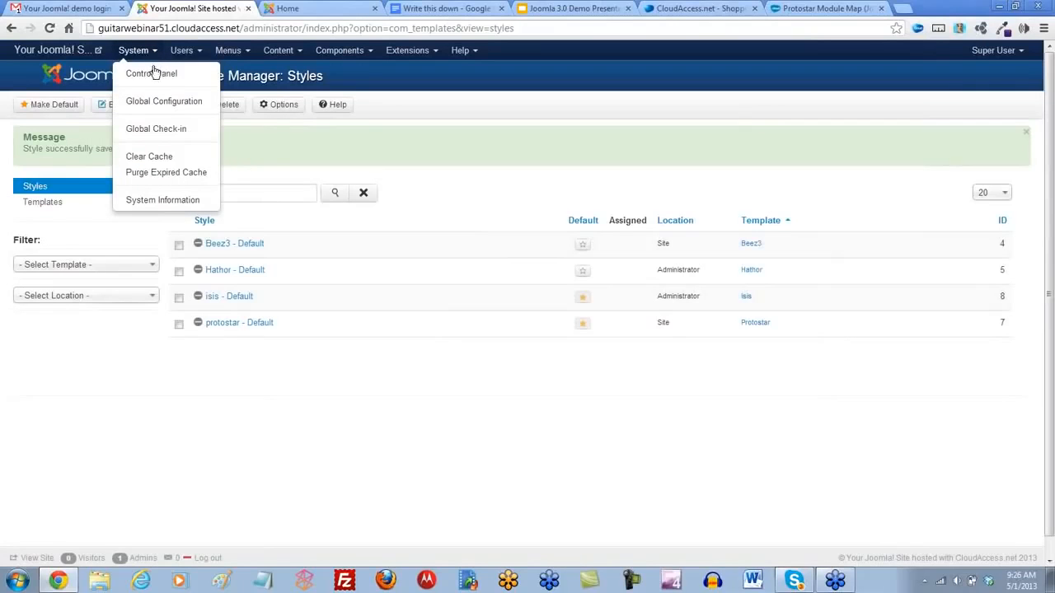
pyautogui.click(155, 75)
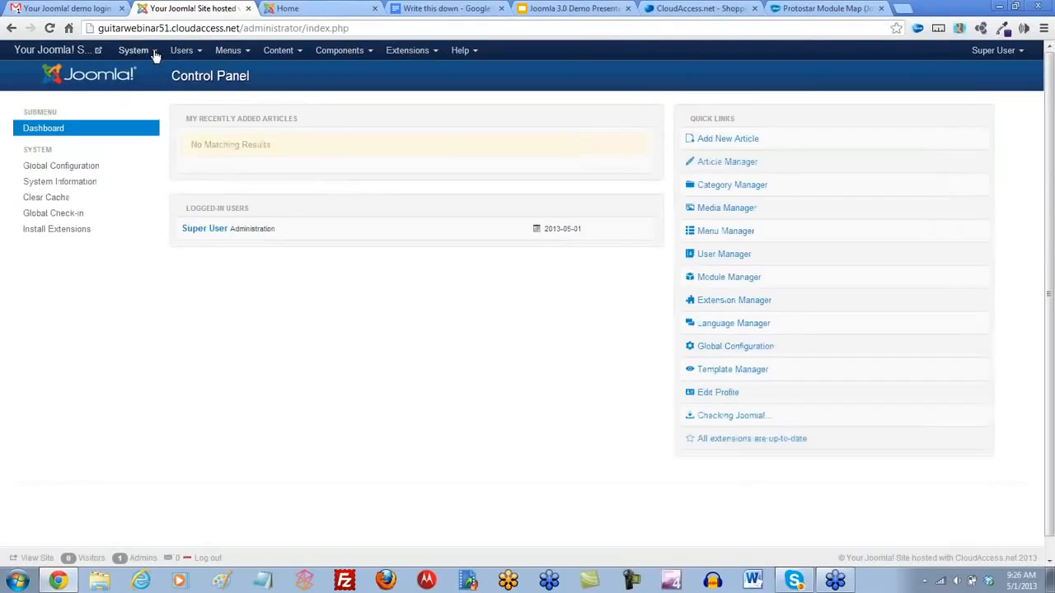
pyautogui.click(154, 50)
pyautogui.click(426, 293)
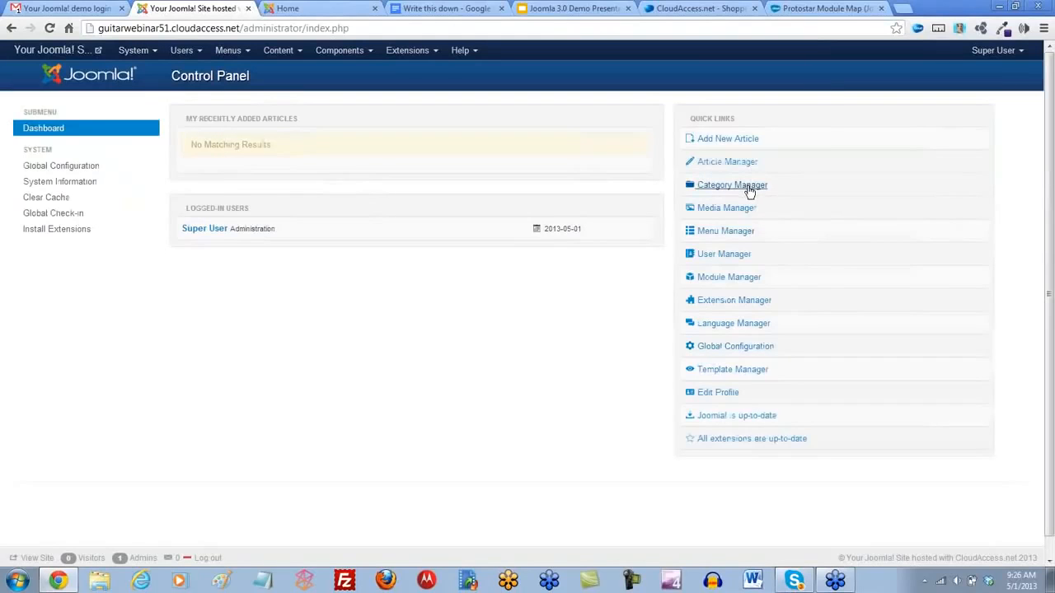
# - Create an articles category titled Guitar Central Inventory in the Category Manager, then save and close it
pyautogui.click(300, 52)
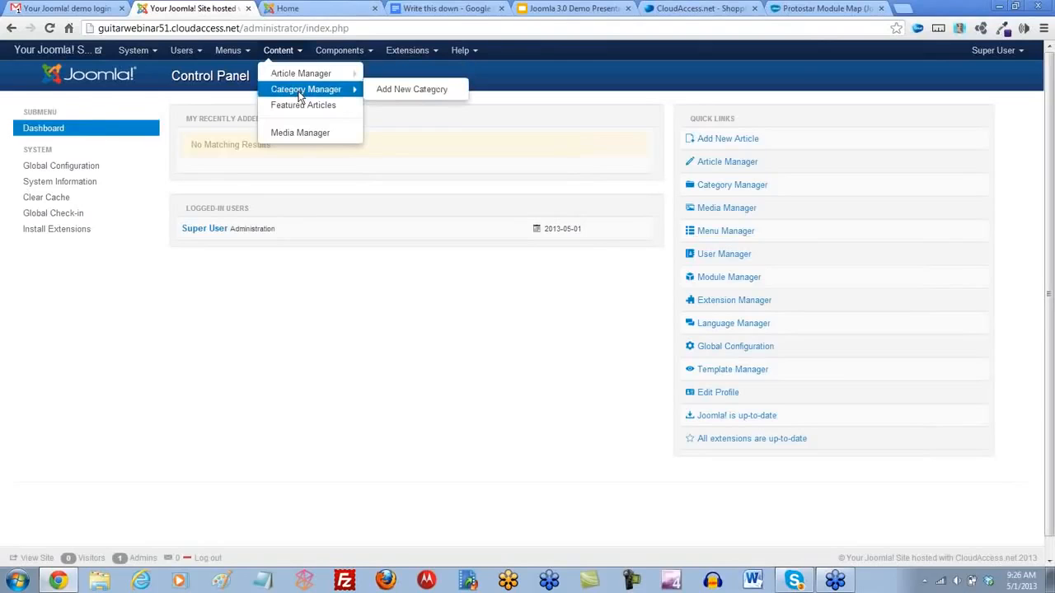
pyautogui.click(300, 91)
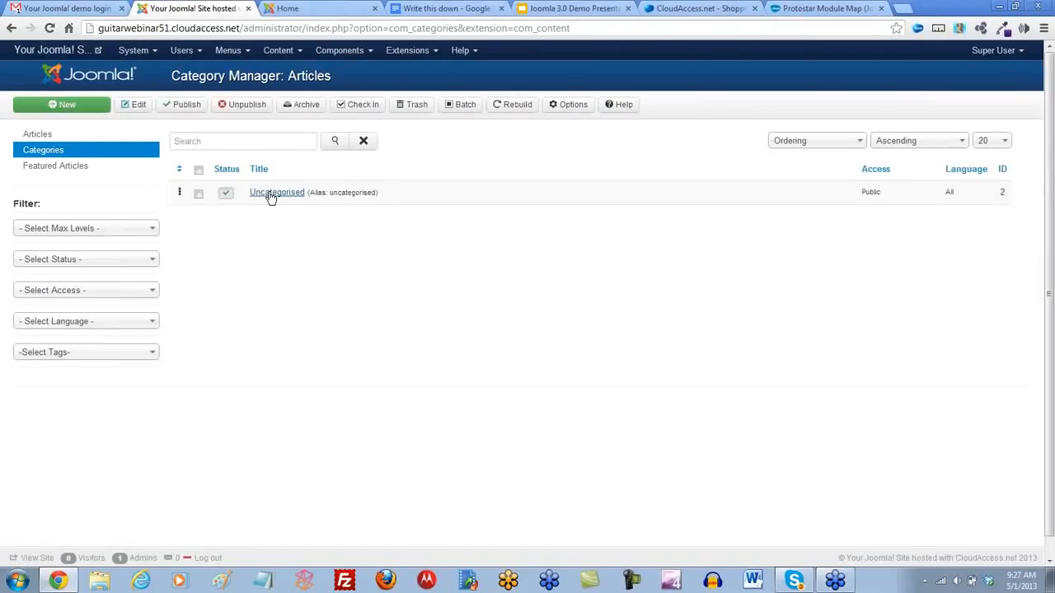
pyautogui.click(63, 107)
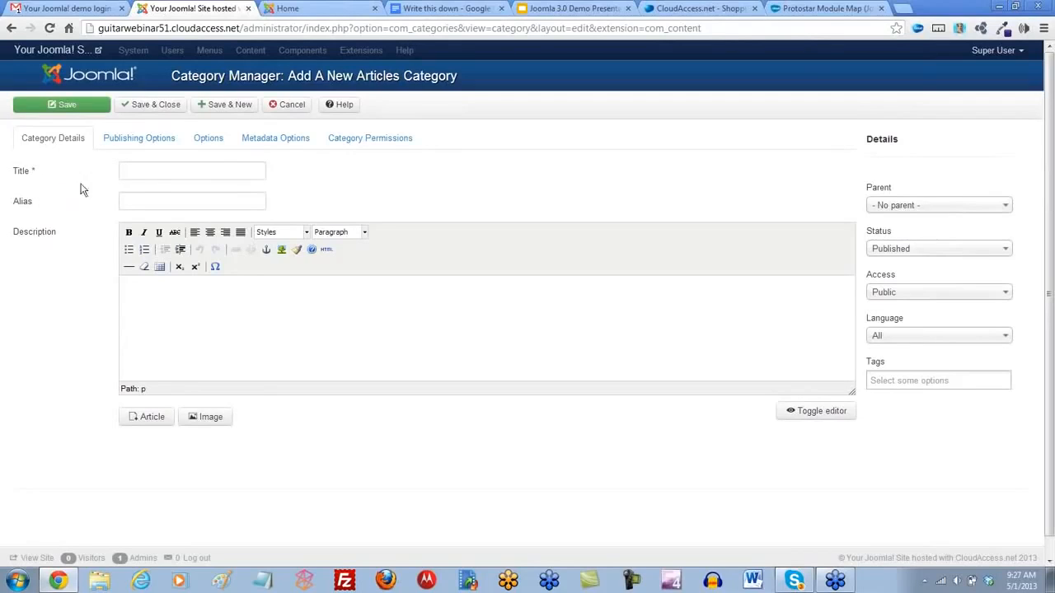
pyautogui.click(144, 171)
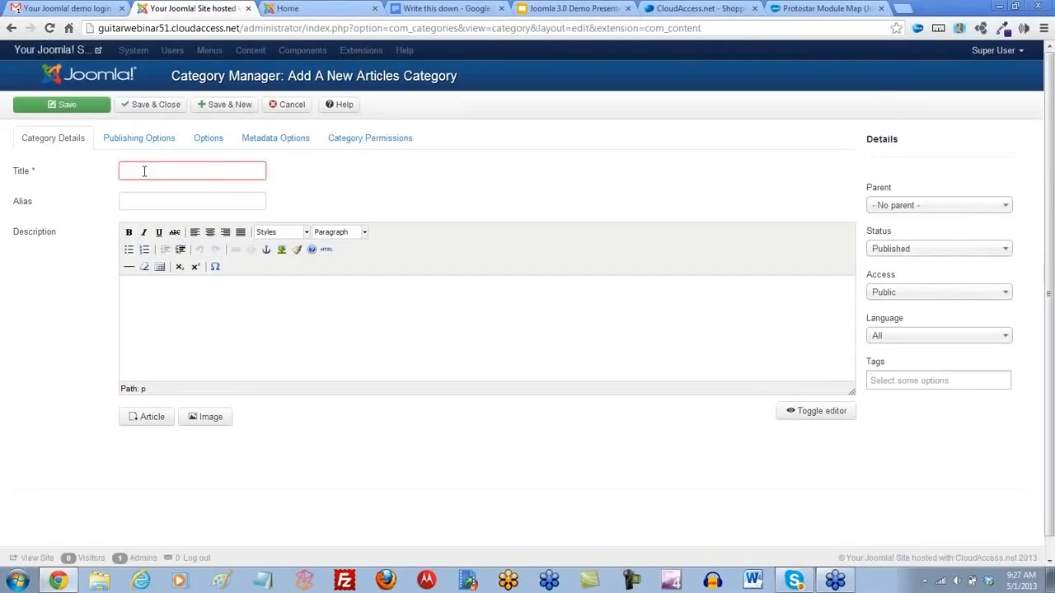
pyautogui.write('Guitar C')
pyautogui.write('enter')
pyautogui.write(' Inve')
pyautogui.write('ntory')
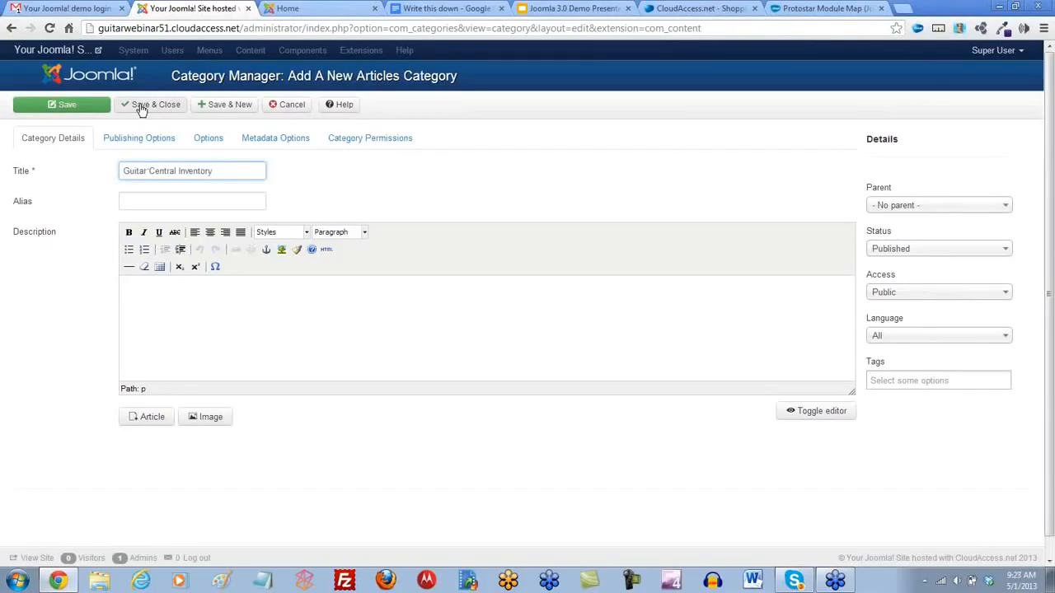
pyautogui.click(73, 107)
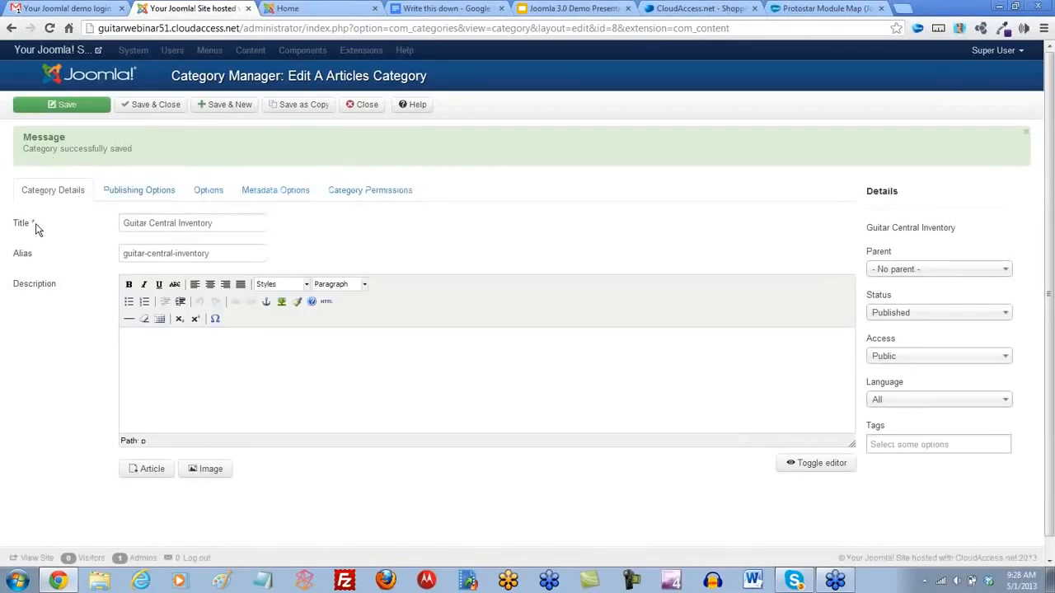
pyautogui.click(158, 108)
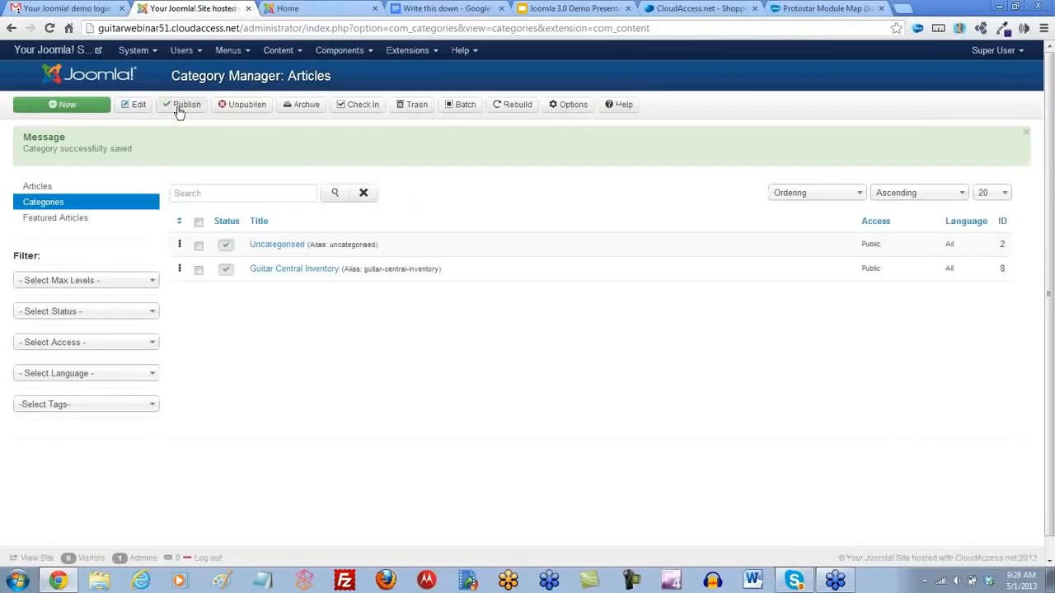
# - Start another articles category from the saved Guitar Central Inventory category, title it Guitar Lessons, and save it with a new blank category form
pyautogui.click(281, 269)
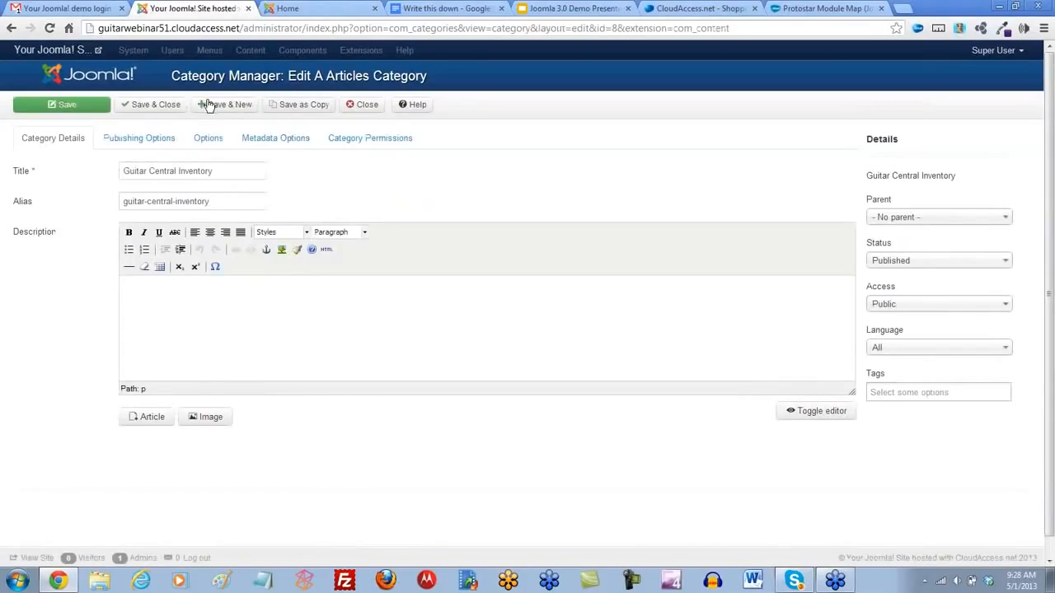
pyautogui.click(216, 107)
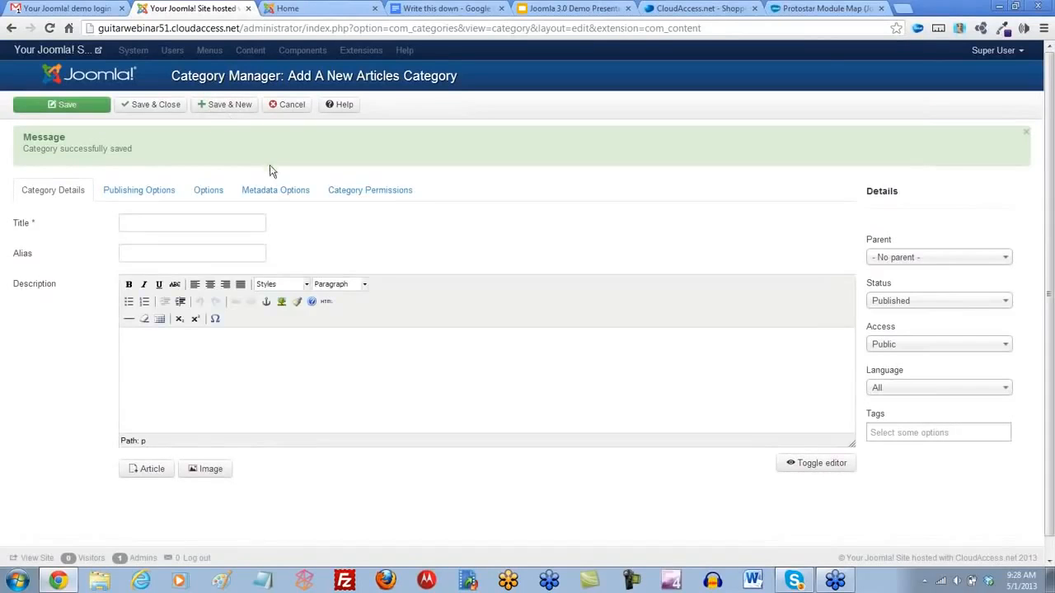
pyautogui.click(147, 225)
pyautogui.click(146, 223)
pyautogui.write('Guitar')
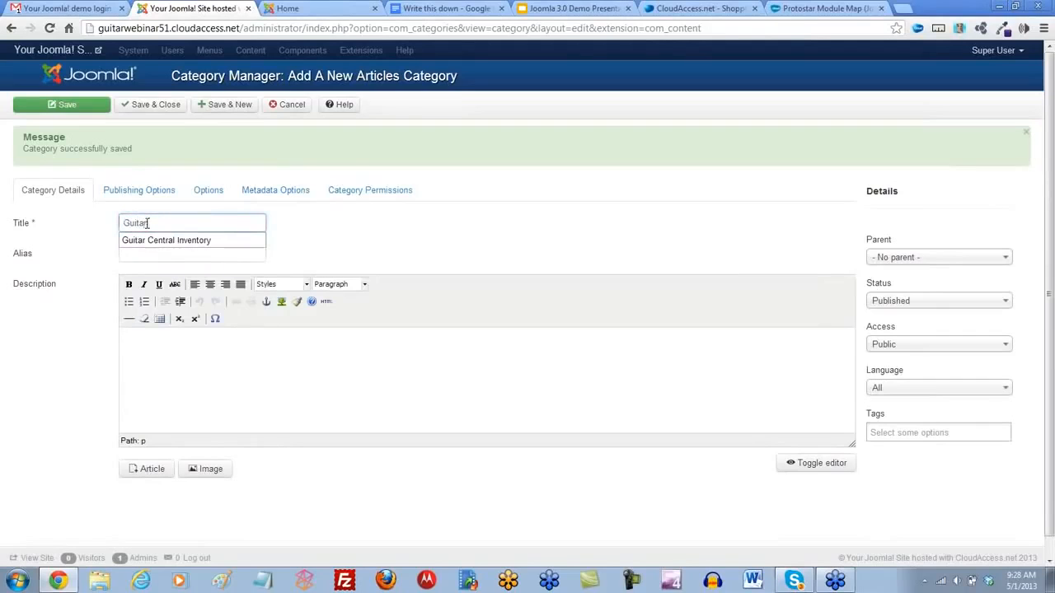
pyautogui.write(' Lessons')
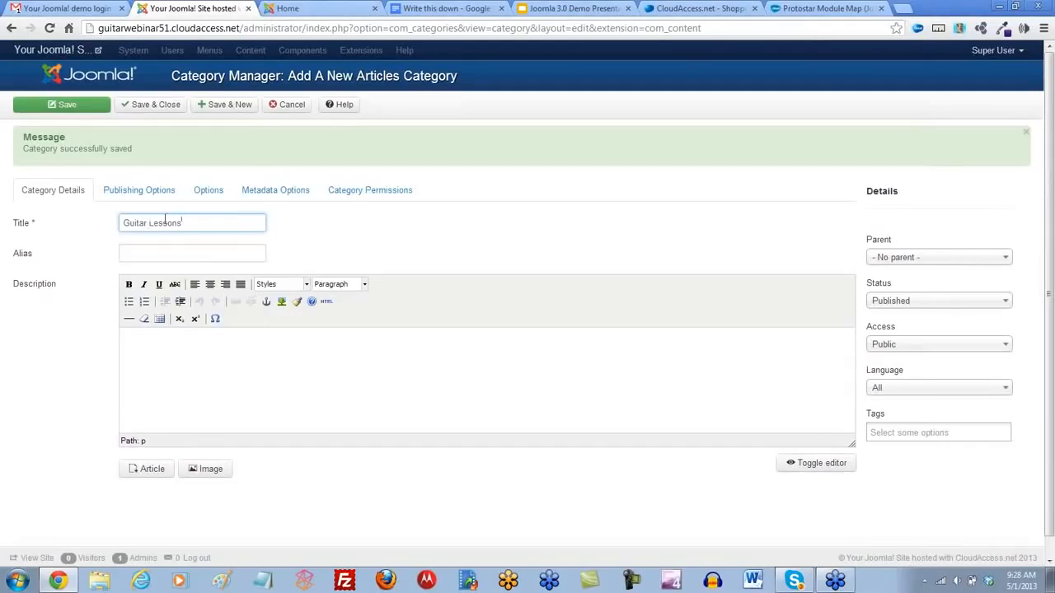
pyautogui.click(221, 109)
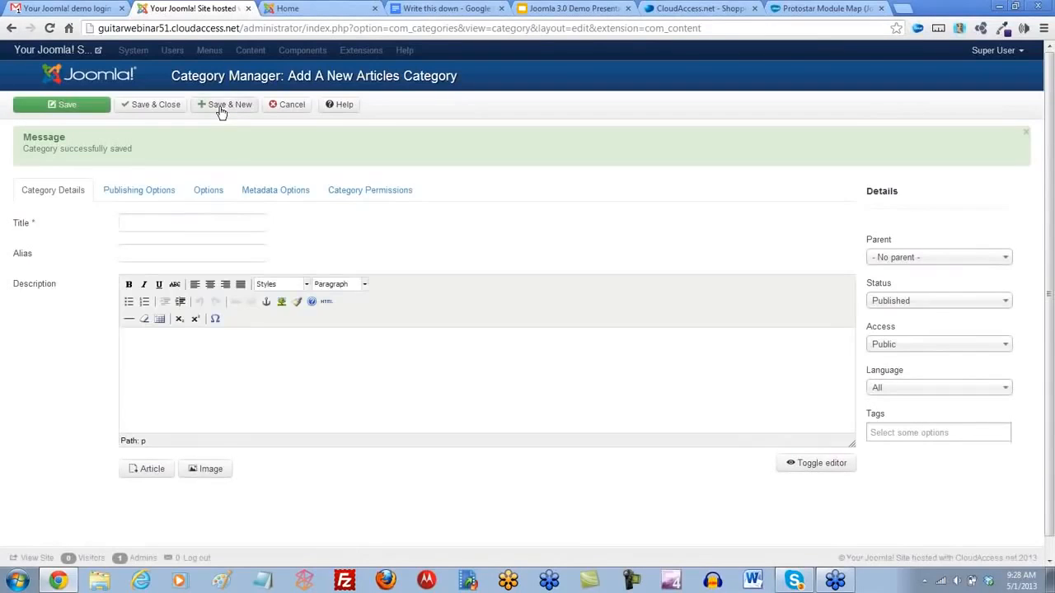
# - Title the new articles category Guitar Central General Articles, then save and close it
pyautogui.click(141, 224)
pyautogui.write('G')
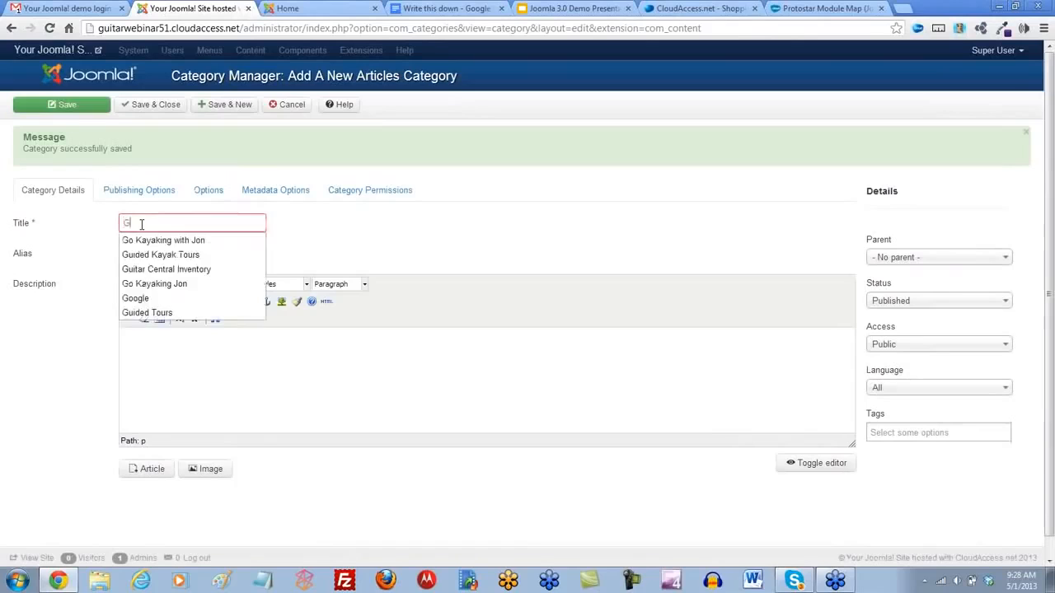
pyautogui.write('ui')
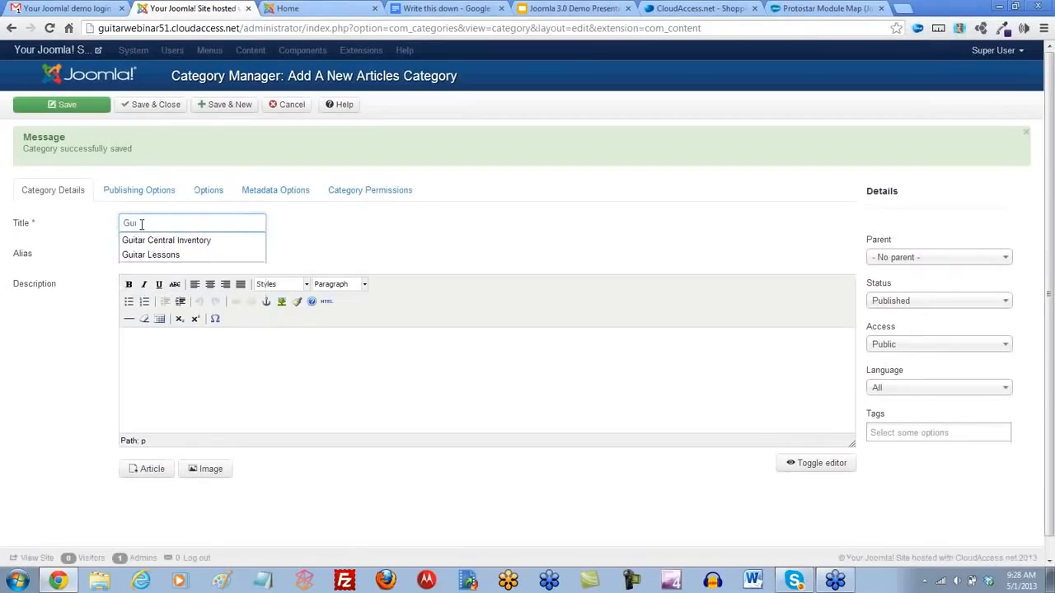
pyautogui.write('tar Centra')
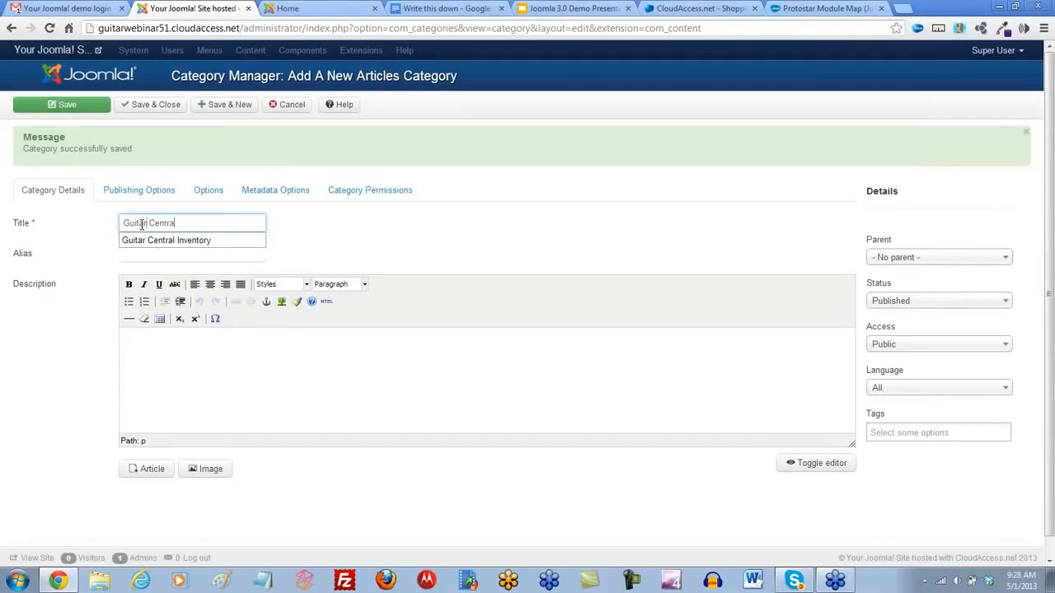
pyautogui.write('l Ge')
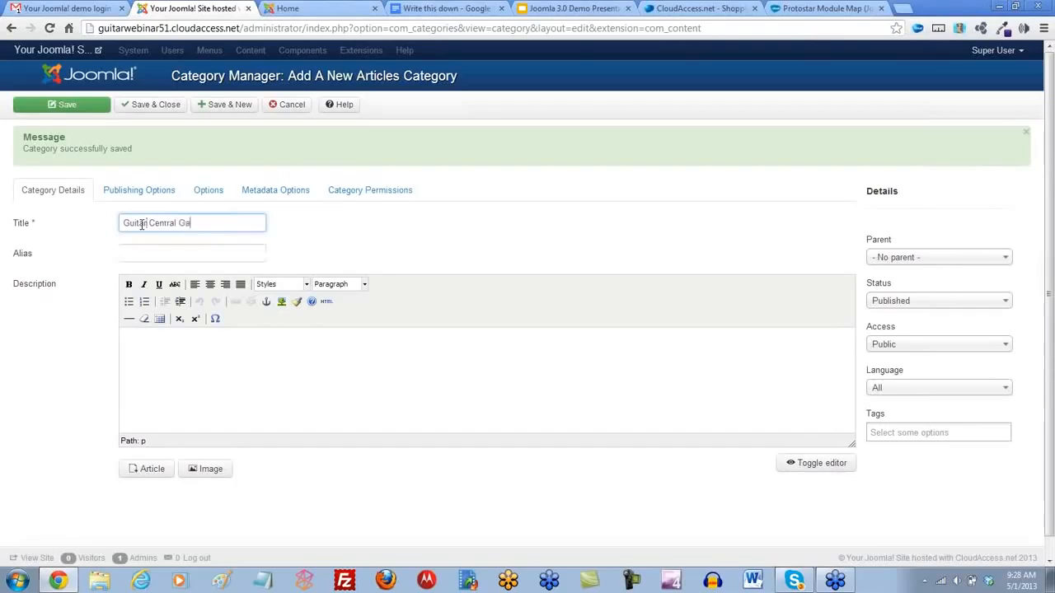
pyautogui.write('neral Articles')
pyautogui.click(156, 105)
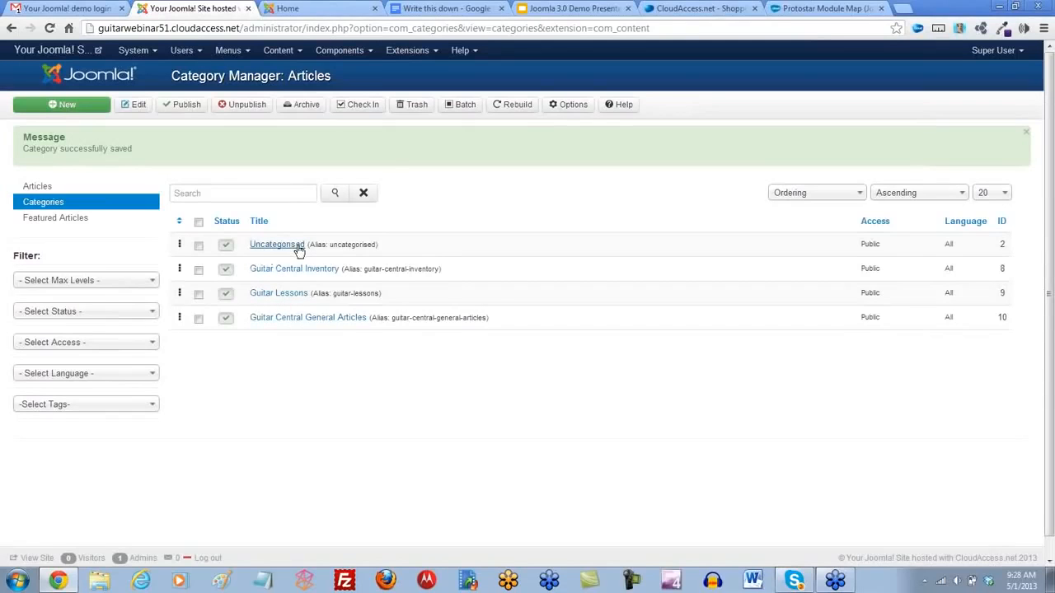
# - Go to the administrator's Control Panel, reload the site's front page to check it, and return to the Control Panel
pyautogui.click(155, 53)
pyautogui.click(153, 72)
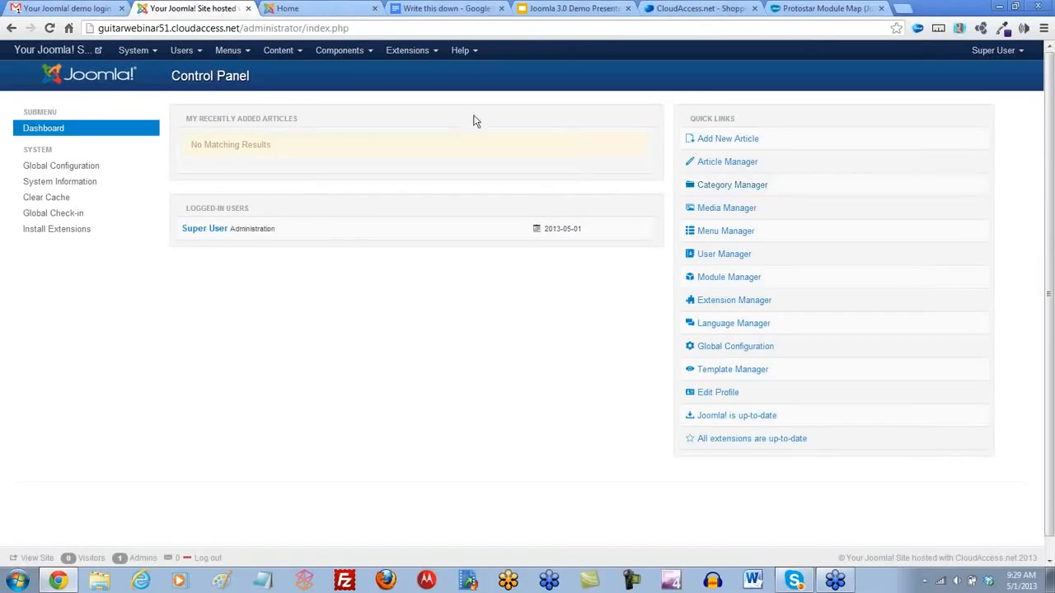
pyautogui.click(310, 15)
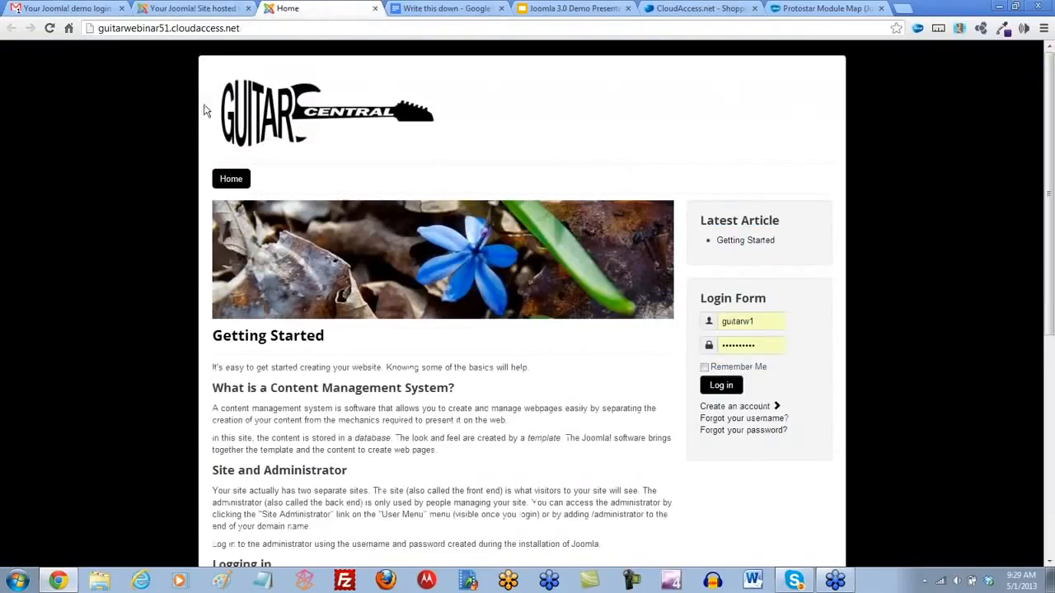
pyautogui.click(50, 28)
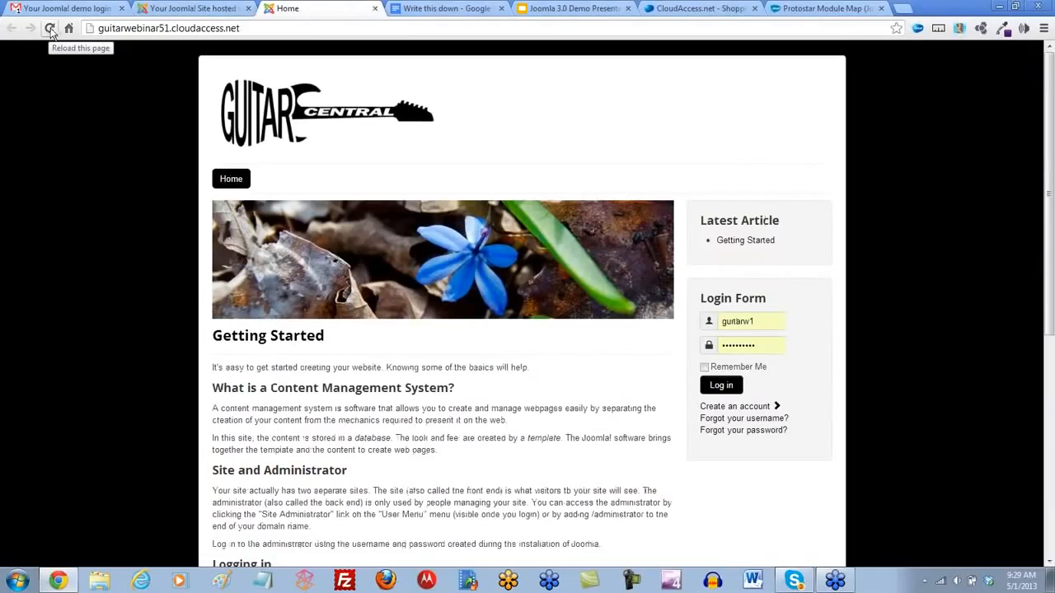
pyautogui.click(191, 8)
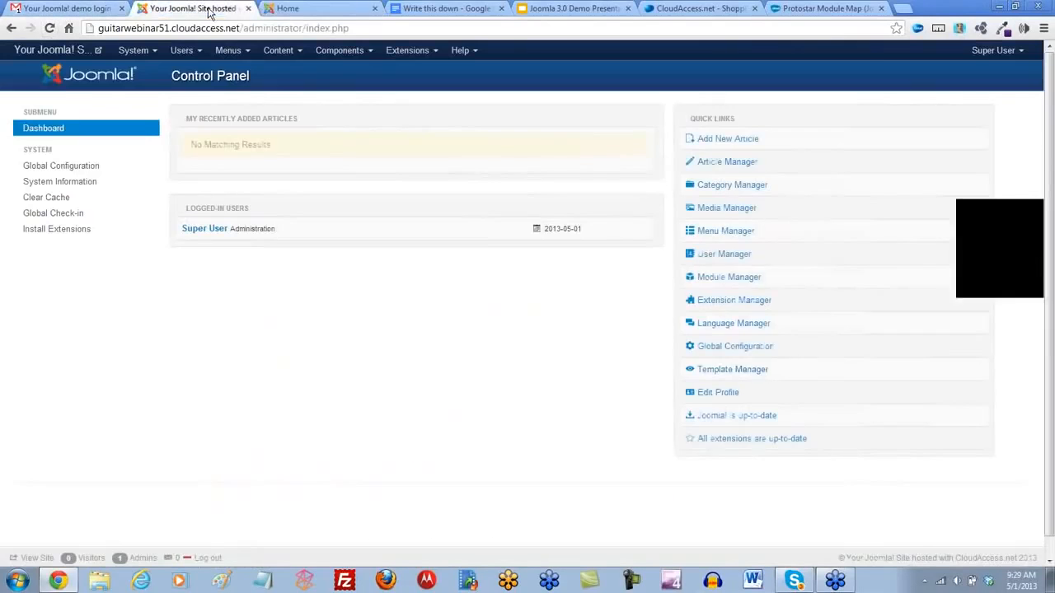
# - Review the Articles item in the Write this down document's outline, and open the Joomla! Article Manager
pyautogui.click(465, 14)
pyautogui.moveTo(467, 329); pyautogui.dragTo(348, 335)
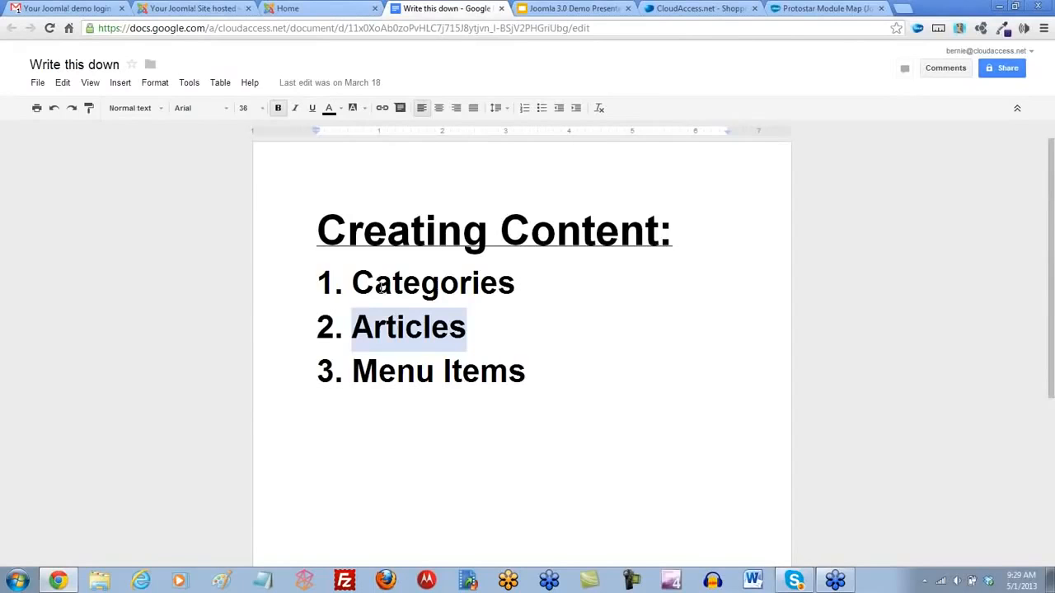
pyautogui.click(198, 8)
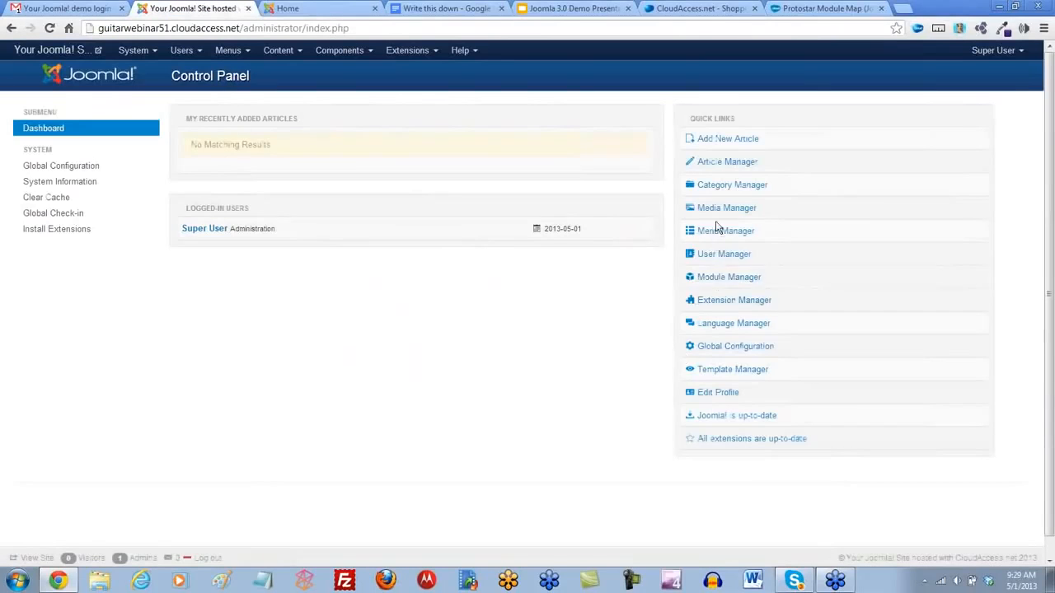
pyautogui.click(714, 161)
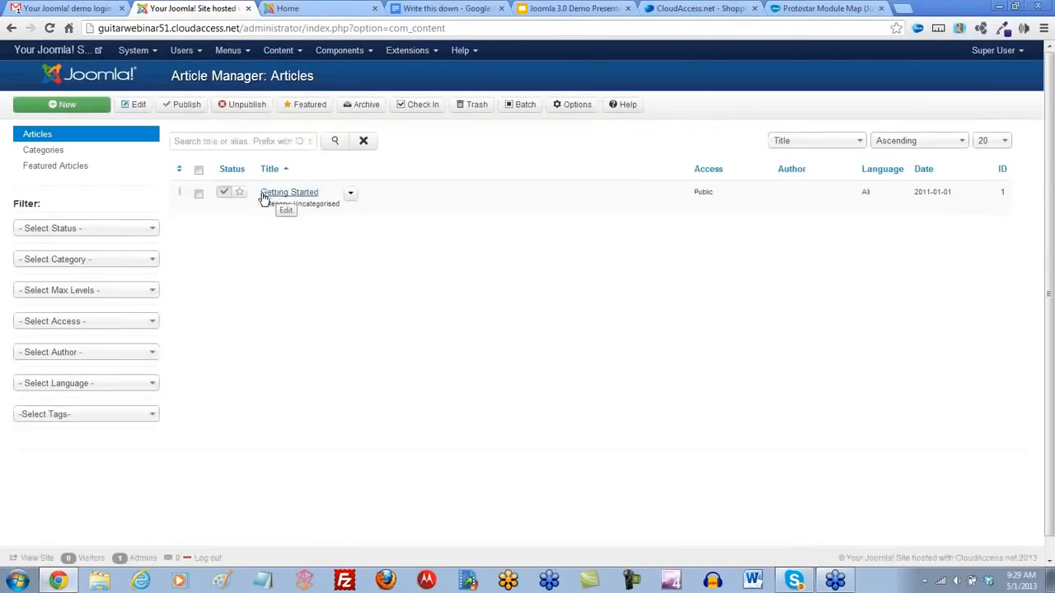
# - Examine the Getting Started article on the site's front page through to its end, and return to the Article Manager
pyautogui.click(301, 9)
pyautogui.moveTo(334, 332); pyautogui.dragTo(212, 335)
pyautogui.scroll(-5, 459, 460)
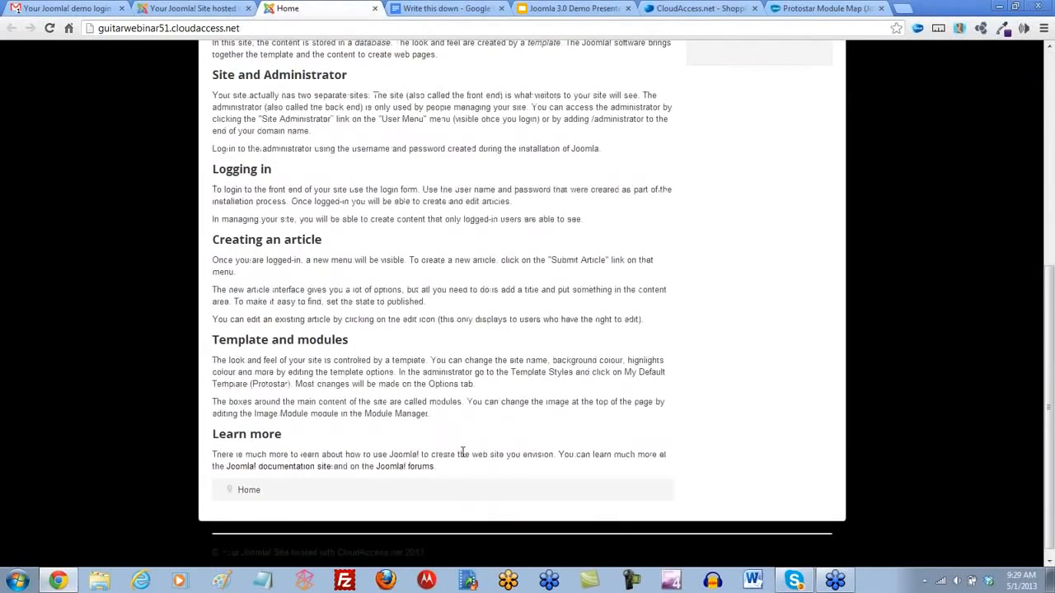
pyautogui.scroll(5, 459, 449)
pyautogui.click(205, 10)
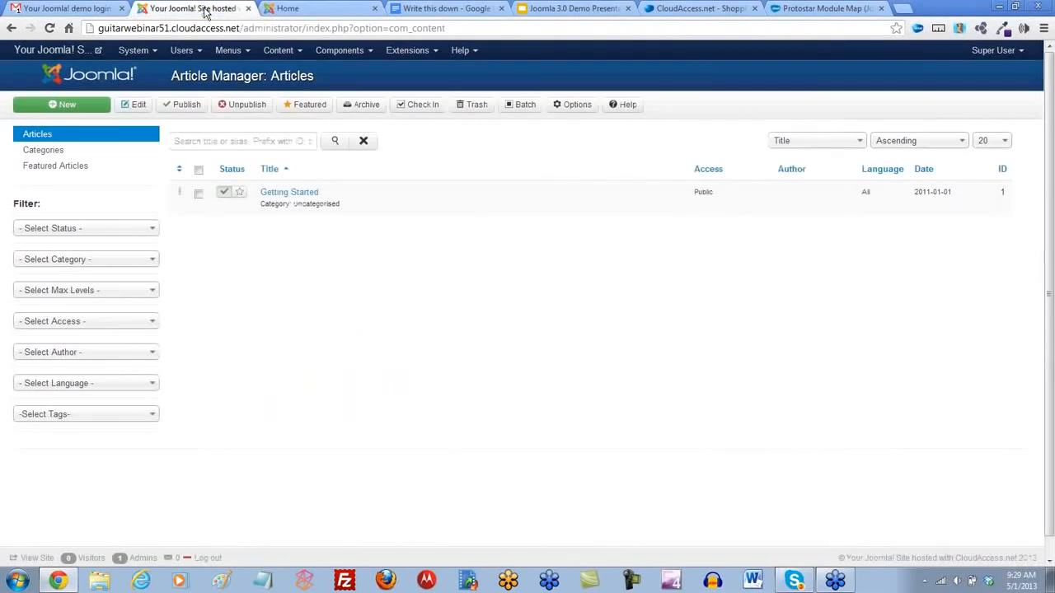
# - Start a new article titled Welcome to Guitar Central! and assign it to the Guitar Central General Articles category
pyautogui.click(67, 109)
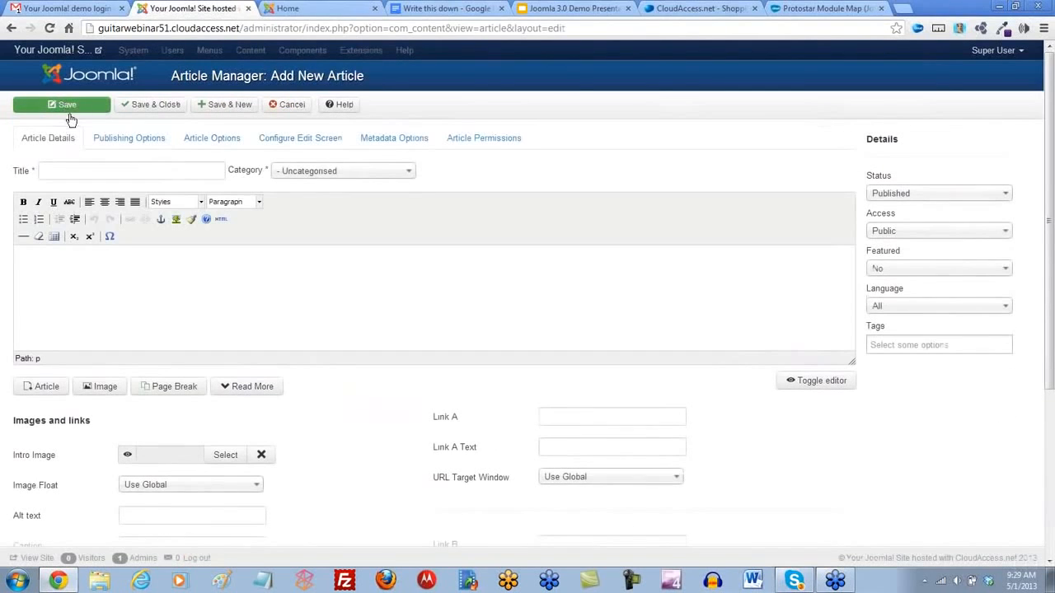
pyautogui.click(42, 171)
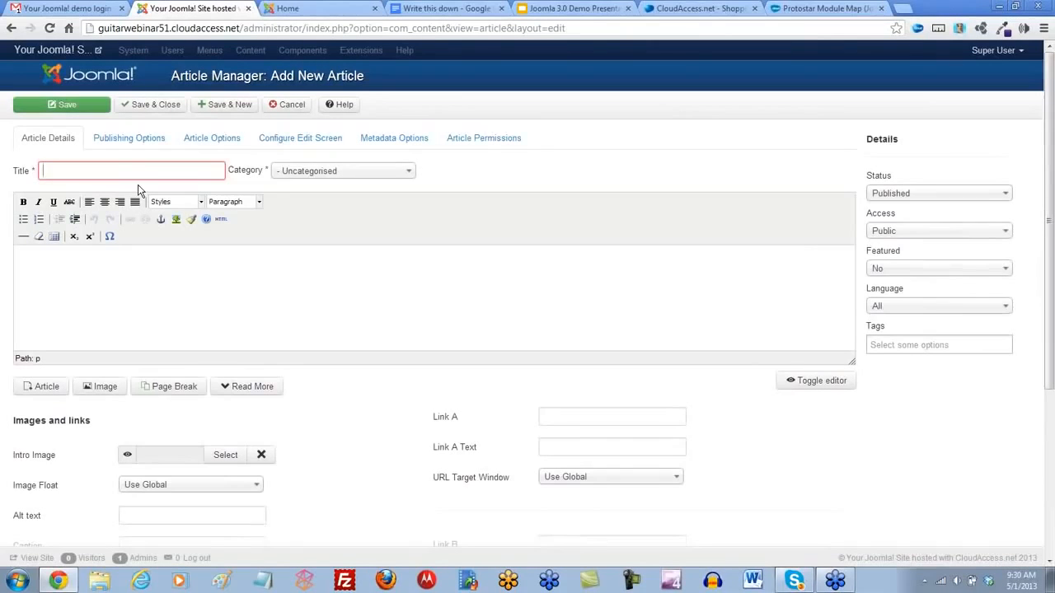
pyautogui.write('W')
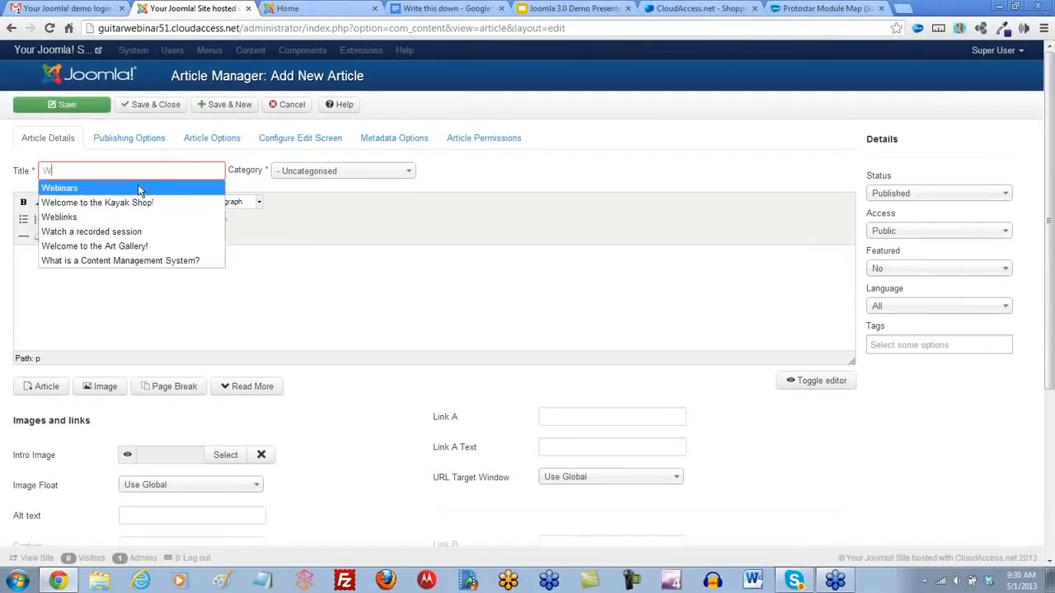
pyautogui.write('elcome to the Guit')
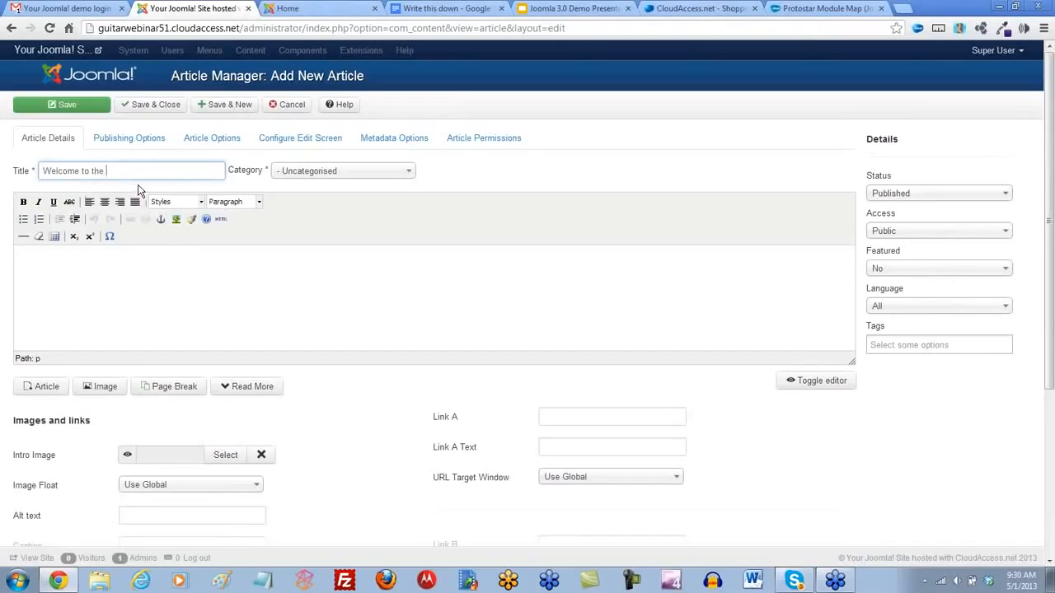
pyautogui.press('BackSpace')
pyautogui.press('BackSpace')
pyautogui.press('BackSpace')
pyautogui.press('BackSpace')
pyautogui.press('BackSpace')
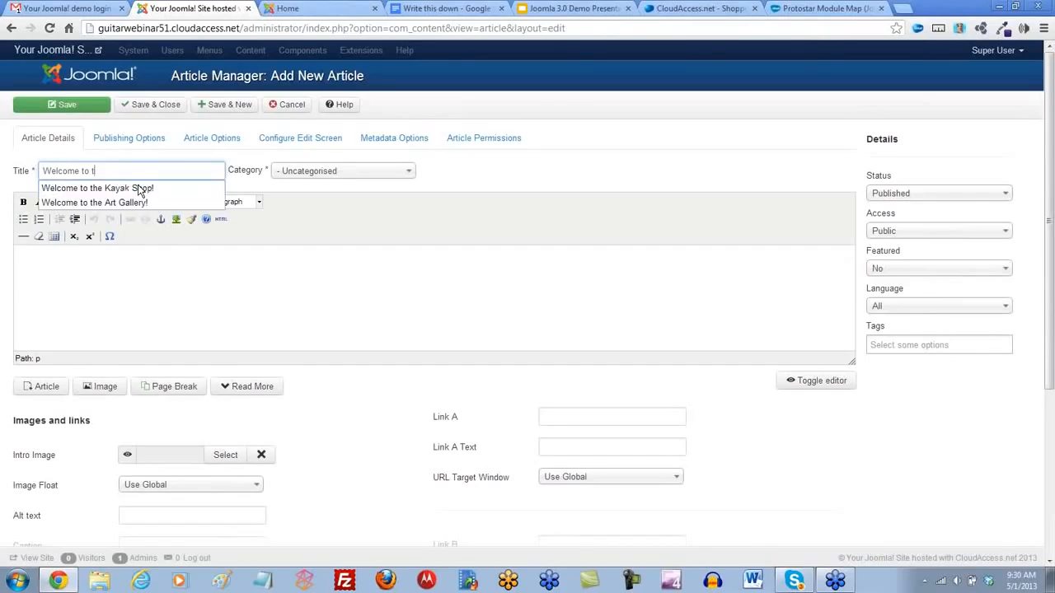
pyautogui.write('Guitar Ce')
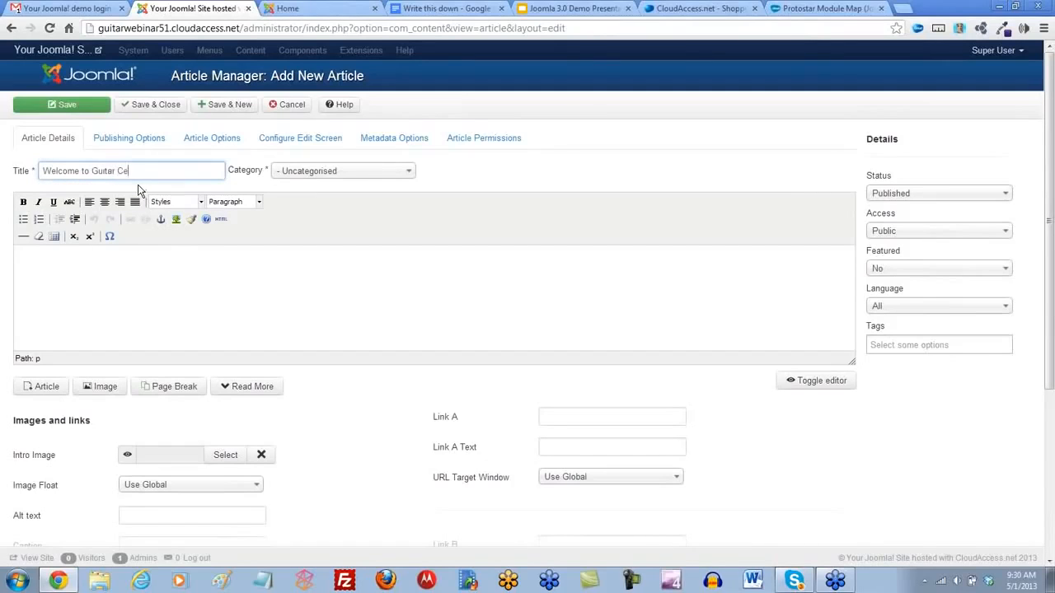
pyautogui.write('ntral!')
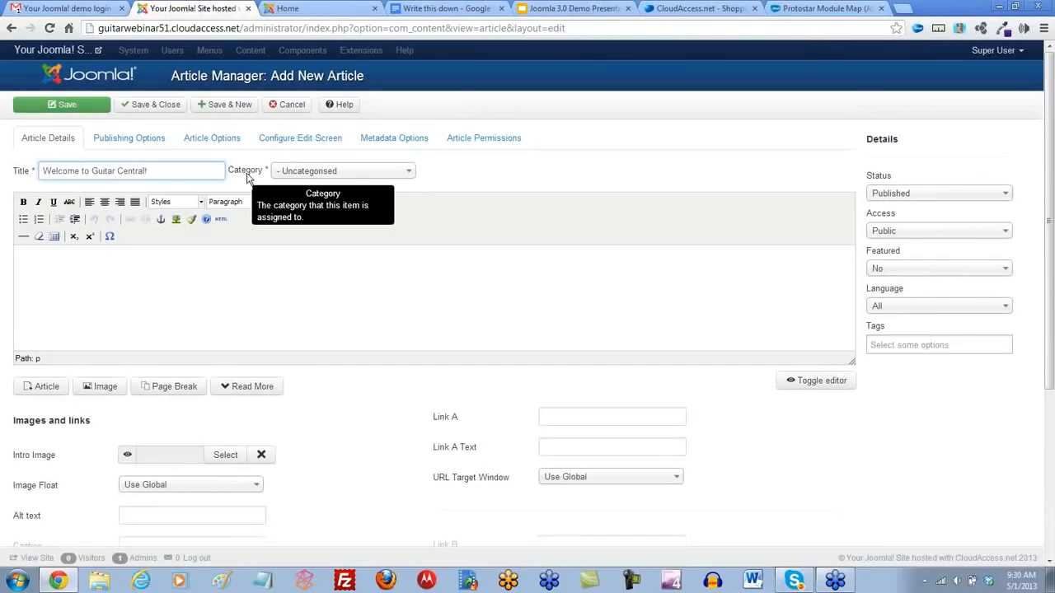
pyautogui.click(404, 176)
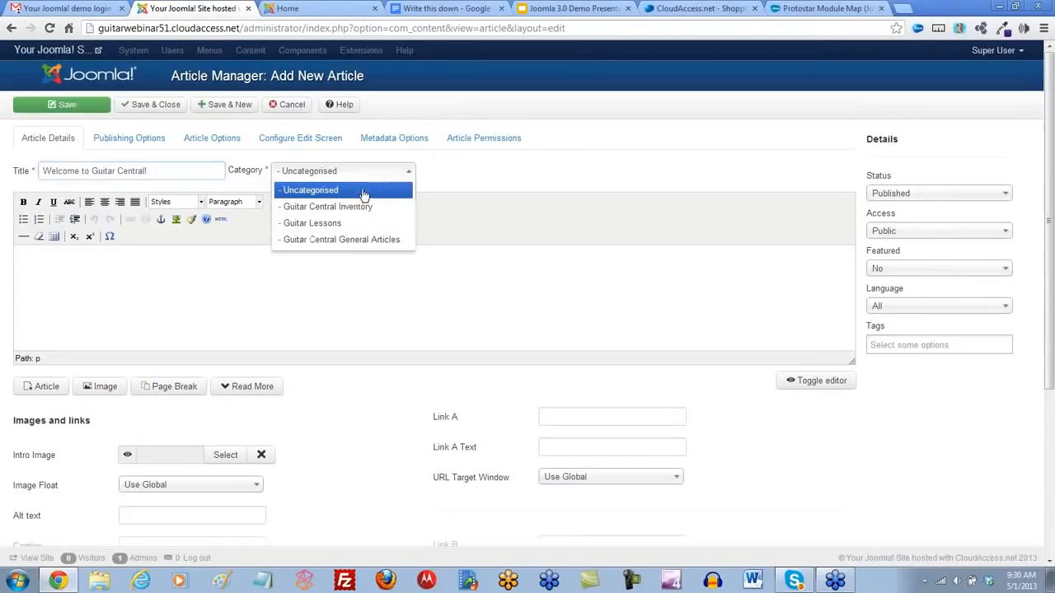
pyautogui.click(353, 240)
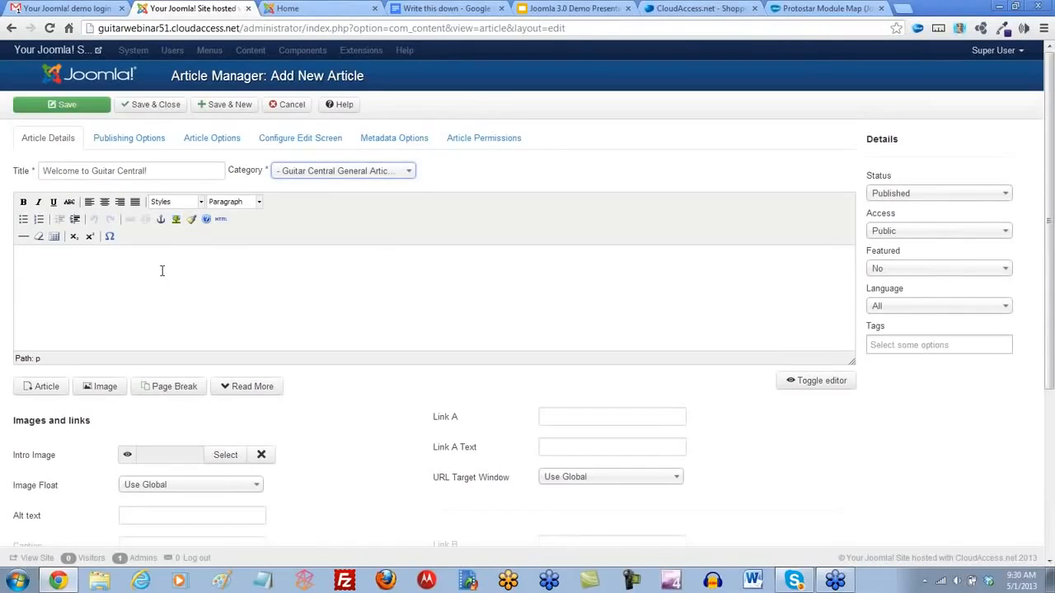
# - Fill the article's body with three separate lines of random placeholder text
pyautogui.write('asdl;kfla;lskdfj')
pyautogui.press('Return')
pyautogui.write(';alksjdfa;lksdfj')
pyautogui.press('Return')
pyautogui.write('a;lsdjf;aklsdjf')
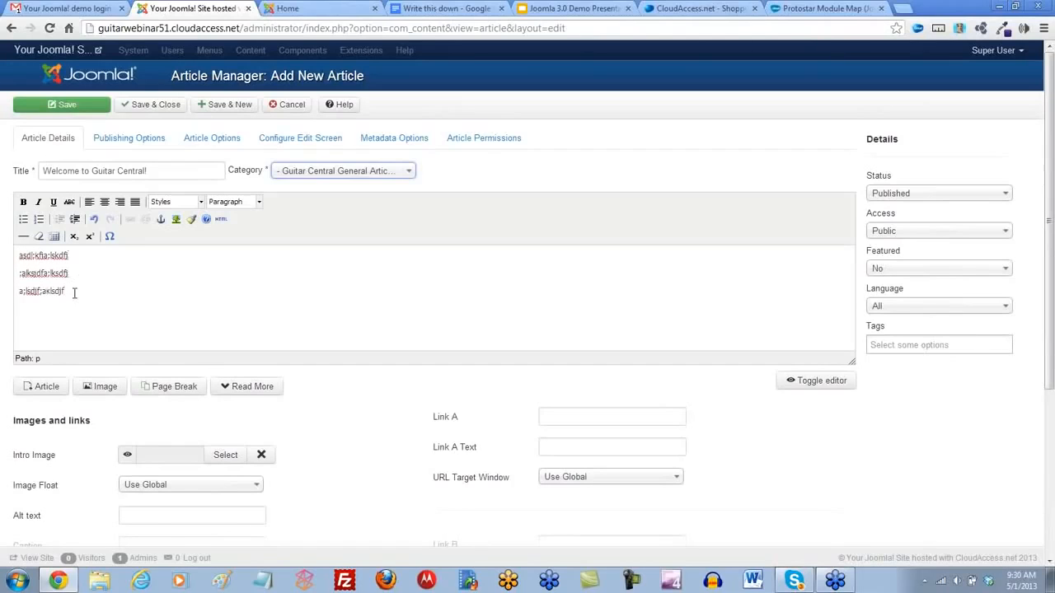
pyautogui.moveTo(73, 292); pyautogui.dragTo(2, 295)
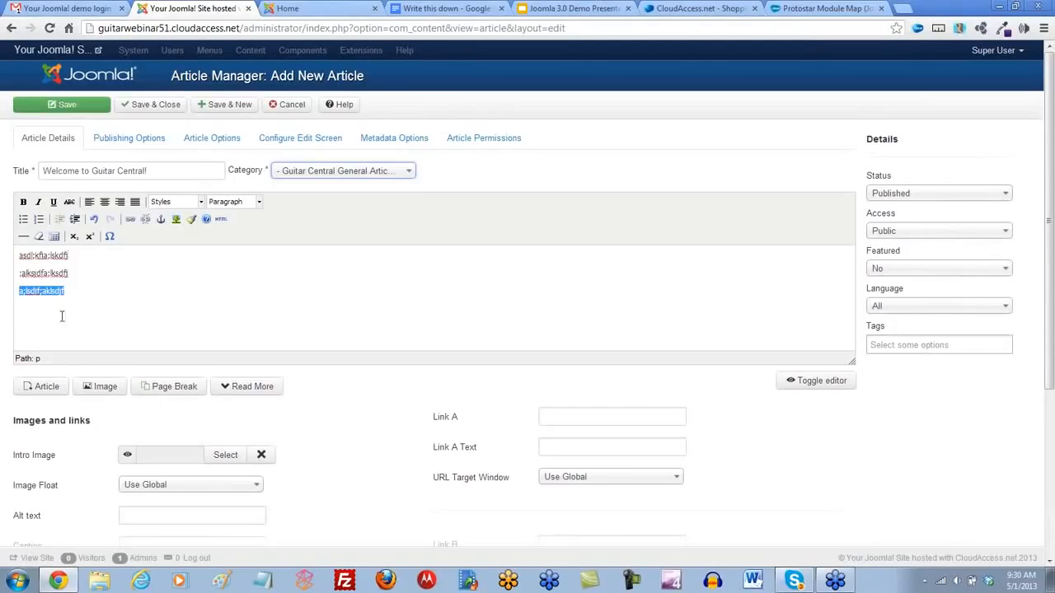
pyautogui.moveTo(72, 273); pyautogui.dragTo(1, 279)
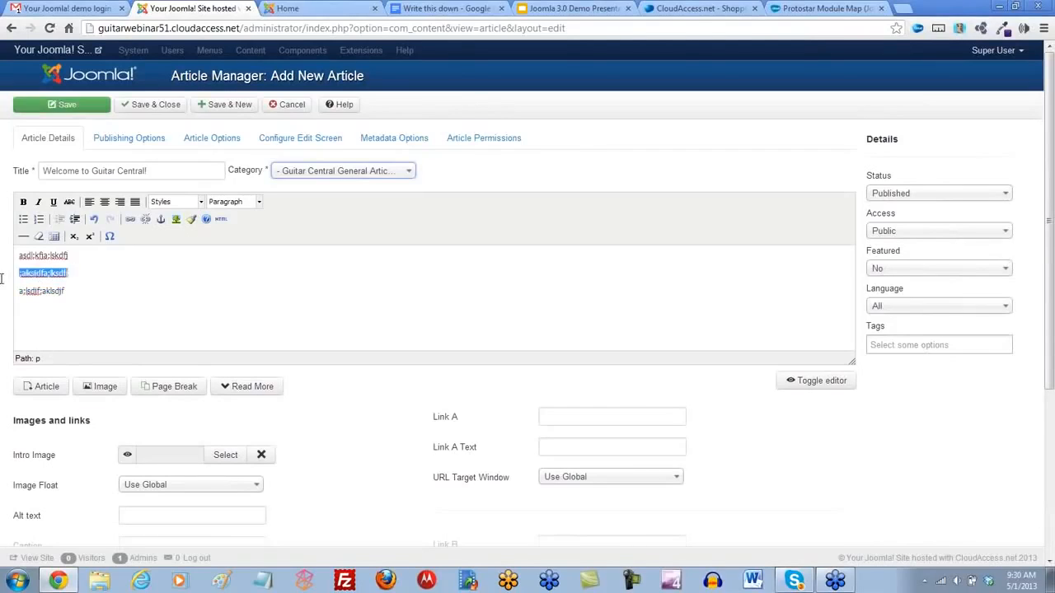
pyautogui.click(73, 279)
pyautogui.moveTo(80, 262); pyautogui.dragTo(7, 261)
pyautogui.click(11, 268)
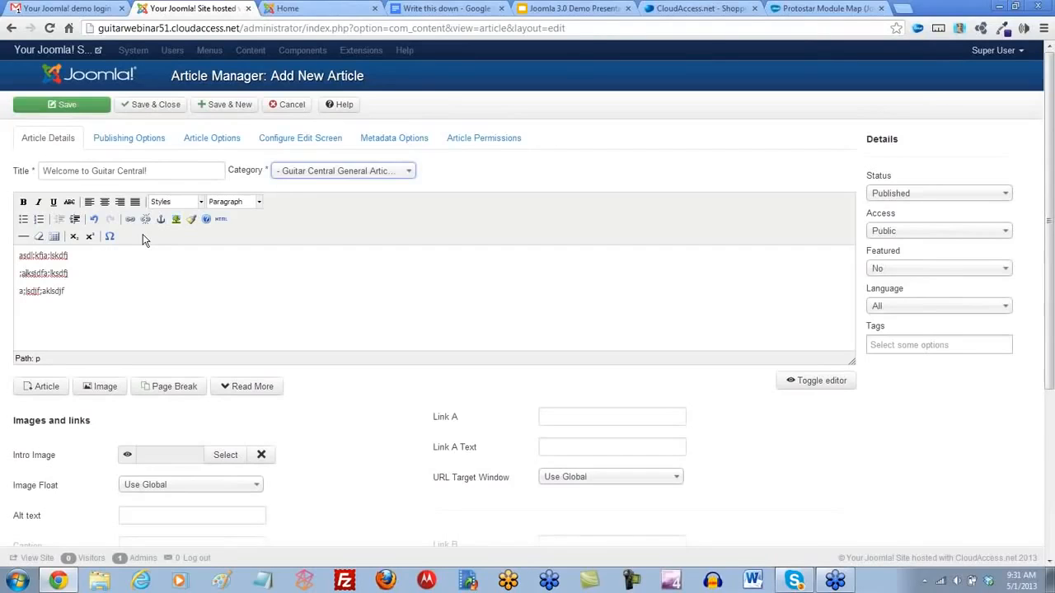
# - Save and close the Welcome to Guitar Central! article
pyautogui.click(142, 108)
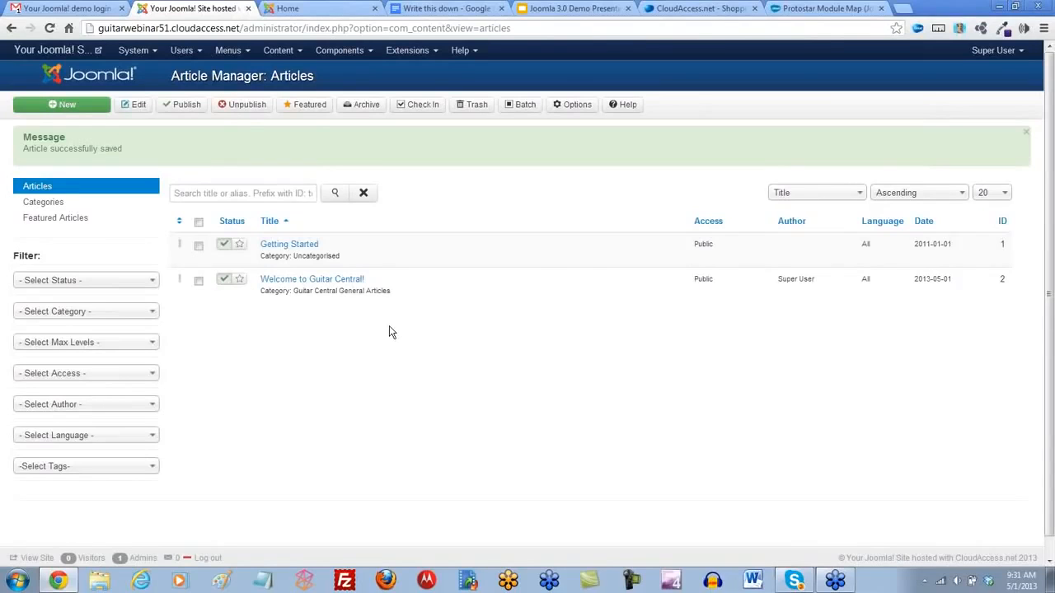
# - Search the web for jce editor in a new browser tab and open the JCE - A Content Editor for Joomla! site
pyautogui.click(904, 9)
pyautogui.write('jc')
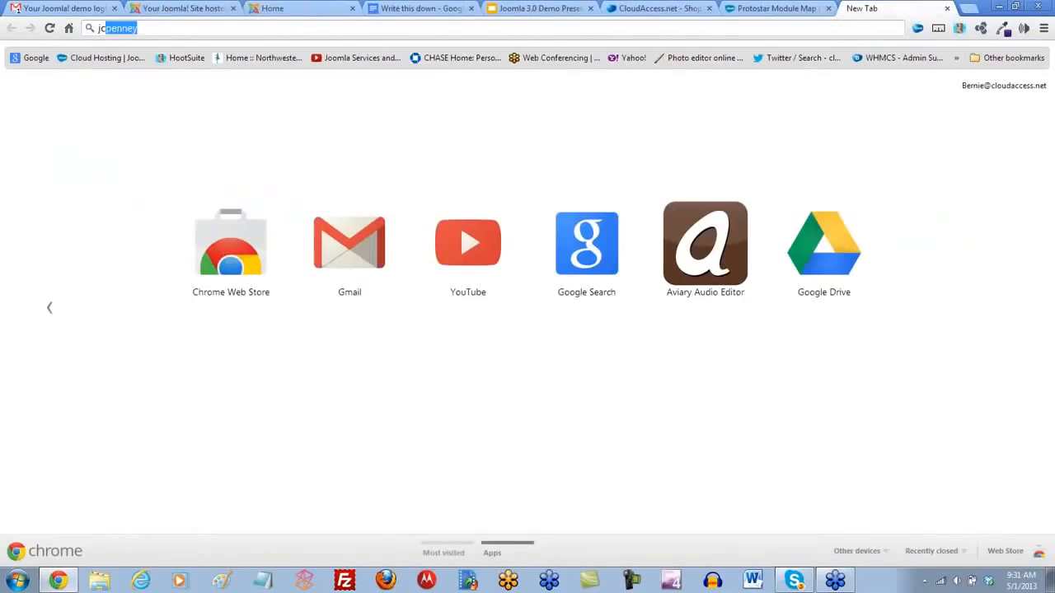
pyautogui.write('e editor')
pyautogui.press('Return')
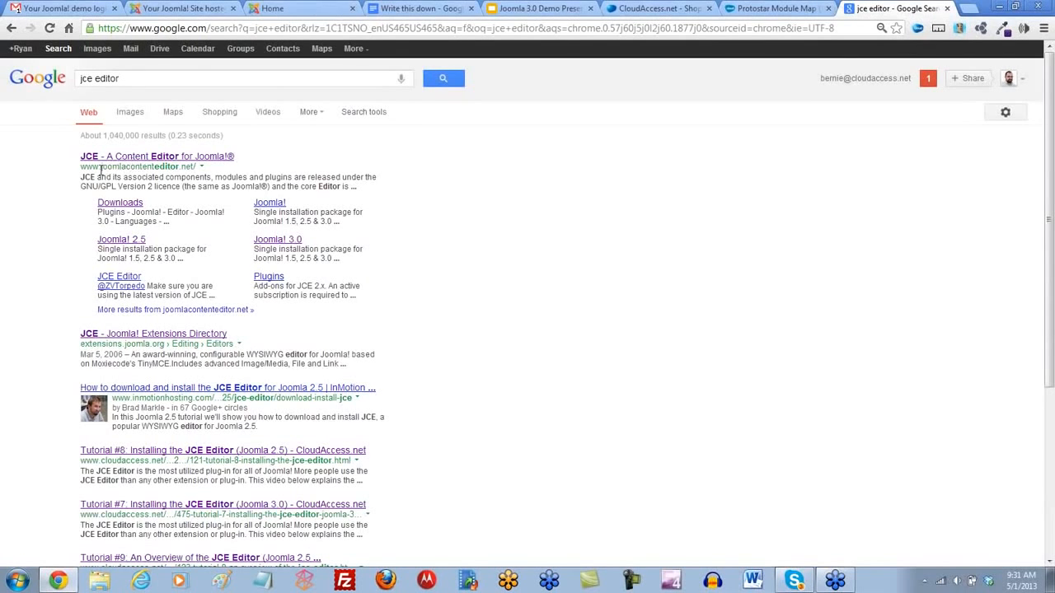
pyautogui.click(166, 157)
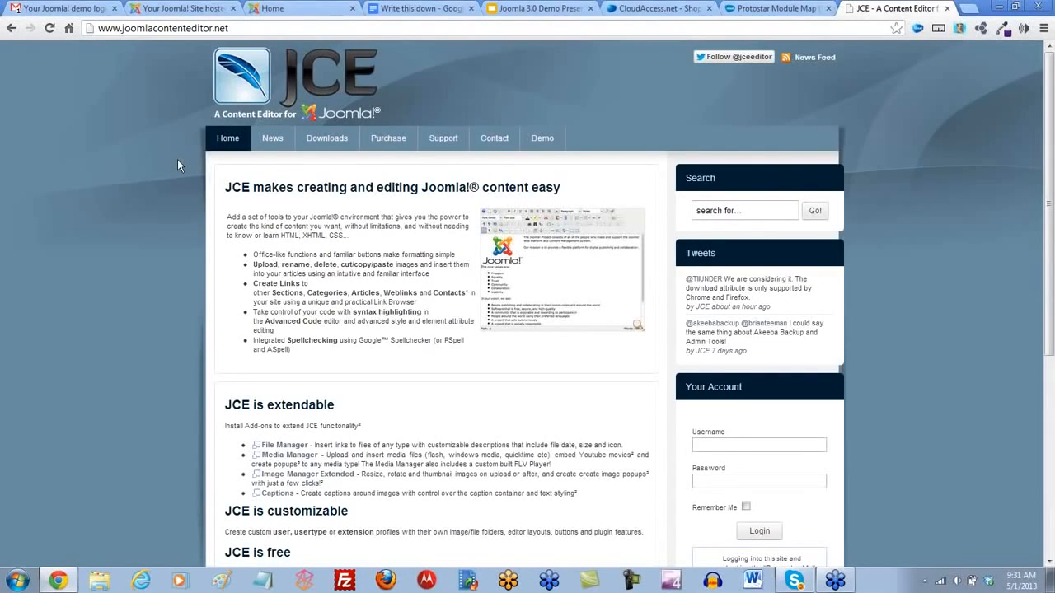
# - Open the JCE site's editor downloads page for Joomla! 3.0
pyautogui.moveTo(332, 141)
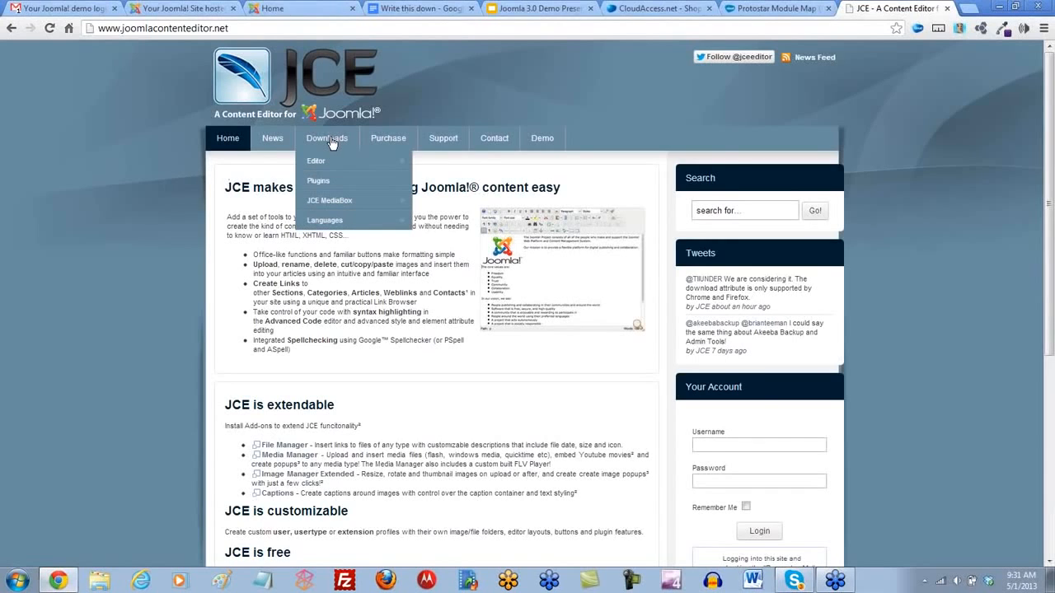
pyautogui.moveTo(317, 167)
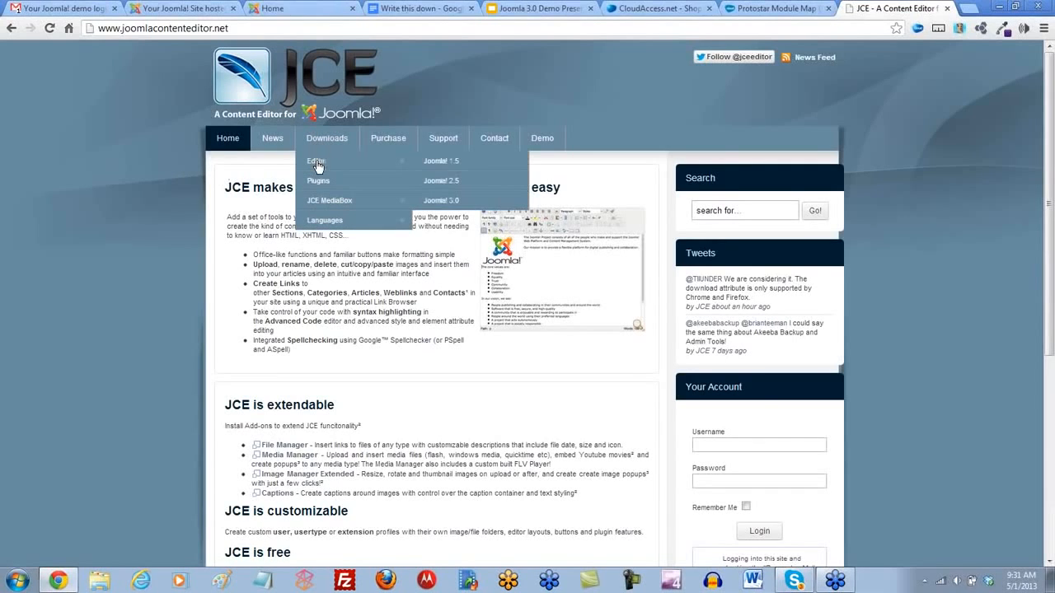
pyautogui.click(438, 202)
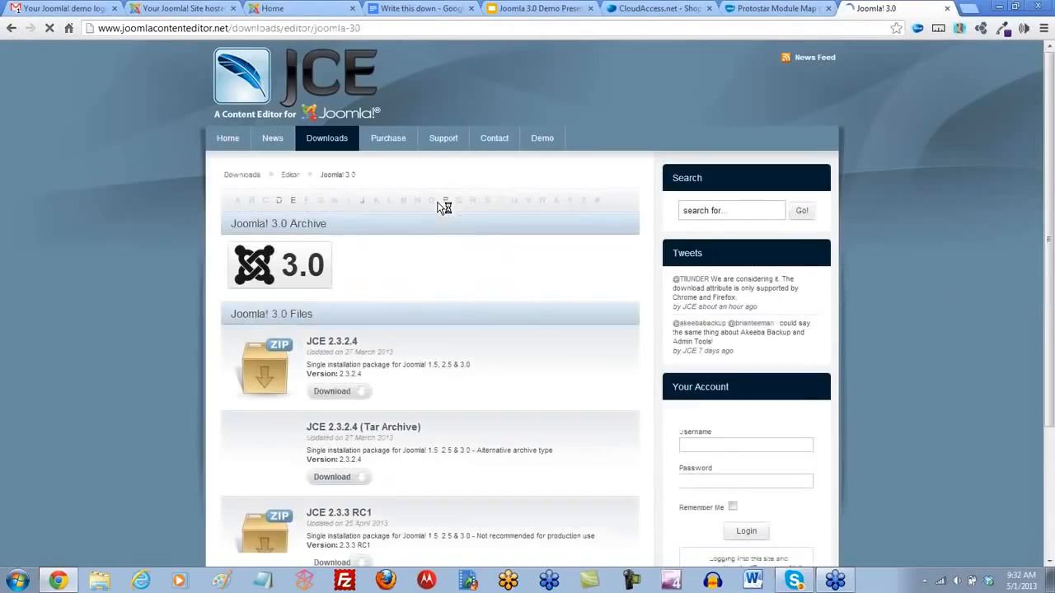
# - Download the JCE 2.3.3 RC1 package and save com_jce_233RC1.zip in the Downloads folder
pyautogui.scroll(-3, 508, 258)
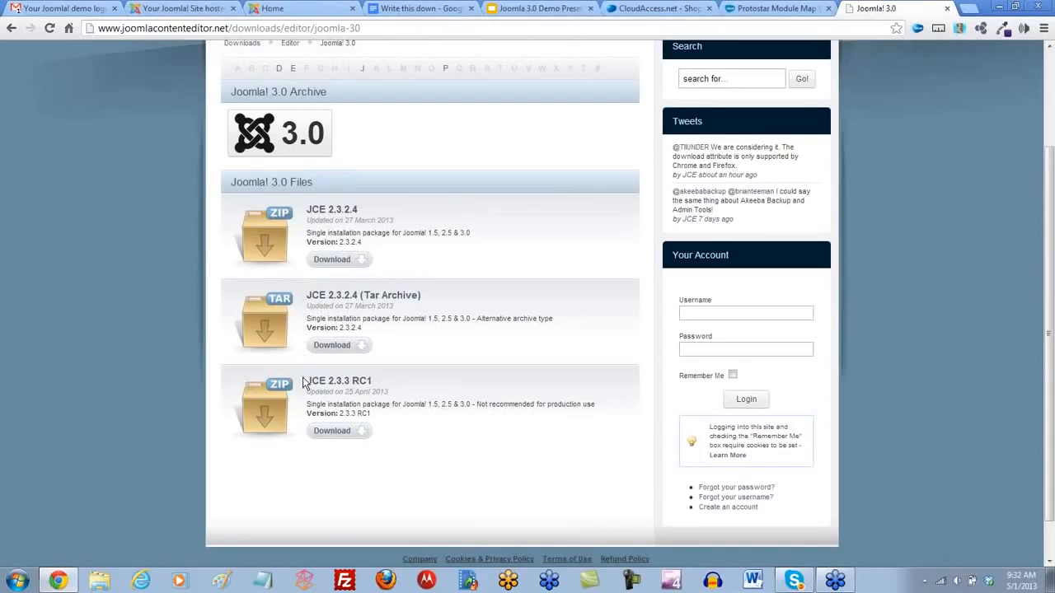
pyautogui.scroll(-1, 318, 414)
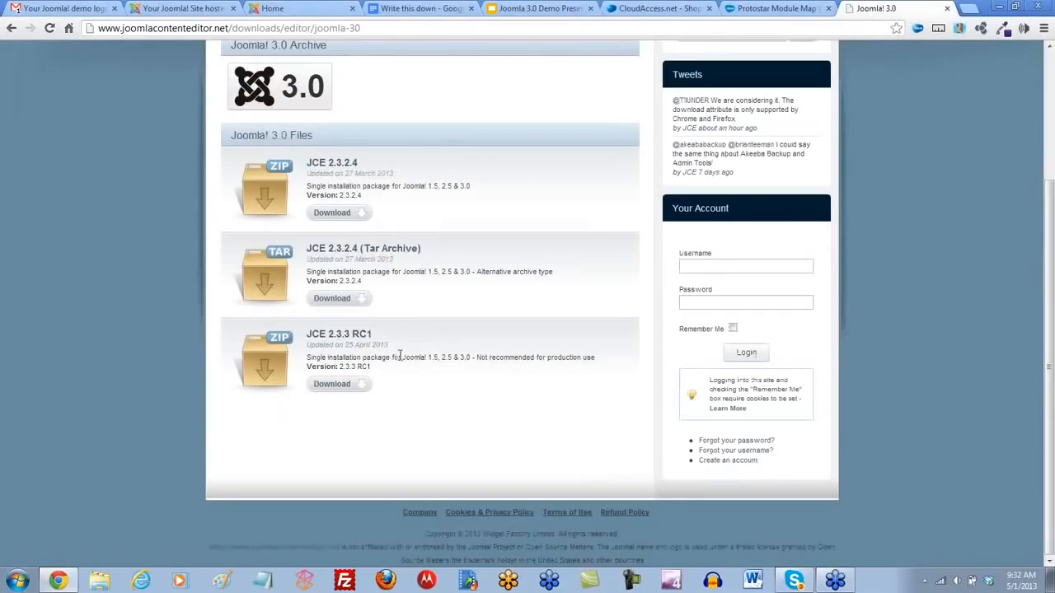
pyautogui.moveTo(382, 344); pyautogui.dragTo(344, 345)
pyautogui.moveTo(472, 357); pyautogui.dragTo(427, 356)
pyautogui.click(336, 387)
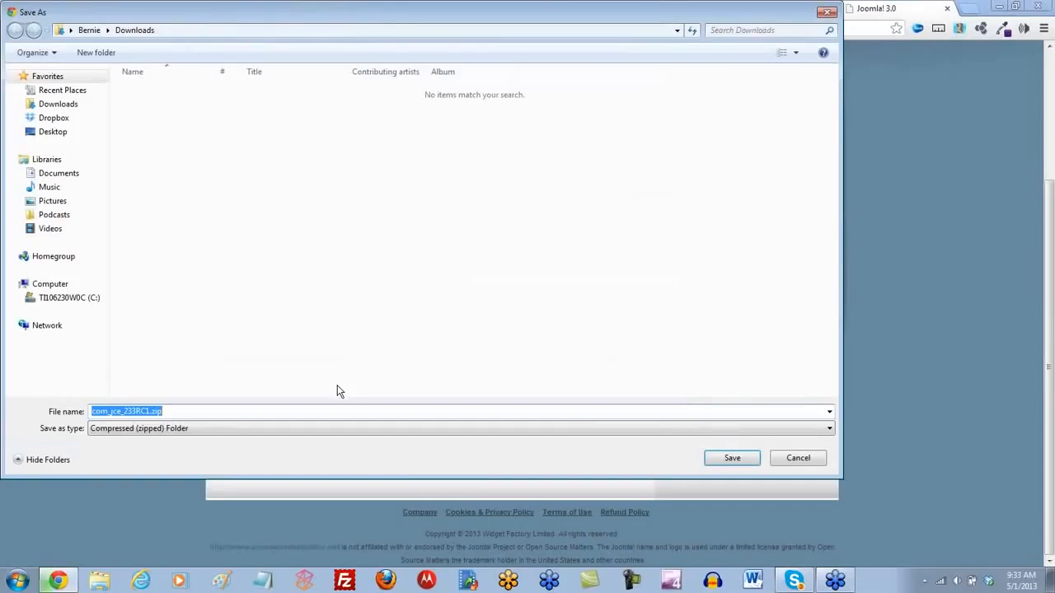
pyautogui.click(66, 105)
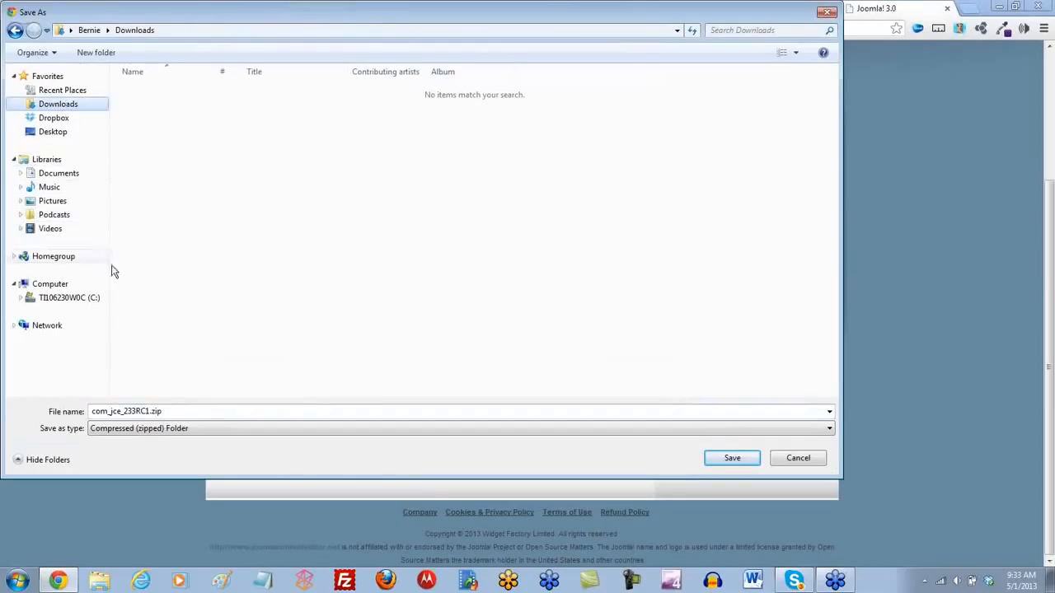
pyautogui.click(731, 457)
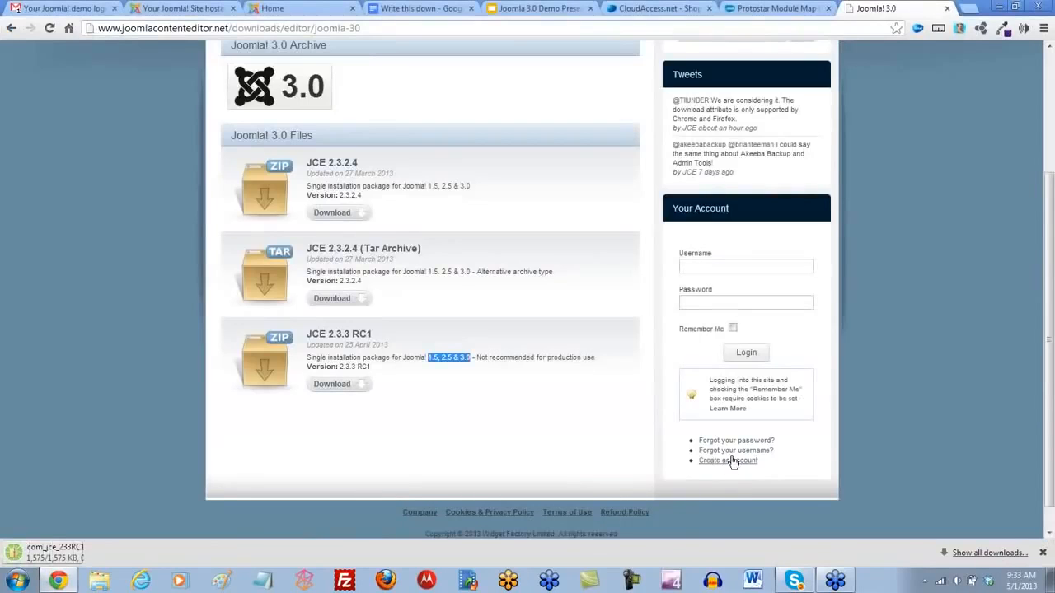
# - Return to the Joomla! administration site and open the Extension Manager's install page
pyautogui.click(192, 8)
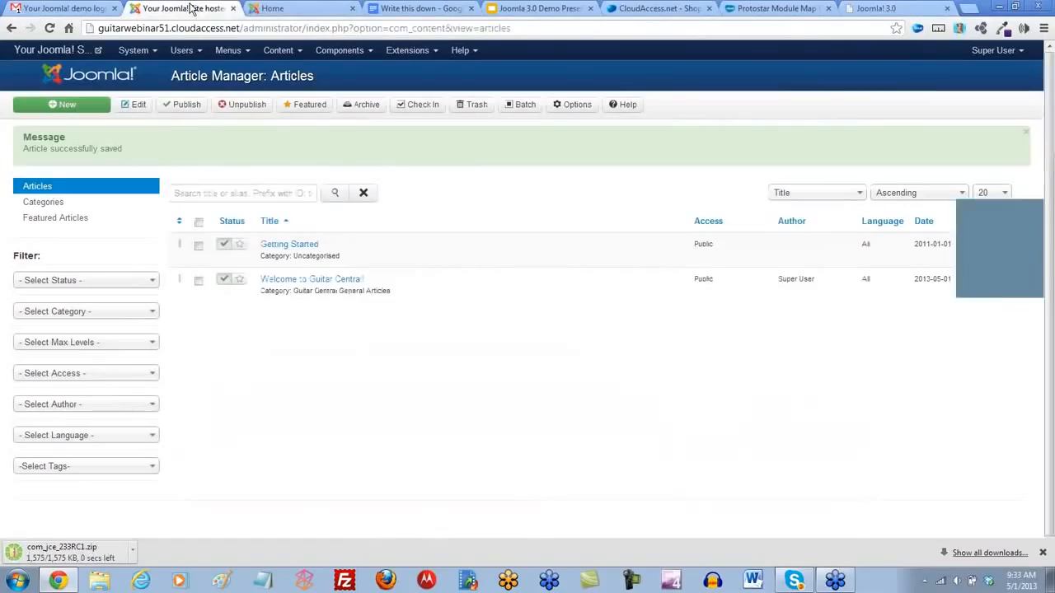
pyautogui.click(155, 51)
pyautogui.click(159, 74)
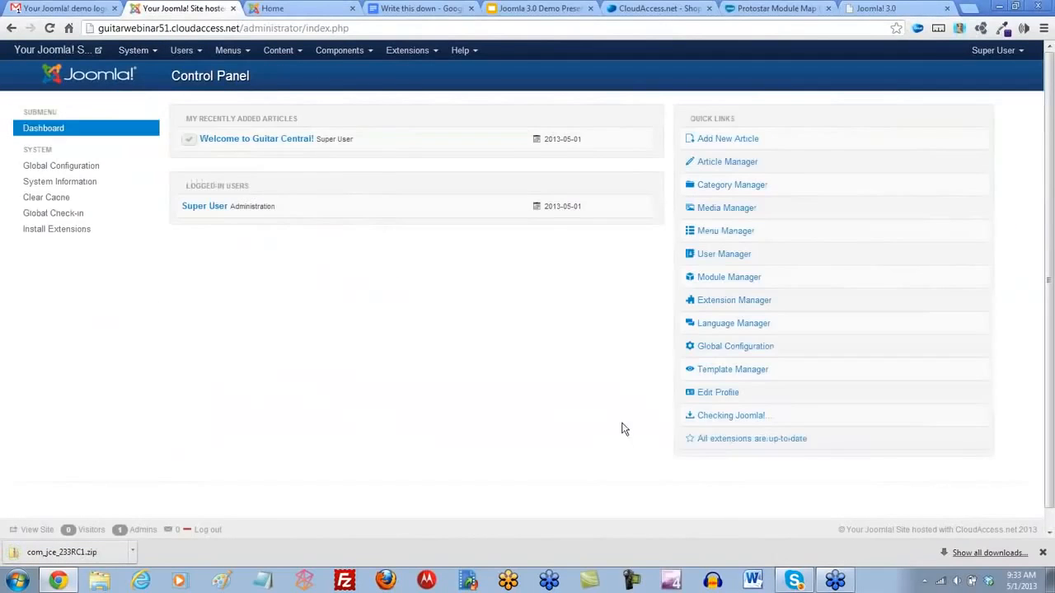
pyautogui.click(728, 303)
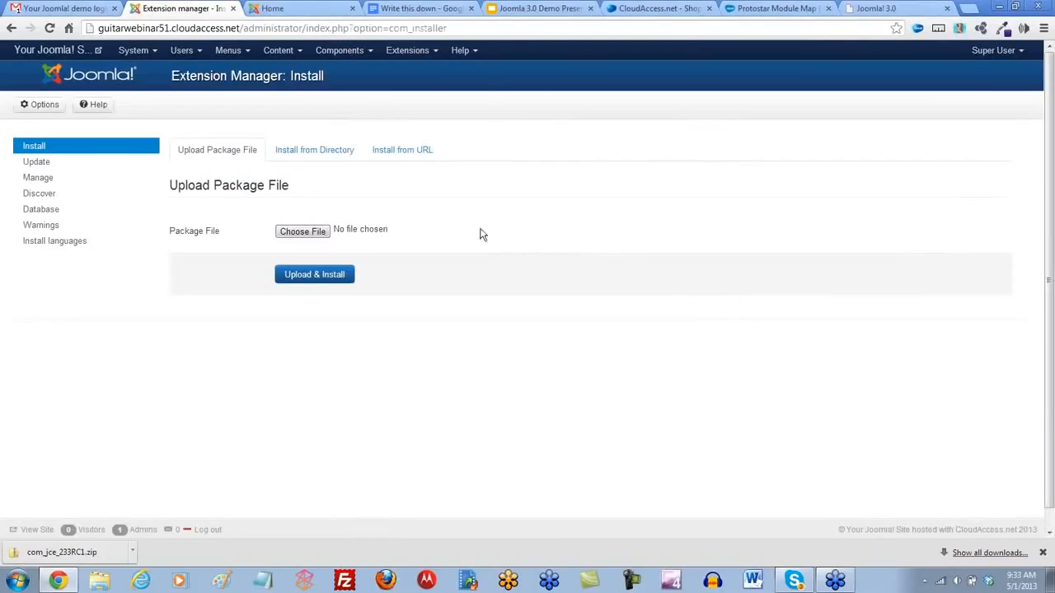
pyautogui.click(437, 52)
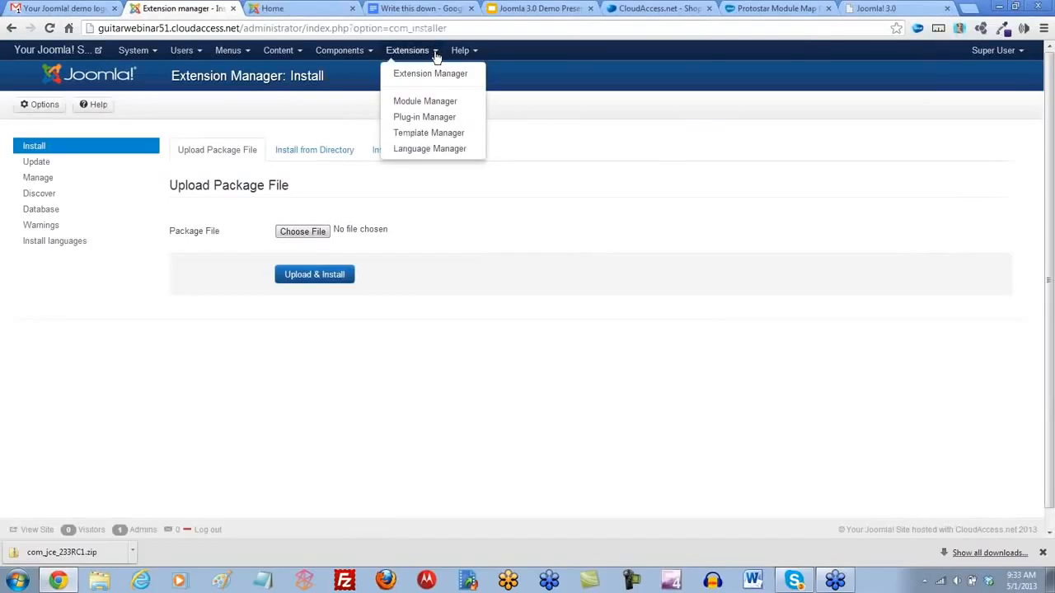
pyautogui.click(429, 77)
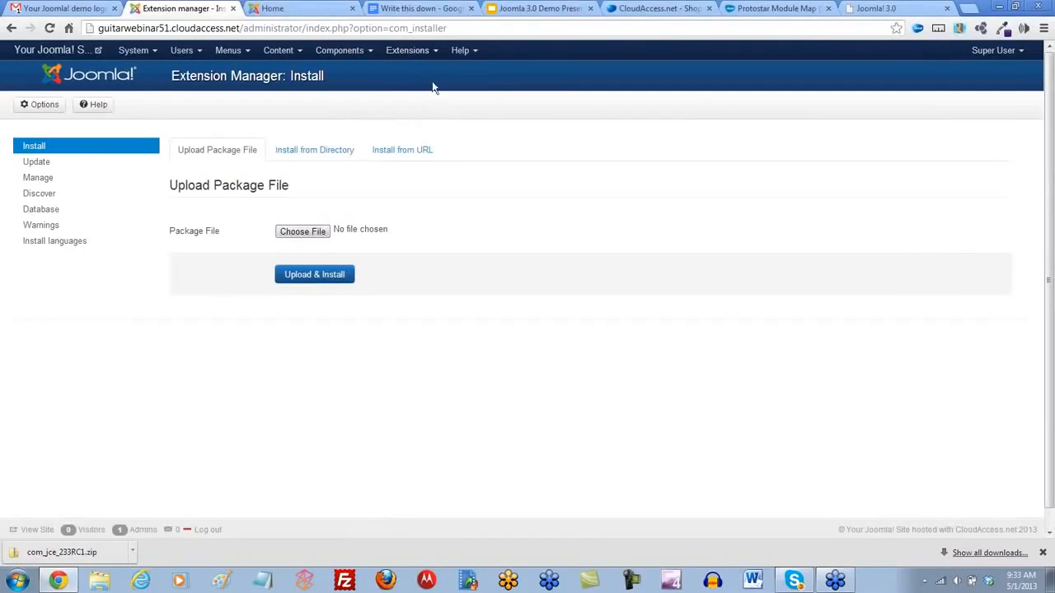
# - Choose com_jce_233RC1.zip from the Downloads folder as the package file, and upload and install it
pyautogui.click(302, 233)
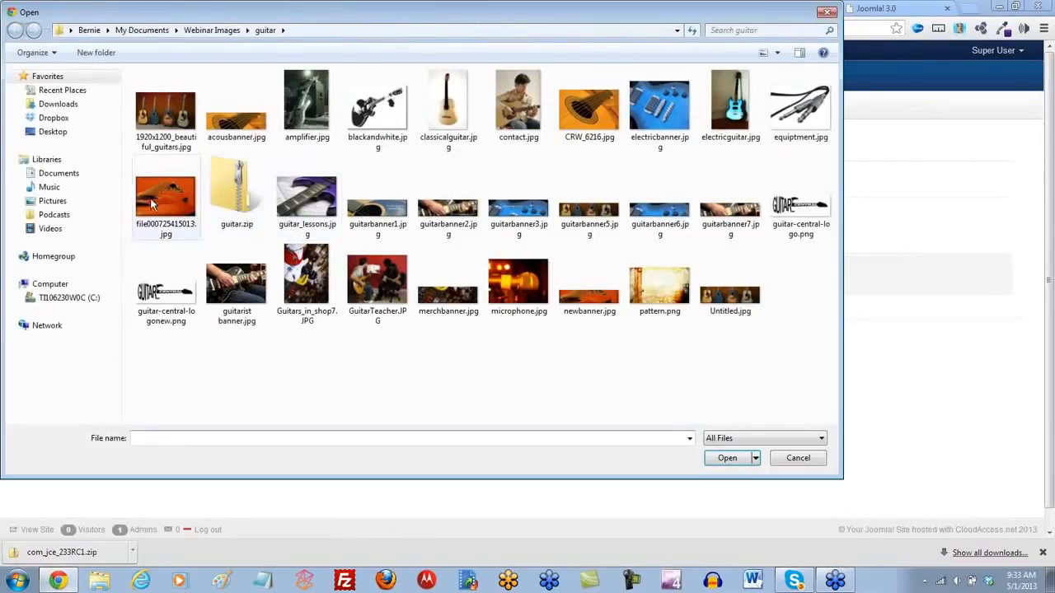
pyautogui.click(60, 104)
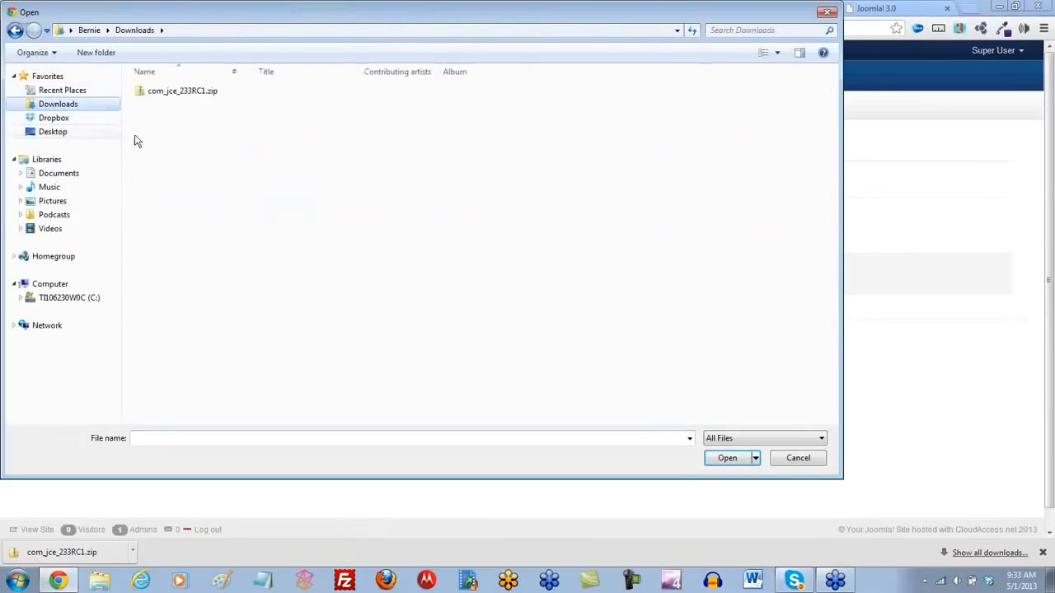
pyautogui.click(189, 97)
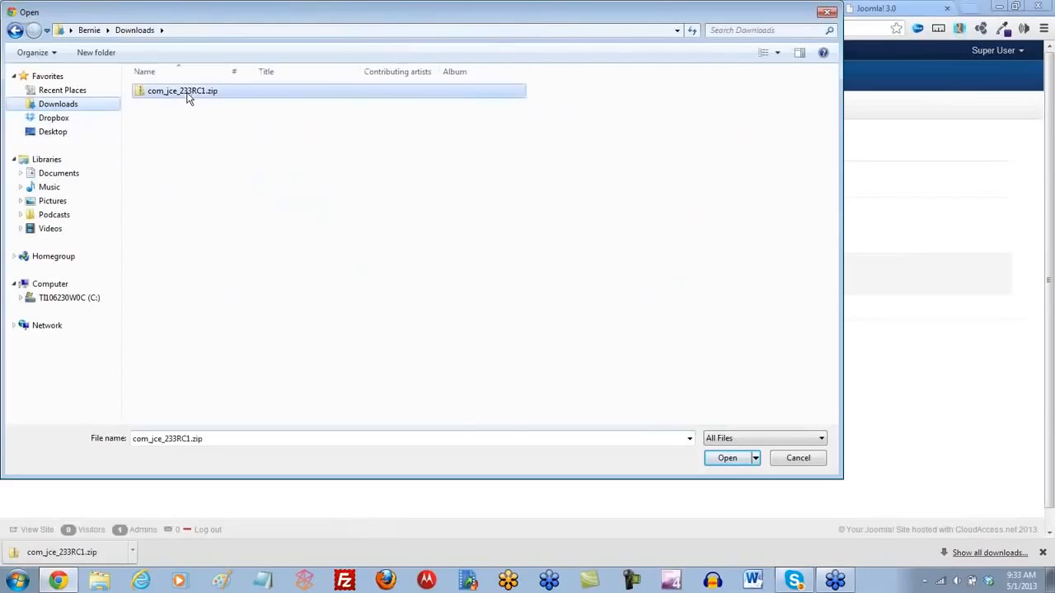
pyautogui.click(729, 458)
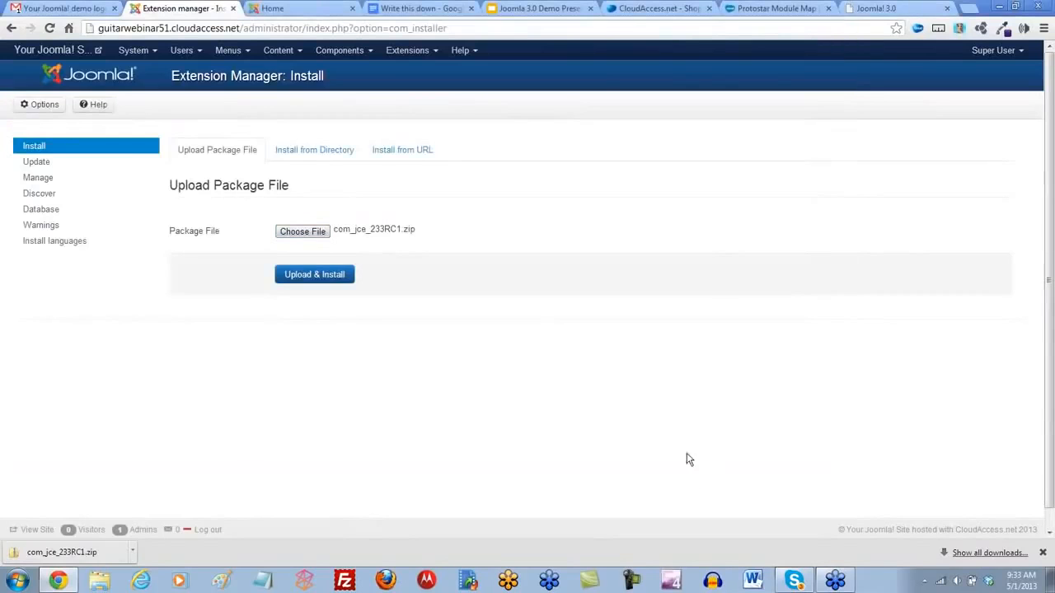
pyautogui.click(312, 281)
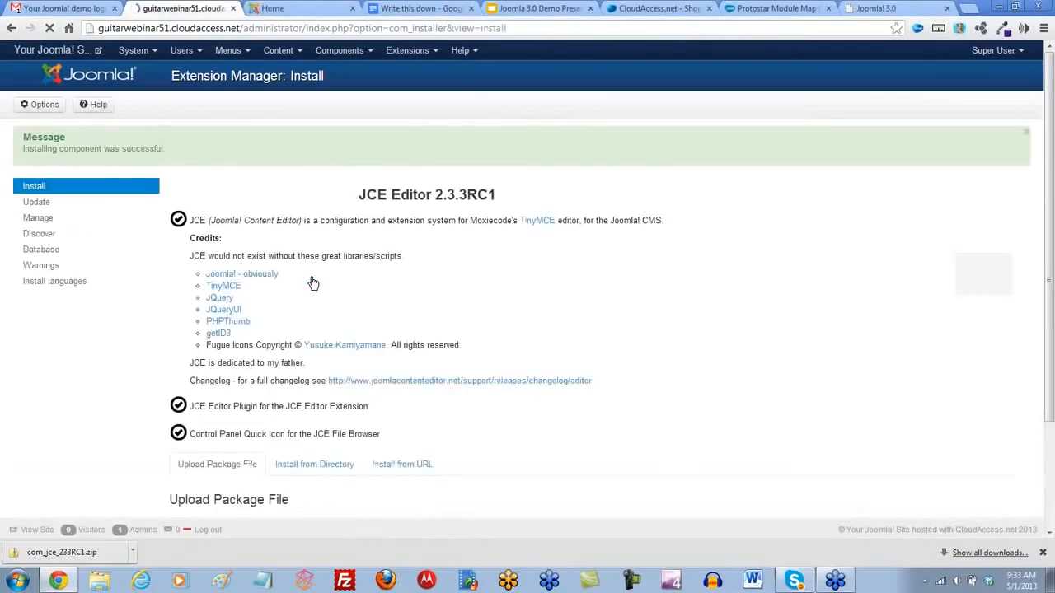
pyautogui.scroll(-2, 312, 281)
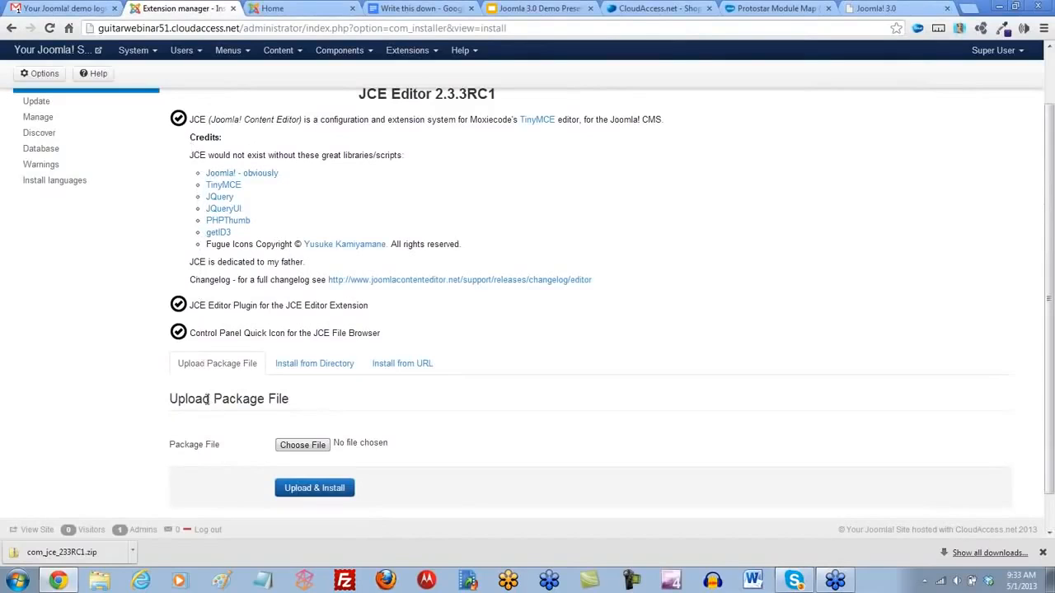
pyautogui.scroll(3, 100, 358)
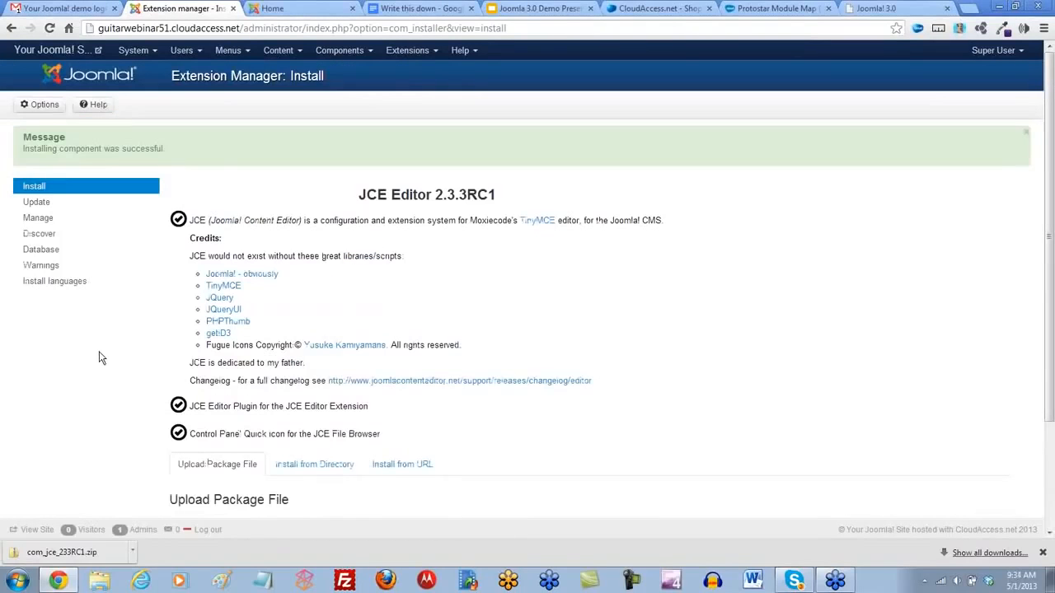
# - Return to the Control Panel and check the JCE Editor entries under the installed components
pyautogui.click(153, 53)
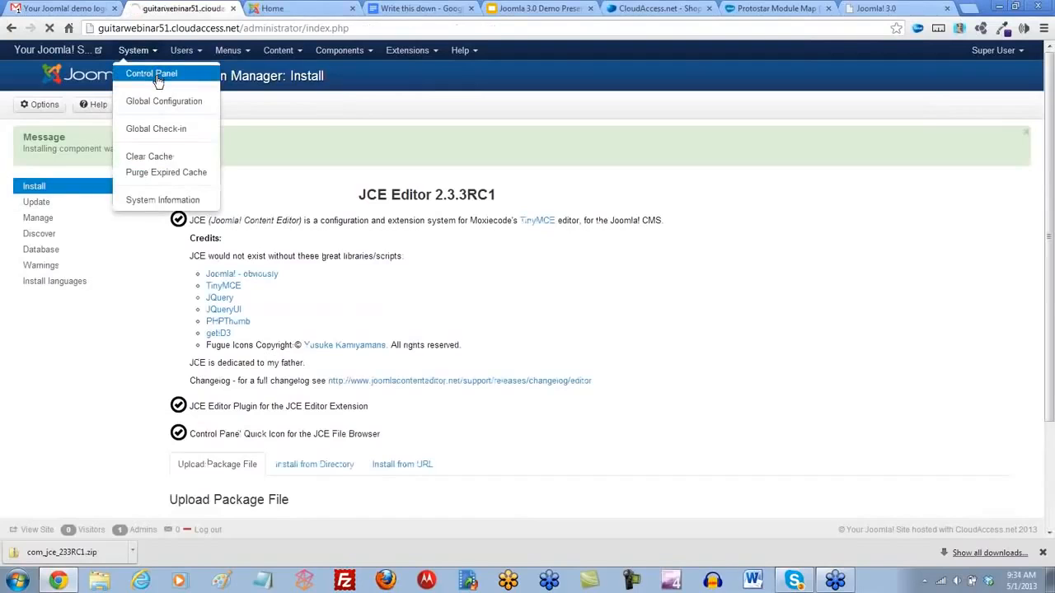
pyautogui.click(156, 75)
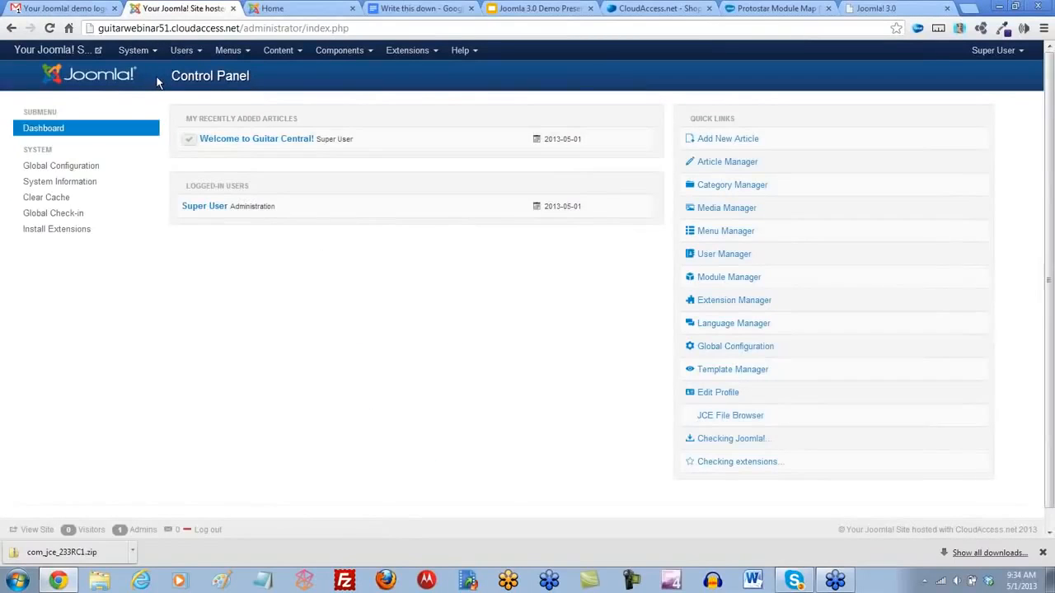
pyautogui.click(370, 52)
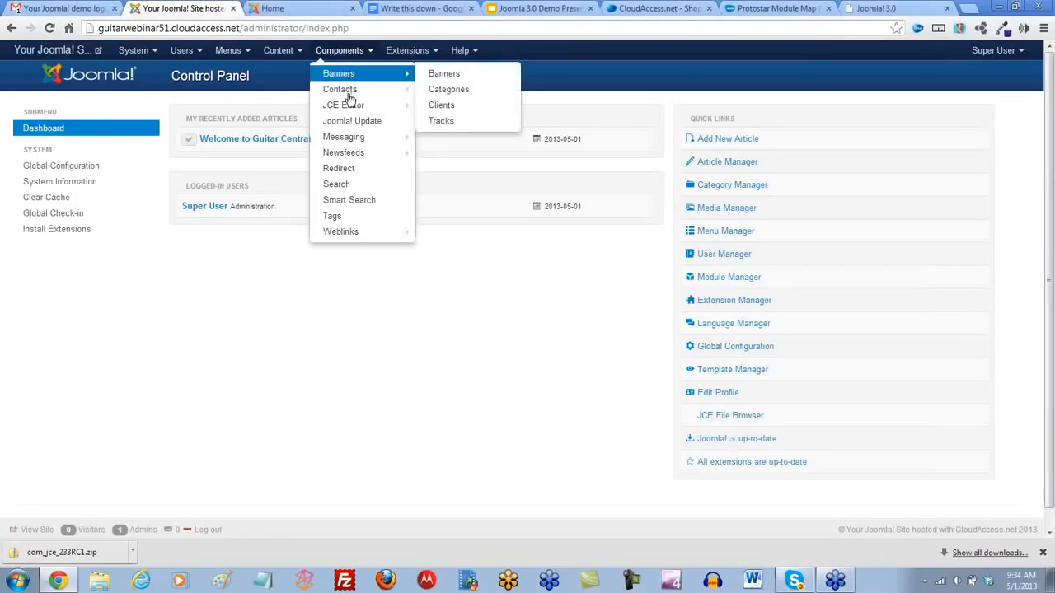
pyautogui.moveTo(350, 107)
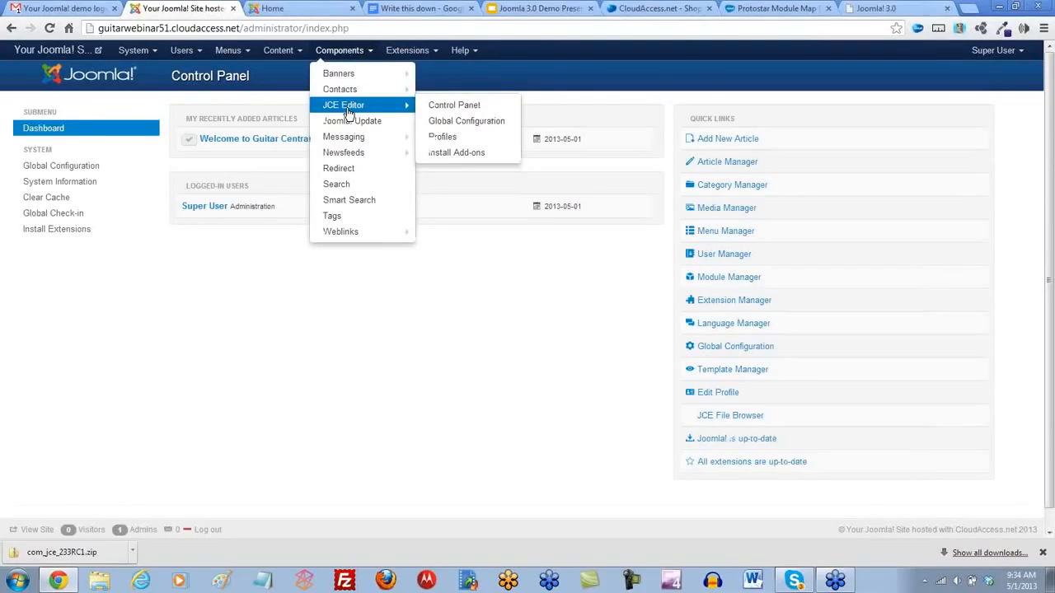
pyautogui.click(434, 53)
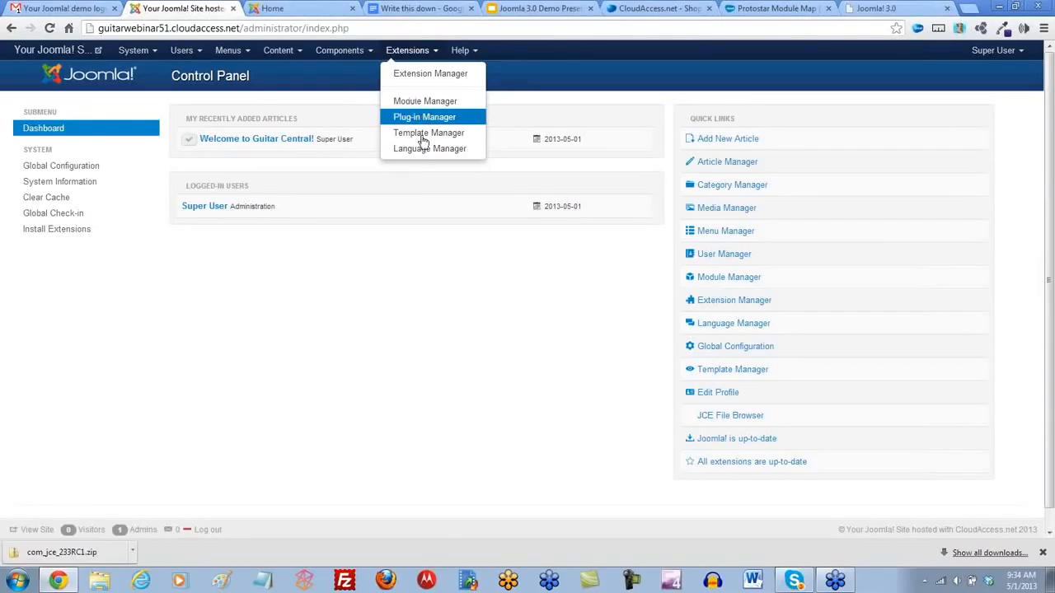
pyautogui.click(404, 291)
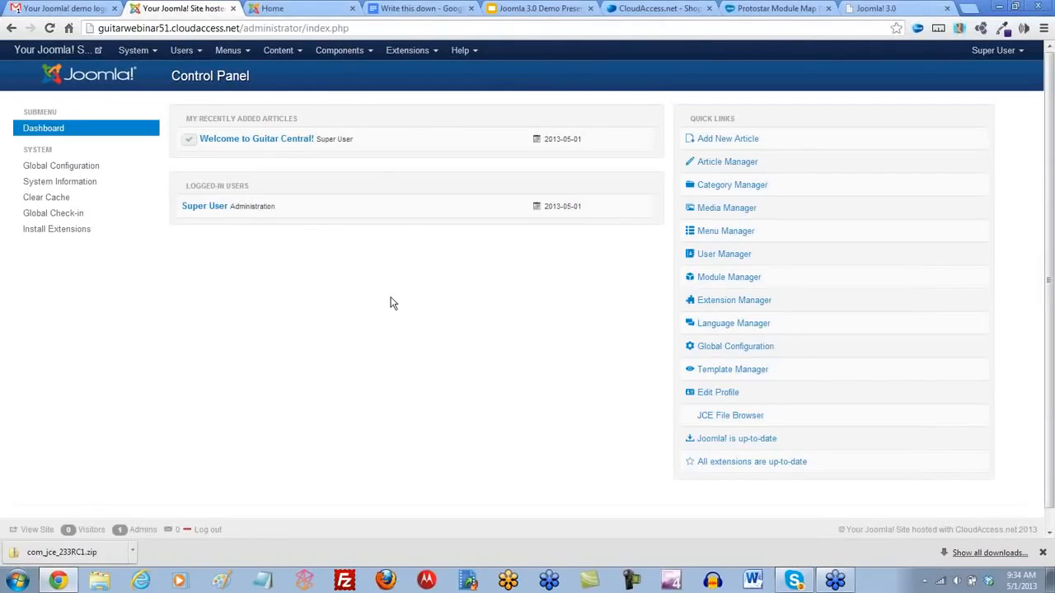
# - Open the Welcome to Guitar Central! article to check its editor toolbar, dismiss the notifications, and save and close the article
pyautogui.click(258, 141)
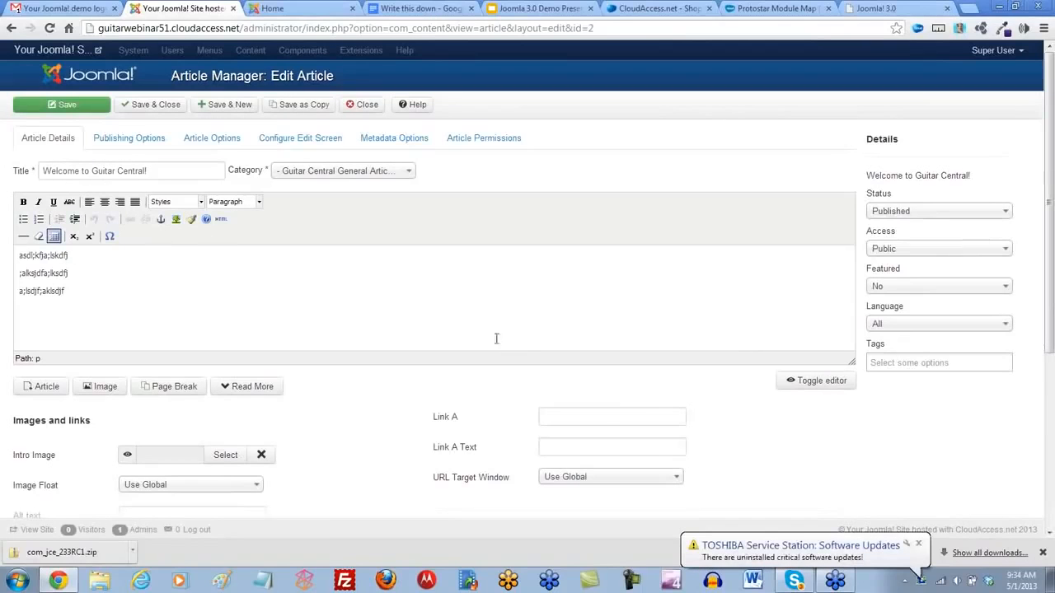
pyautogui.click(919, 544)
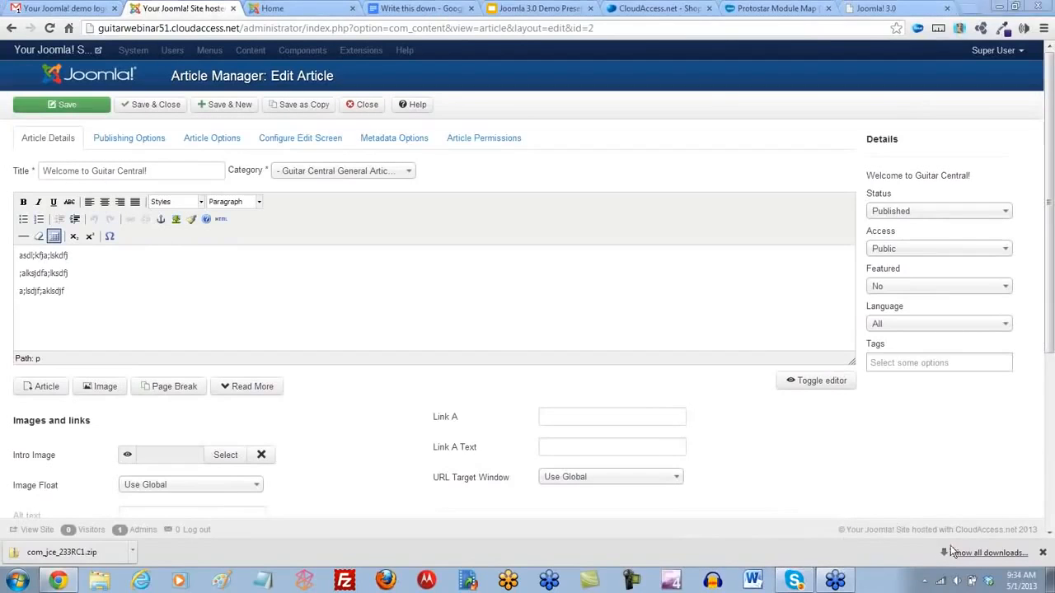
pyautogui.click(1043, 554)
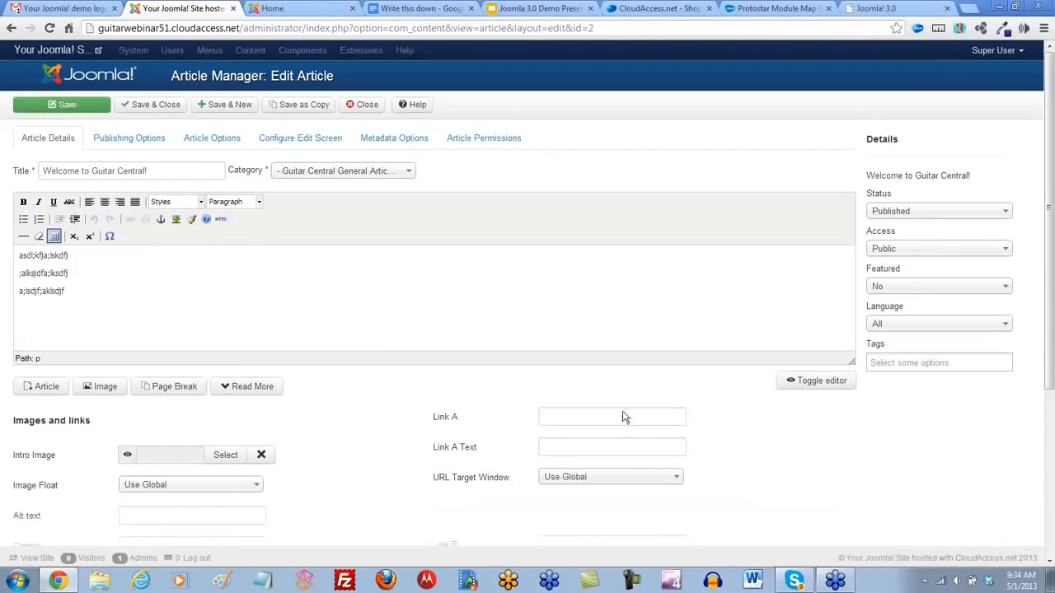
pyautogui.click(149, 107)
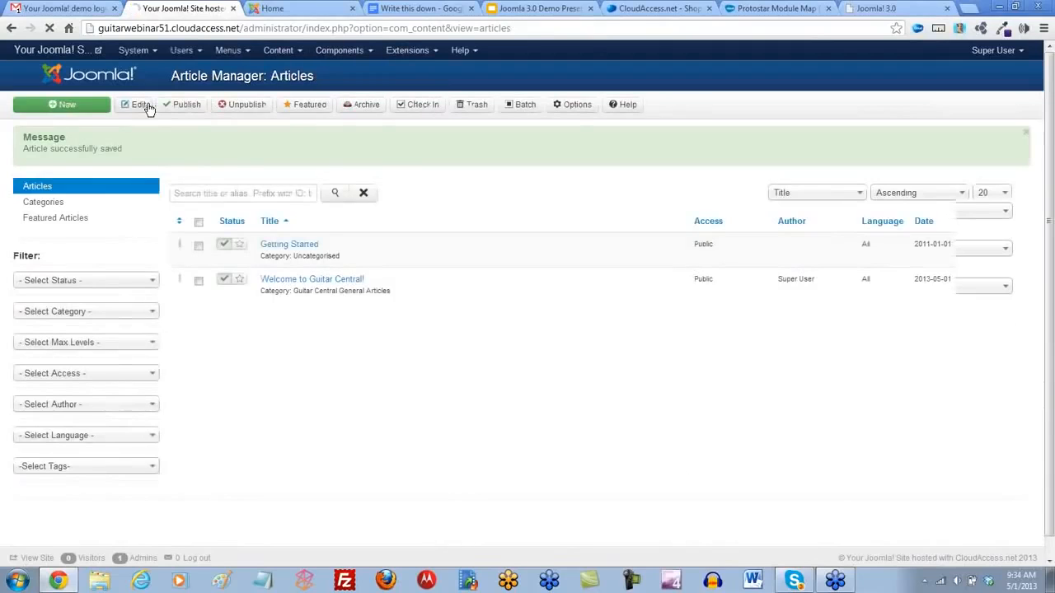
# - Open the Global Configuration from the Control Panel and set the default editor to Editor - JCE
pyautogui.click(145, 52)
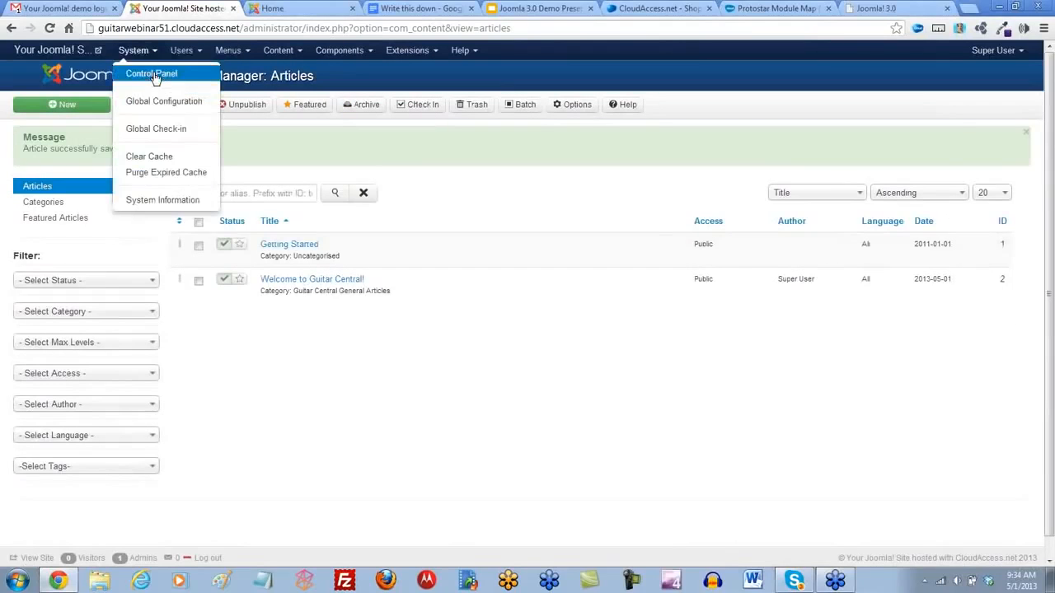
pyautogui.click(153, 75)
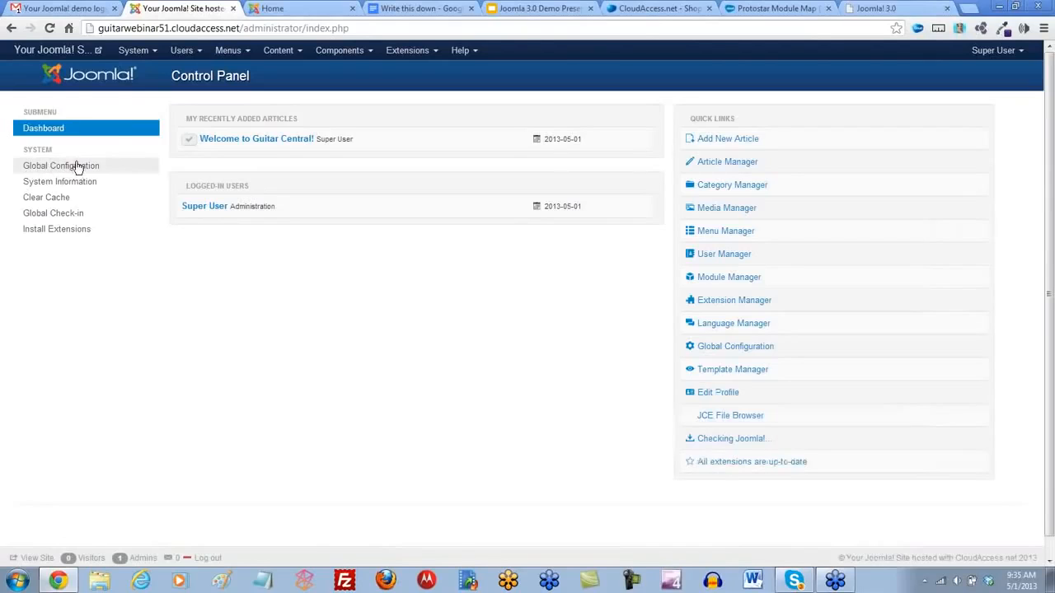
pyautogui.click(156, 53)
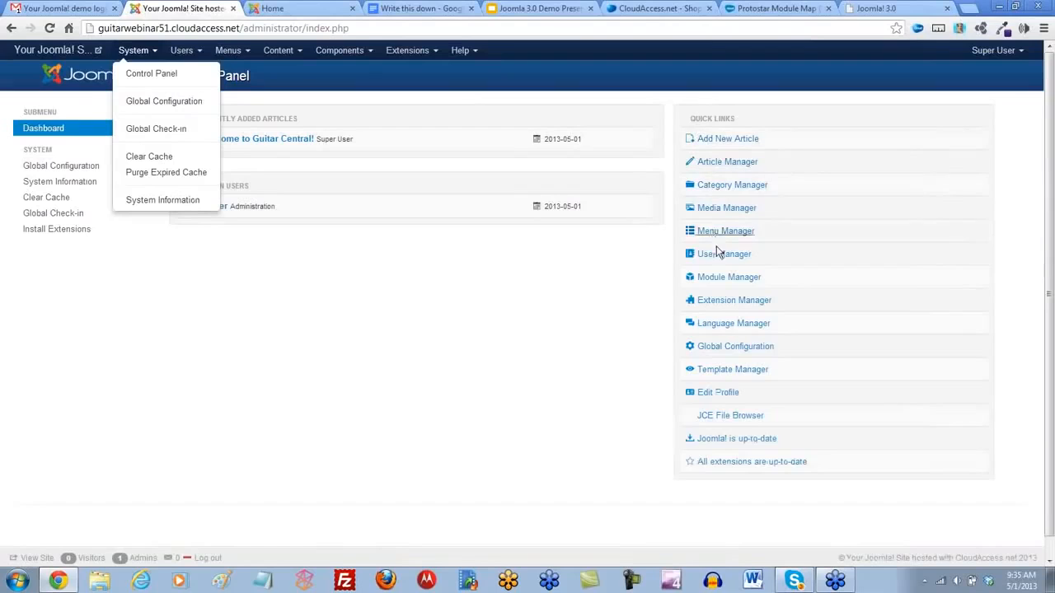
pyautogui.click(718, 350)
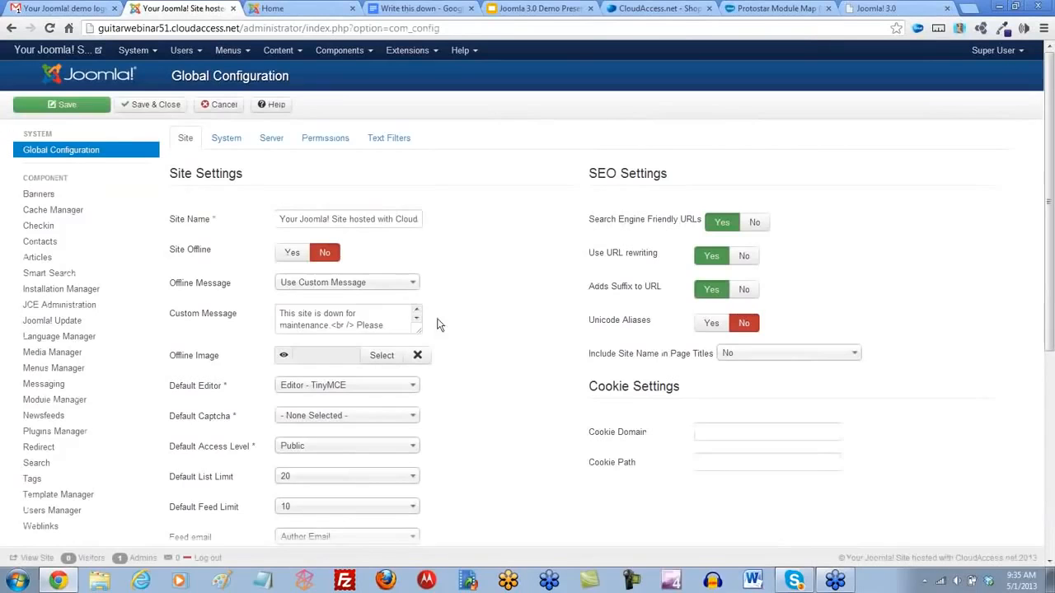
pyautogui.moveTo(199, 392)
pyautogui.click(413, 389)
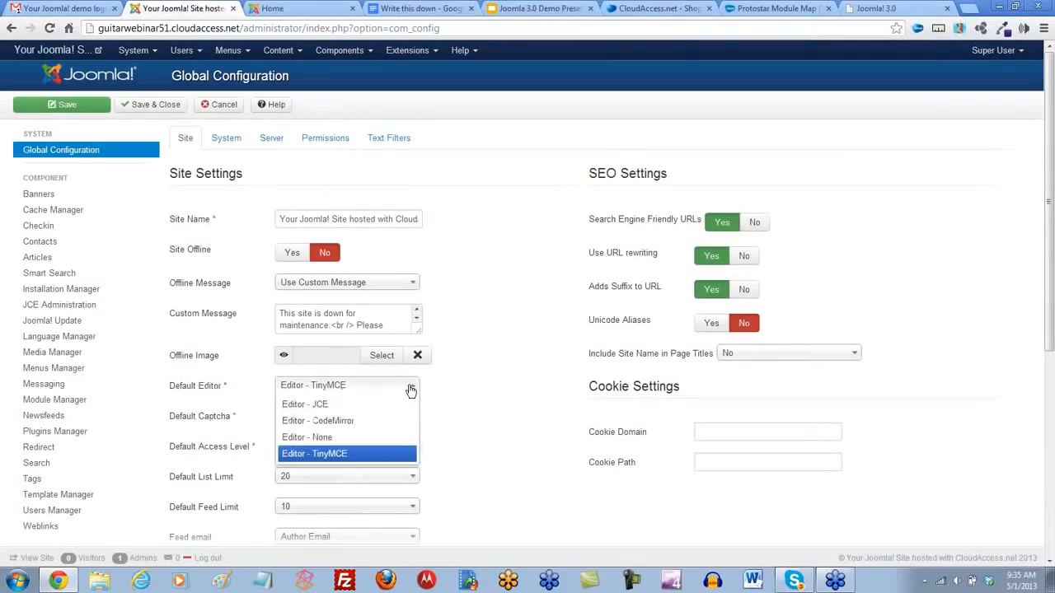
pyautogui.click(318, 405)
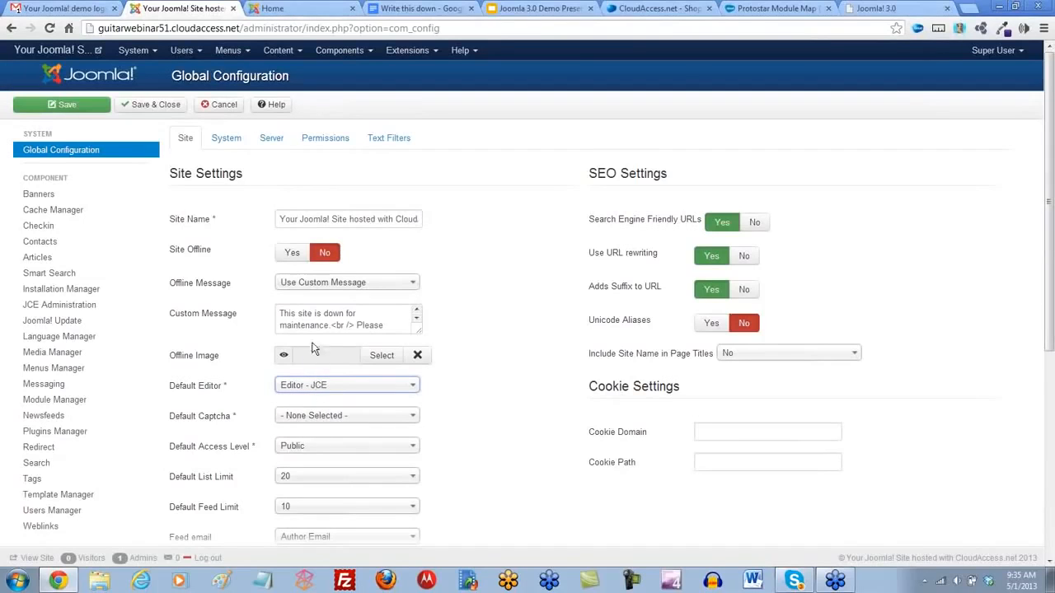
# - Set the site name to Guitar Central, look over the metadata settings, and save and close the Global Configuration
pyautogui.click(281, 221)
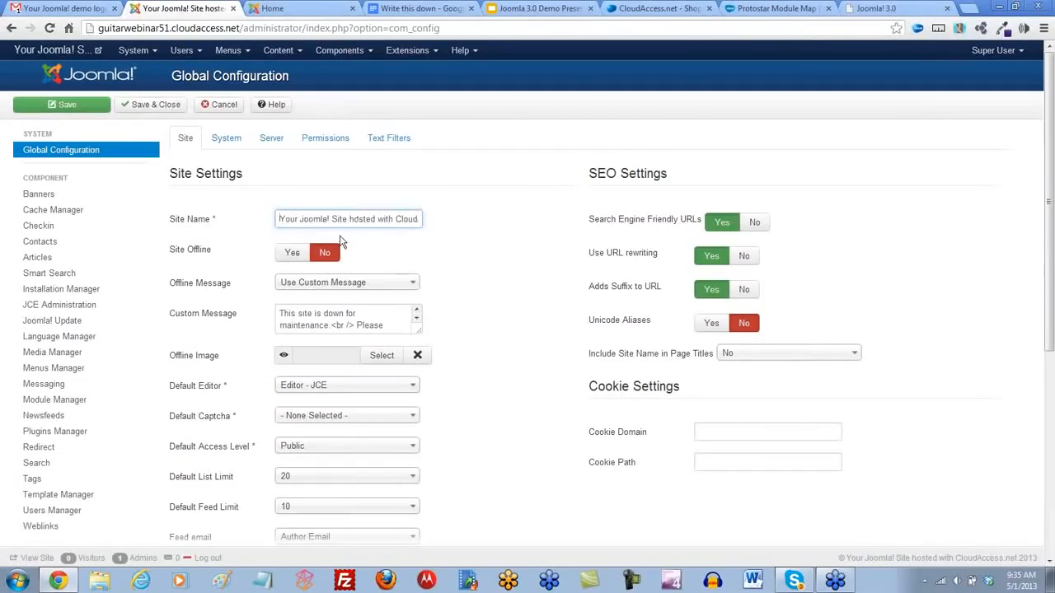
pyautogui.moveTo(280, 219); pyautogui.dragTo(455, 220)
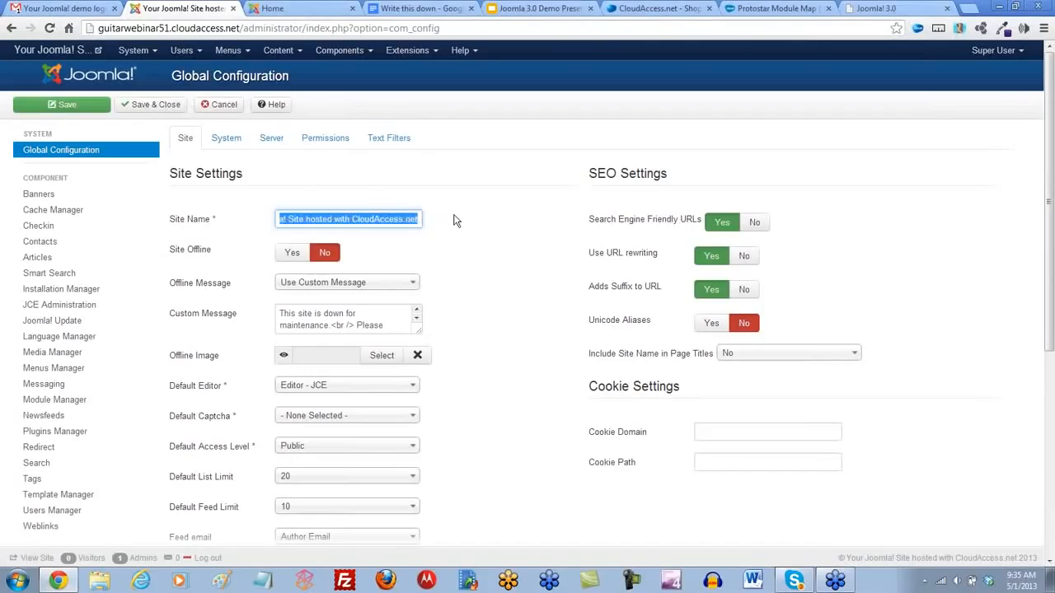
pyautogui.write('Guitar Central')
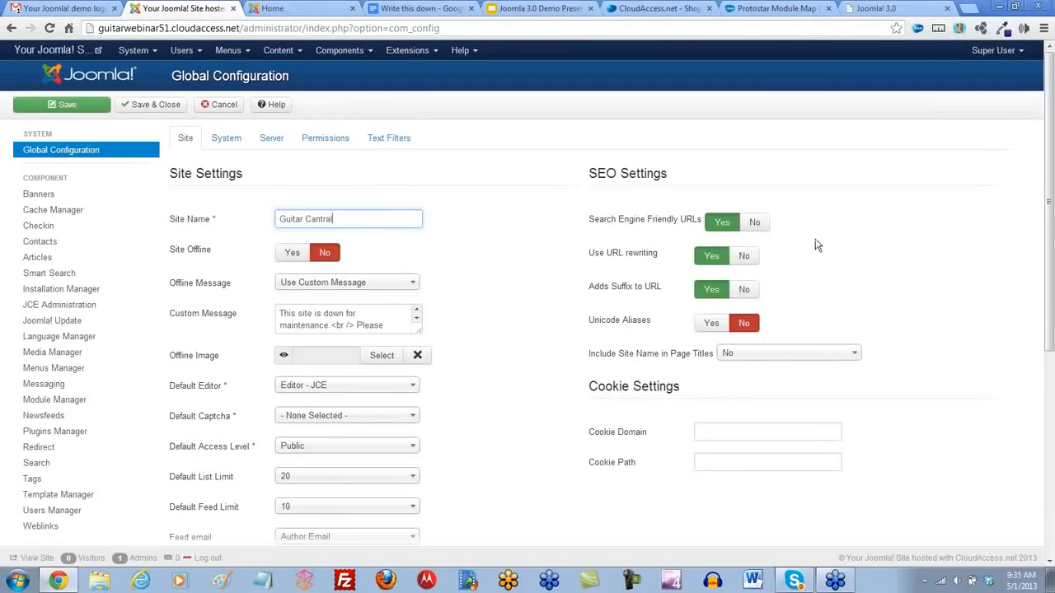
pyautogui.scroll(-5, 536, 330)
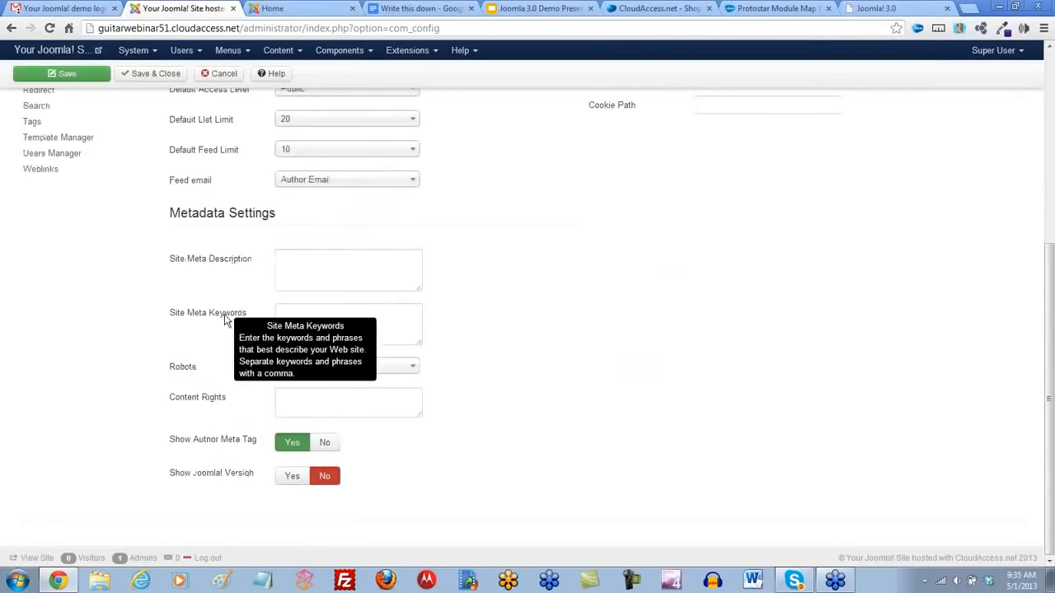
pyautogui.scroll(5, 484, 340)
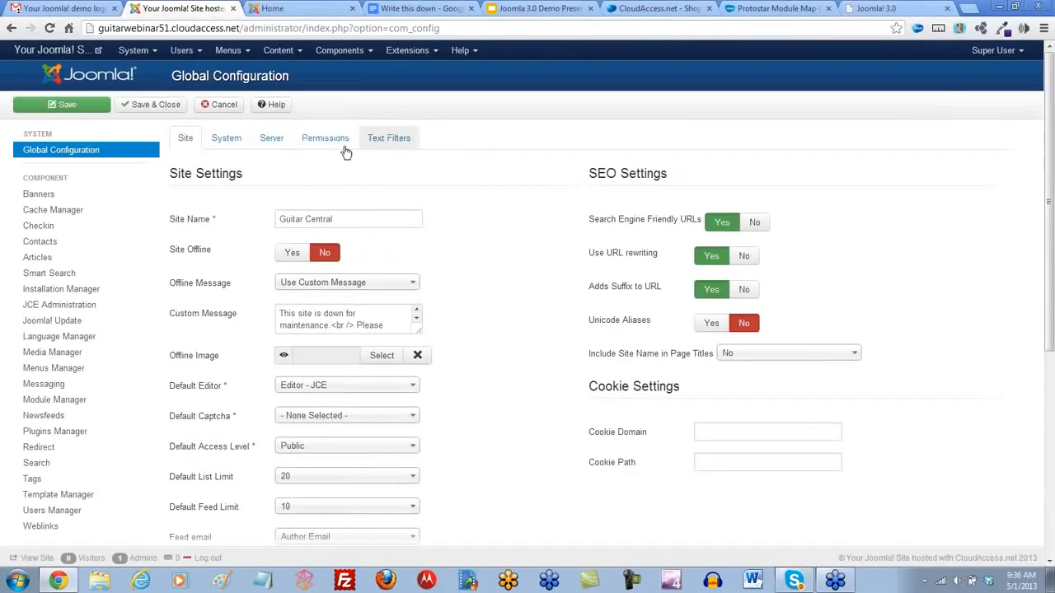
pyautogui.click(139, 113)
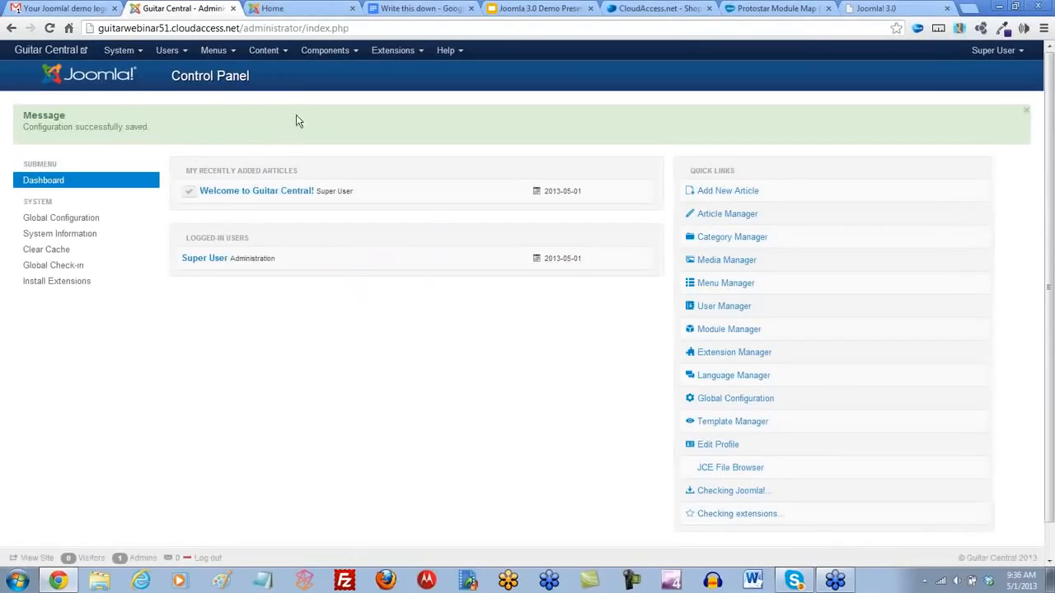
# - Open the Welcome to Guitar Central! article and highlight the last line of its text in yellow
pyautogui.click(250, 196)
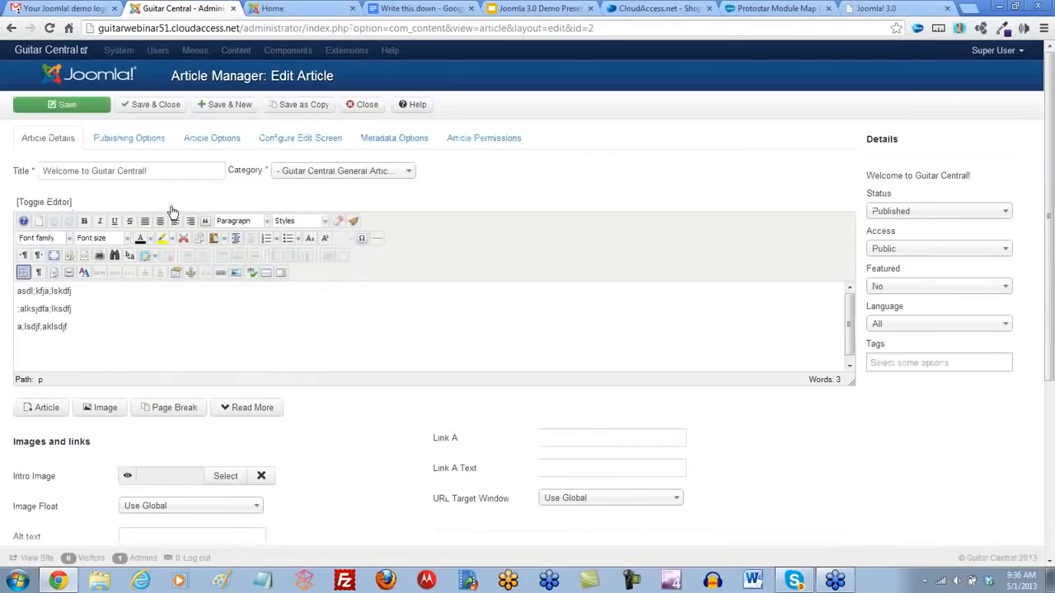
pyautogui.moveTo(75, 327); pyautogui.dragTo(2, 329)
pyautogui.click(162, 238)
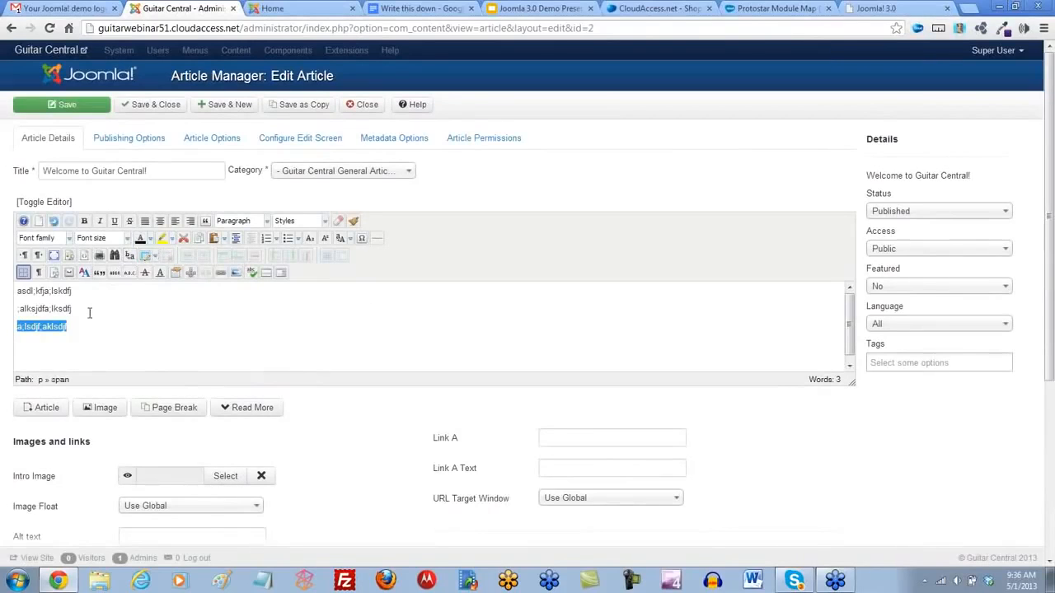
# - Set the second line's font size to 24pt and format the first line as Heading 3
pyautogui.moveTo(89, 311); pyautogui.dragTo(5, 317)
pyautogui.click(128, 238)
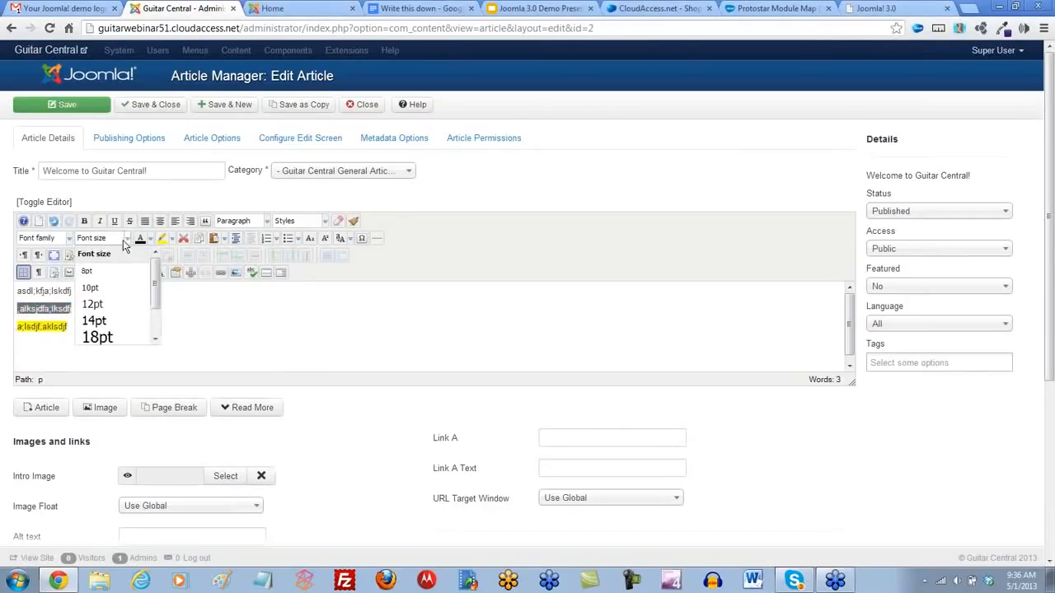
pyautogui.click(94, 351)
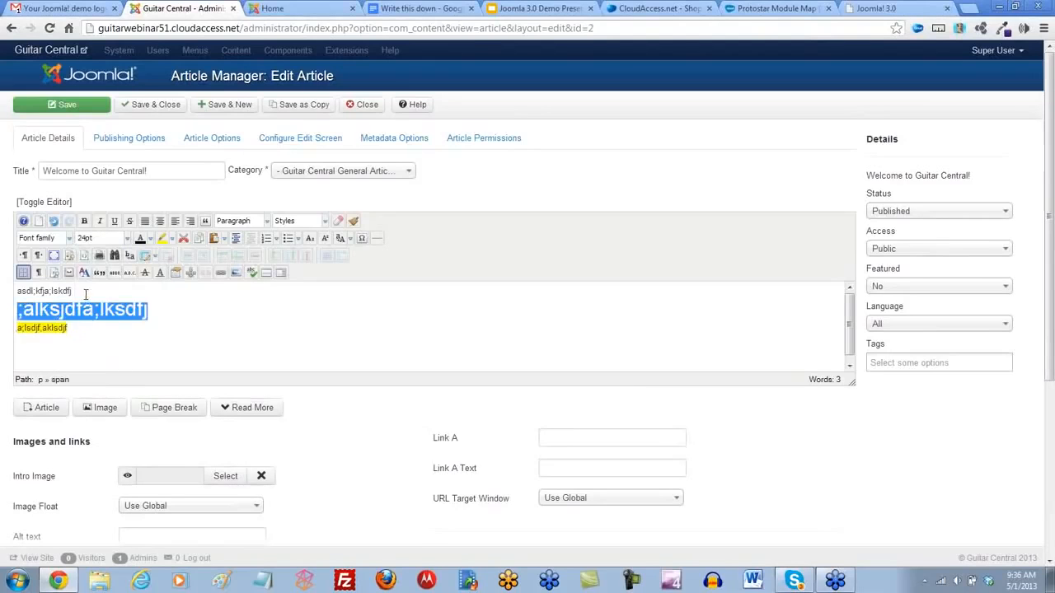
pyautogui.moveTo(85, 293); pyautogui.dragTo(5, 299)
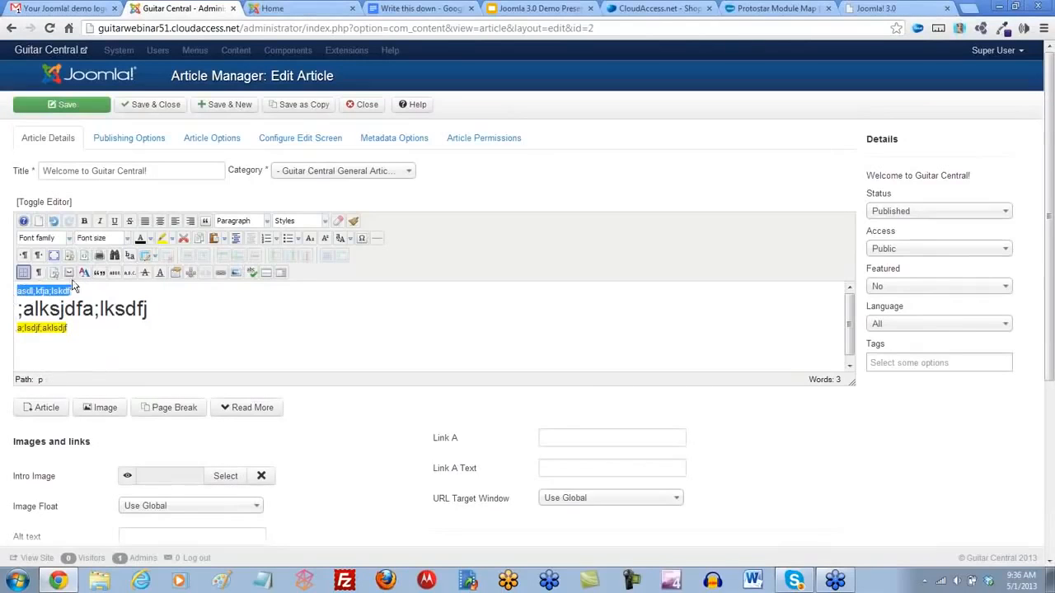
pyautogui.click(268, 222)
pyautogui.scroll(-3, 244, 272)
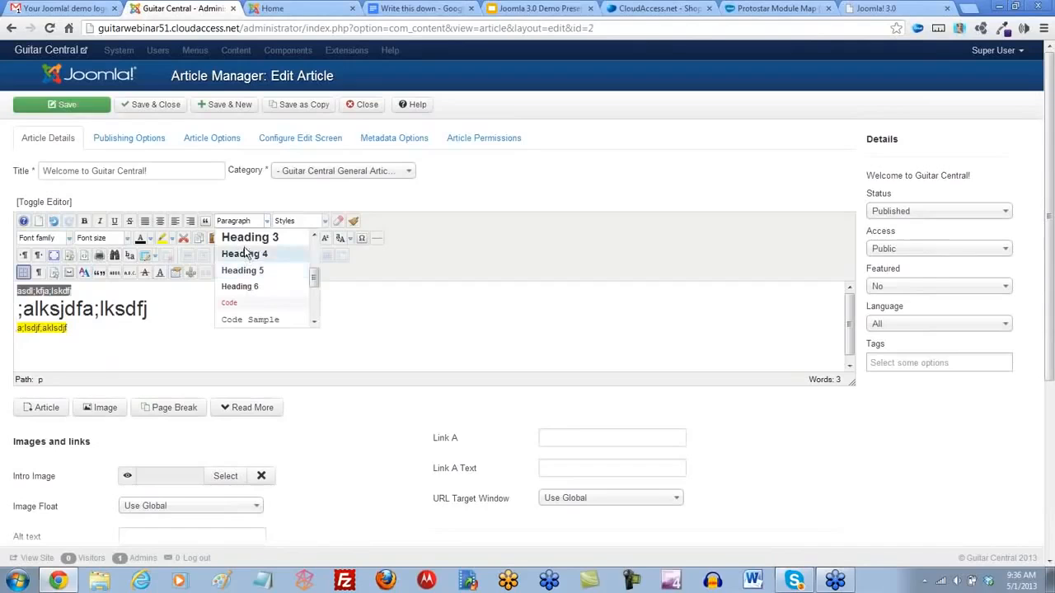
pyautogui.click(245, 254)
pyautogui.click(220, 308)
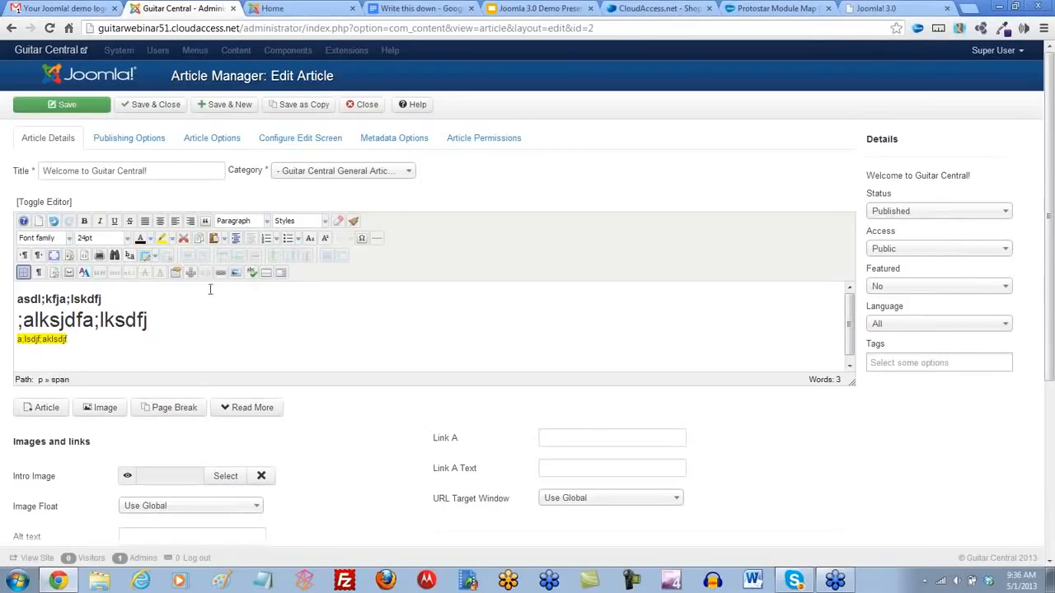
# - Toggle the article editor off and on, view the text's HTML source, and return to the visual editor
pyautogui.click(40, 206)
pyautogui.click(40, 206)
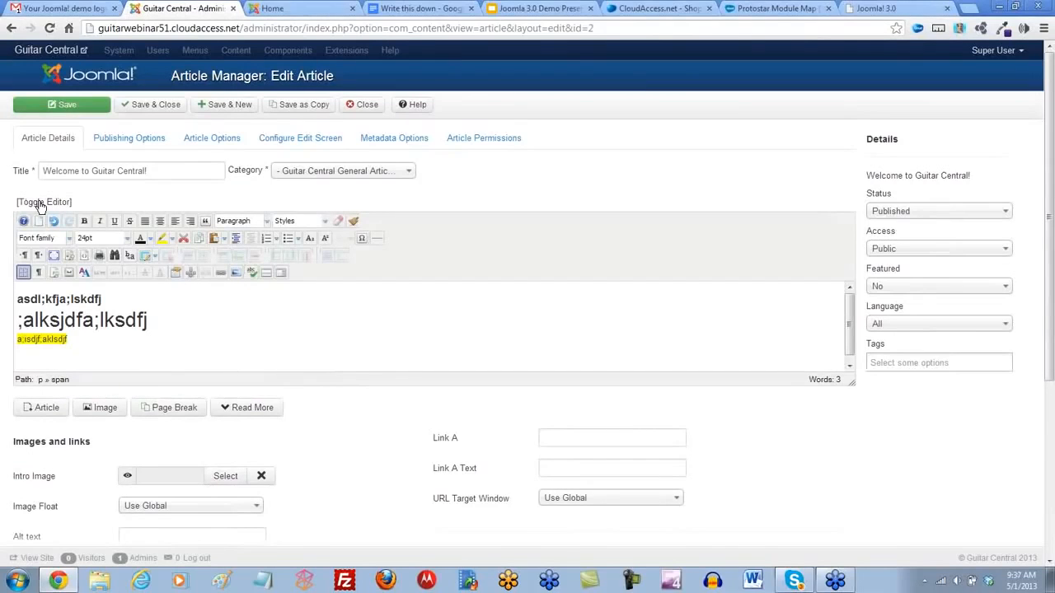
pyautogui.click(85, 257)
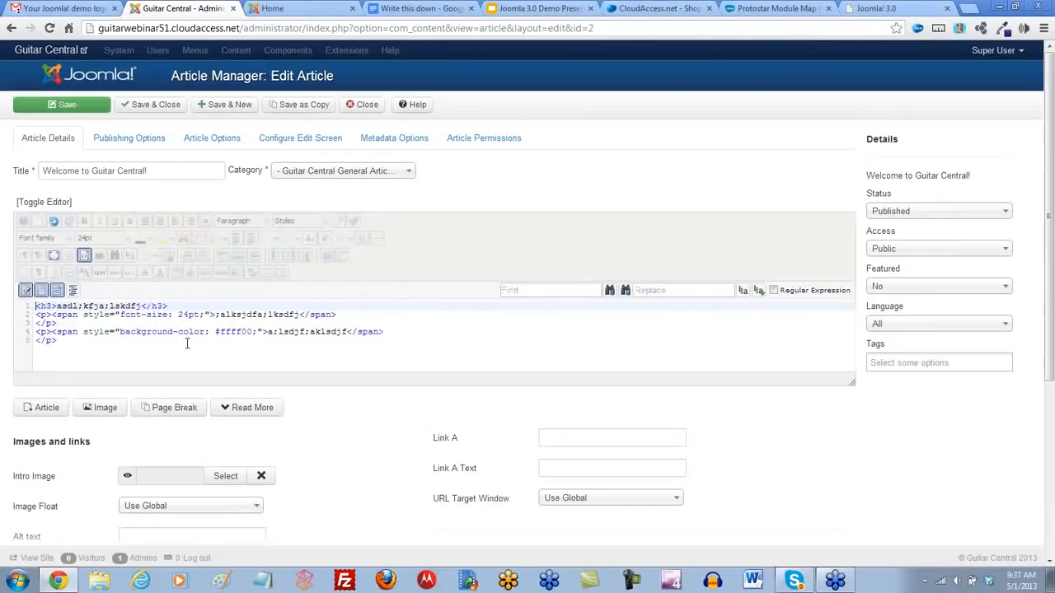
pyautogui.click(83, 256)
pyautogui.click(83, 256)
pyautogui.click(84, 256)
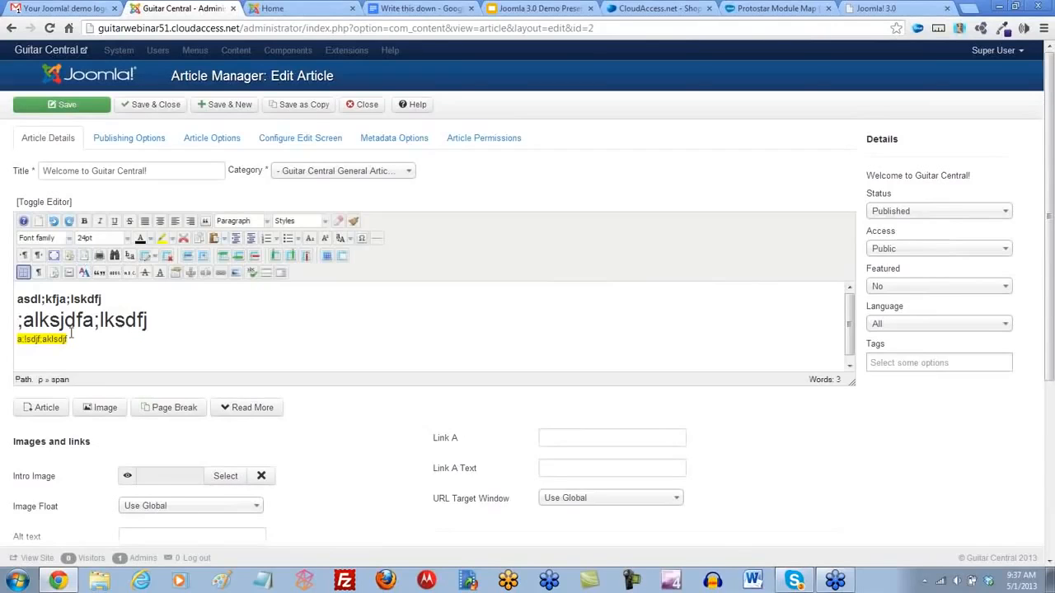
# - Delete all three lines of text from the article body
pyautogui.moveTo(82, 345); pyautogui.dragTo(1, 288)
pyautogui.press('BackSpace')
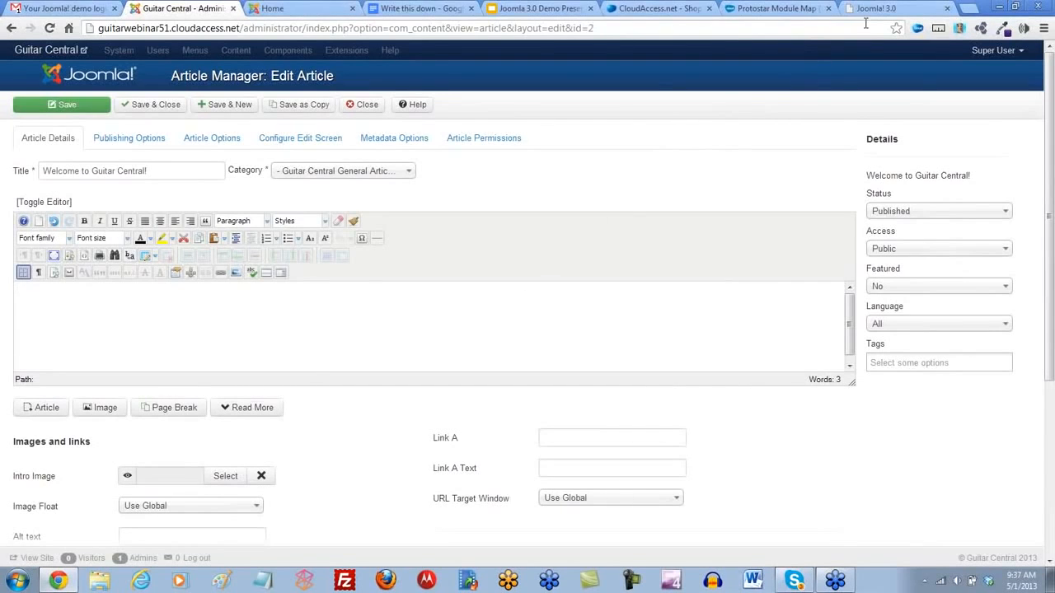
# - Search the web for "lorem ipsum" in the JCE download tab and open the lipsum.com site
pyautogui.click(875, 8)
pyautogui.click(246, 28)
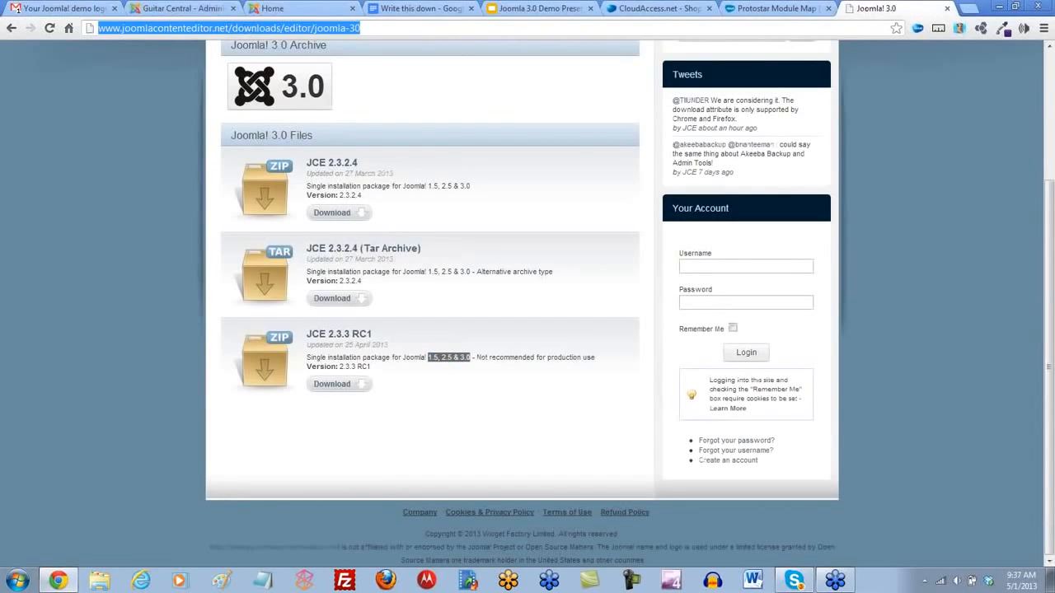
pyautogui.write('lorem ipsum')
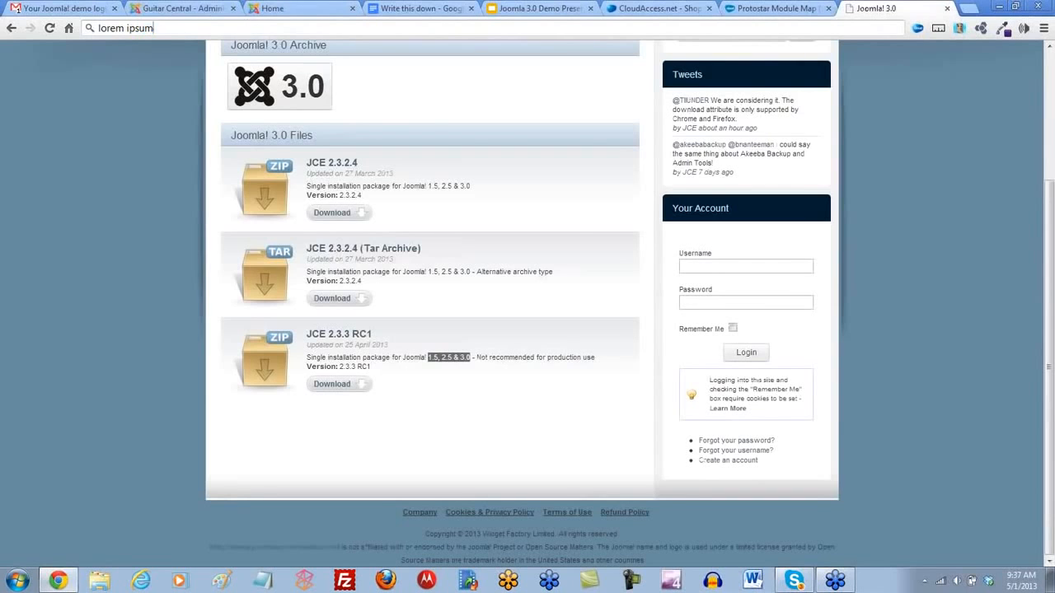
pyautogui.press('Return')
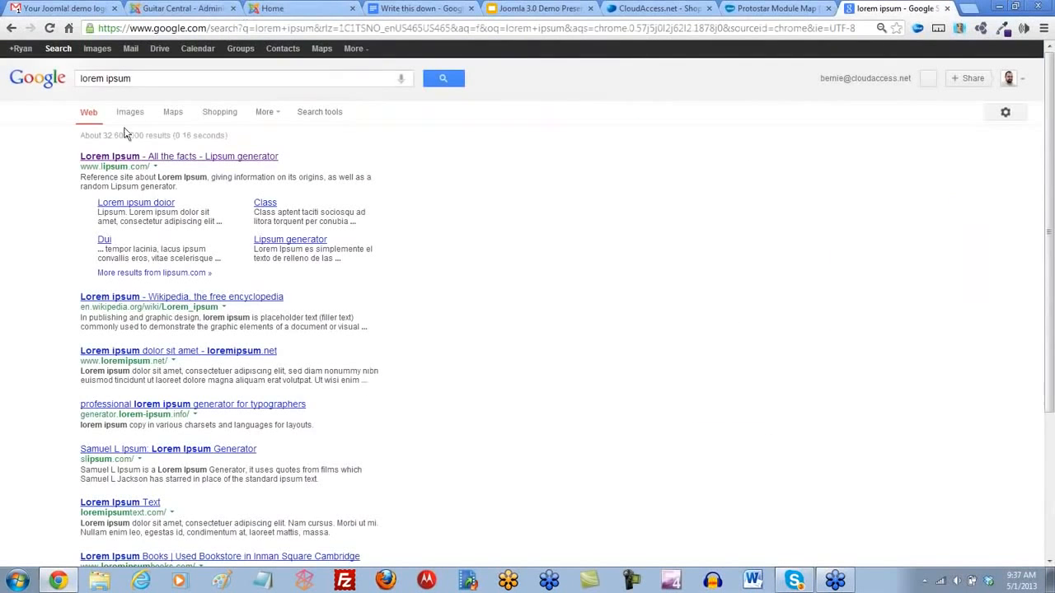
pyautogui.click(110, 157)
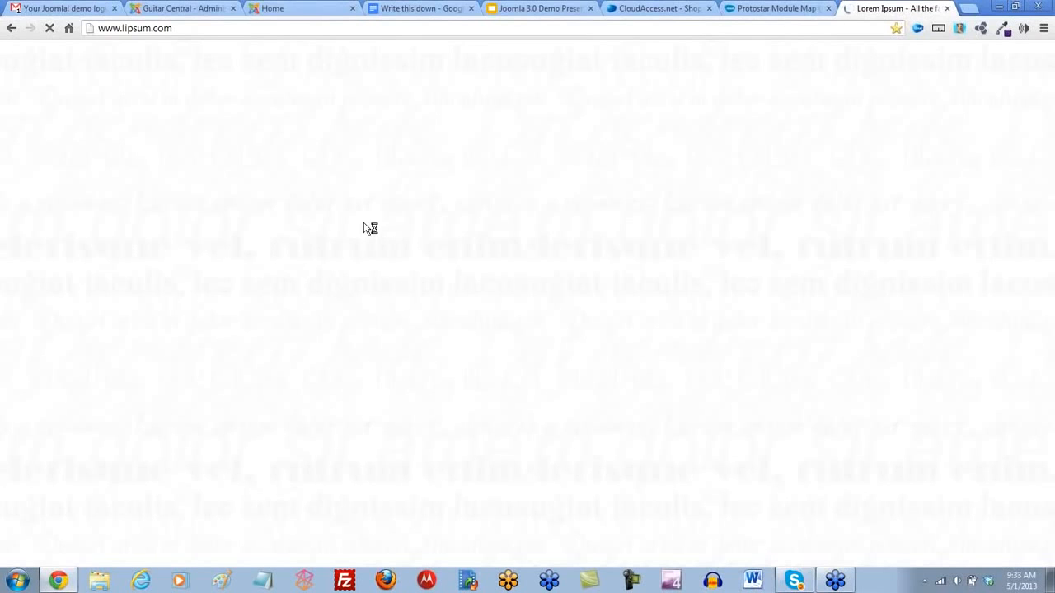
# - Copy the standard Lorem Ipsum passage used since the 1500s, including its heading
pyautogui.scroll(-4, 341, 369)
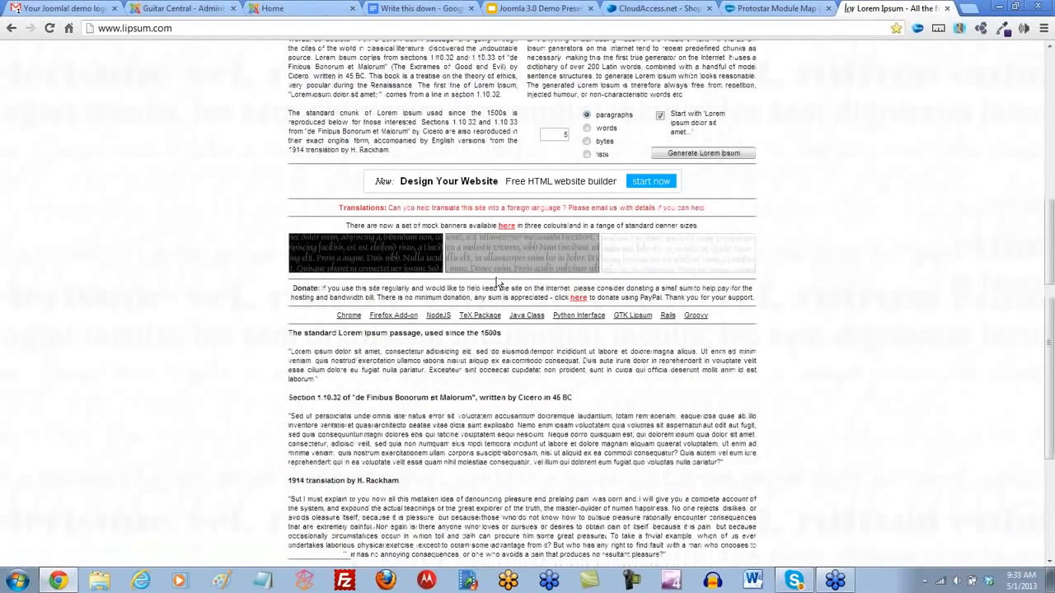
pyautogui.moveTo(323, 381); pyautogui.dragTo(273, 332)
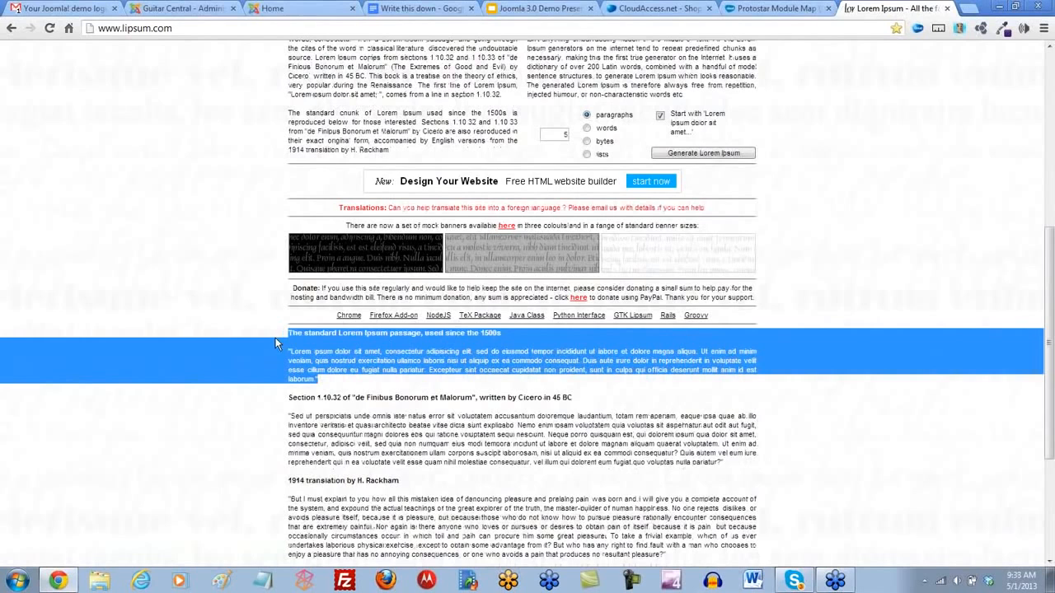
pyautogui.click(356, 368)
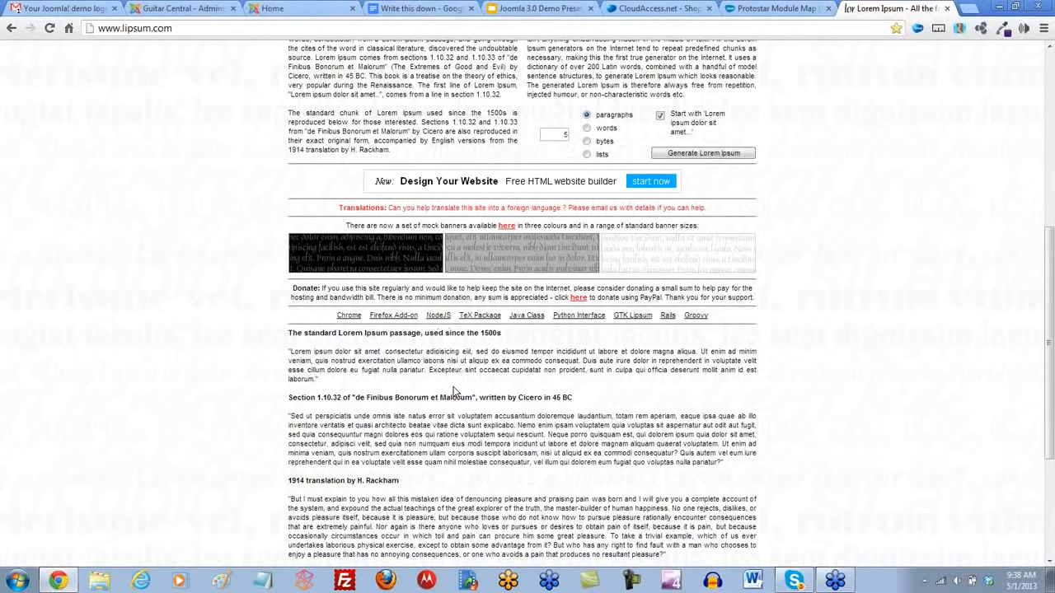
# - Return to the Welcome to Guitar Central! article and paste the copied Lorem Ipsum passage into its body as plain text
pyautogui.click(183, 10)
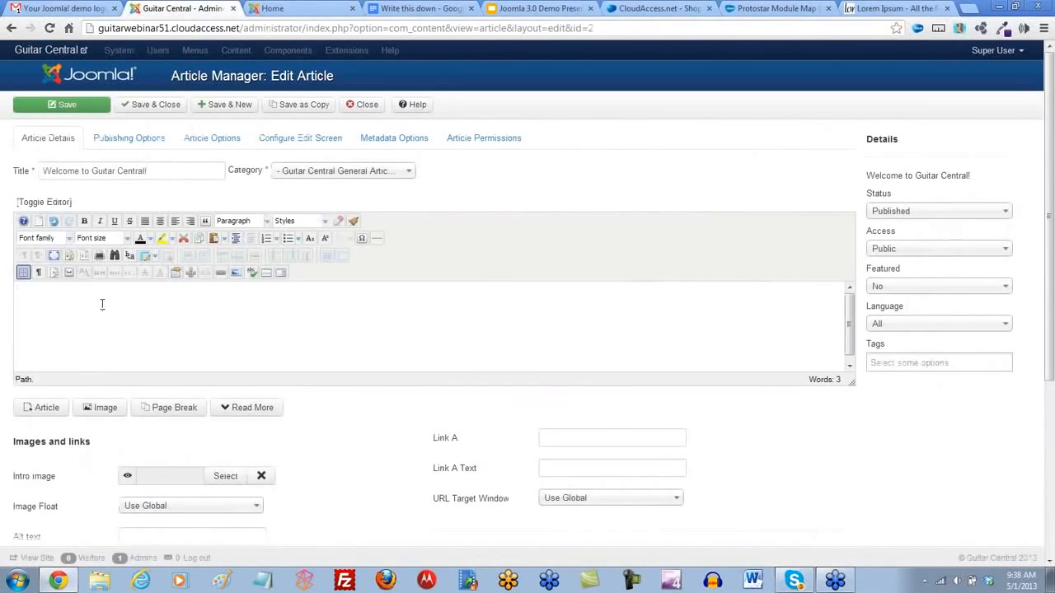
pyautogui.click(109, 305)
pyautogui.click(220, 239)
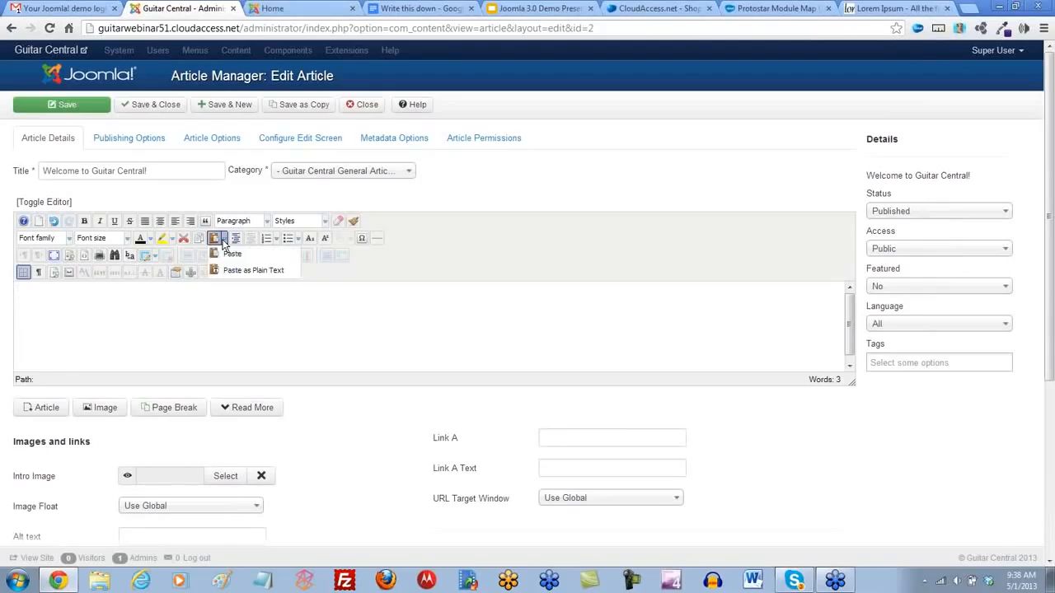
pyautogui.click(262, 272)
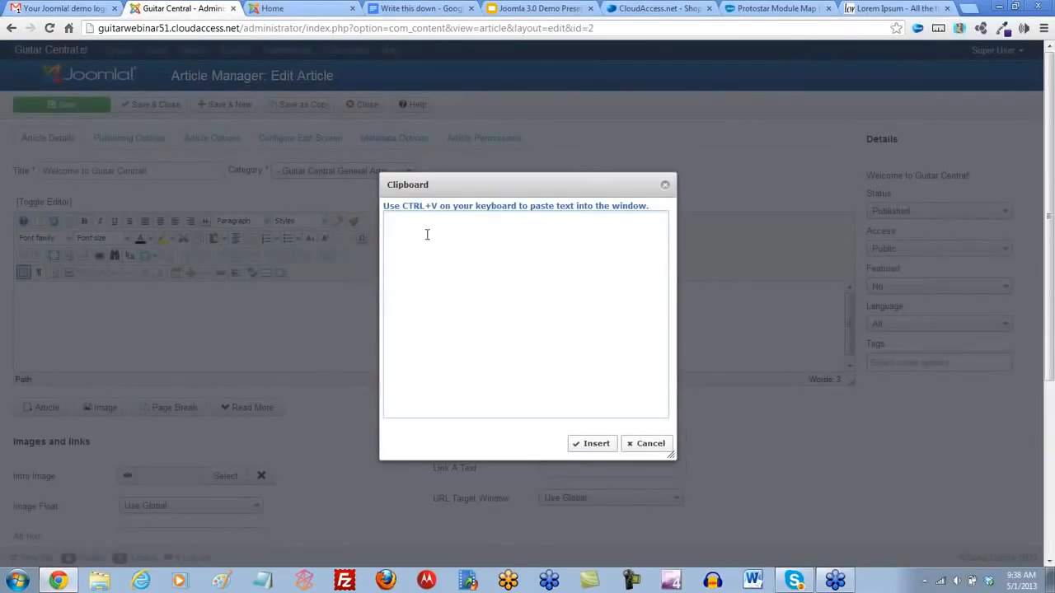
pyautogui.write('The standard Lorem Ipsum passage, used since the 1500s  "Lorem ipsum dolor sit amet, consectetur adipisicing elit, sed do eiusmod tempor incididunt ut labore et dolore magna aliqua. Ut enim ad minim veniam, quis nostrud exercitation ullamco laboris nisi ut aliquip ex ea commodo consequat. Duis aute irure dolor in reprehenderit in voluptate velit esse cillum dolore eu fugiat nulla pariatur. Excepteur sint occaecat cupidatat non proident, sunt in culpa qui officia deserunt mollit anim id est laborum."')
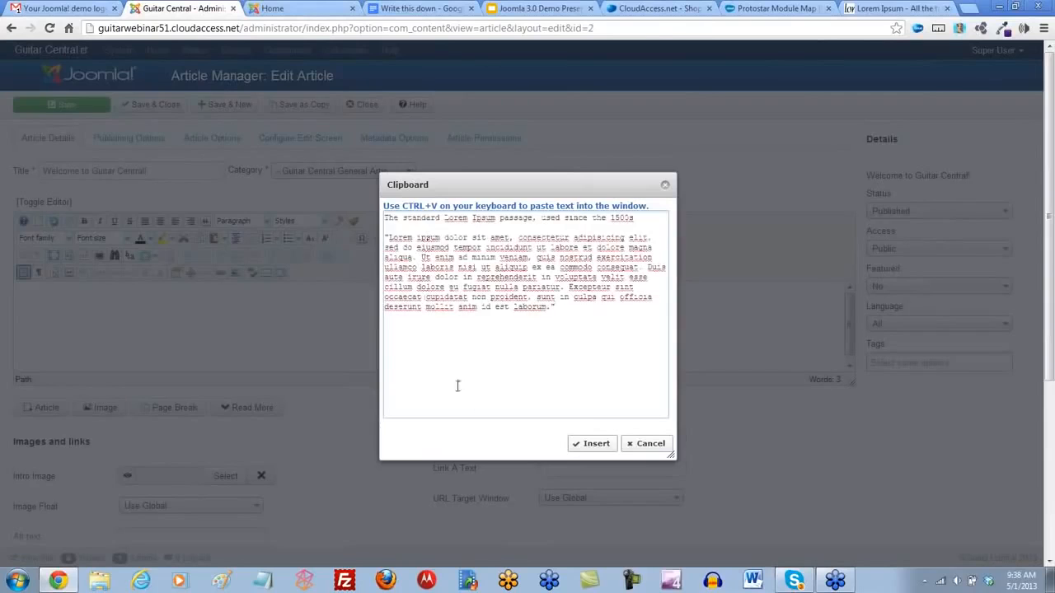
pyautogui.click(579, 445)
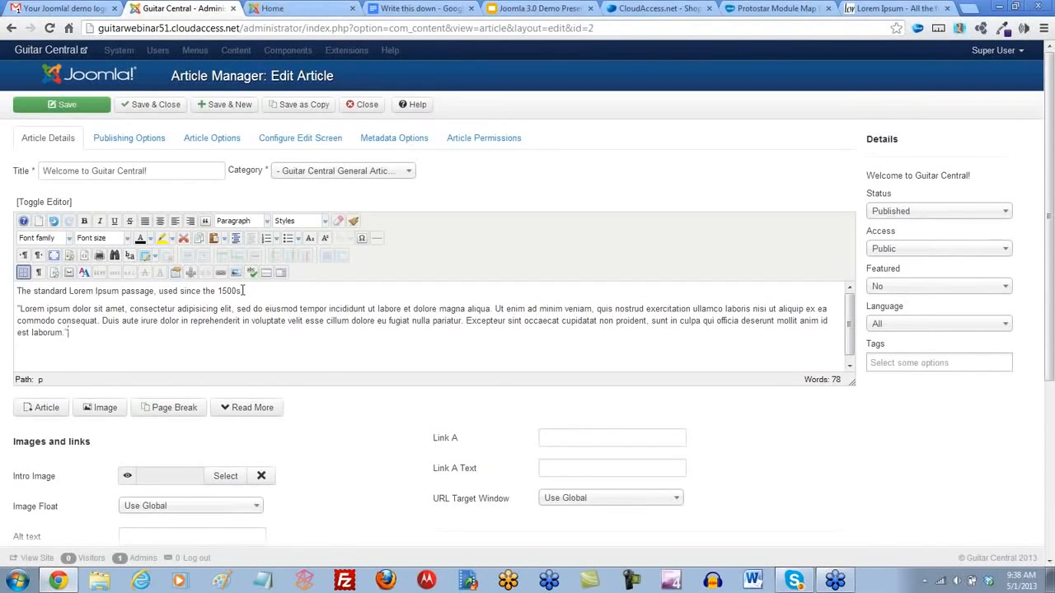
# - Format the line "The standard Lorem Ipsum passage, used since the 1500s" as Heading 2
pyautogui.moveTo(242, 291); pyautogui.dragTo(17, 291)
pyautogui.click(266, 221)
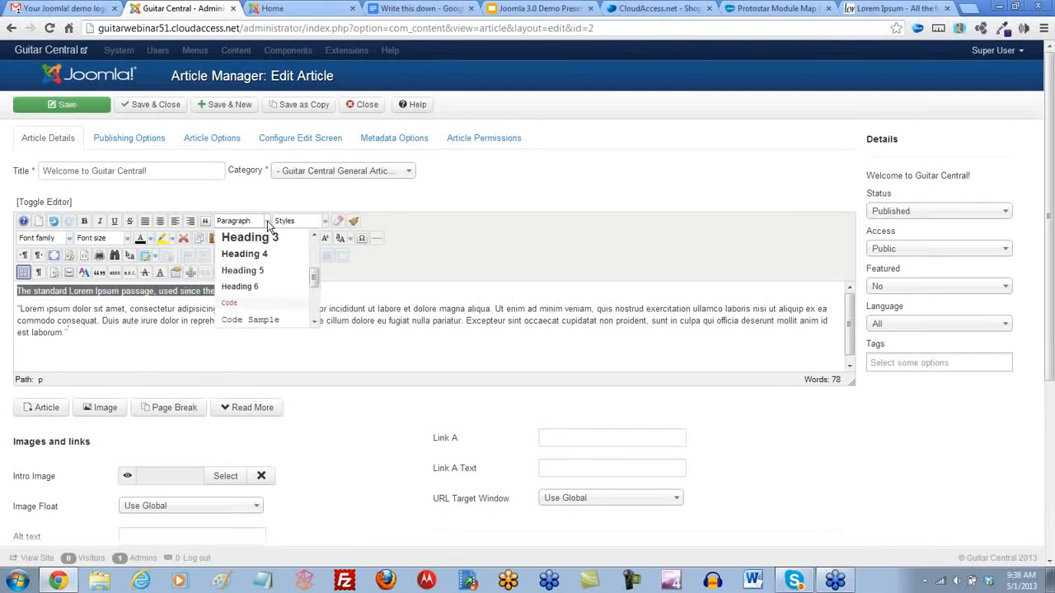
pyautogui.scroll(2, 265, 254)
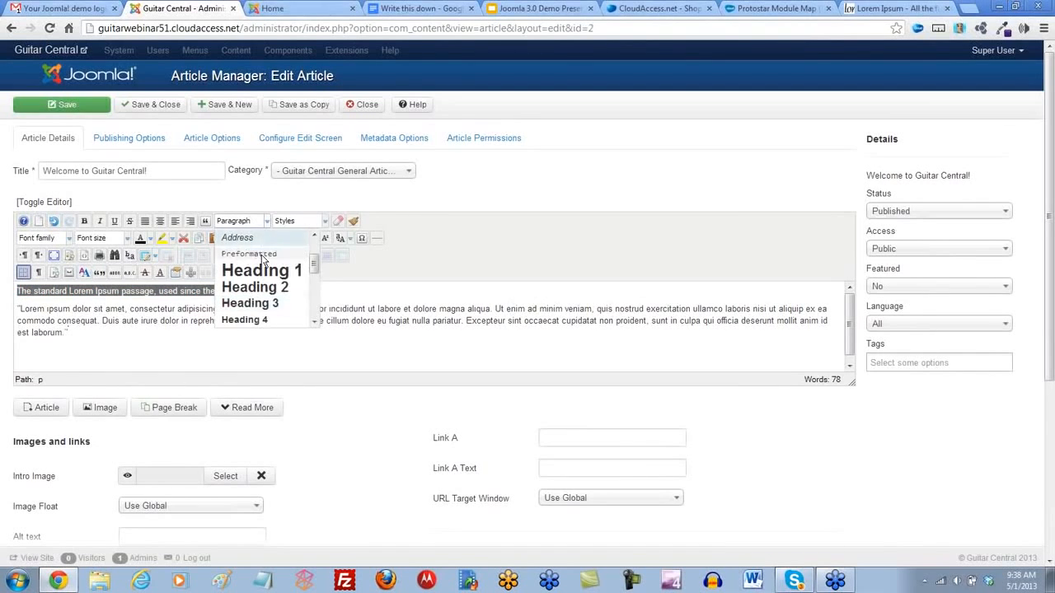
pyautogui.click(254, 288)
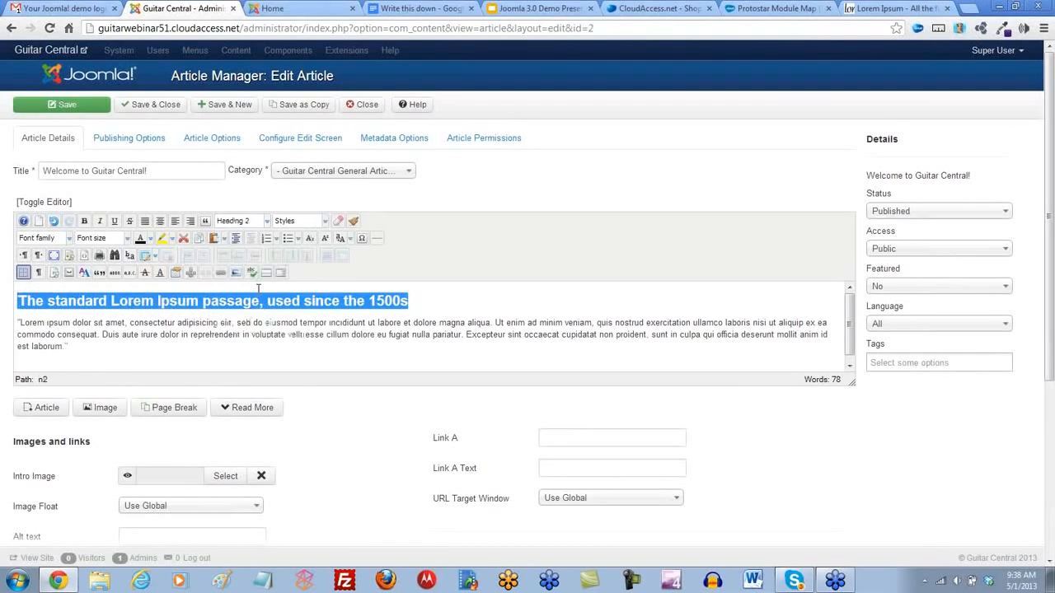
pyautogui.click(164, 346)
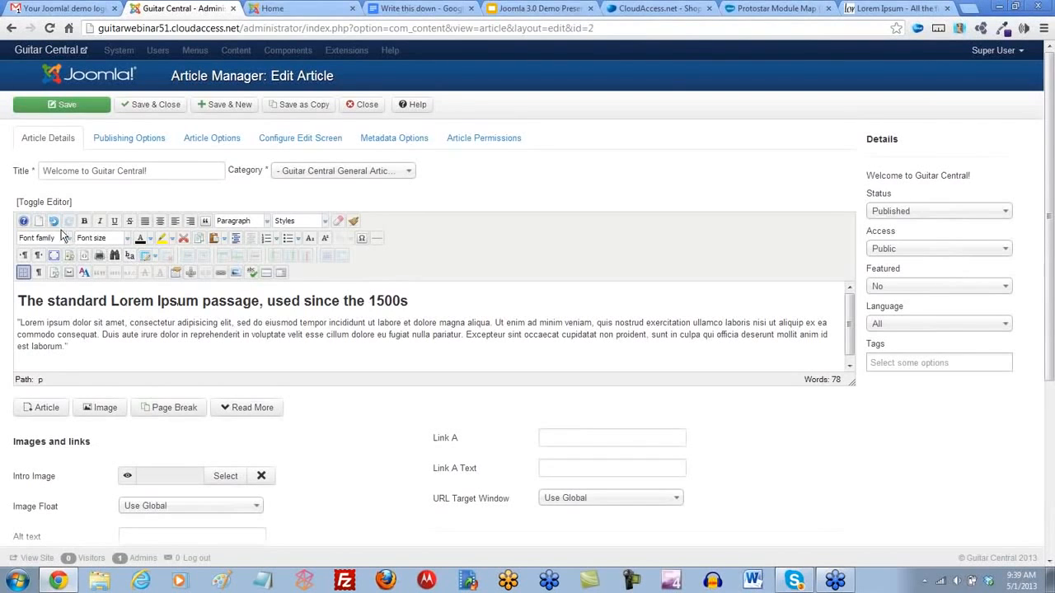
# - View the HTML source of the formatted heading and paragraph, and return to the visual editor
pyautogui.click(85, 256)
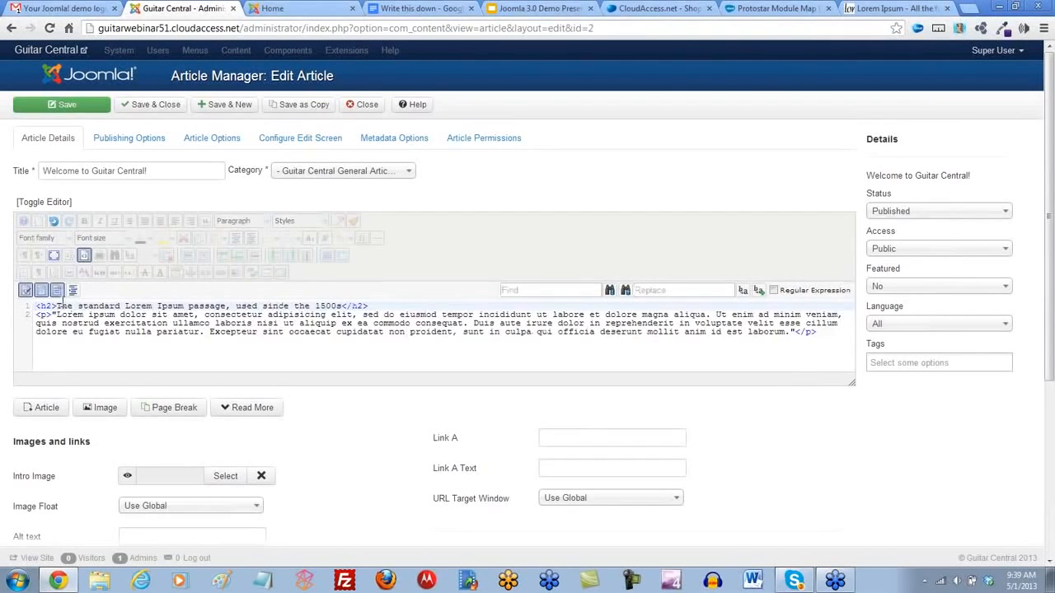
pyautogui.click(70, 346)
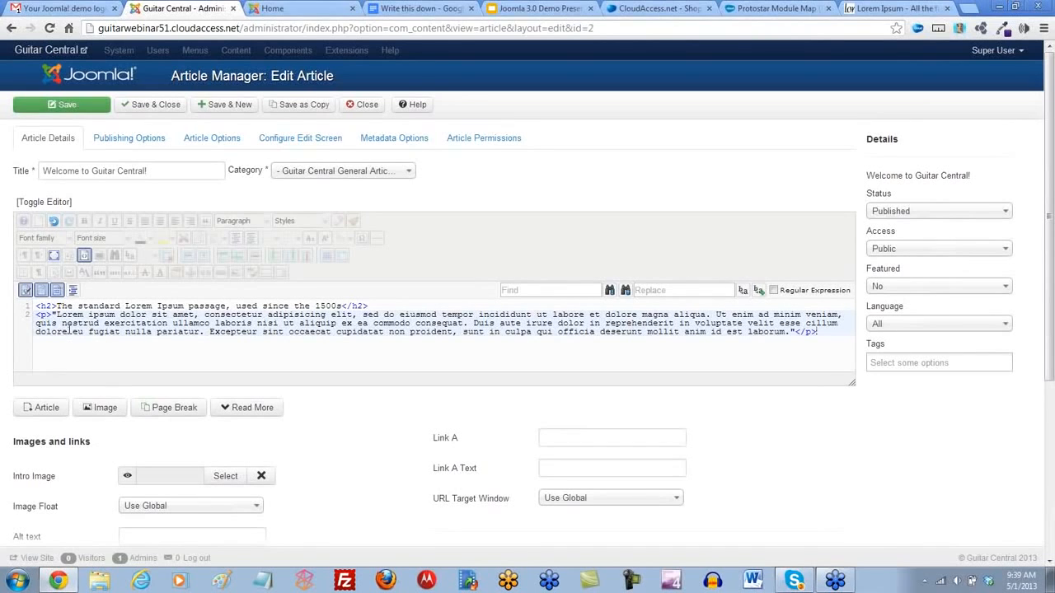
pyautogui.click(85, 257)
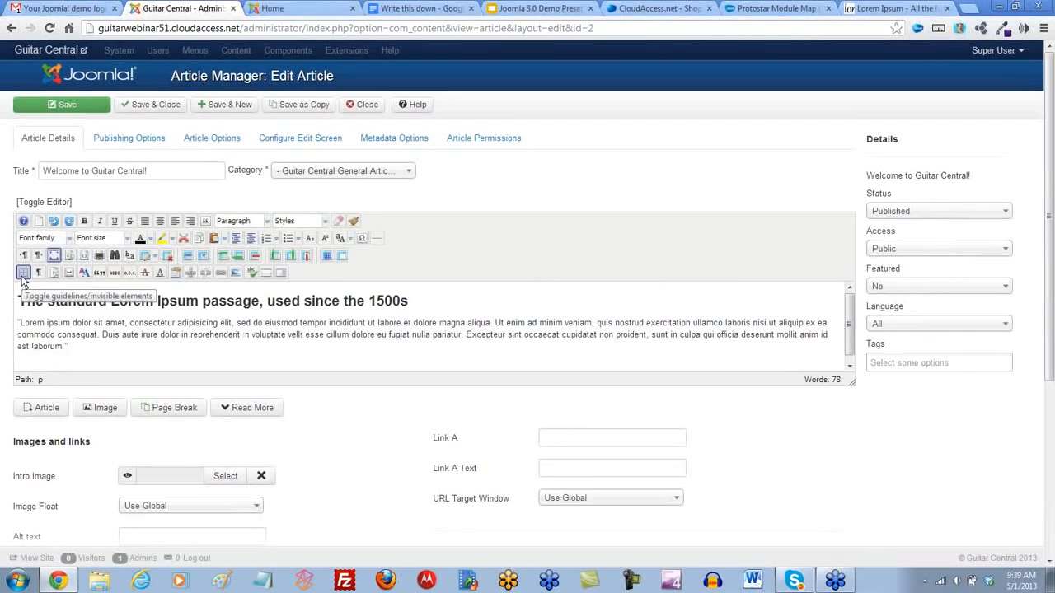
# - Place the cursor before the Lorem ipsum paragraph, look at Joomla's standard image picker below the editor, and close it without inserting anything
pyautogui.click(16, 323)
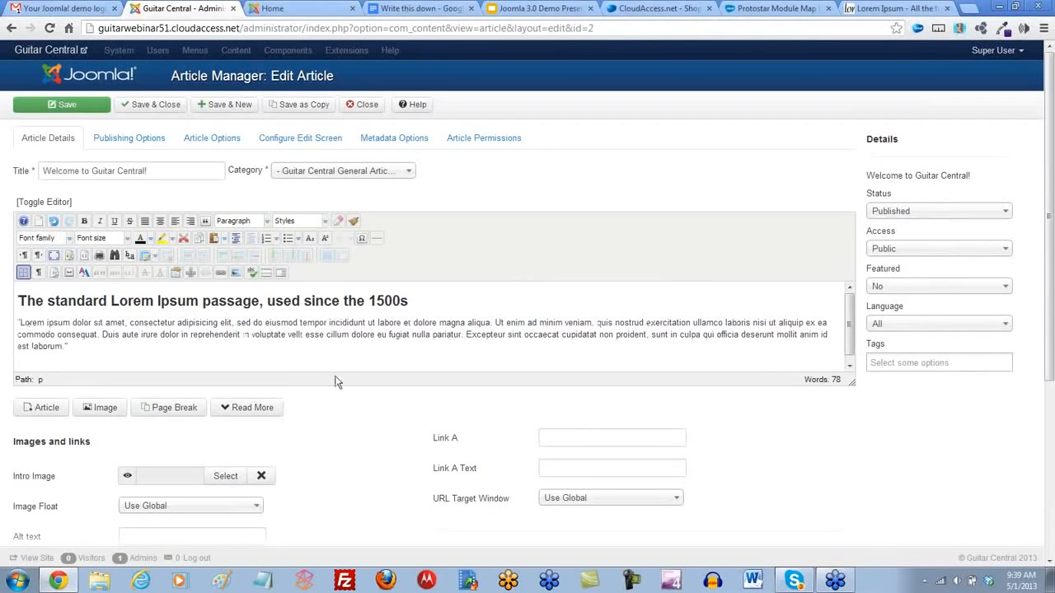
pyautogui.moveTo(1048, 290); pyautogui.dragTo(1050, 323)
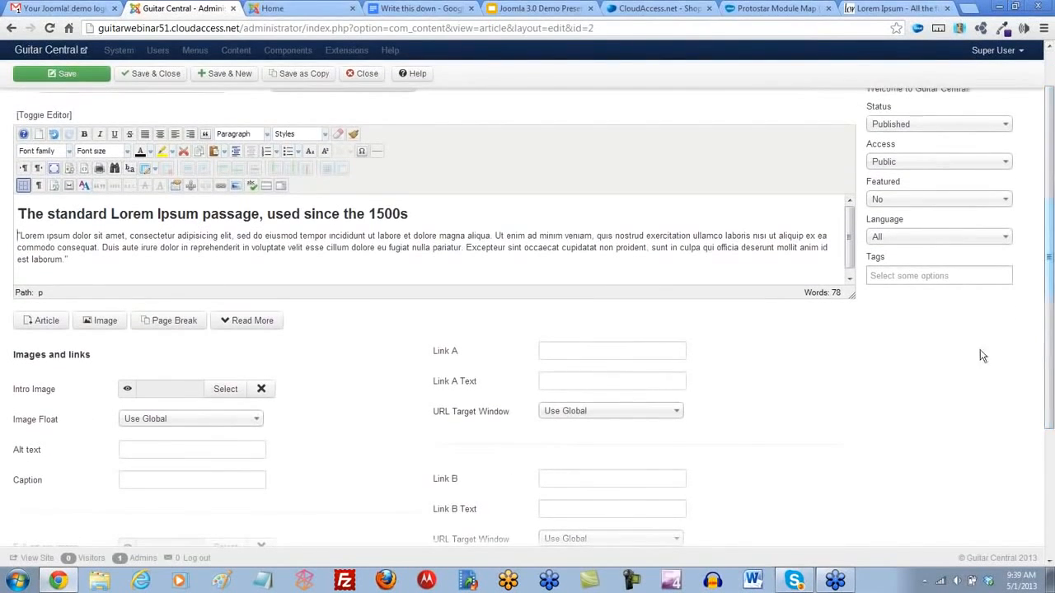
pyautogui.click(106, 326)
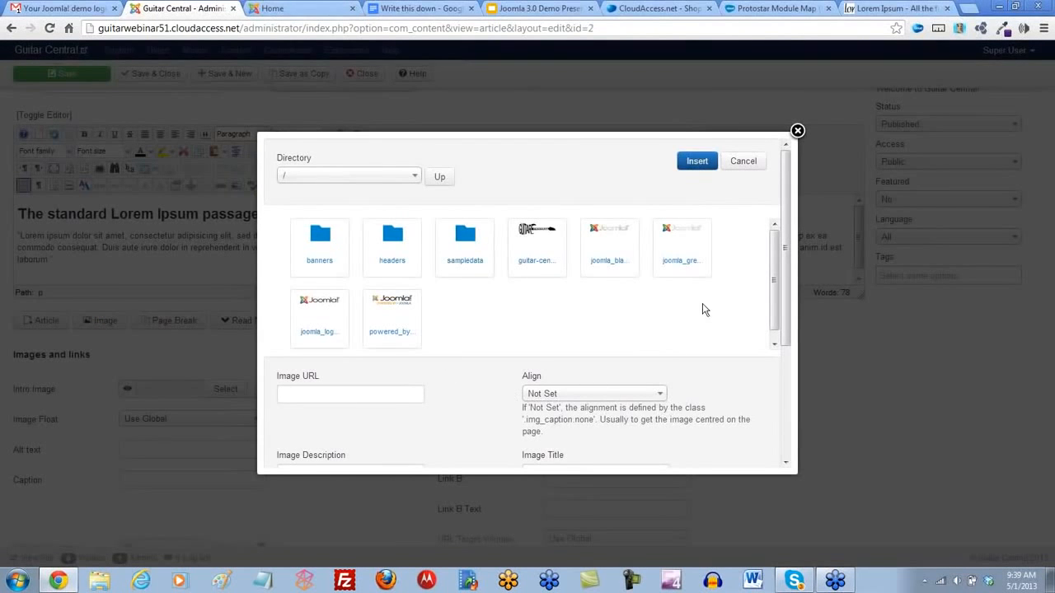
pyautogui.click(797, 131)
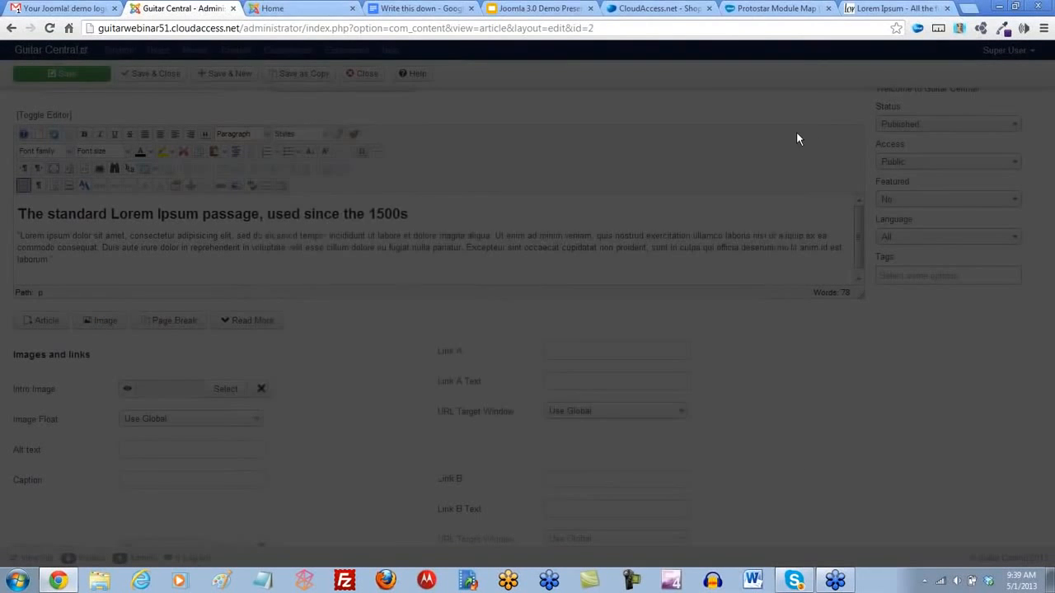
pyautogui.scroll(2, 235, 377)
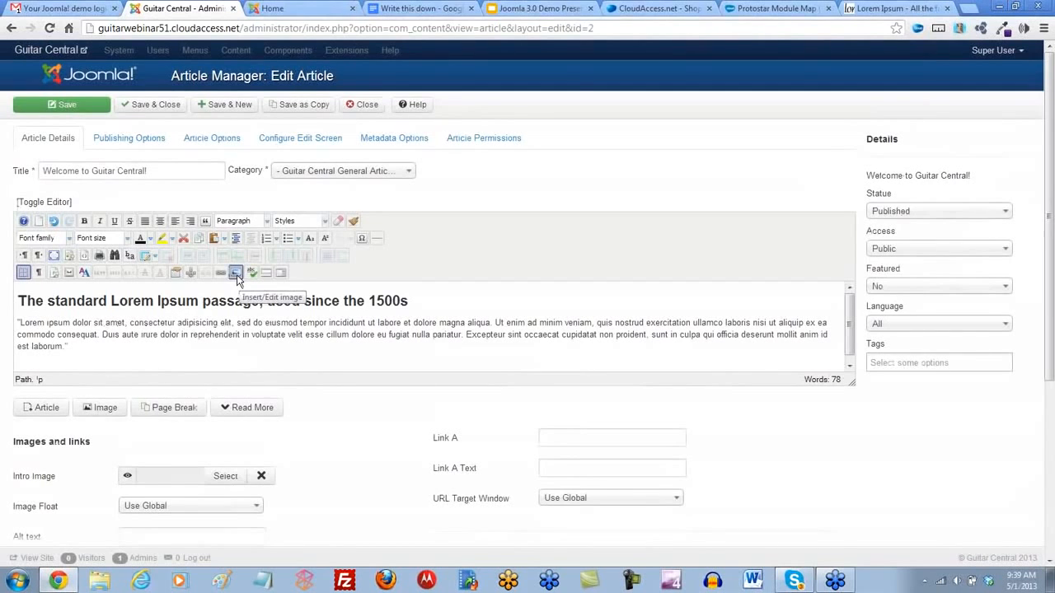
# - With the cursor before the Lorem ipsum paragraph, upload blackandwhite.jpg from Documents > Webinar Images > guitar through the JCE Image Manager
pyautogui.click(17, 324)
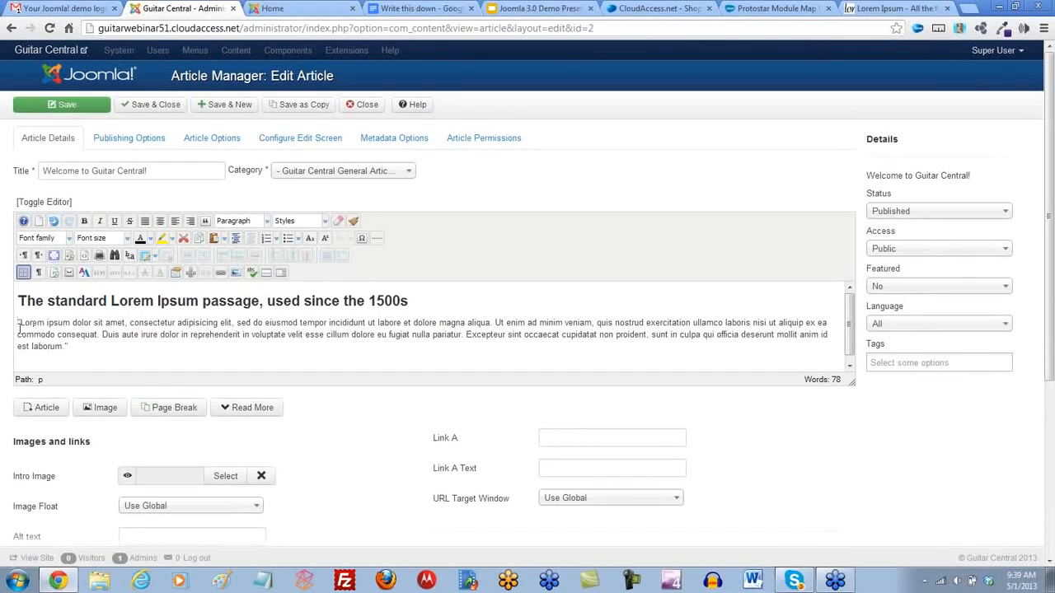
pyautogui.click(235, 275)
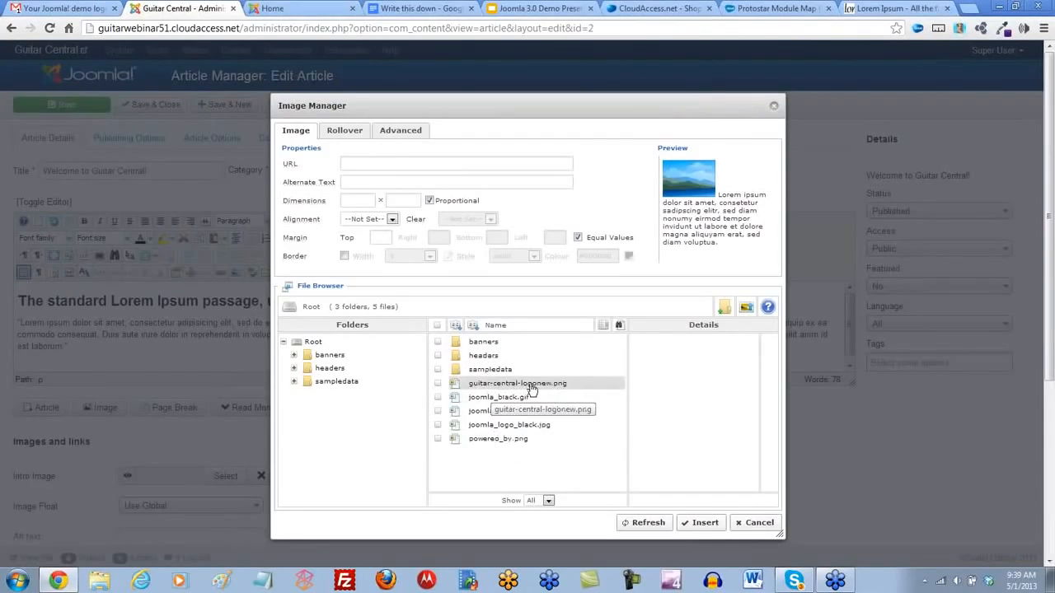
pyautogui.click(747, 311)
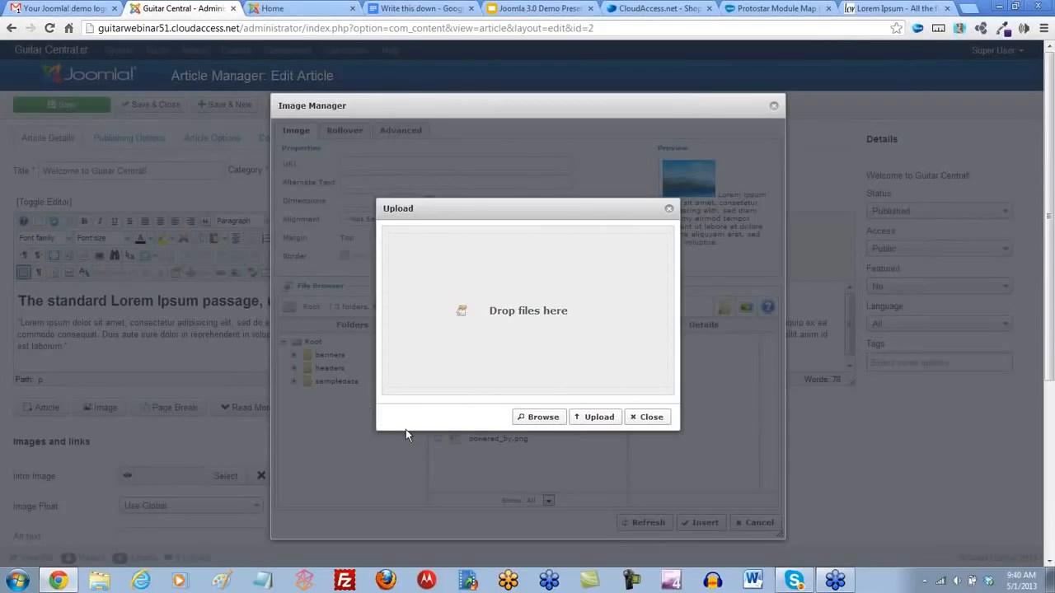
pyautogui.click(544, 417)
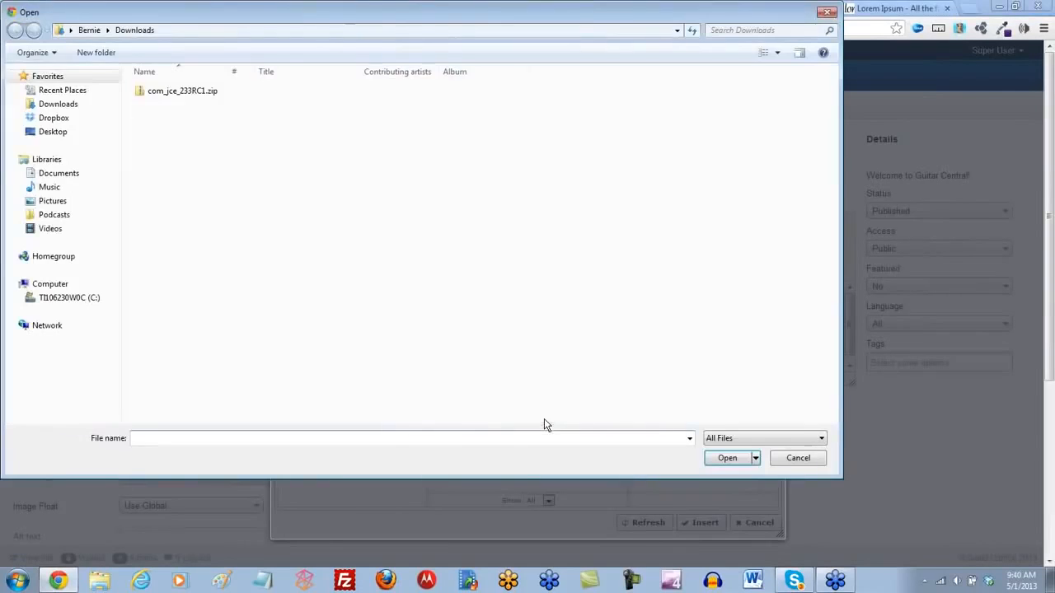
pyautogui.click(66, 172)
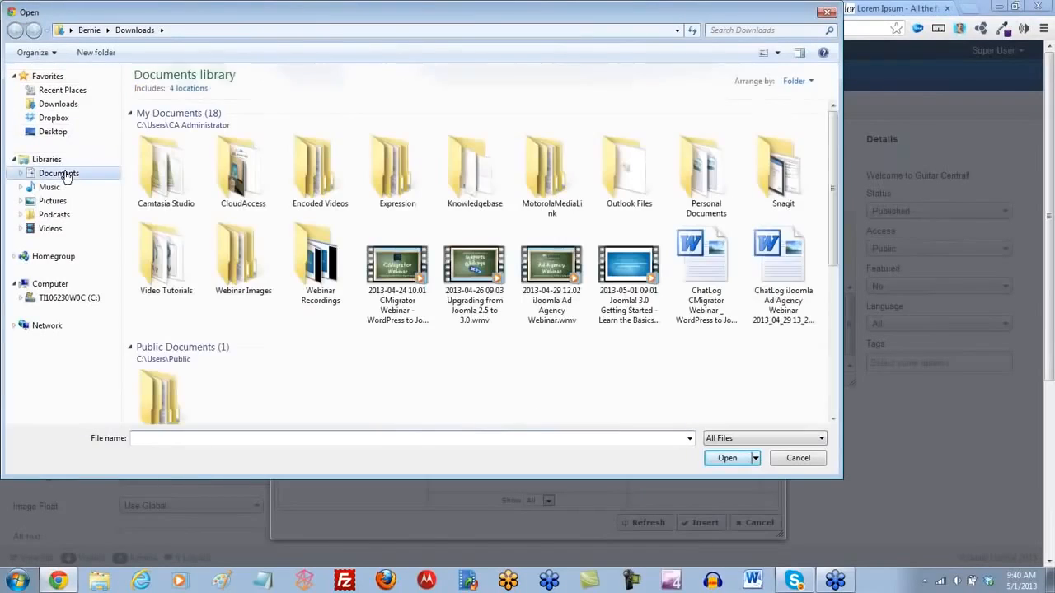
pyautogui.doubleClick(243, 255)
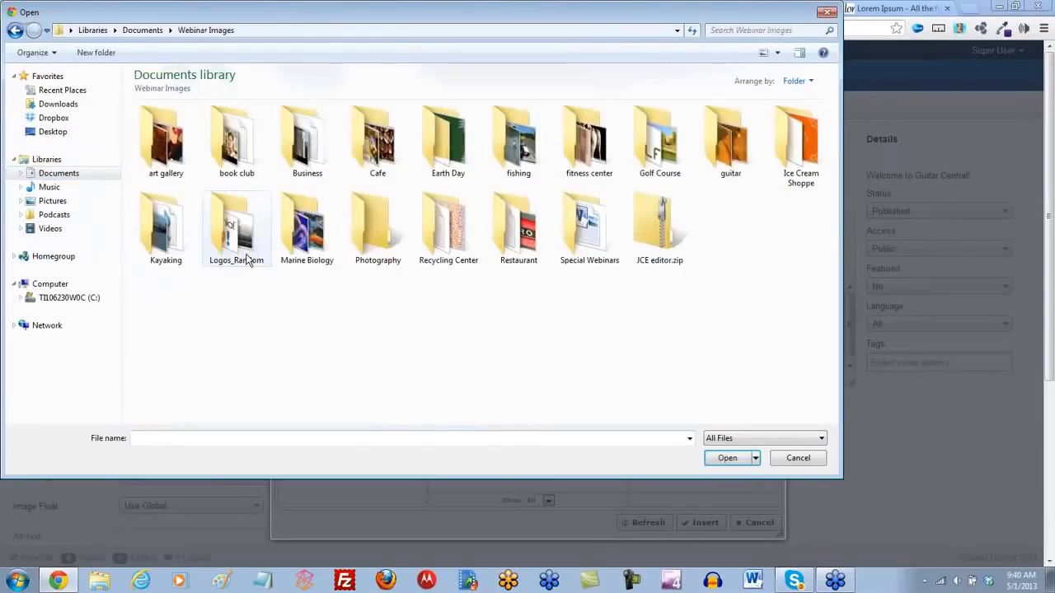
pyautogui.doubleClick(737, 147)
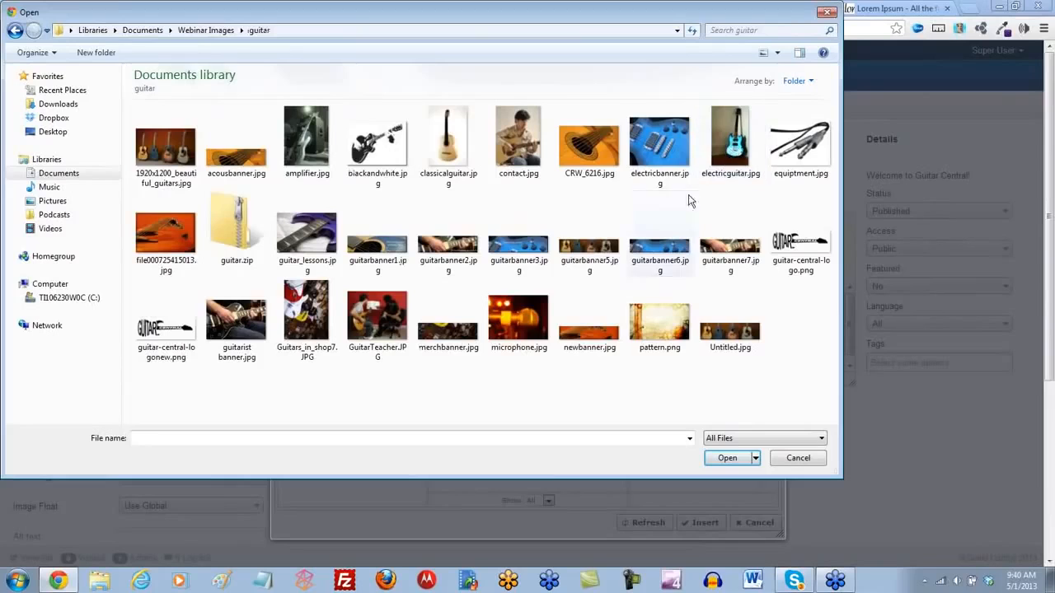
pyautogui.doubleClick(386, 148)
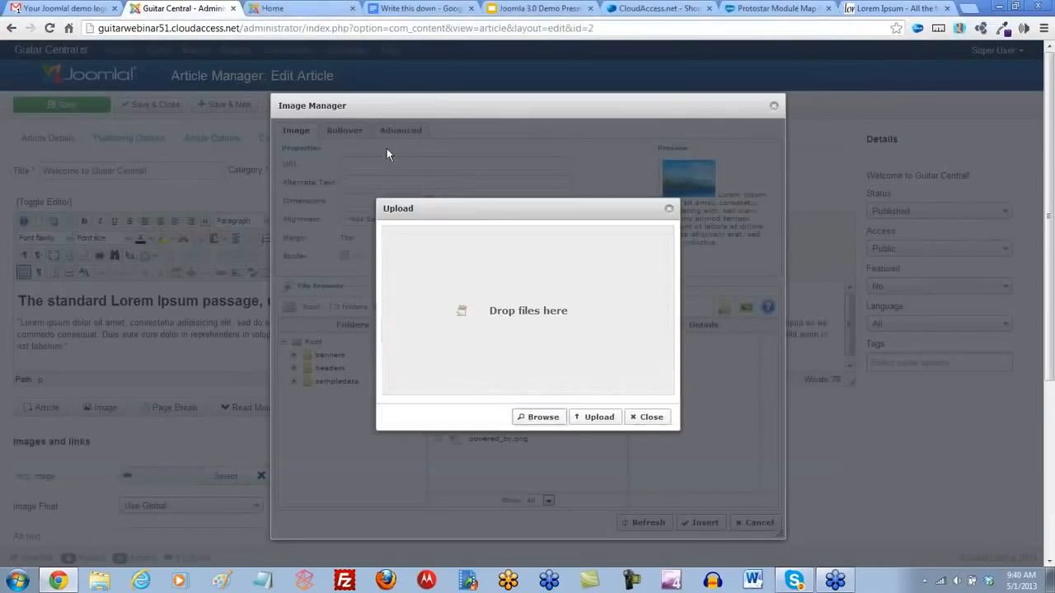
pyautogui.click(606, 417)
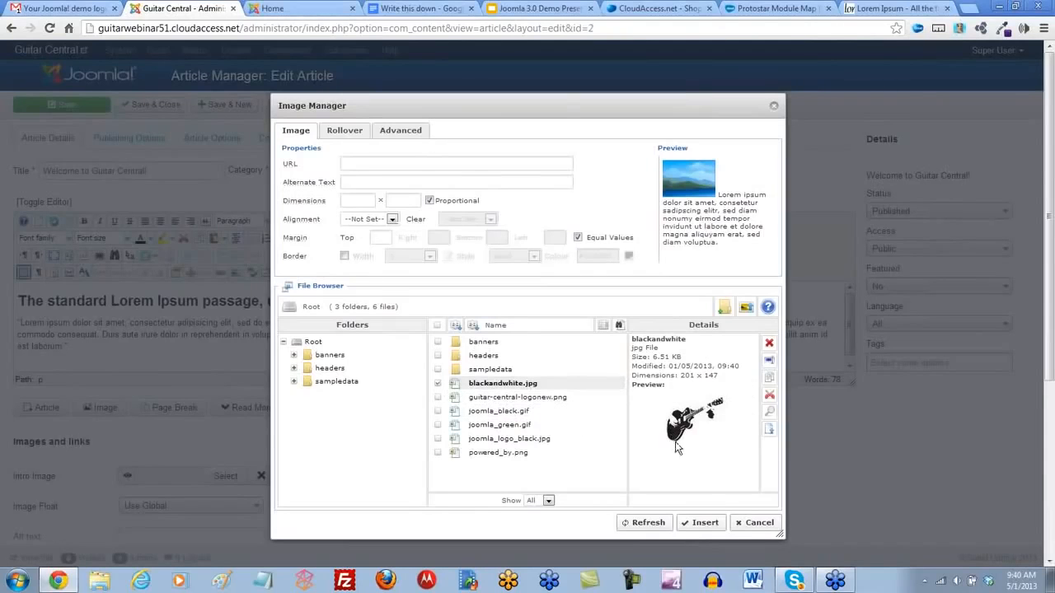
# - Insert blackandwhite.jpg at the start of the Lorem ipsum paragraph and save the article
pyautogui.click(705, 523)
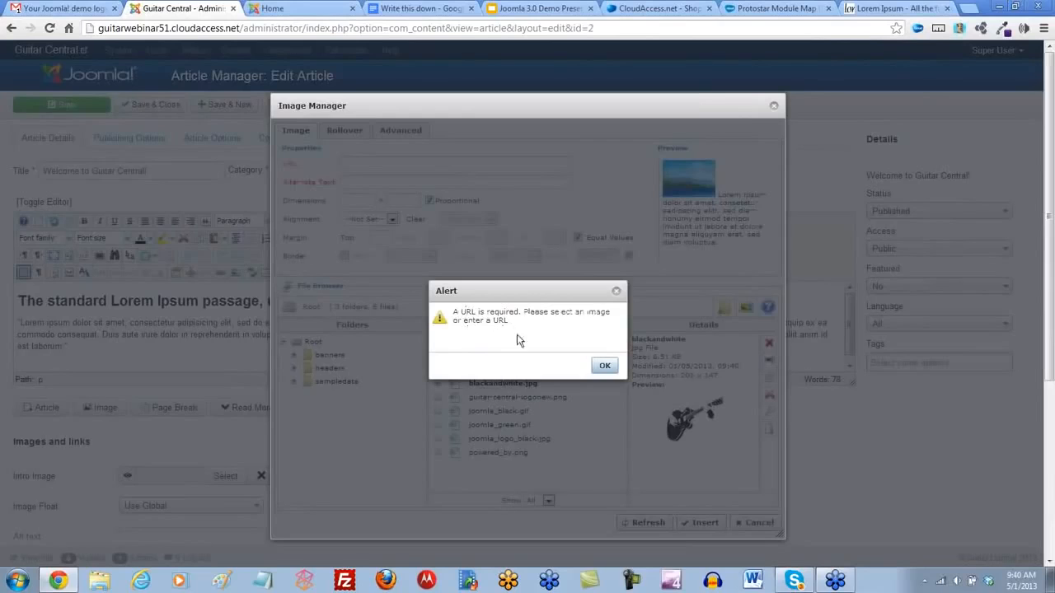
pyautogui.click(605, 367)
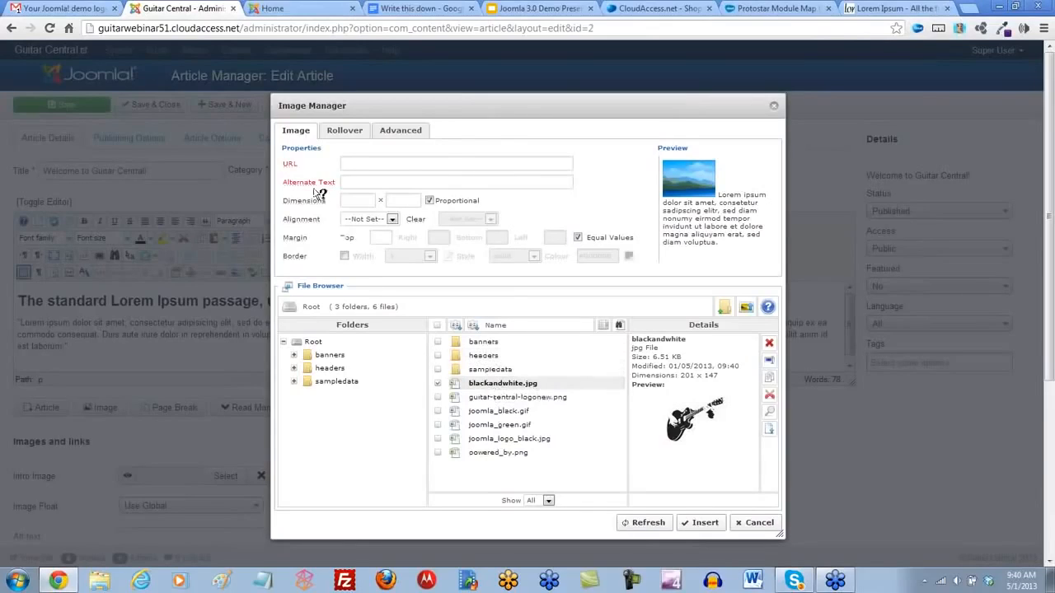
pyautogui.moveTo(290, 166)
pyautogui.click(504, 383)
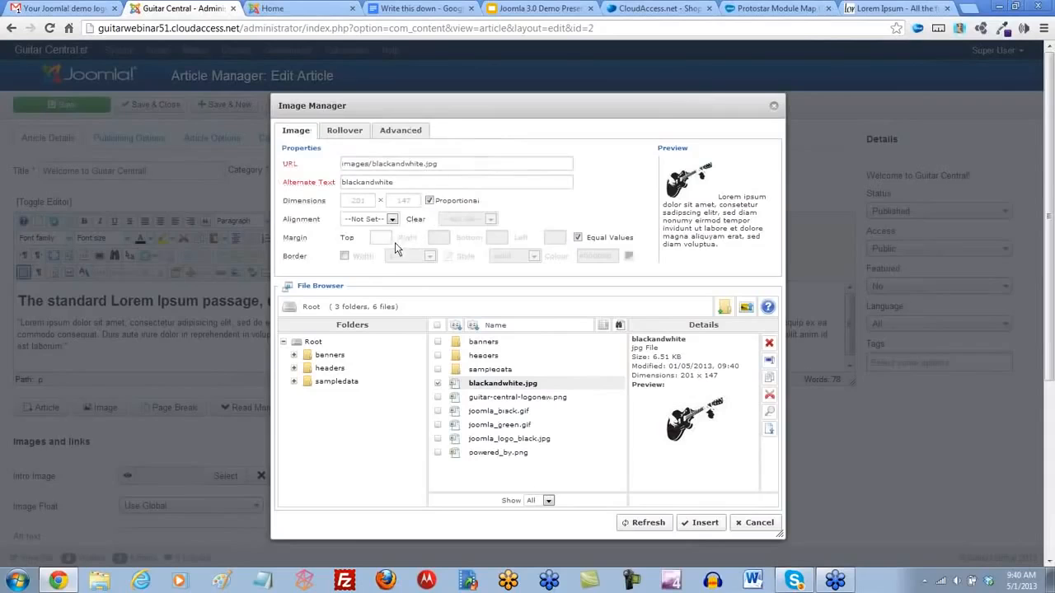
pyautogui.click(702, 524)
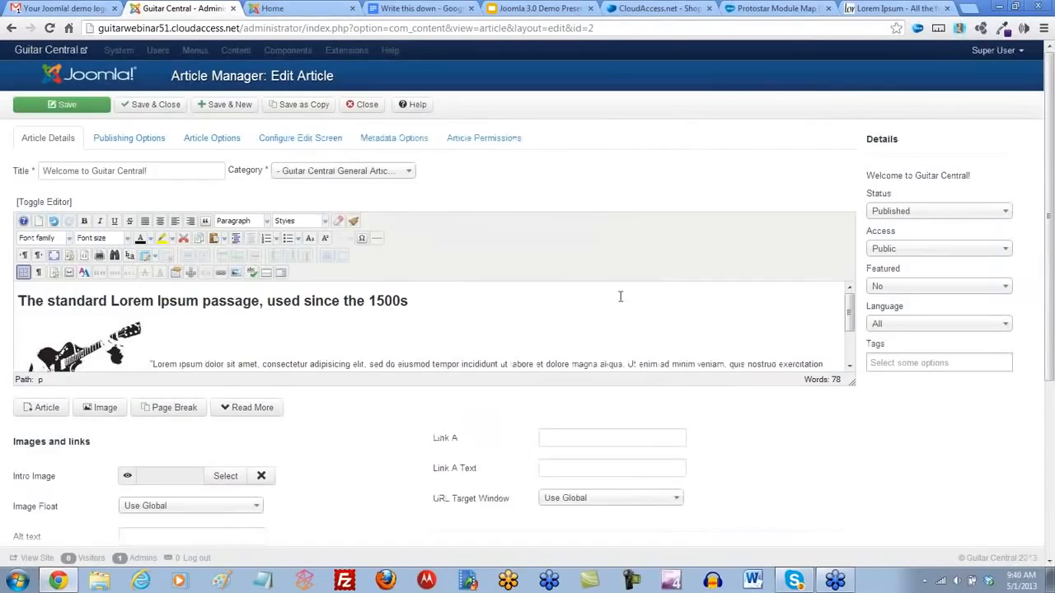
pyautogui.click(72, 111)
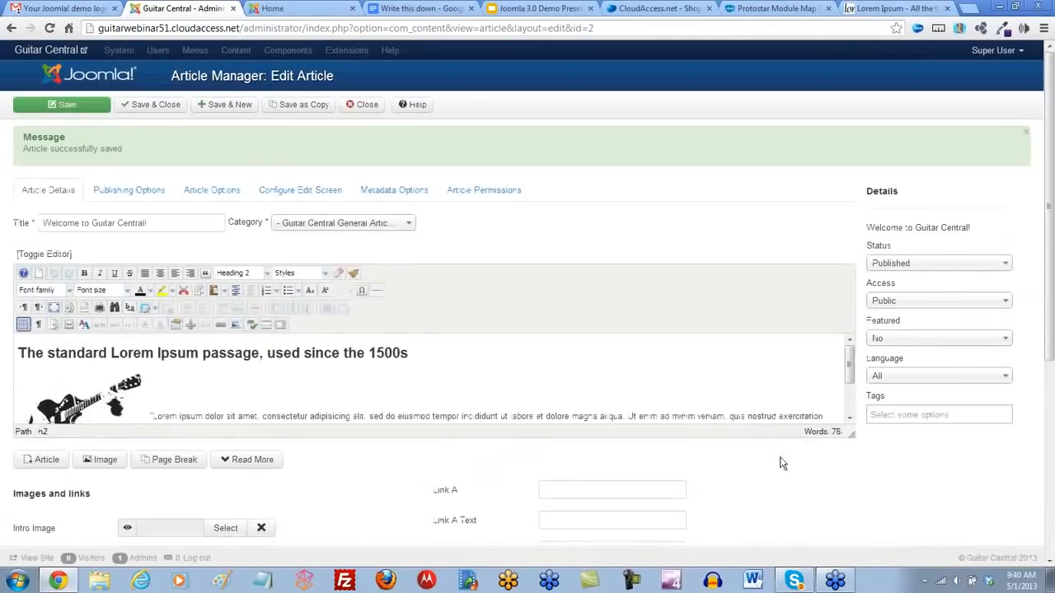
# - Make the JCE editing area slightly taller and switch the editor to fullscreen mode
pyautogui.scroll(-1, 782, 464)
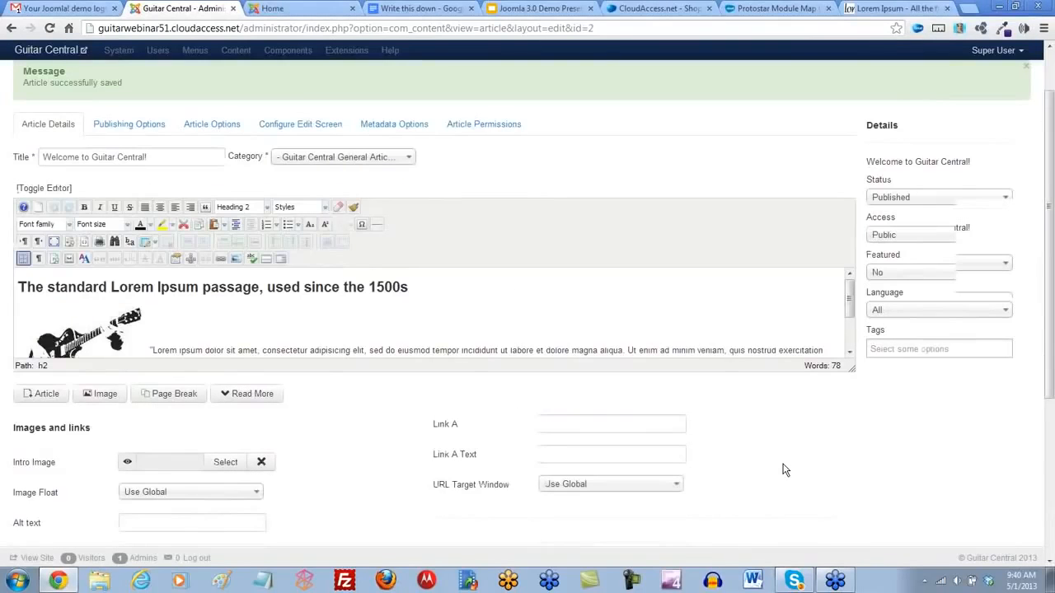
pyautogui.scroll(-1, 782, 470)
pyautogui.moveTo(852, 331)
pyautogui.mouseDown()
pyautogui.moveTo(866, 433)
pyautogui.moveTo(849, 339)
pyautogui.mouseUp()
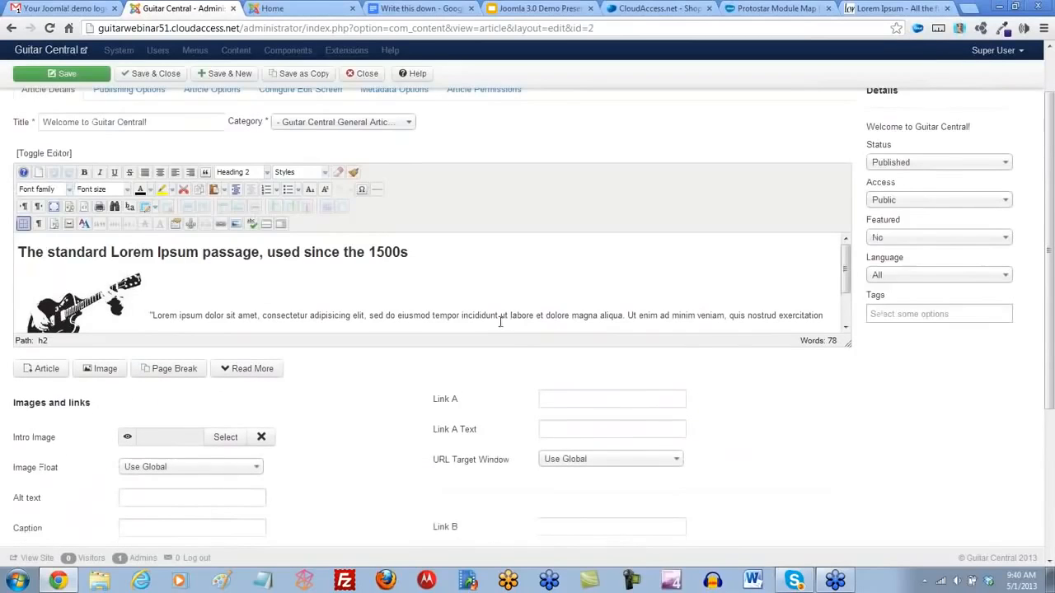
pyautogui.click(54, 209)
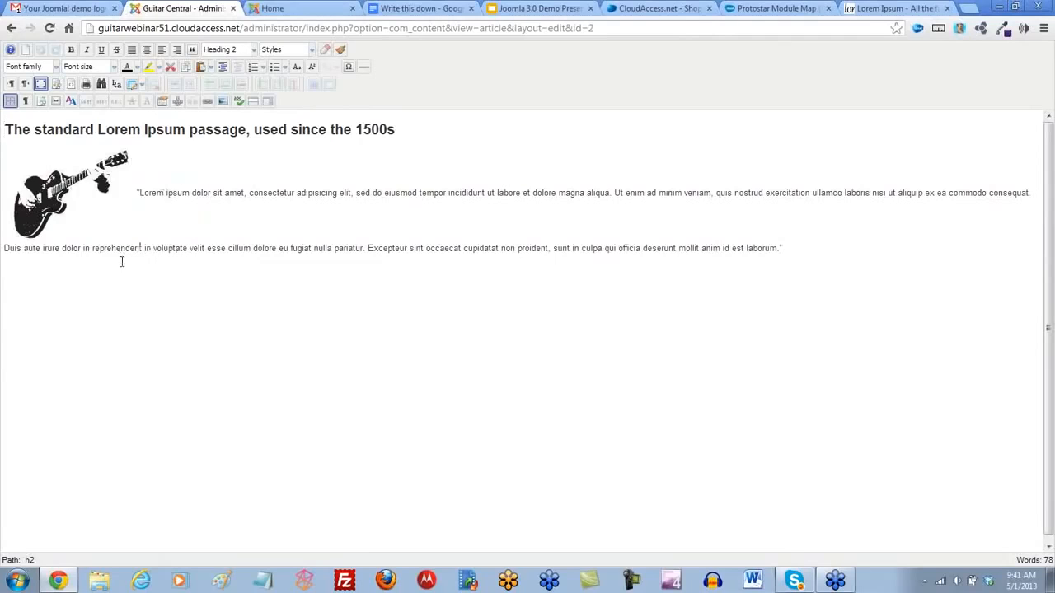
# - Set the blackandwhite.jpg guitar image's alignment to Left with equal margins of 5 on all sides, and update the image
pyautogui.click(58, 188)
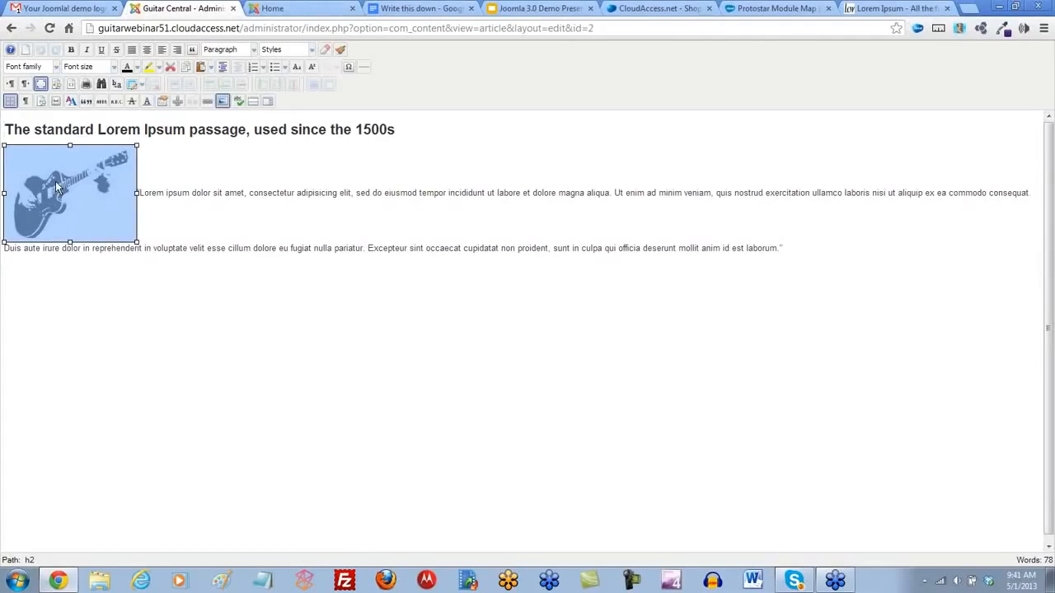
pyautogui.click(223, 102)
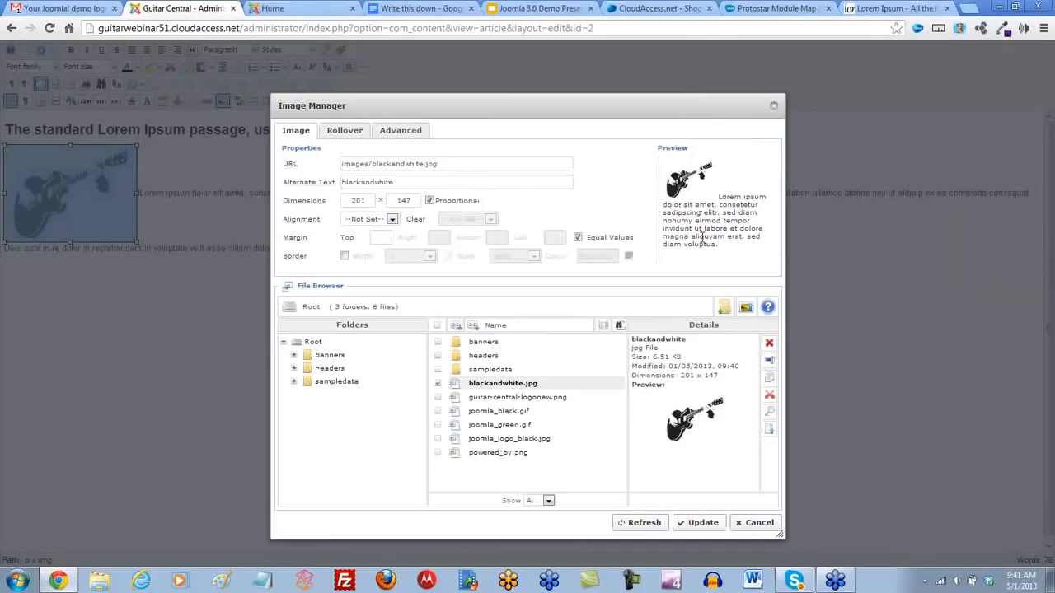
pyautogui.click(392, 219)
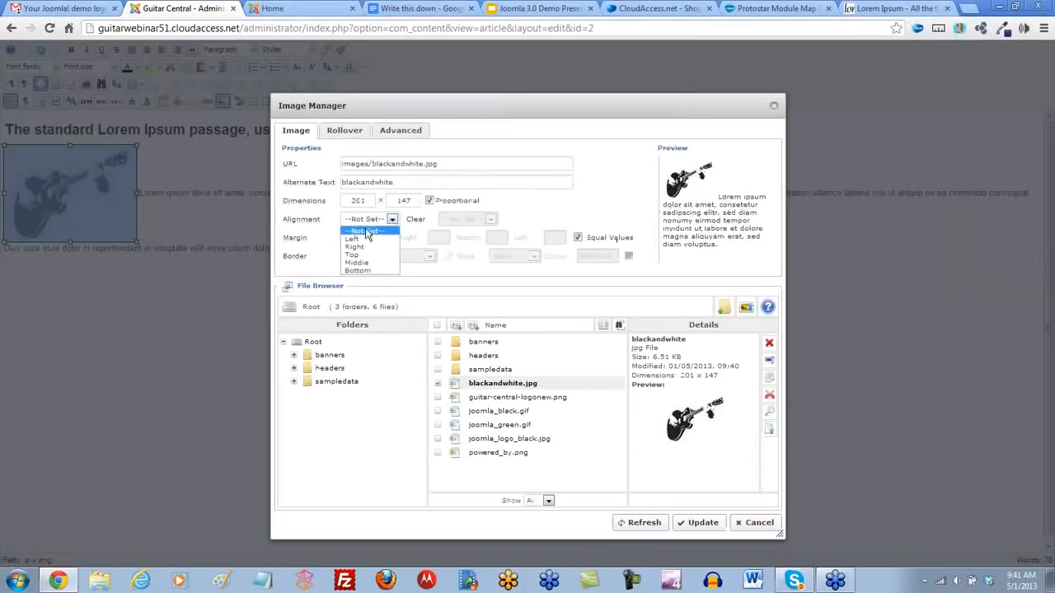
pyautogui.click(355, 231)
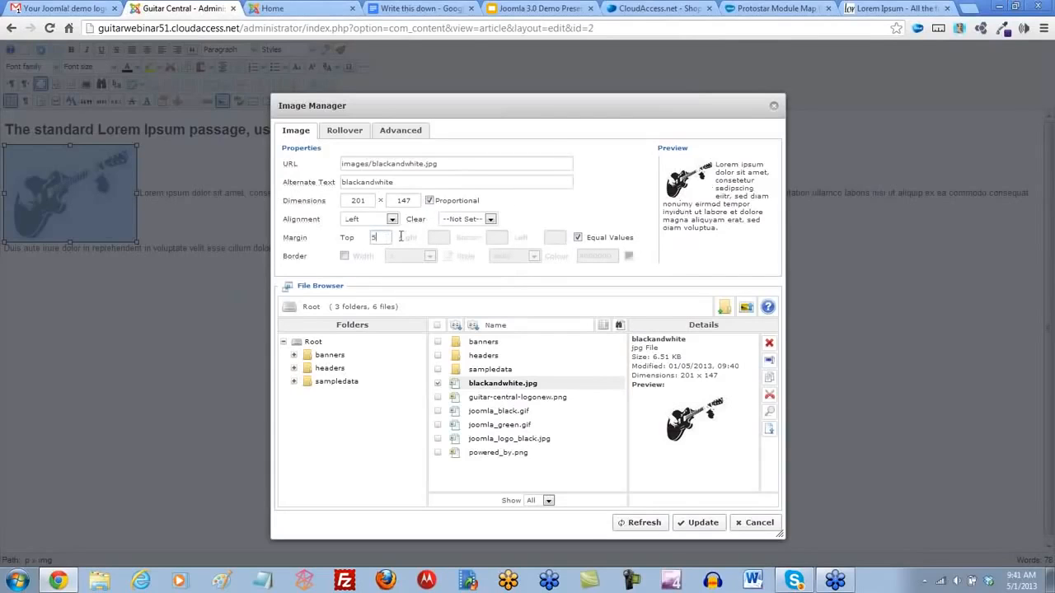
pyautogui.click(562, 220)
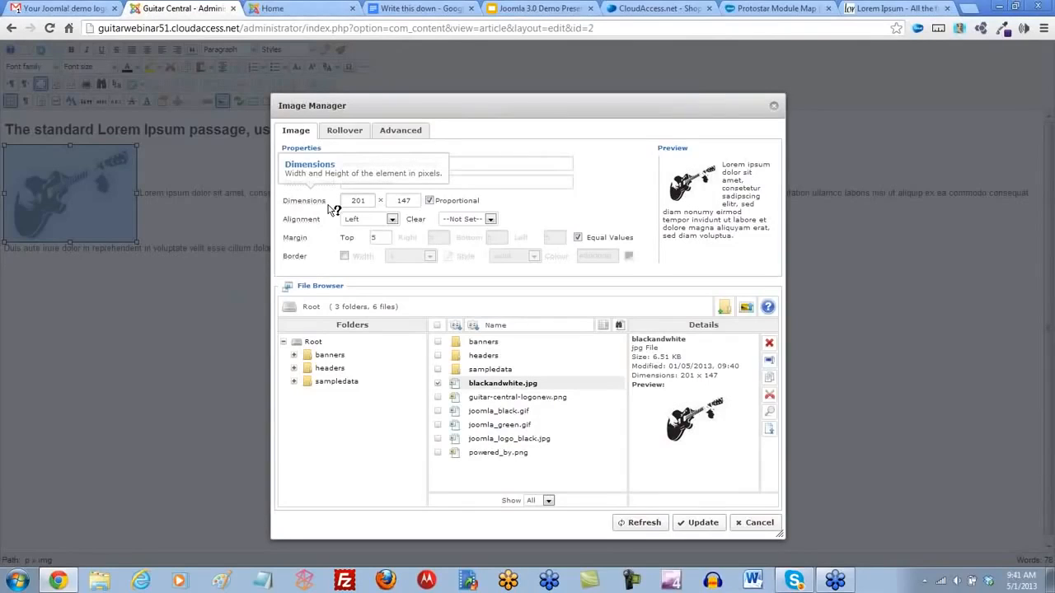
pyautogui.click(701, 524)
pyautogui.click(222, 358)
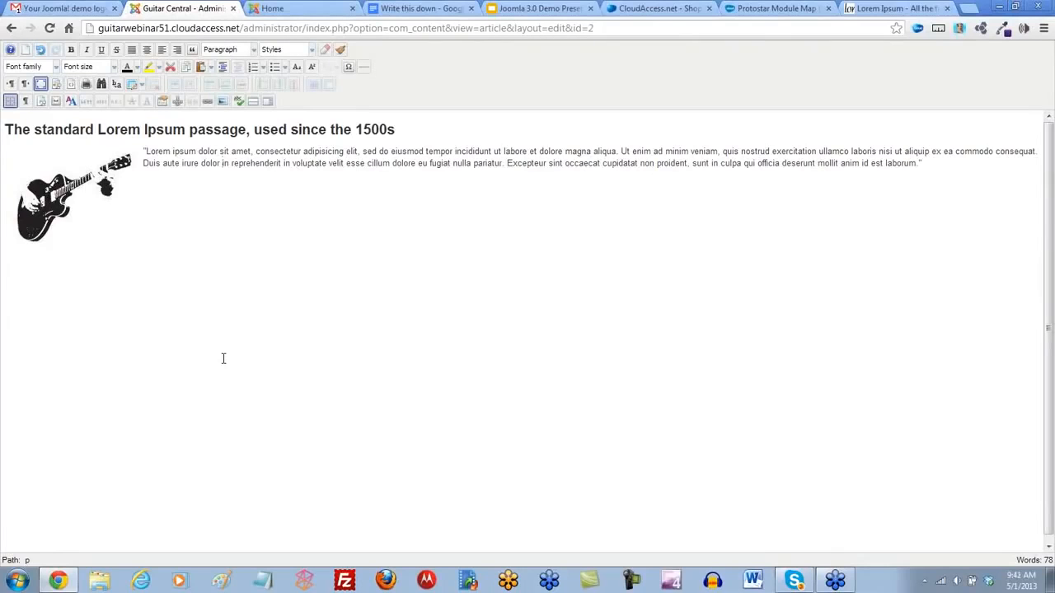
# - Leave fullscreen mode, save and close the article, and view the refreshed public home page
pyautogui.click(40, 84)
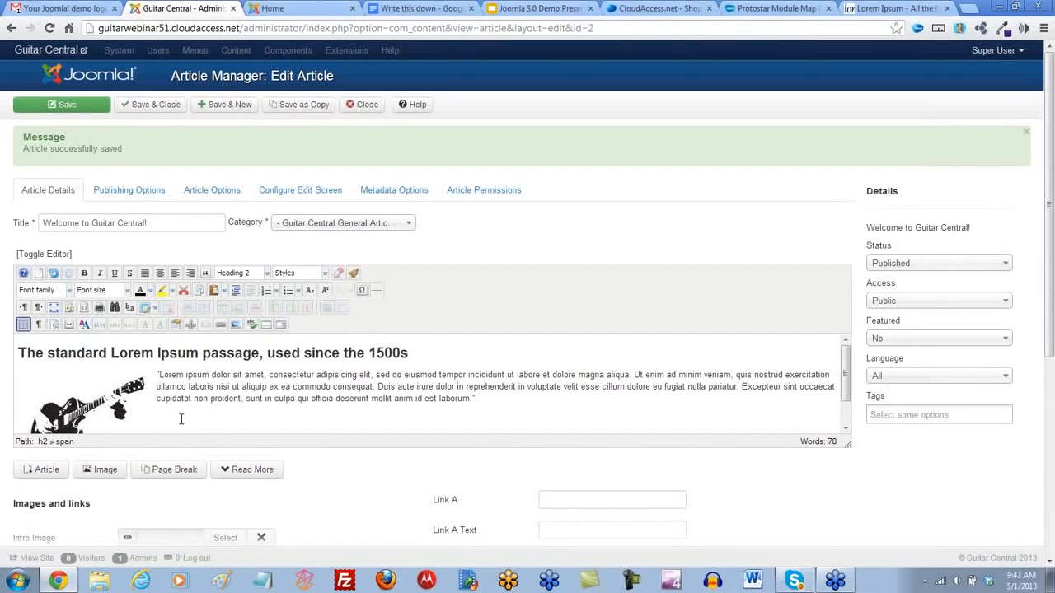
pyautogui.click(153, 106)
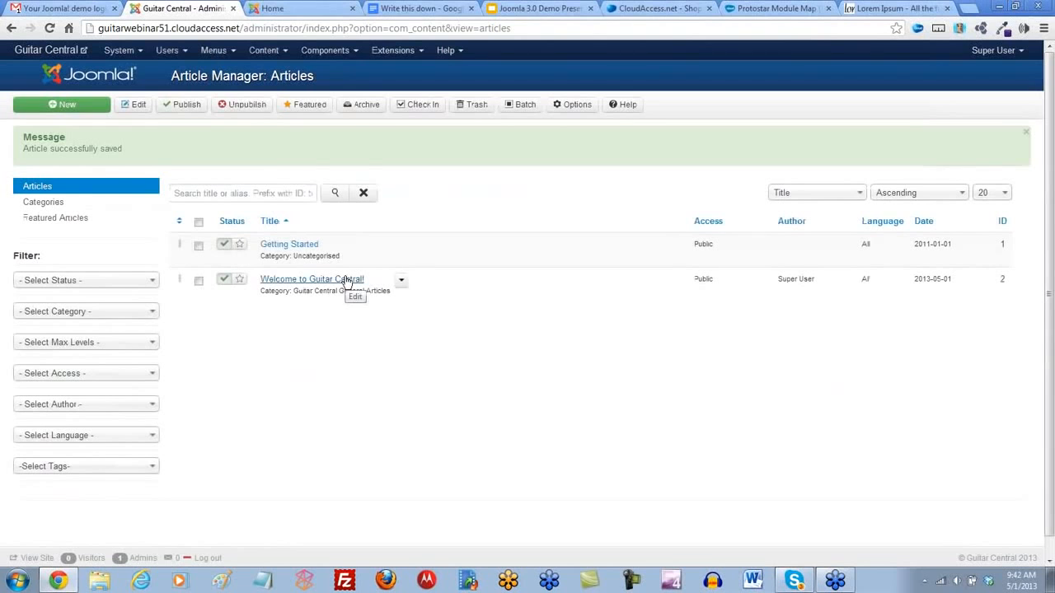
pyautogui.click(278, 9)
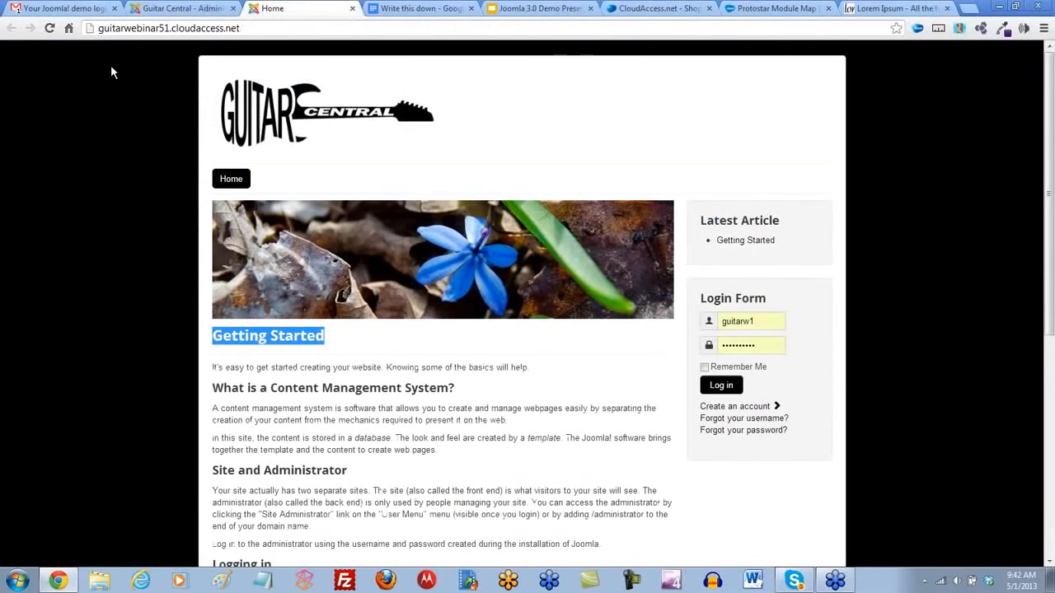
pyautogui.click(49, 28)
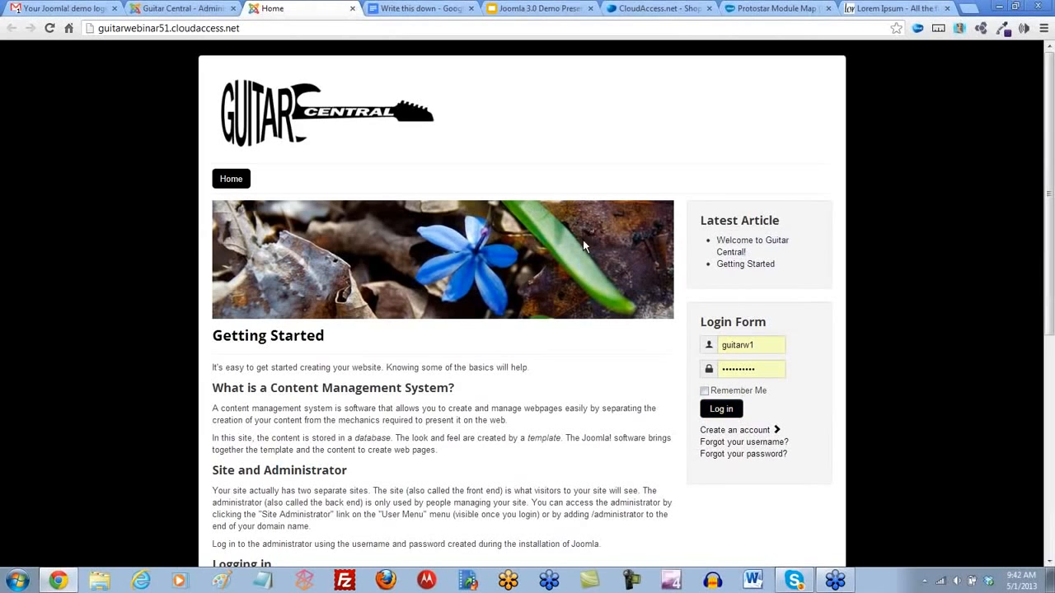
# - Delete joomla_black.gif, joomla_green.gif, joomla_logo_black.jpg and powered_by.png from the site's Media Manager
pyautogui.click(169, 9)
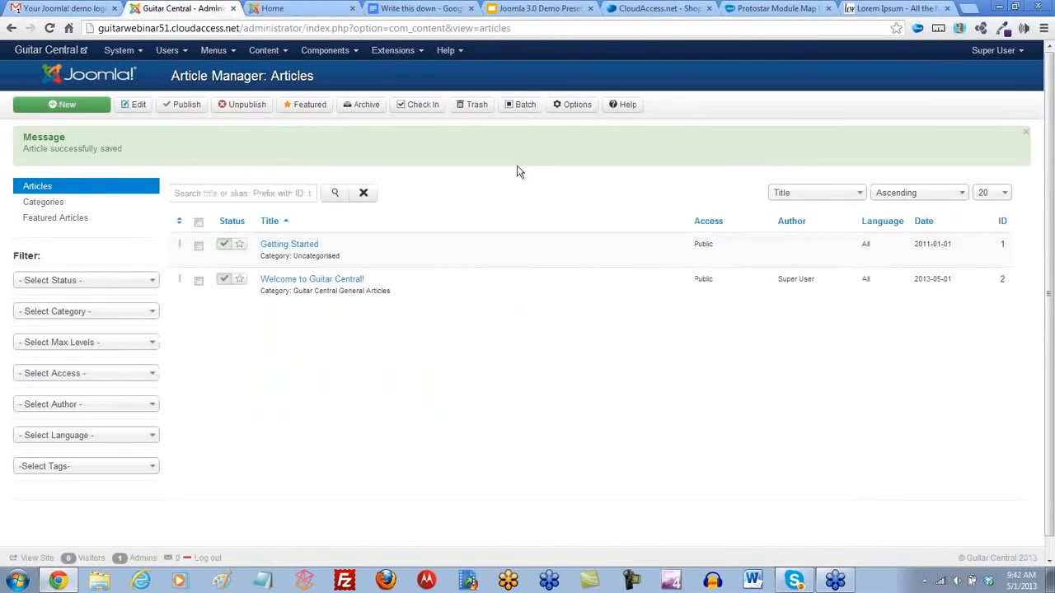
pyautogui.click(136, 52)
pyautogui.click(140, 73)
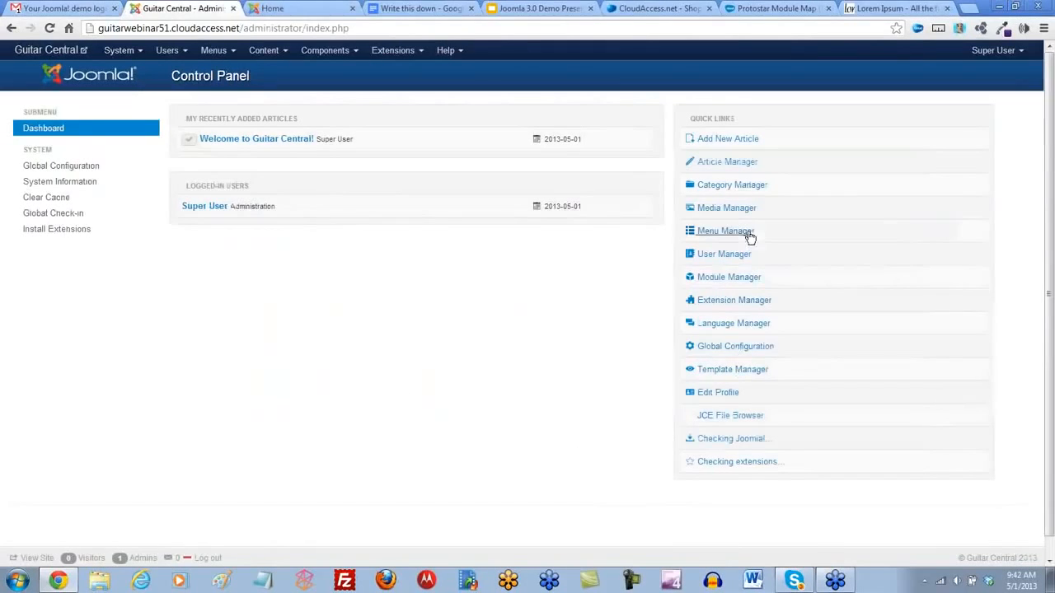
pyautogui.click(718, 211)
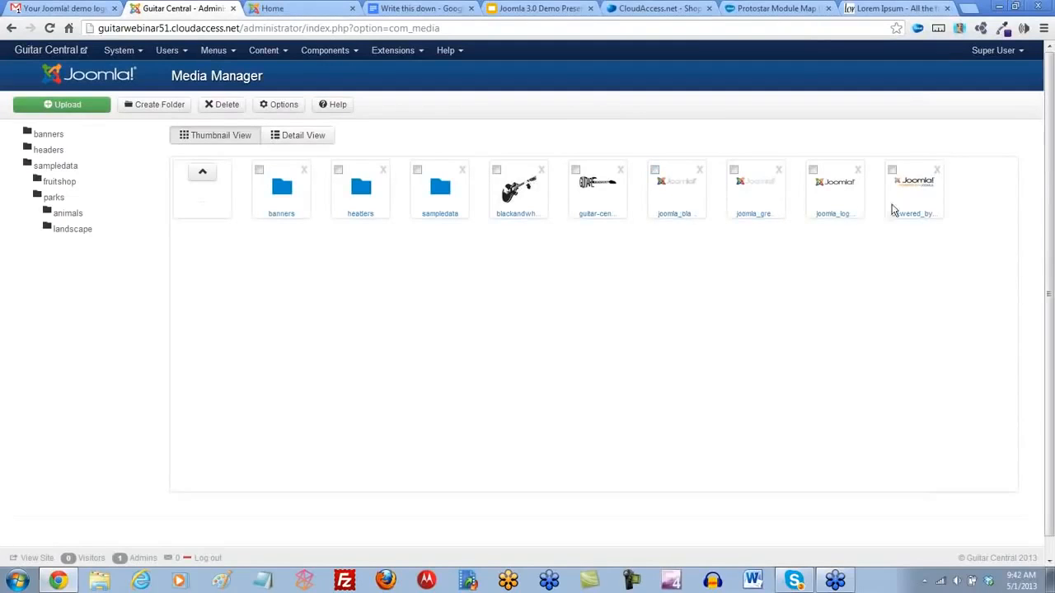
pyautogui.click(655, 170)
pyautogui.click(733, 170)
pyautogui.click(813, 170)
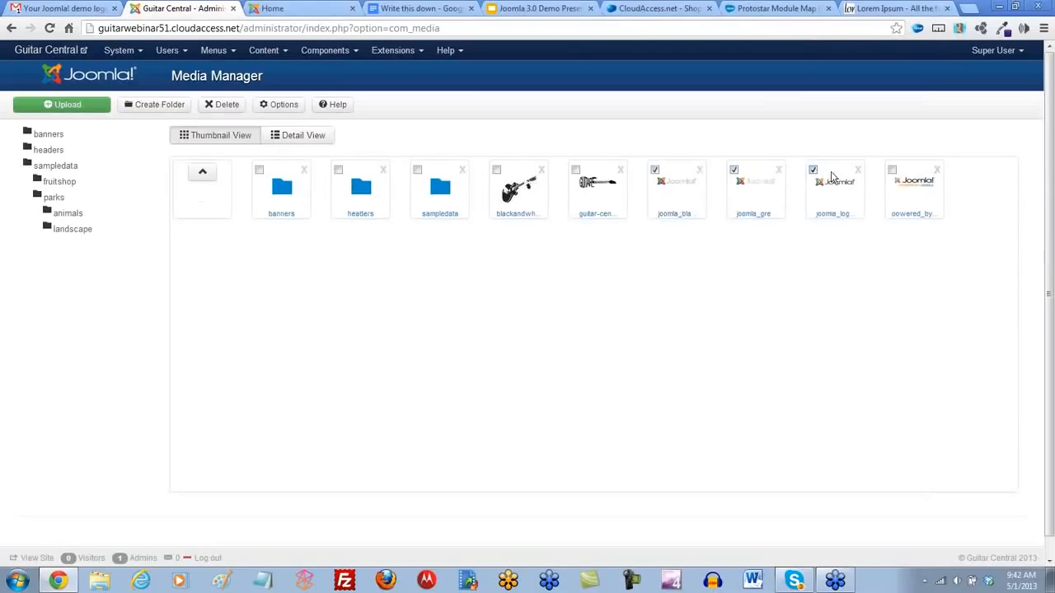
pyautogui.click(892, 170)
pyautogui.click(221, 108)
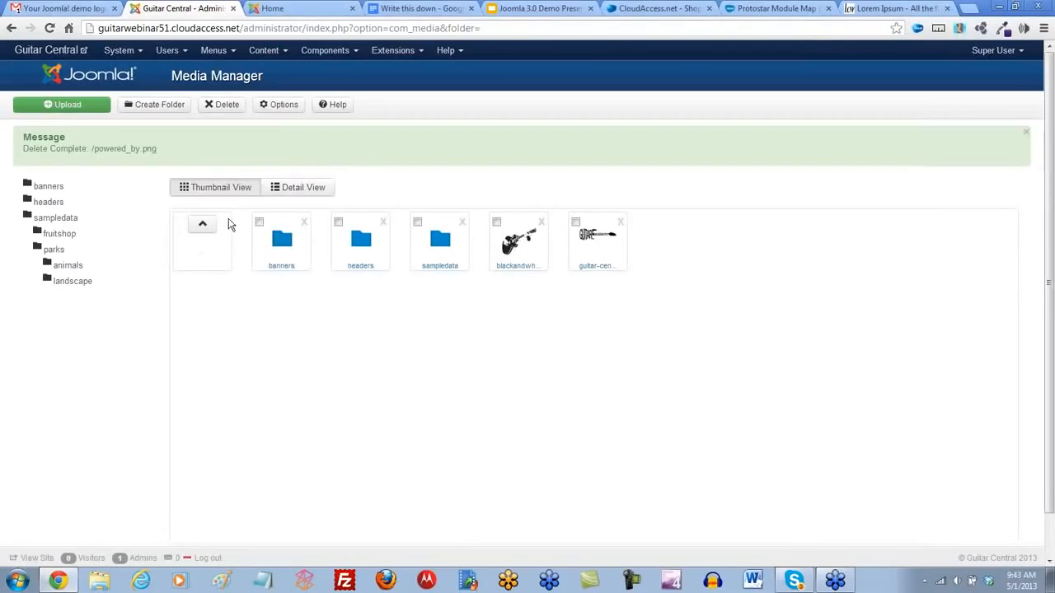
# - Delete the User Menu, with its menu items and associated modules, in the Menu Manager
pyautogui.click(137, 50)
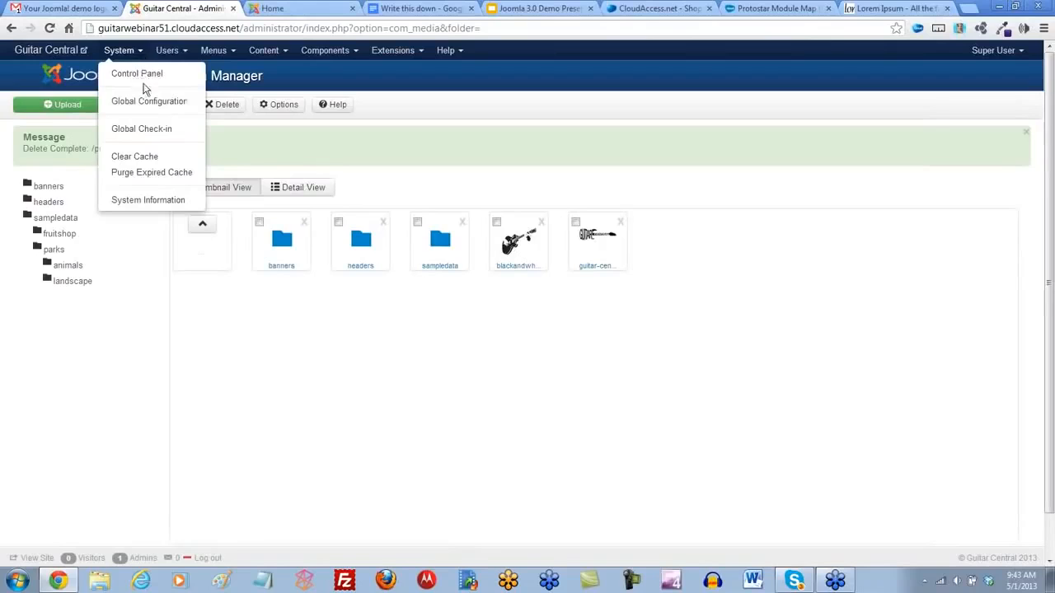
pyautogui.click(143, 77)
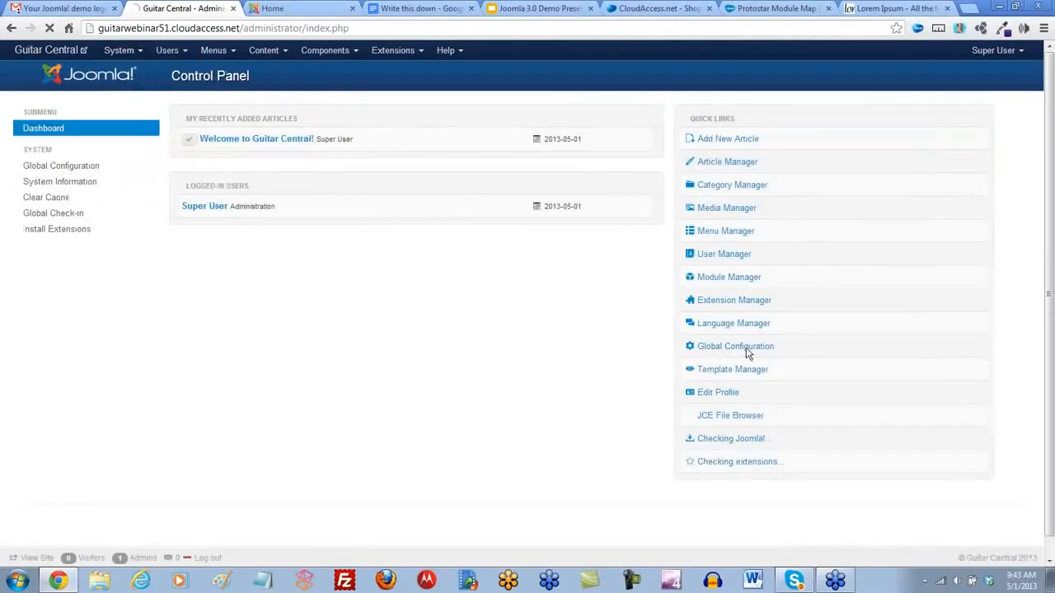
pyautogui.click(717, 236)
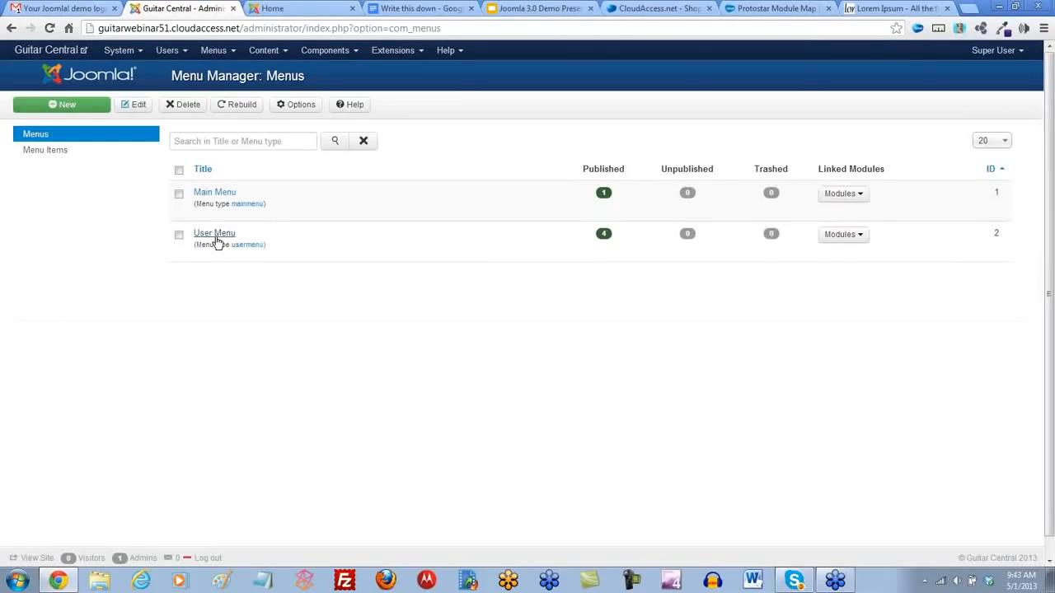
pyautogui.click(179, 238)
pyautogui.click(187, 107)
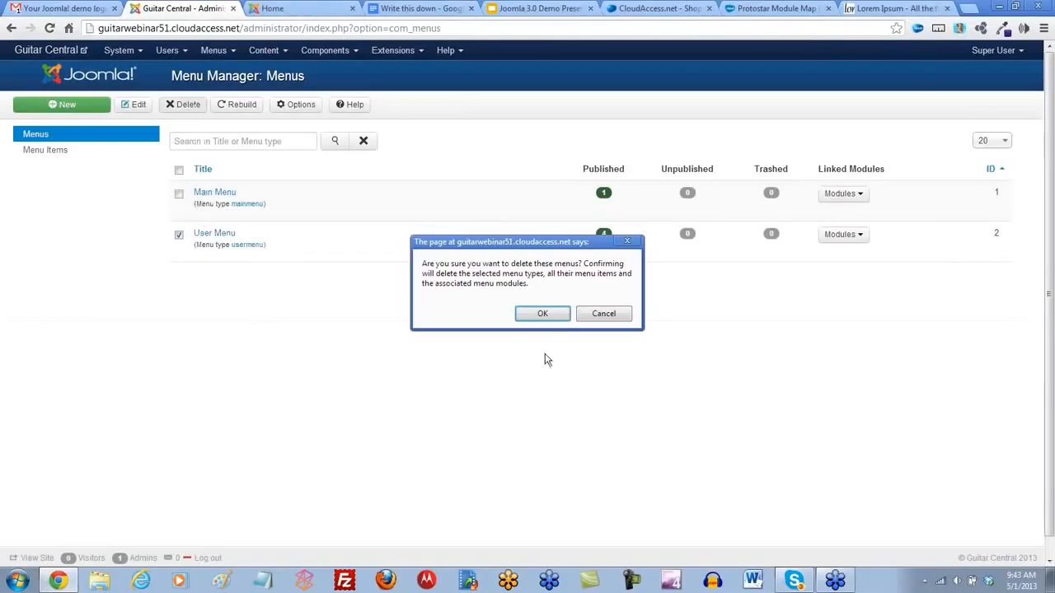
pyautogui.click(544, 315)
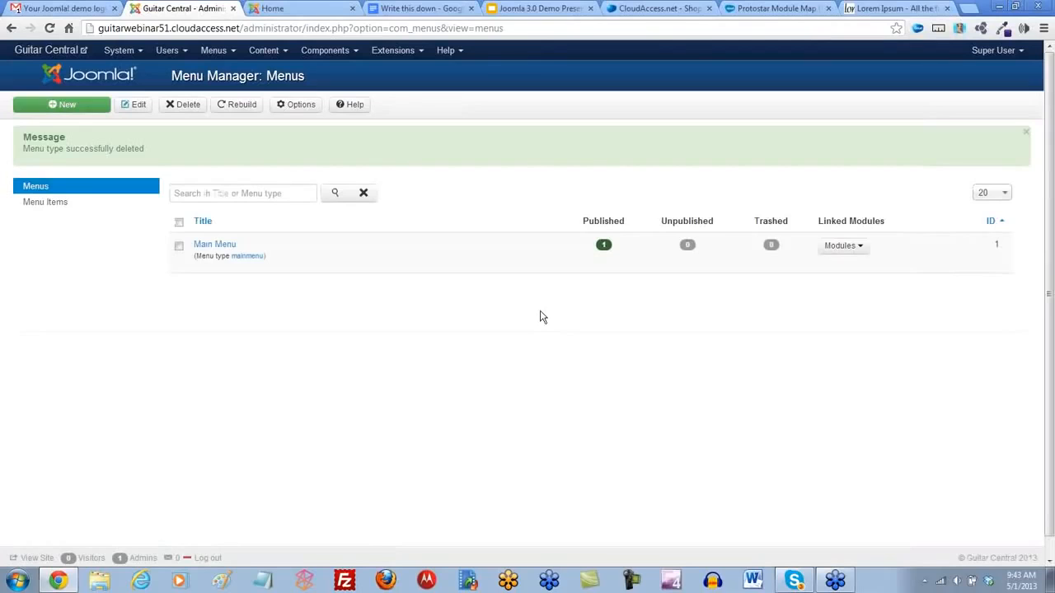
# - Open the Main Menu's items, examine the Home item's type, and compare it with the public home page
pyautogui.click(214, 244)
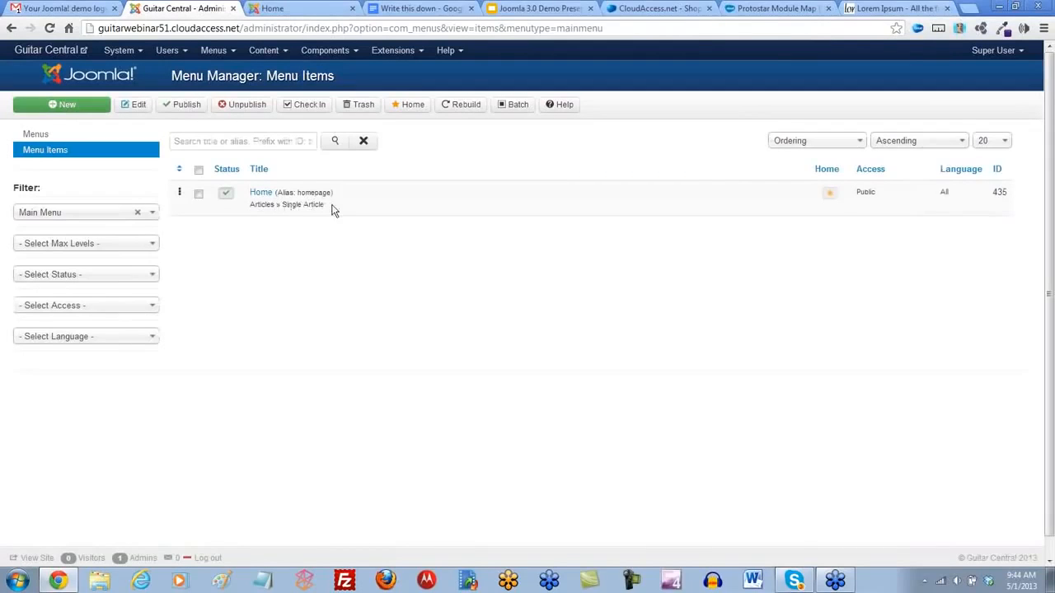
pyautogui.moveTo(334, 211); pyautogui.dragTo(281, 205)
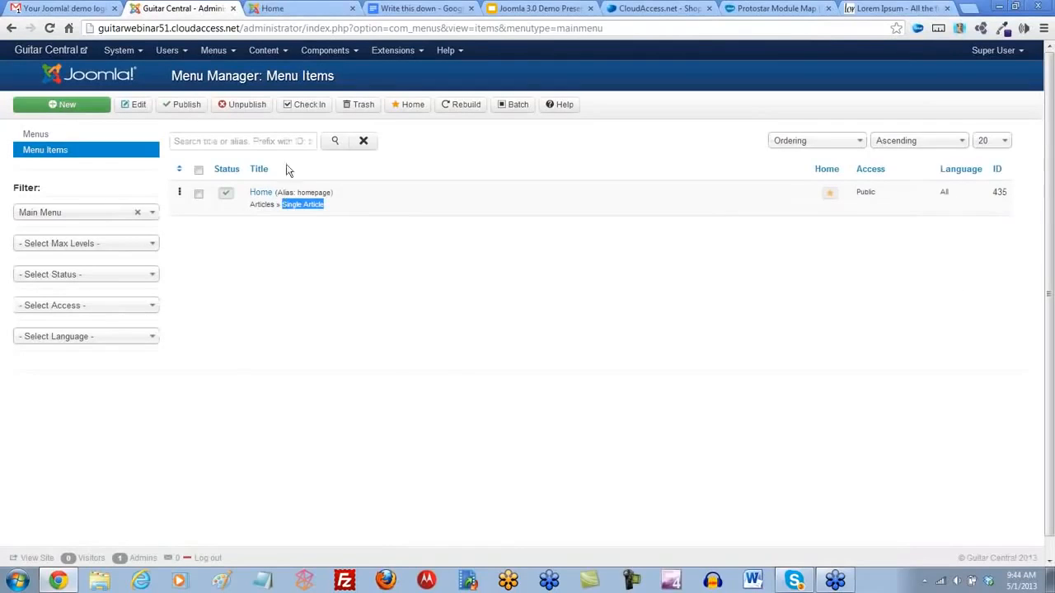
pyautogui.click(276, 8)
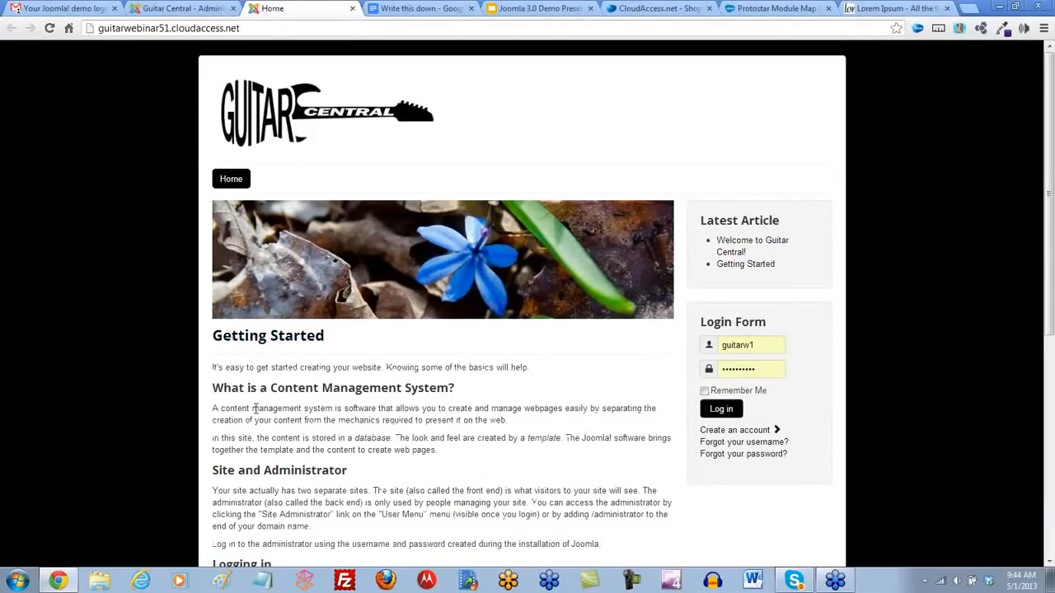
pyautogui.click(175, 11)
# - Open the Home menu item and browse the available menu item types, including Users Manager, without choosing a different one
pyautogui.click(260, 194)
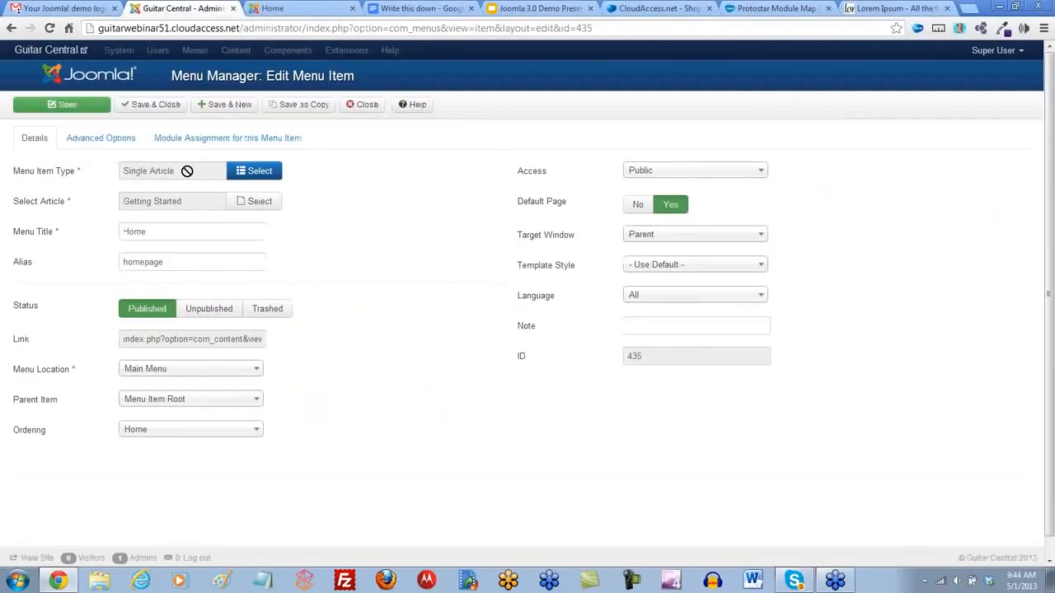
pyautogui.click(260, 174)
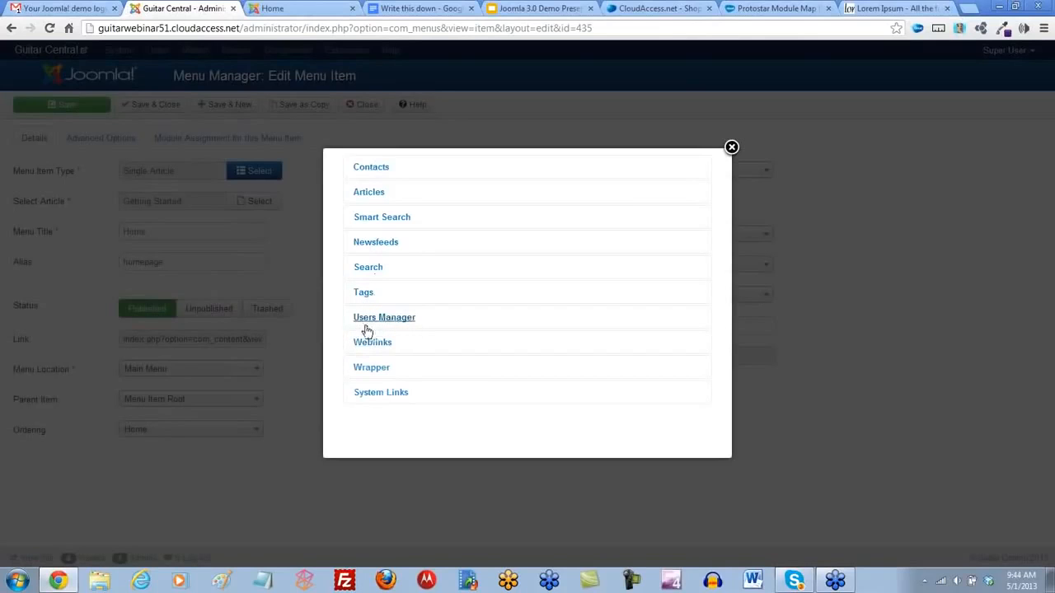
pyautogui.click(395, 324)
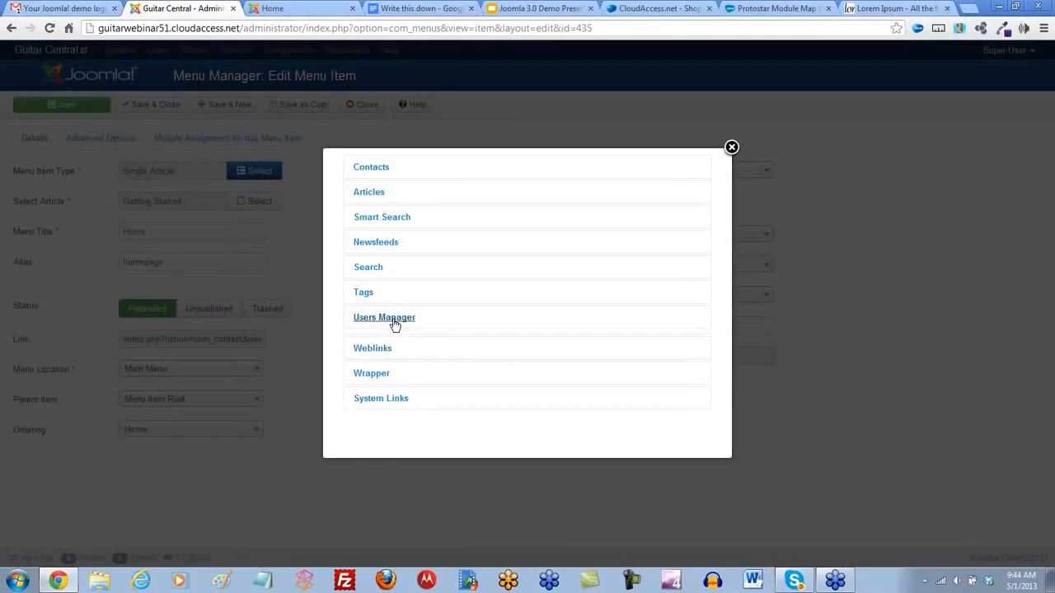
pyautogui.scroll(-2, 388, 289)
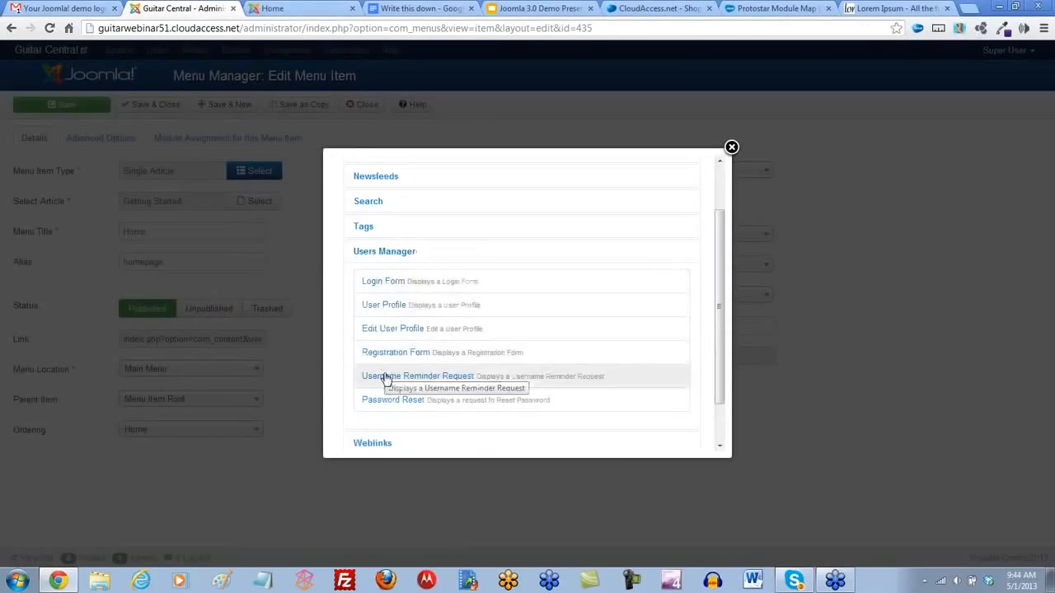
pyautogui.click(354, 253)
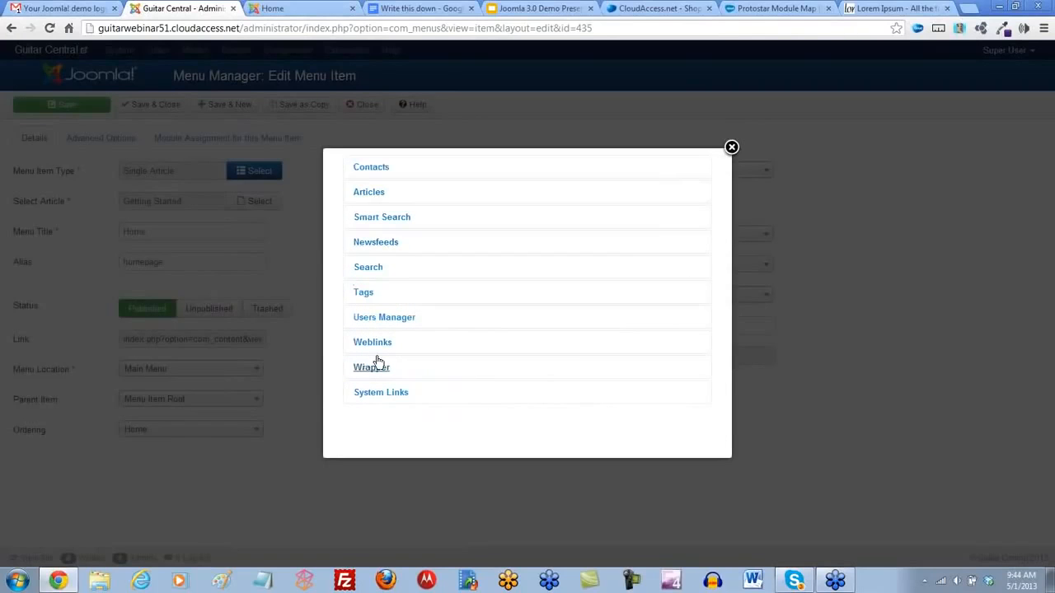
pyautogui.click(731, 148)
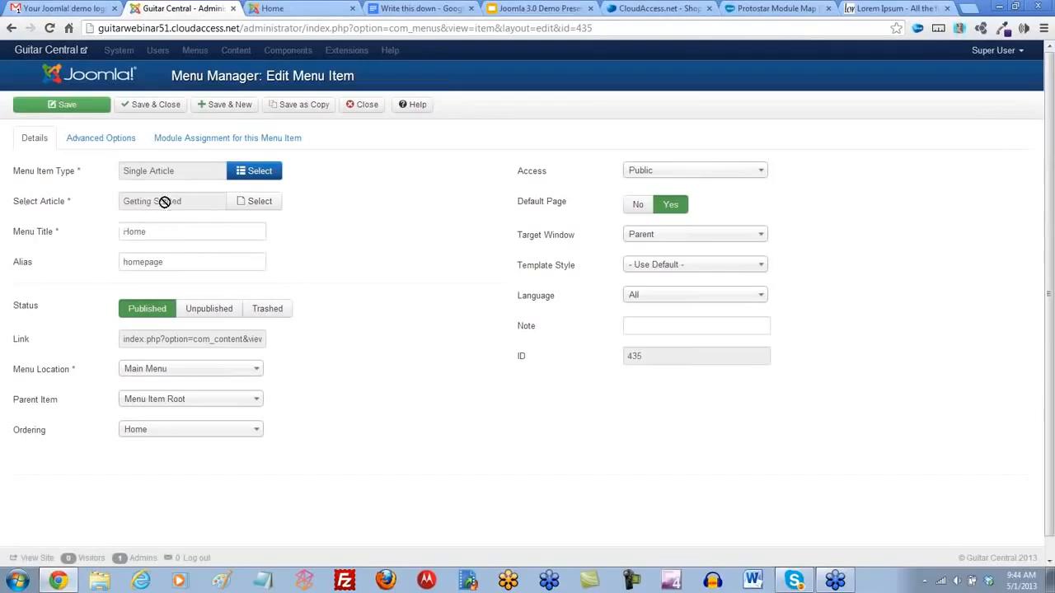
# - Assign the article "Welcome to Guitar Central!" to the Home menu item, retitle it "Guitar Central Home" and save it
pyautogui.click(259, 203)
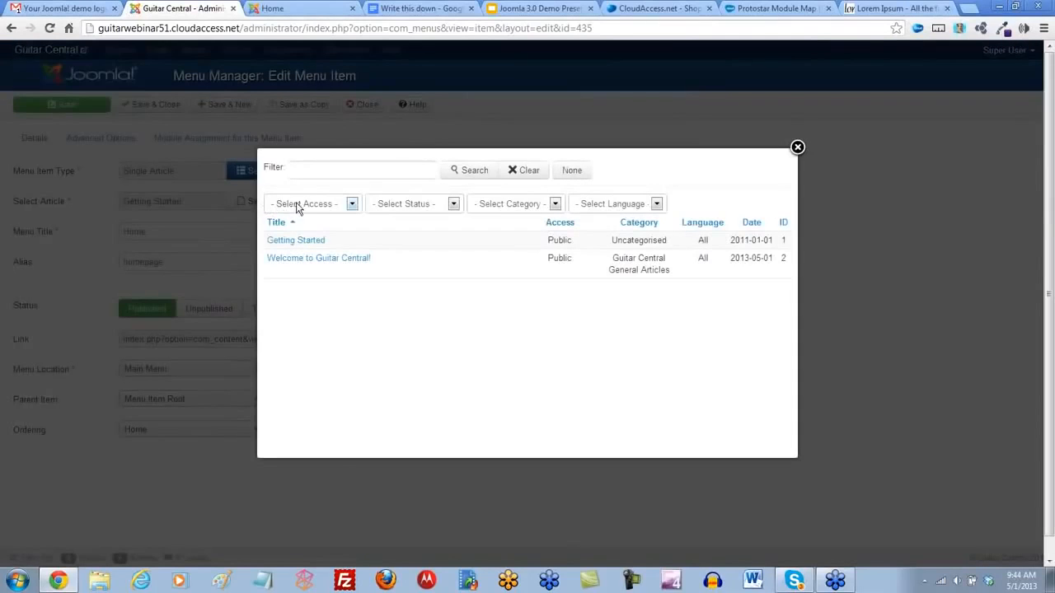
pyautogui.click(295, 259)
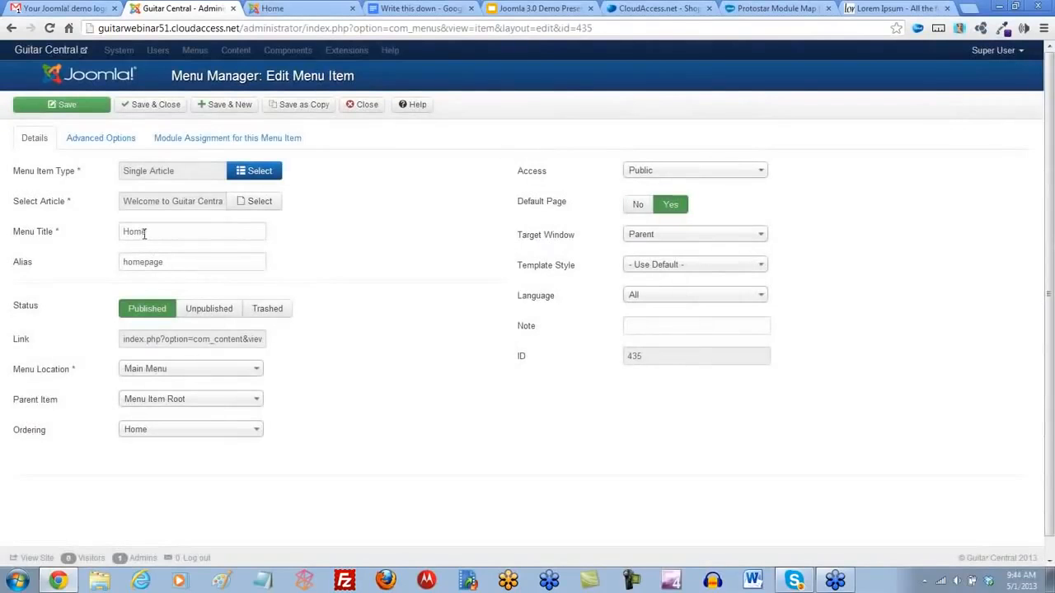
pyautogui.moveTo(144, 233); pyautogui.dragTo(117, 239)
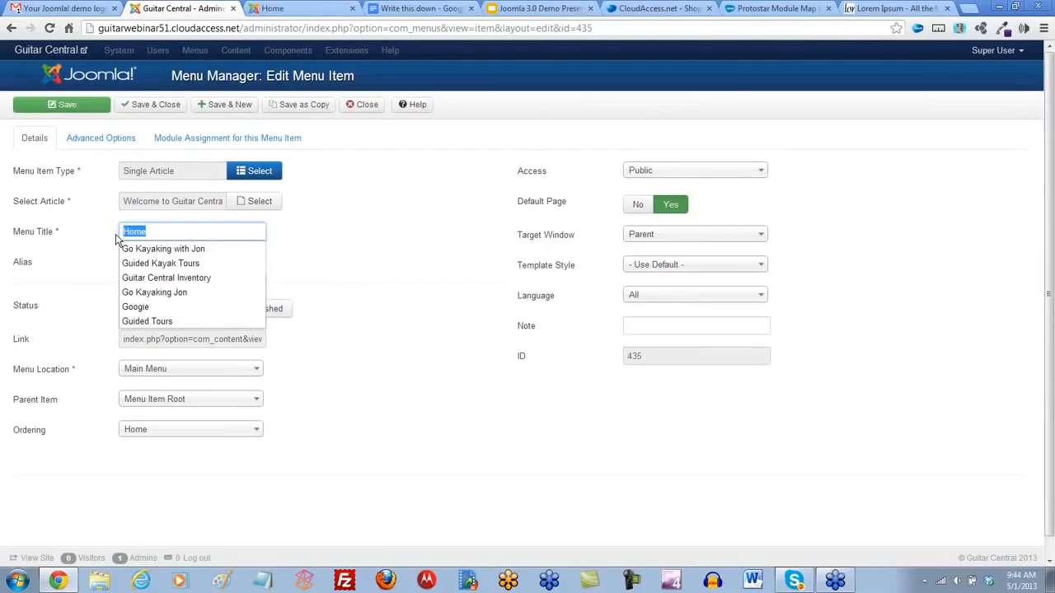
pyautogui.write('Guitar Ce')
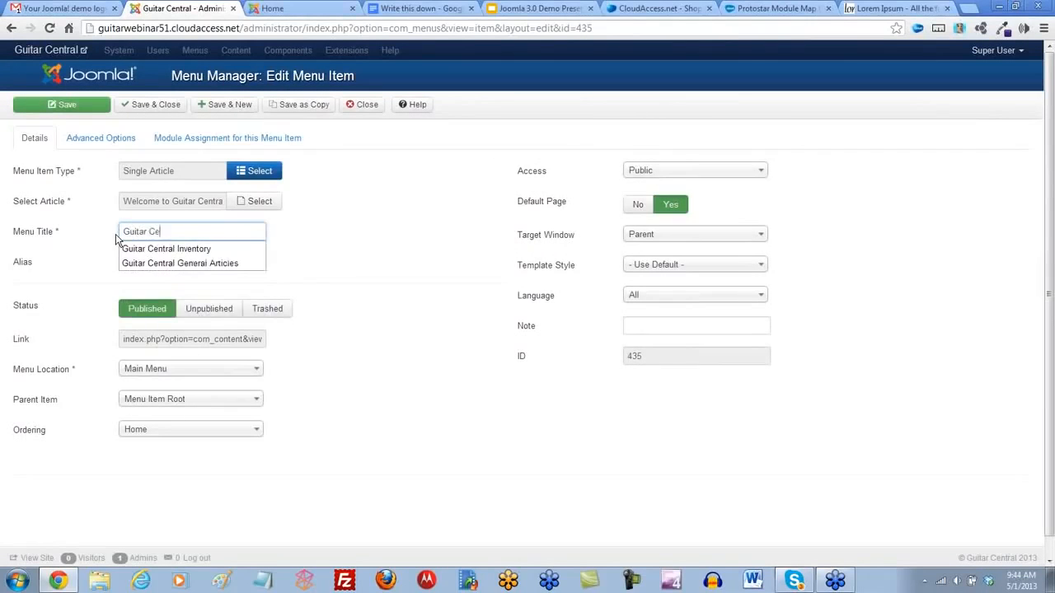
pyautogui.write('ntral Home')
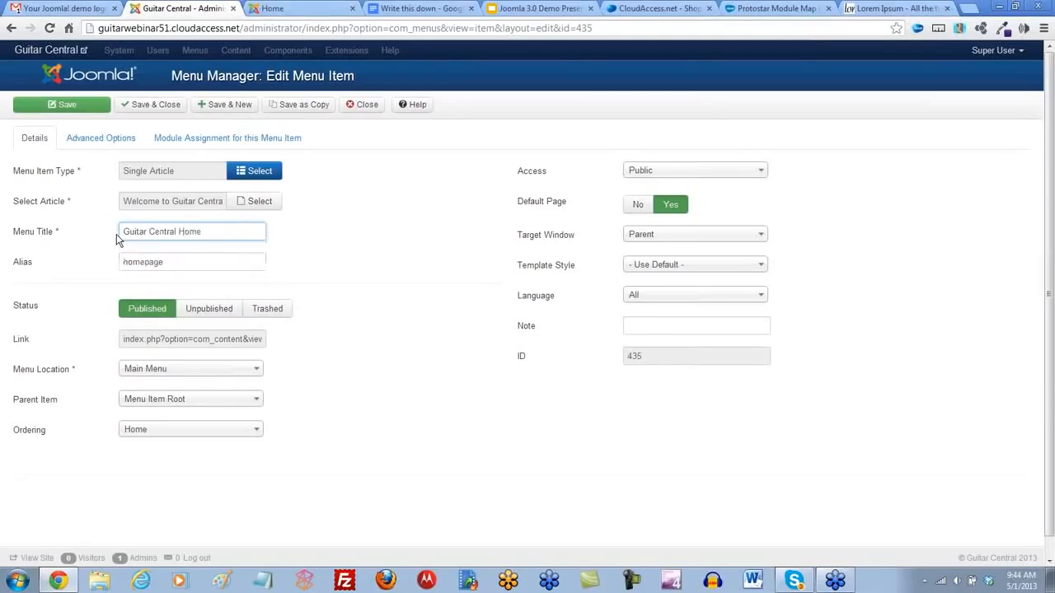
pyautogui.click(302, 253)
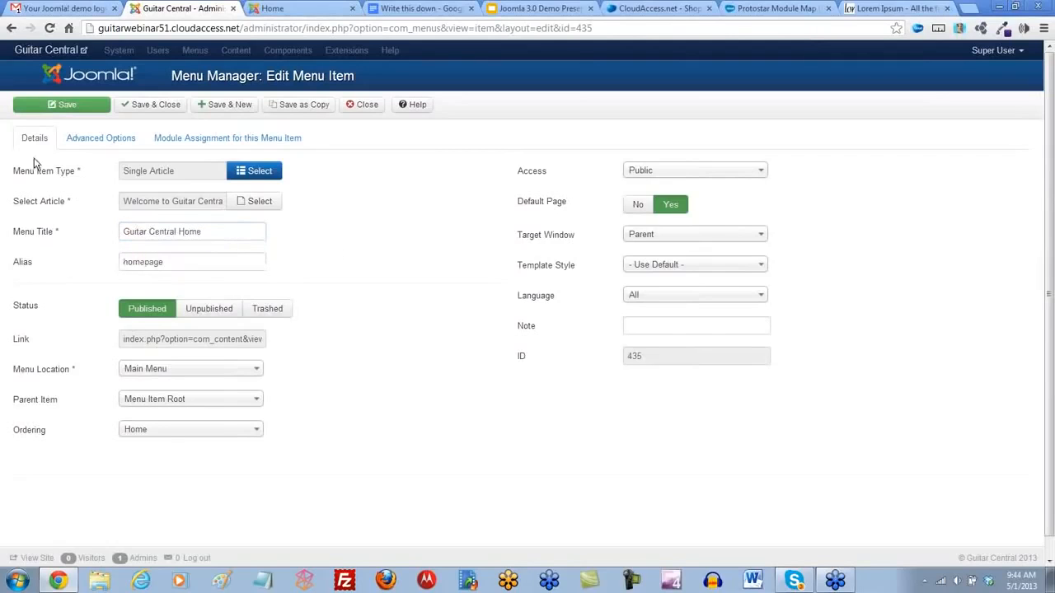
pyautogui.click(70, 108)
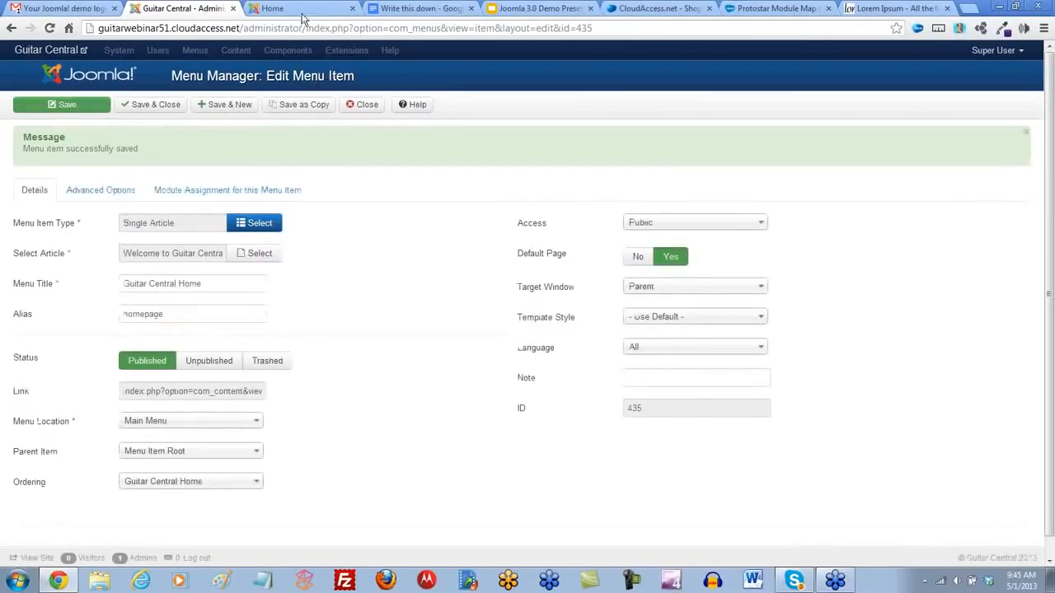
# - Reload the public home page and check its menu title and displayed article, then return to the menu item
pyautogui.click(272, 9)
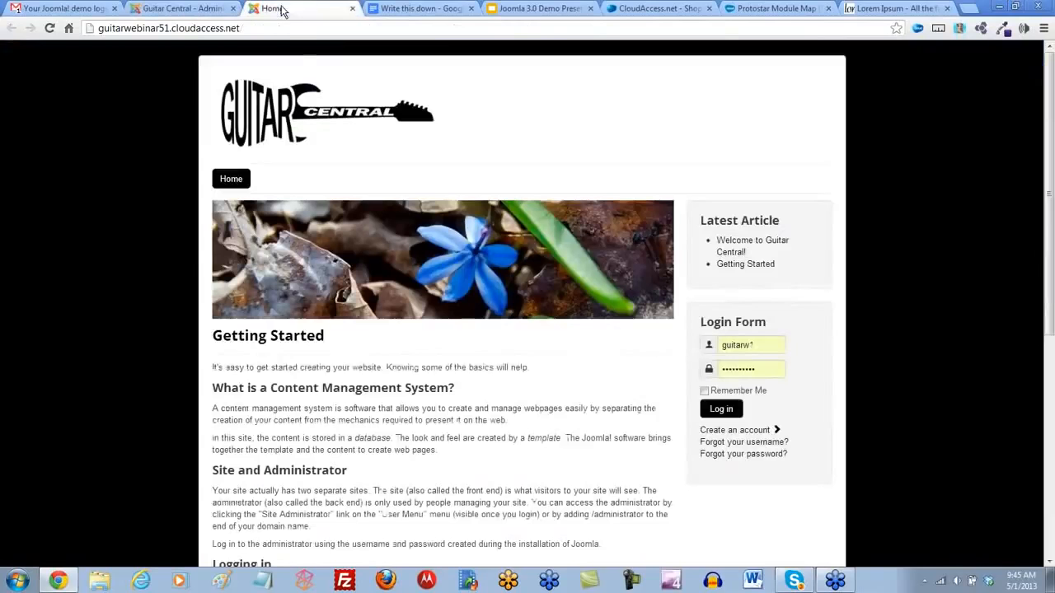
pyautogui.click(49, 28)
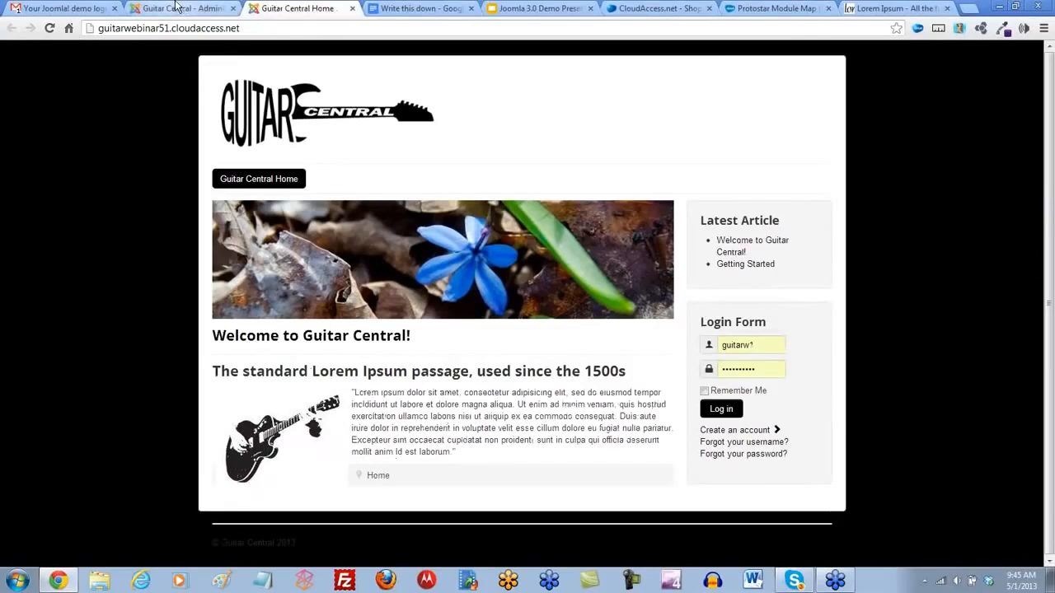
pyautogui.click(177, 10)
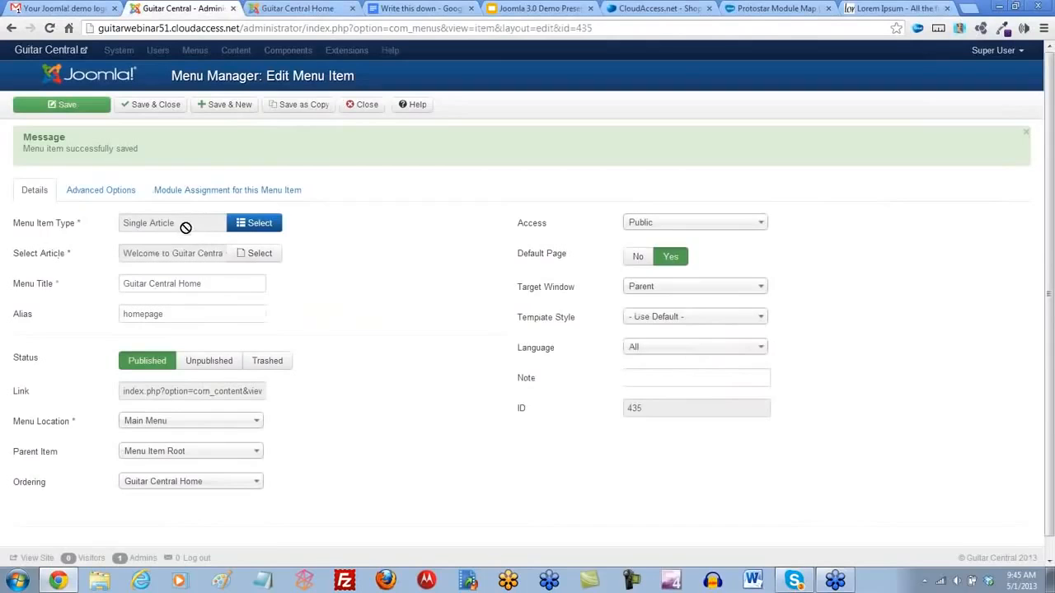
# - Choose "Welcome to Guitar Central!" again as the menu item's article, save and close the item, and check the public home page
pyautogui.click(256, 258)
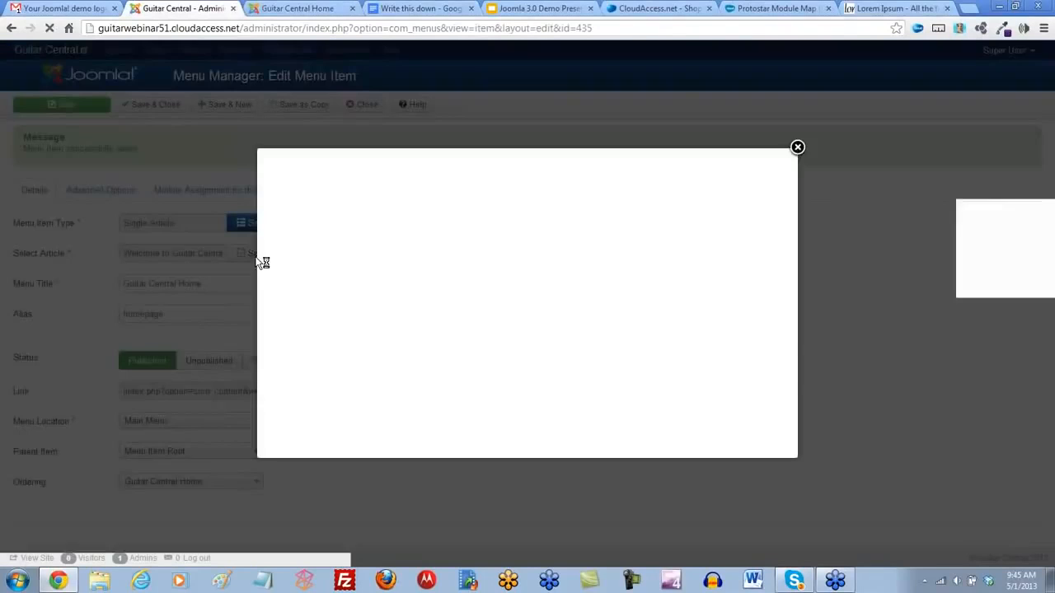
pyautogui.click(292, 258)
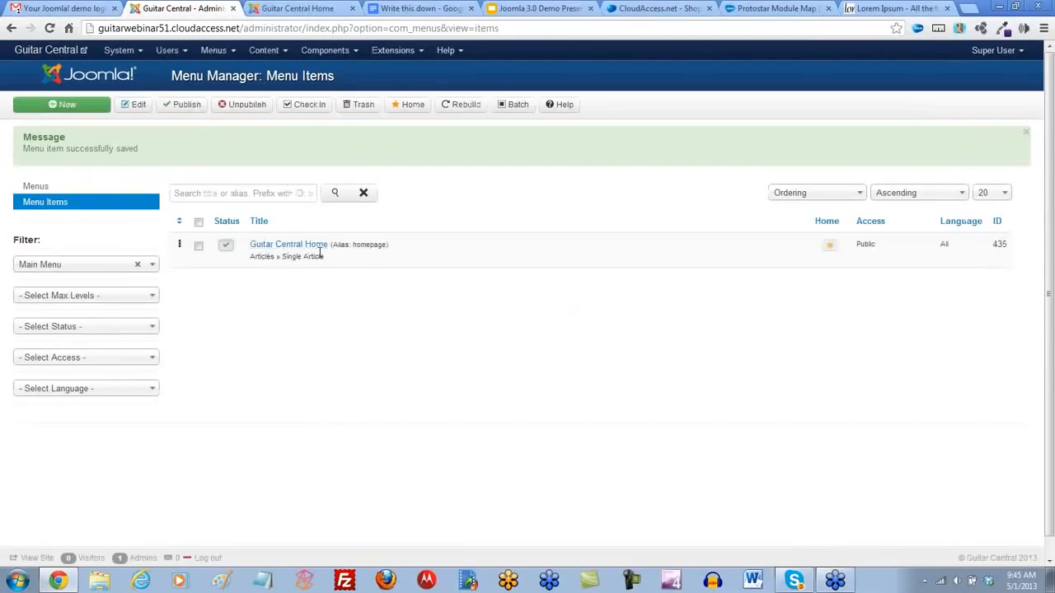
pyautogui.click(289, 12)
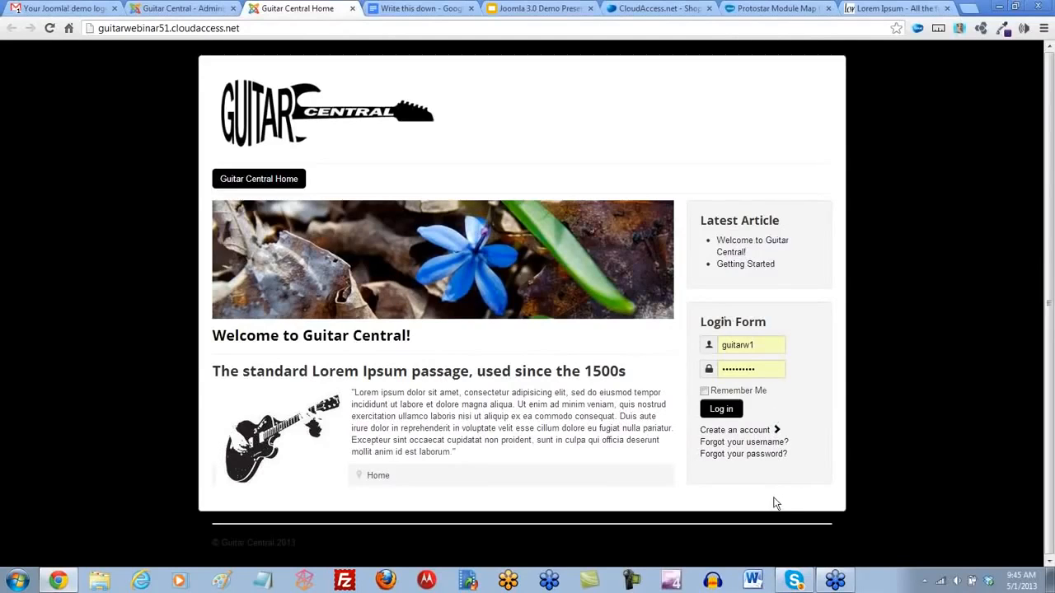
pyautogui.click(186, 8)
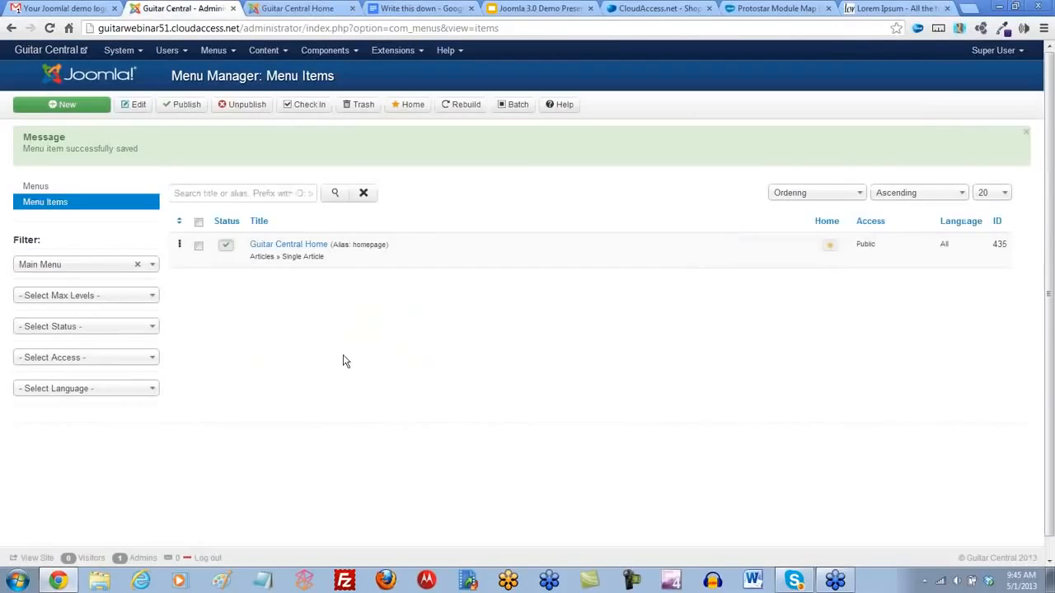
# - Unpublish the Getting Started article in the Article Manager and move it to the trash
pyautogui.click(135, 51)
pyautogui.click(142, 74)
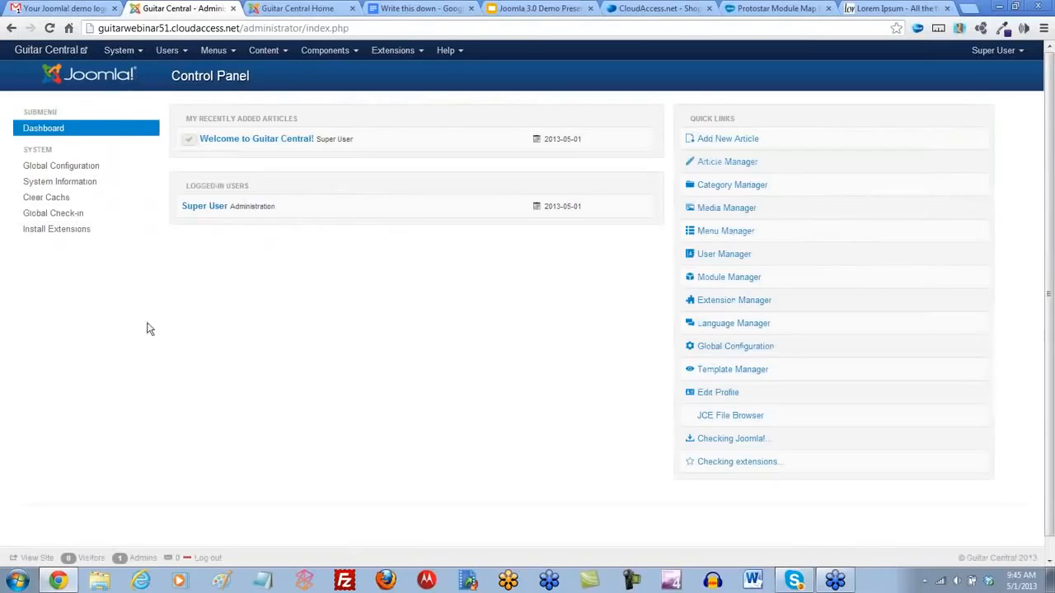
pyautogui.click(735, 168)
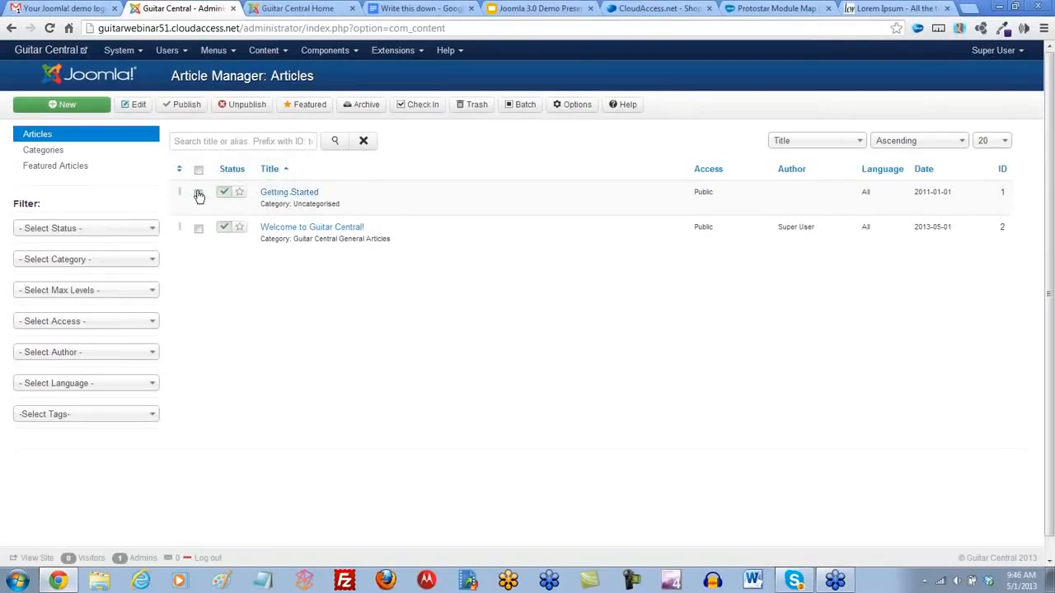
pyautogui.click(198, 194)
pyautogui.click(224, 195)
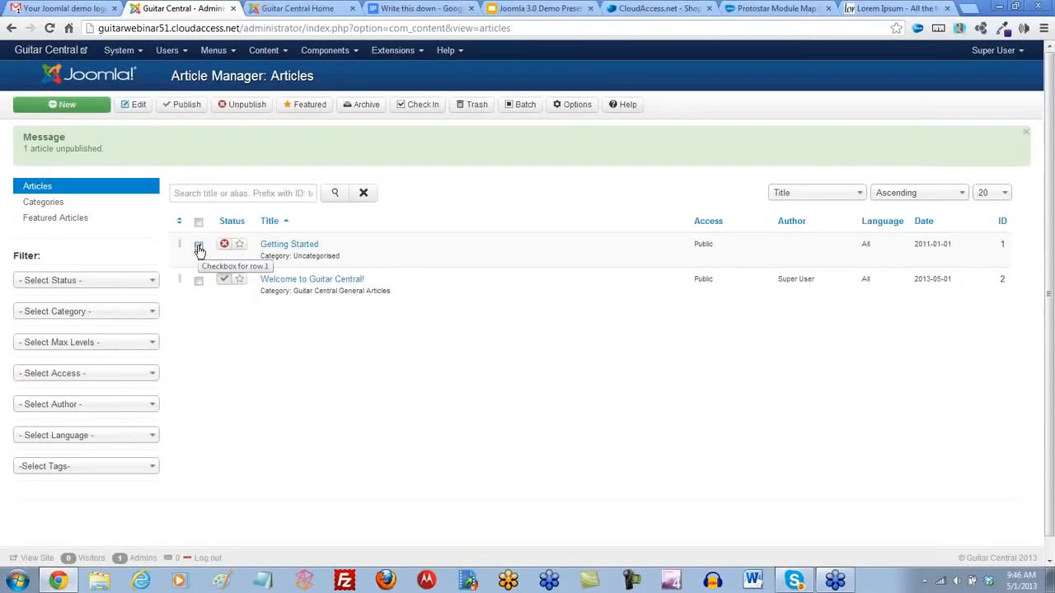
pyautogui.click(476, 108)
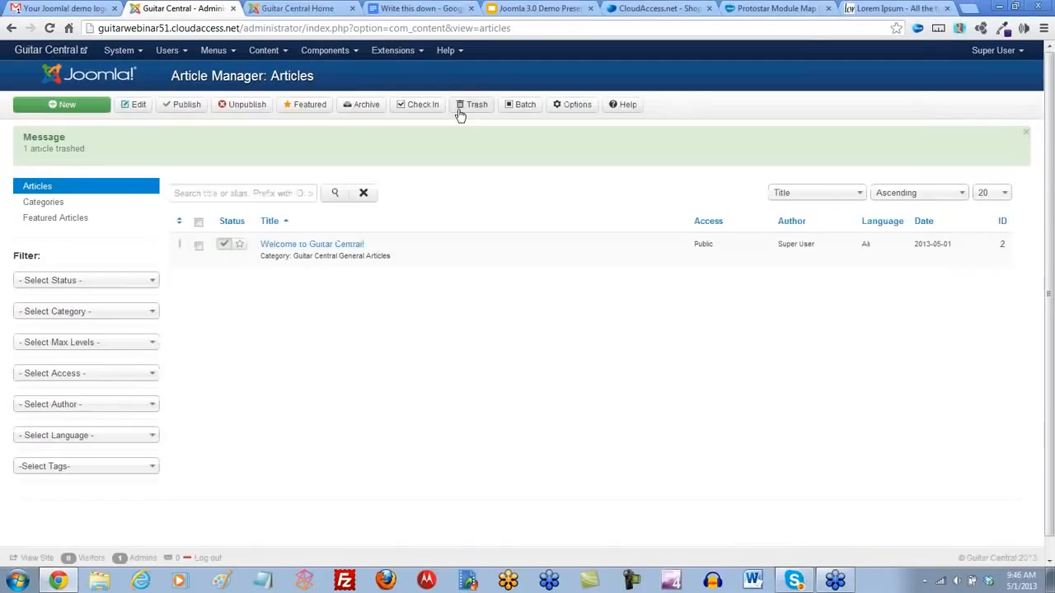
# - Filter the articles by Trashed status, permanently delete Getting Started, and reset the status filter
pyautogui.click(142, 283)
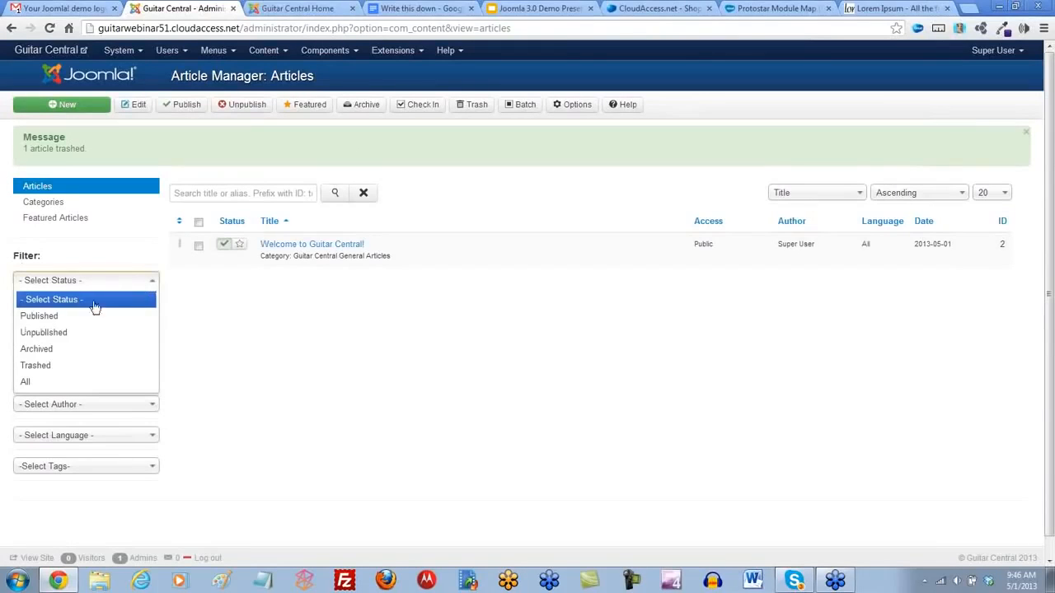
pyautogui.click(43, 366)
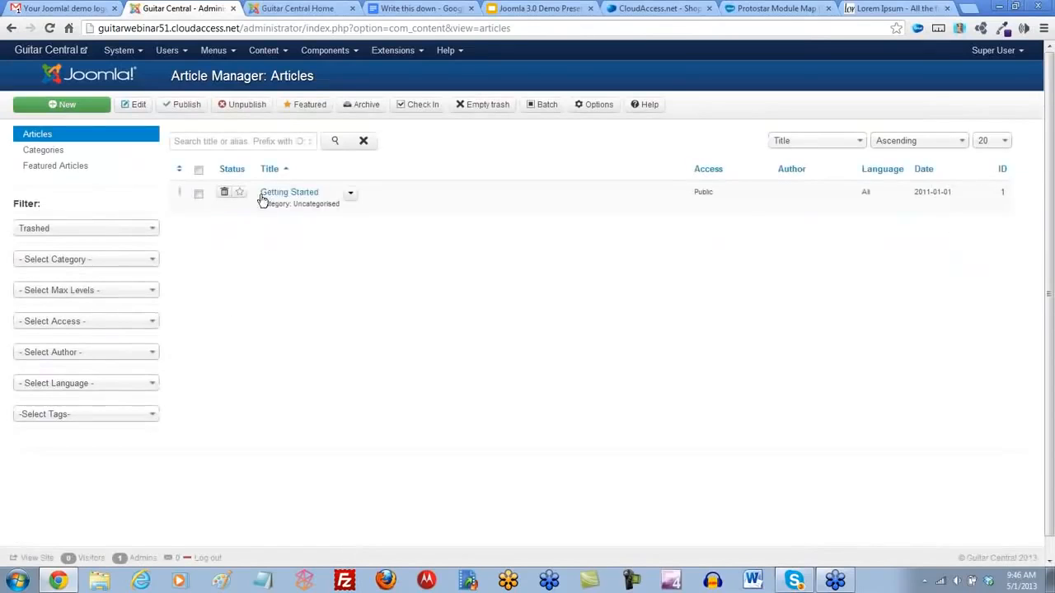
pyautogui.click(199, 198)
pyautogui.click(484, 107)
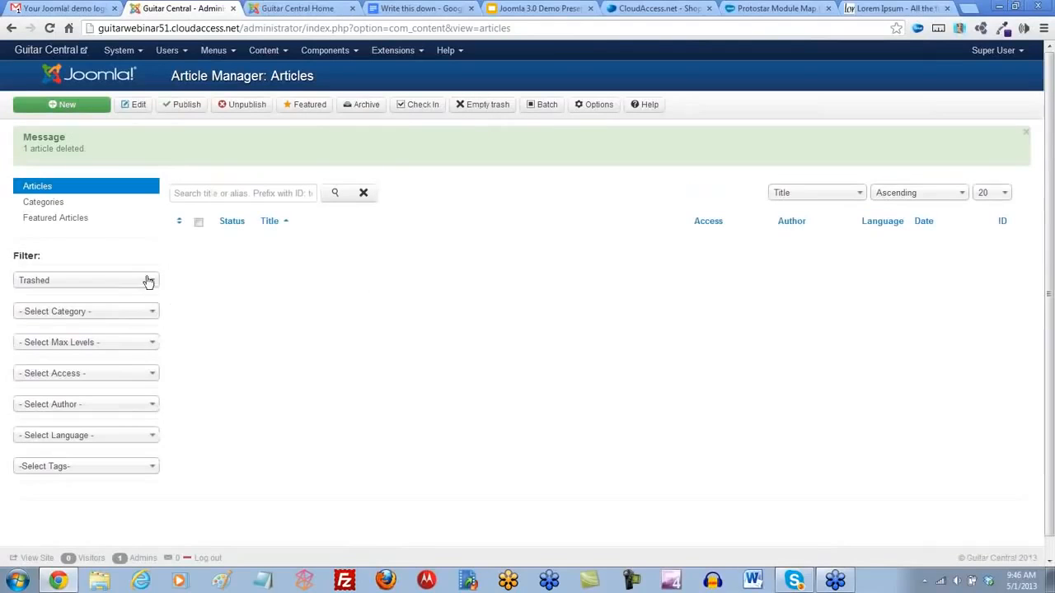
pyautogui.click(147, 280)
pyautogui.click(76, 301)
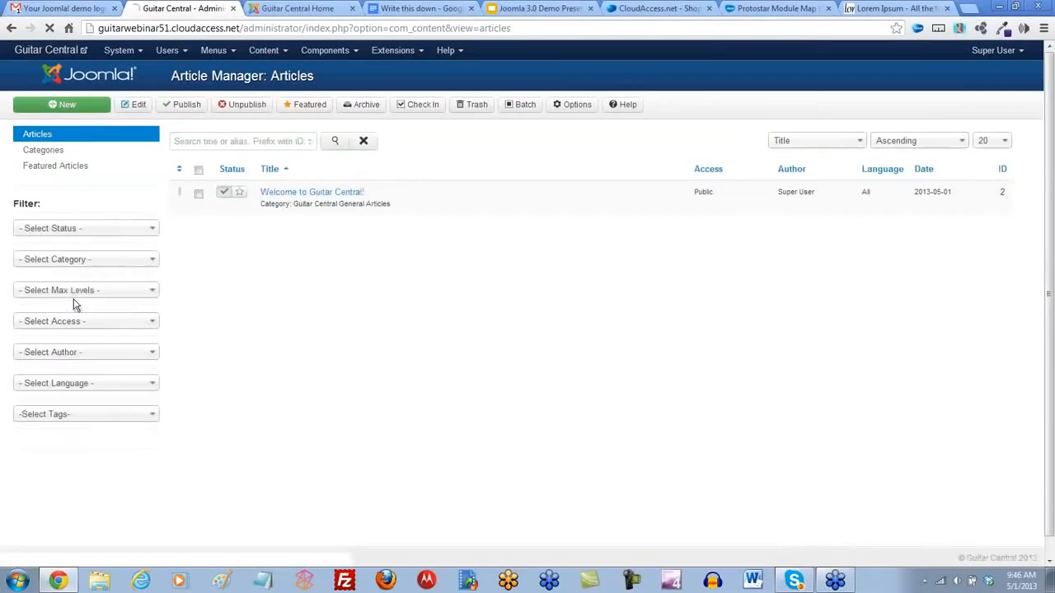
# - Trash the Uncategorised article category in the Category Manager and permanently delete it from the trashed categories
pyautogui.click(285, 51)
pyautogui.click(282, 90)
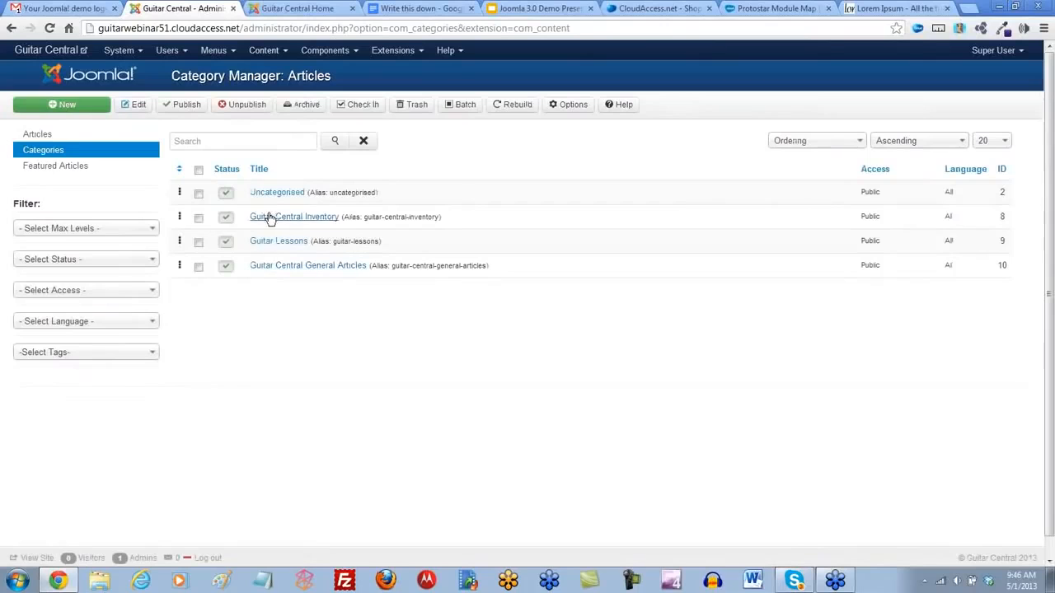
pyautogui.click(199, 196)
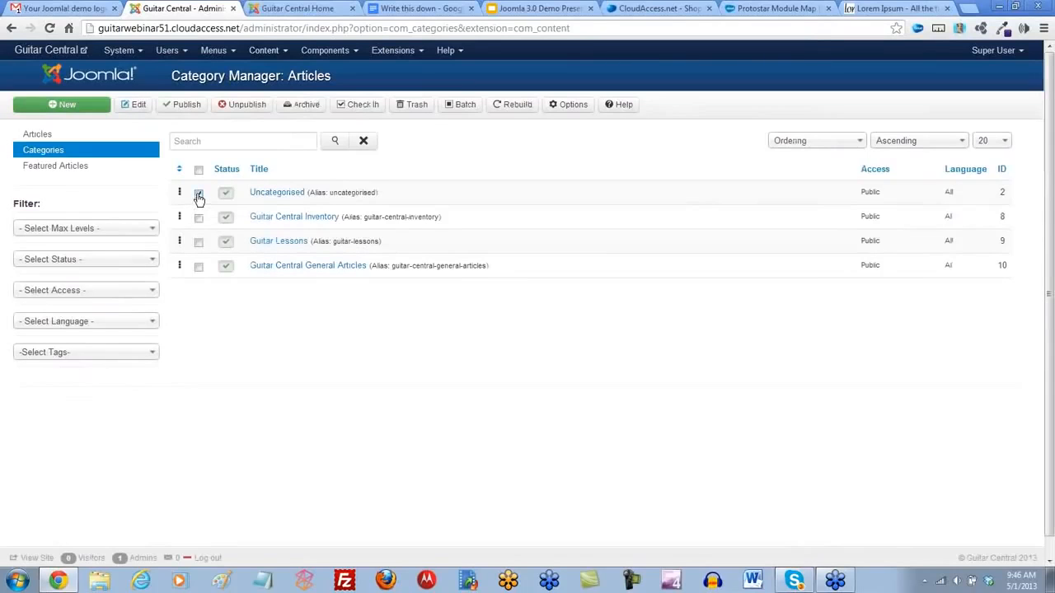
pyautogui.click(406, 109)
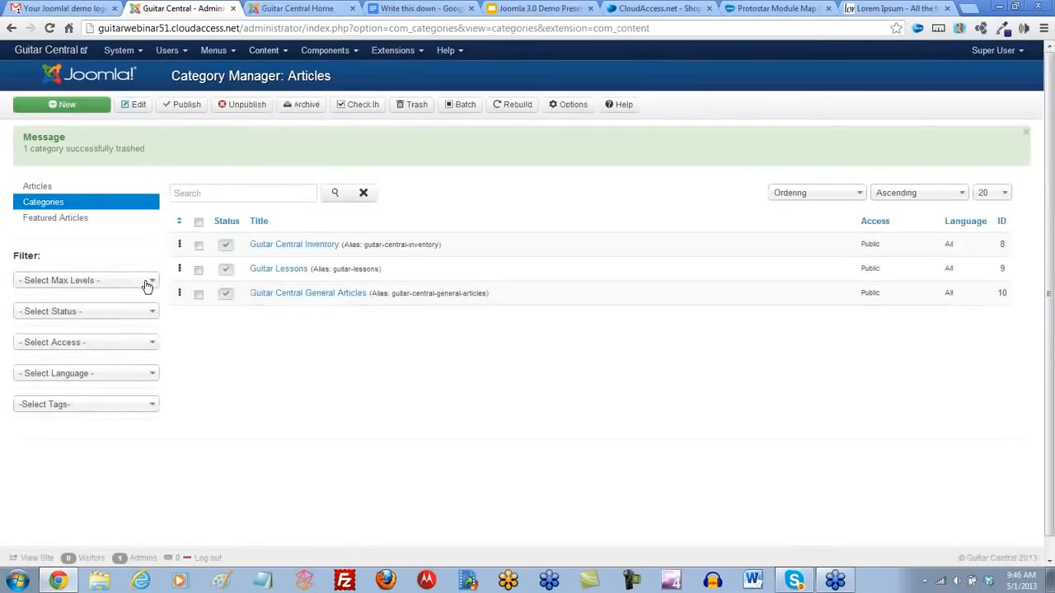
pyautogui.click(150, 312)
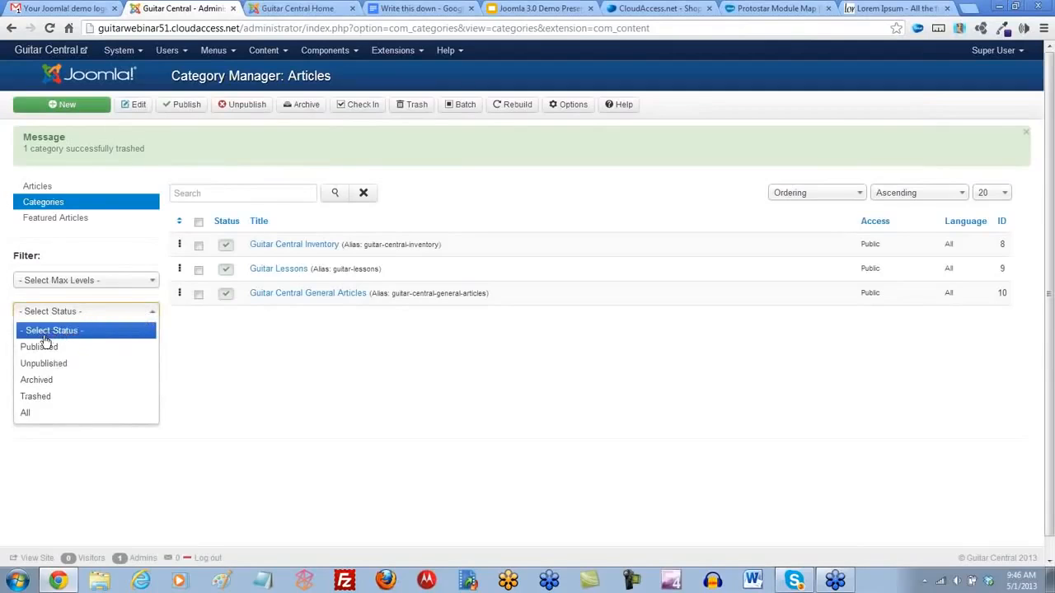
pyautogui.click(37, 398)
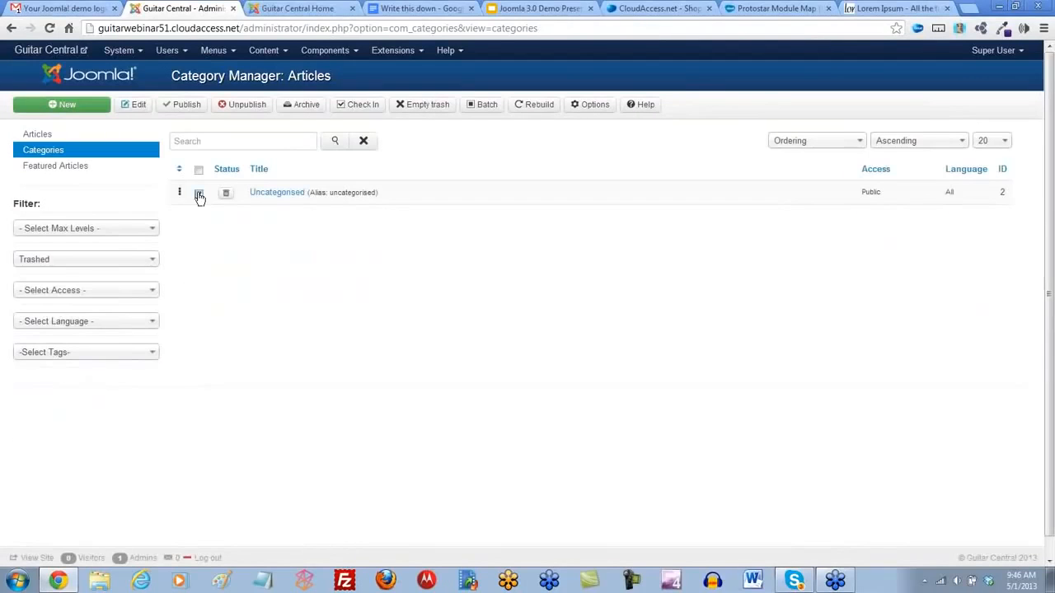
pyautogui.click(199, 195)
pyautogui.click(422, 106)
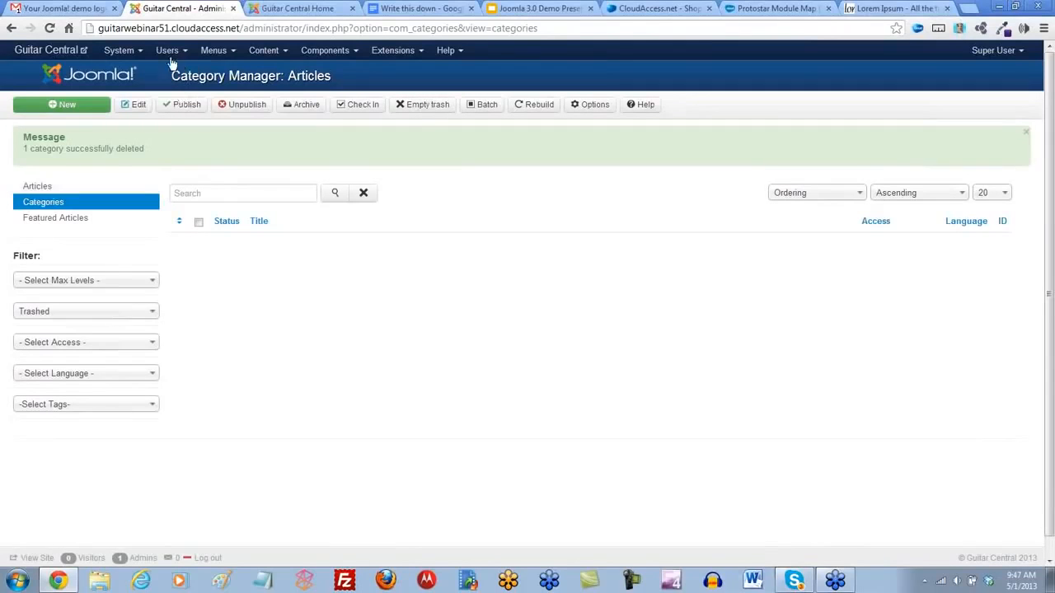
# - Return to the Control Panel, then examine the public home page layout and the positions on the Protostar Module Map
pyautogui.click(118, 50)
pyautogui.click(140, 73)
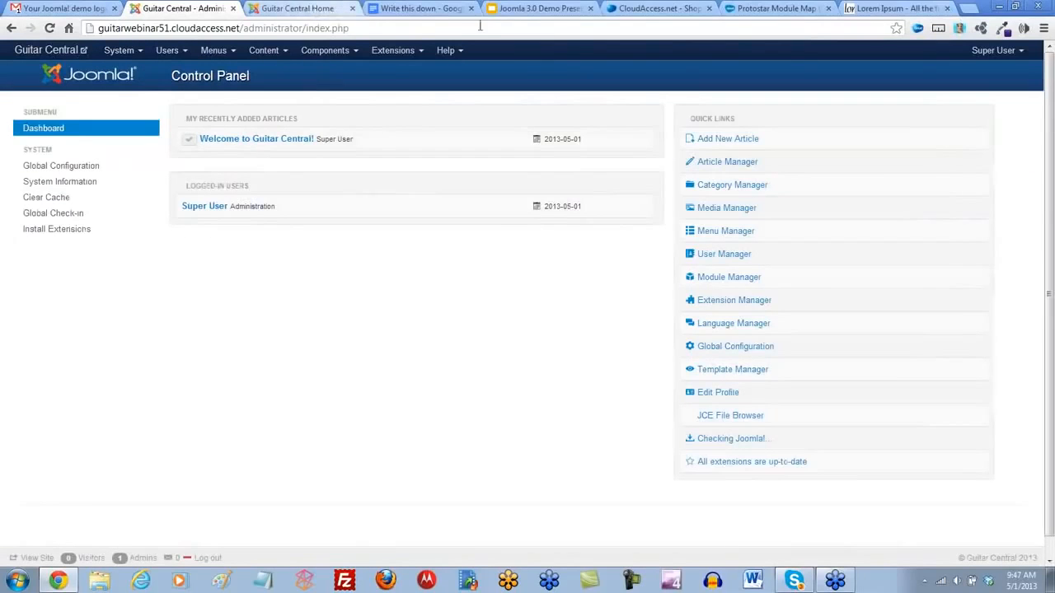
pyautogui.click(336, 11)
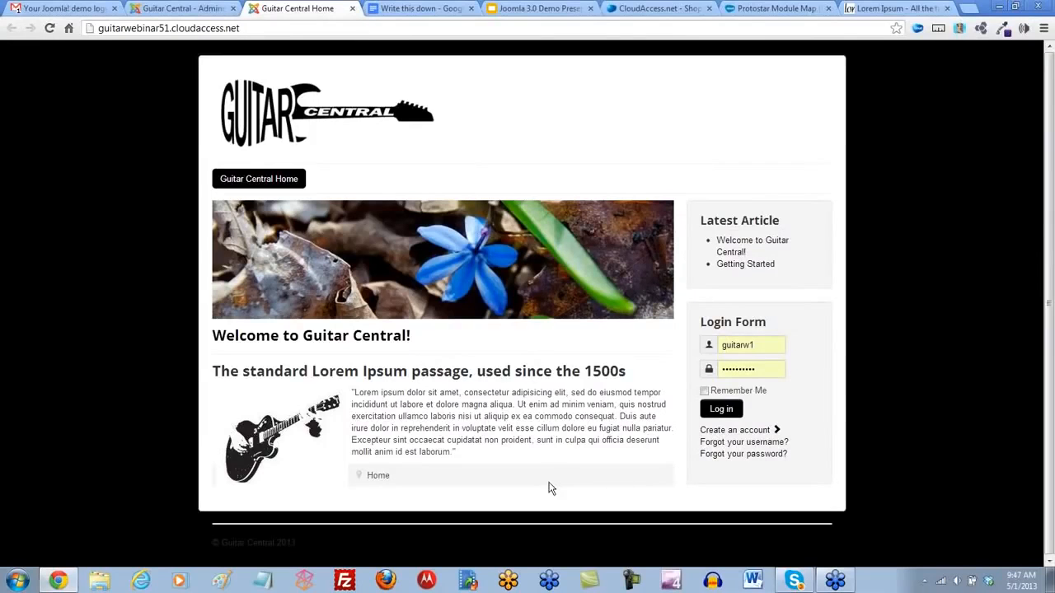
pyautogui.click(744, 10)
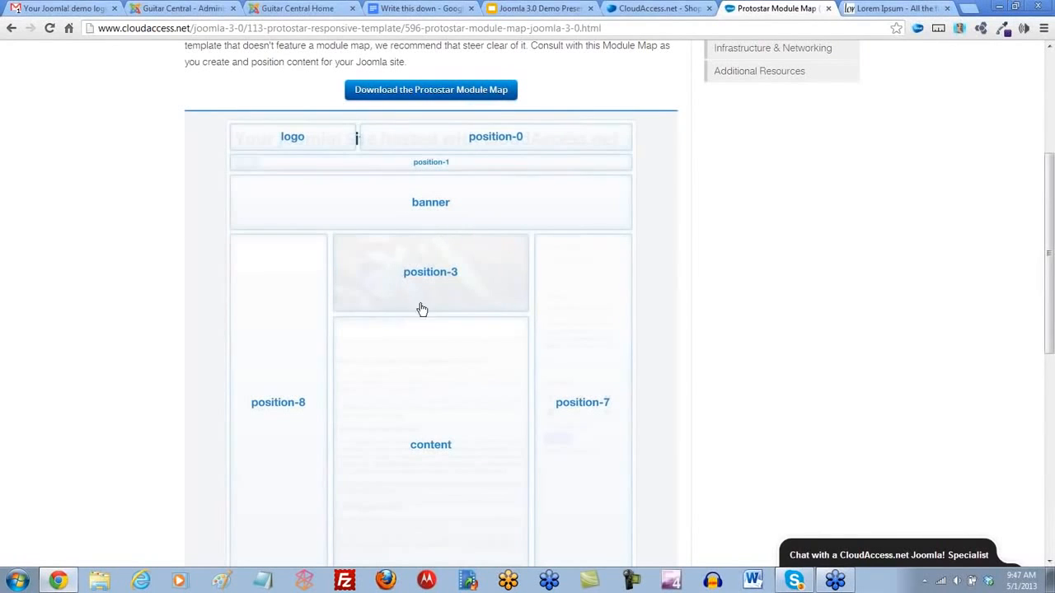
pyautogui.scroll(-3, 569, 386)
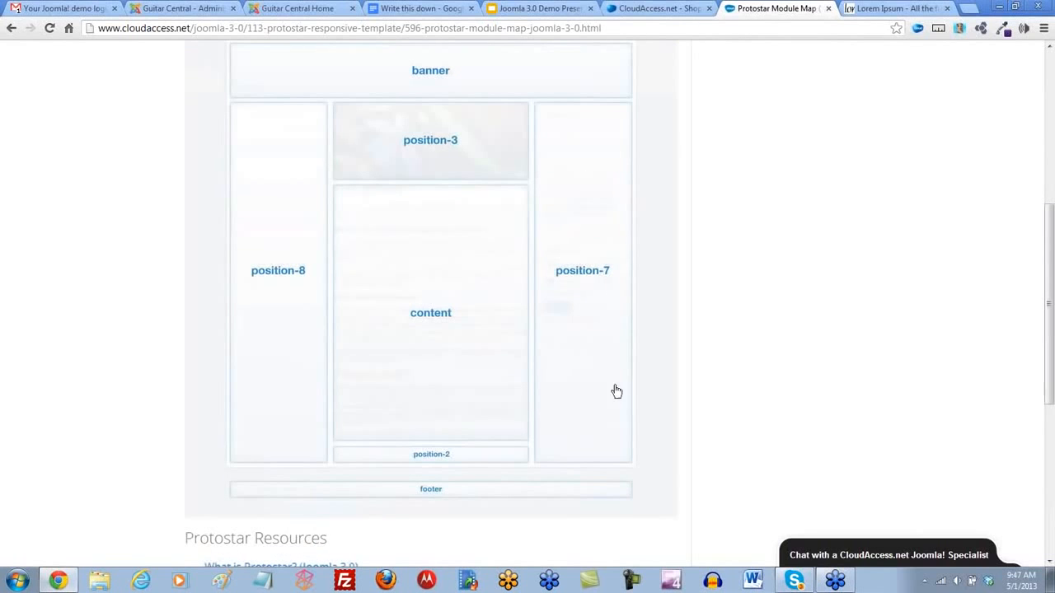
pyautogui.scroll(9, 344, 80)
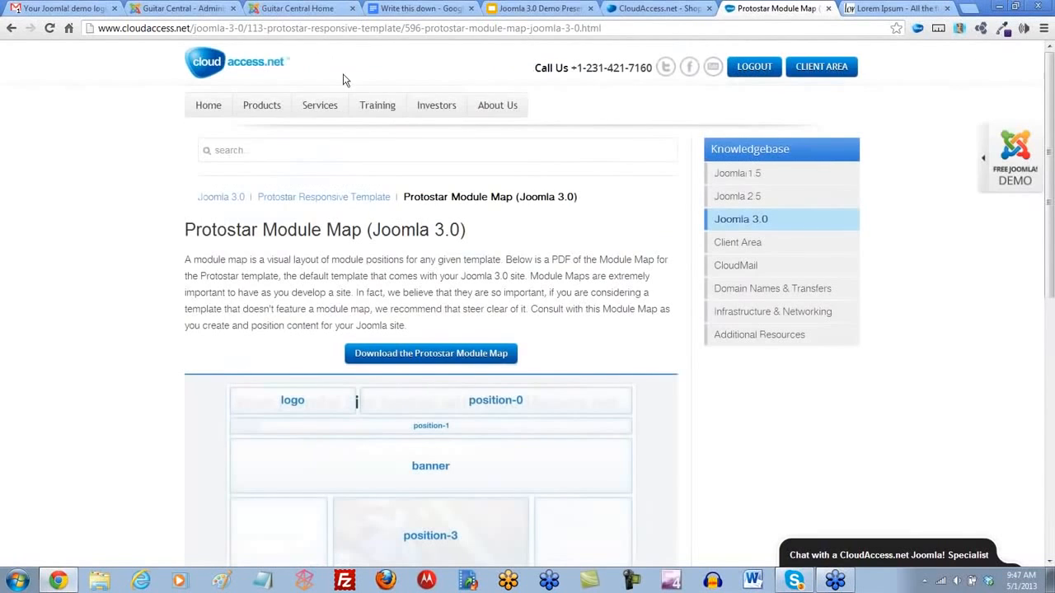
# - Open the Module Manager in the site administrator and set the list to show all modules
pyautogui.click(286, 8)
pyautogui.click(184, 8)
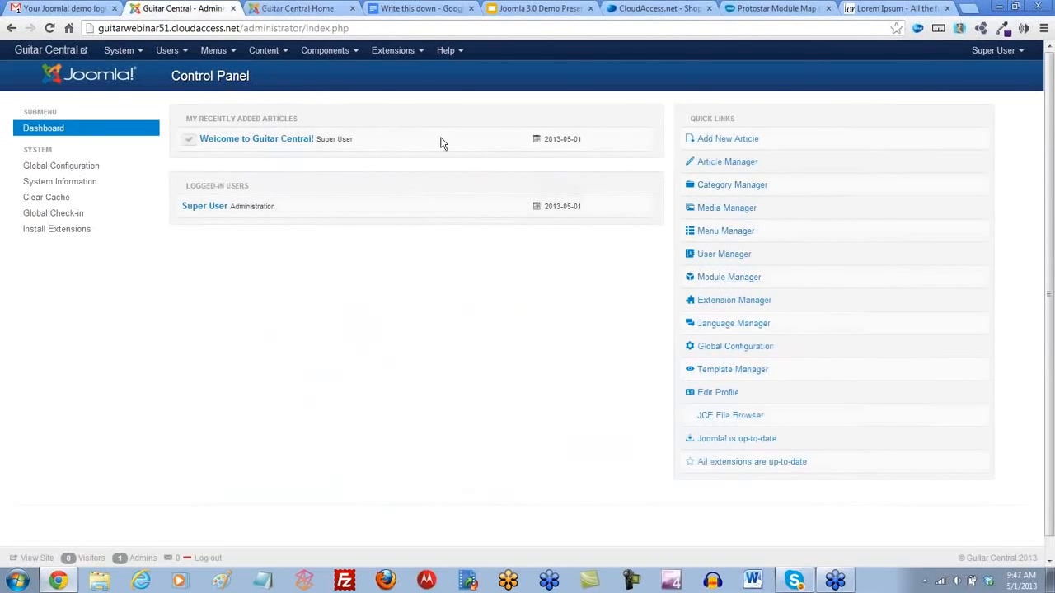
pyautogui.click(422, 52)
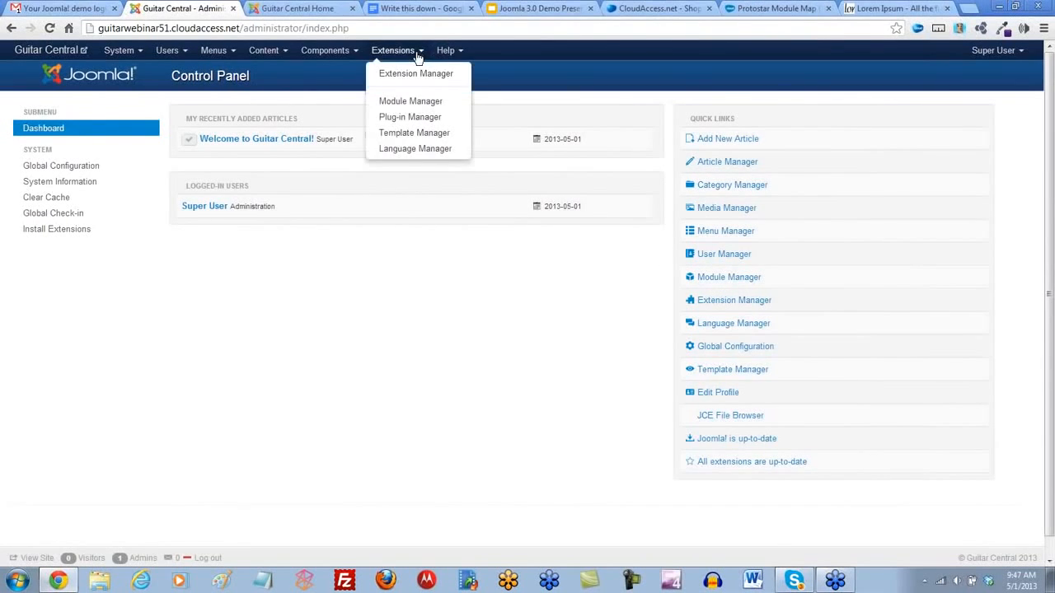
pyautogui.click(409, 106)
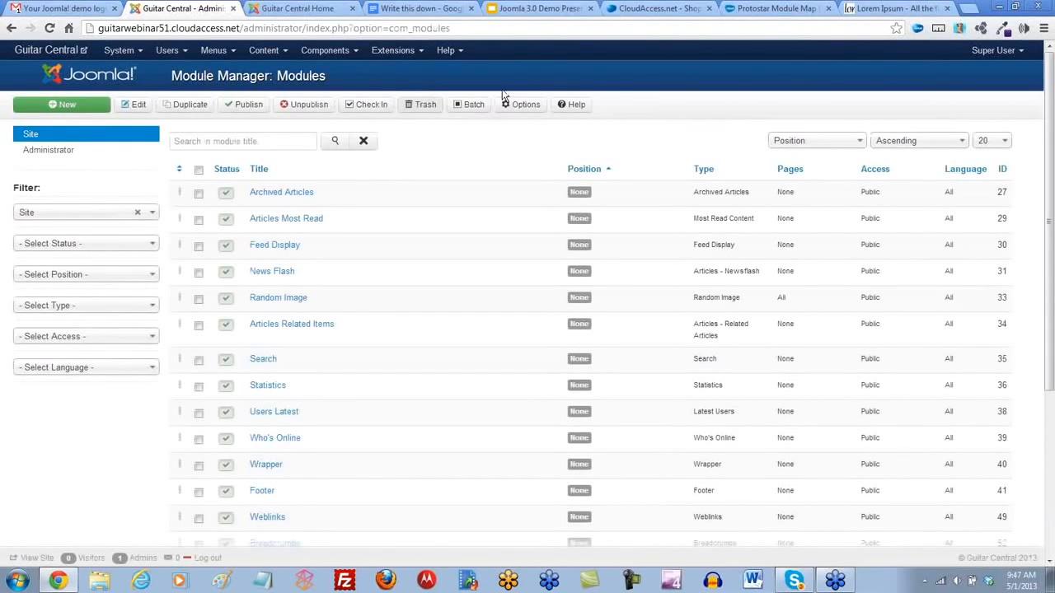
pyautogui.moveTo(1049, 216)
pyautogui.mouseDown()
pyautogui.moveTo(1049, 386)
pyautogui.moveTo(1049, 206)
pyautogui.mouseUp()
pyautogui.click(1001, 141)
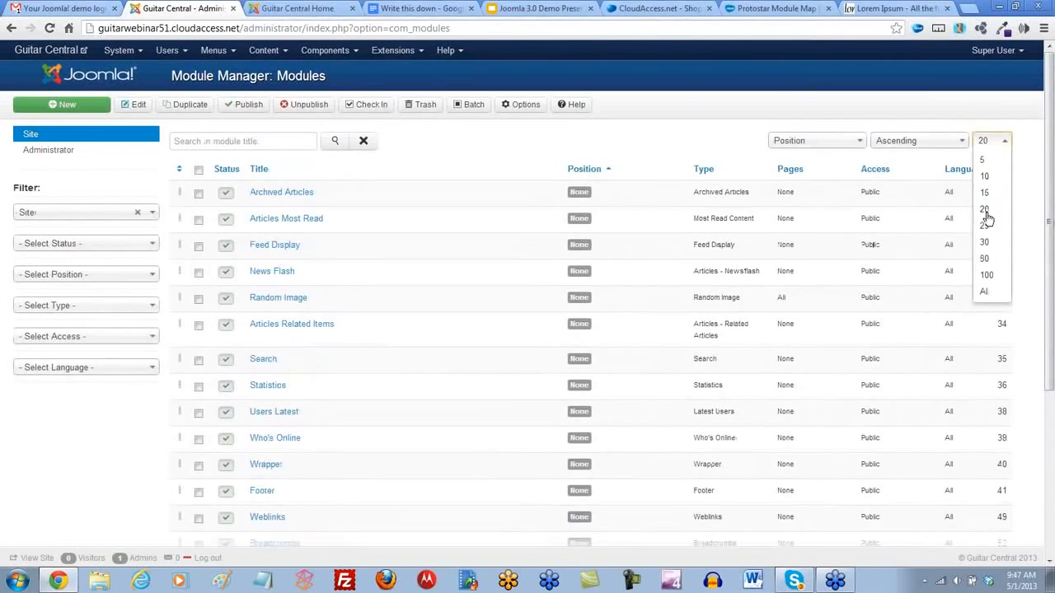
pyautogui.click(985, 290)
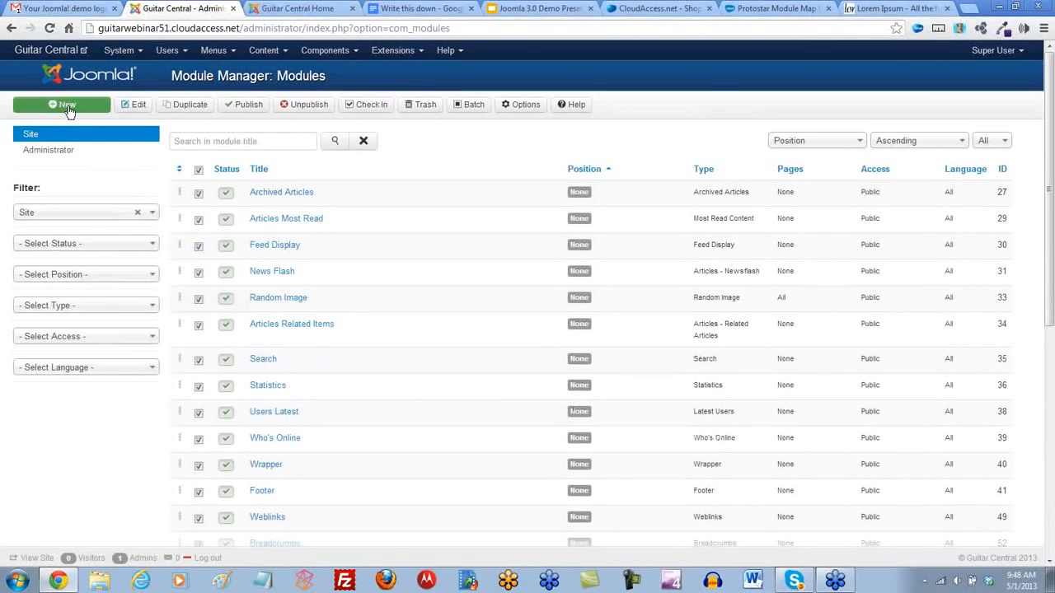
# - Select every site module except Main Menu, check their placement on the public home page, and move the selected modules to the trash
pyautogui.scroll(-3, 443, 172)
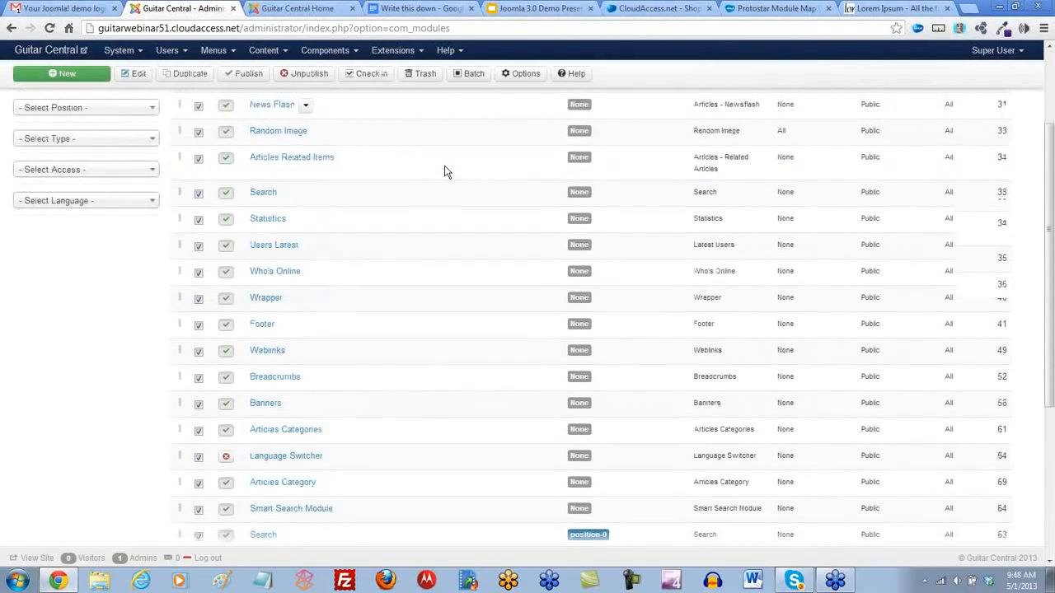
pyautogui.scroll(-2, 445, 171)
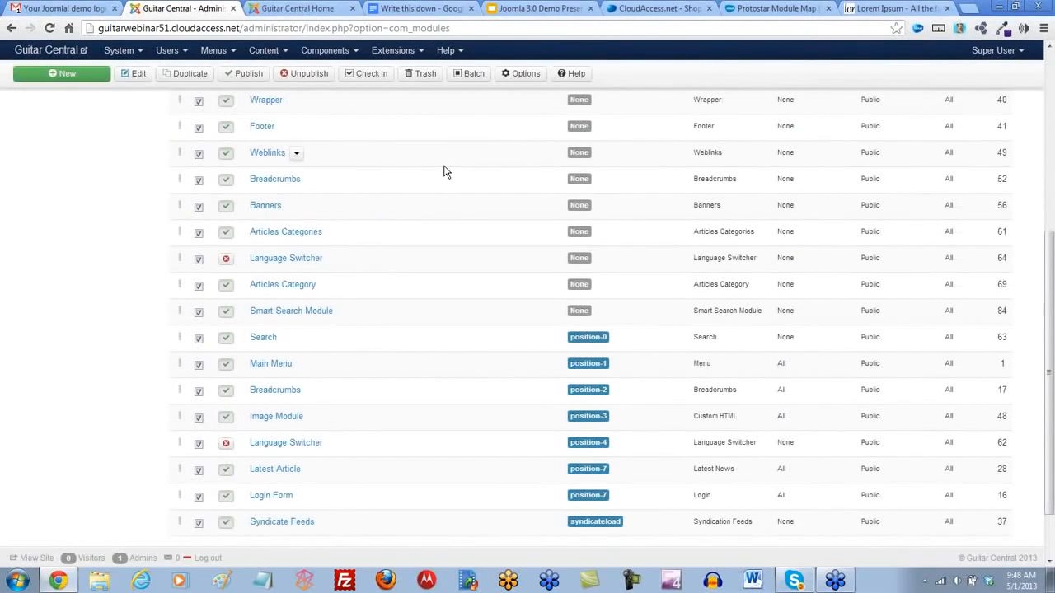
pyautogui.scroll(-1, 444, 171)
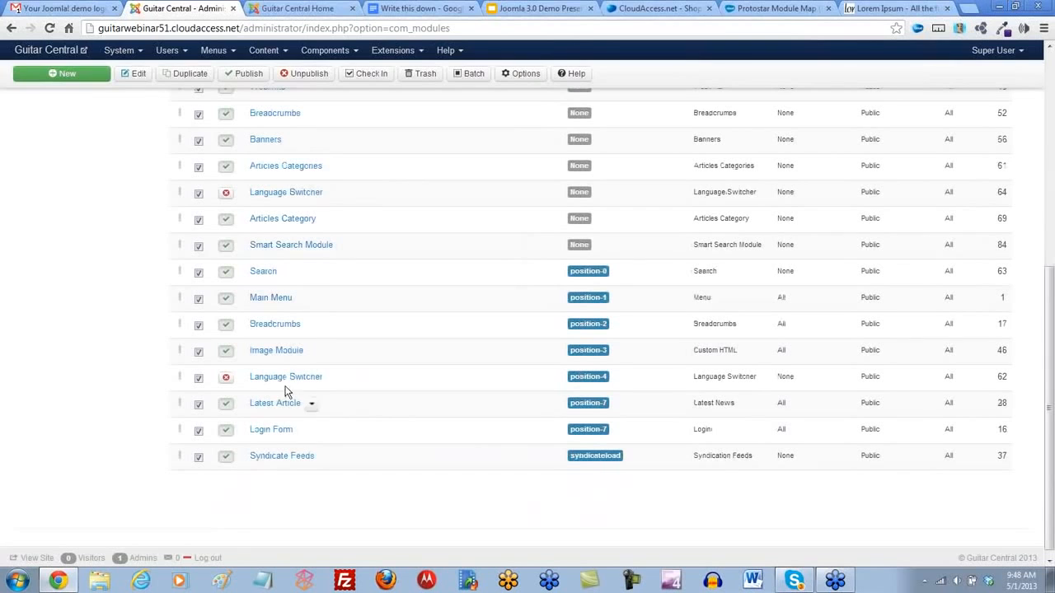
pyautogui.click(198, 302)
pyautogui.click(296, 9)
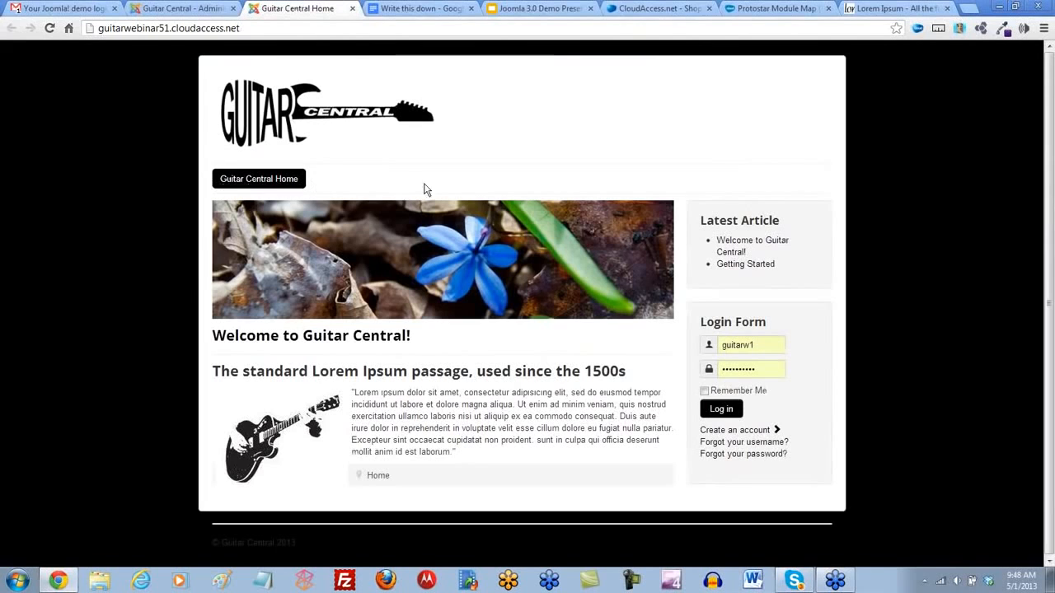
pyautogui.hotkey('ctrl', 'shift', 'Tab')
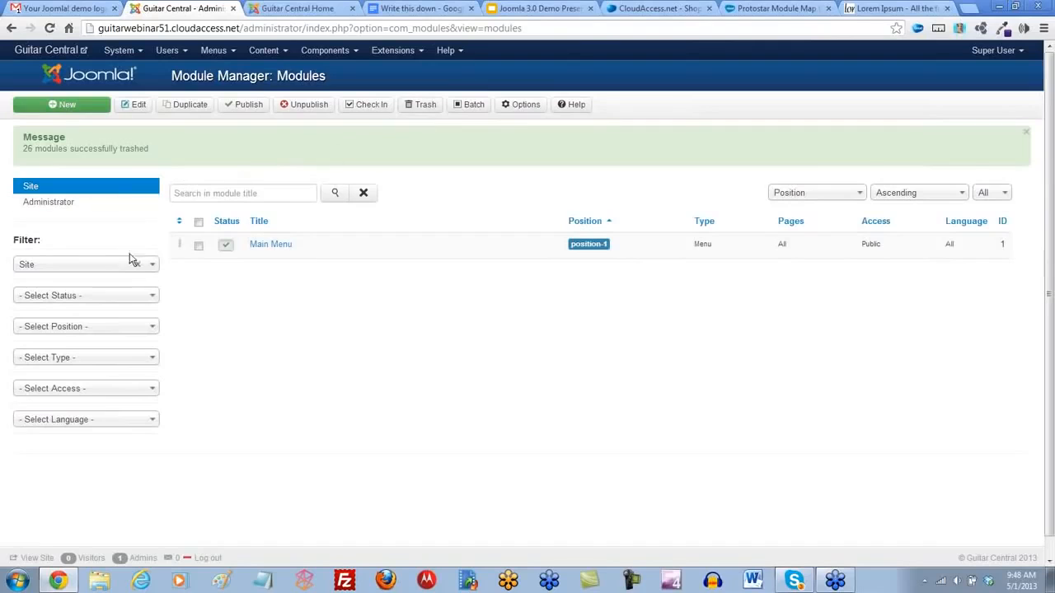
# - Filter the modules by Trashed status, permanently delete all of them, and reset the status filter
pyautogui.click(151, 298)
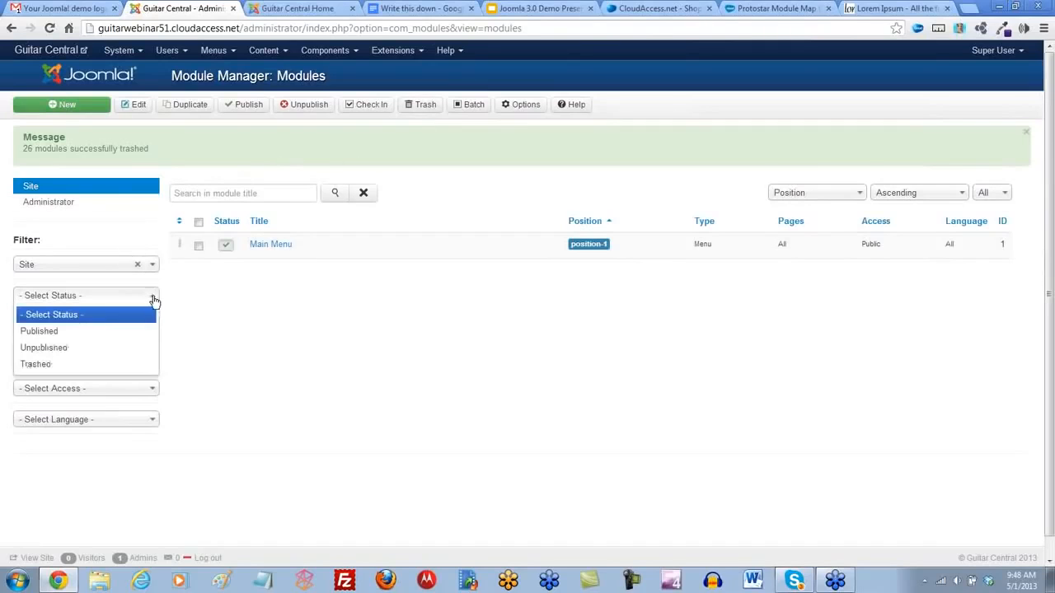
pyautogui.click(41, 365)
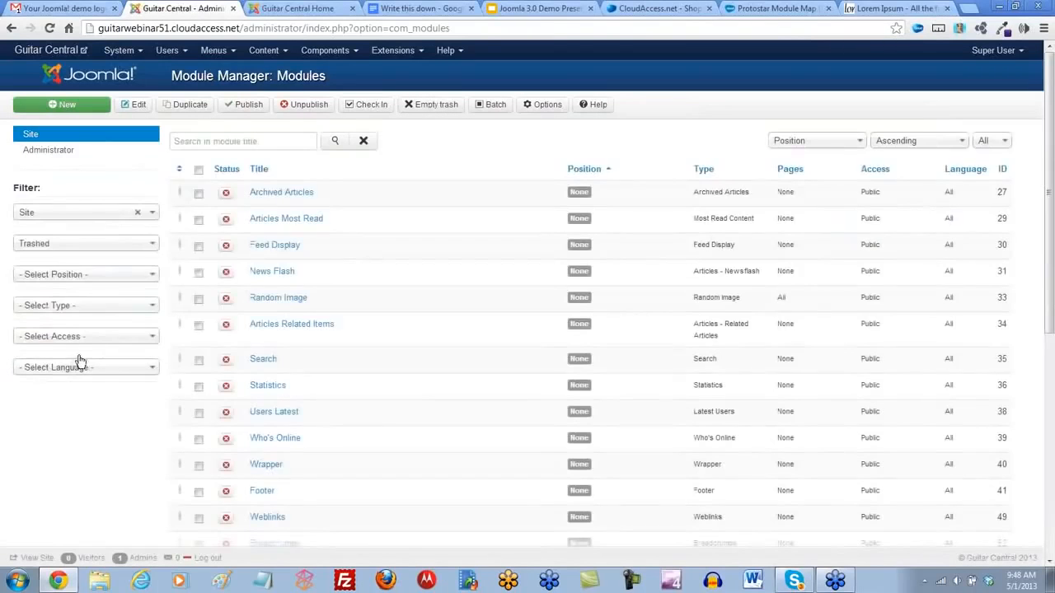
pyautogui.click(200, 171)
pyautogui.click(427, 106)
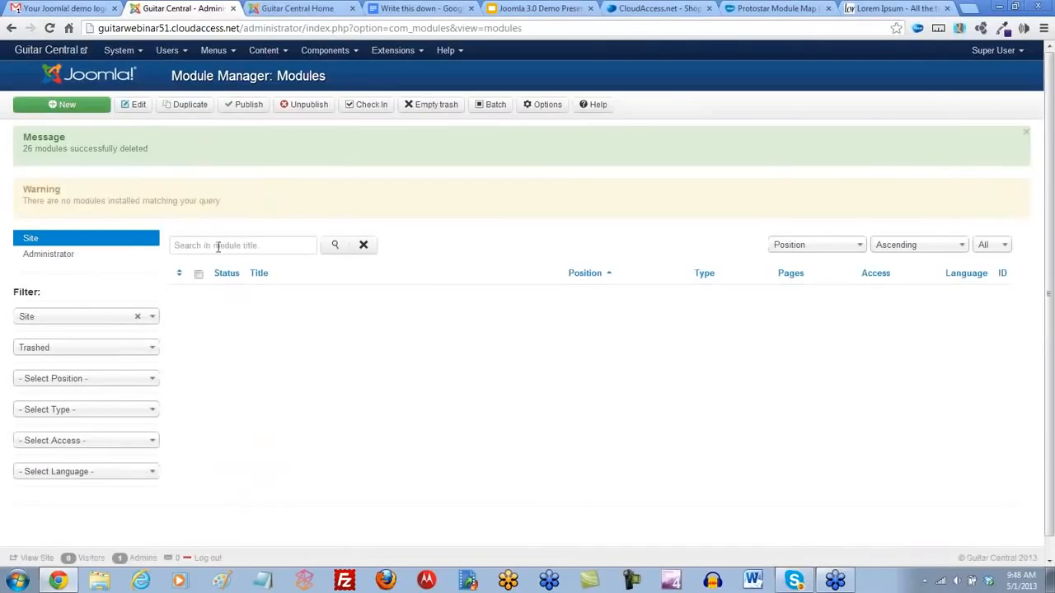
pyautogui.click(149, 347)
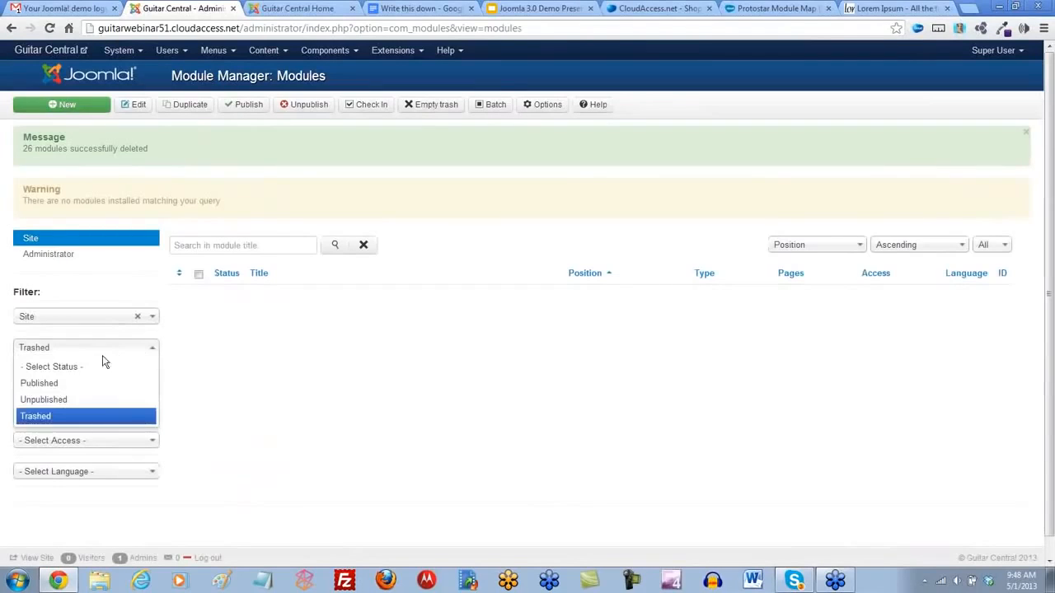
pyautogui.click(52, 367)
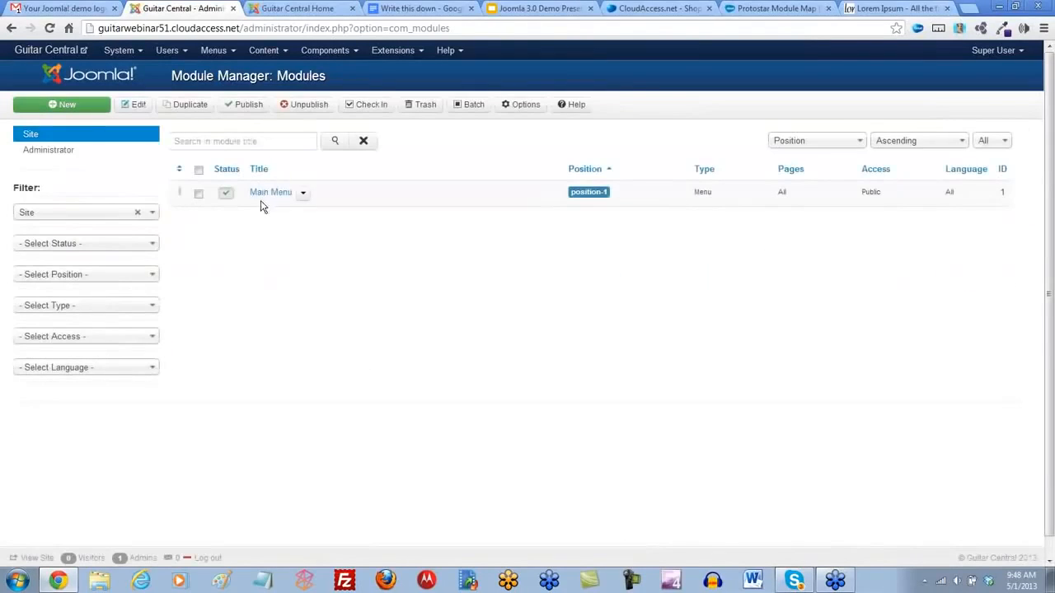
# - Reload the public home page to check its layout, and return to the site administrator
pyautogui.click(284, 9)
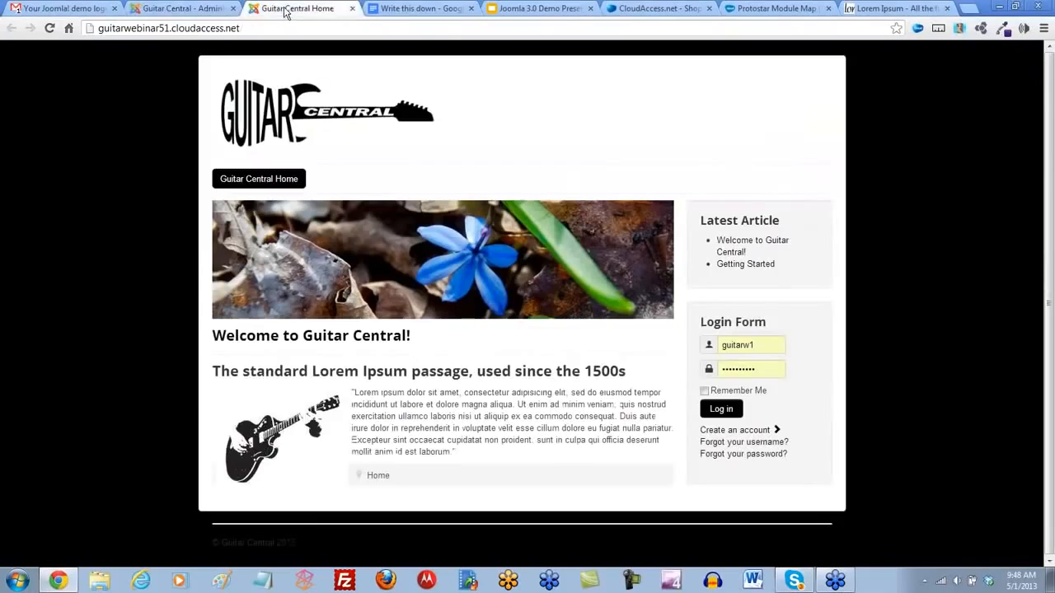
pyautogui.click(50, 29)
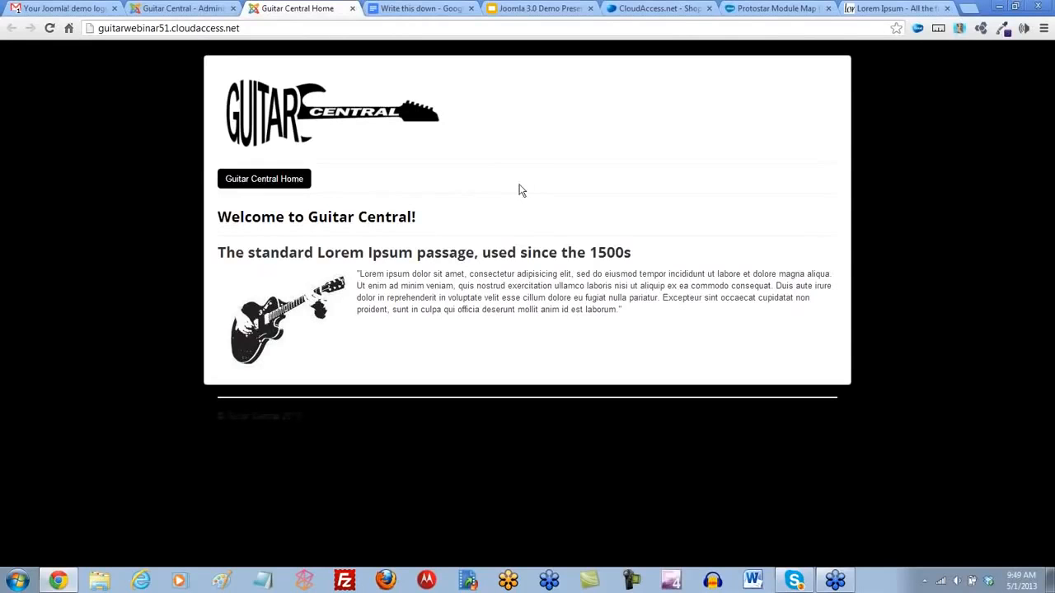
pyautogui.click(186, 10)
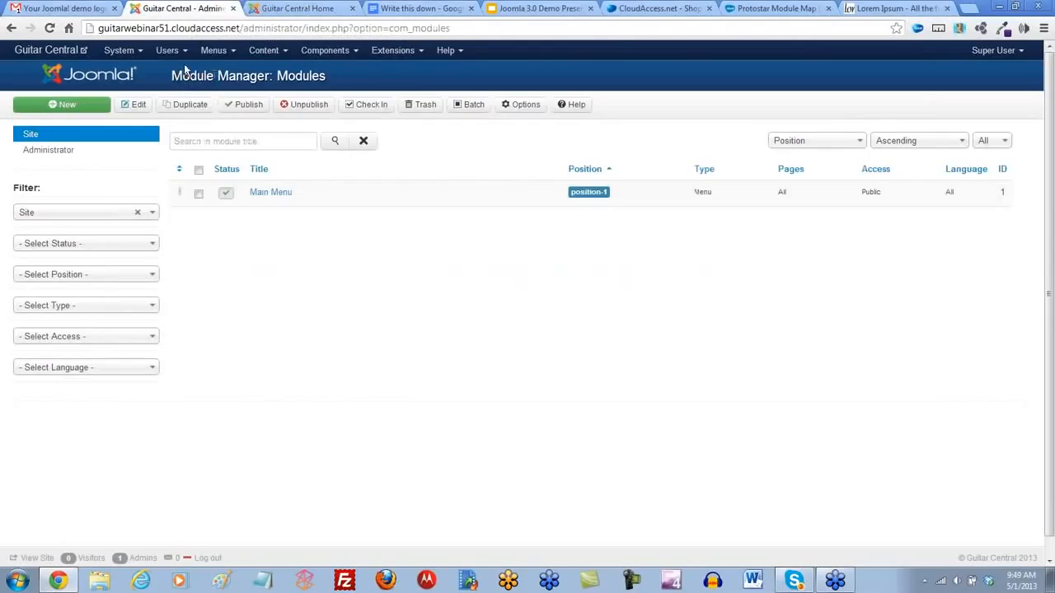
# - Create a new article in the Article Manager and title it Acoustic Guitars
pyautogui.click(284, 52)
pyautogui.click(289, 73)
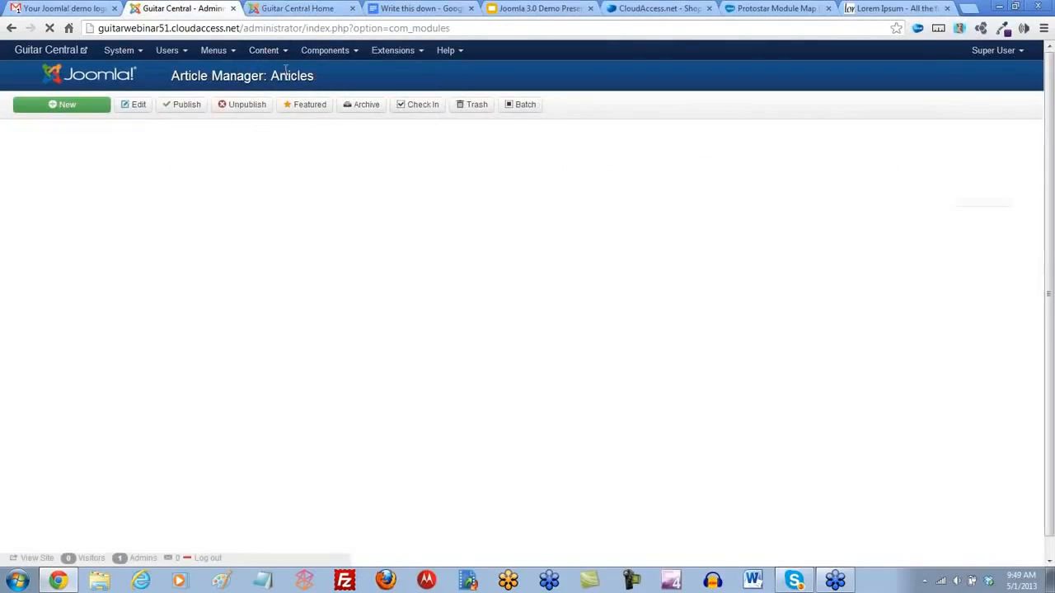
pyautogui.click(72, 111)
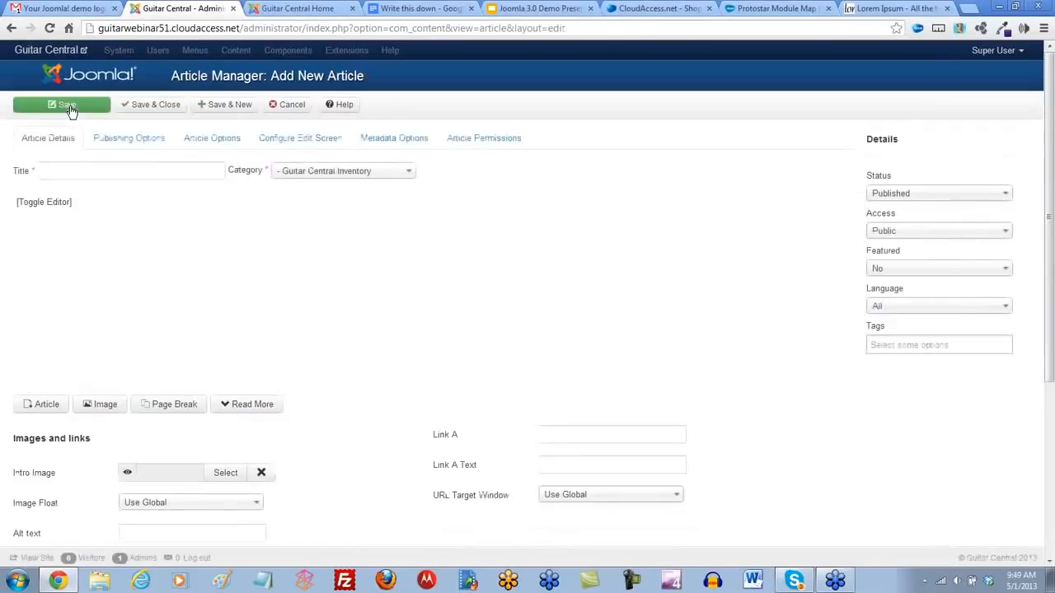
pyautogui.click(60, 173)
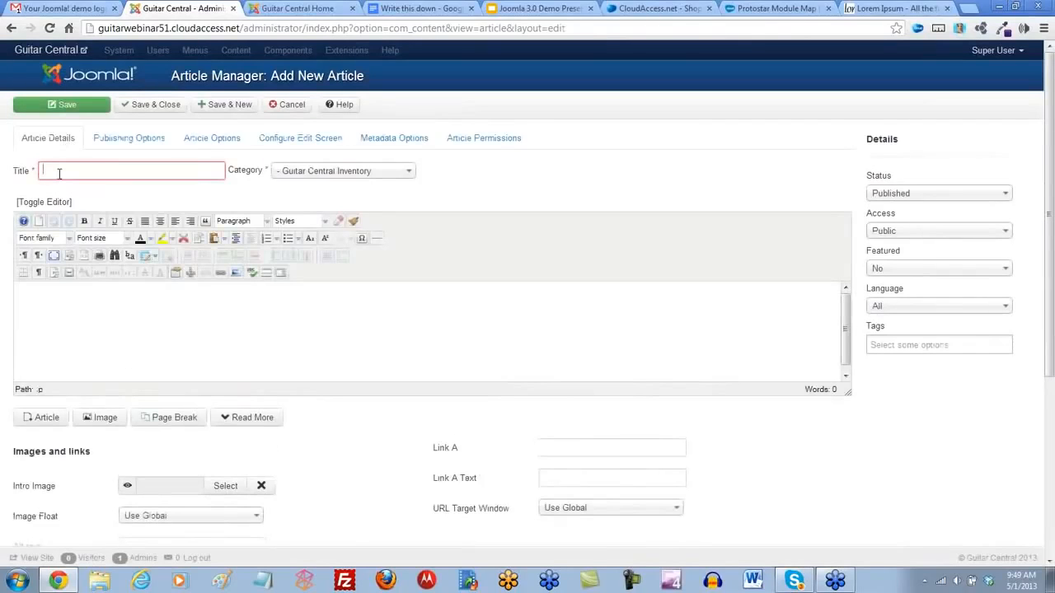
pyautogui.write('Acoustic Guitars')
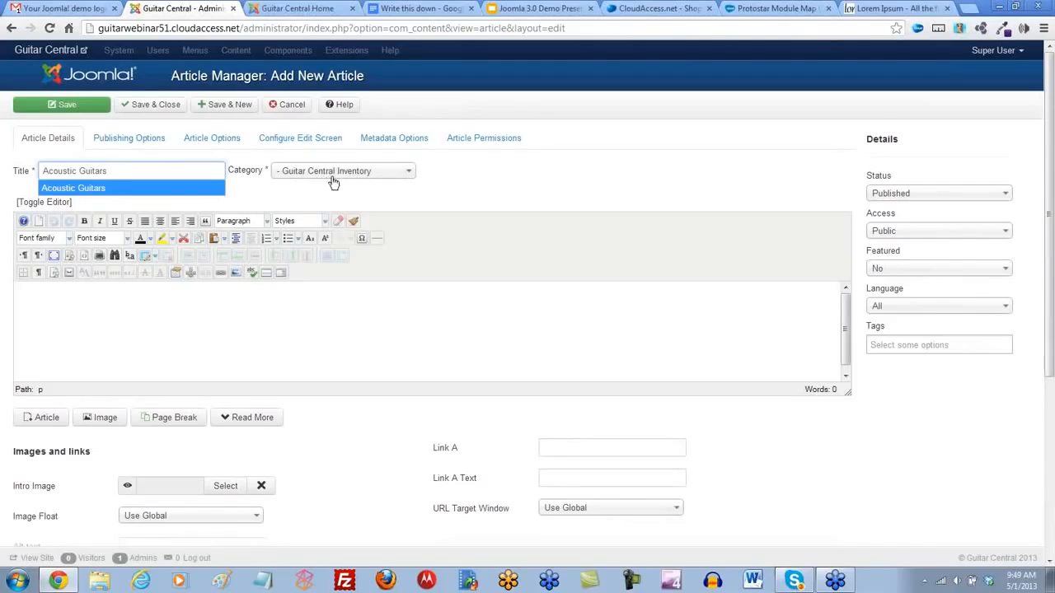
pyautogui.press('Return')
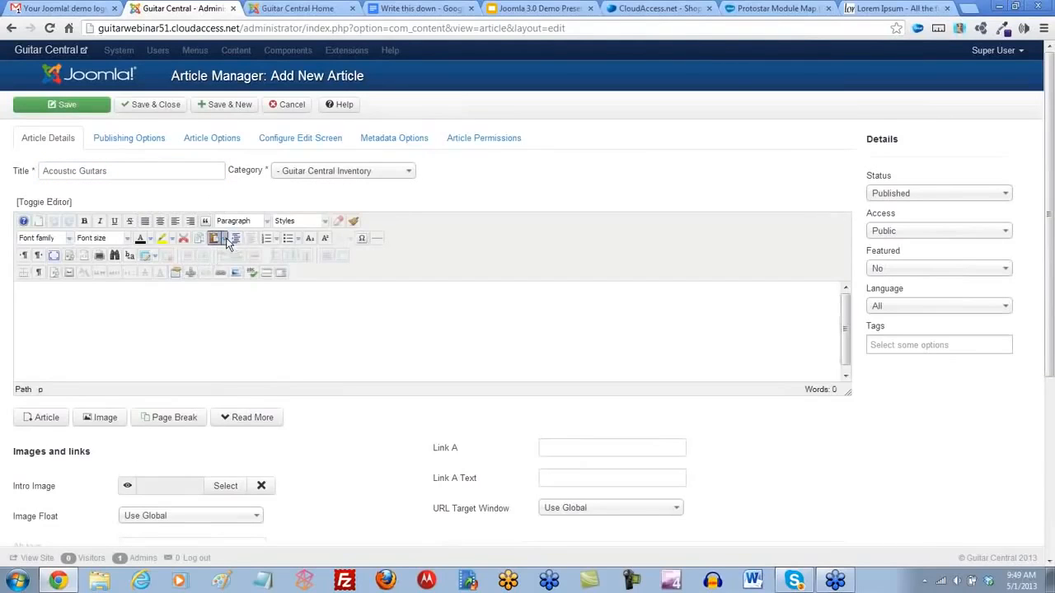
# - Paste the copied Lorem Ipsum passage into the article body as plain text and format its first line as Heading 2
pyautogui.click(231, 241)
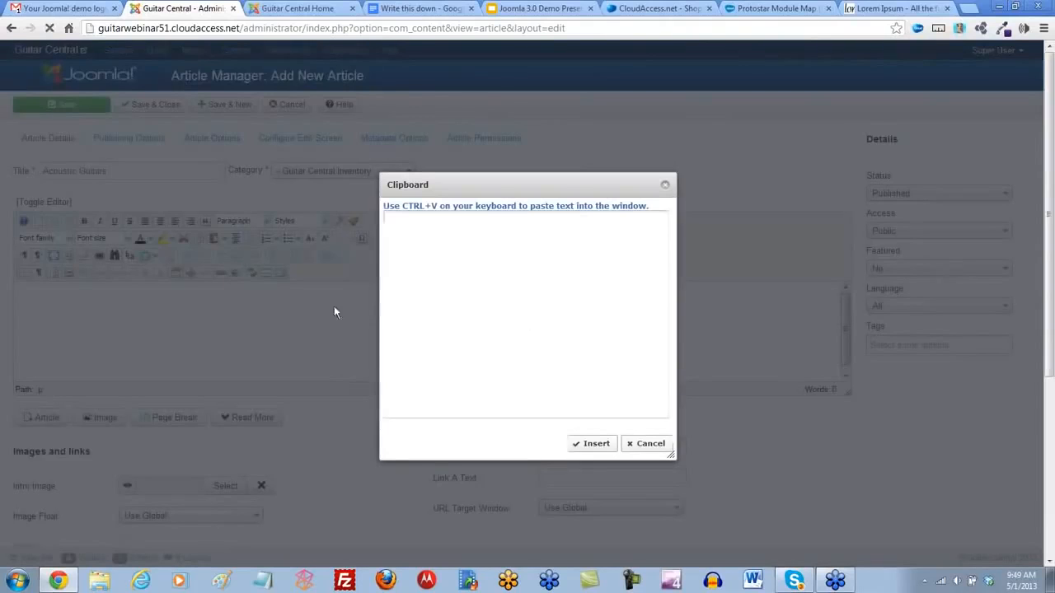
pyautogui.write('The standard Lorem Ipsum passage, used since the 1500s  "Lorem ipsum dolor sit amet, consectetur adipisicing elit, sed do eiusmod tempor incididunt ut labore et dolore magna aliqua. Ut enim ad minim veniam, quis nostrud exercitation ullamco laboris nisi ut aliquip ex ea commodo consequat. Duis aute irure dolor in reprehenderit in voluptate velit esse cillum dolore eu fugiat nulla pariatur. Excepteur sint occaecat cupidatat non proident, sunt in culpa qui officia deserunt mollit anim id est laborum."')
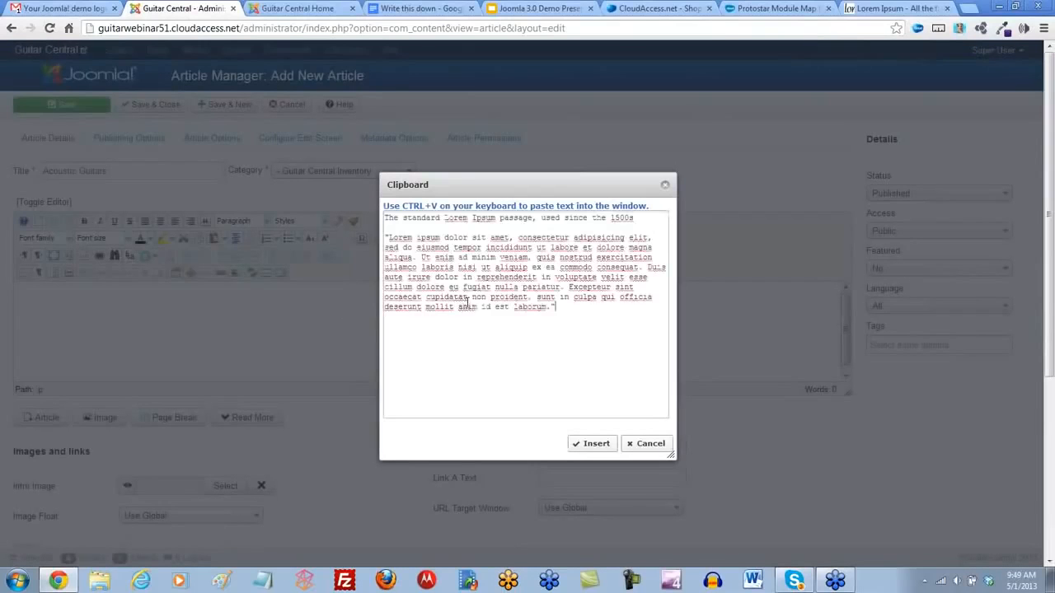
pyautogui.click(592, 443)
pyautogui.moveTo(241, 291); pyautogui.dragTo(8, 290)
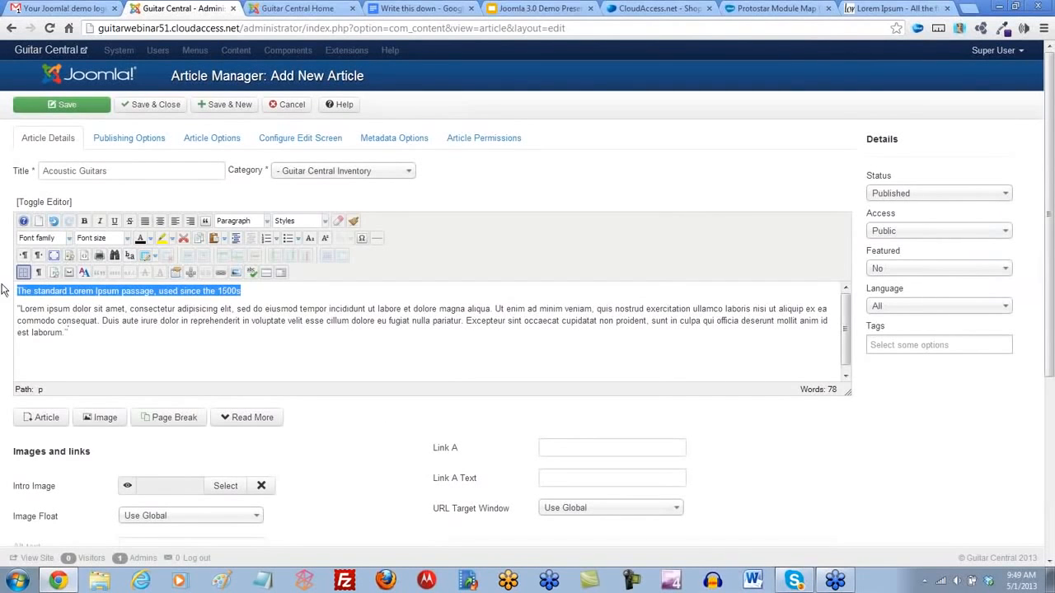
pyautogui.click(268, 226)
pyautogui.scroll(-2, 264, 253)
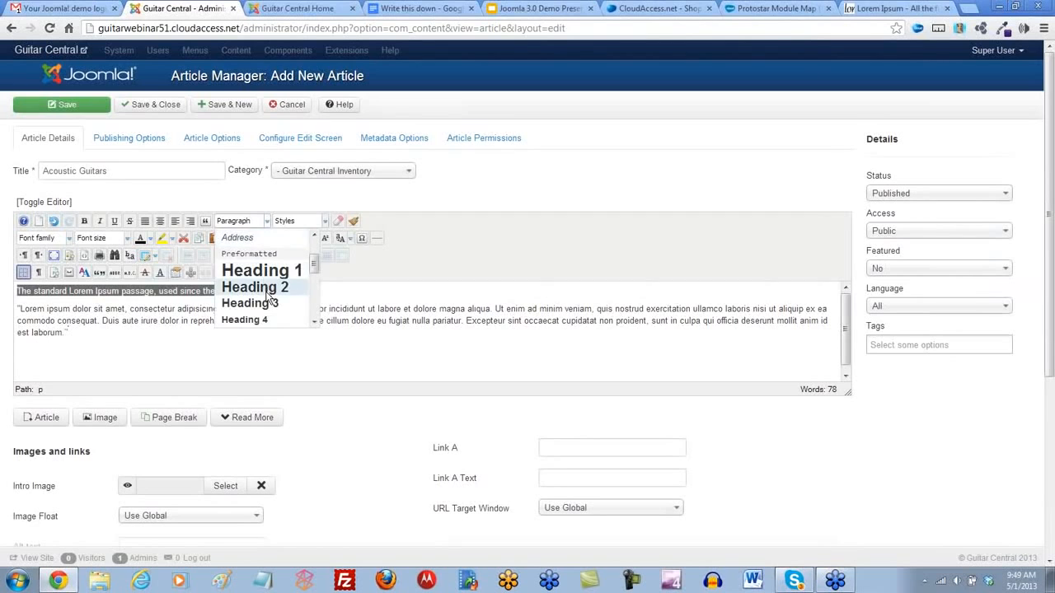
pyautogui.click(262, 285)
# - Upload classicalguitar.jpg, electricguitar.jpg and amplifier.jpg from the guitar folder to the site's root image folder, with the insertion point before the Lorem ipsum paragraph
pyautogui.click(16, 324)
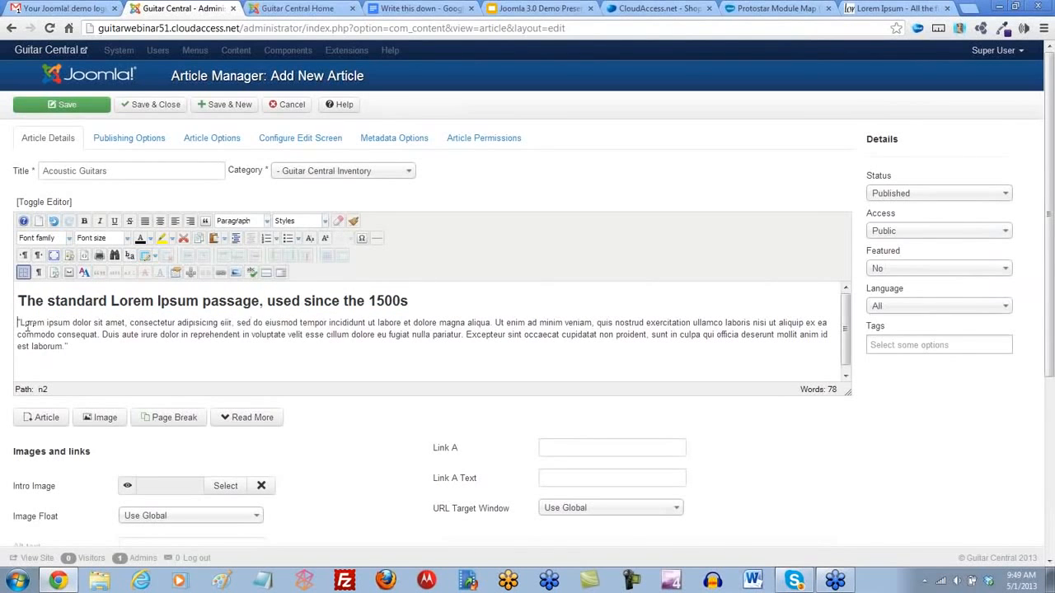
pyautogui.click(236, 274)
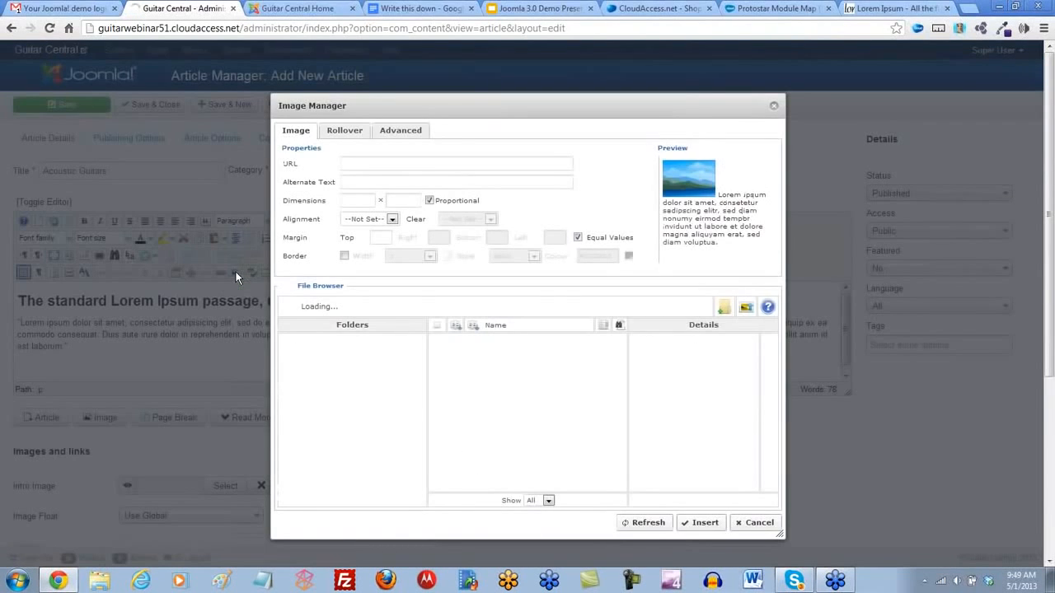
pyautogui.click(746, 309)
pyautogui.click(544, 417)
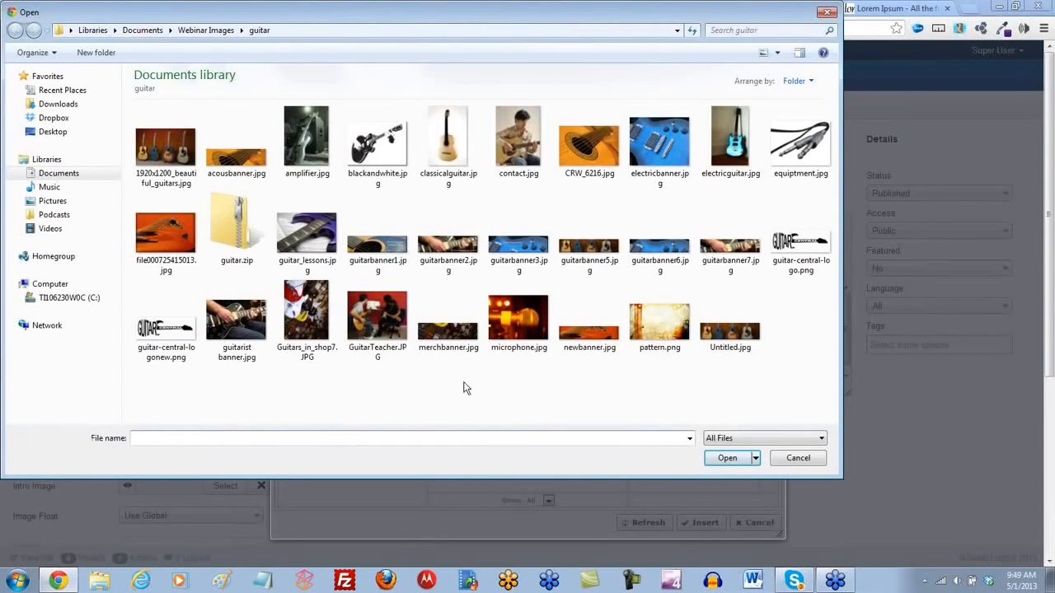
pyautogui.click(448, 138)
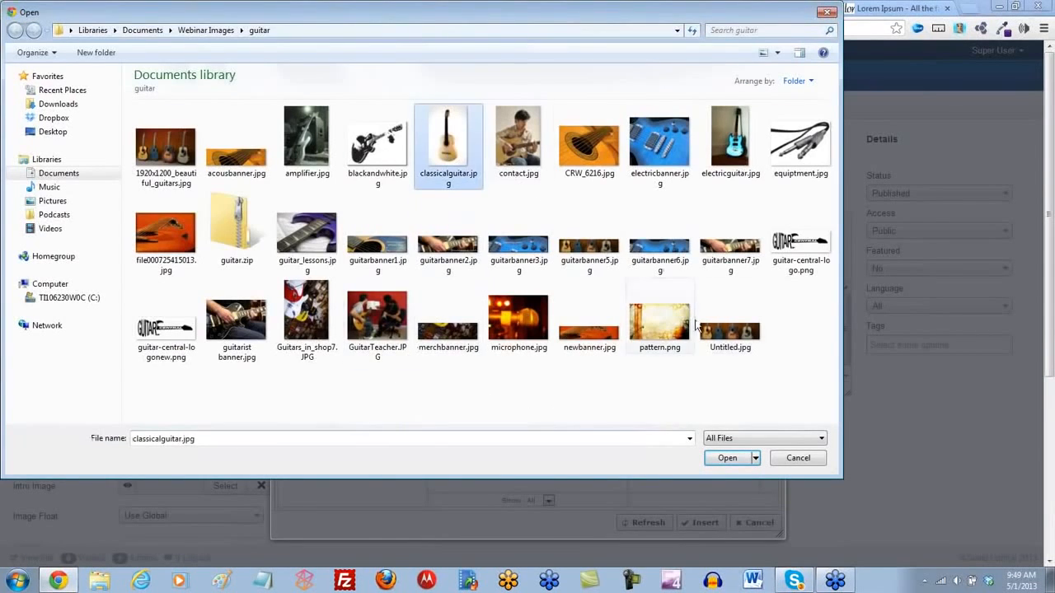
pyautogui.click(727, 459)
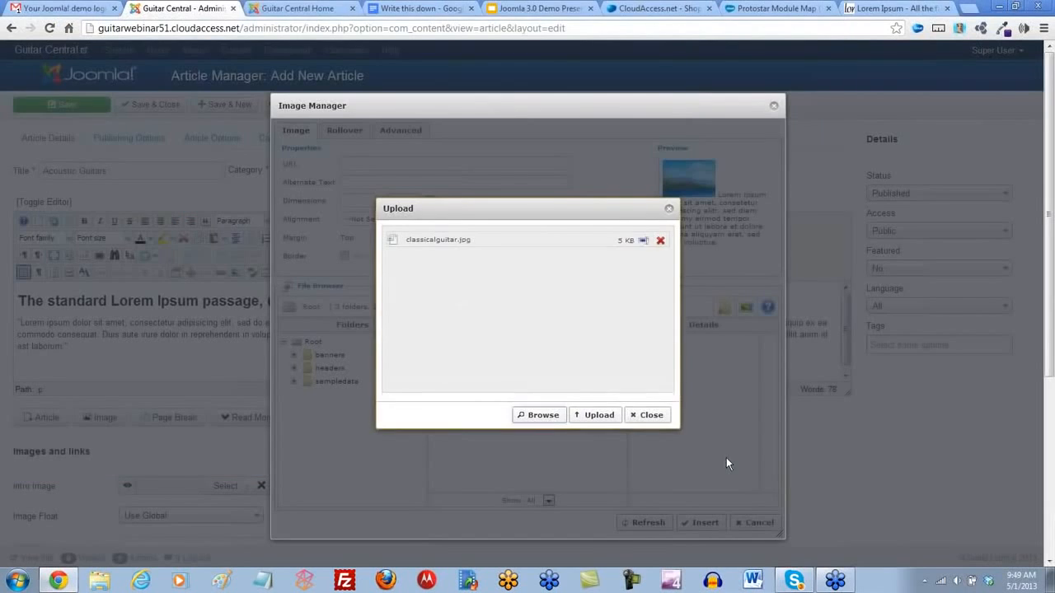
pyautogui.click(541, 419)
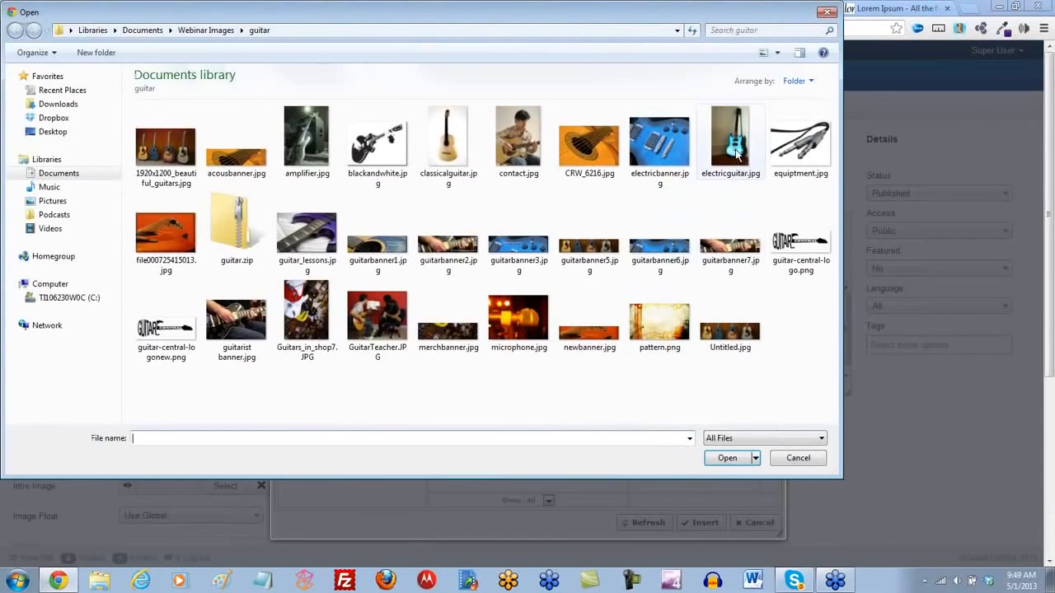
pyautogui.click(735, 148)
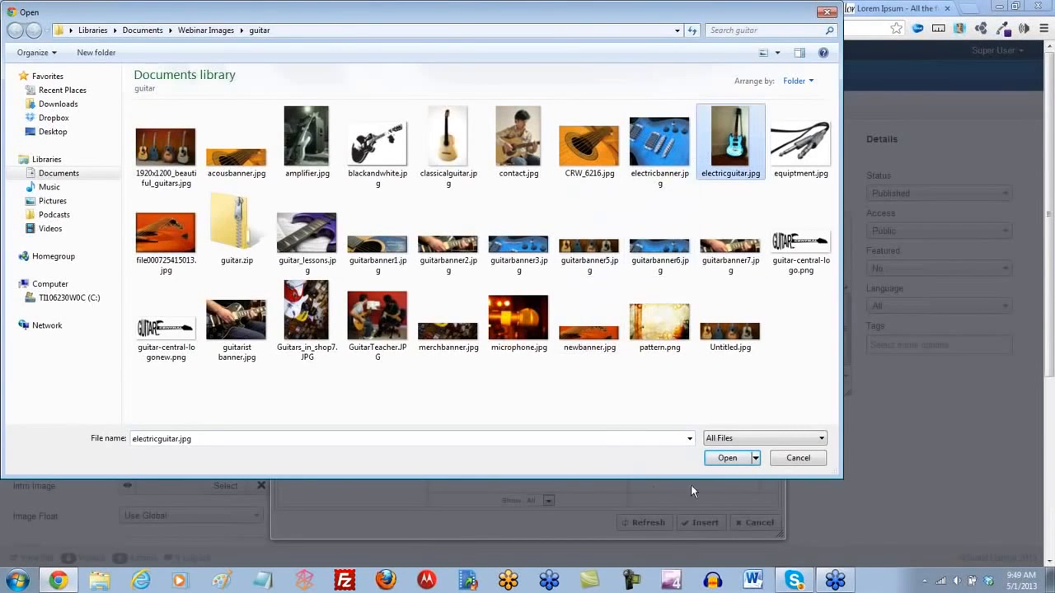
pyautogui.click(727, 458)
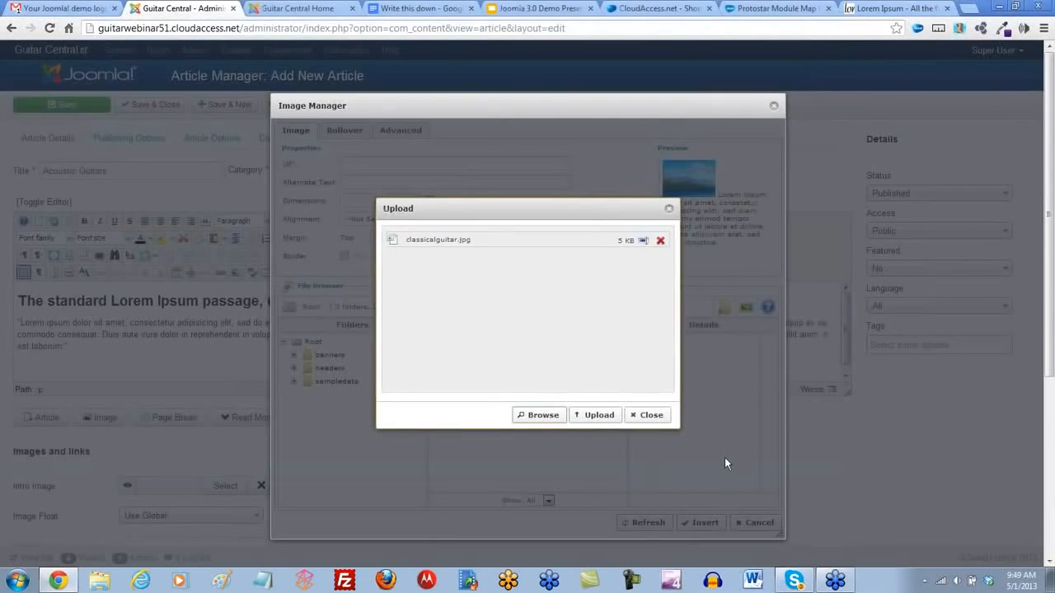
pyautogui.click(542, 416)
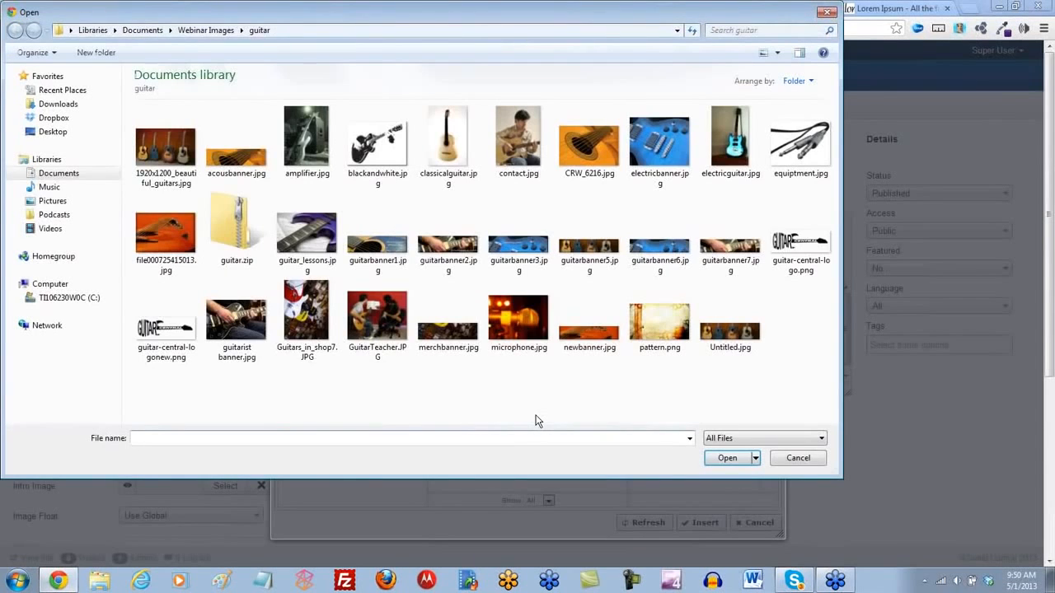
pyautogui.click(317, 146)
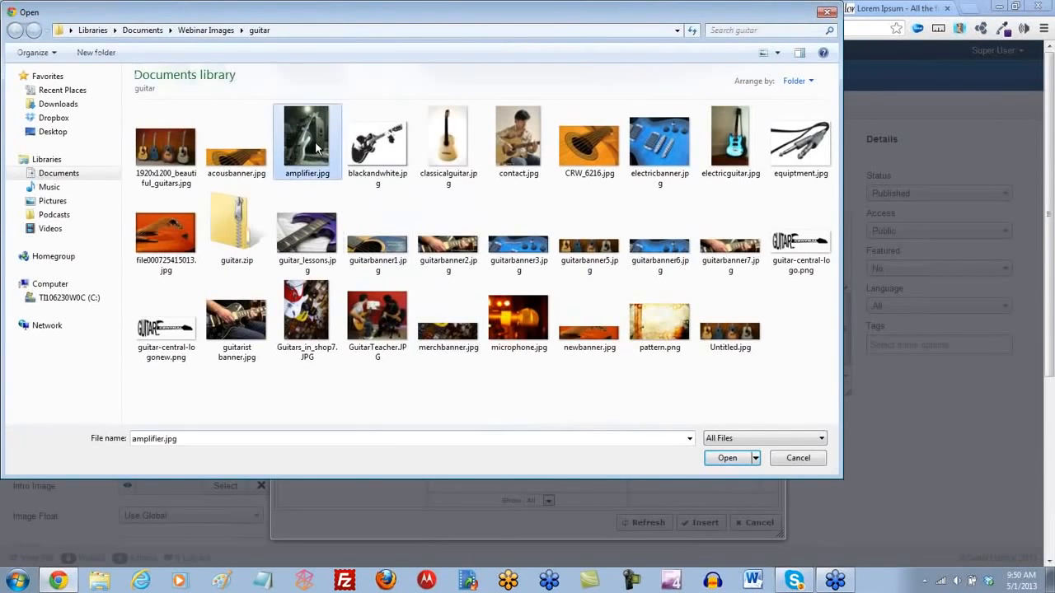
pyautogui.click(727, 459)
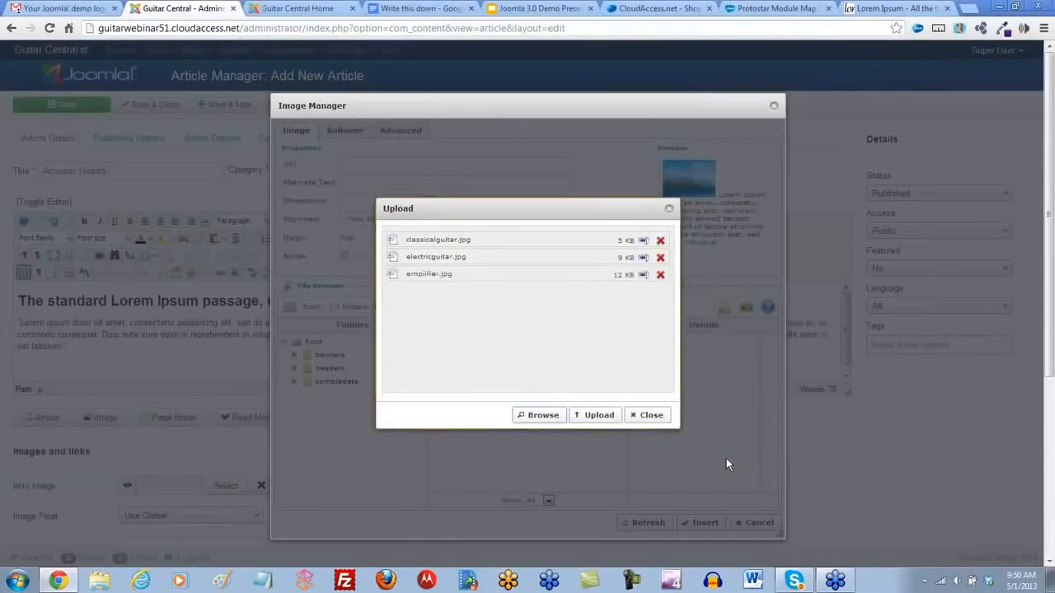
pyautogui.click(576, 419)
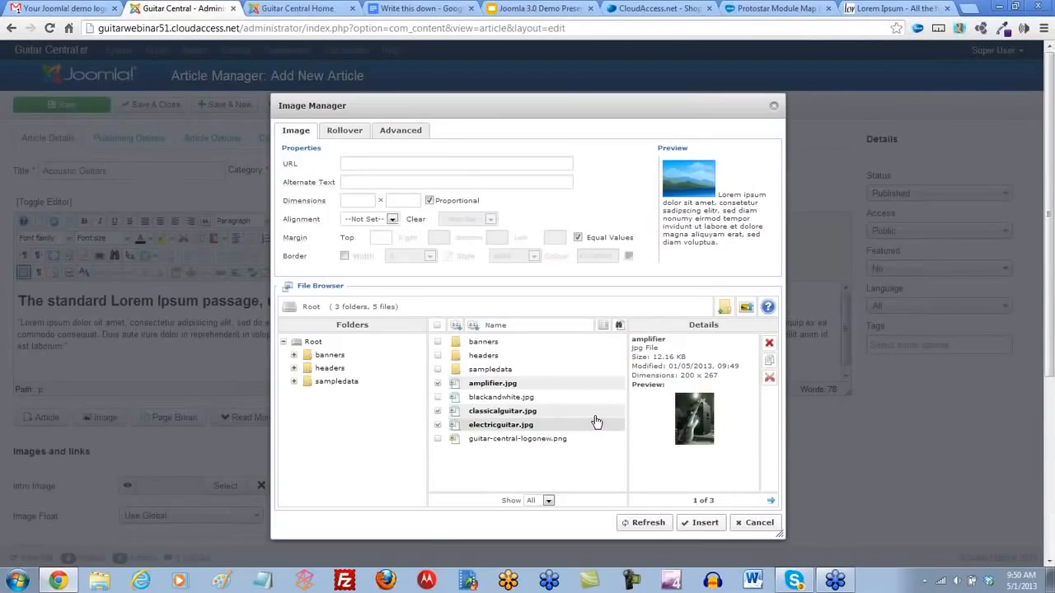
# - Insert classicalguitar.jpg at the start of the paragraph with Right alignment and an equal margin of 5
pyautogui.click(486, 416)
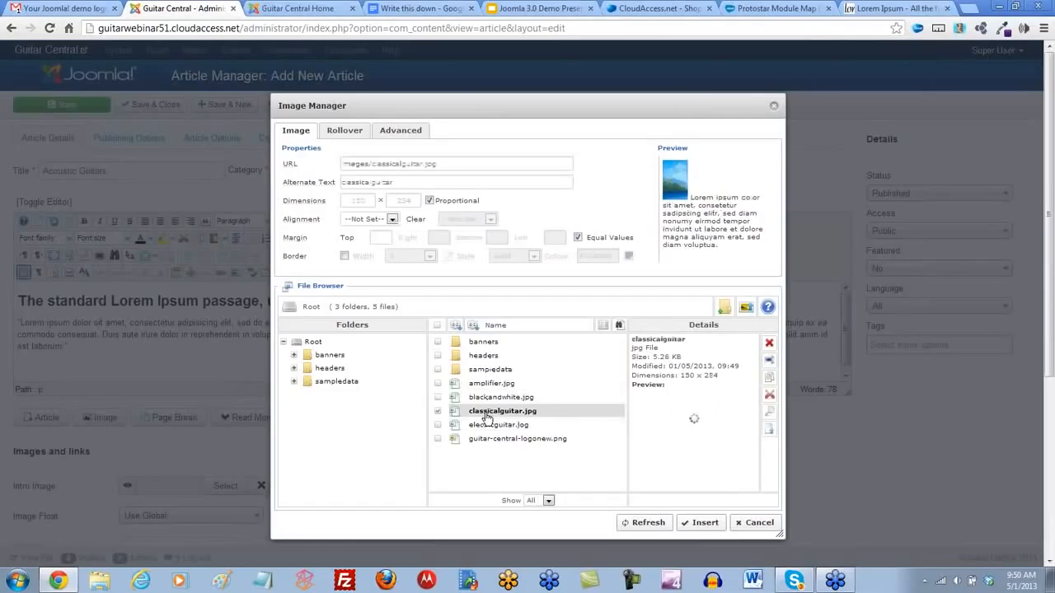
pyautogui.click(393, 219)
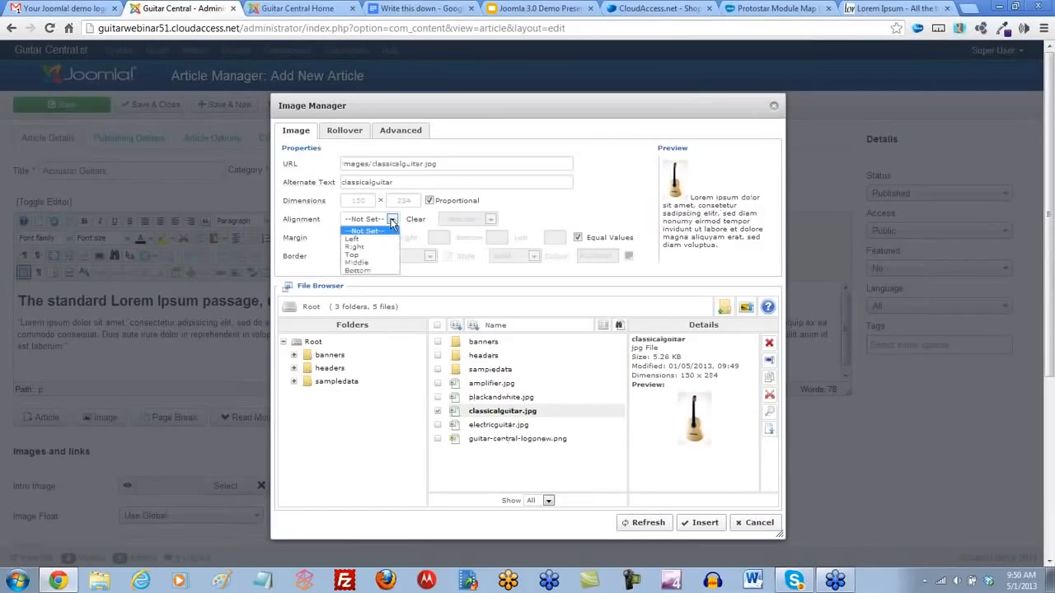
pyautogui.click(356, 246)
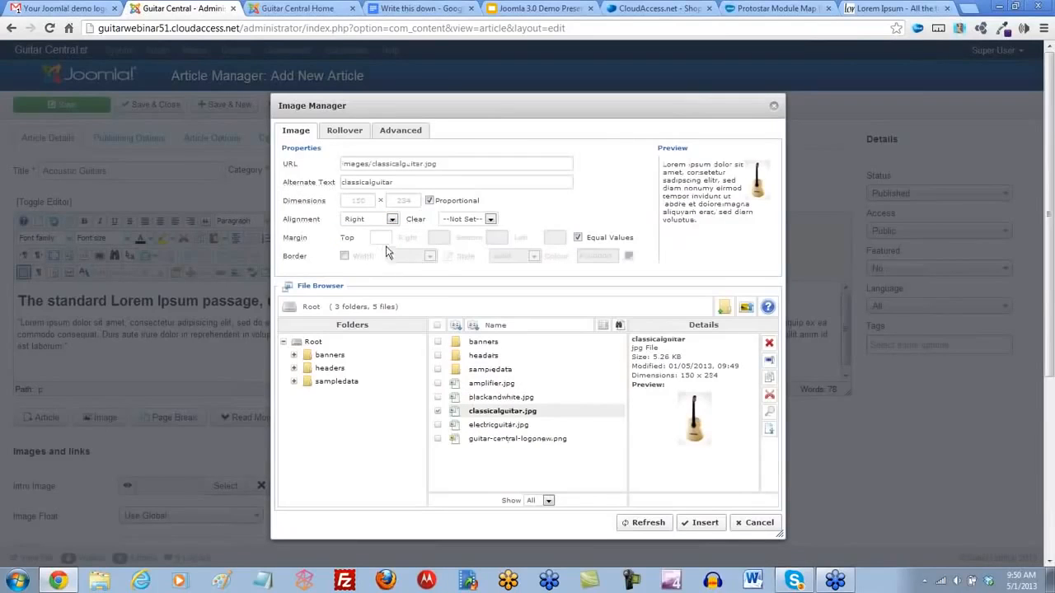
pyautogui.click(385, 237)
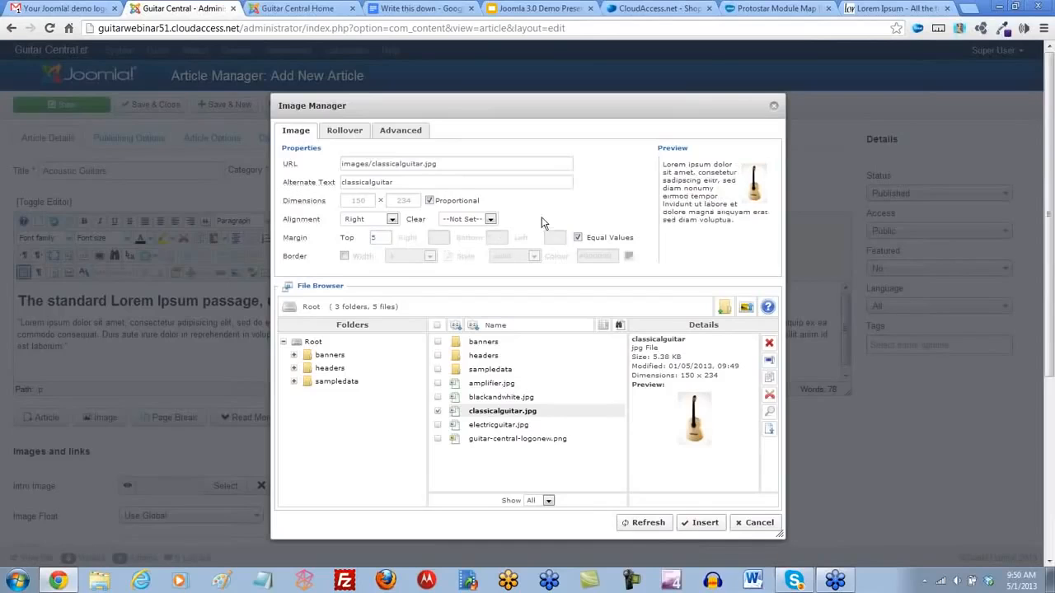
pyautogui.click(698, 526)
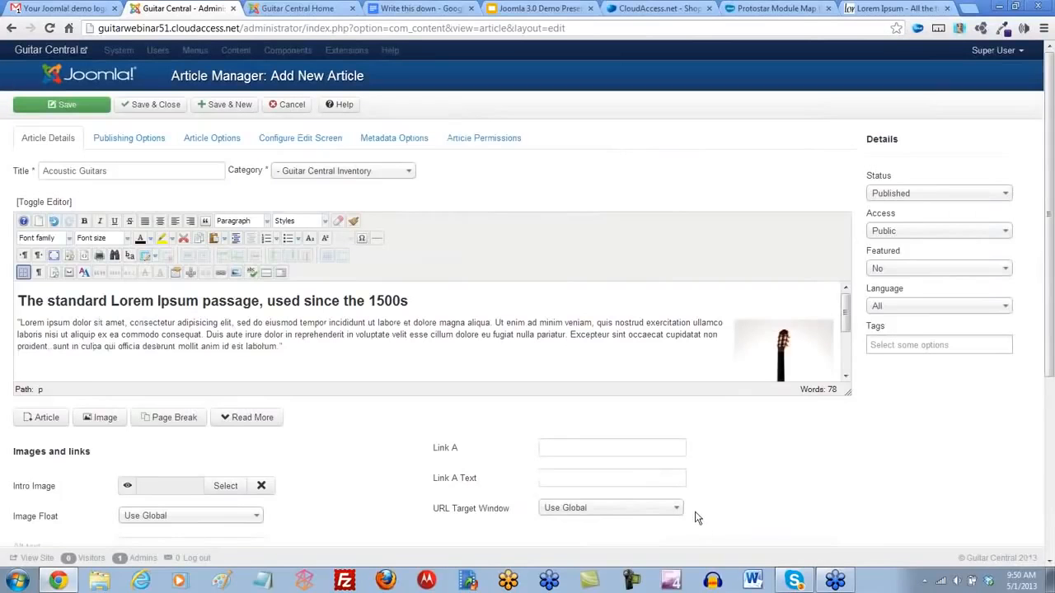
# - Save the Acoustic Guitars article and start a new one titled Electric Guitars
pyautogui.click(226, 107)
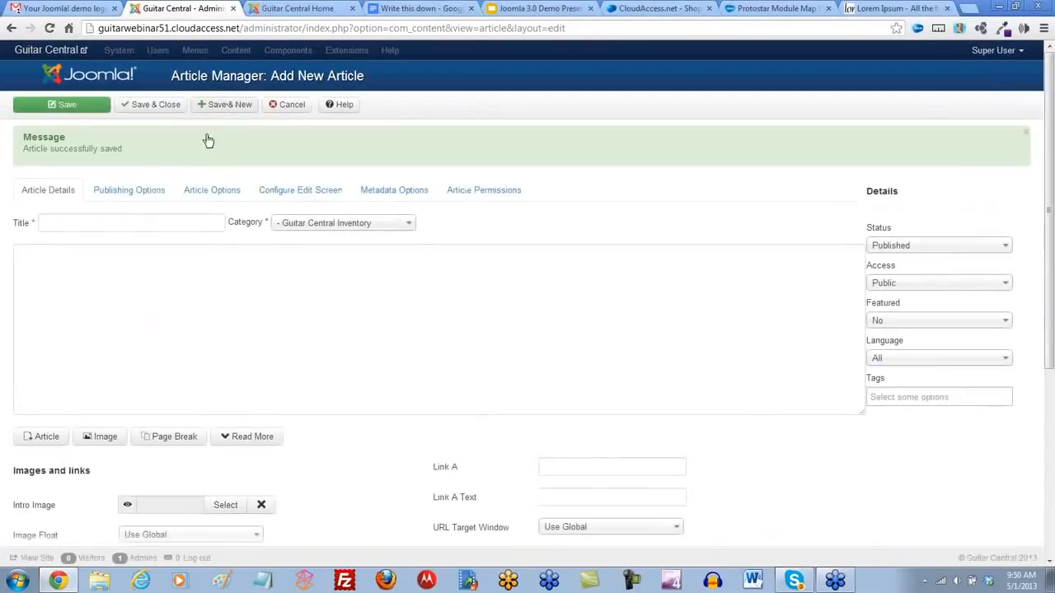
pyautogui.click(71, 223)
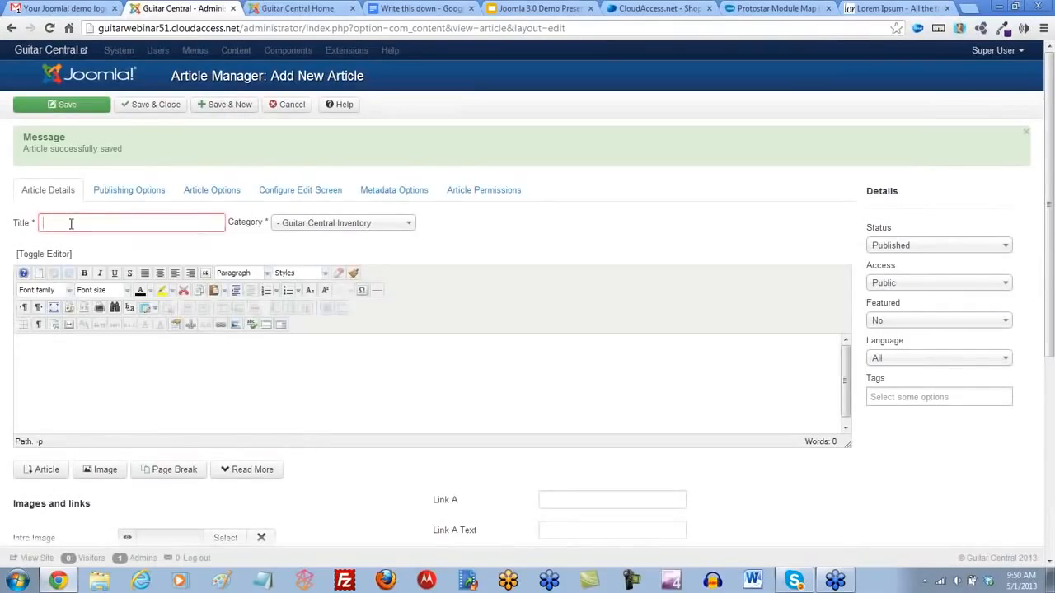
pyautogui.write('Electric Guitars')
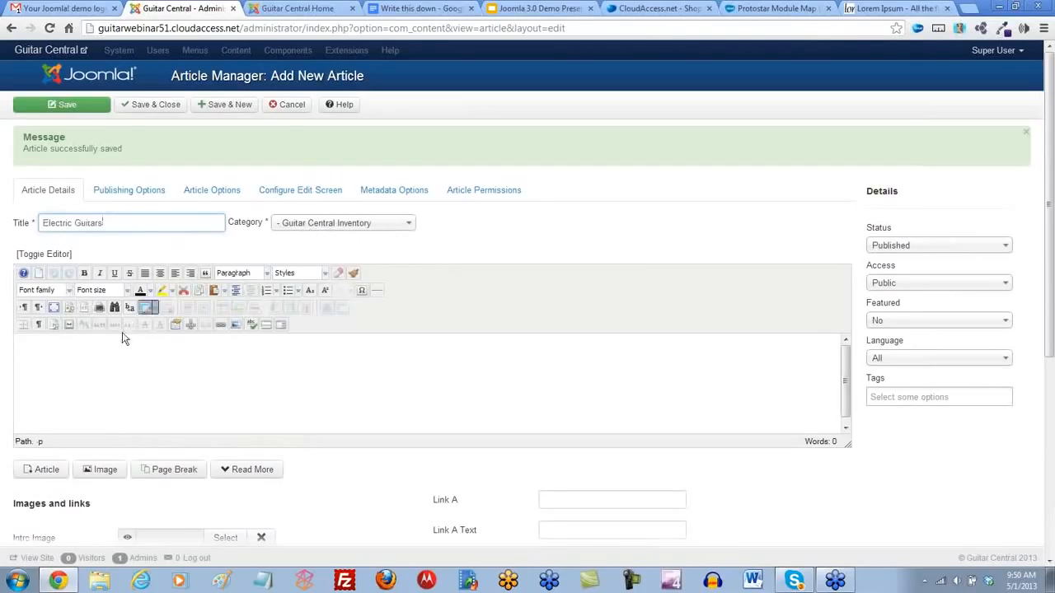
# - Paste the copied Lorem Ipsum passage into the Electric Guitars article as plain text and format its first line as Heading 2
pyautogui.click(219, 290)
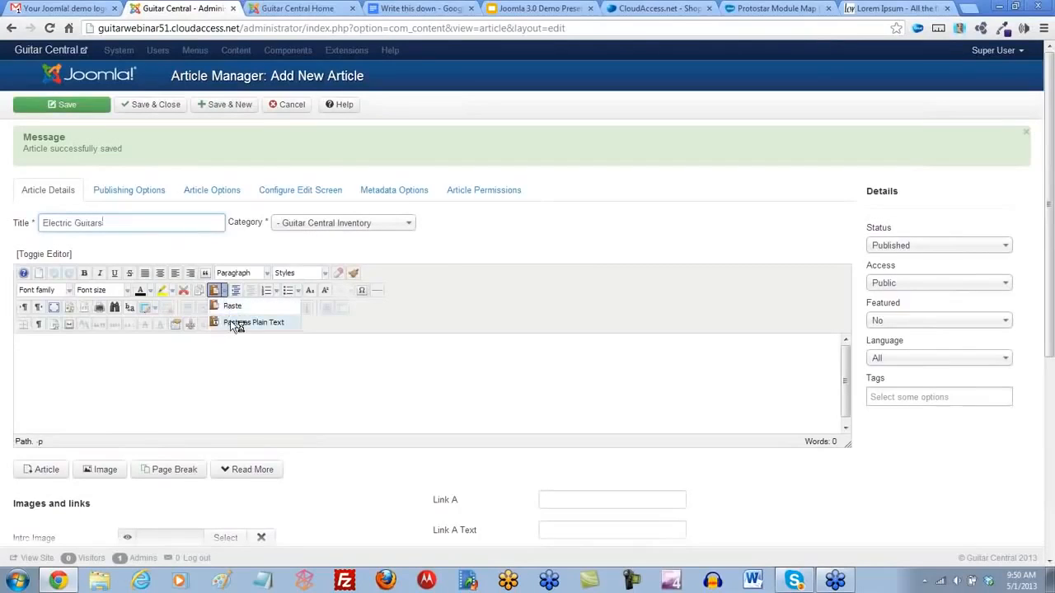
pyautogui.click(236, 323)
pyautogui.write('The standard Lorem Ipsum passage, used since the 1500s  "Lorem ipsum dolor sit amet, consectetur adipisicing elit, sed do eiusmod tempor incididunt ut labore et dolore magna aliqua. Ut enim ad minim veniam, quis nostrud exercitation ullamco laboris nisi ut aliquip ex ea commodo consequat. Duis aute irure dolor in reprehenderit in voluptate velit esse cillum dolore eu fugiat nulla pariatur. Excepteur sint occaecat cupidatat non proident, sunt in culpa qui officia deserunt mollit anim id est laborum."')
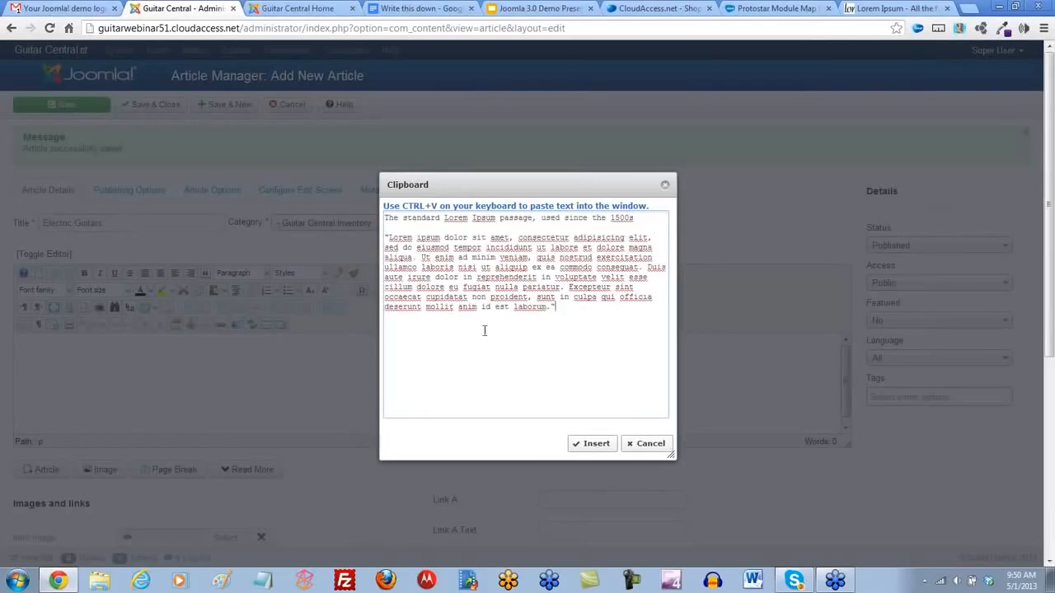
pyautogui.click(593, 443)
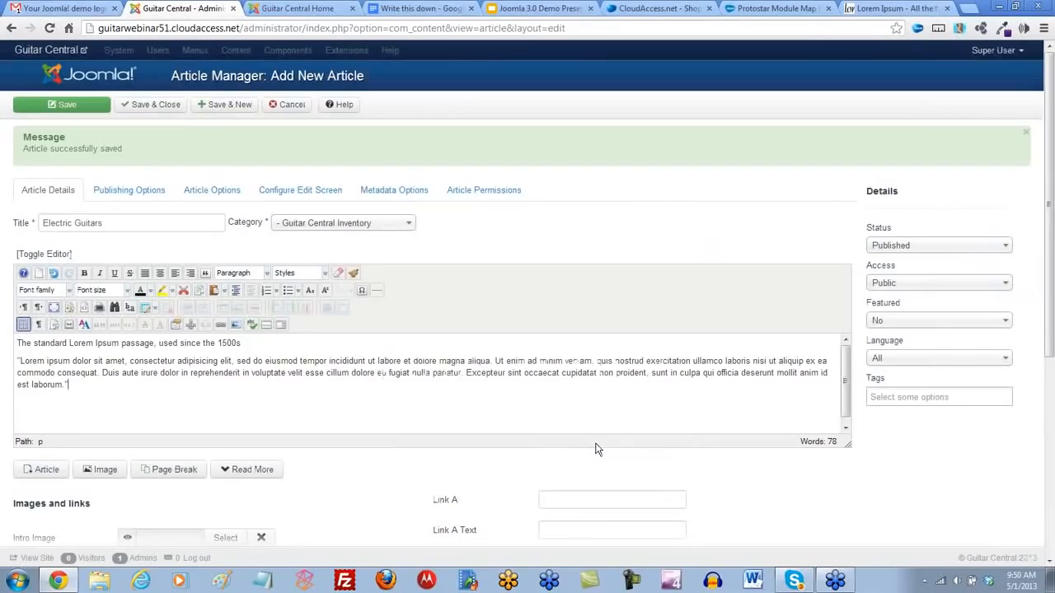
pyautogui.moveTo(243, 343); pyautogui.dragTo(16, 343)
pyautogui.click(263, 273)
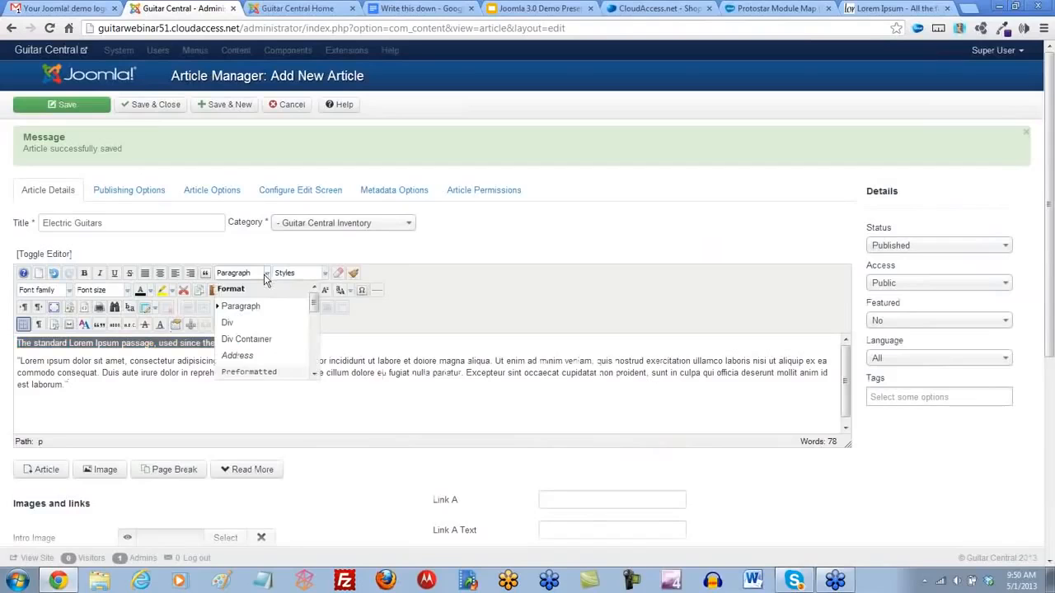
pyautogui.scroll(-1, 260, 307)
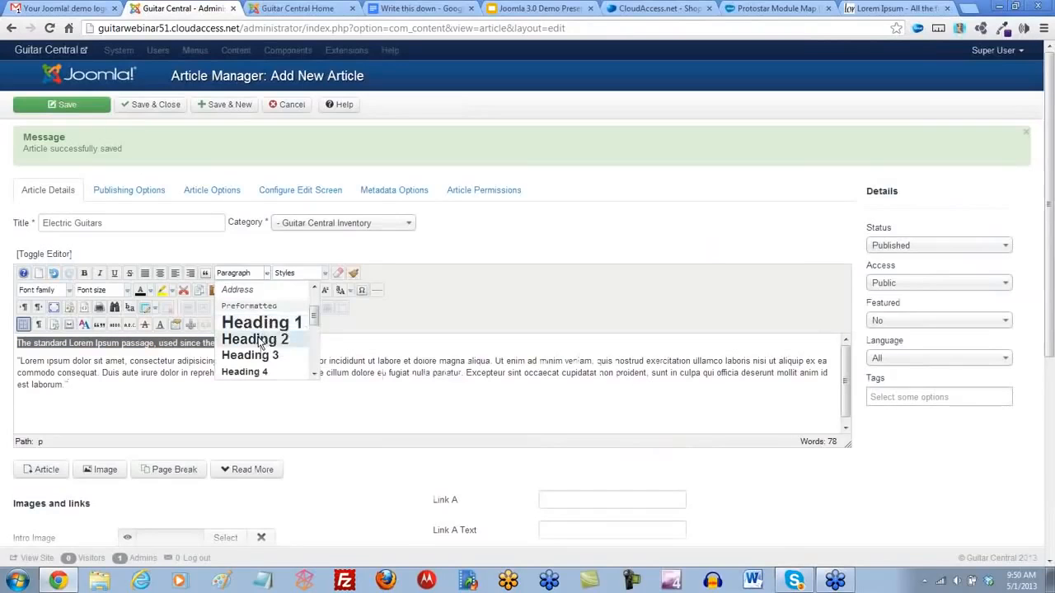
pyautogui.click(258, 338)
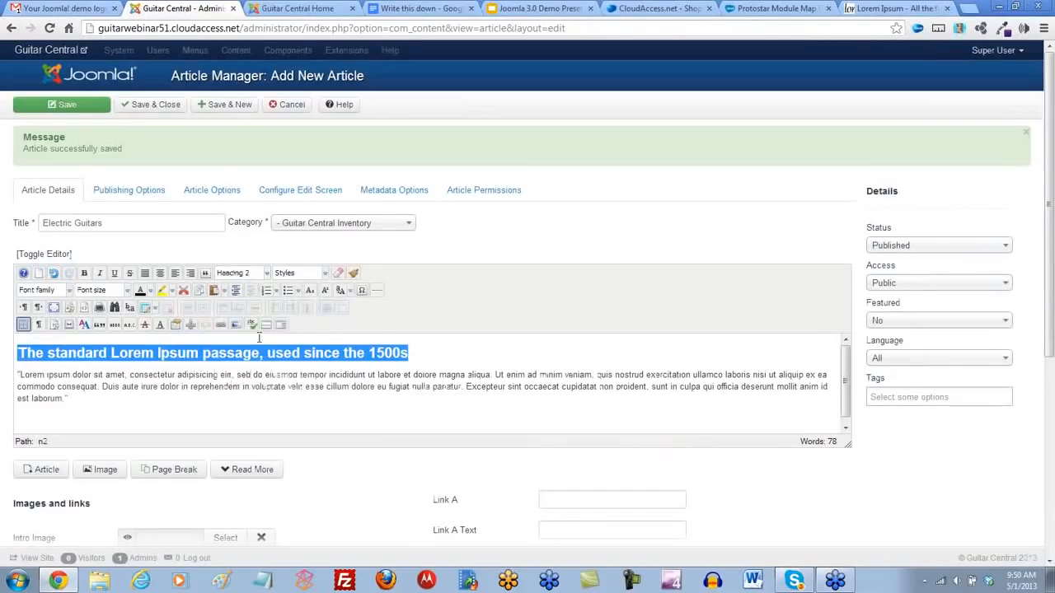
# - Insert electricguitar.jpg before the Lorem ipsum paragraph with Right alignment and an equal margin of 5
pyautogui.click(20, 375)
pyautogui.click(235, 324)
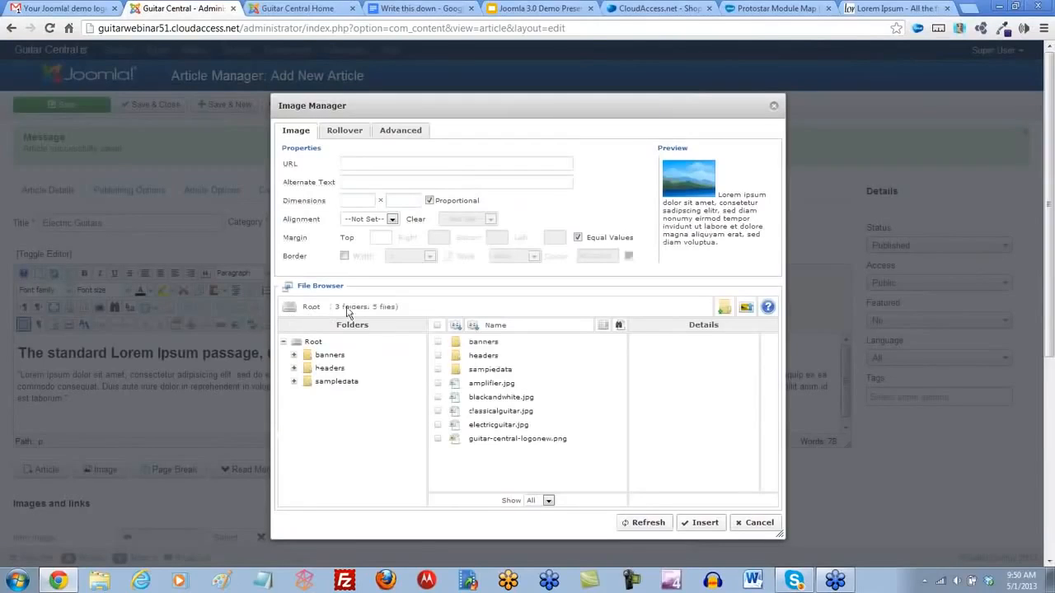
pyautogui.click(490, 425)
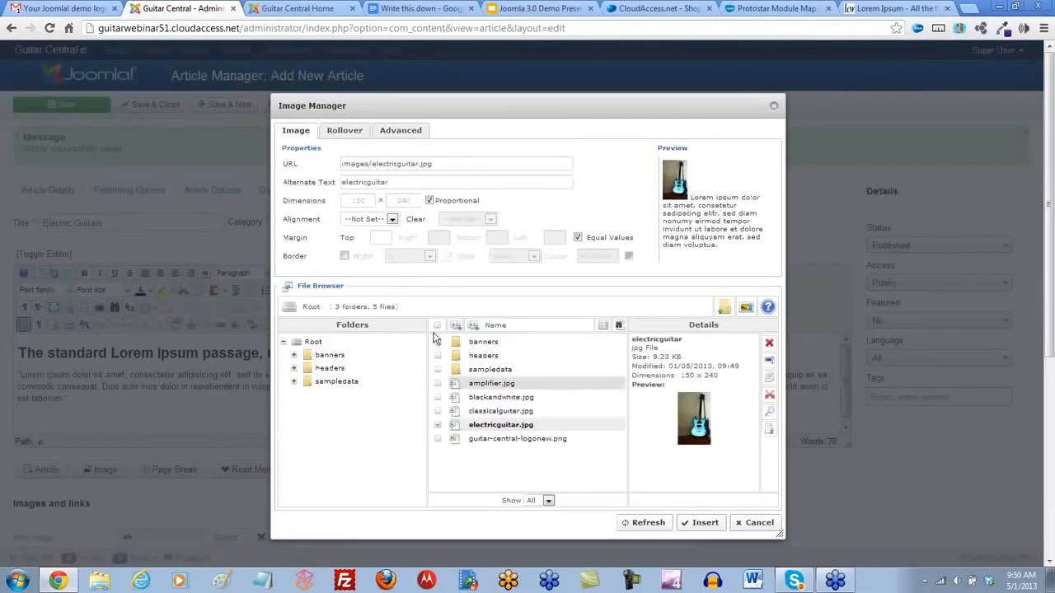
pyautogui.click(391, 219)
pyautogui.click(365, 245)
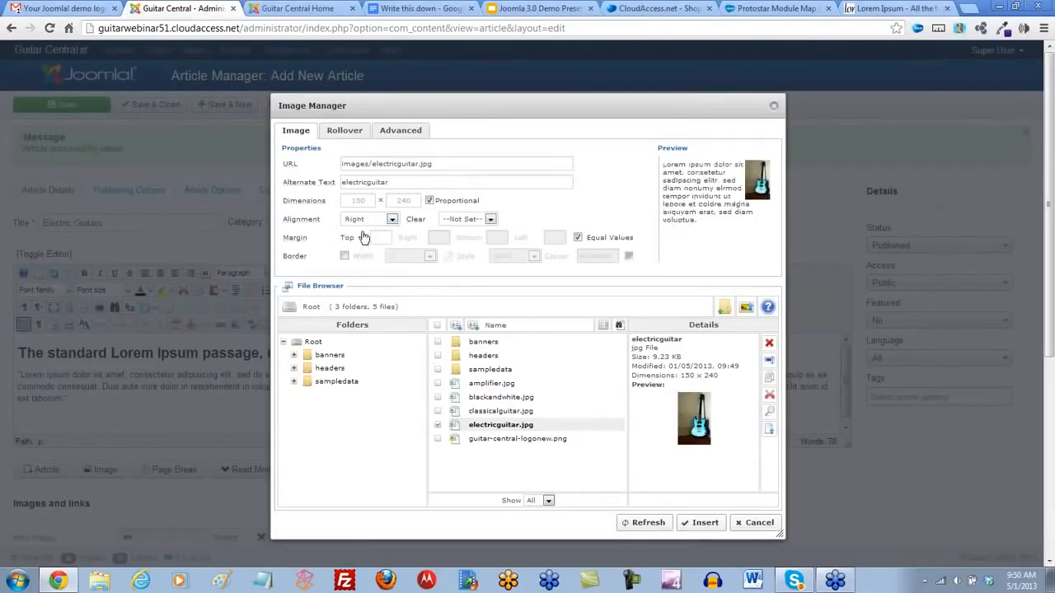
pyautogui.click(382, 238)
pyautogui.write('5')
pyautogui.click(699, 523)
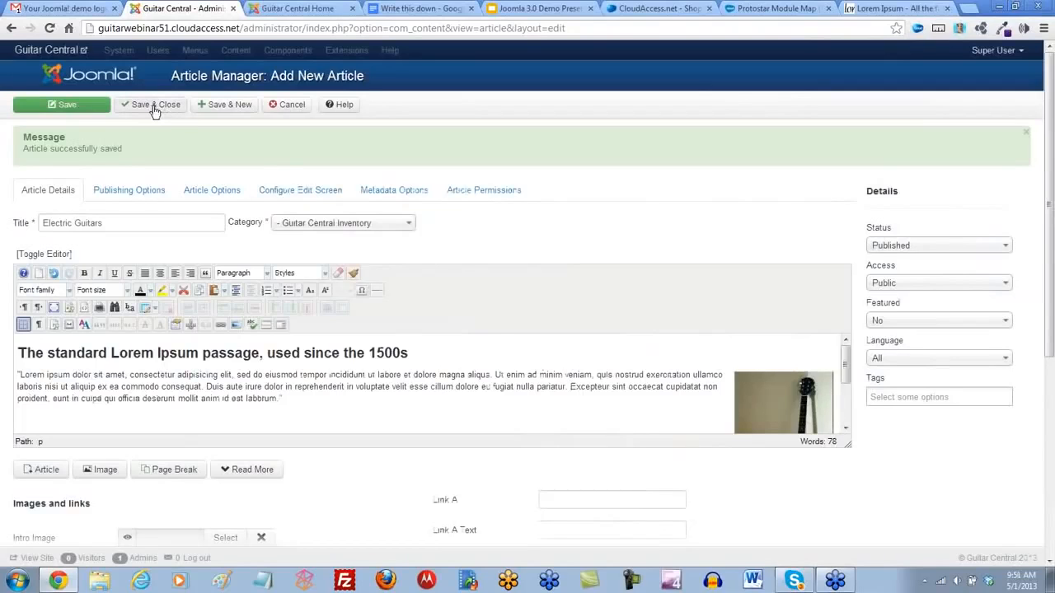
# - Save the Electric Guitars article, start a new one titled Amplifiers, and place the insertion point in its empty body
pyautogui.click(221, 111)
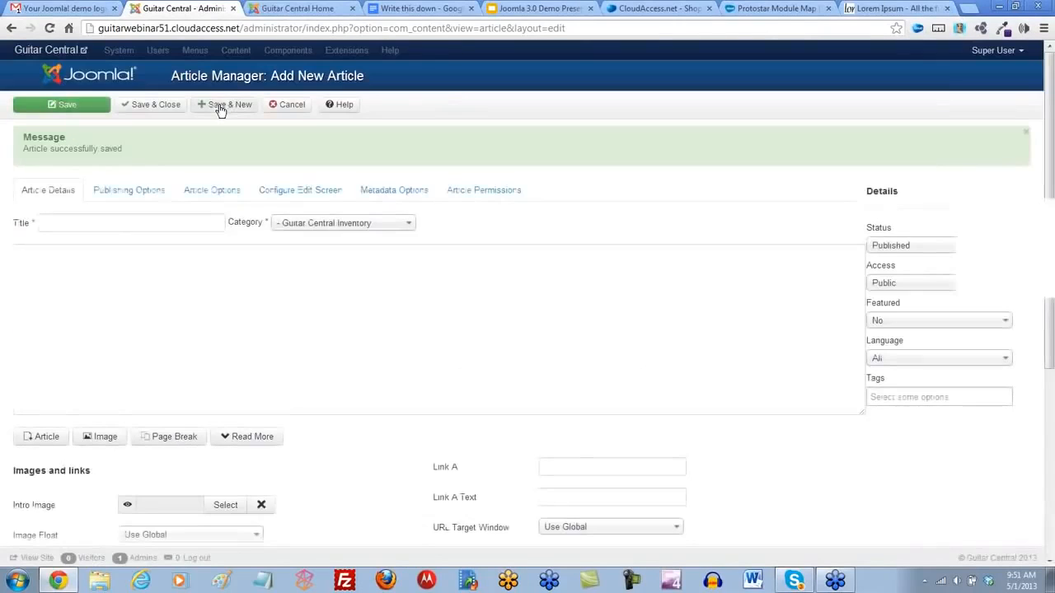
pyautogui.click(60, 224)
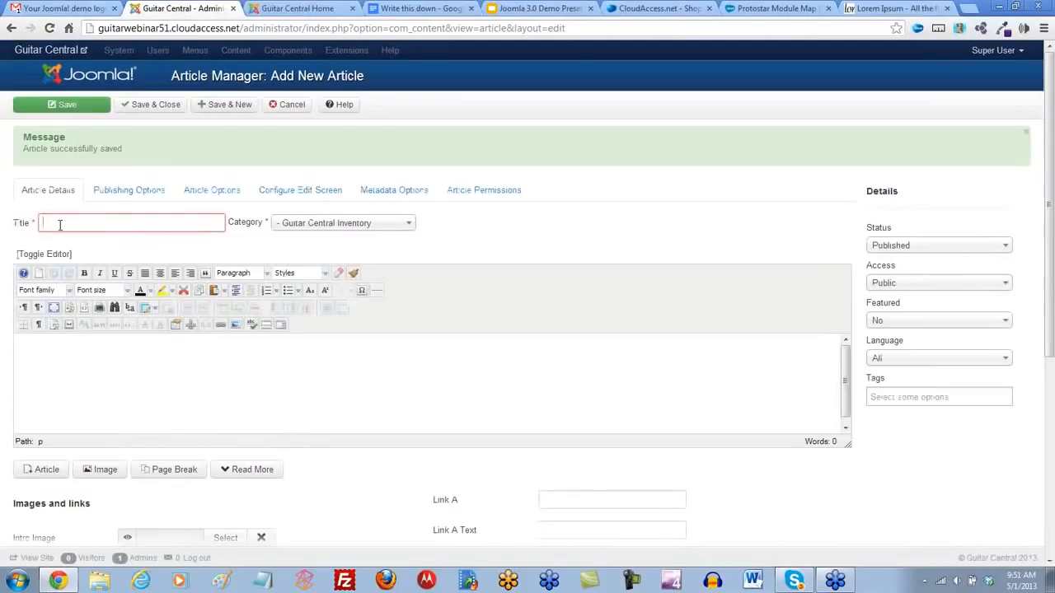
pyautogui.write('Amplifiers')
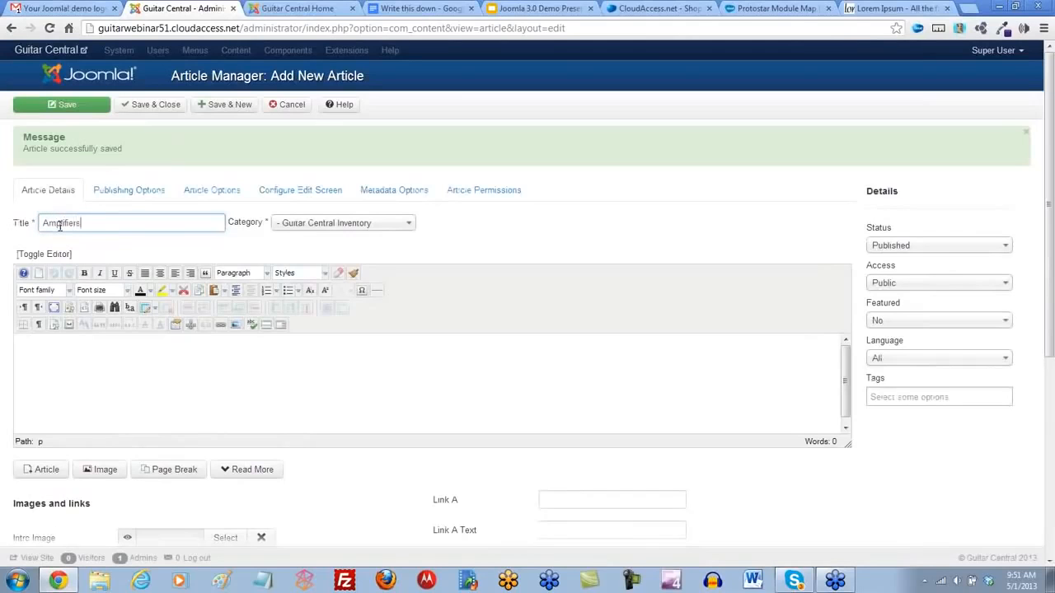
pyautogui.click(336, 256)
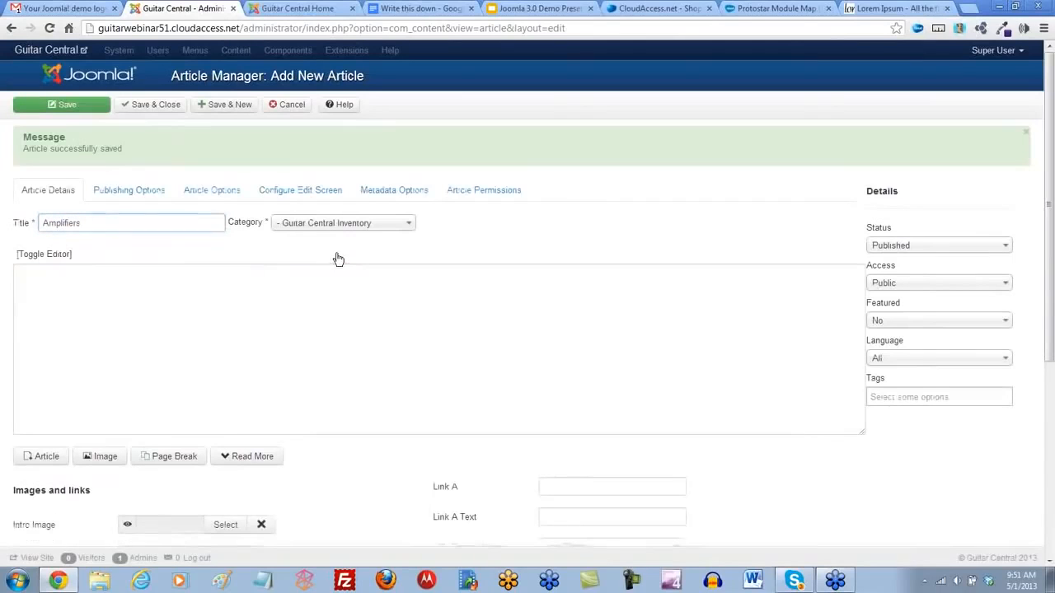
pyautogui.click(352, 255)
pyautogui.click(108, 344)
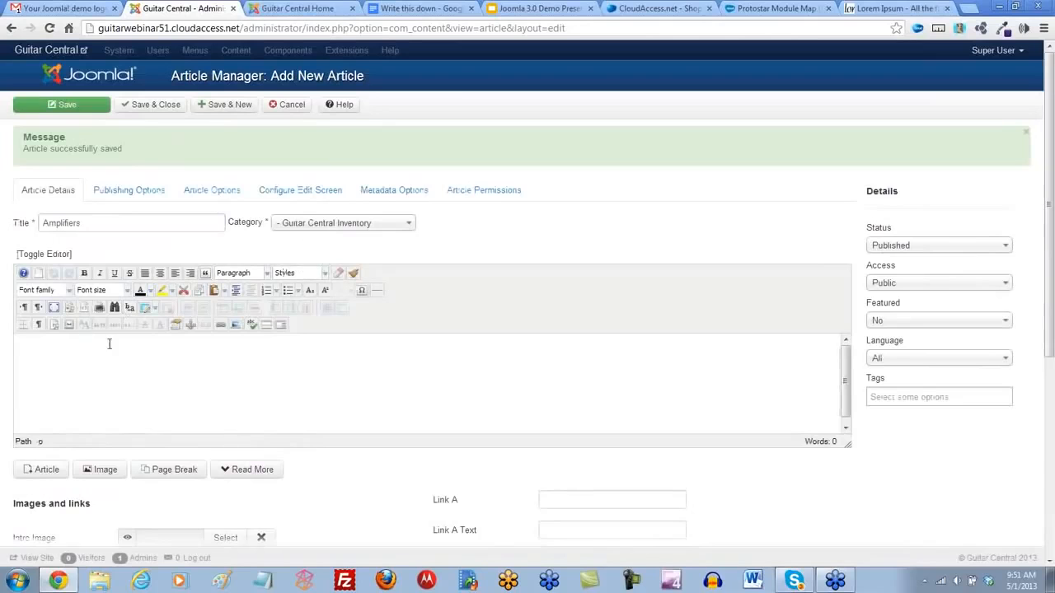
# - Paste the copied Lorem Ipsum passage into the Amplifiers article as plain text and format its first line as Heading 2
pyautogui.click(222, 291)
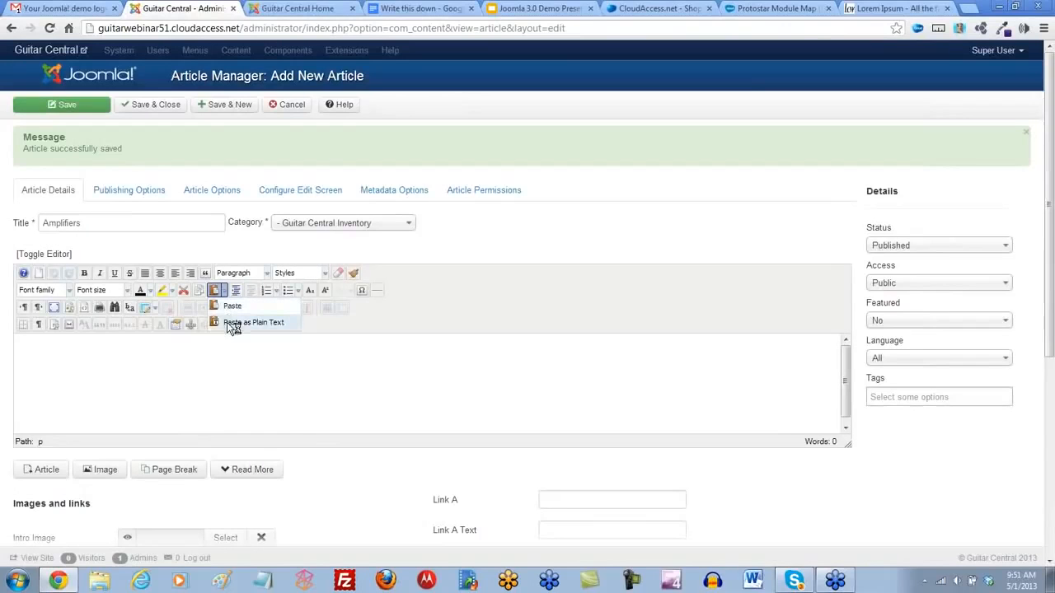
pyautogui.click(228, 322)
pyautogui.write('The standard Lorem Ipsum passage, used since the 1500s  "Lorem ipsum dolor sit amet, consectetur adipisicing elit, sed do eiusmod tempor incididunt ut labore et dolore magna aliqua. Ut enim ad minim veniam, quis nostrud exercitation ullamco laboris nisi ut aliquip ex ea commodo consequat. Duis aute irure dolor in reprehenderit in voluptate velit esse cillum dolore eu fugiat nulla pariatur. Excepteur sint occaecat cupidatat non proident, sunt in culpa qui officia deserunt mollit anim id est laborum."')
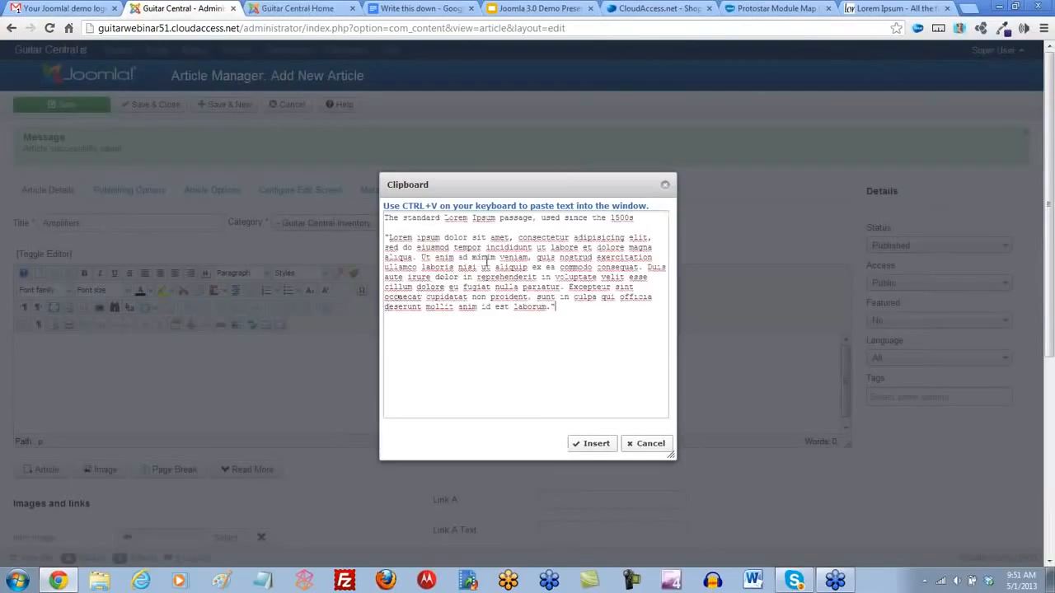
pyautogui.click(592, 443)
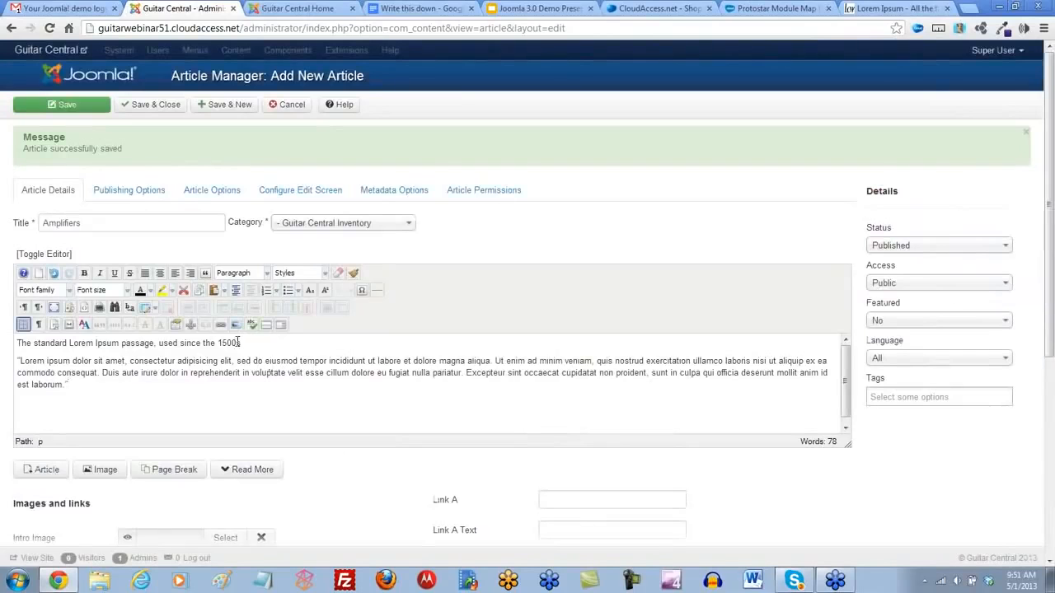
pyautogui.moveTo(238, 342); pyautogui.dragTo(14, 343)
pyautogui.click(266, 277)
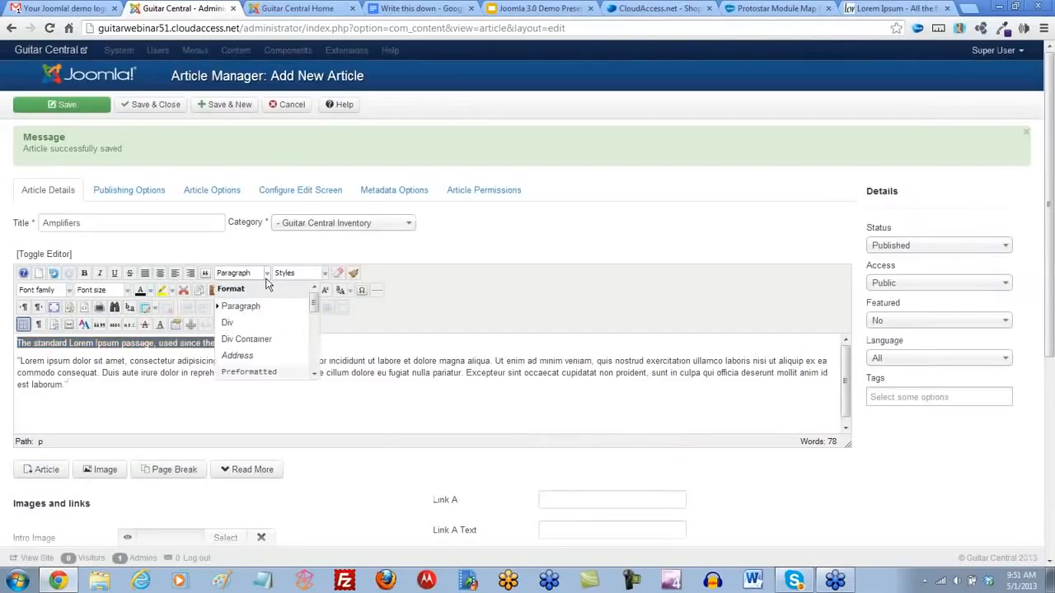
pyautogui.scroll(-2, 255, 333)
pyautogui.click(258, 339)
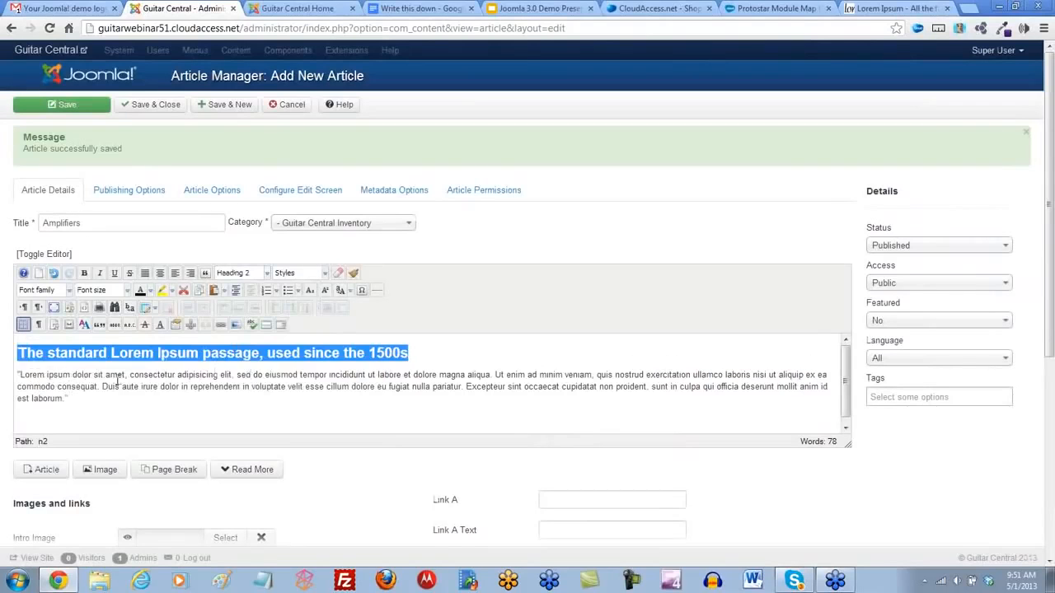
# - Insert amplifier.jpg before the Lorem ipsum paragraph with Right alignment and an equal margin of 5, and save and close the article
pyautogui.click(18, 376)
pyautogui.click(236, 324)
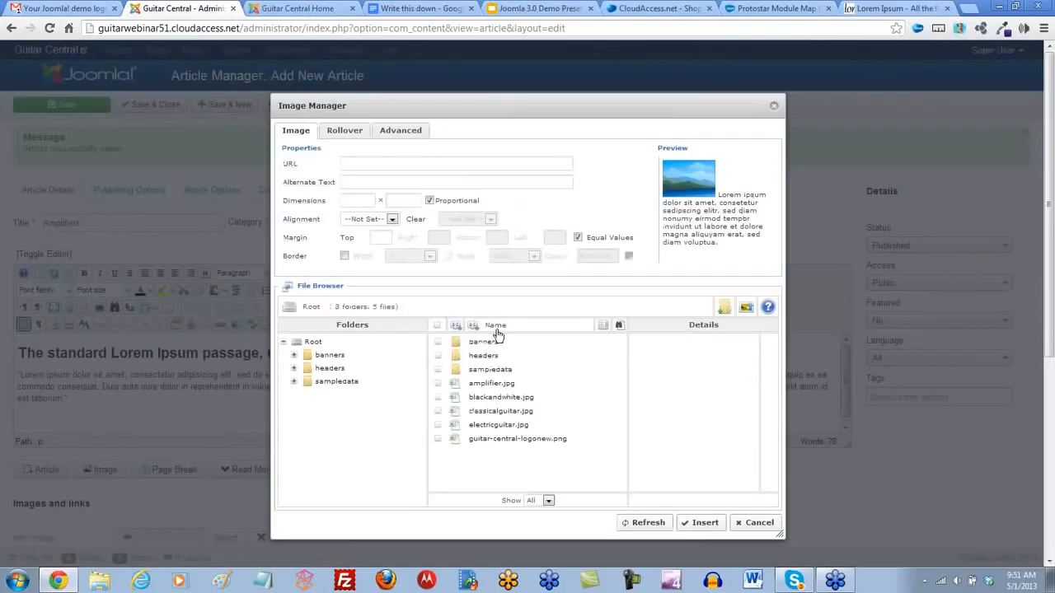
pyautogui.click(491, 384)
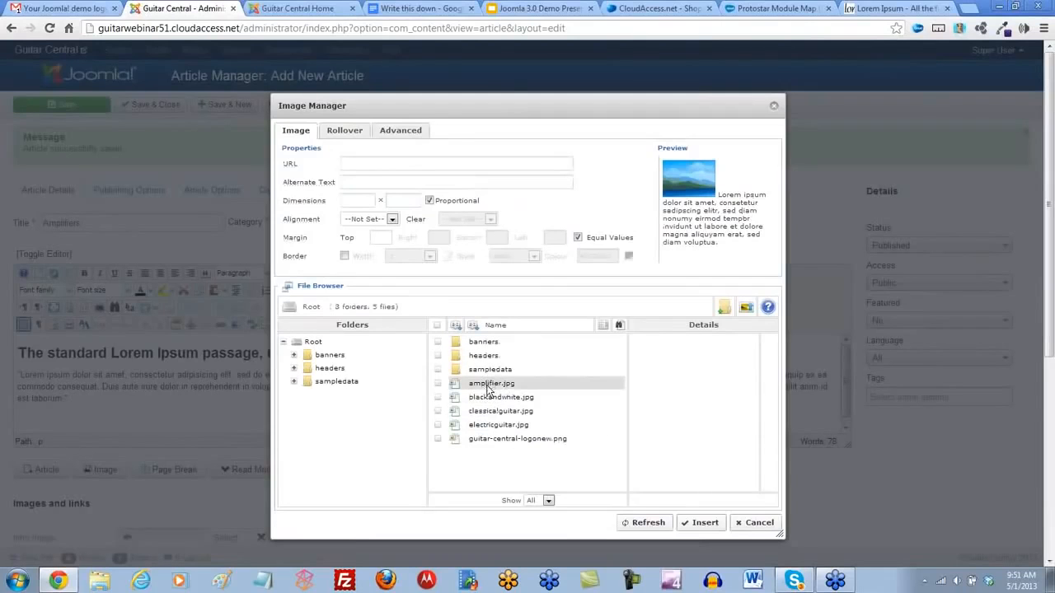
pyautogui.click(392, 220)
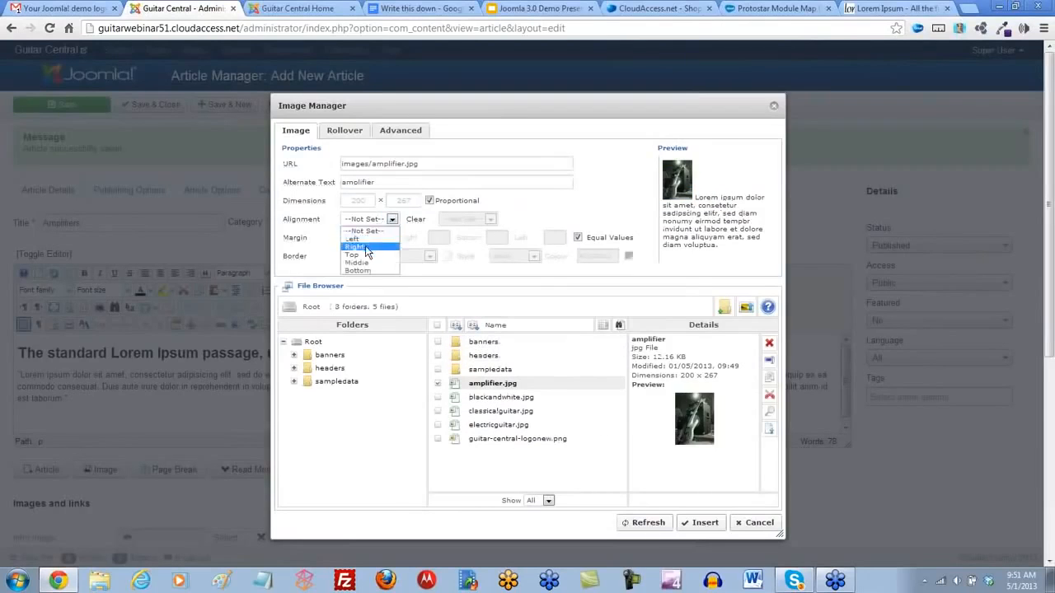
pyautogui.click(365, 246)
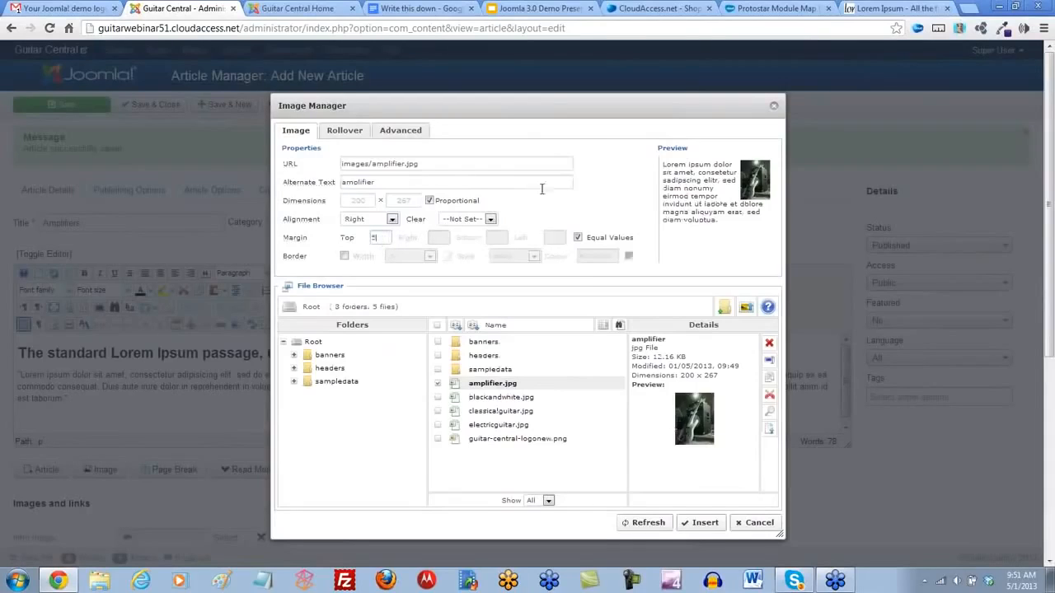
pyautogui.click(701, 522)
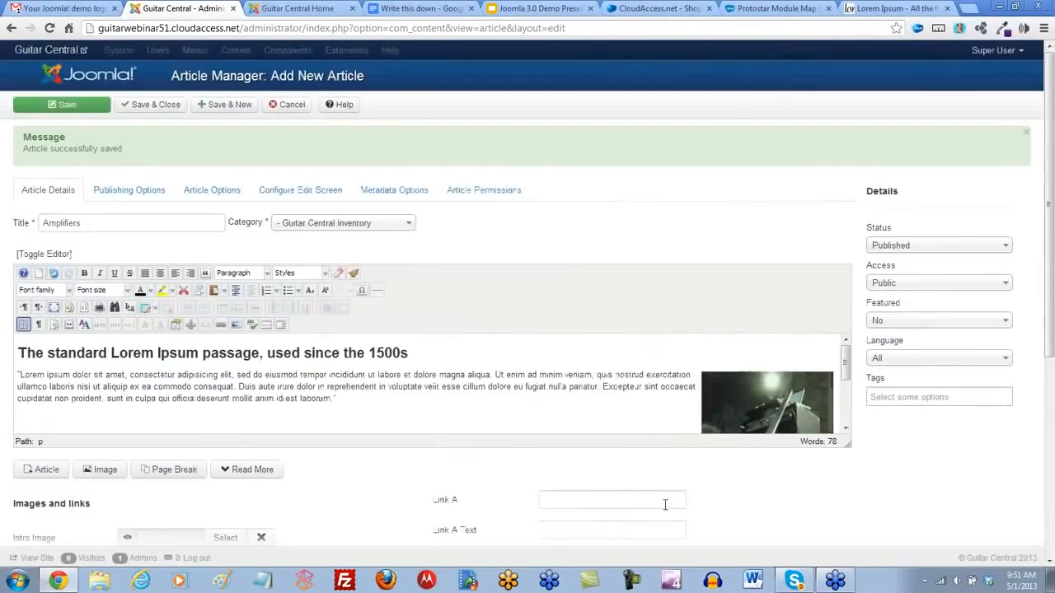
pyautogui.click(165, 109)
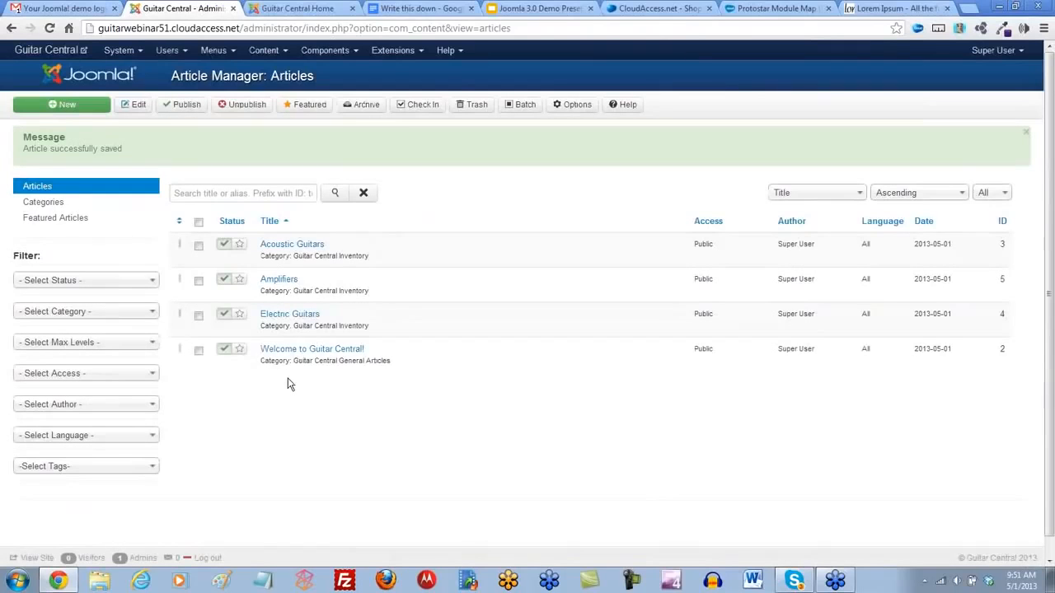
# - Unpublish and republish the Amplifiers article, and mark Amplifiers, Electric Guitars and Acoustic Guitars as featured
pyautogui.click(223, 281)
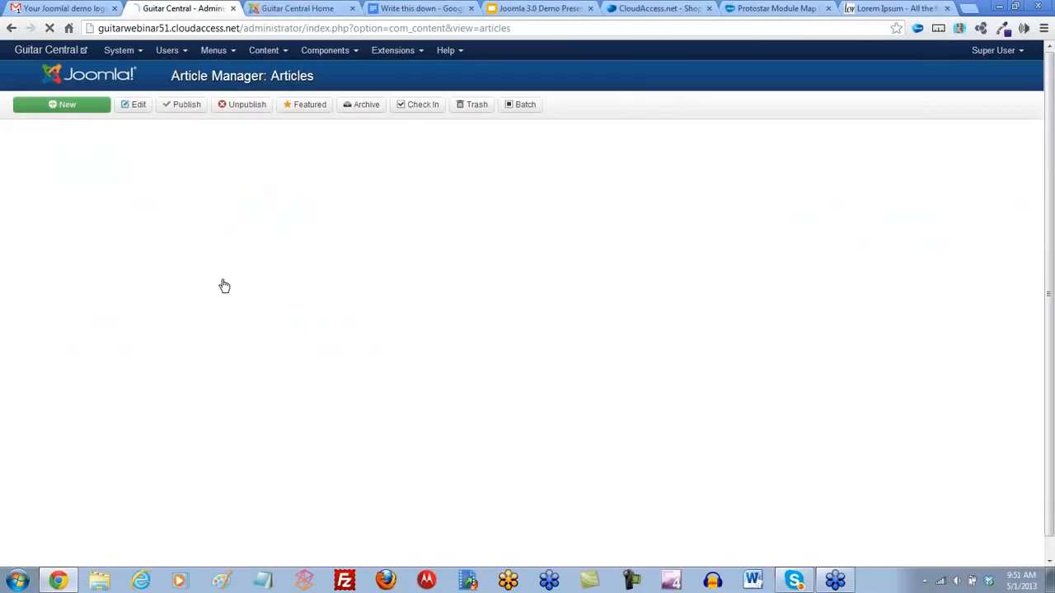
pyautogui.click(223, 281)
pyautogui.click(240, 281)
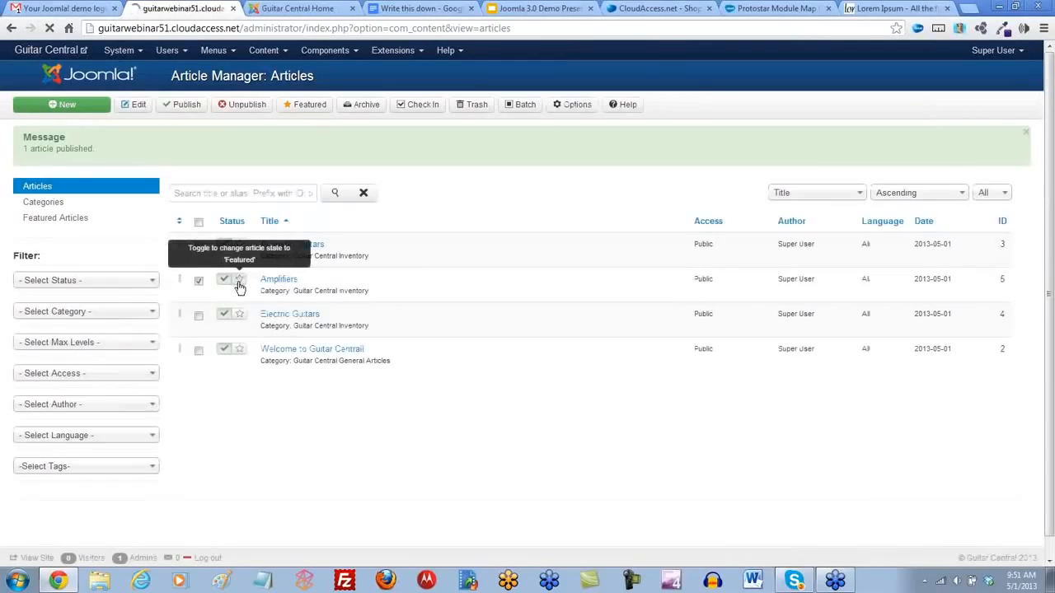
pyautogui.click(239, 263)
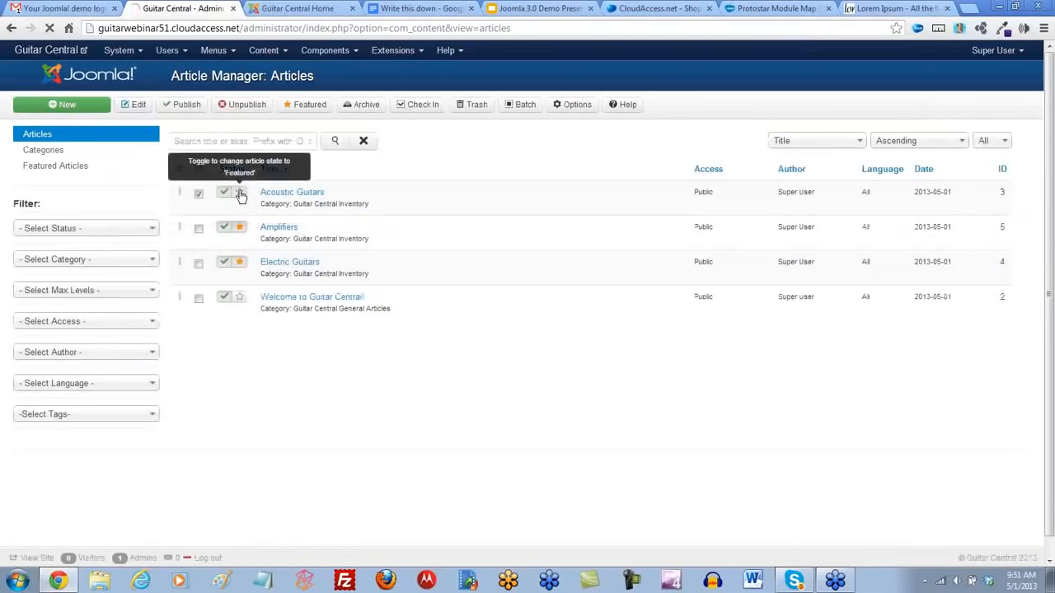
pyautogui.click(240, 194)
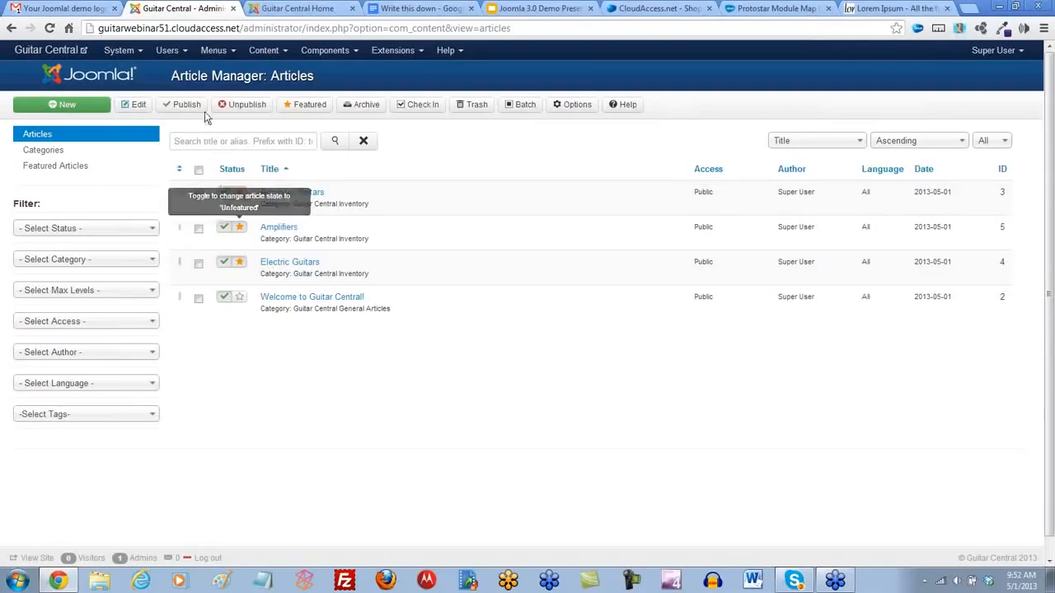
# - Start a new menu item in the Main Menu and set its type to Featured Articles
pyautogui.click(232, 53)
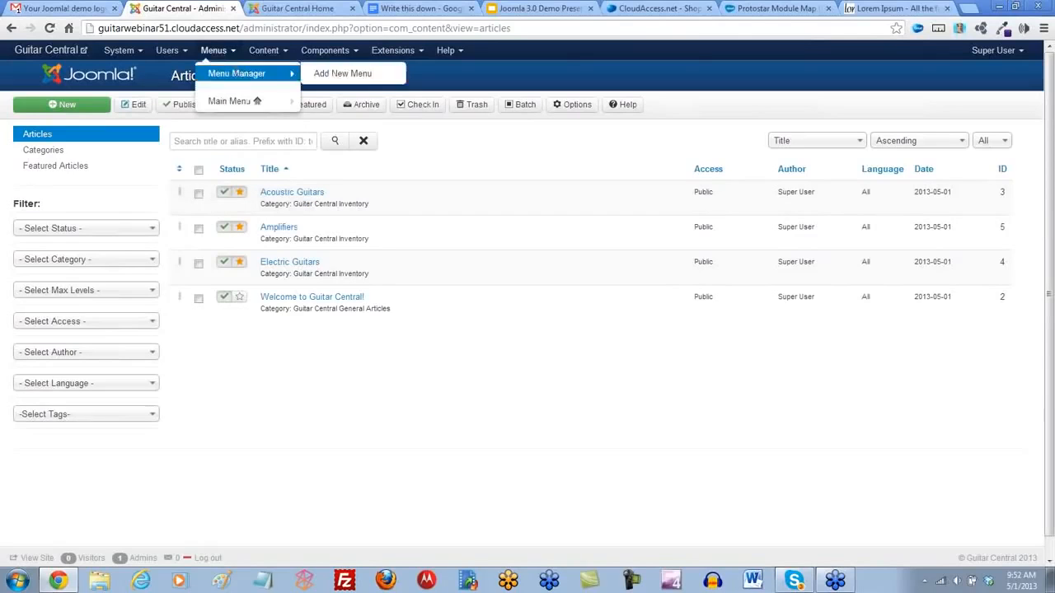
pyautogui.click(237, 74)
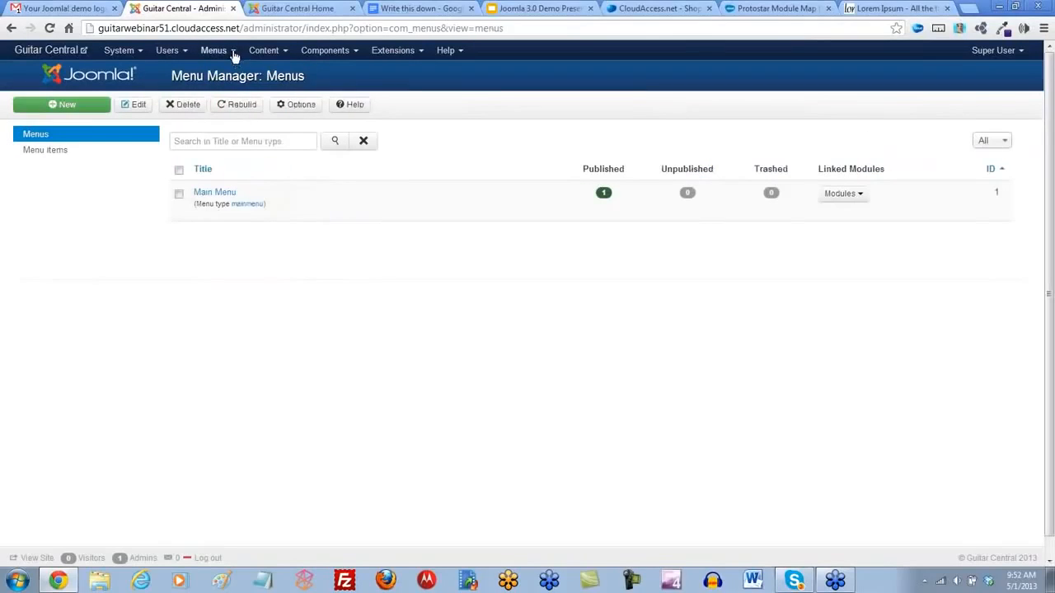
pyautogui.click(212, 196)
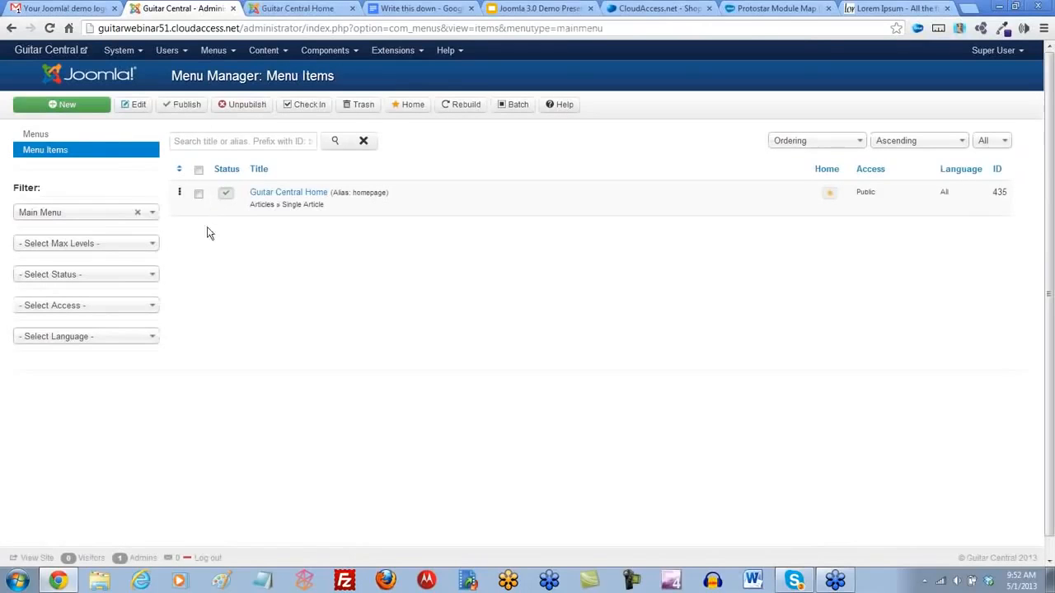
pyautogui.click(65, 107)
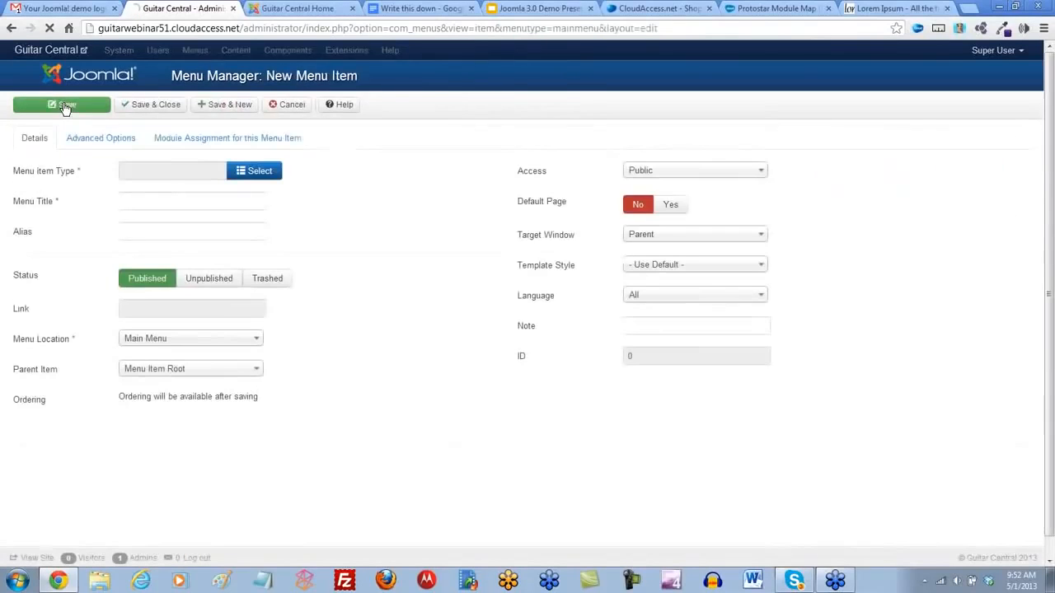
pyautogui.click(262, 174)
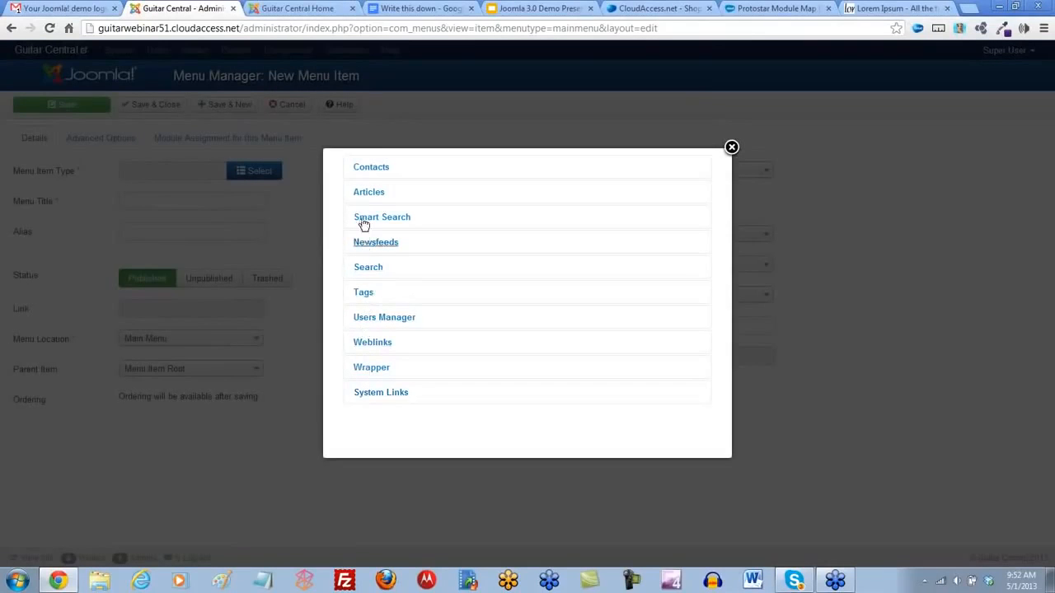
pyautogui.click(363, 196)
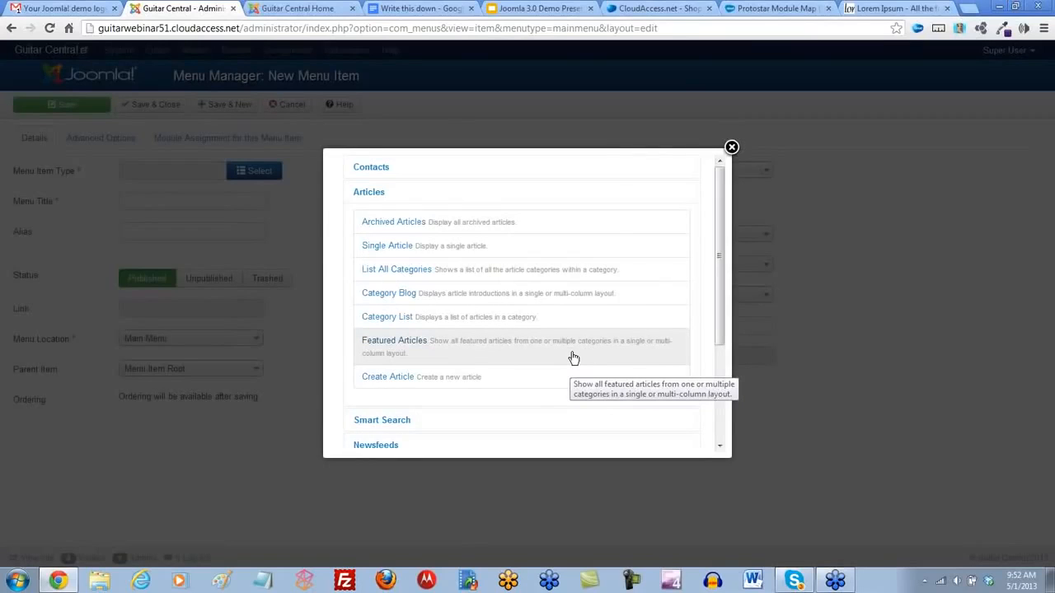
pyautogui.click(396, 344)
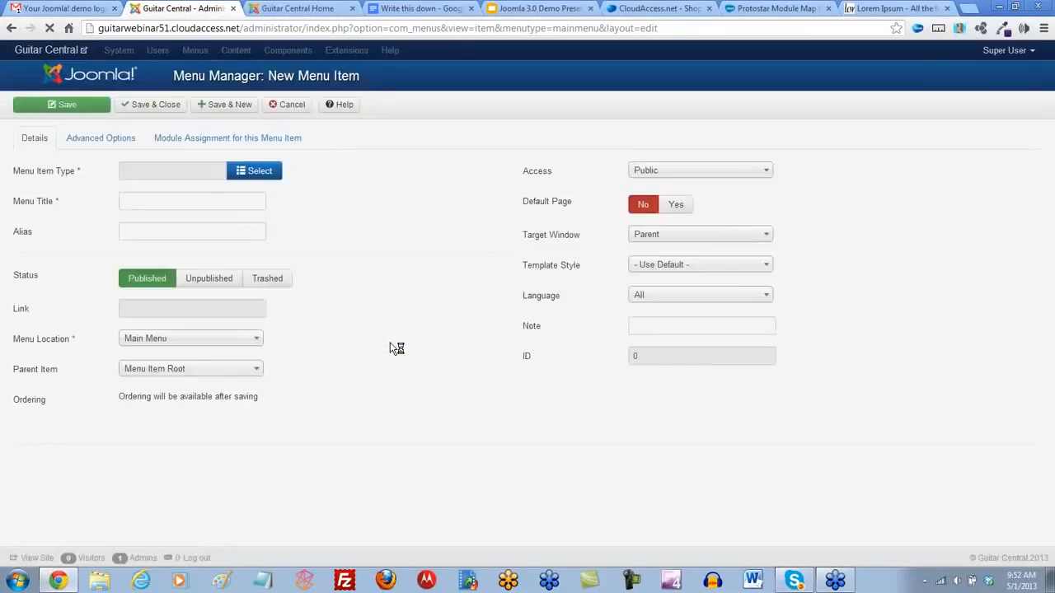
# - Title the menu item Explore our Inventory and save it
pyautogui.click(139, 203)
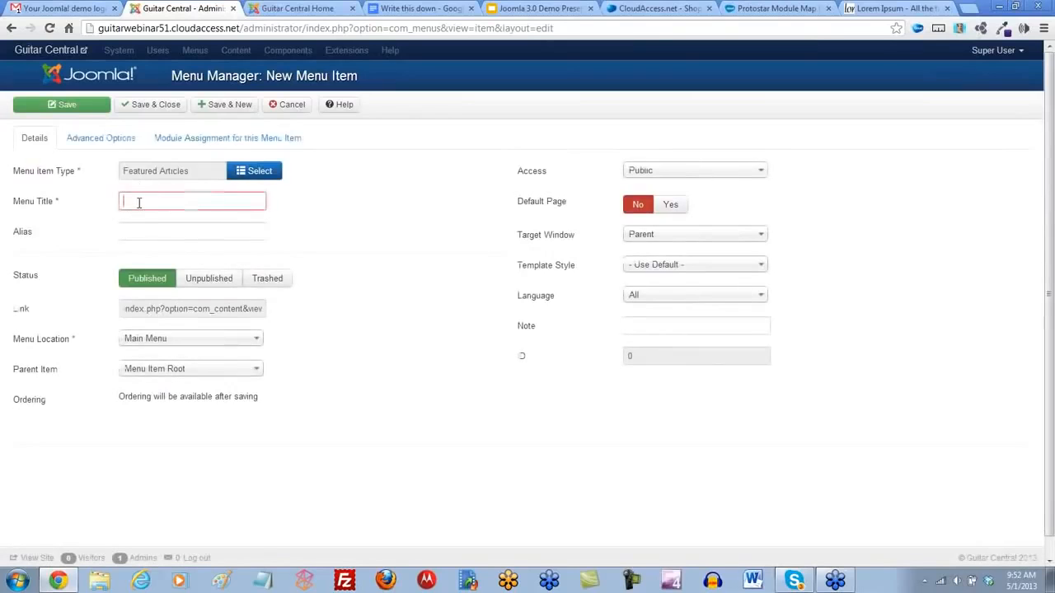
pyautogui.write('E')
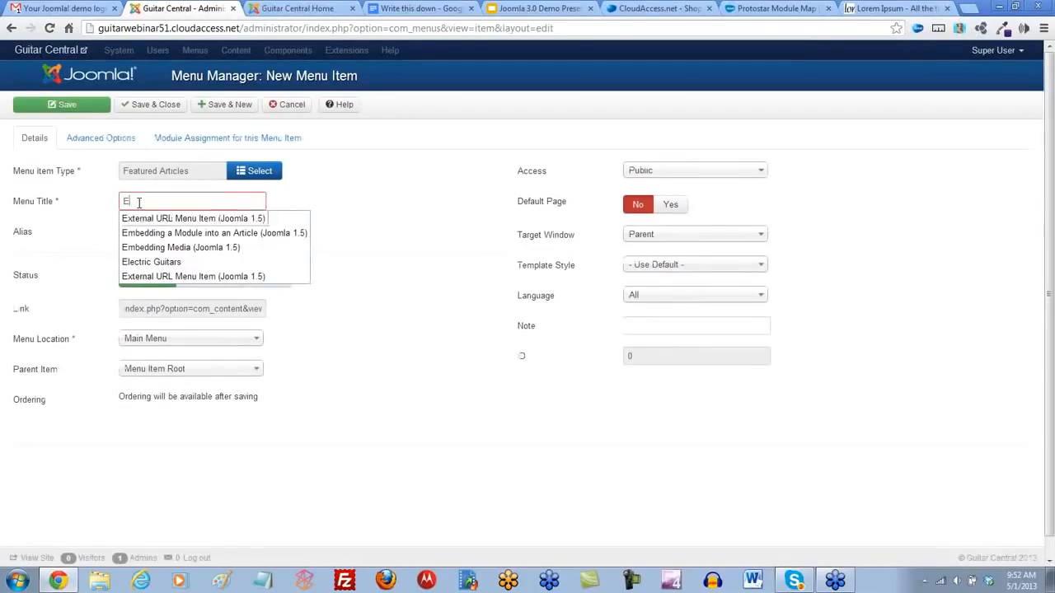
pyautogui.write('xpore our inventory')
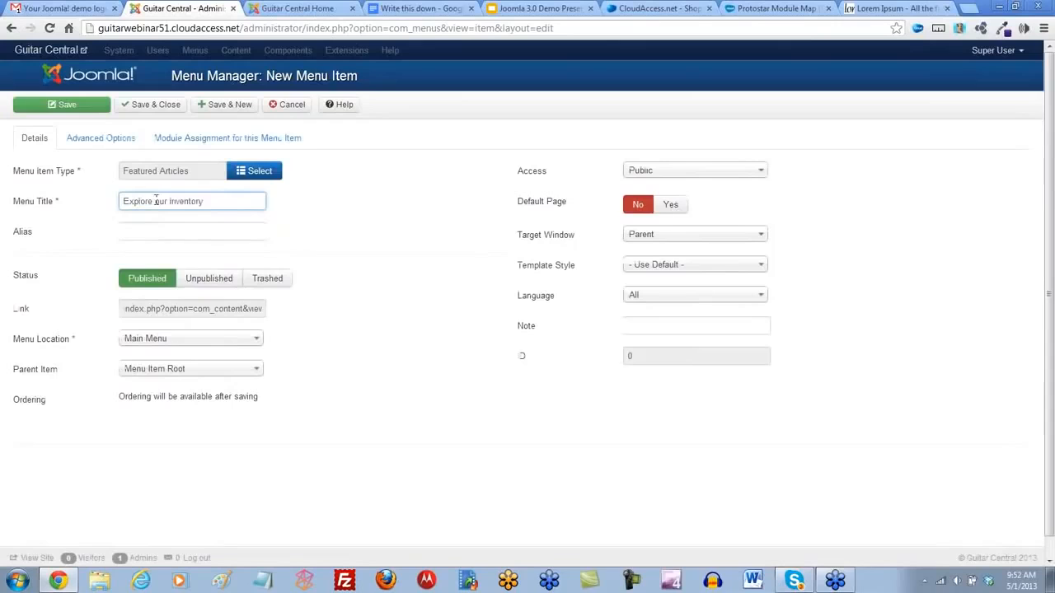
pyautogui.click(322, 219)
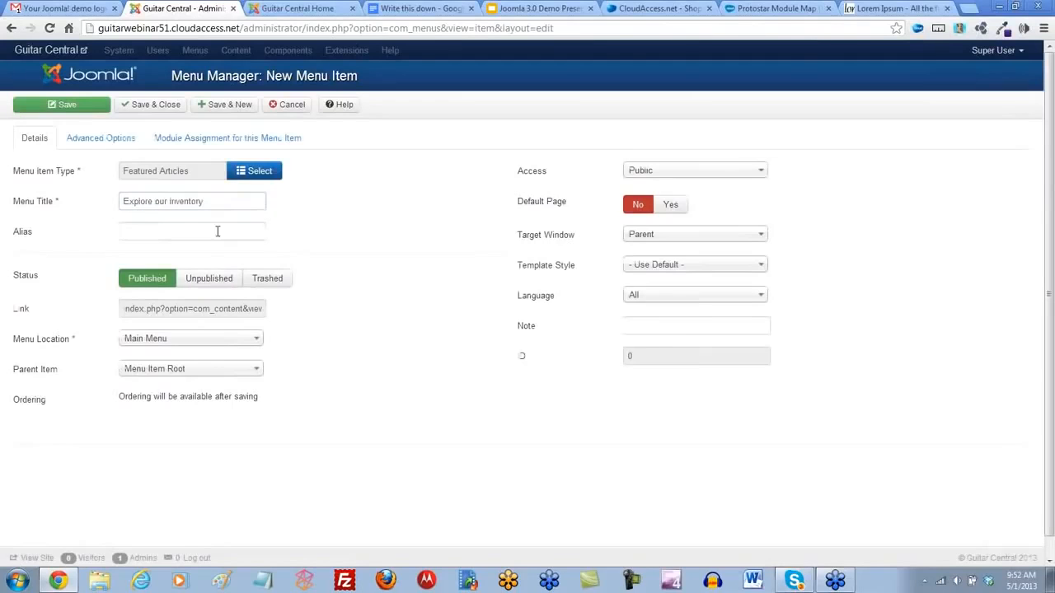
pyautogui.click(80, 107)
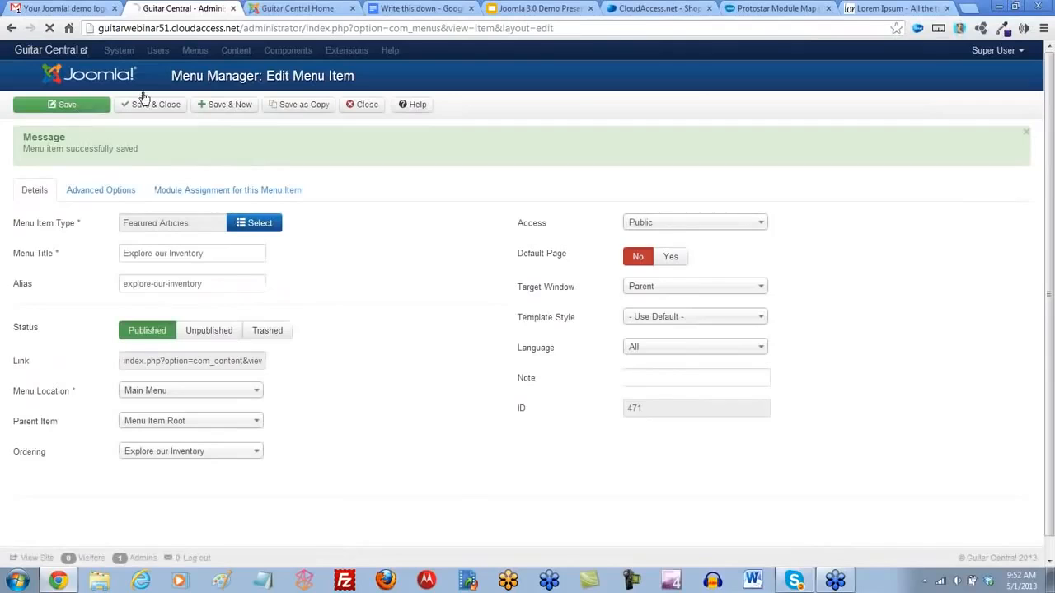
# - Reload the Guitar Central front end and examine the Explore our Inventory page's article layout and the home page
pyautogui.click(275, 12)
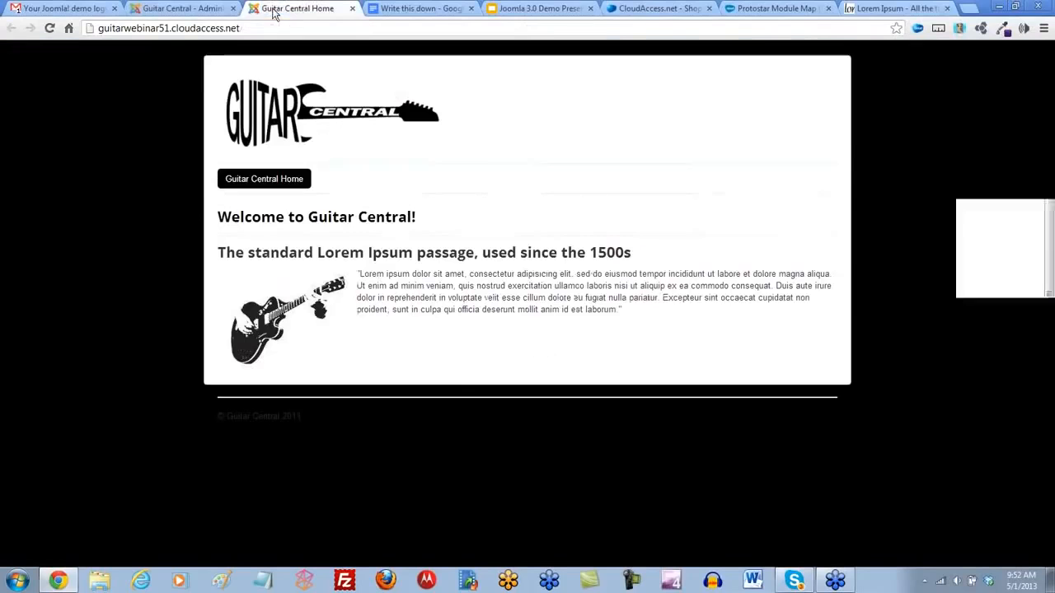
pyautogui.click(50, 28)
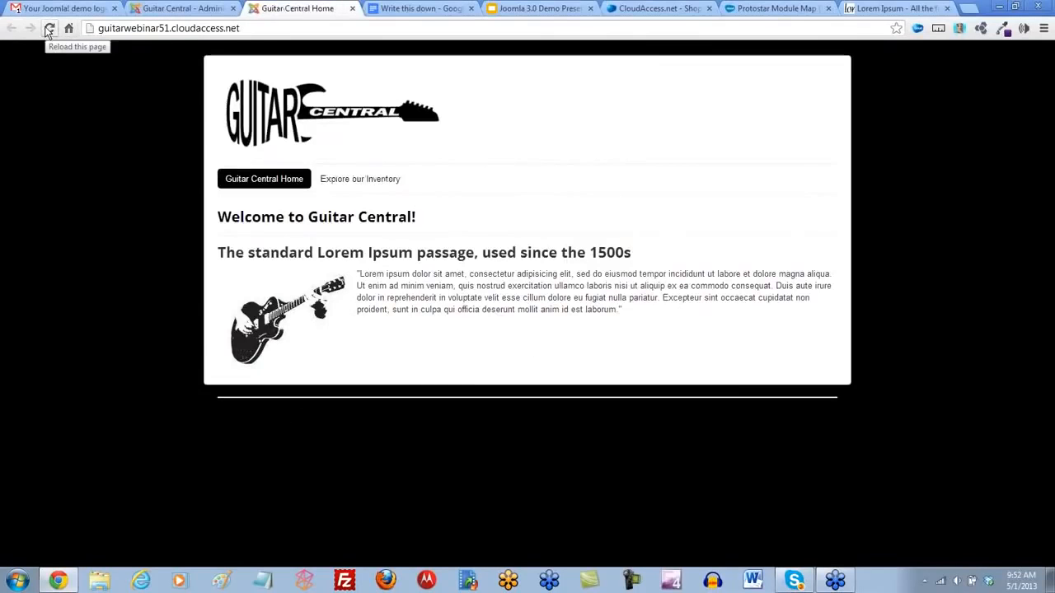
pyautogui.click(385, 182)
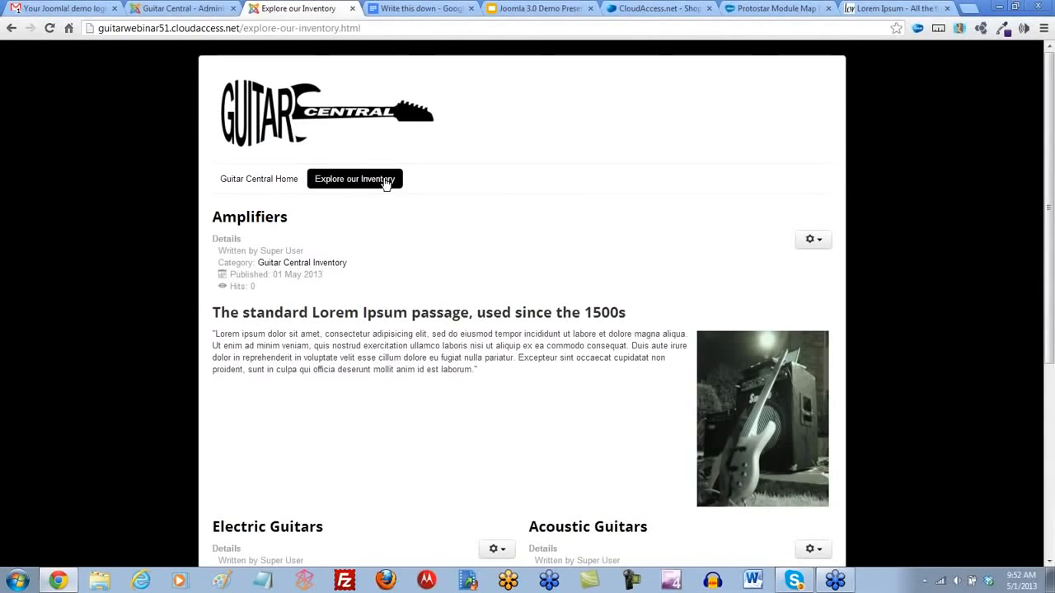
pyautogui.scroll(-1, 487, 237)
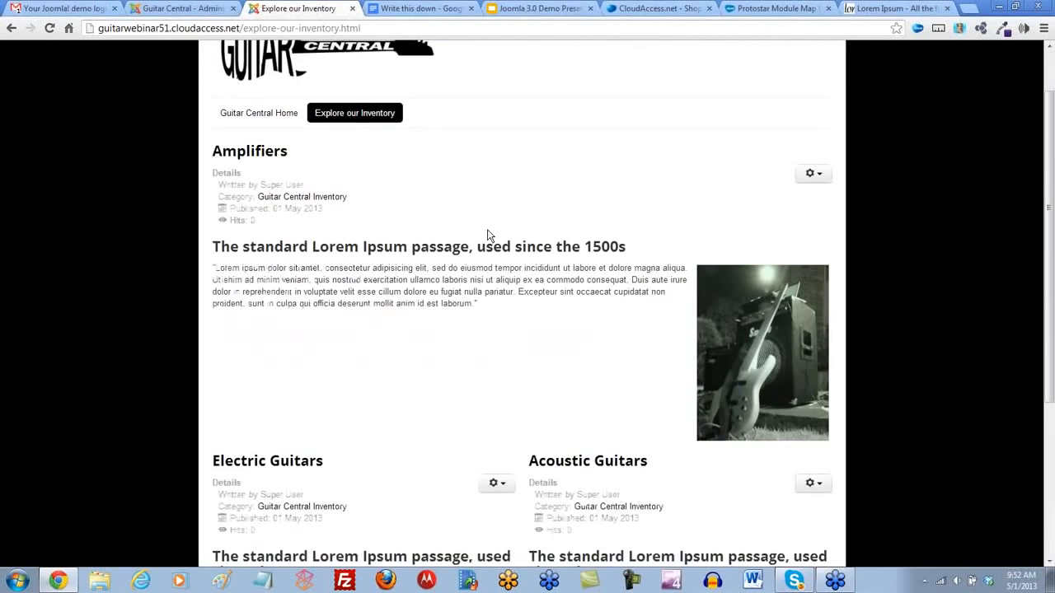
pyautogui.scroll(-3, 488, 236)
pyautogui.scroll(2, 488, 235)
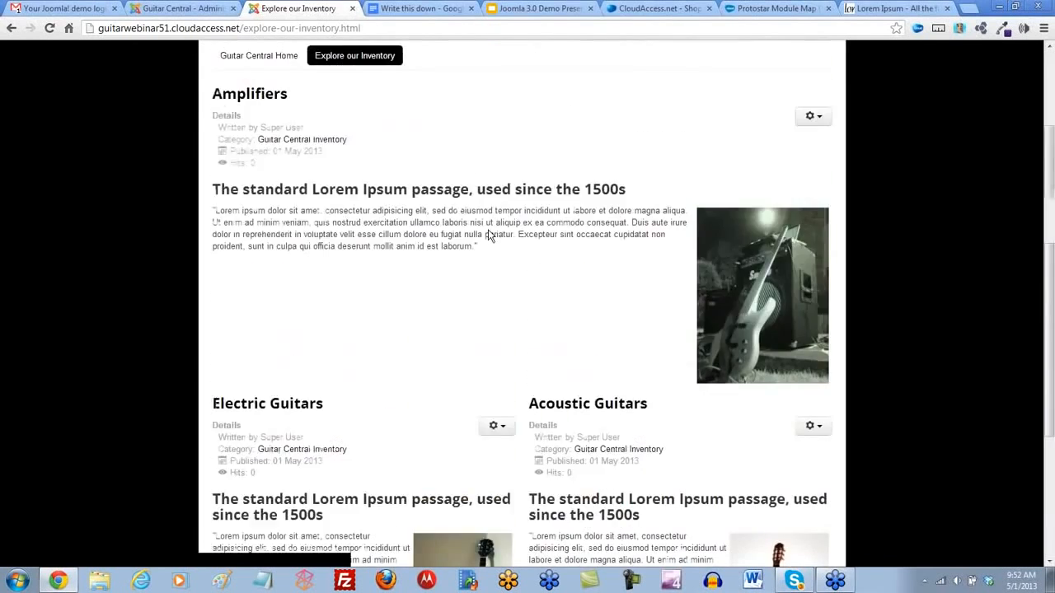
pyautogui.scroll(1, 488, 235)
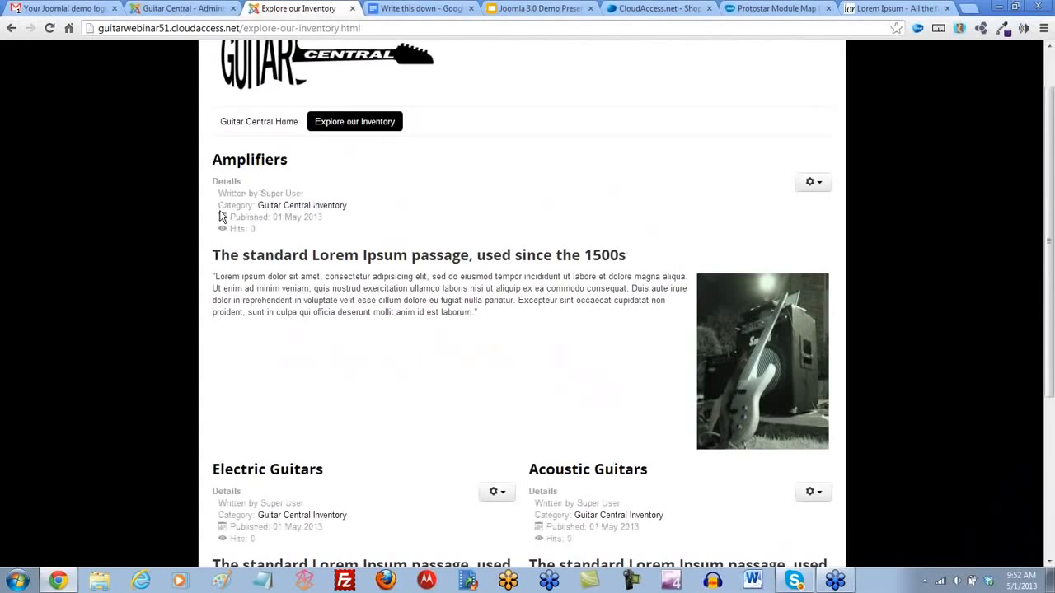
pyautogui.click(275, 123)
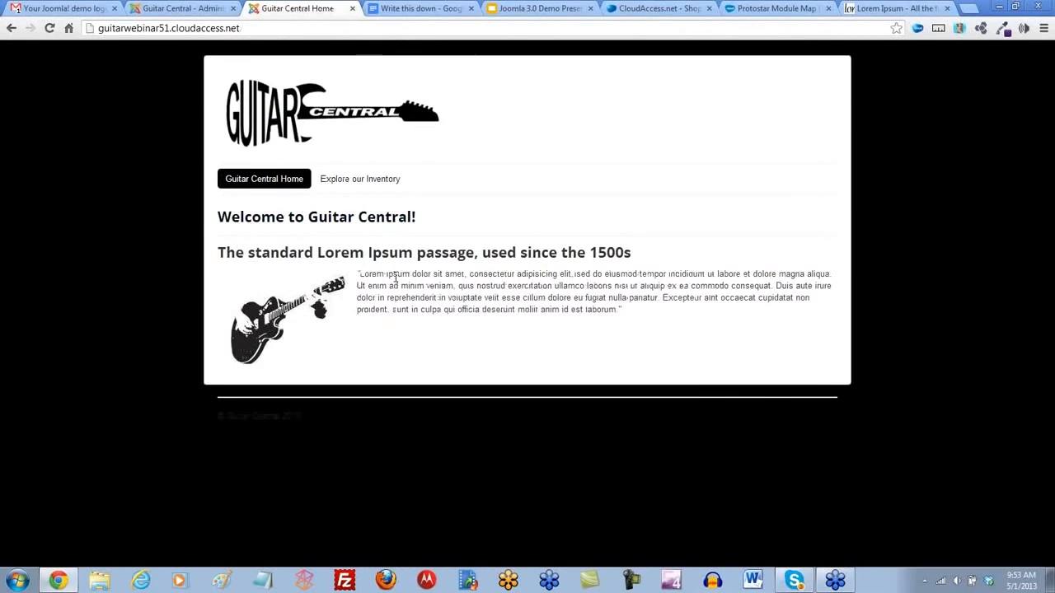
pyautogui.click(347, 182)
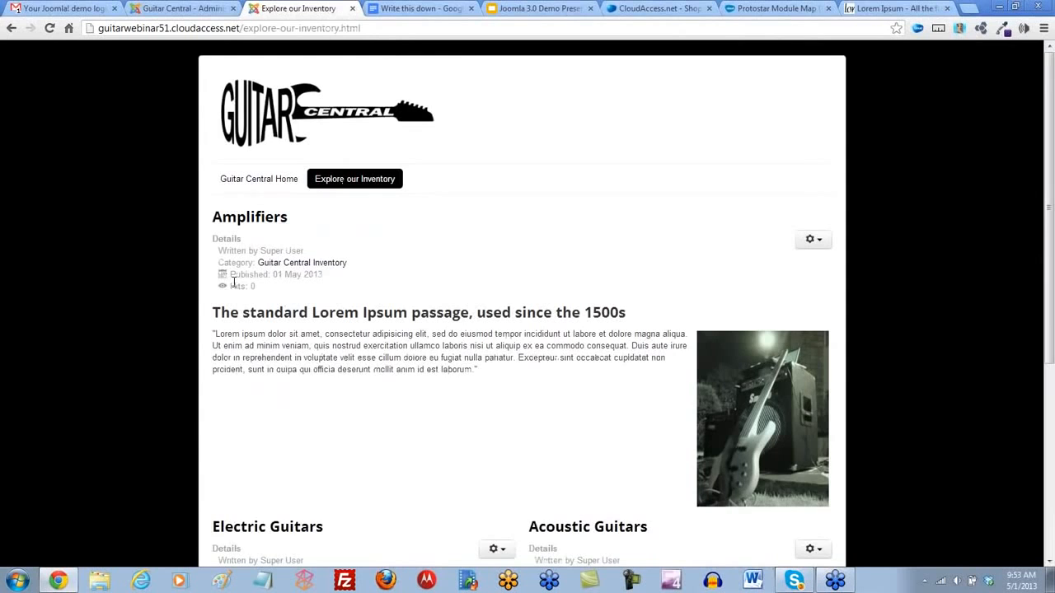
# - Examine how the Amplifiers, Electric Guitars and Acoustic Guitars articles are arranged in columns on the Explore our Inventory page
pyautogui.scroll(-1, 234, 281)
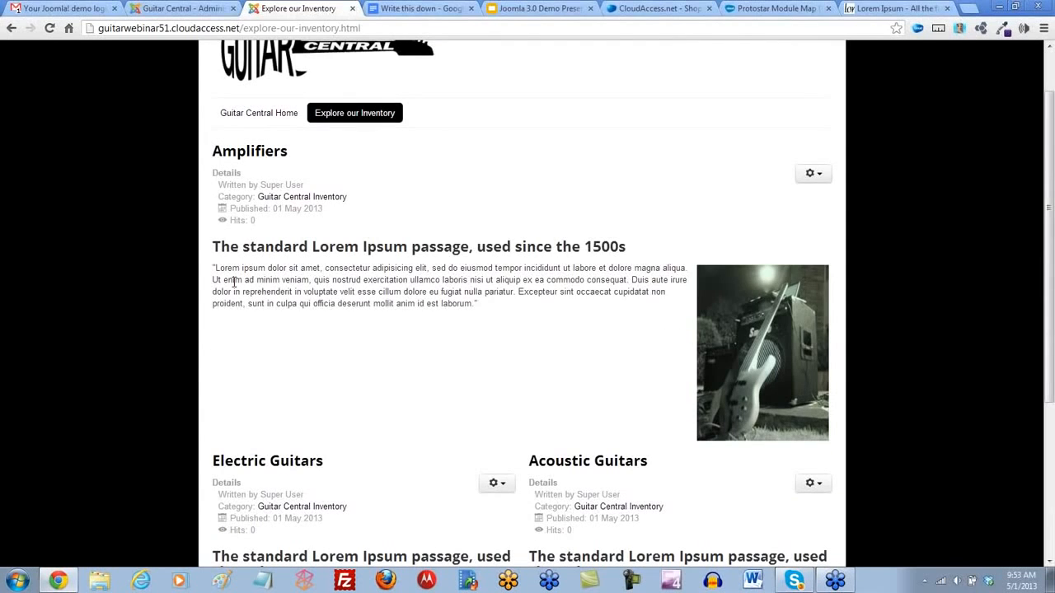
pyautogui.scroll(-4, 234, 282)
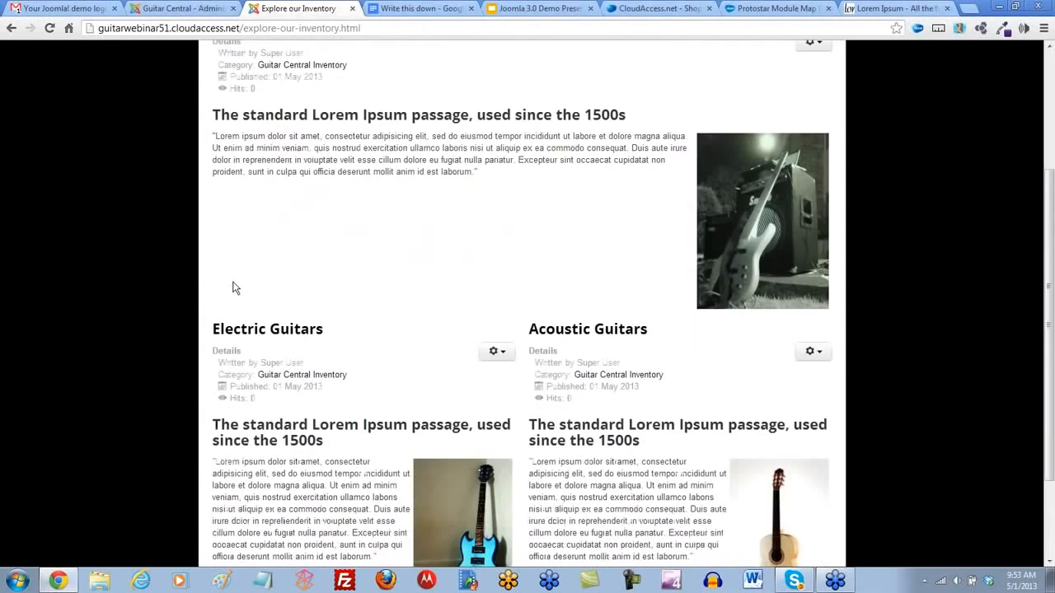
pyautogui.scroll(5, 234, 282)
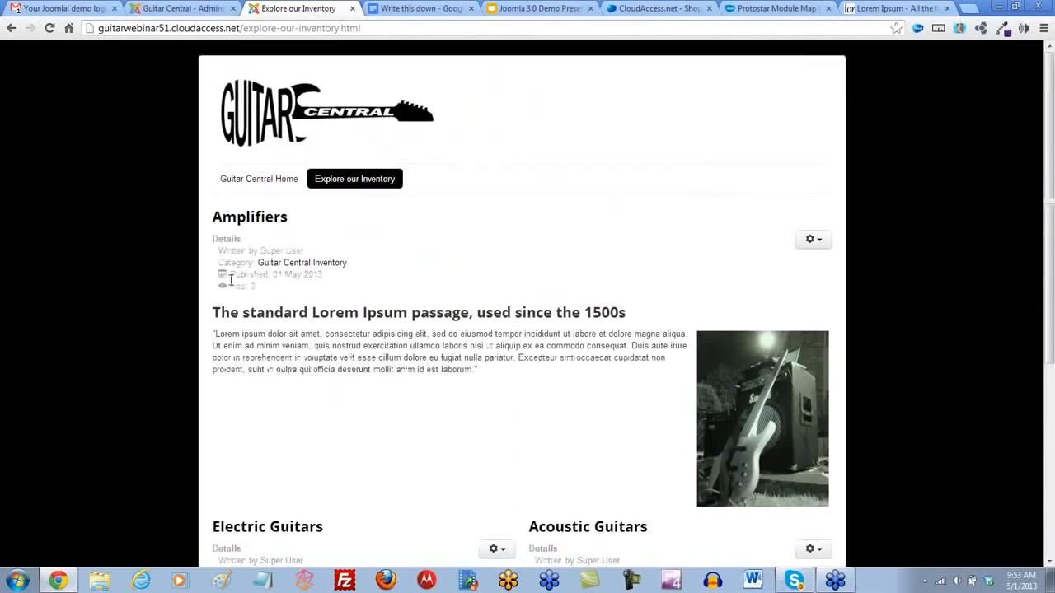
pyautogui.scroll(-2, 234, 281)
pyautogui.scroll(-3, 467, 275)
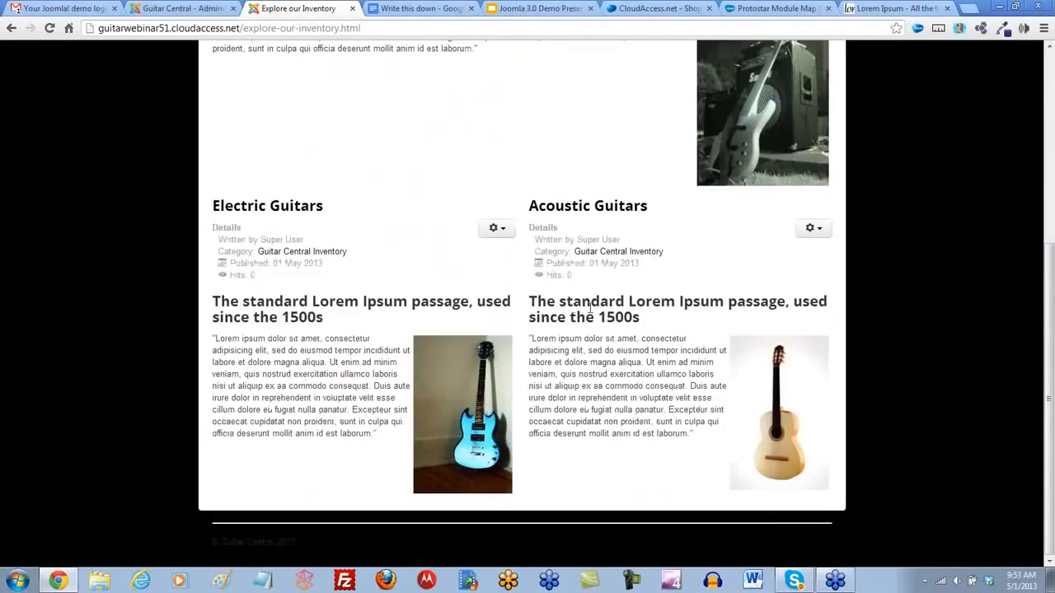
pyautogui.scroll(5, 426, 387)
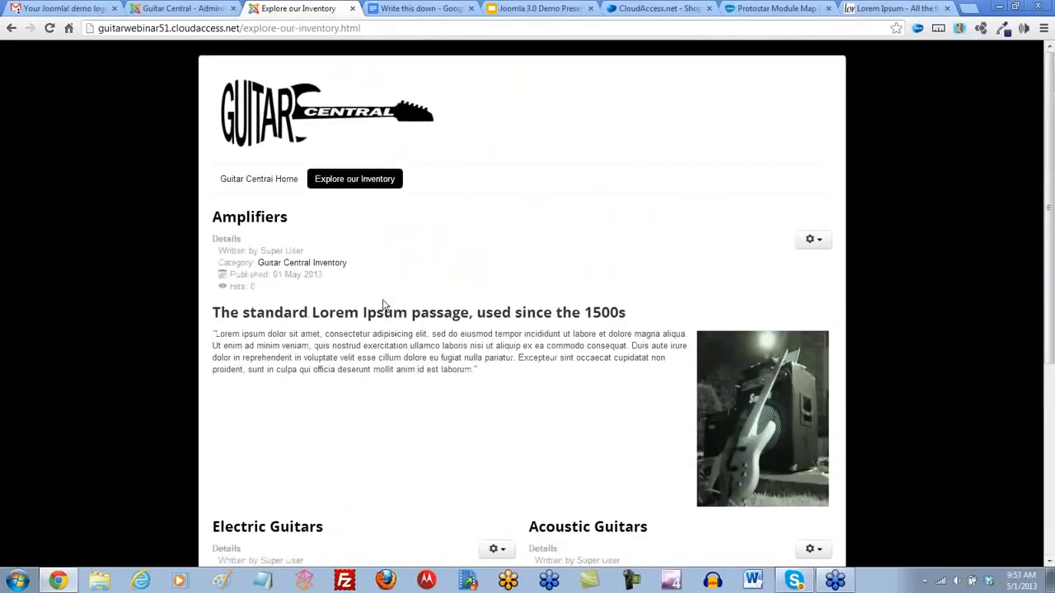
# - Return to the Joomla! administrator and open the layout settings in the Explore our Inventory menu item's advanced options
pyautogui.click(197, 8)
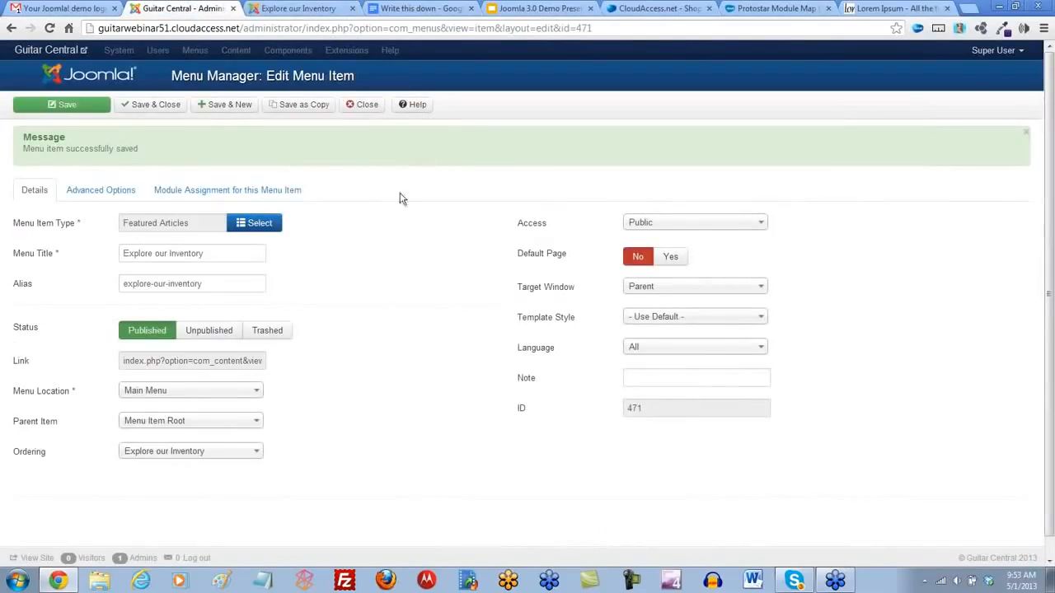
pyautogui.click(110, 196)
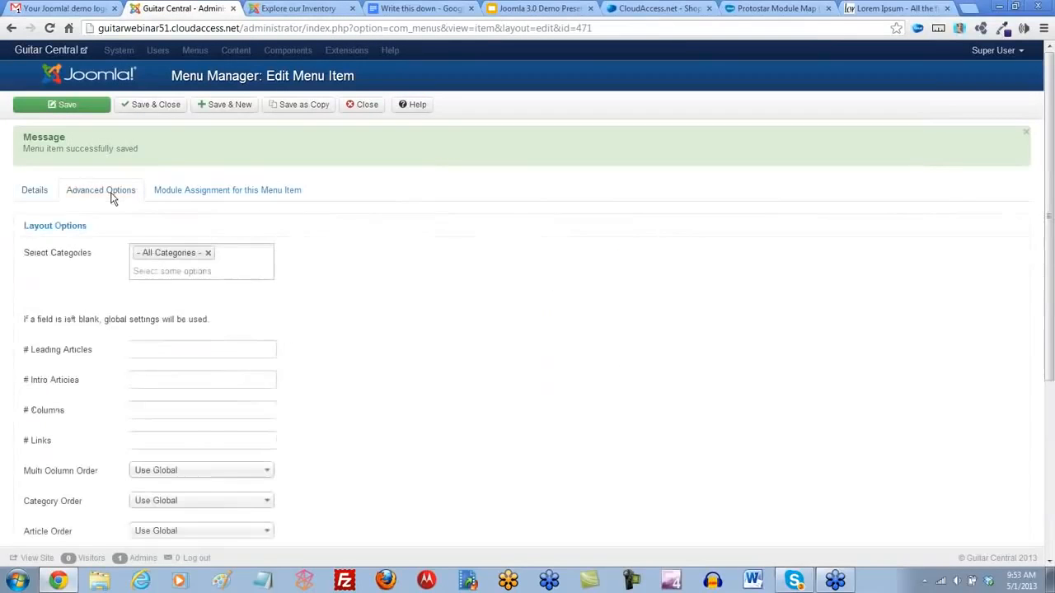
pyautogui.scroll(-2, 106, 216)
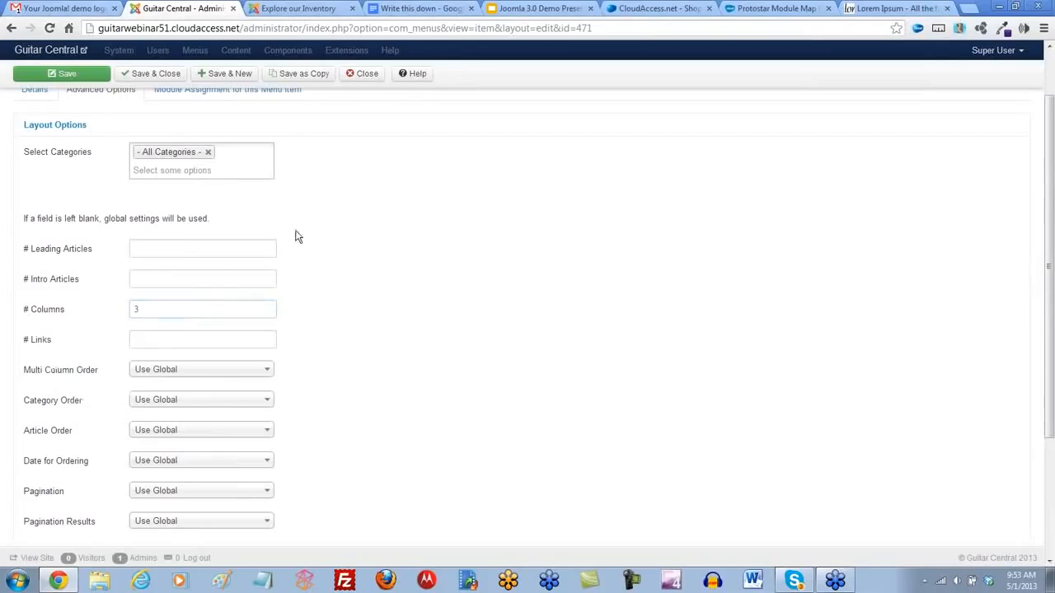
# - Save the menu item's column setting and check the article layout on the reloaded Explore our Inventory page
pyautogui.click(69, 77)
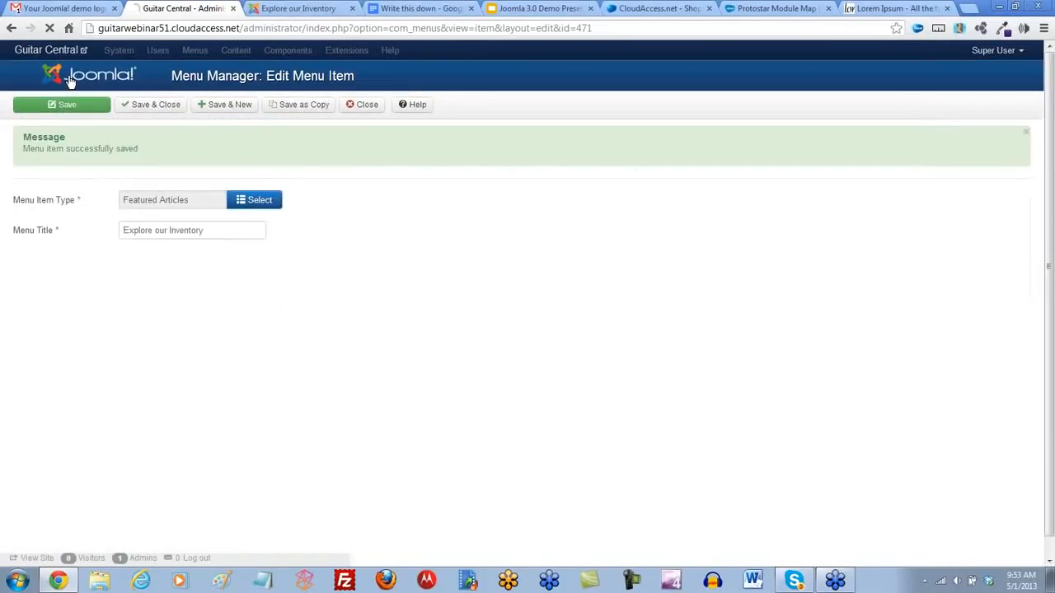
pyautogui.click(281, 10)
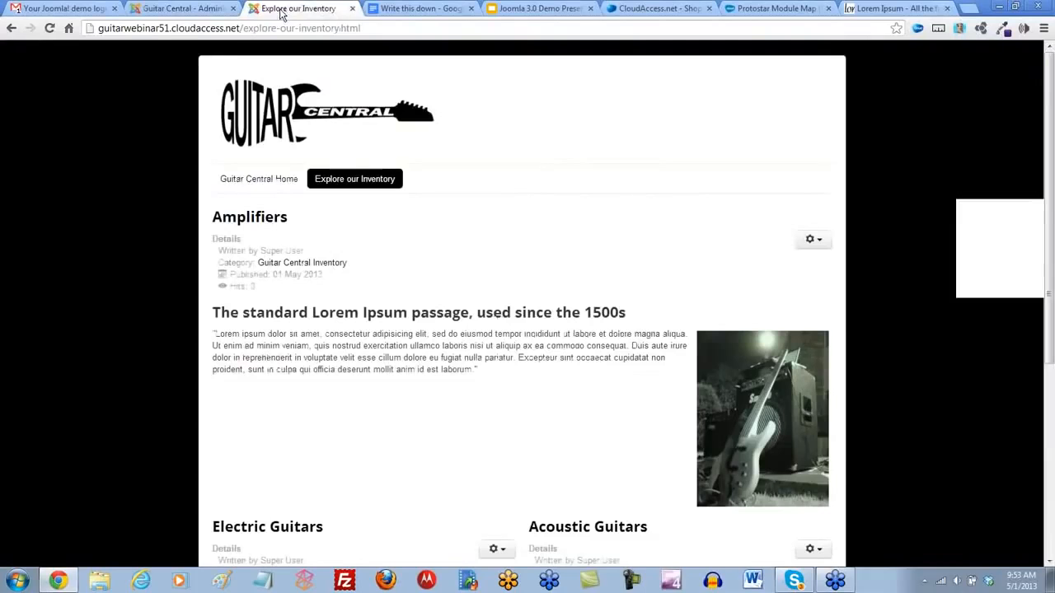
pyautogui.click(50, 29)
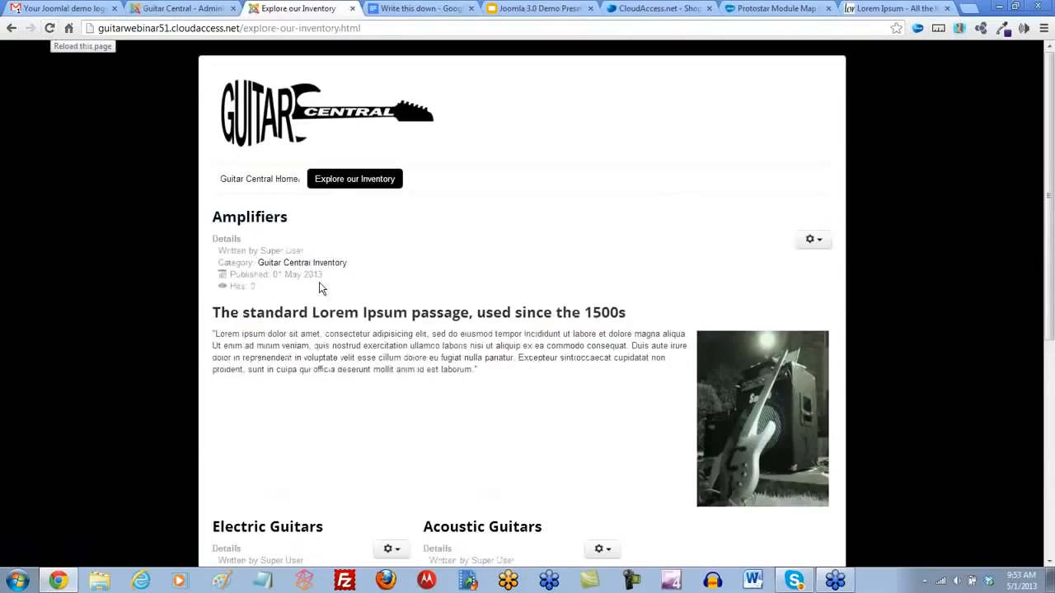
pyautogui.scroll(-2, 323, 293)
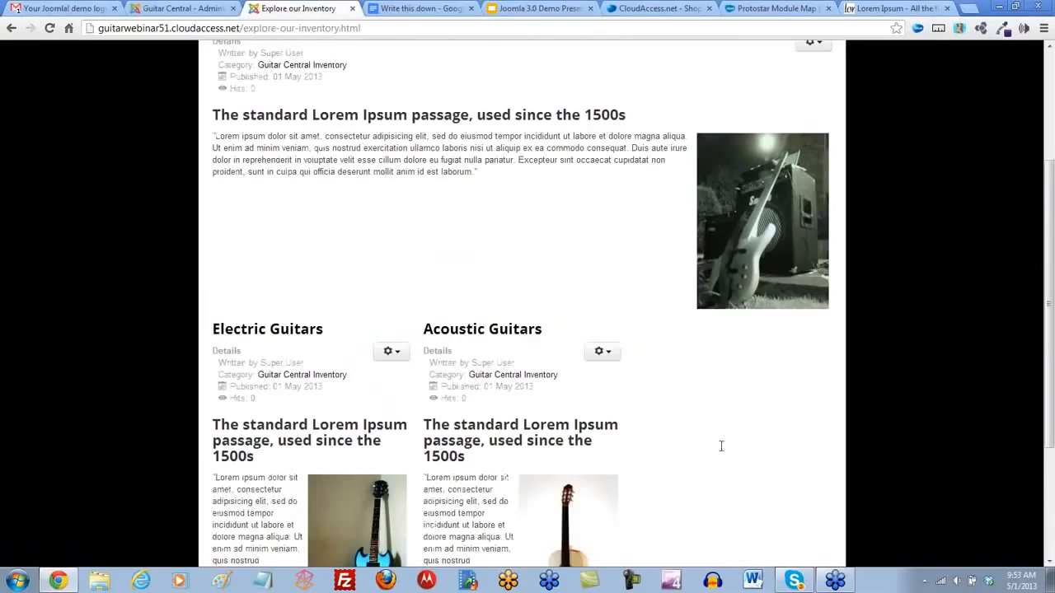
pyautogui.scroll(-1, 722, 446)
pyautogui.scroll(2, 690, 442)
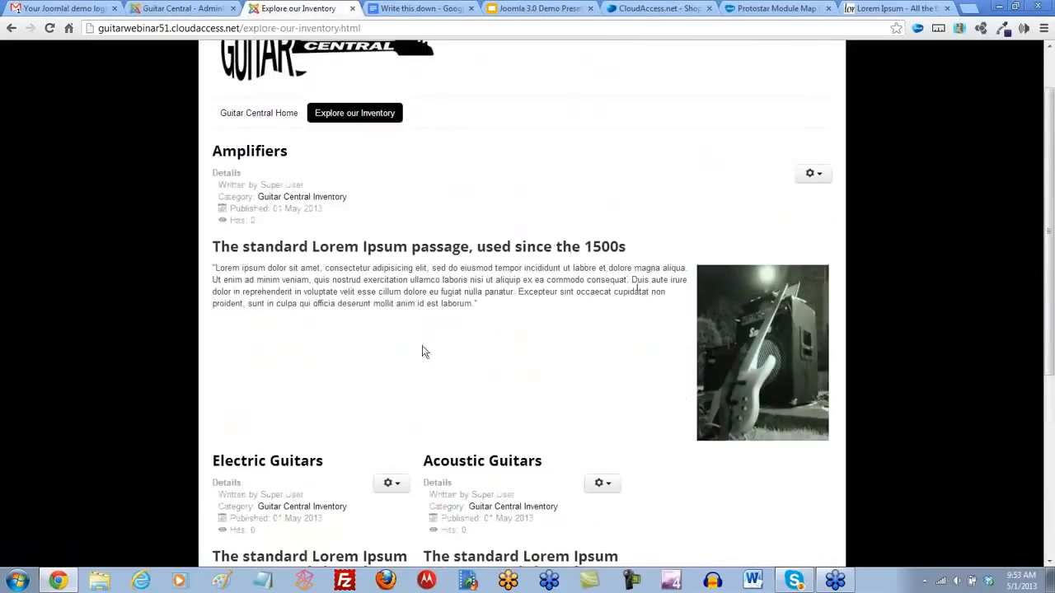
# - Set the menu item's # Leading Articles and # Intro Articles to 0, save it, and check the reloaded inventory page
pyautogui.click(180, 8)
pyautogui.click(99, 192)
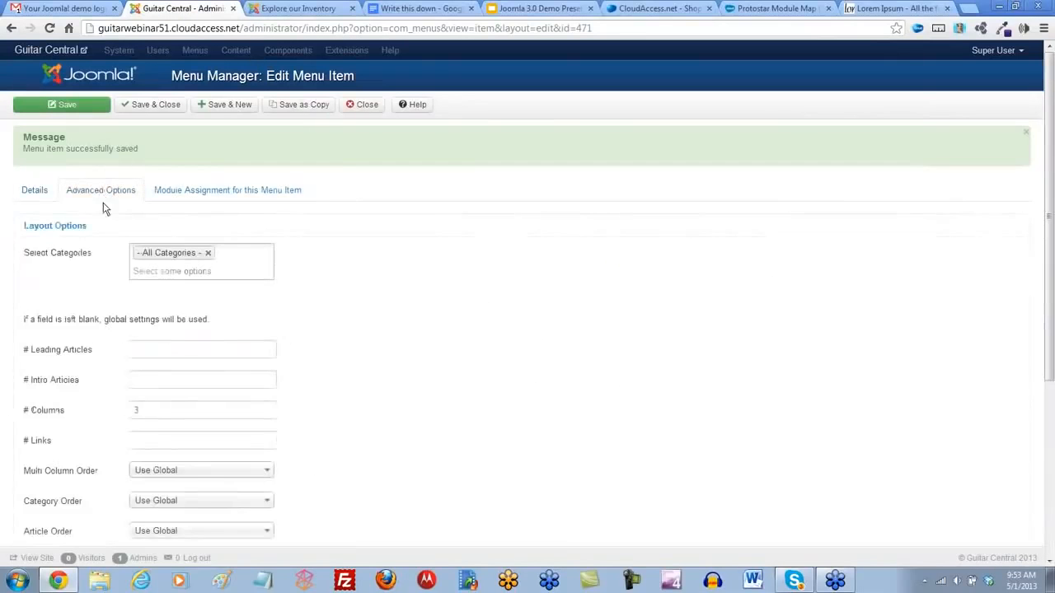
pyautogui.click(148, 350)
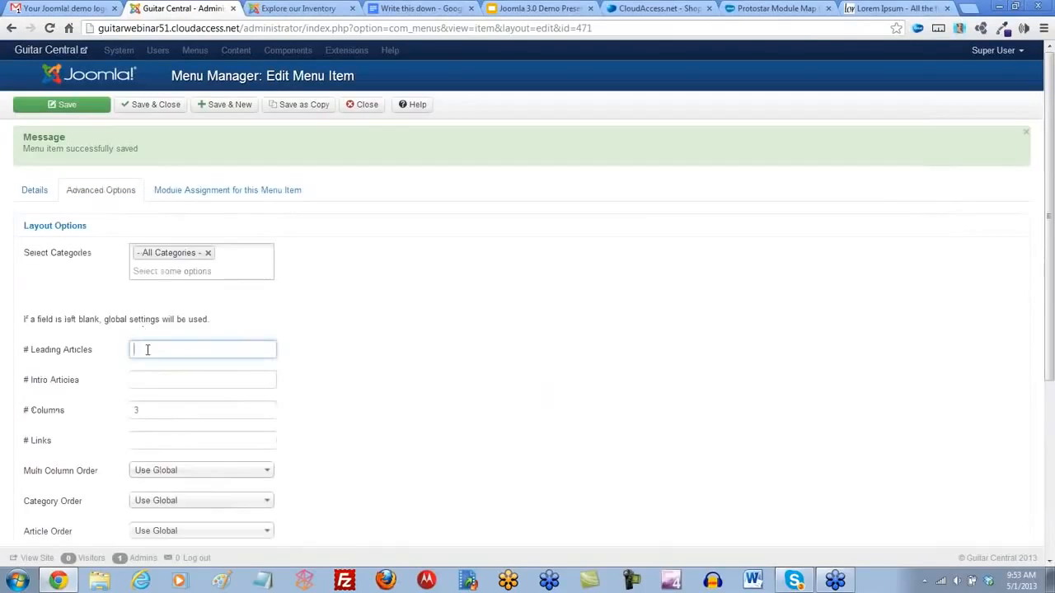
pyautogui.write('0')
pyautogui.click(141, 379)
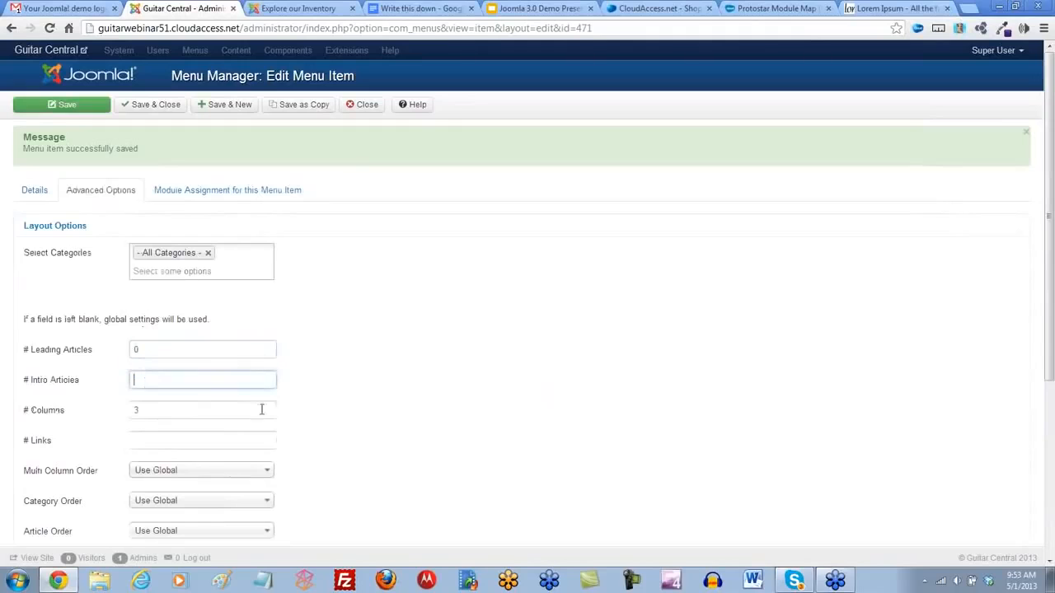
pyautogui.click(347, 420)
pyautogui.click(67, 112)
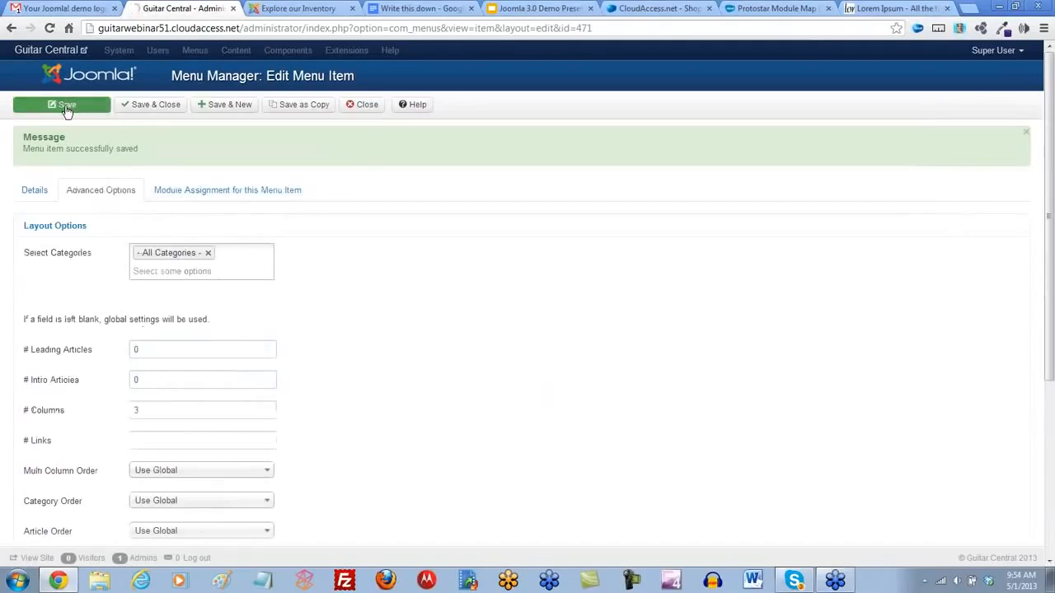
pyautogui.click(272, 10)
pyautogui.click(49, 29)
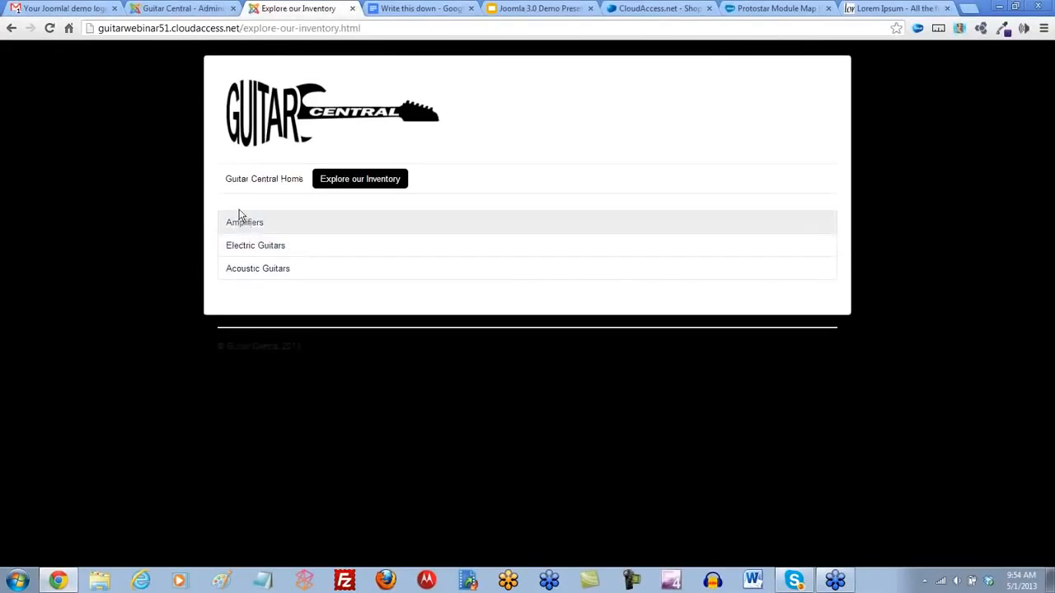
# - Clear the menu item's # Intro Articles value, save it, and check the reloaded inventory page's column layout
pyautogui.click(193, 11)
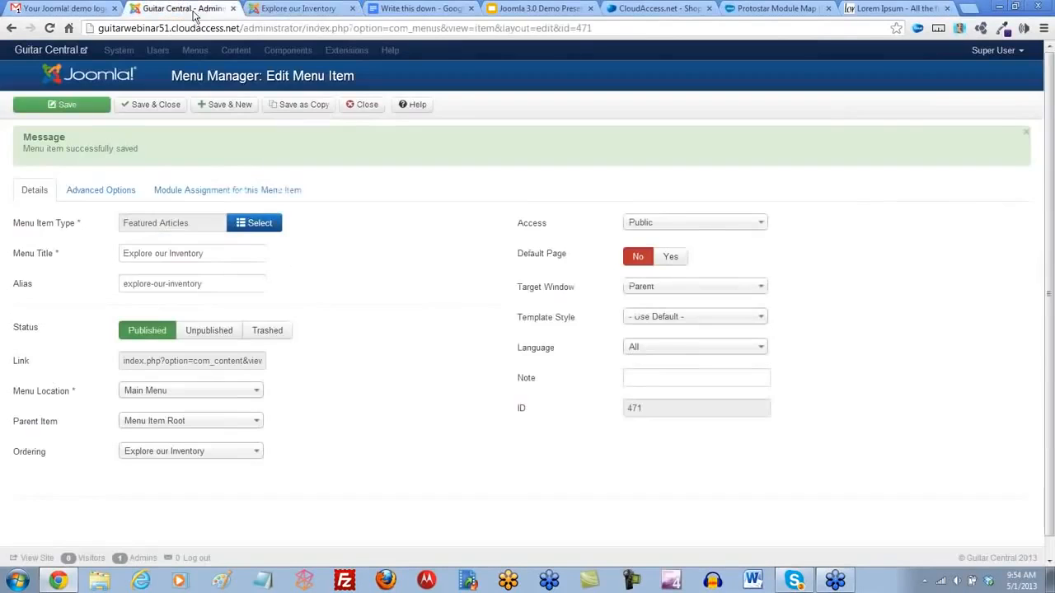
pyautogui.click(106, 189)
pyautogui.click(150, 380)
pyautogui.doubleClick(151, 381)
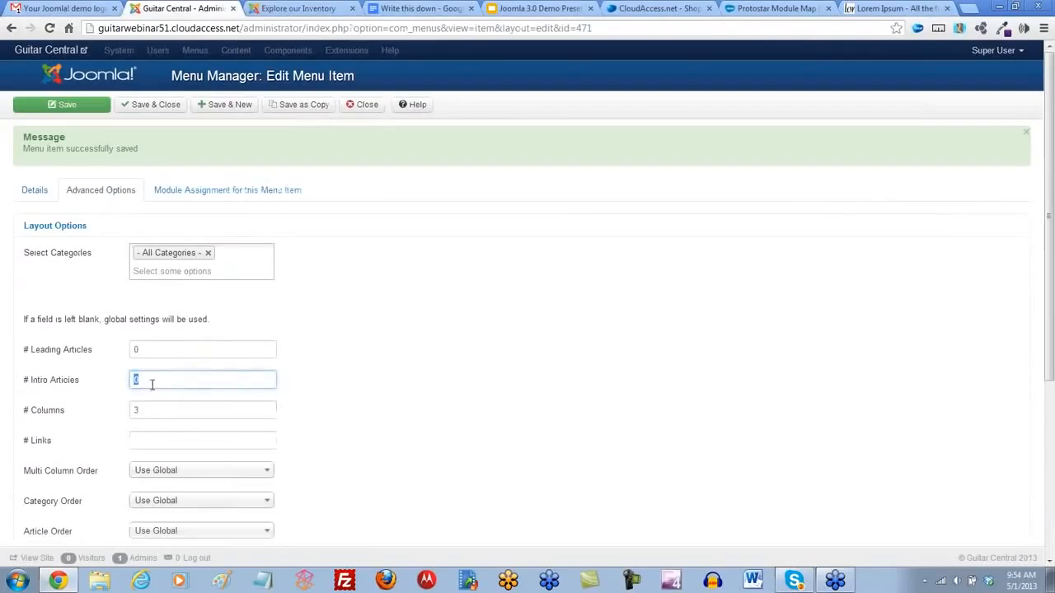
pyautogui.press('BackSpace')
pyautogui.click(70, 109)
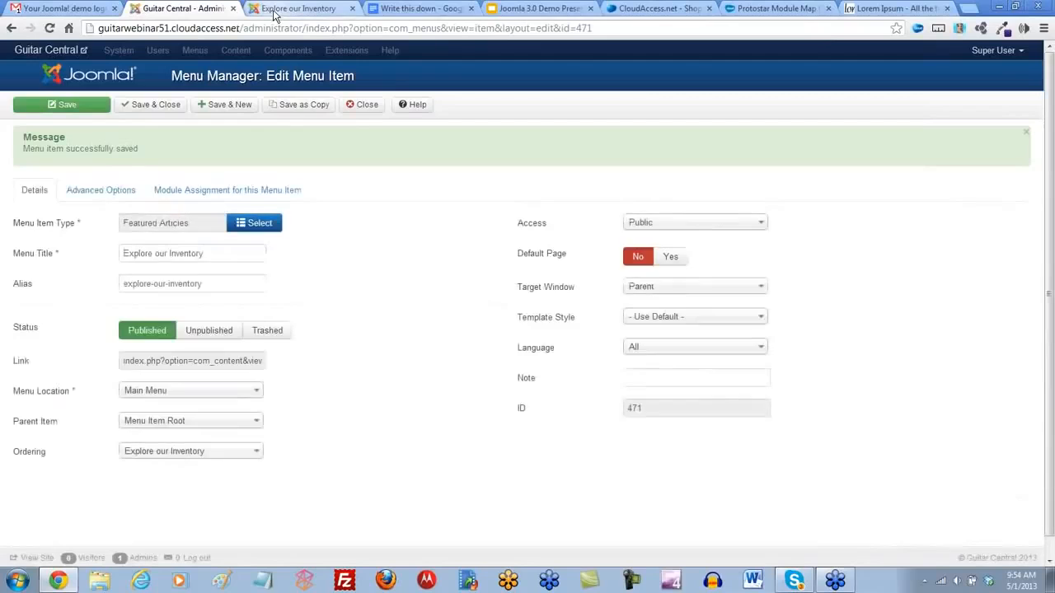
pyautogui.click(280, 9)
pyautogui.click(50, 29)
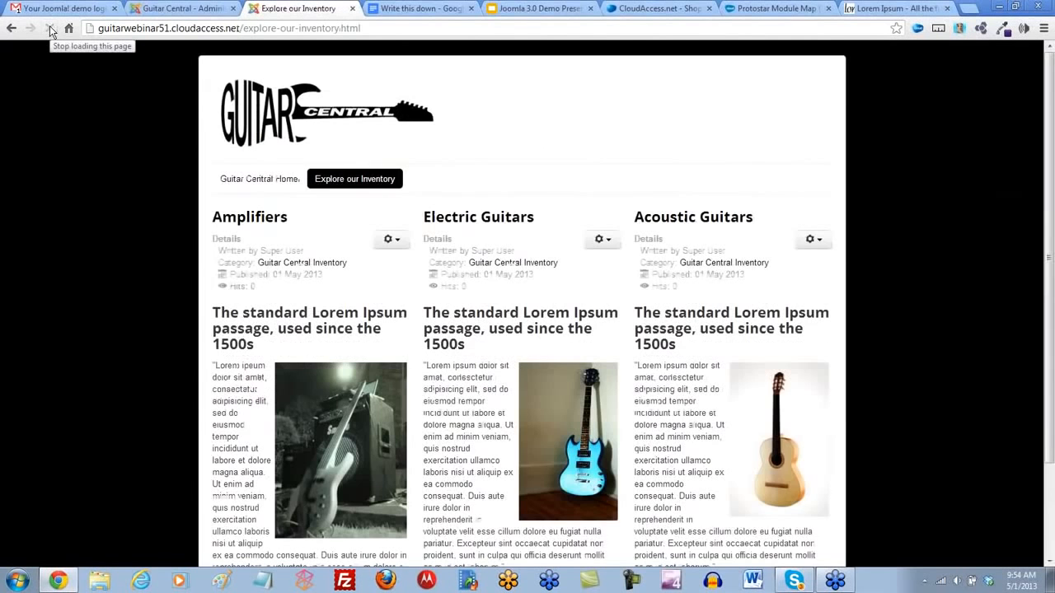
pyautogui.scroll(-3, 402, 363)
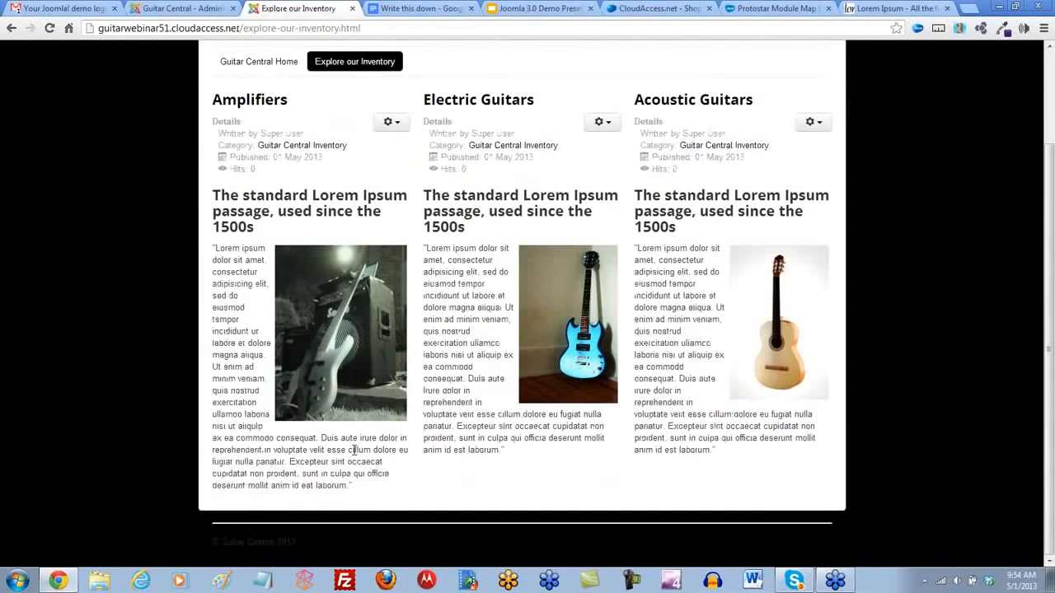
pyautogui.scroll(3, 487, 465)
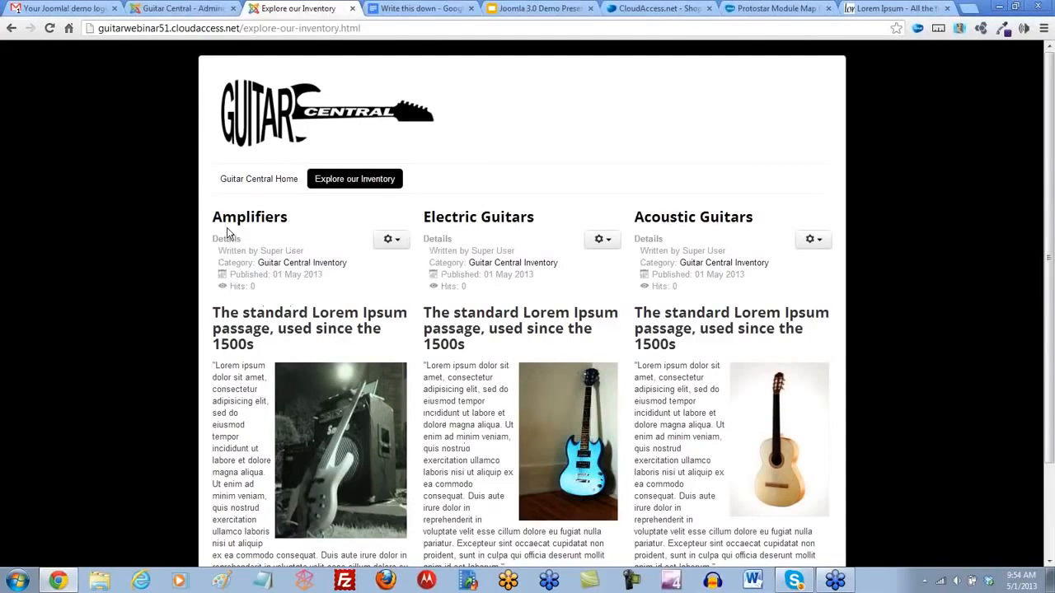
# - Save and close the menu item and open the Article Manager's global options
pyautogui.click(196, 10)
pyautogui.click(157, 106)
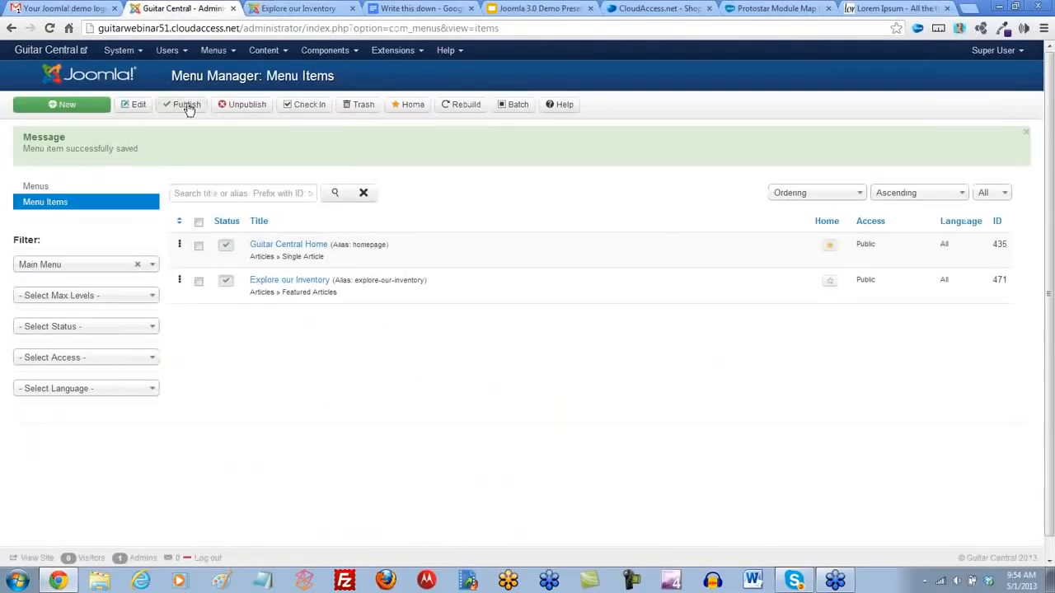
pyautogui.click(286, 54)
pyautogui.click(279, 74)
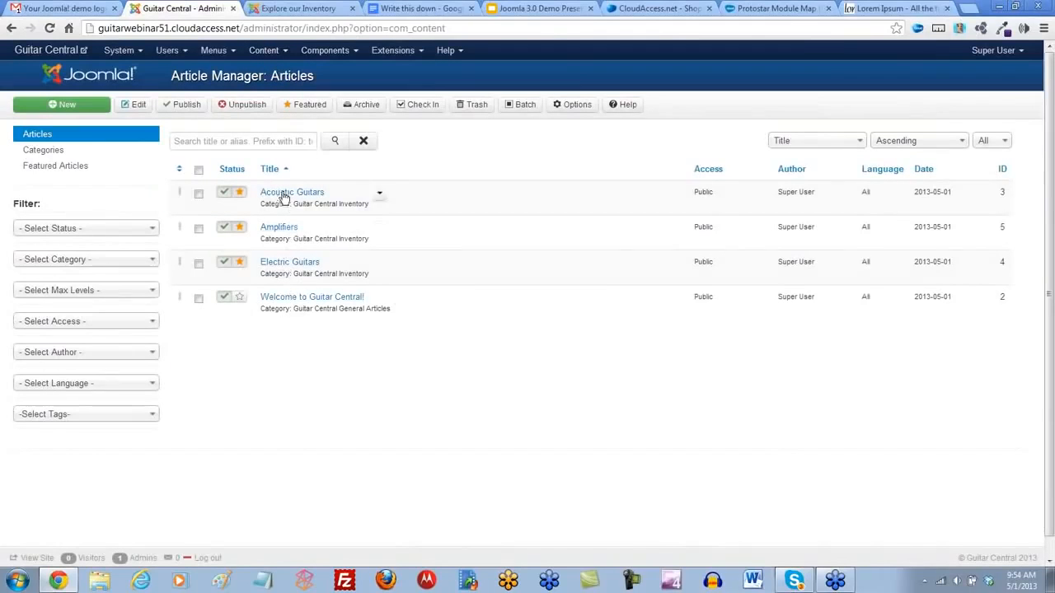
pyautogui.click(577, 105)
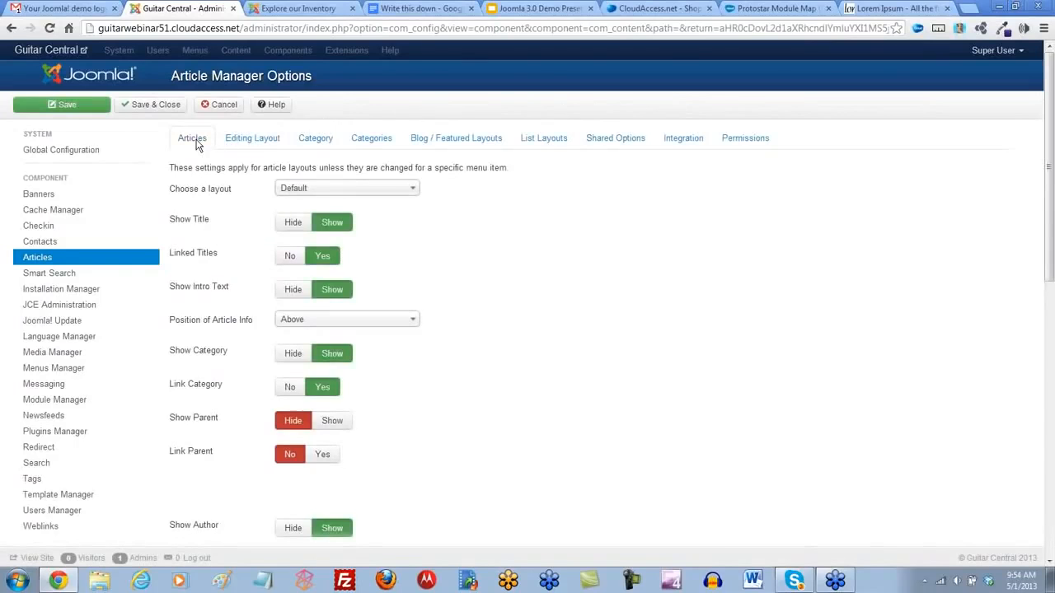
# - In the global article options, hide the intro text and category and set Link Category to No
pyautogui.scroll(-2, 232, 216)
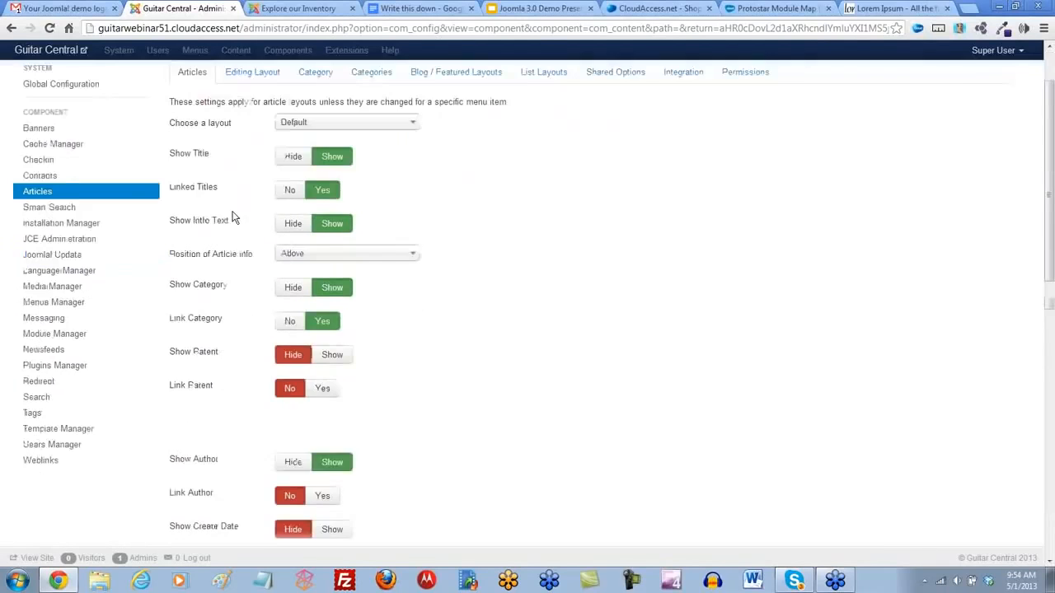
pyautogui.scroll(2, 297, 189)
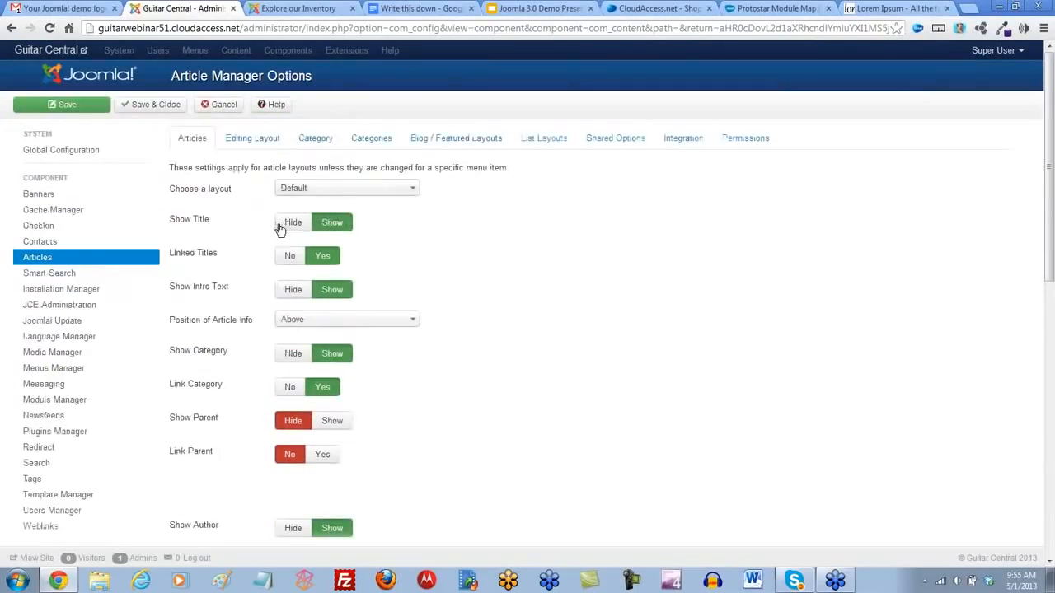
pyautogui.scroll(-1, 402, 285)
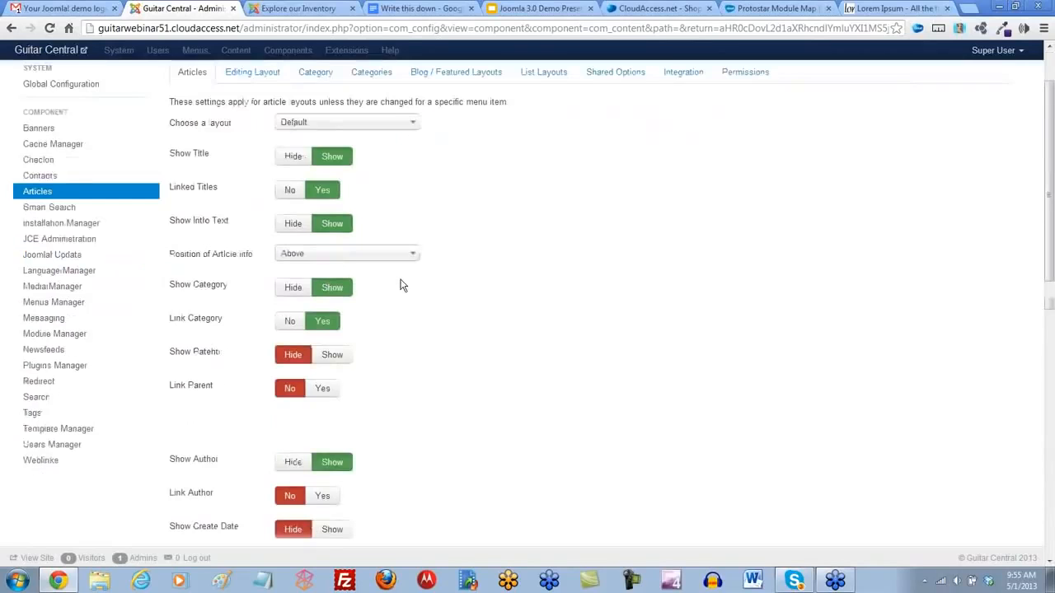
pyautogui.scroll(-4, 402, 285)
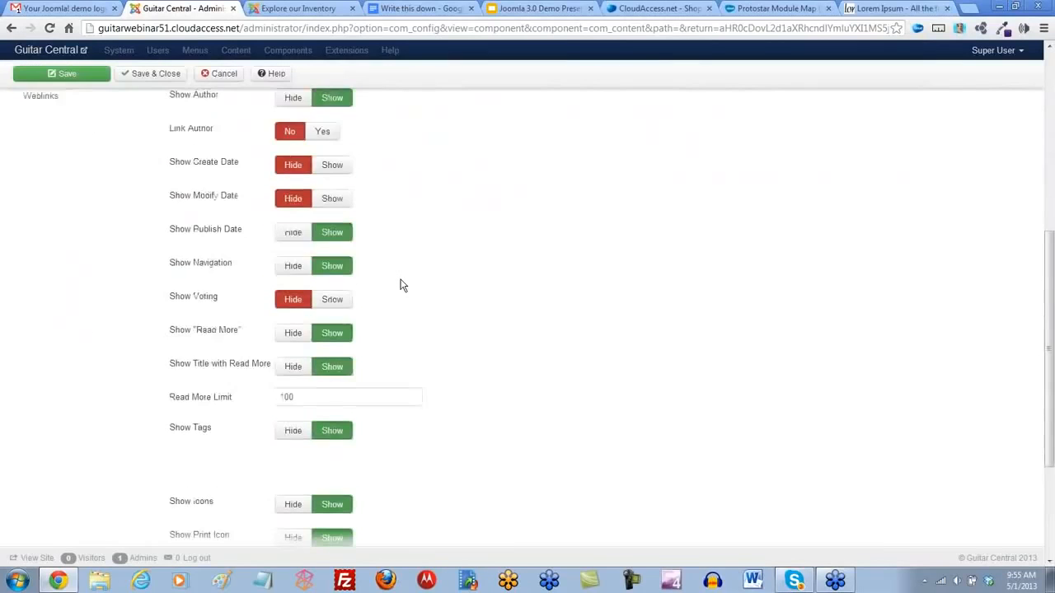
pyautogui.scroll(5, 402, 285)
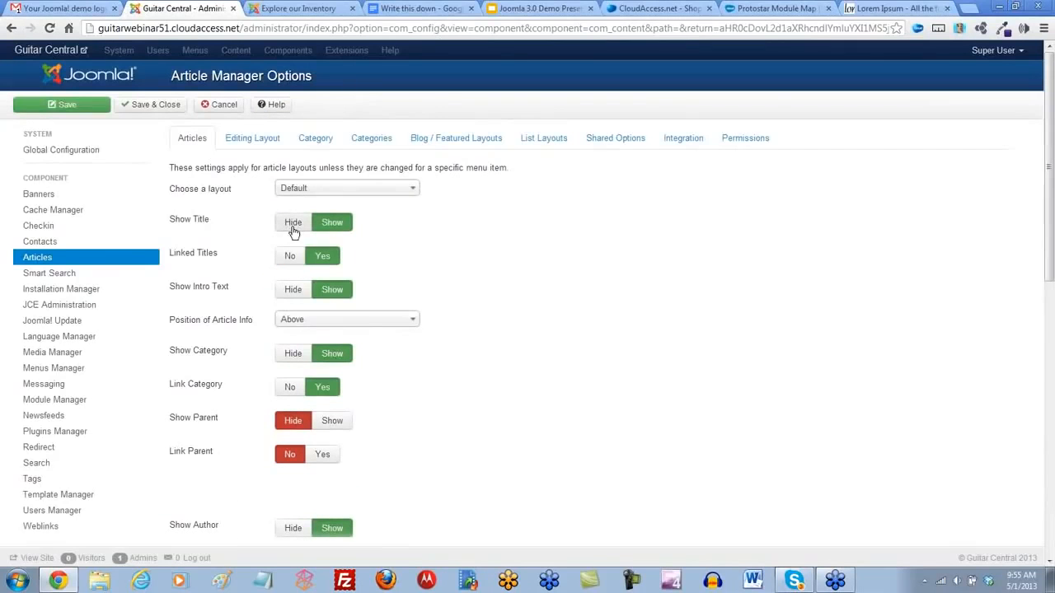
pyautogui.moveTo(188, 225)
pyautogui.click(290, 295)
pyautogui.scroll(-1, 286, 295)
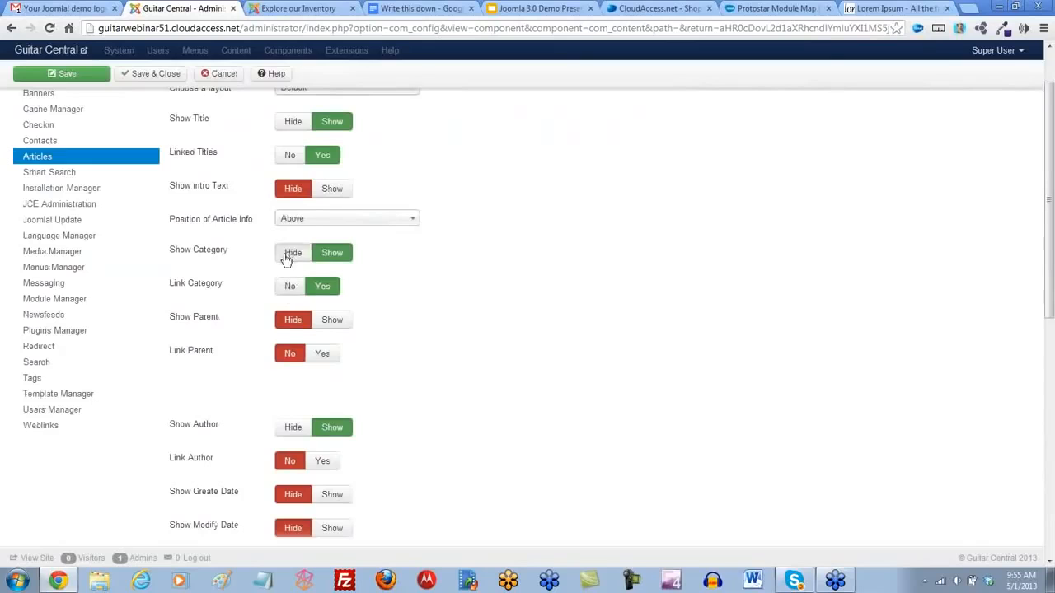
pyautogui.click(286, 255)
pyautogui.click(290, 294)
# - Hide the author, publish date, navigation, "Read More", title with Read More, and tags in the global article options
pyautogui.scroll(-2, 290, 297)
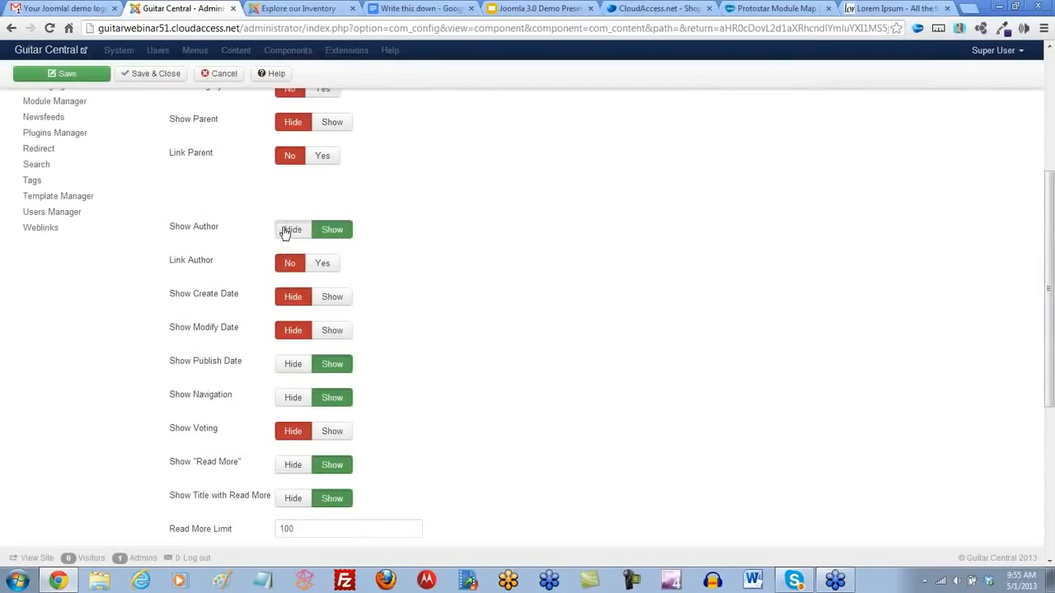
pyautogui.click(289, 231)
pyautogui.click(292, 365)
pyautogui.click(287, 402)
pyautogui.scroll(-3, 287, 396)
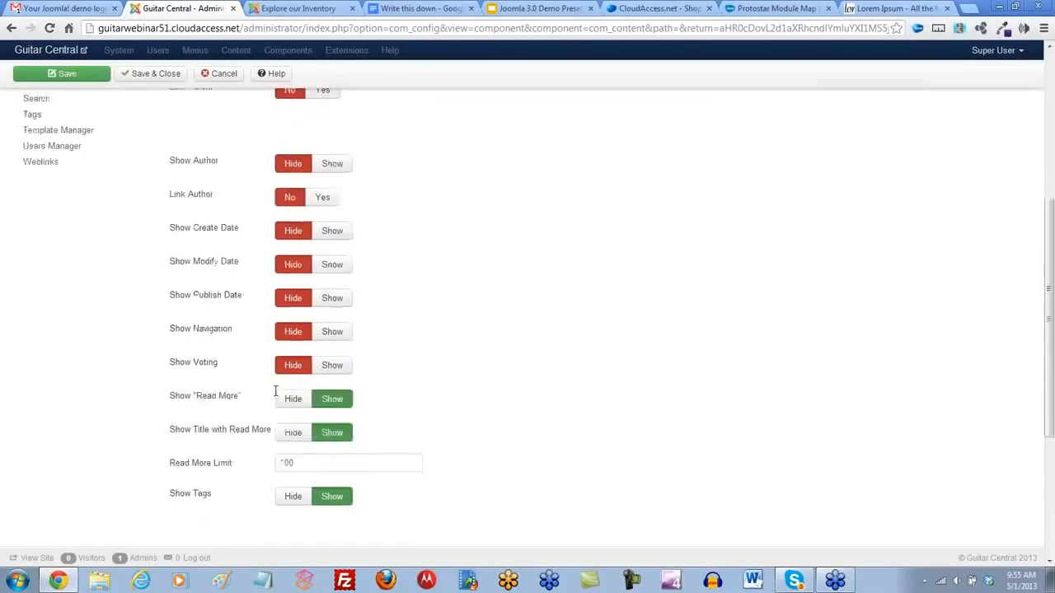
pyautogui.click(293, 203)
pyautogui.click(292, 235)
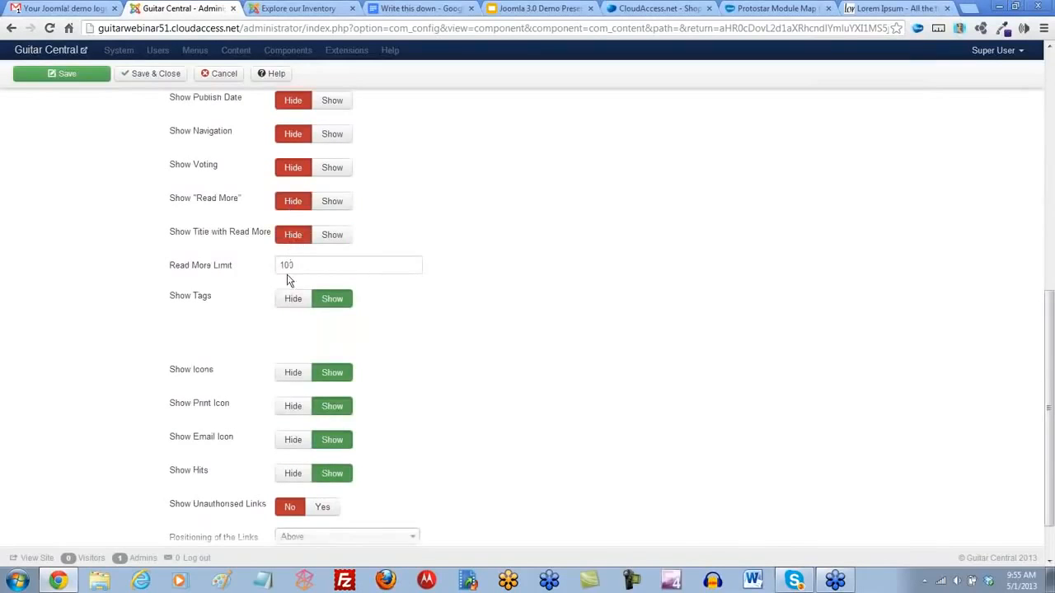
pyautogui.click(292, 298)
# - Hide the icons, print icon, email icon and hits for articles, and save the global options
pyautogui.click(292, 373)
pyautogui.click(293, 405)
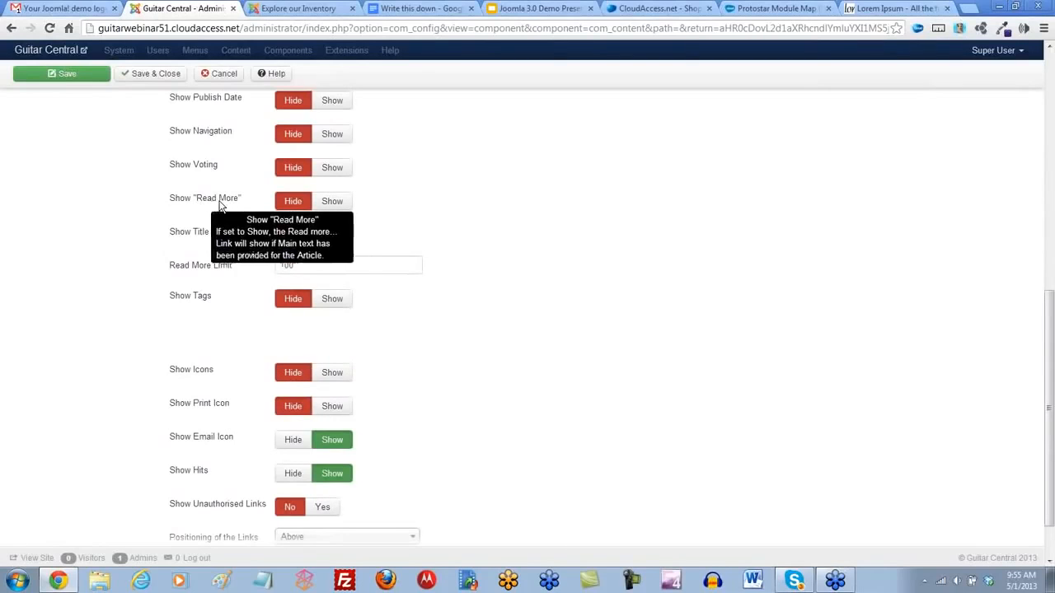
pyautogui.click(292, 444)
pyautogui.click(293, 472)
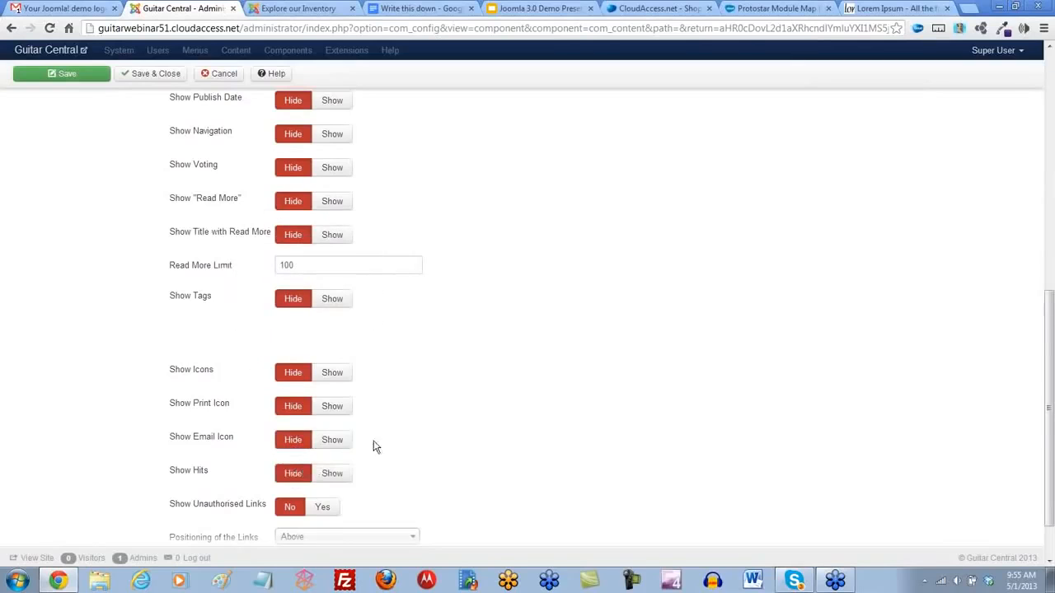
pyautogui.scroll(-1, 376, 415)
pyautogui.scroll(7, 412, 388)
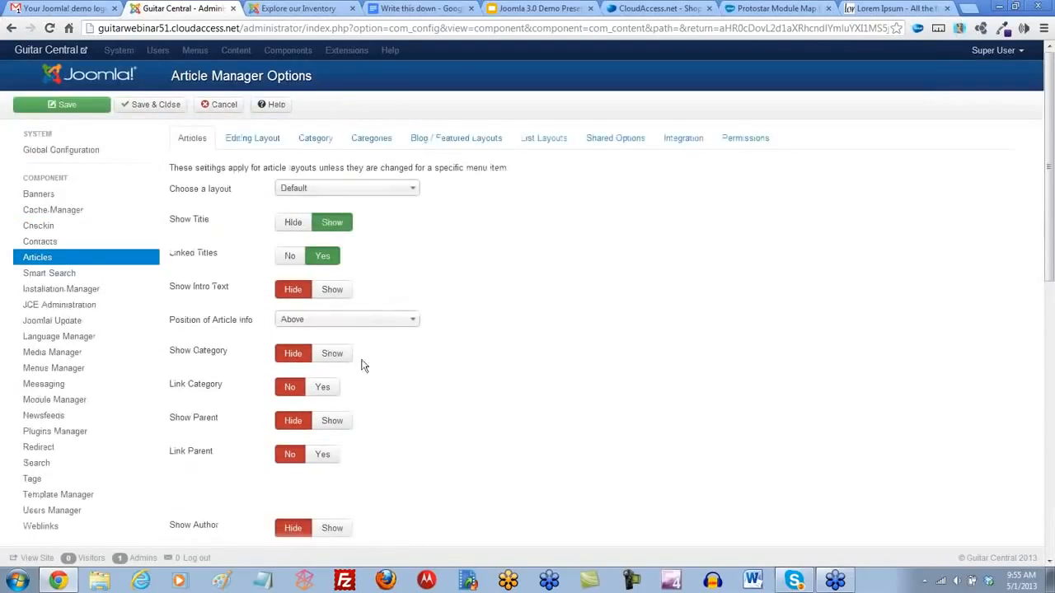
pyautogui.click(66, 108)
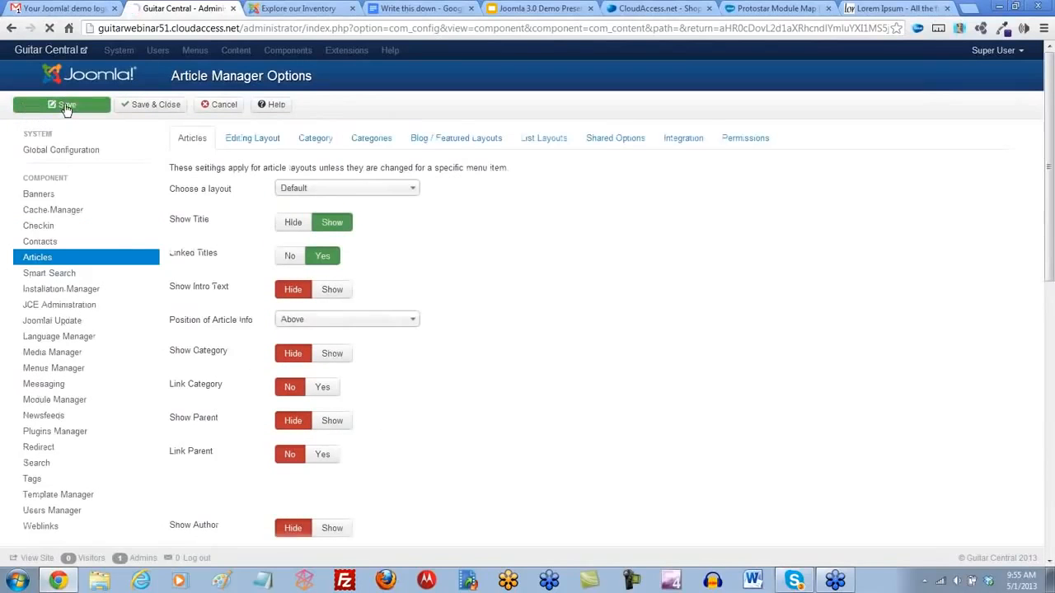
# - Examine the article details and the Electric Guitars article's print and email options on the Explore our Inventory page
pyautogui.click(288, 12)
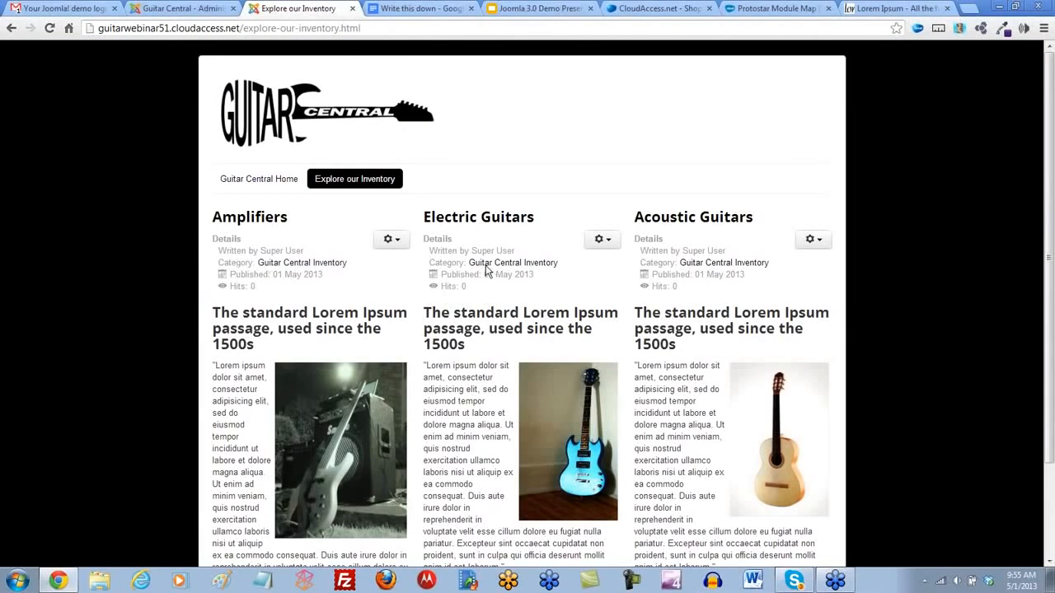
pyautogui.click(603, 239)
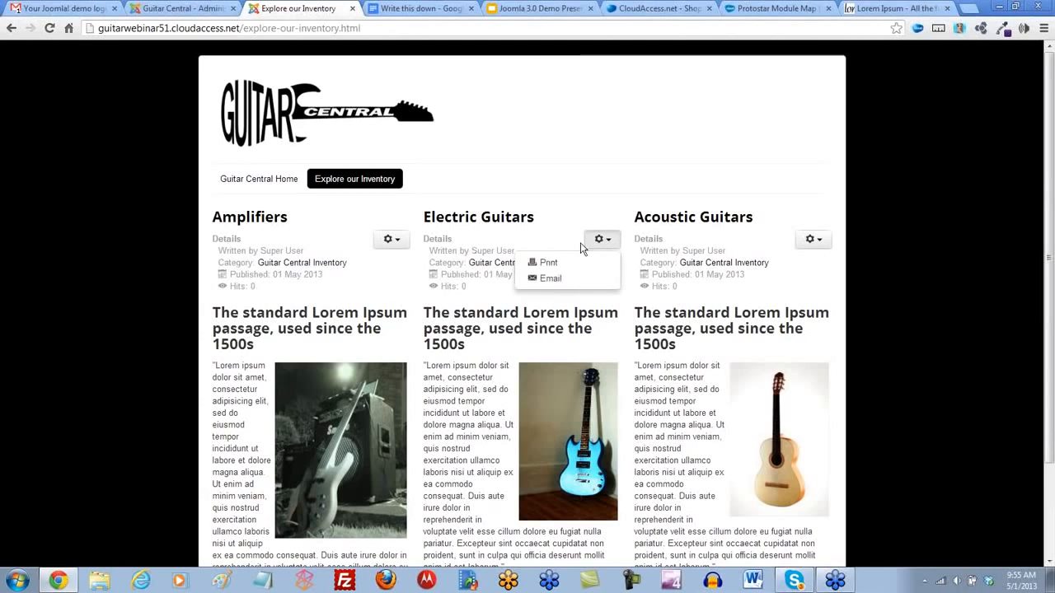
pyautogui.click(524, 235)
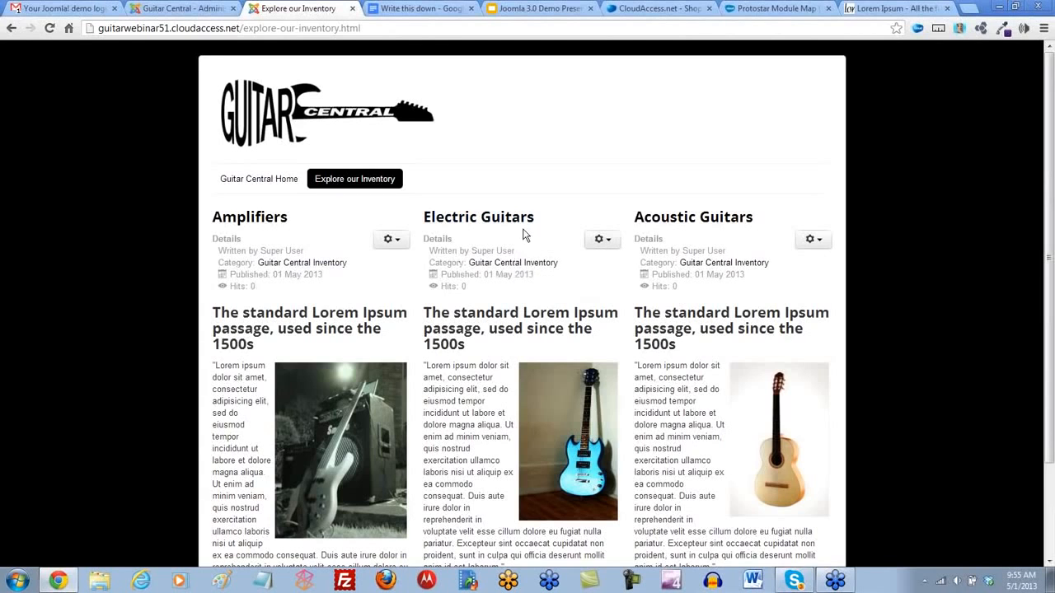
# - Reload the Explore our Inventory page to check the article display, and open the Guitar Central Home page
pyautogui.click(49, 28)
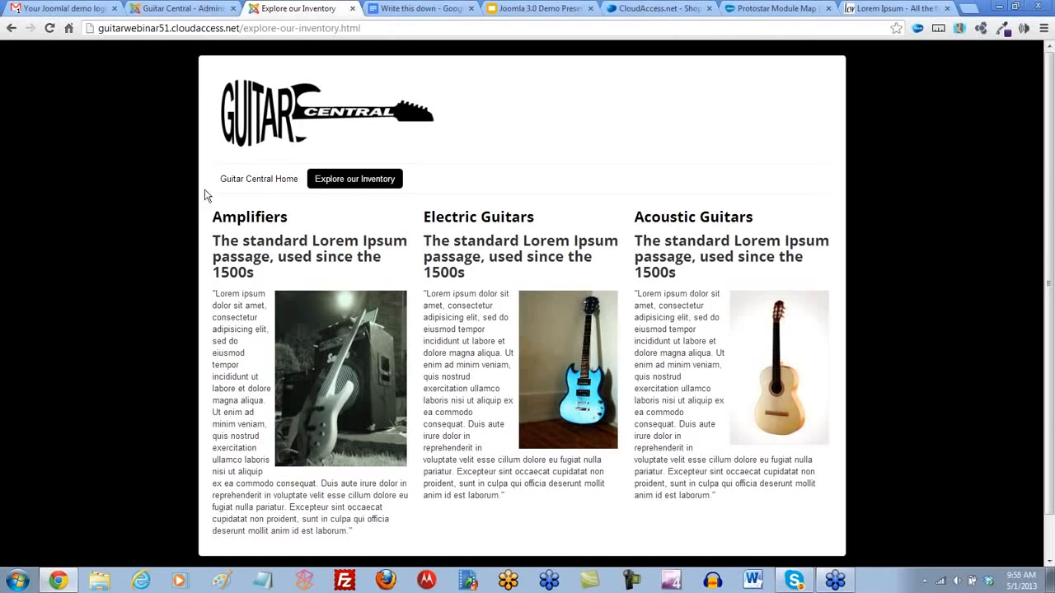
pyautogui.click(262, 181)
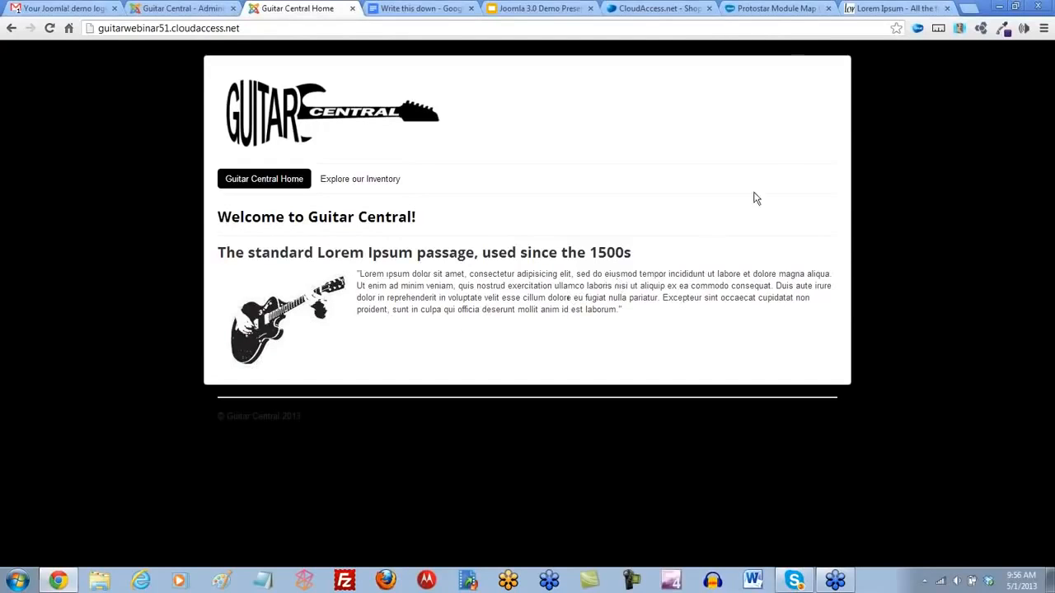
# - Examine the Protostar Module Map for the template's banner, side, content and footer module positions
pyautogui.click(768, 11)
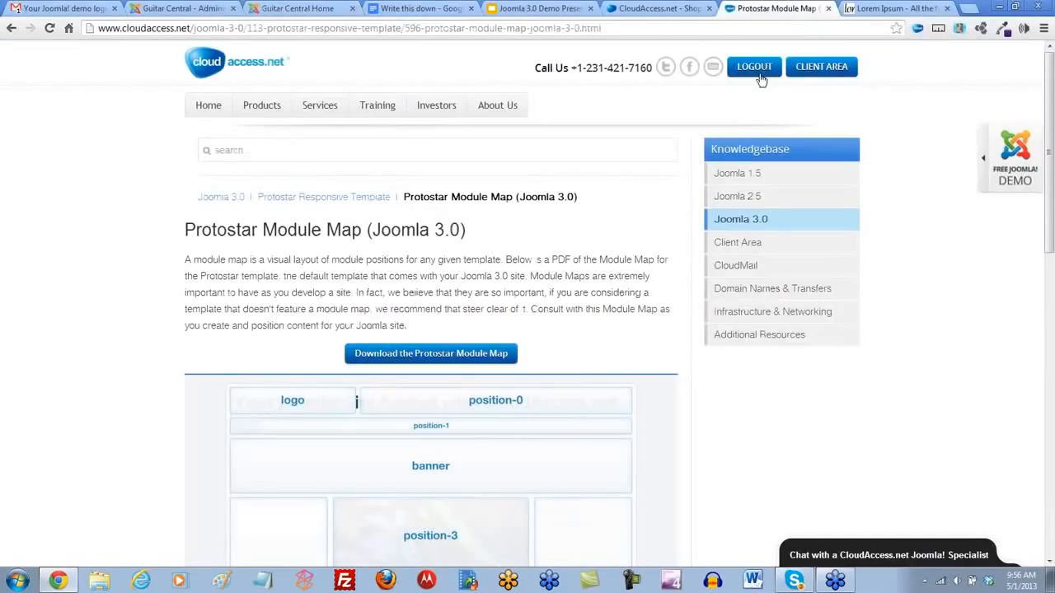
pyautogui.scroll(-3, 697, 371)
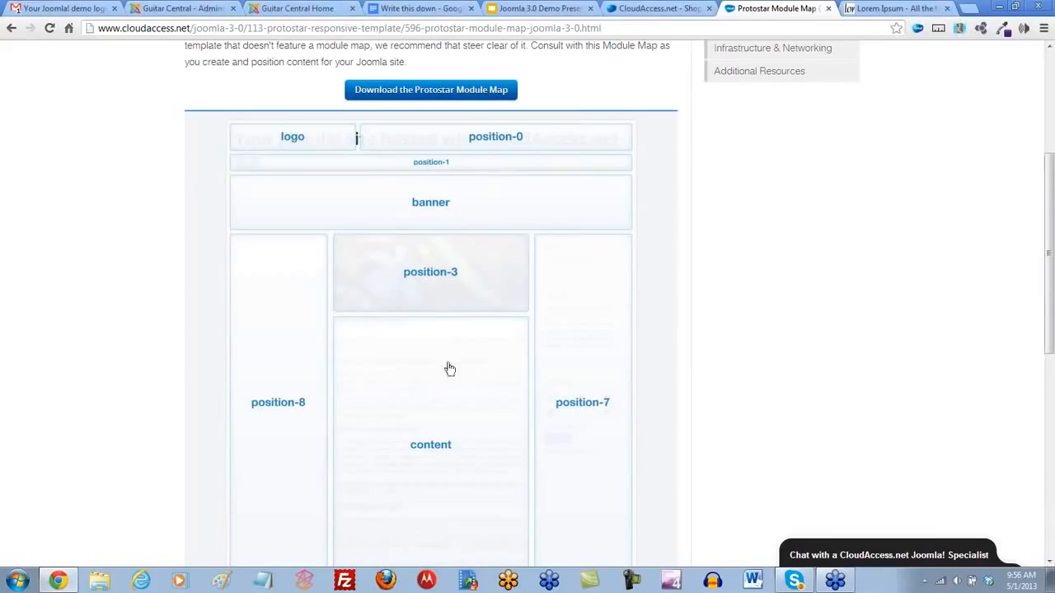
pyautogui.scroll(-2, 447, 367)
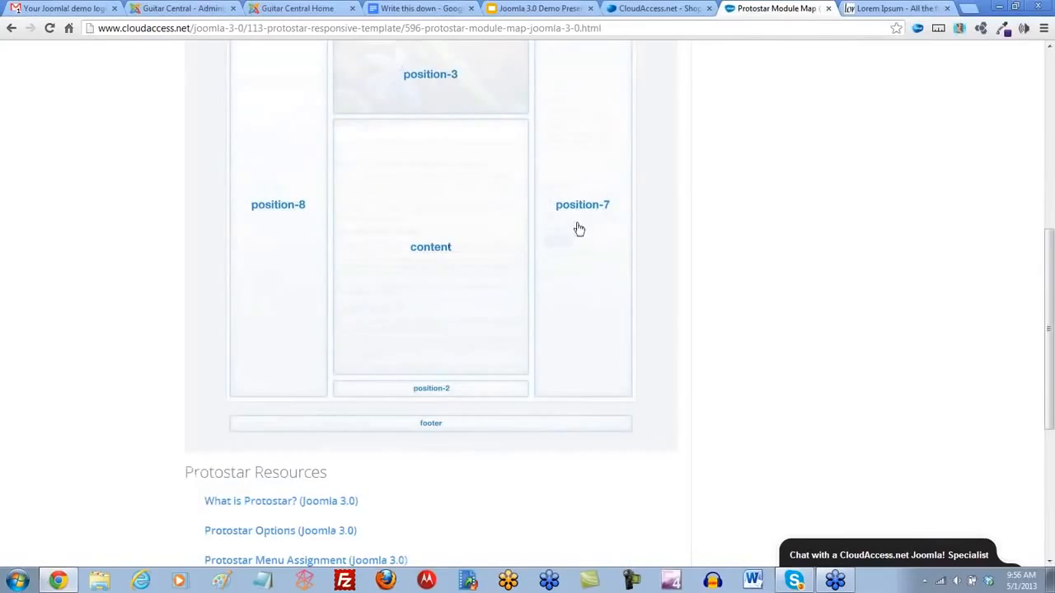
pyautogui.scroll(1, 280, 313)
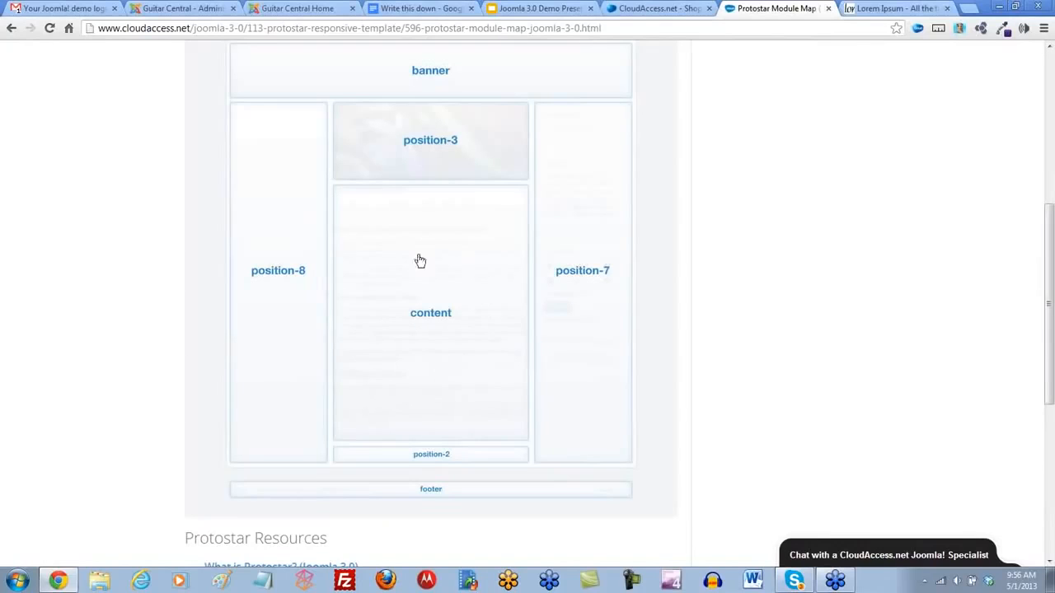
pyautogui.scroll(3, 444, 385)
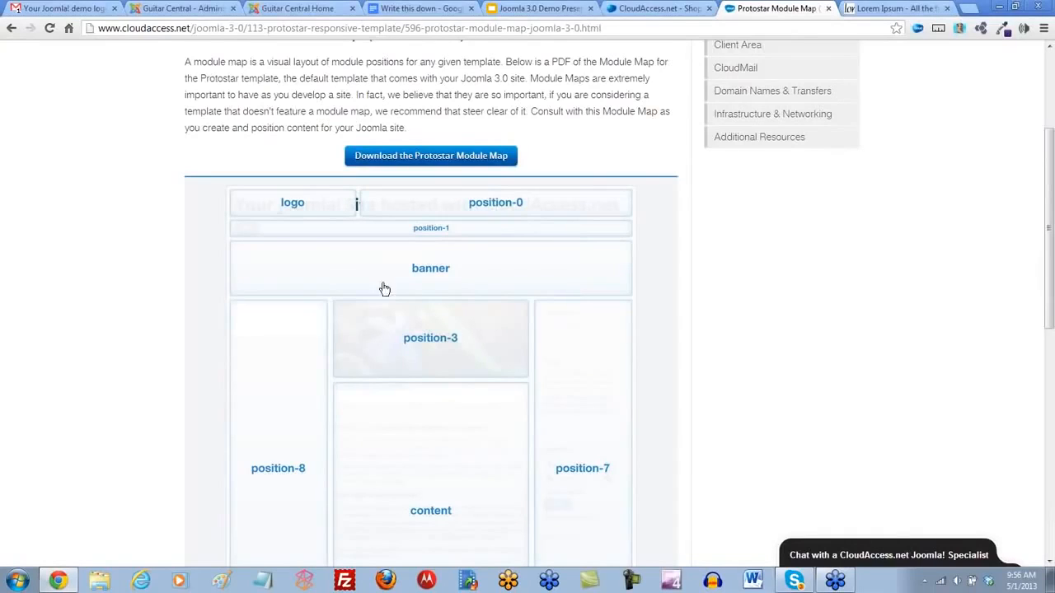
# - Save and close the global article options in the Joomla! administrator and open the Module Manager
pyautogui.click(181, 7)
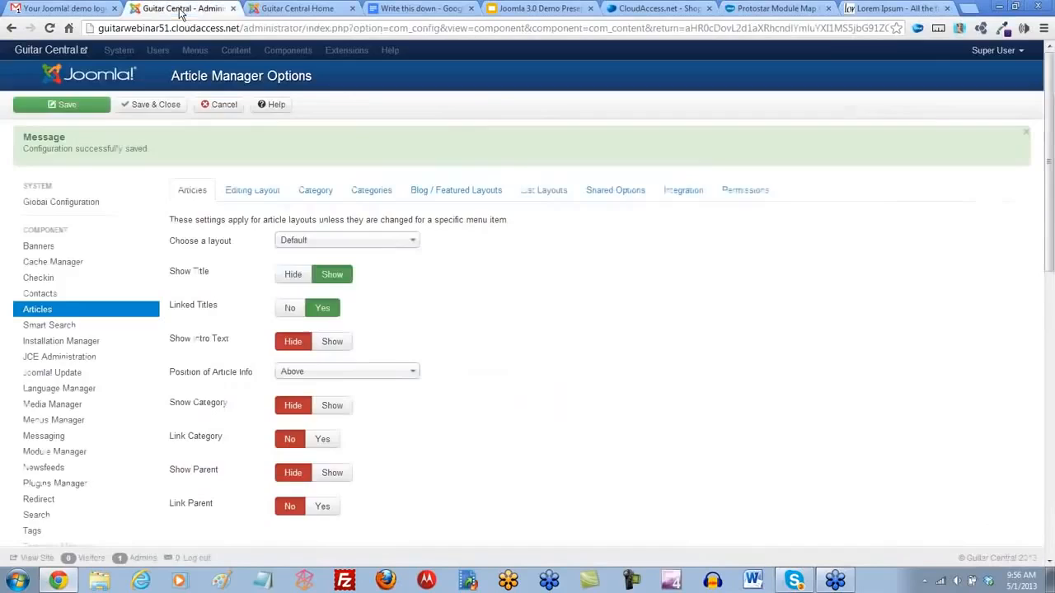
pyautogui.click(151, 105)
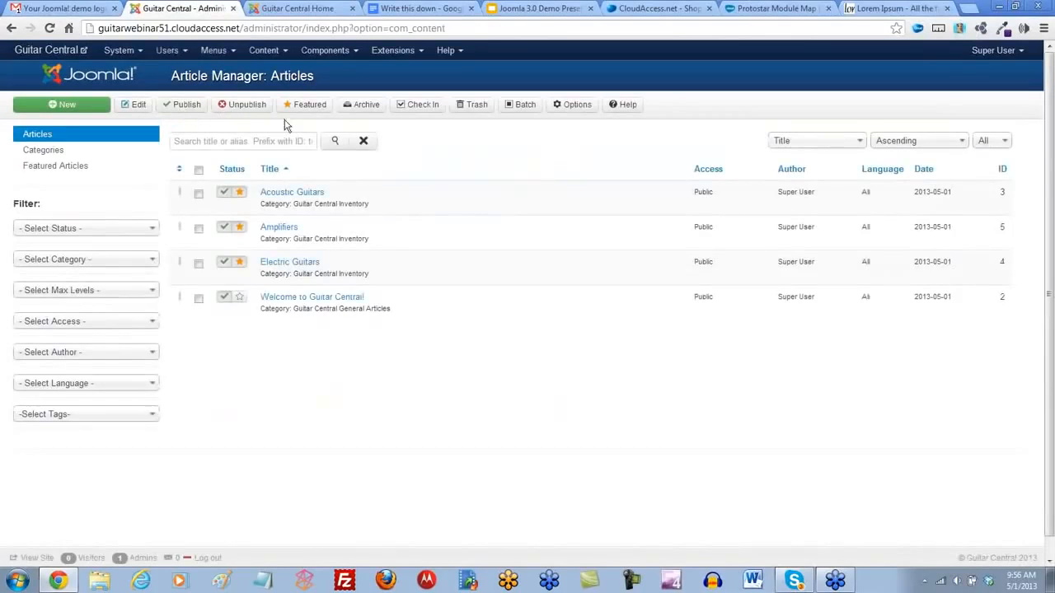
pyautogui.click(417, 51)
pyautogui.click(419, 106)
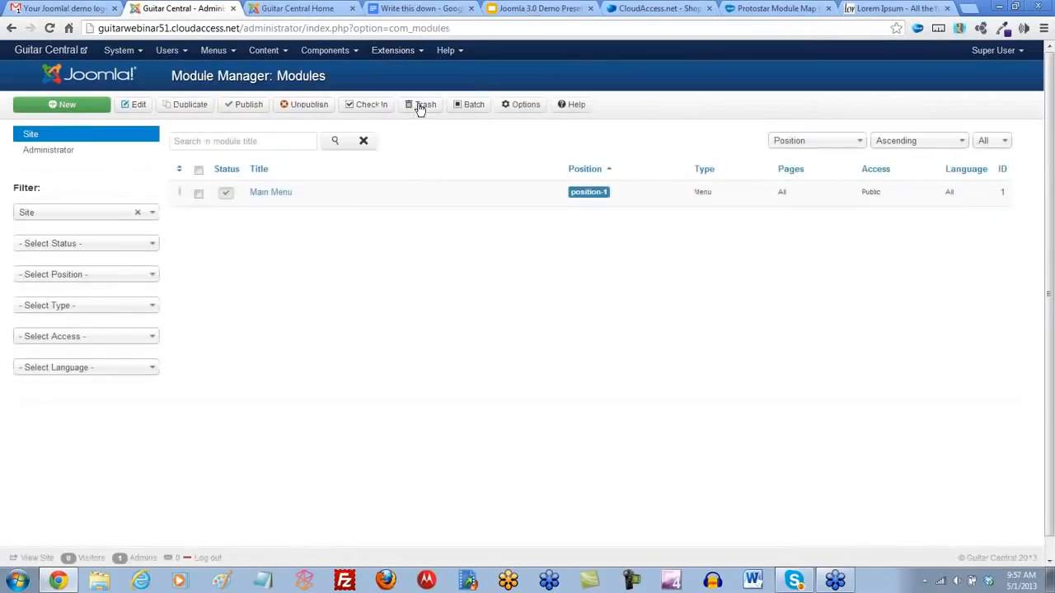
# - Start a new site module, look through the available module types and choose Custom HTML
pyautogui.click(66, 109)
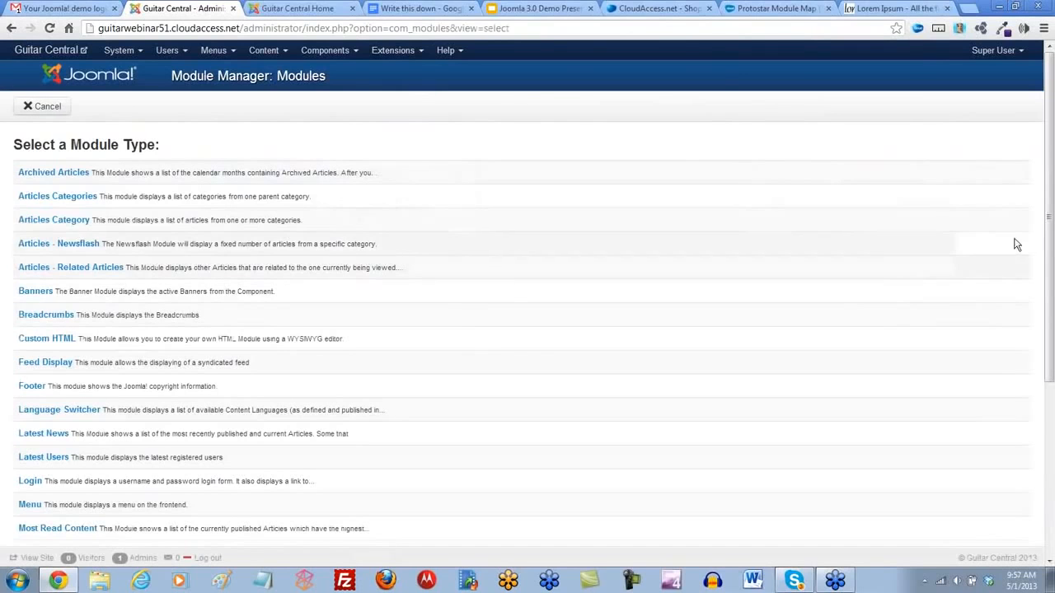
pyautogui.moveTo(1049, 206)
pyautogui.mouseDown()
pyautogui.moveTo(1049, 363)
pyautogui.moveTo(1049, 213)
pyautogui.mouseUp()
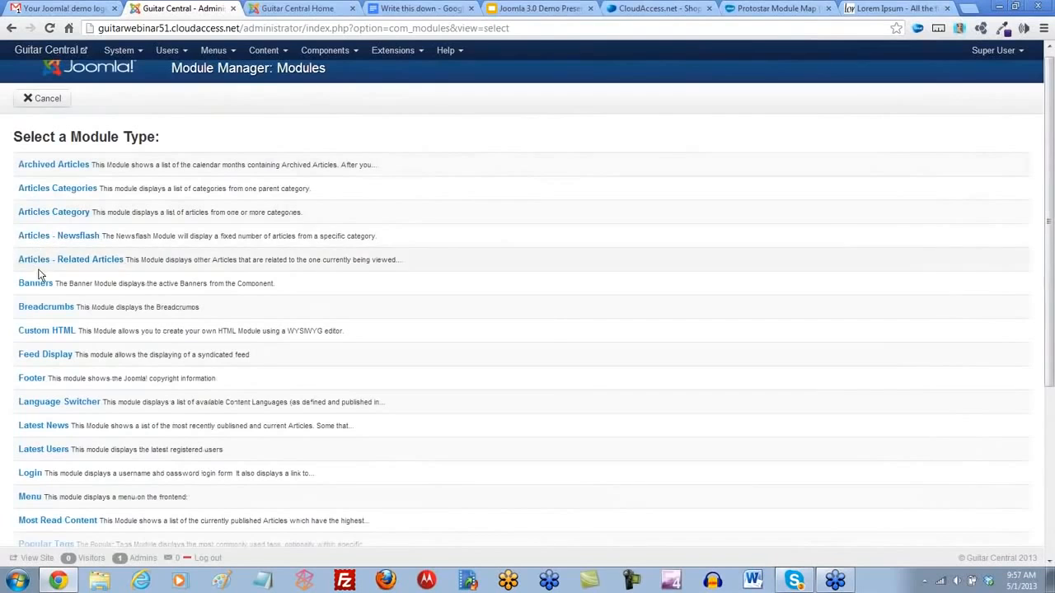
pyautogui.scroll(-1, 29, 288)
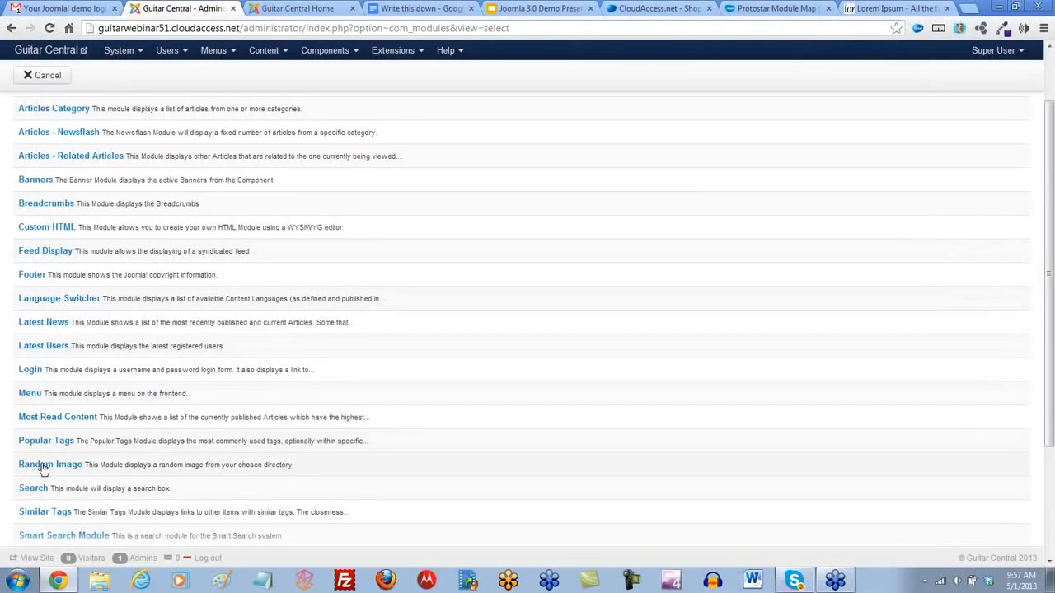
pyautogui.scroll(-1, 90, 463)
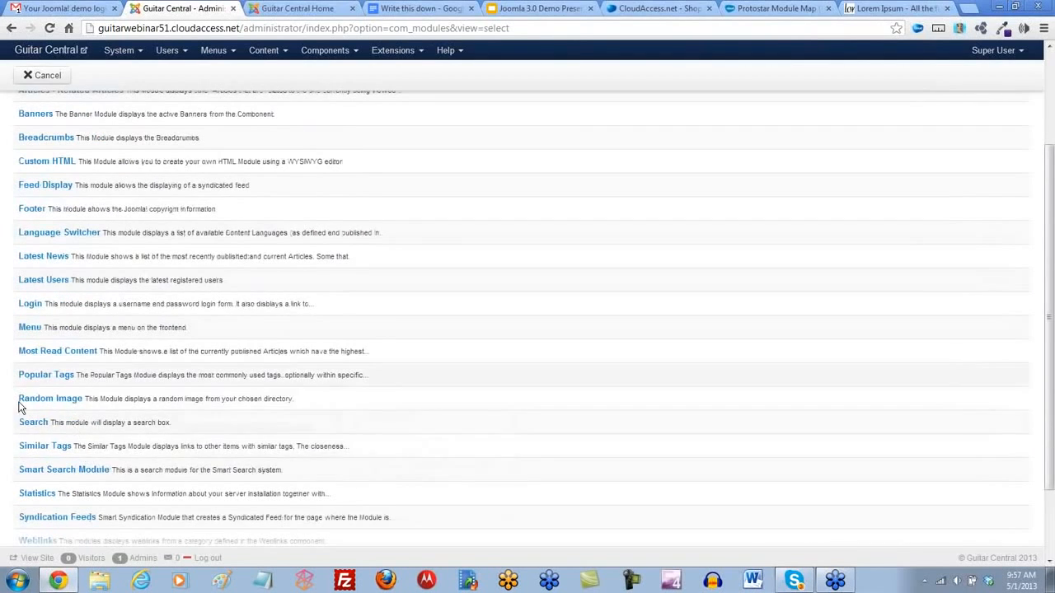
pyautogui.scroll(-1, 31, 483)
pyautogui.scroll(3, 37, 483)
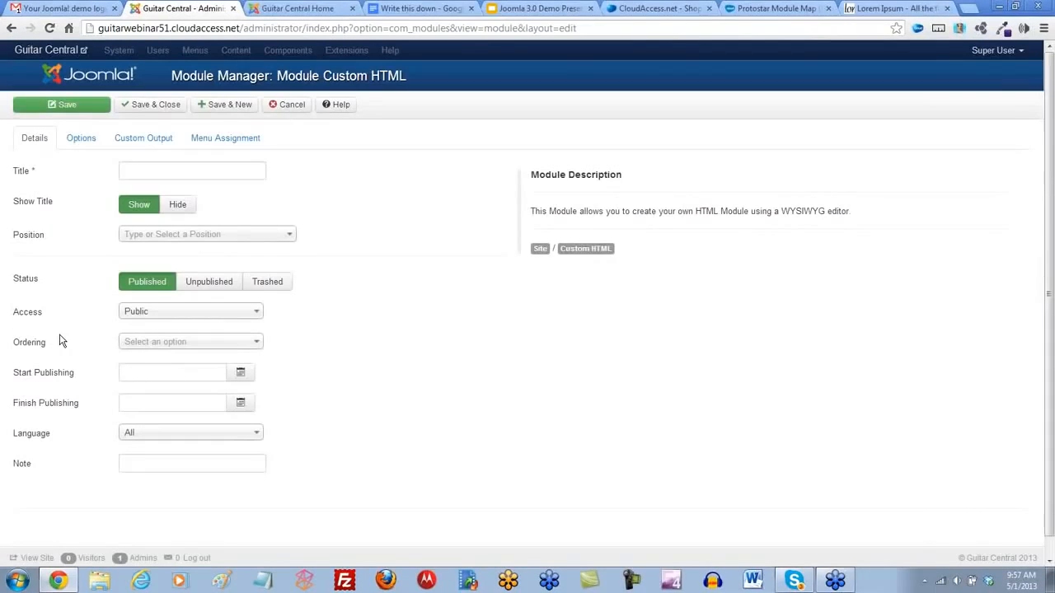
# - Title the Custom HTML module "Guitar Central Banner"
pyautogui.click(126, 170)
pyautogui.write('Gui')
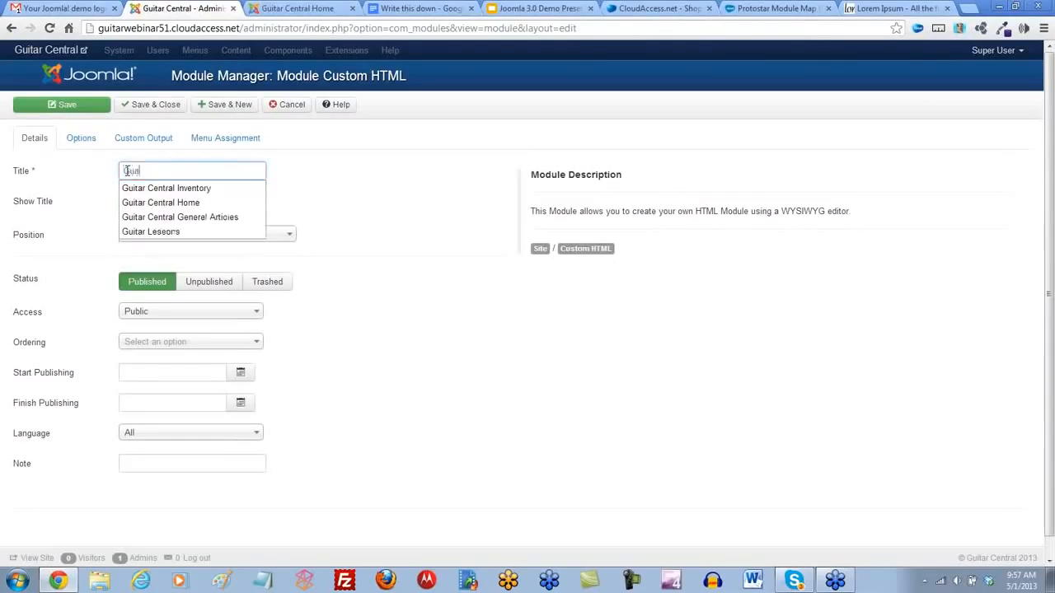
pyautogui.write('tar Central Banner')
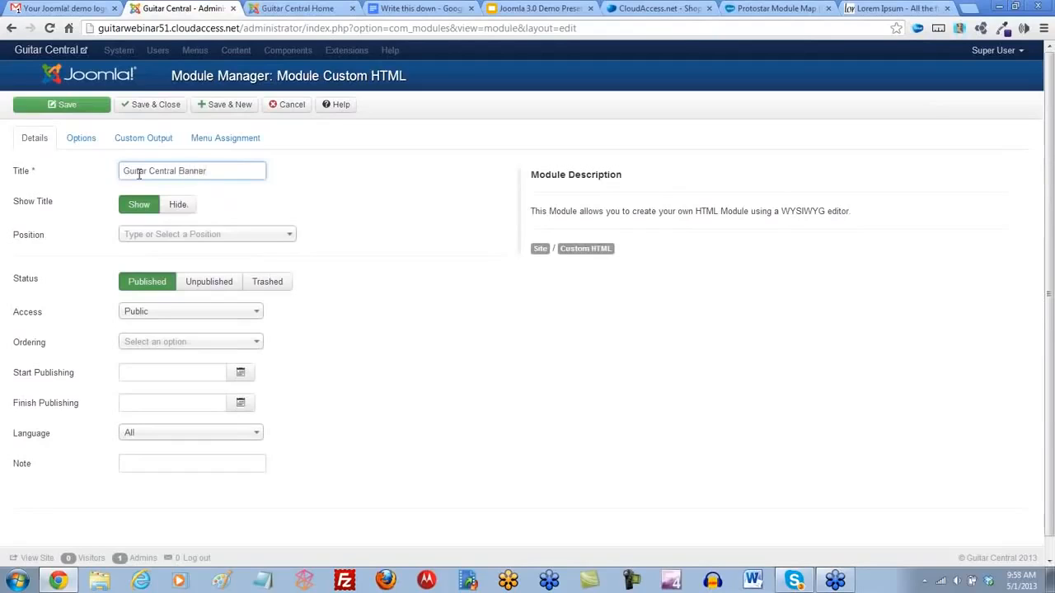
pyautogui.click(226, 193)
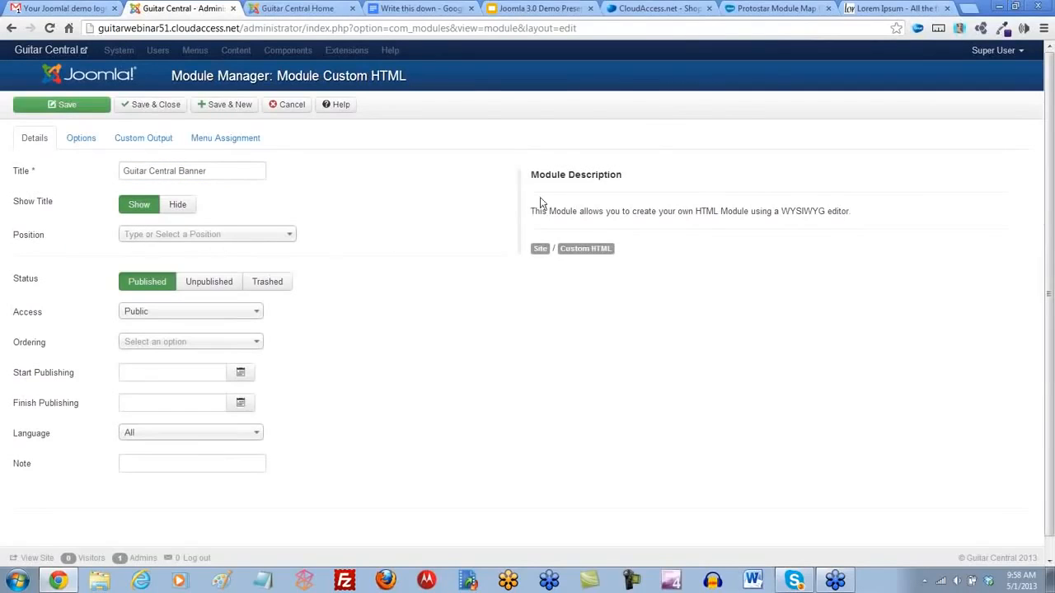
# - Consult the Protostar Module Map and set the module's position to Protostar's Banner [banner]
pyautogui.click(775, 9)
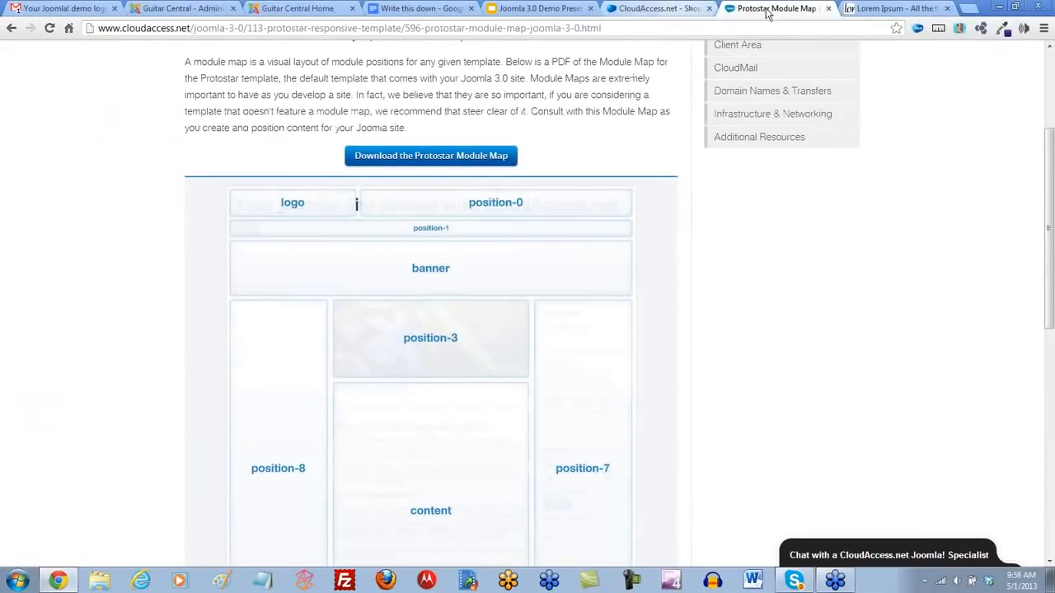
pyautogui.click(177, 10)
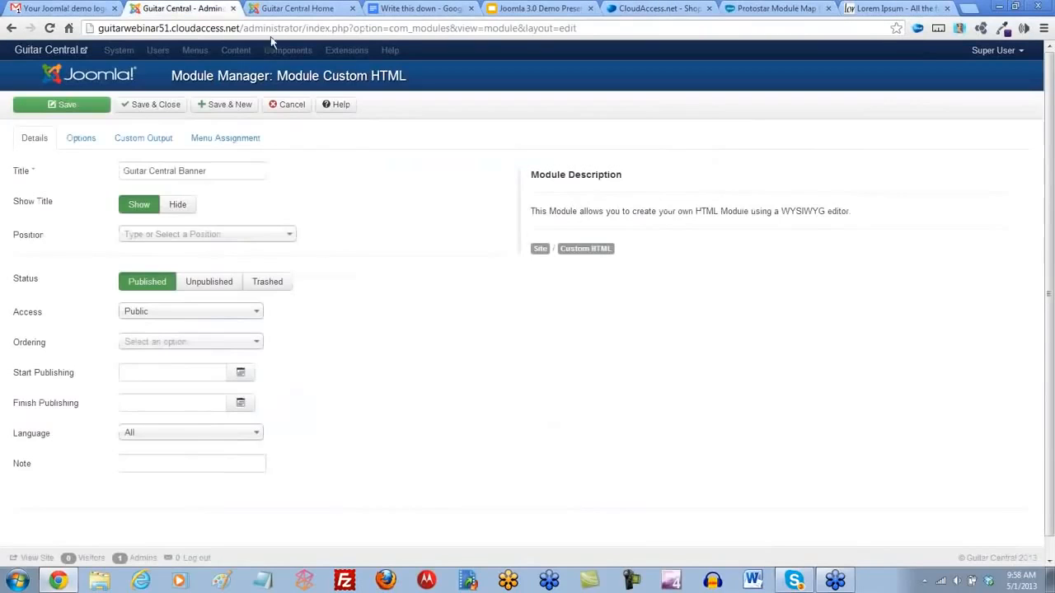
pyautogui.click(288, 237)
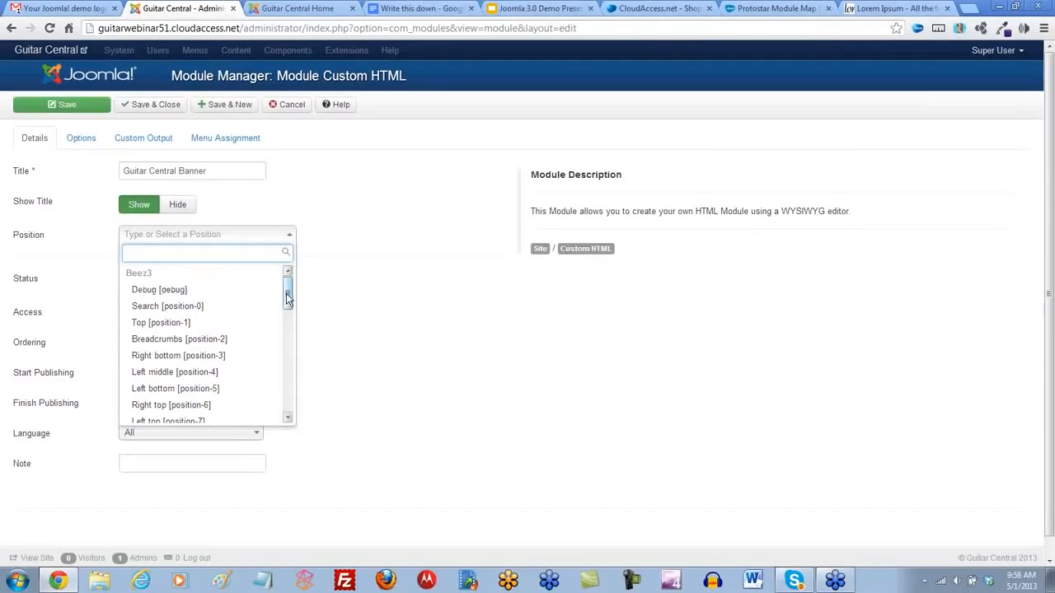
pyautogui.moveTo(287, 298); pyautogui.dragTo(287, 356)
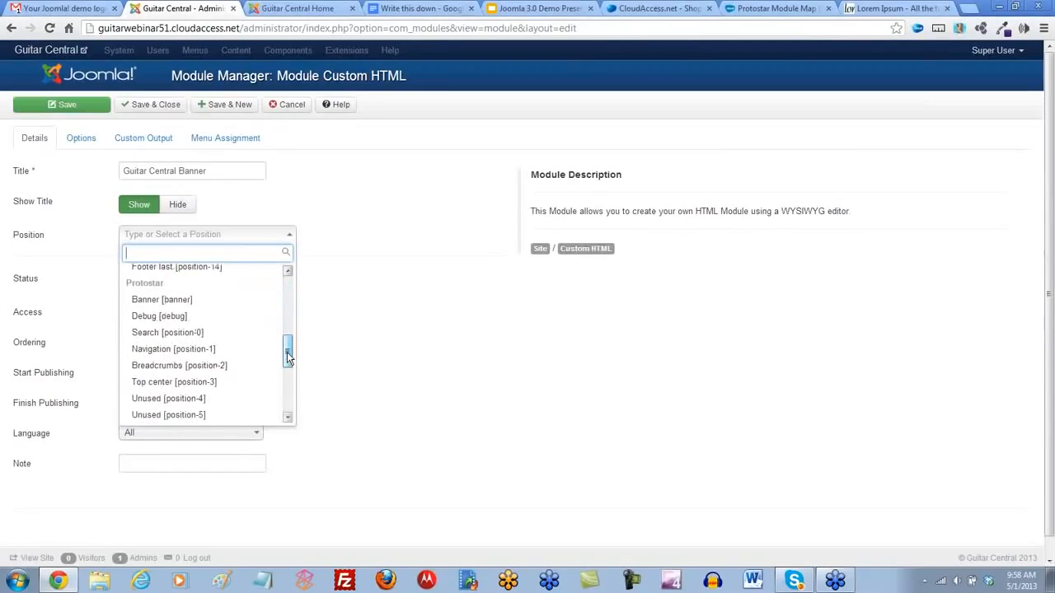
pyautogui.click(175, 304)
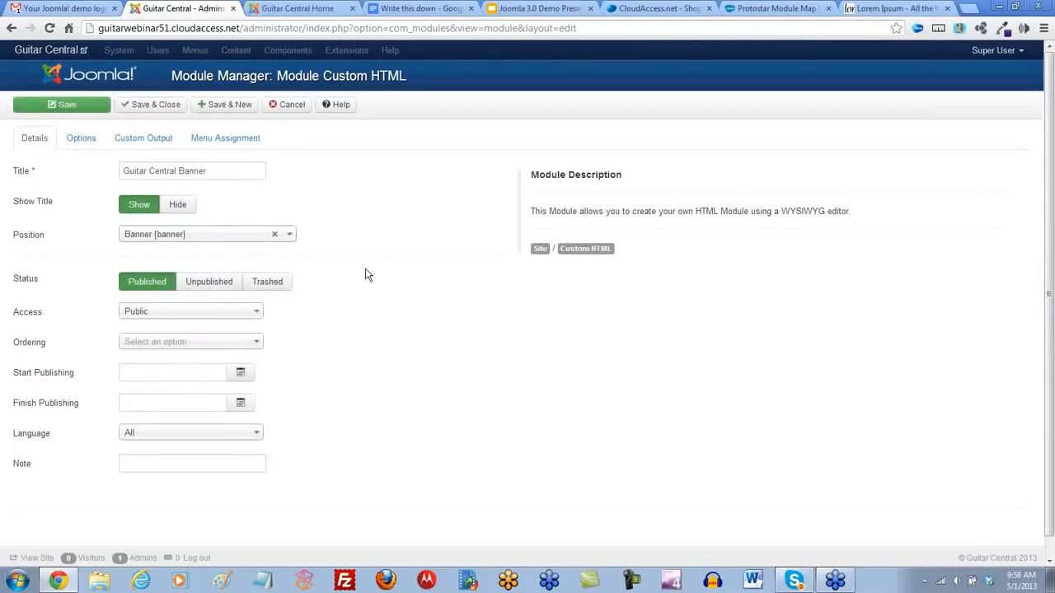
# - Upload guitarbanner5.jpg from the guitar images folder and insert it into the module's custom output
pyautogui.click(151, 138)
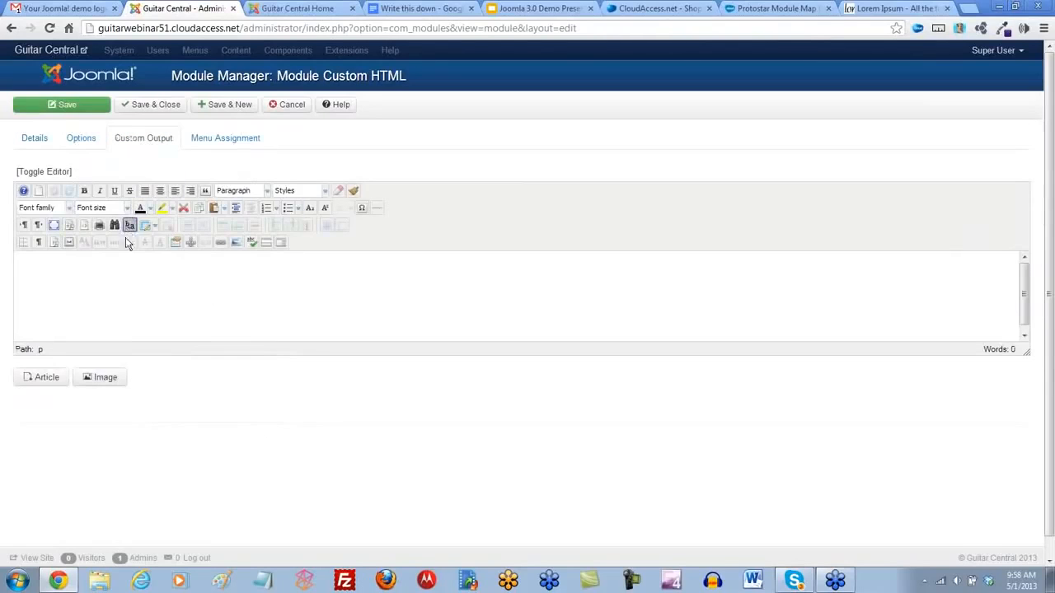
pyautogui.click(236, 242)
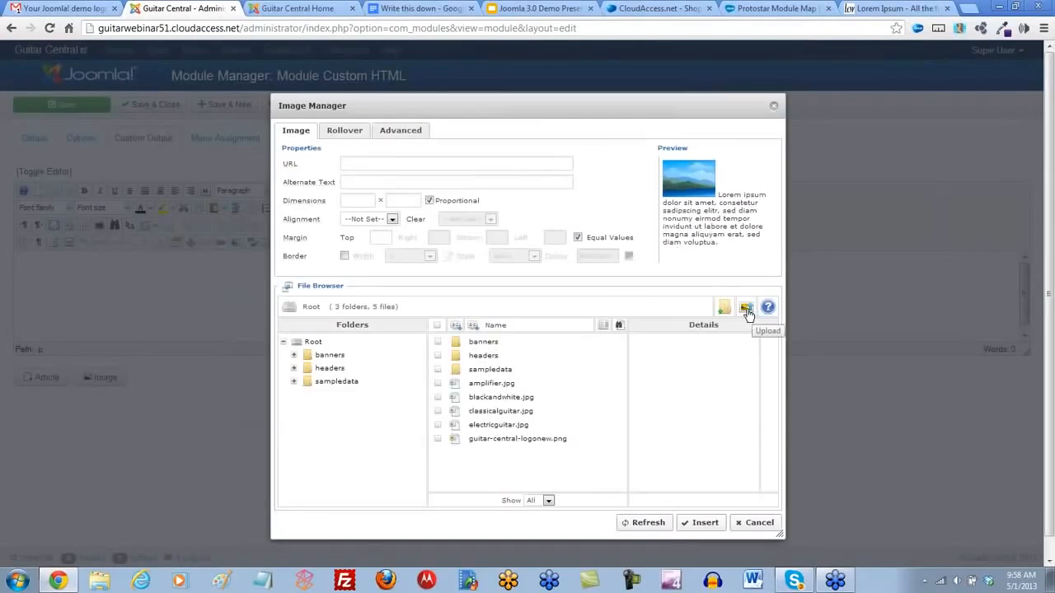
pyautogui.click(746, 307)
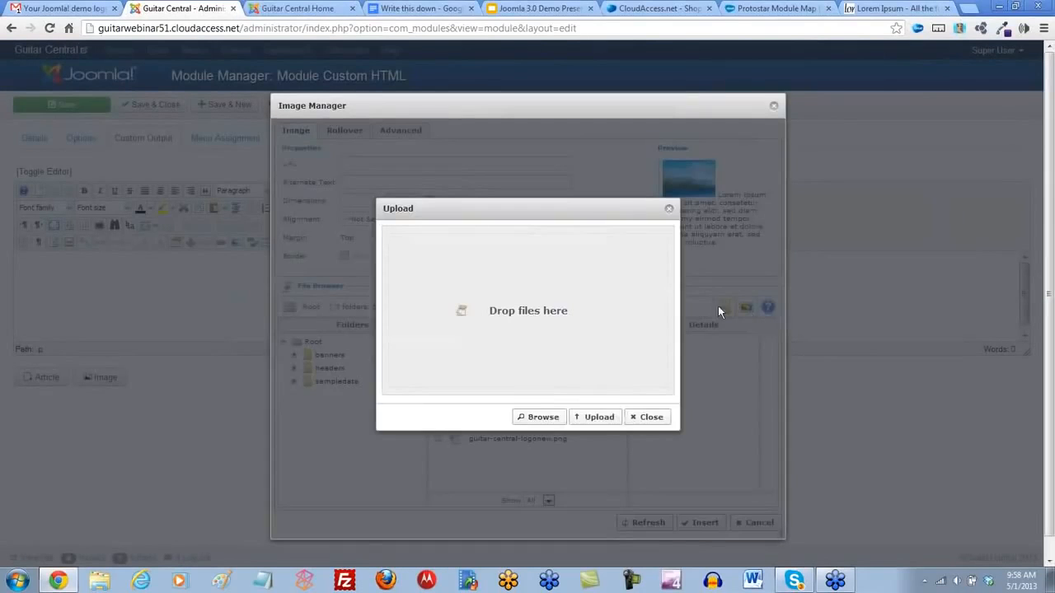
pyautogui.click(537, 418)
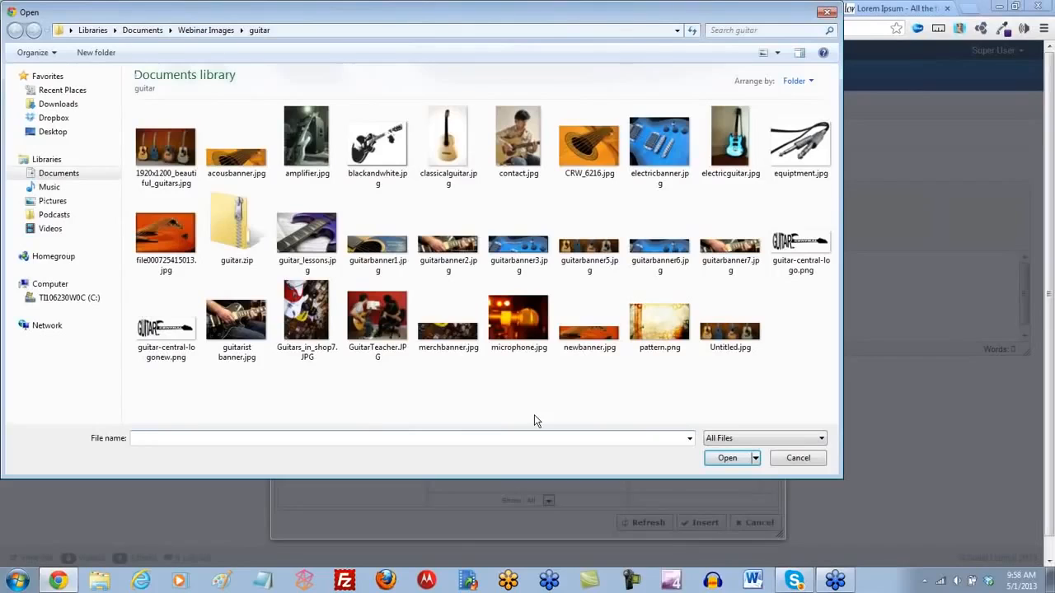
pyautogui.doubleClick(597, 254)
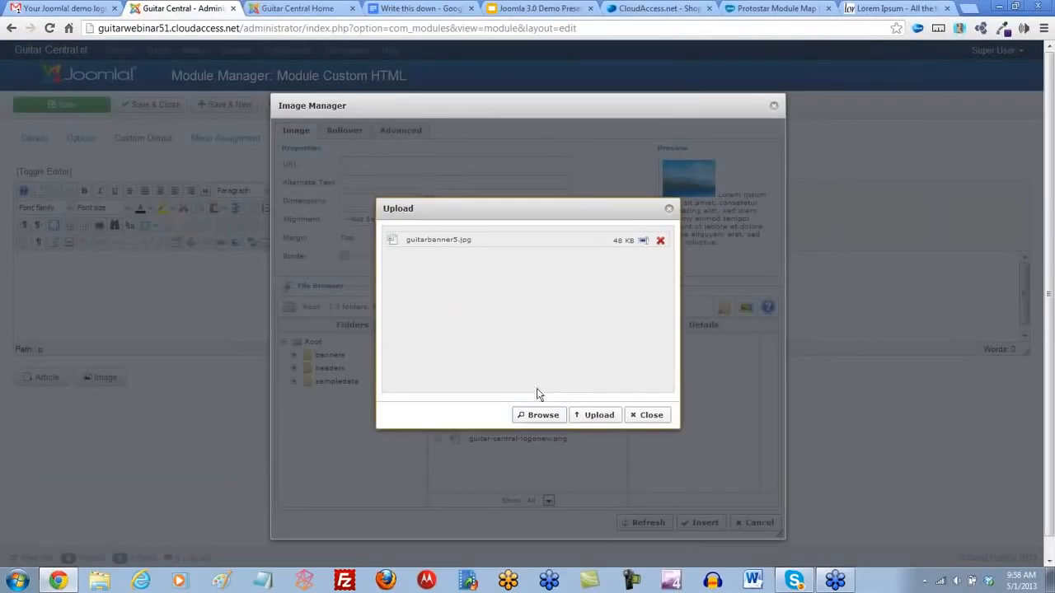
pyautogui.click(600, 416)
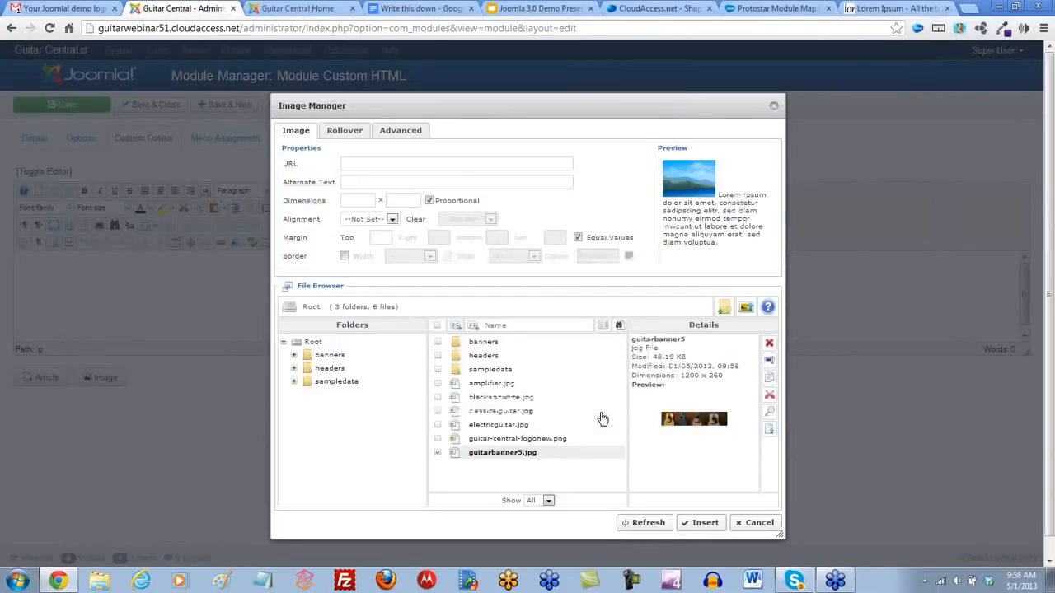
pyautogui.click(502, 455)
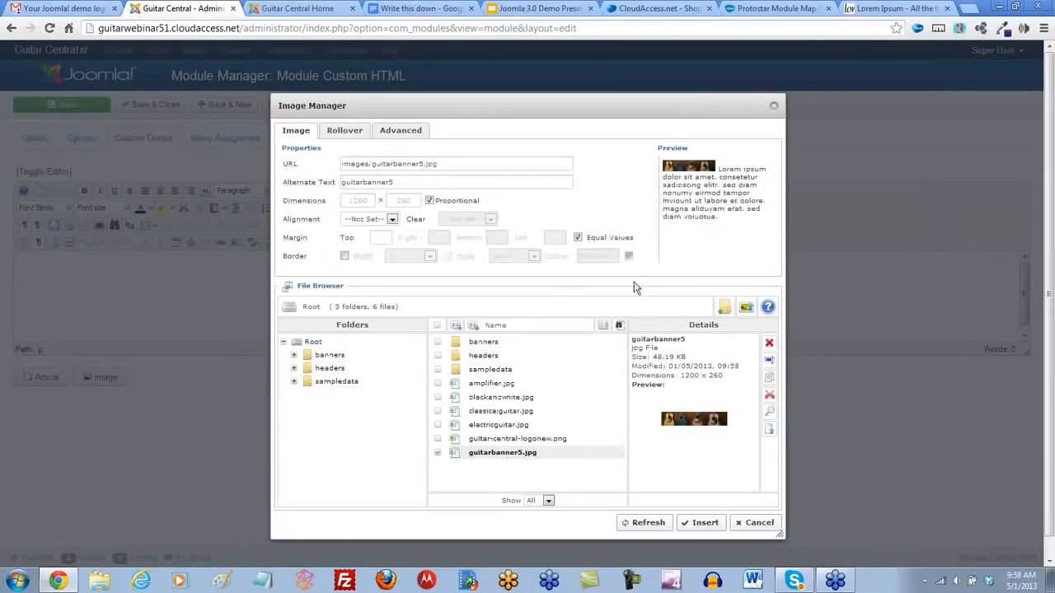
pyautogui.click(694, 523)
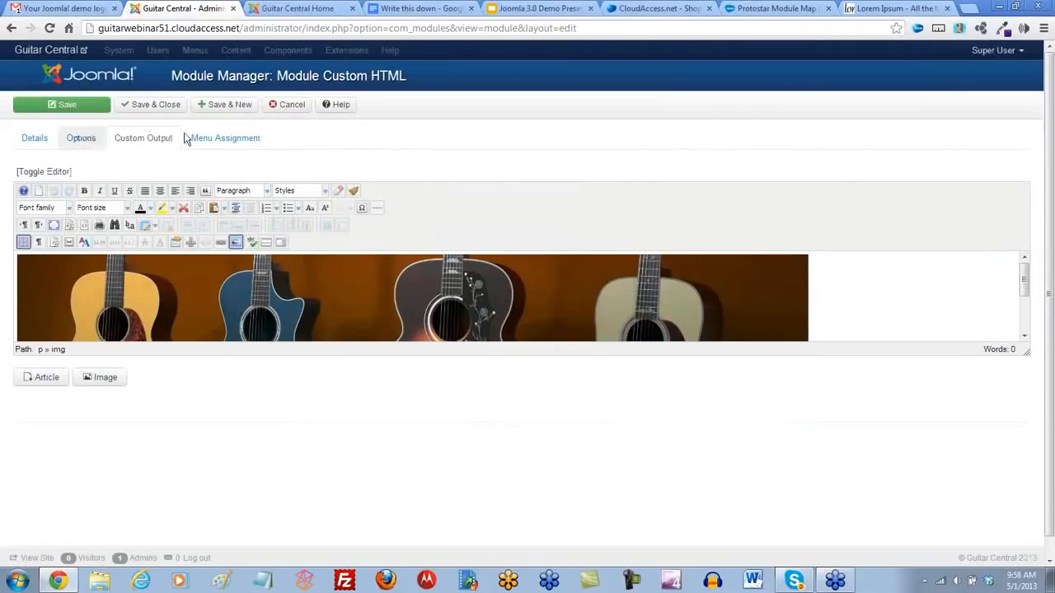
# - Check that the module is assigned to all pages, save it, and reload the Guitar Central Home page to view the banner
pyautogui.click(236, 144)
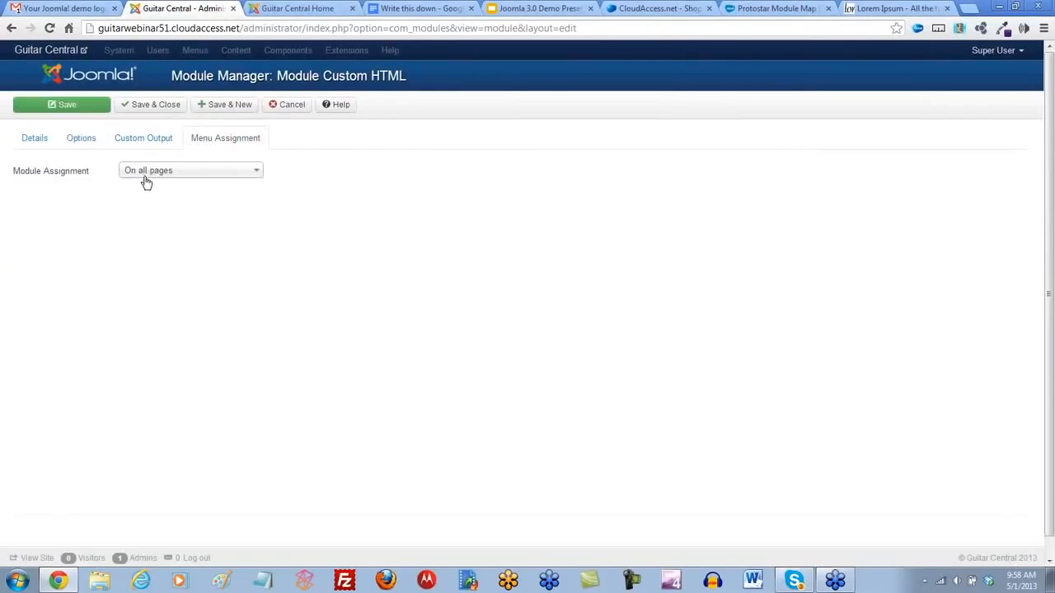
pyautogui.click(66, 106)
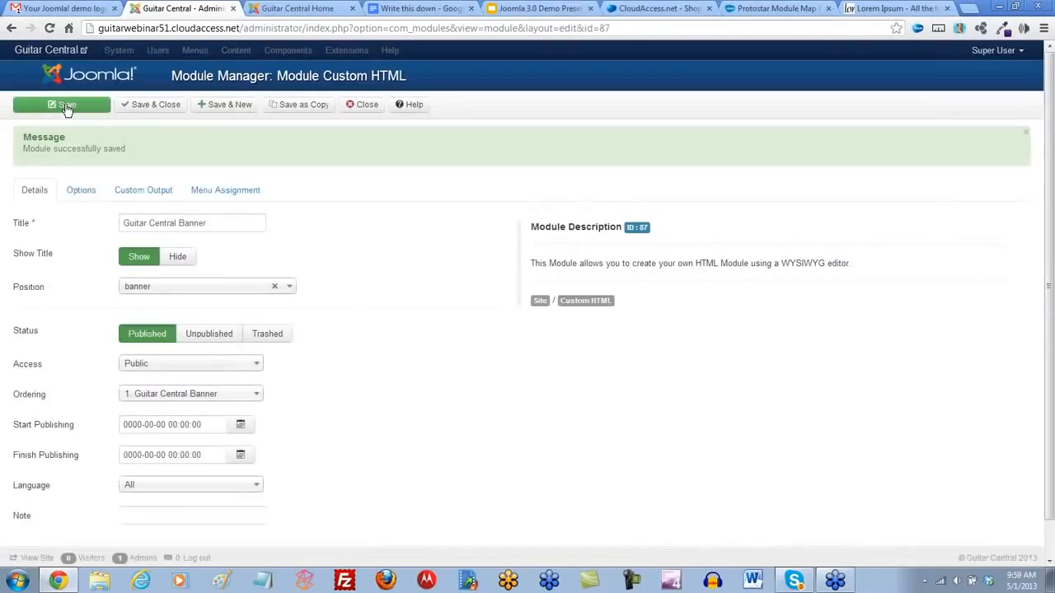
pyautogui.click(277, 12)
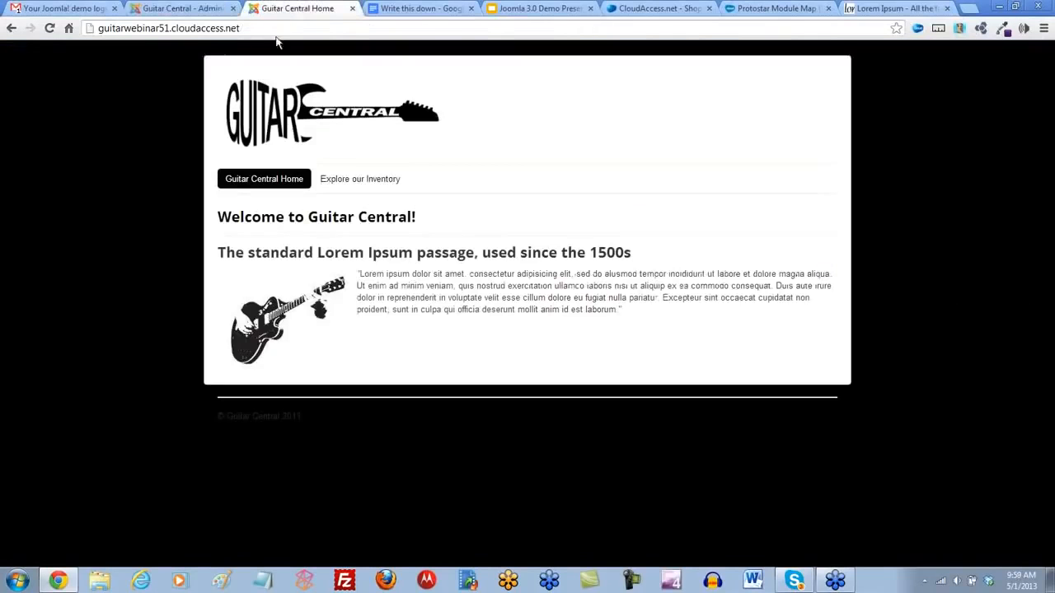
pyautogui.click(50, 29)
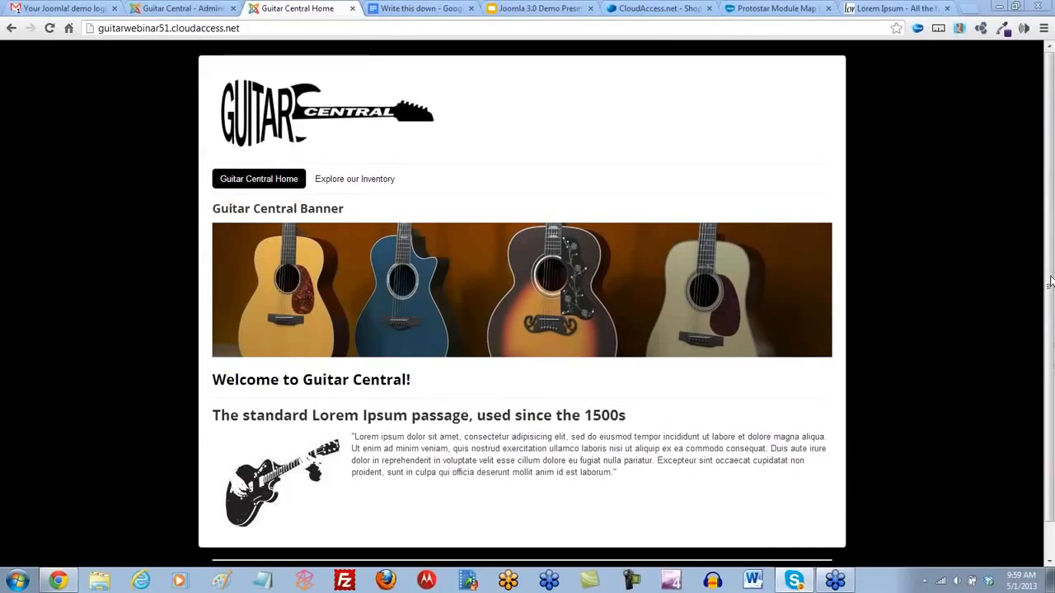
# - Examine the banner title on the Guitar Central Home page and view the banner on the Explore our Inventory page
pyautogui.moveTo(346, 208); pyautogui.dragTo(204, 221)
pyautogui.click(365, 214)
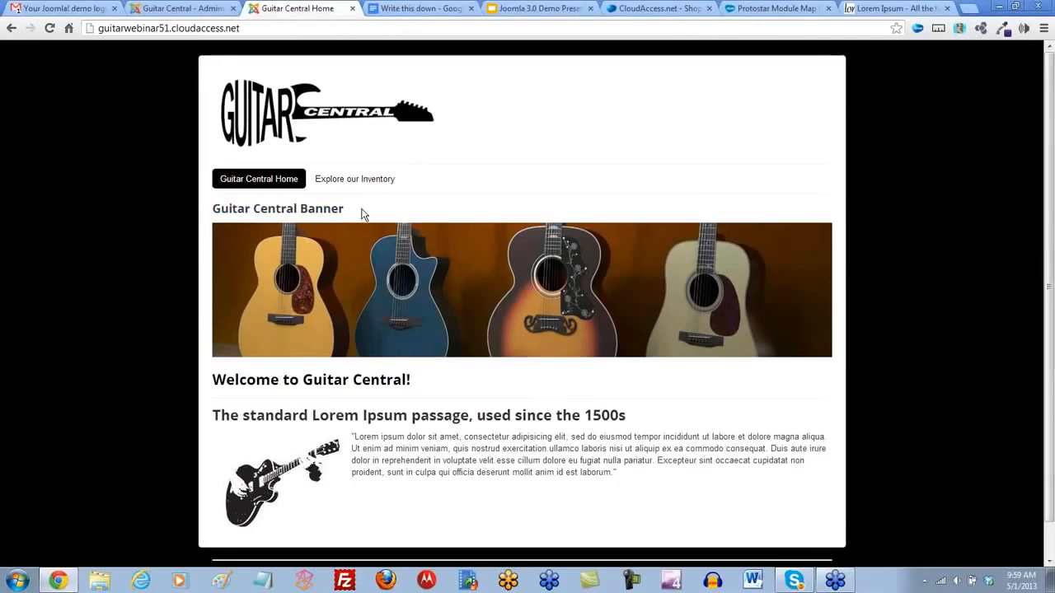
pyautogui.click(362, 184)
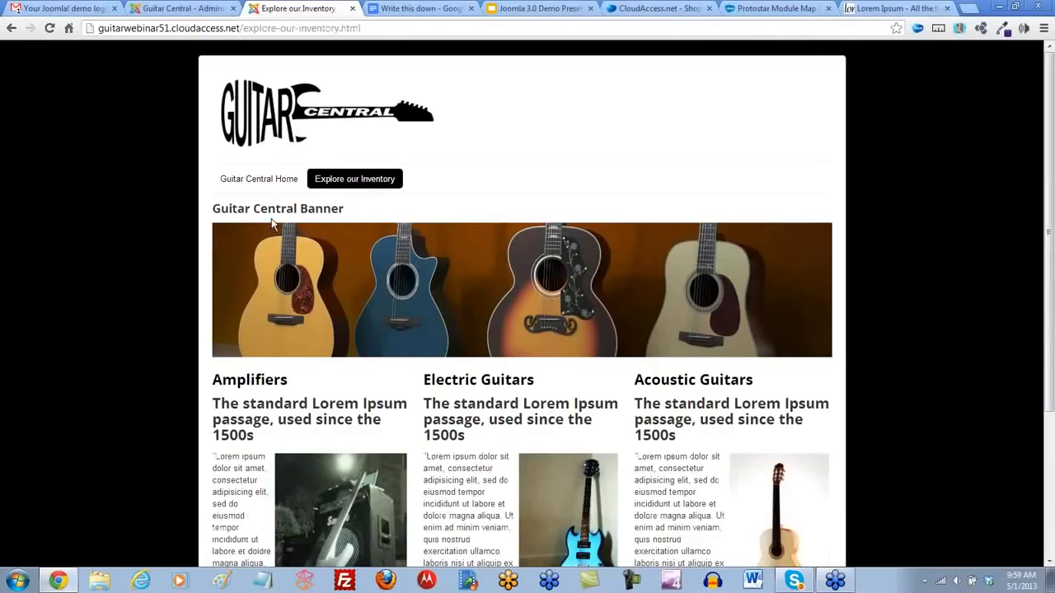
# - Hide the Guitar Central Banner module's title, assign it only to the Guitar Central Home page, and save and close it
pyautogui.click(164, 12)
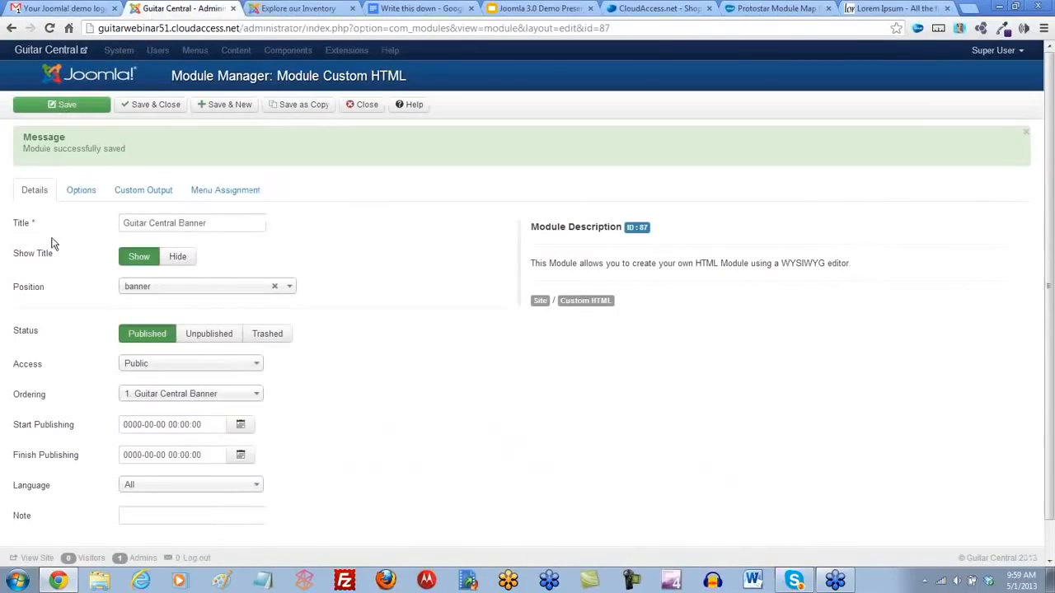
pyautogui.click(191, 258)
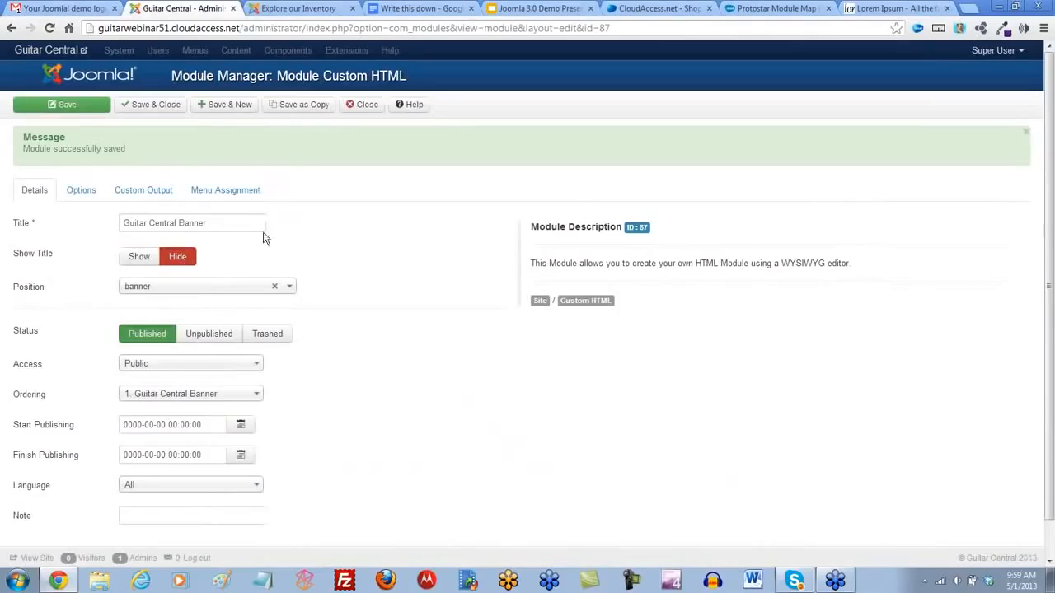
pyautogui.click(223, 195)
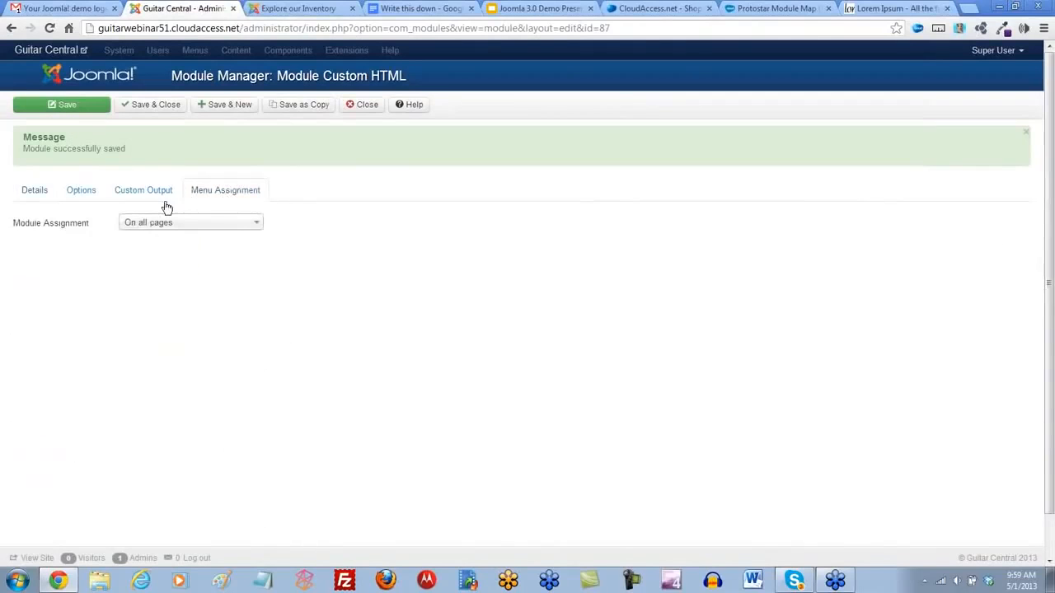
pyautogui.click(252, 224)
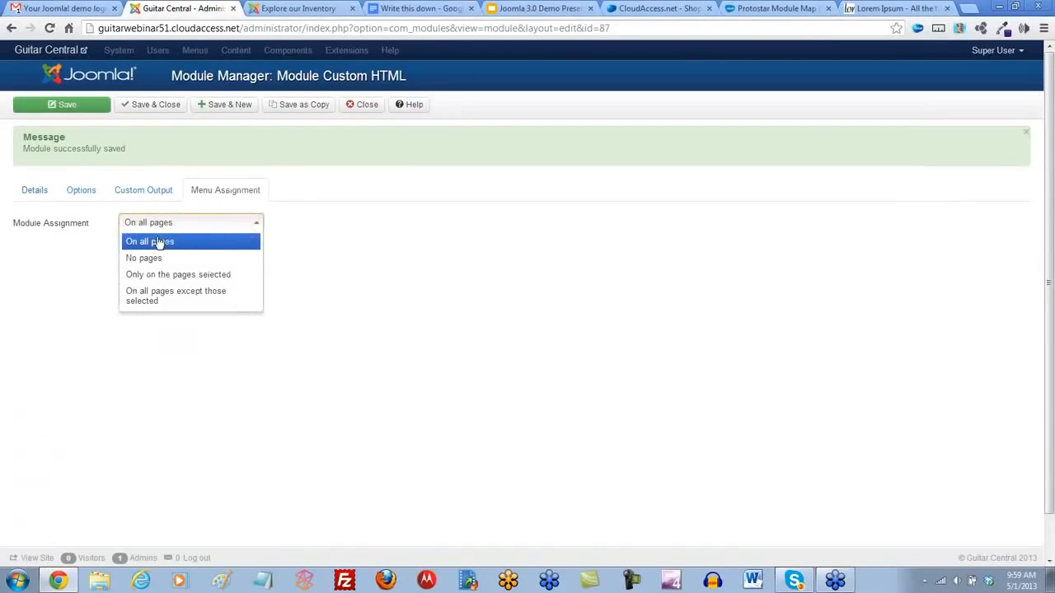
pyautogui.click(150, 276)
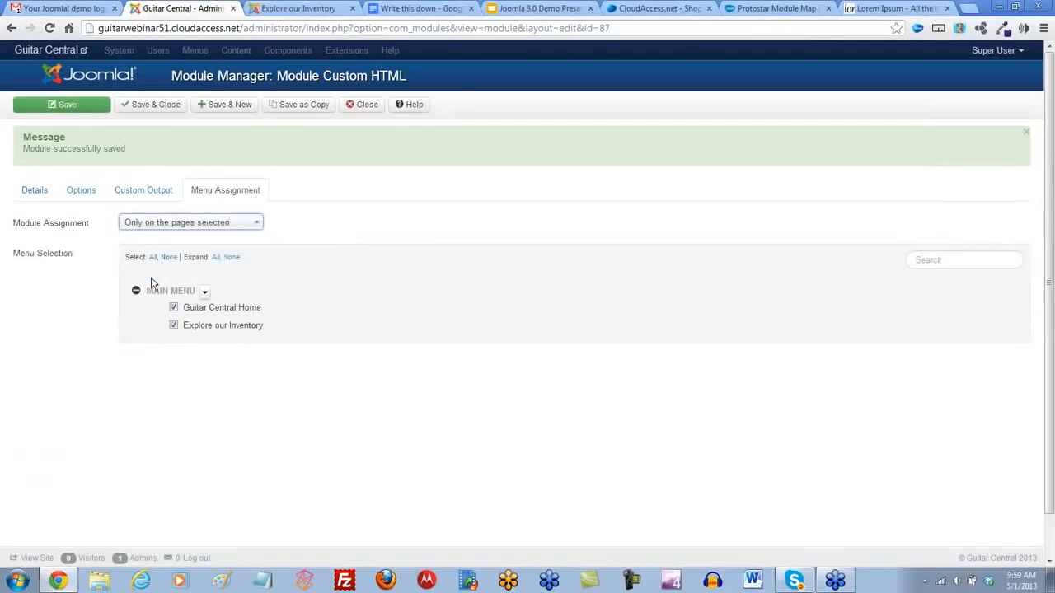
pyautogui.click(169, 258)
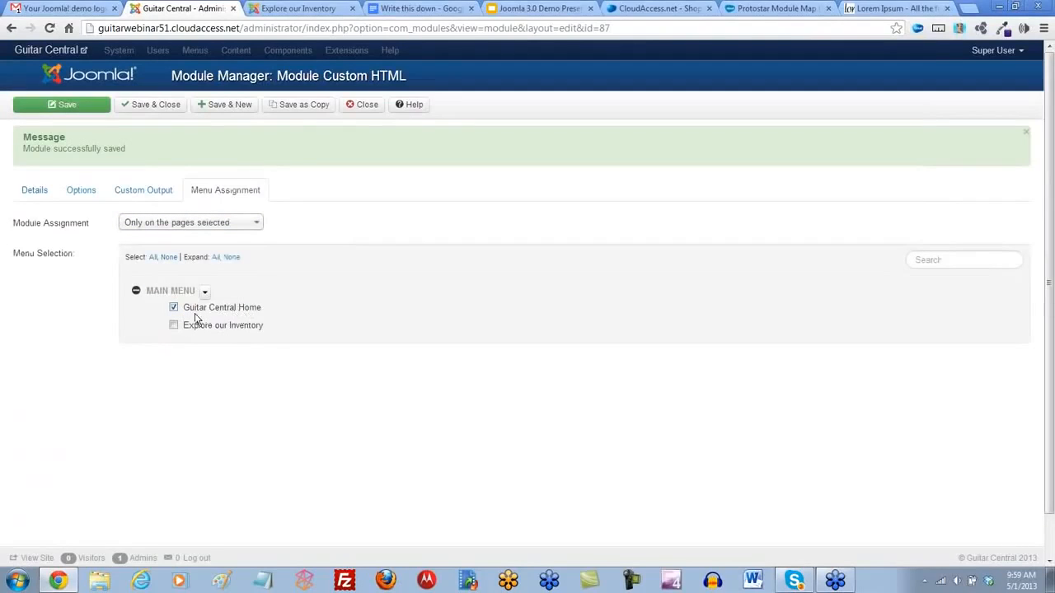
pyautogui.click(156, 111)
# - Reload the Explore our Inventory page and view the Guitar Central Home page to compare where the banner is displayed
pyautogui.click(281, 10)
pyautogui.click(50, 28)
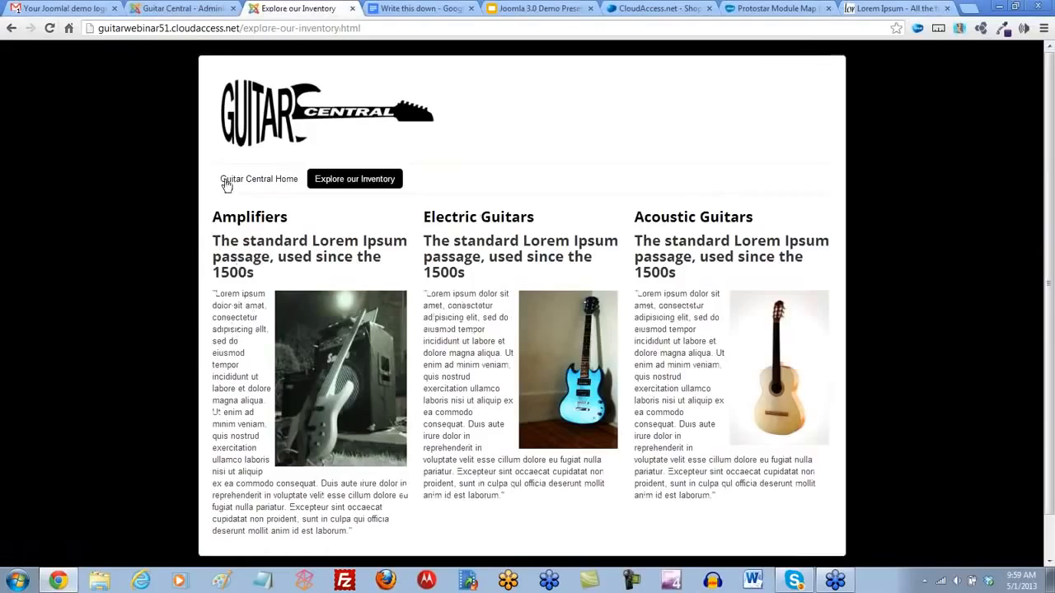
pyautogui.click(241, 181)
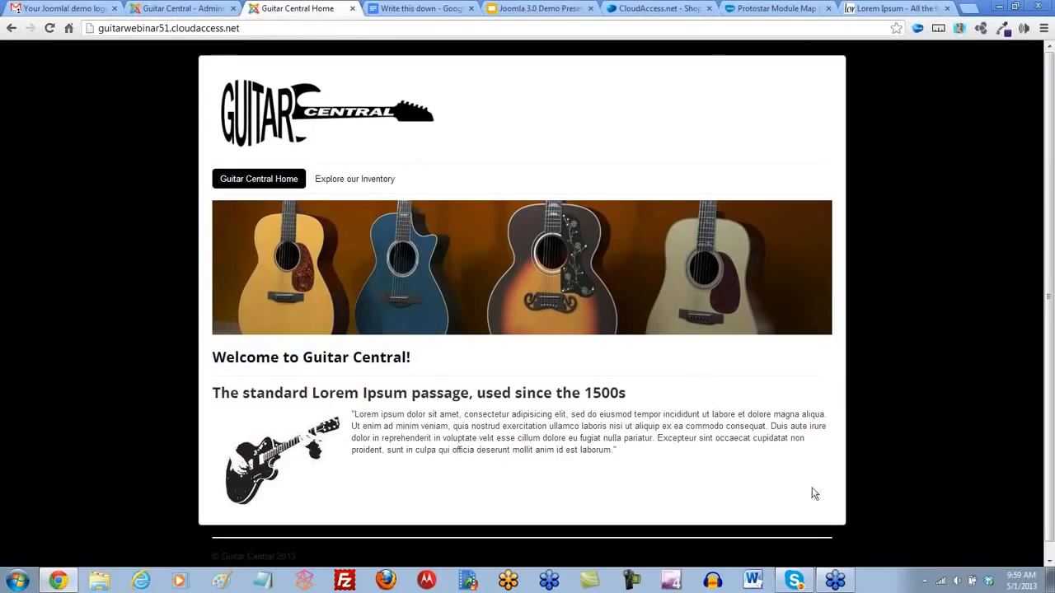
# - Consult the Protostar Module Map's side positions and create a new Menu module titled "Side Menu"
pyautogui.click(768, 10)
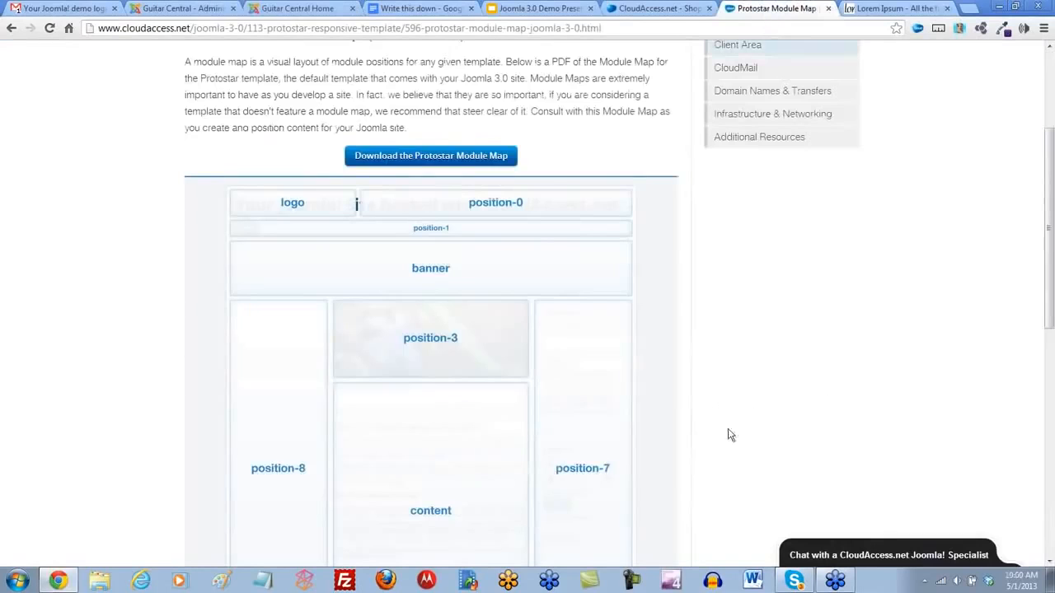
pyautogui.scroll(-3, 631, 459)
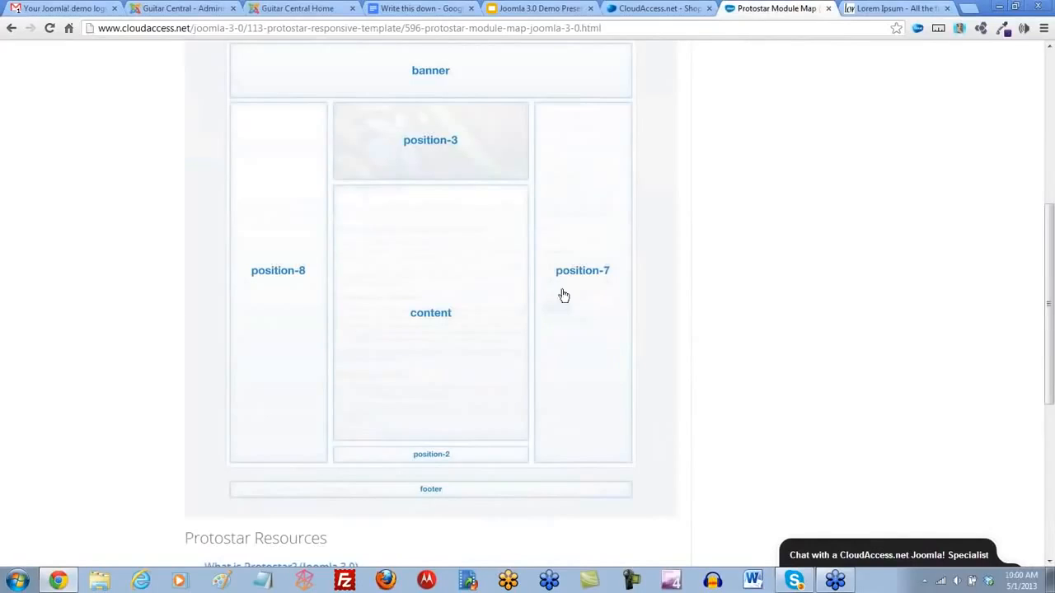
pyautogui.click(184, 10)
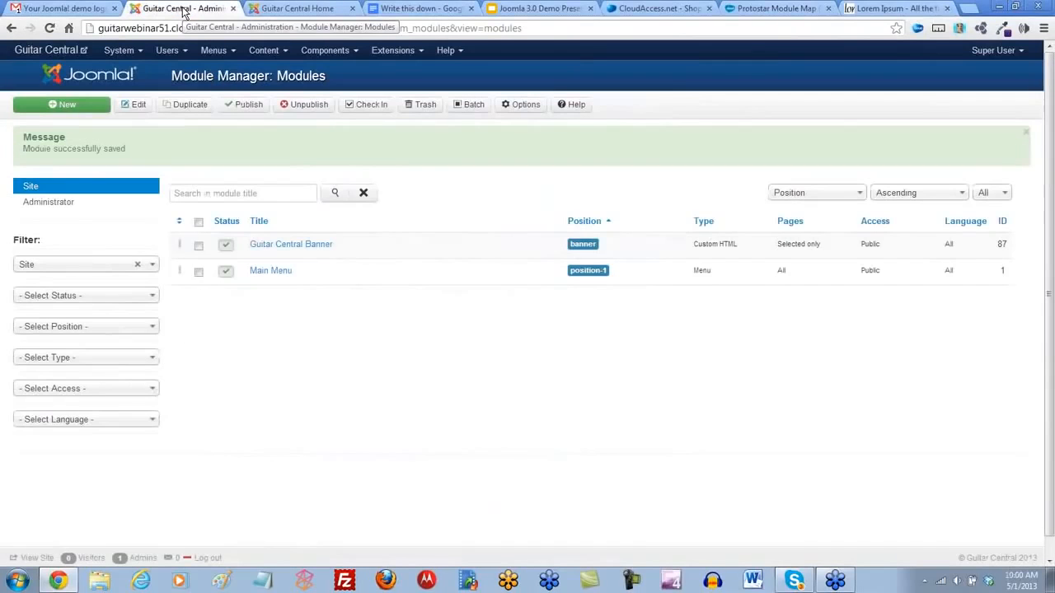
pyautogui.click(71, 106)
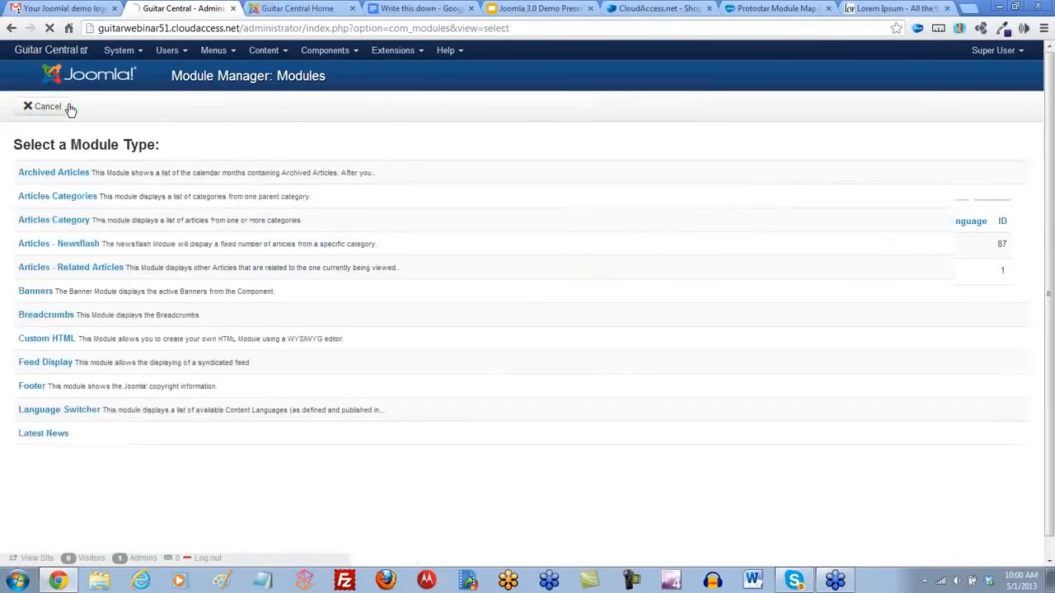
pyautogui.scroll(-2, 24, 263)
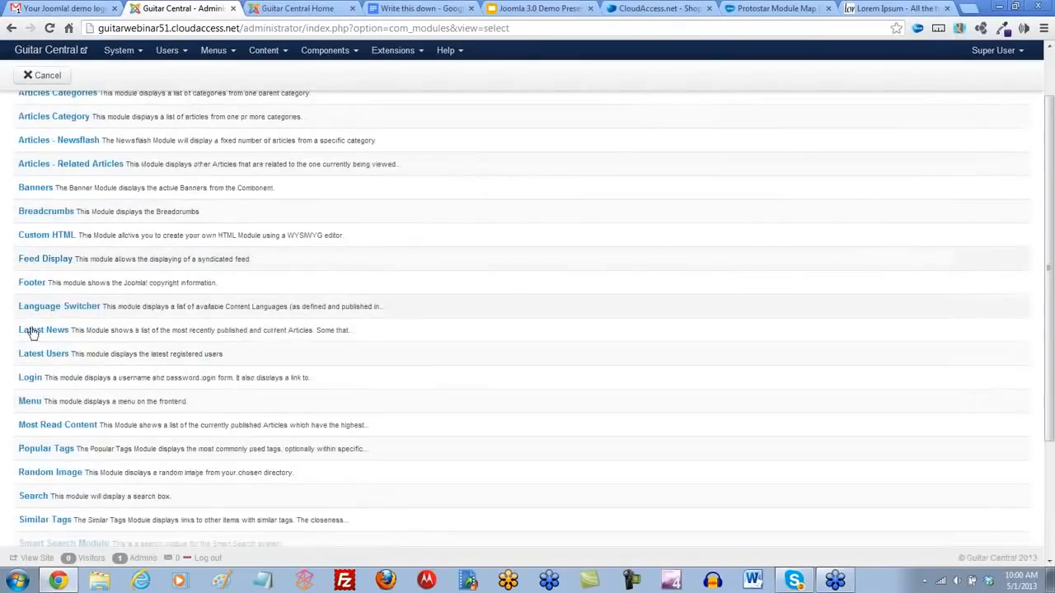
pyautogui.click(31, 402)
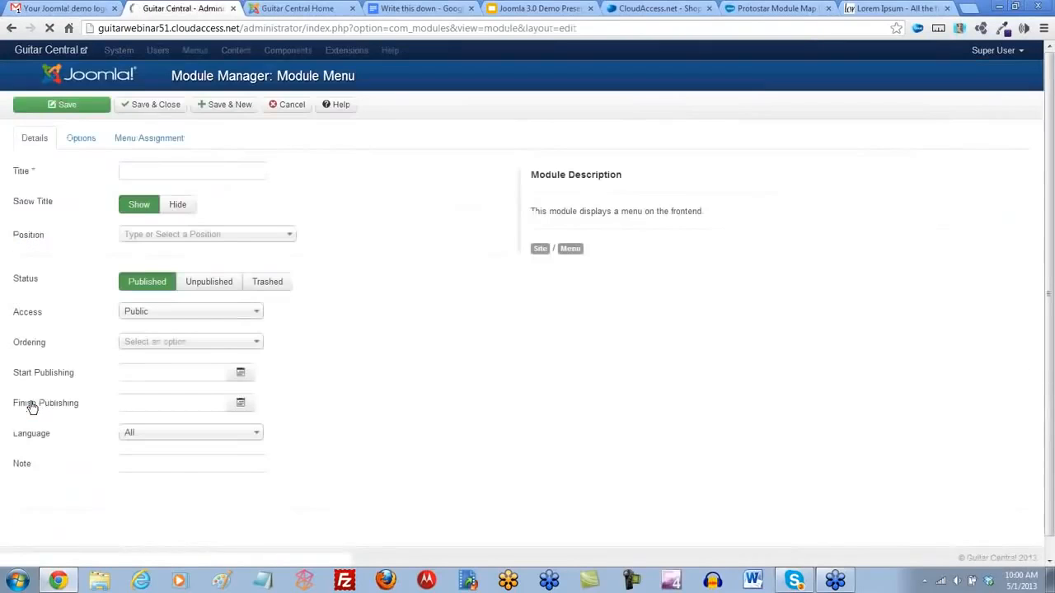
pyautogui.click(149, 174)
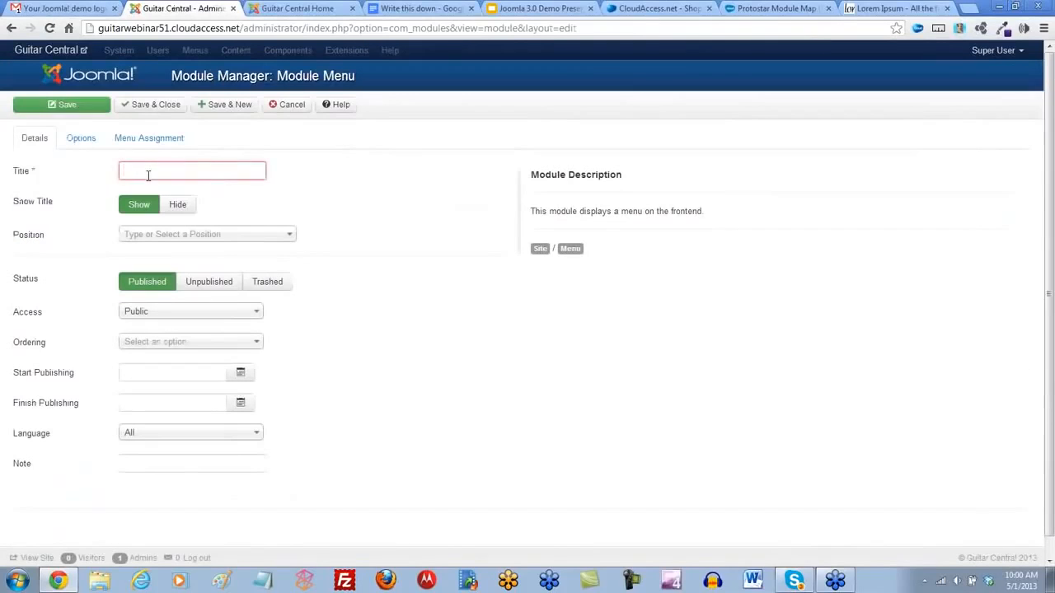
pyautogui.write('Side Menu')
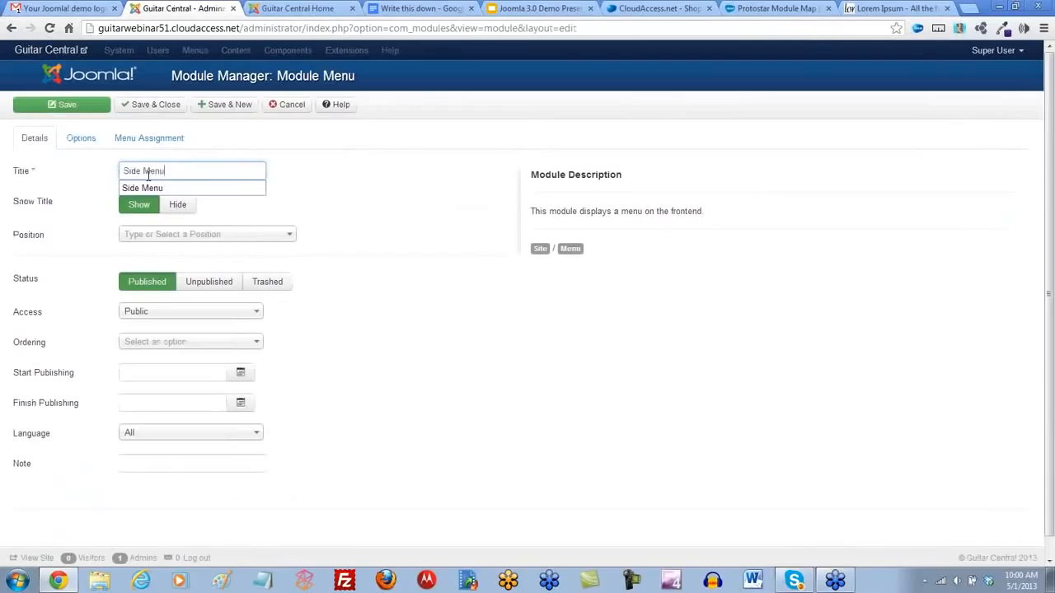
pyautogui.click(298, 197)
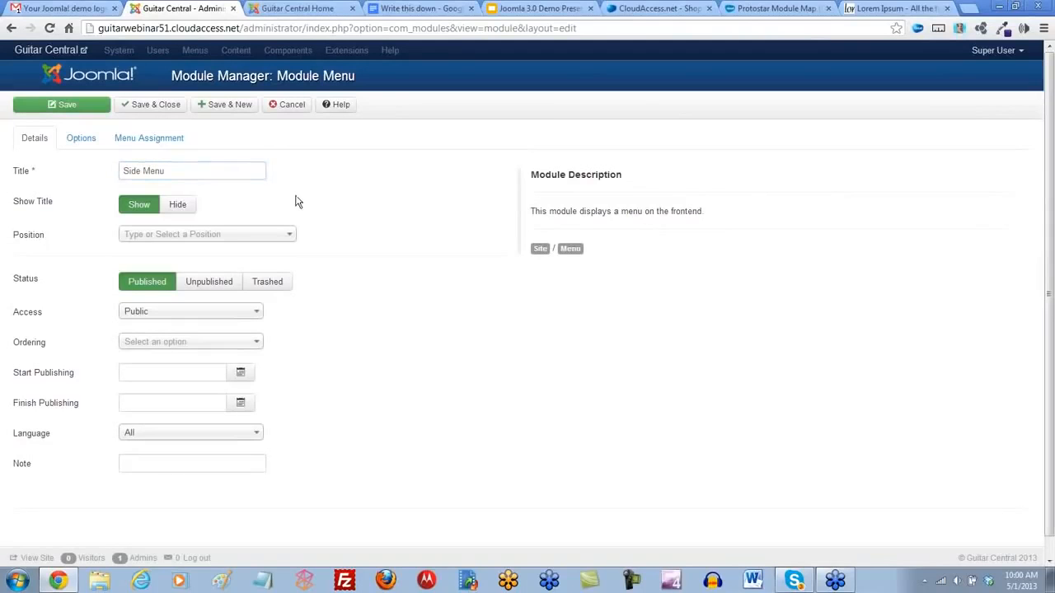
# - Set the Side Menu module's position to Protostar's Right [position-7]
pyautogui.click(290, 235)
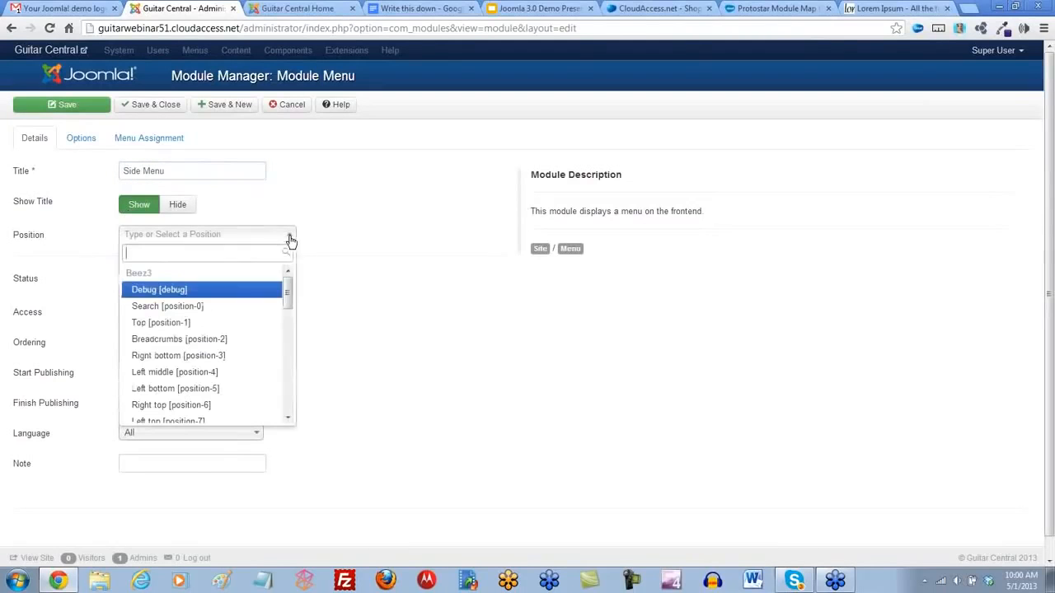
pyautogui.moveTo(289, 273); pyautogui.dragTo(281, 365)
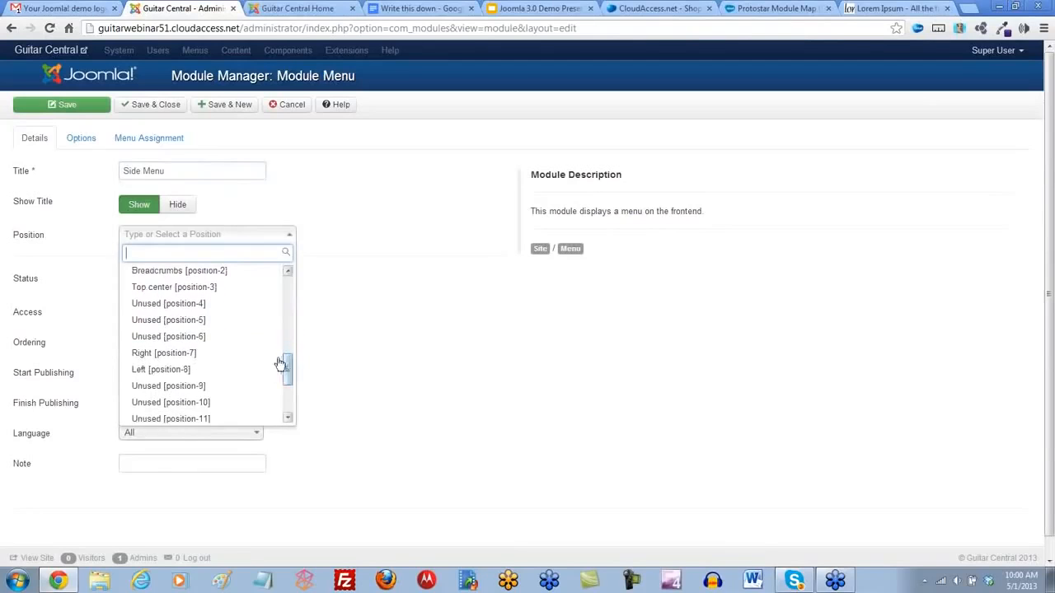
pyautogui.click(188, 354)
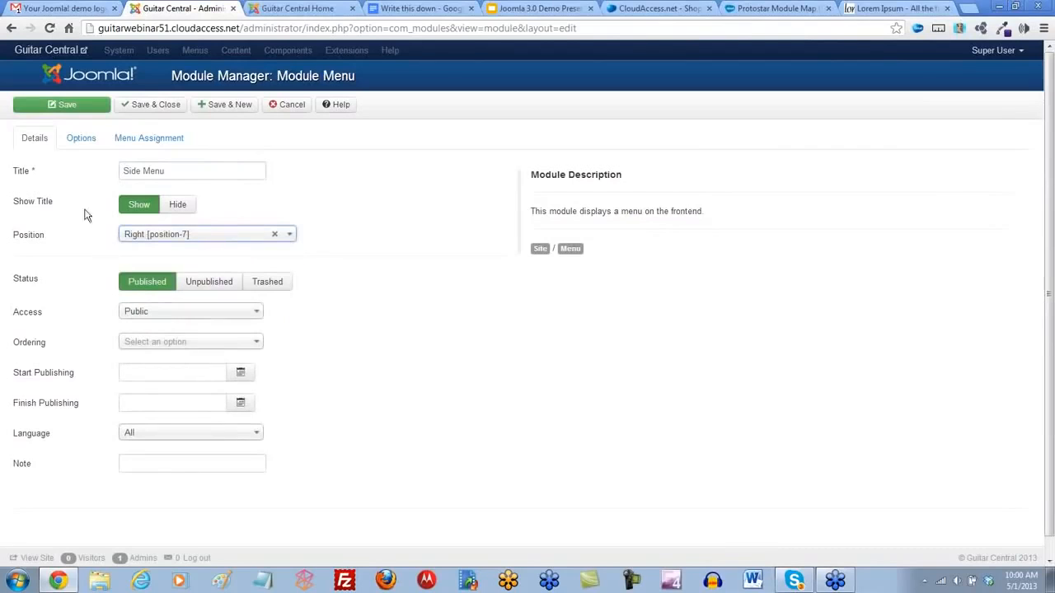
# - Check that the Side Menu module uses Main Menu, save and close it, and reload the Guitar Central Home page
pyautogui.click(82, 140)
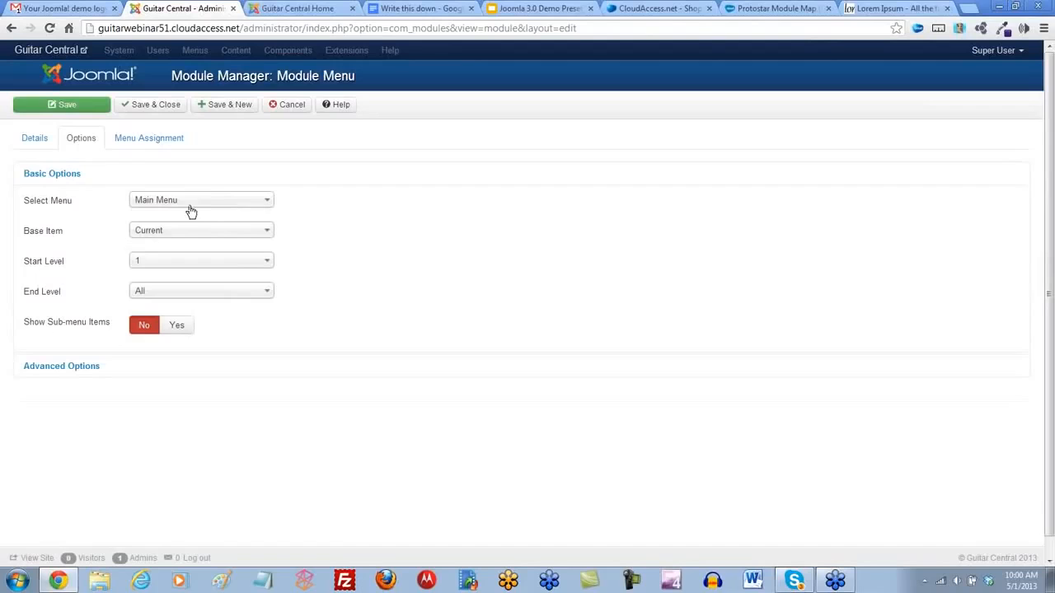
pyautogui.click(159, 104)
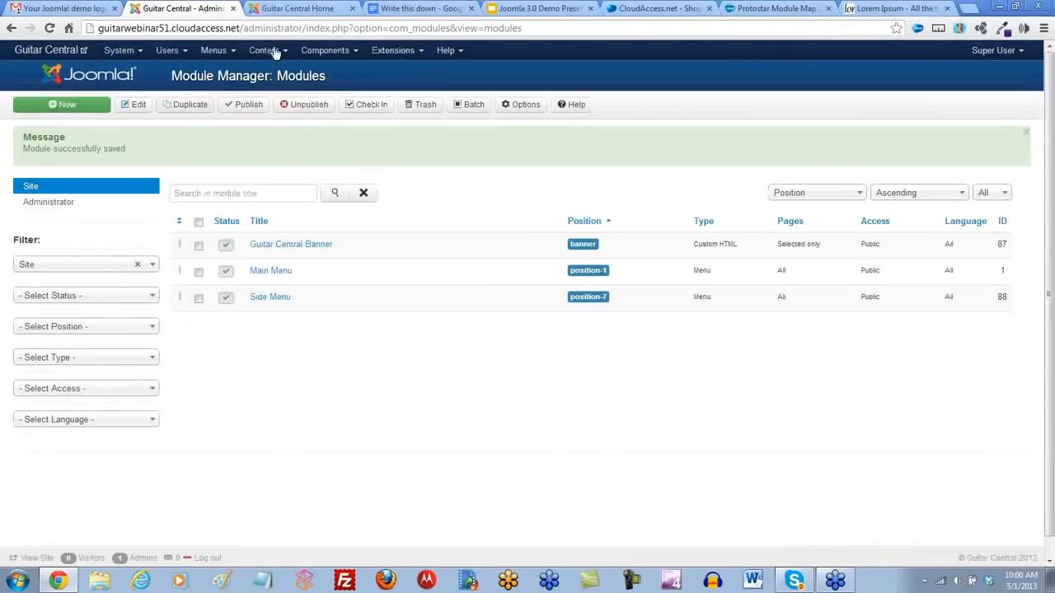
pyautogui.click(277, 10)
pyautogui.click(50, 28)
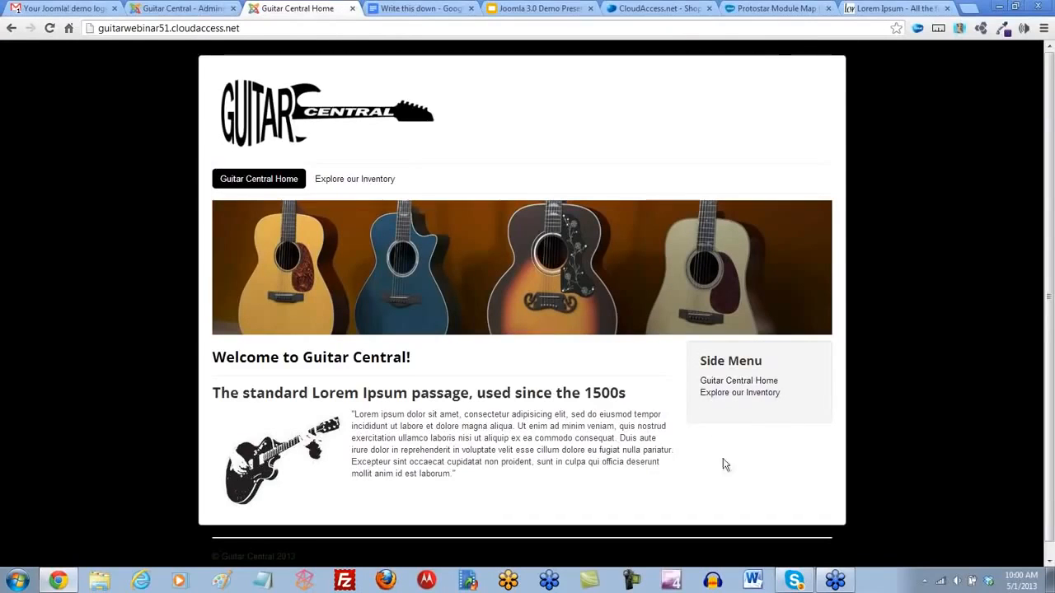
# - Consult the Protostar Module Map again and create a new Latest News module titled "Latest News"
pyautogui.click(770, 10)
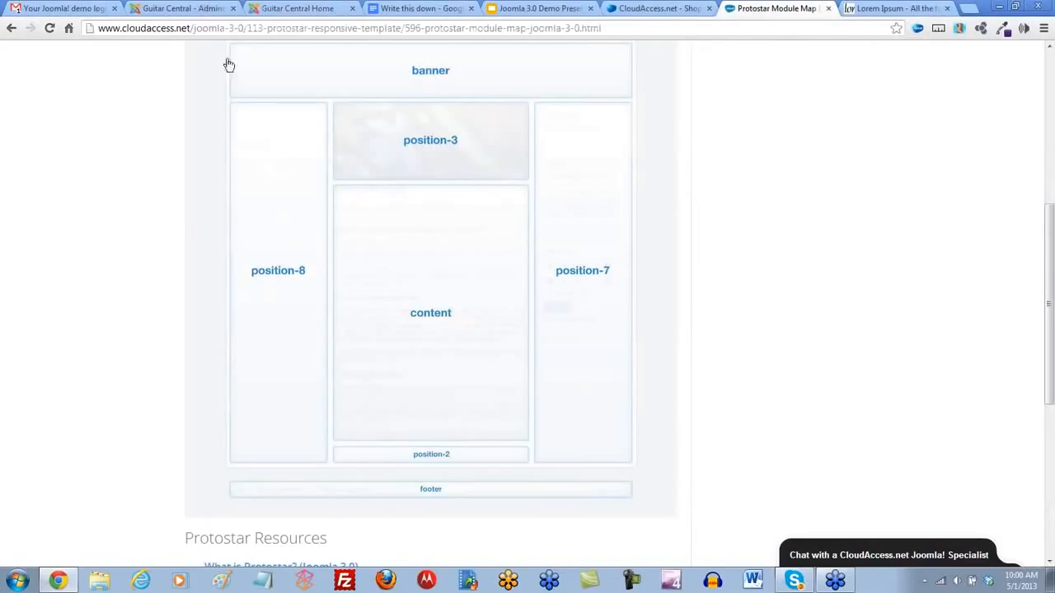
pyautogui.click(161, 10)
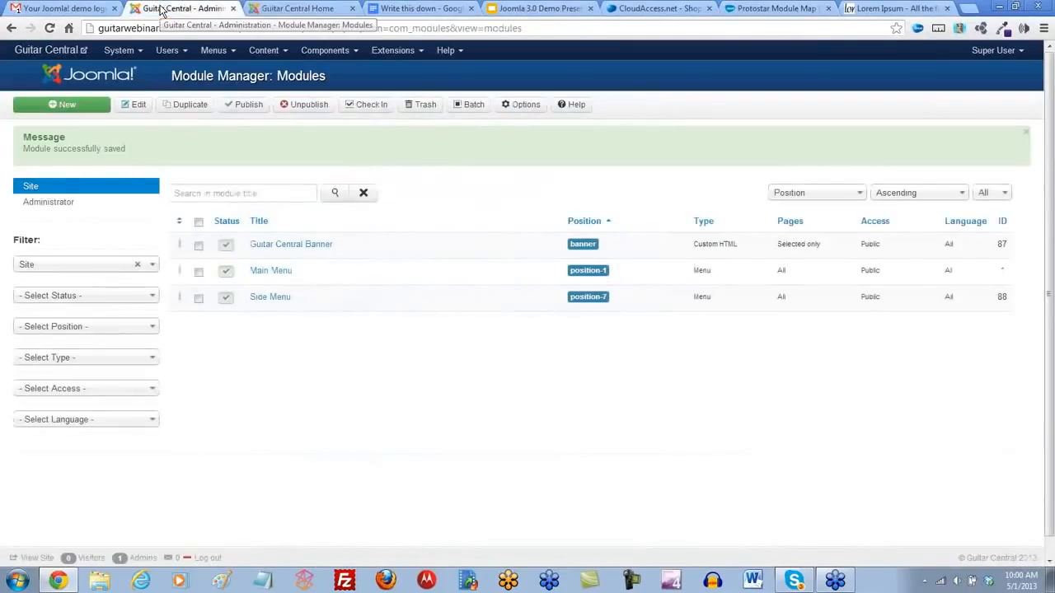
pyautogui.click(52, 105)
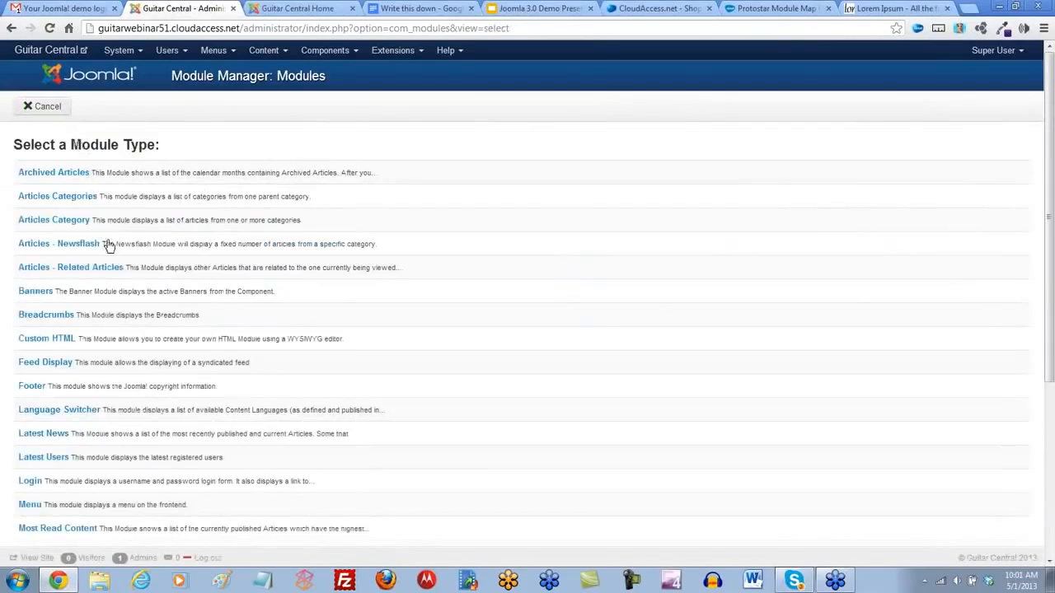
pyautogui.scroll(-1, 109, 246)
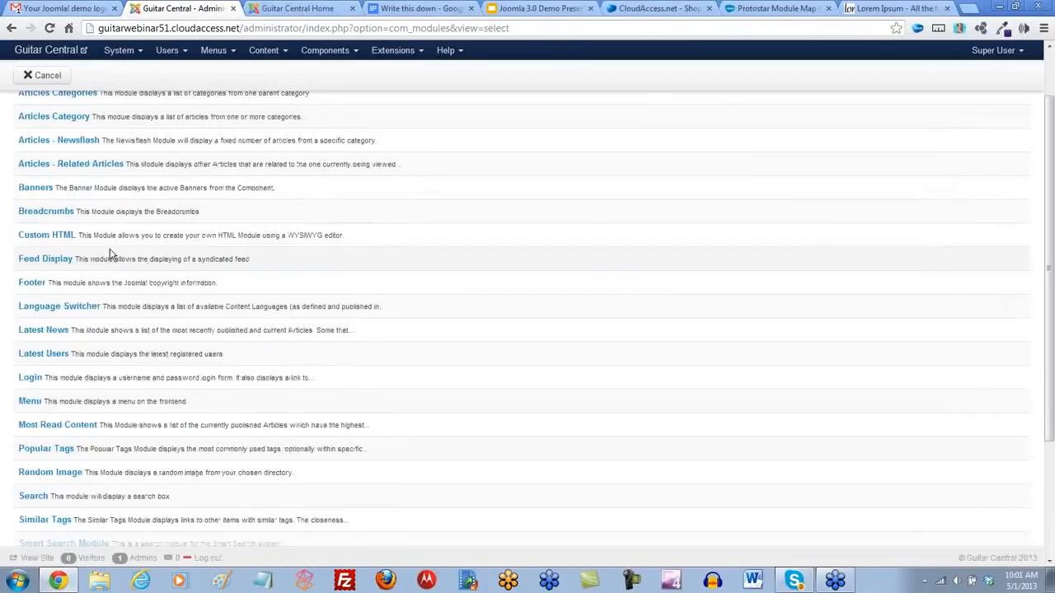
pyautogui.click(44, 332)
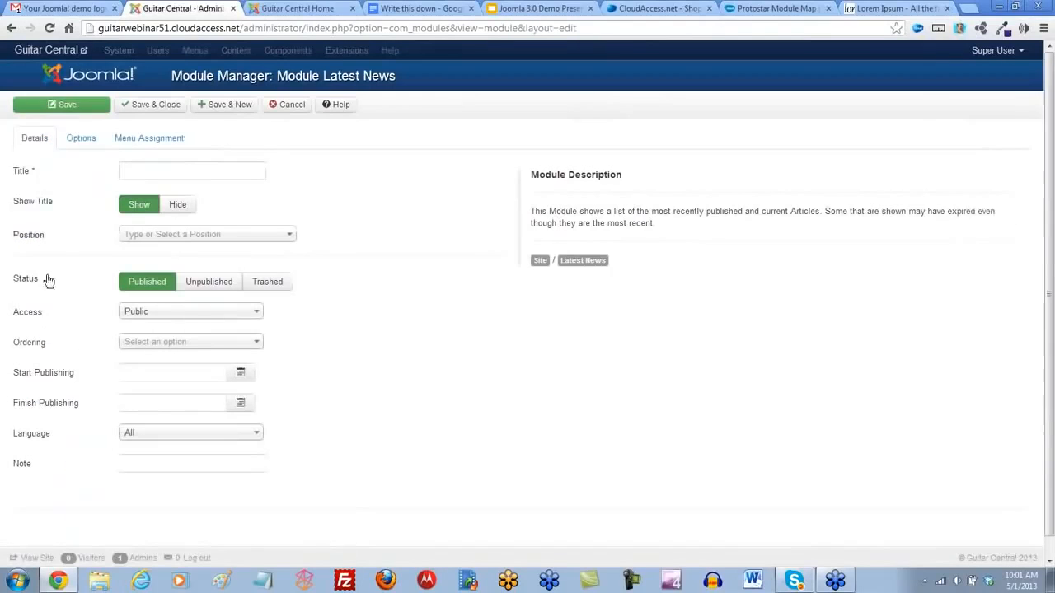
pyautogui.click(160, 170)
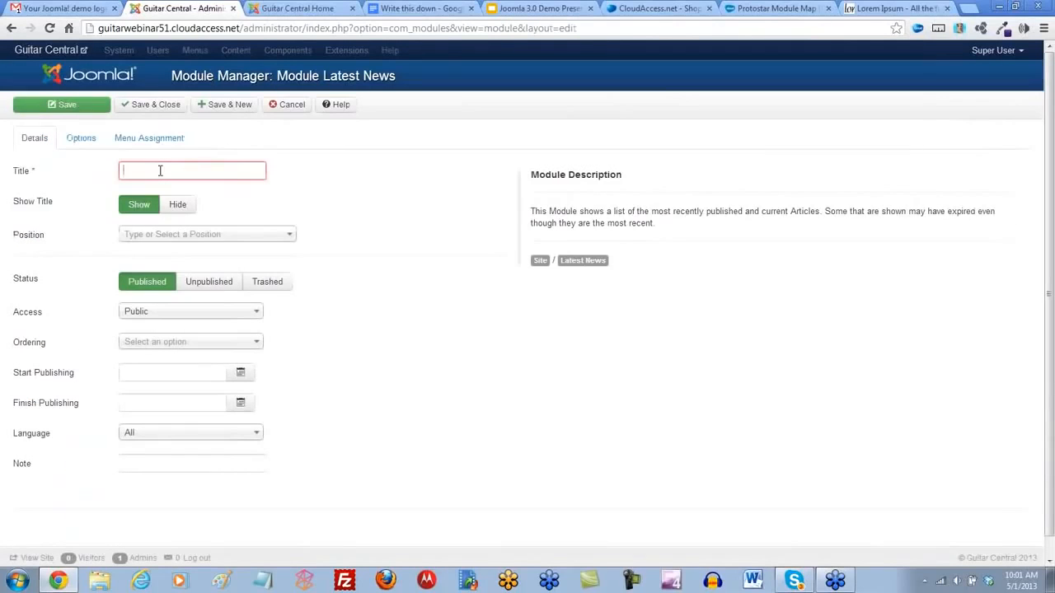
pyautogui.write('Latest N')
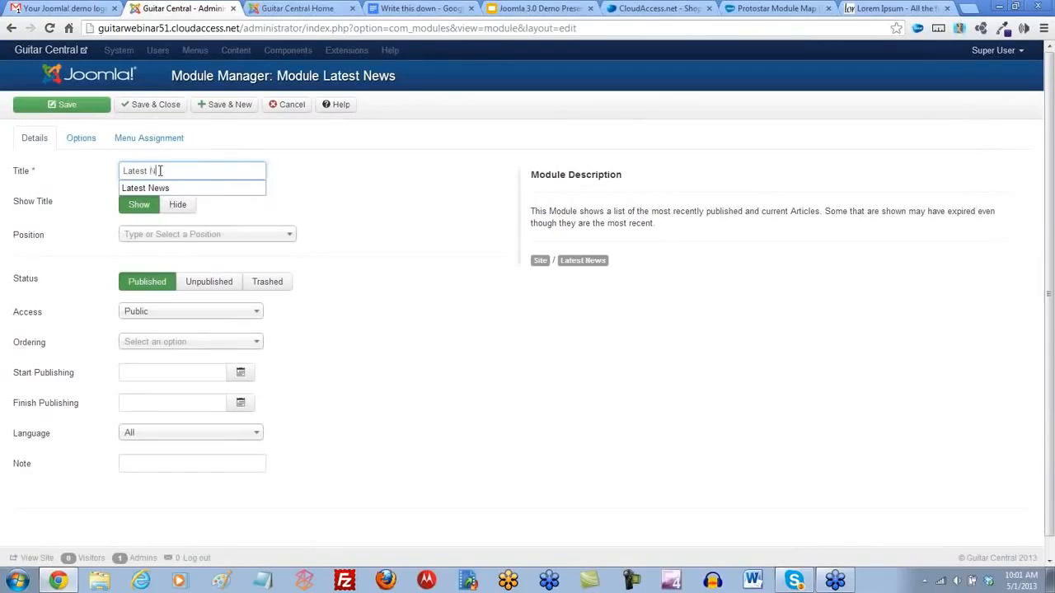
pyautogui.write('ews')
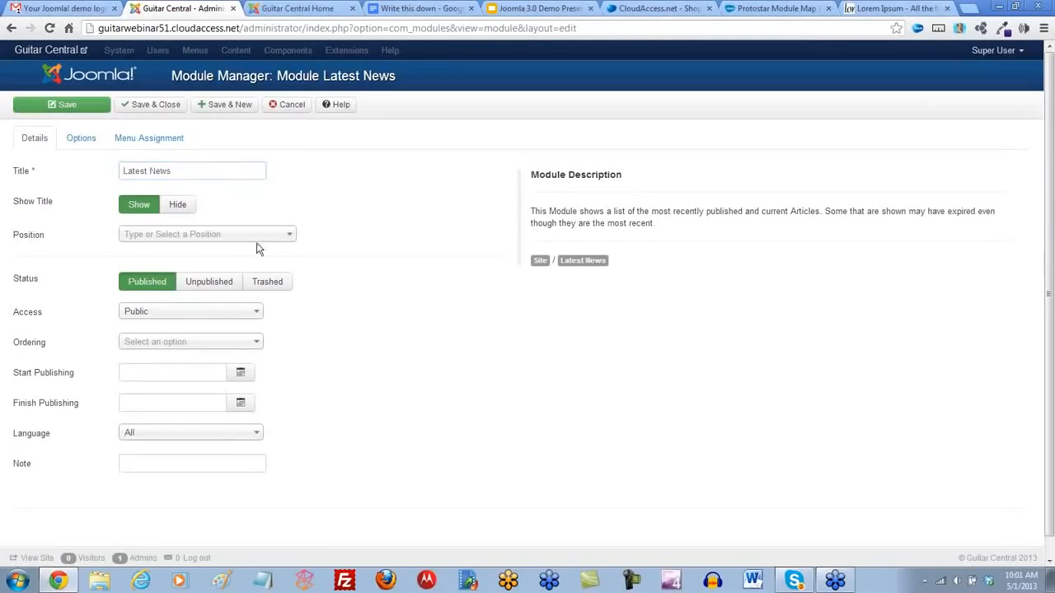
# - Set the Latest News module's position to Protostar's Left [position-8]
pyautogui.click(289, 235)
pyautogui.moveTo(290, 298); pyautogui.dragTo(298, 394)
pyautogui.click(188, 317)
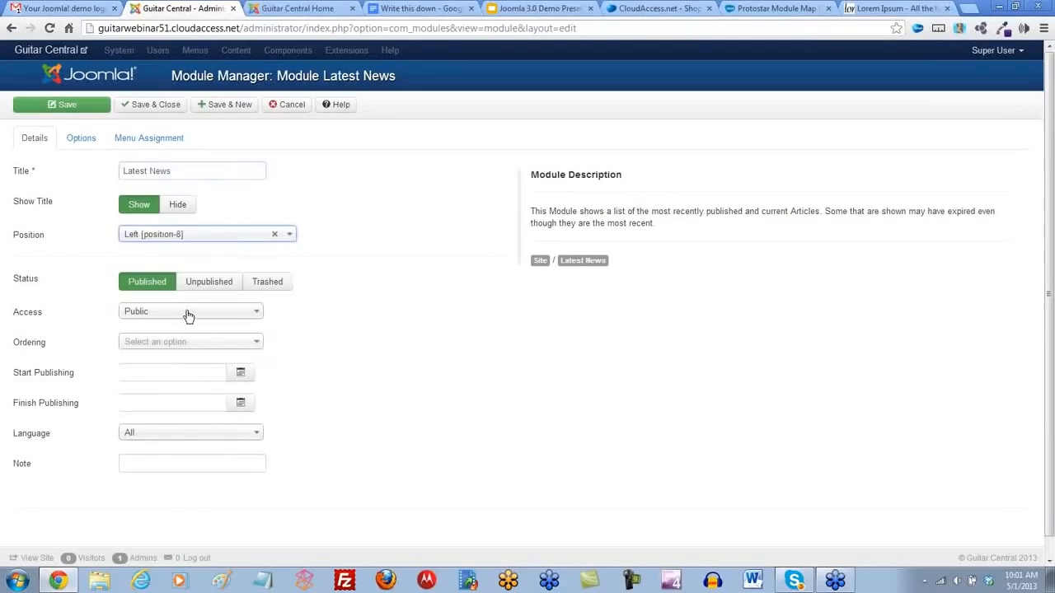
# - Save and close the Latest News module, reload the Guitar Central site, and review its Explore our Inventory page
pyautogui.click(148, 107)
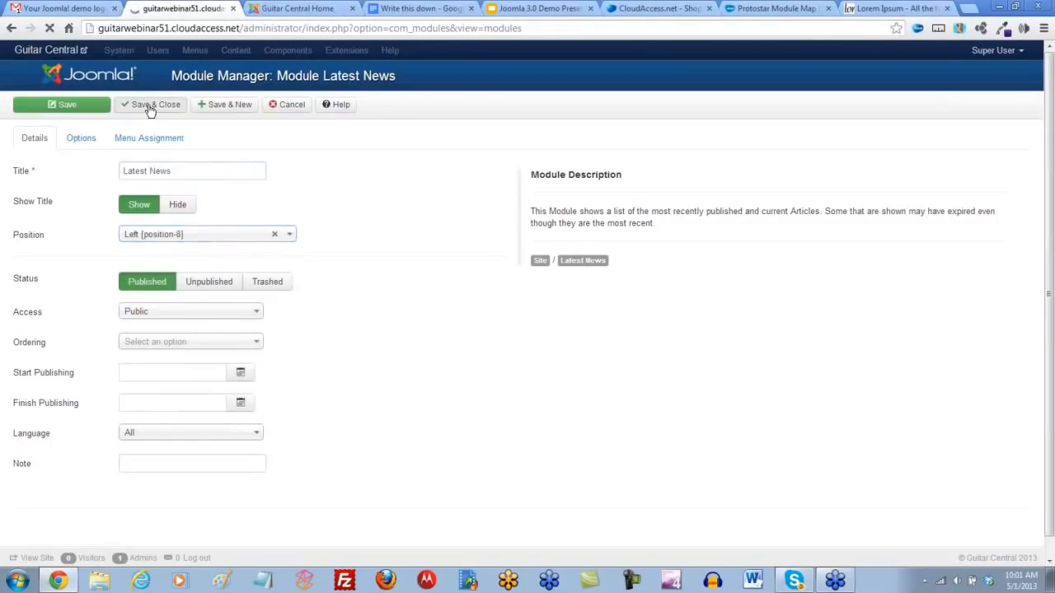
pyautogui.click(296, 10)
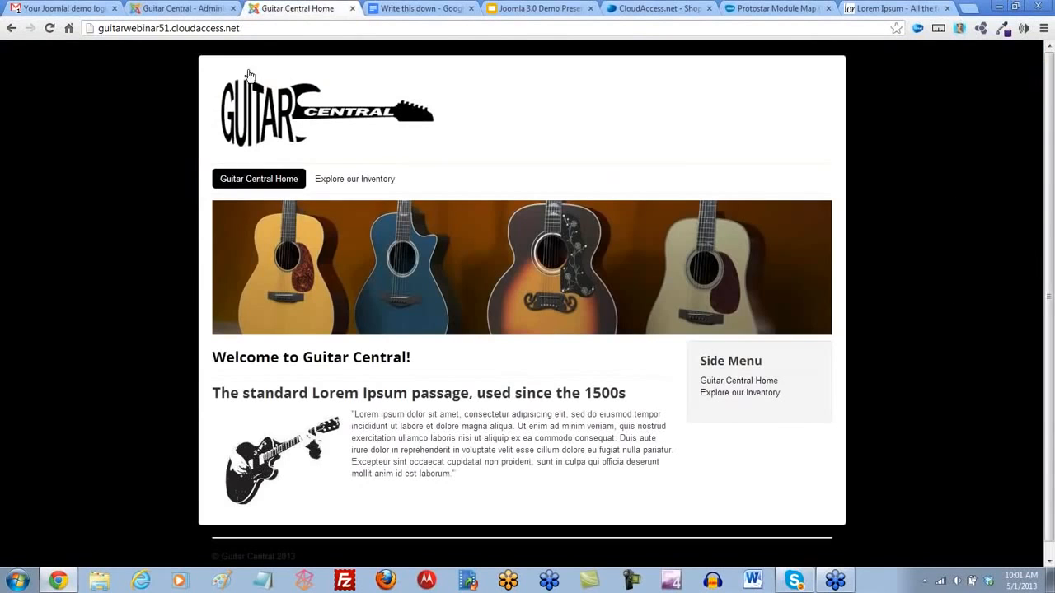
pyautogui.click(48, 28)
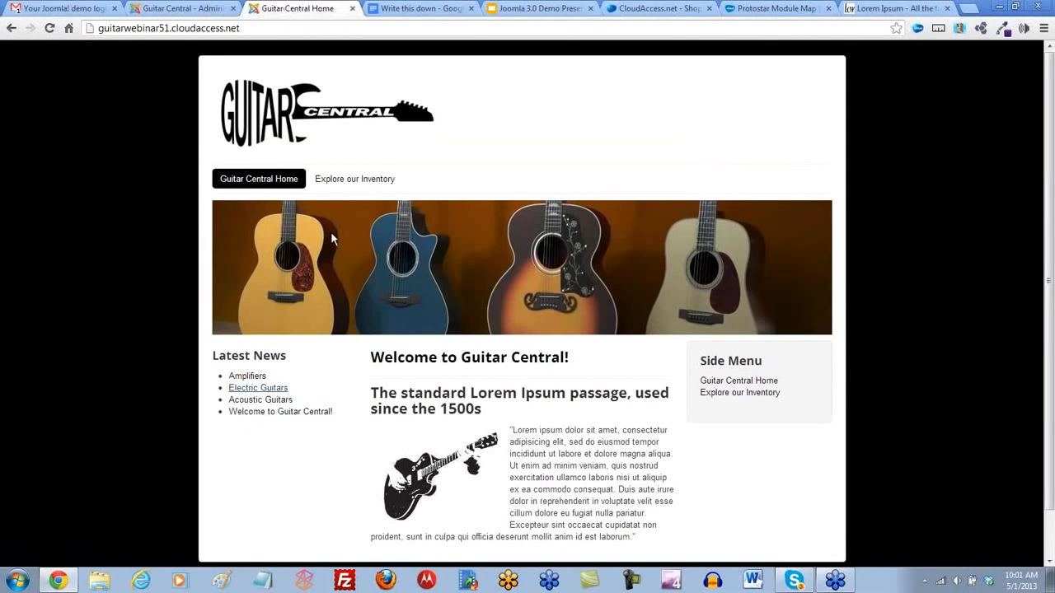
pyautogui.click(347, 183)
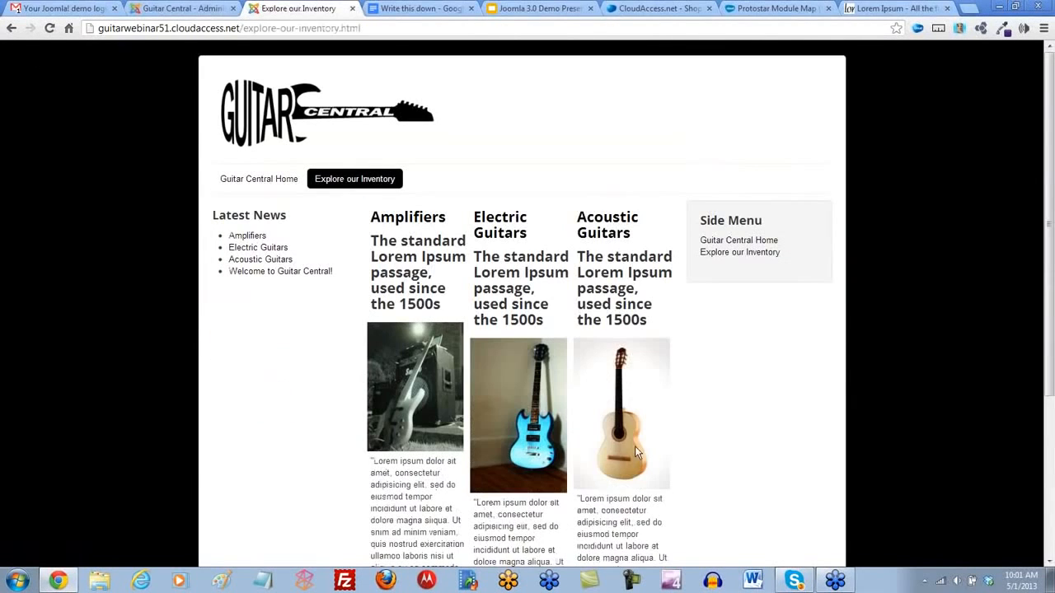
pyautogui.scroll(-3, 633, 448)
pyautogui.scroll(3, 621, 433)
# - Assign the Latest News module only to selected pages, keeping Guitar Central Home and excluding Explore our Inventory
pyautogui.click(197, 10)
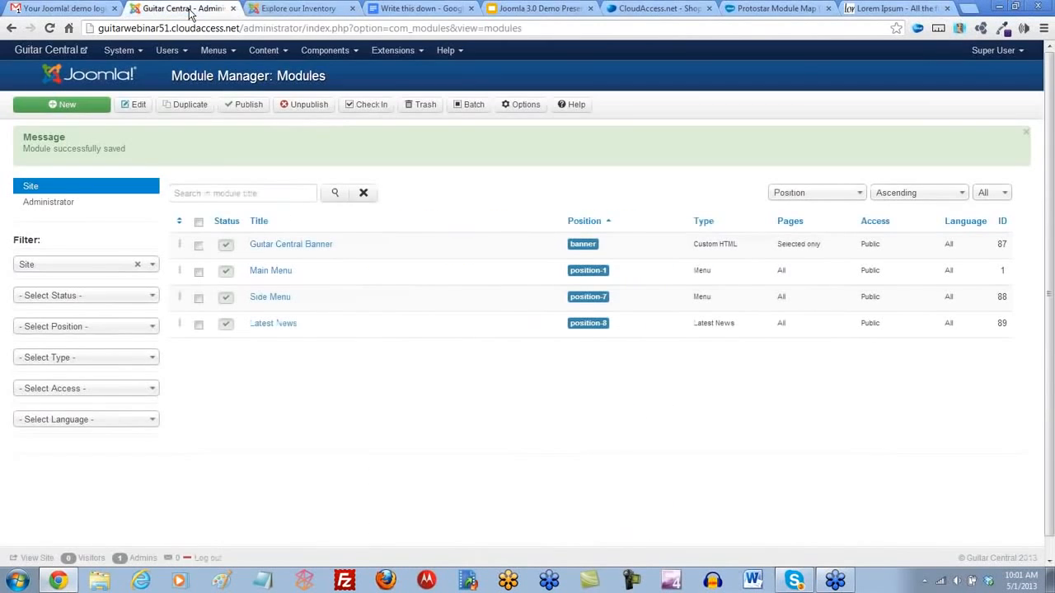
pyautogui.click(273, 324)
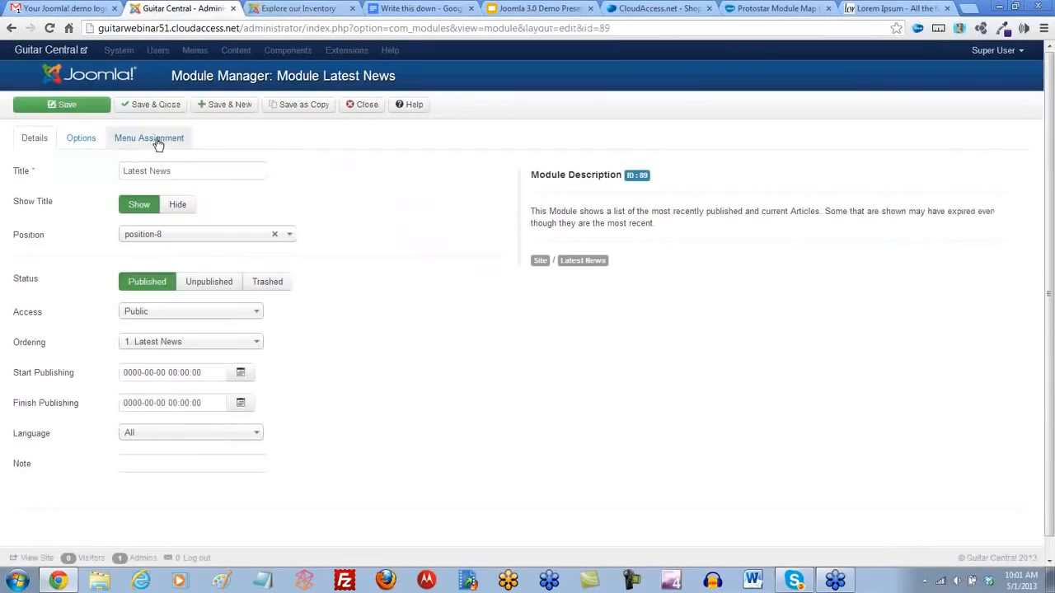
pyautogui.click(154, 139)
pyautogui.click(254, 175)
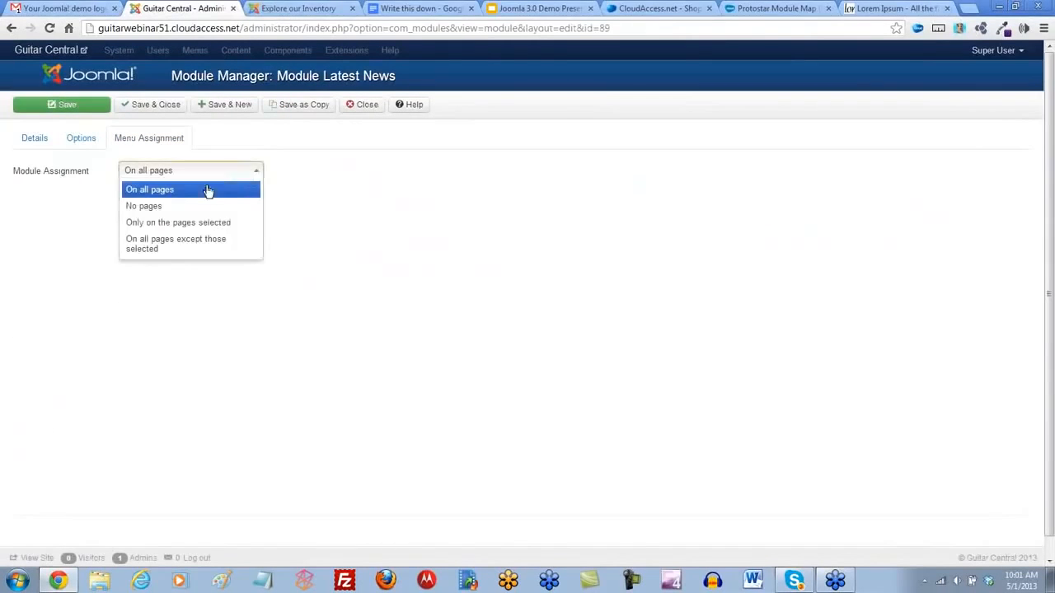
pyautogui.click(176, 223)
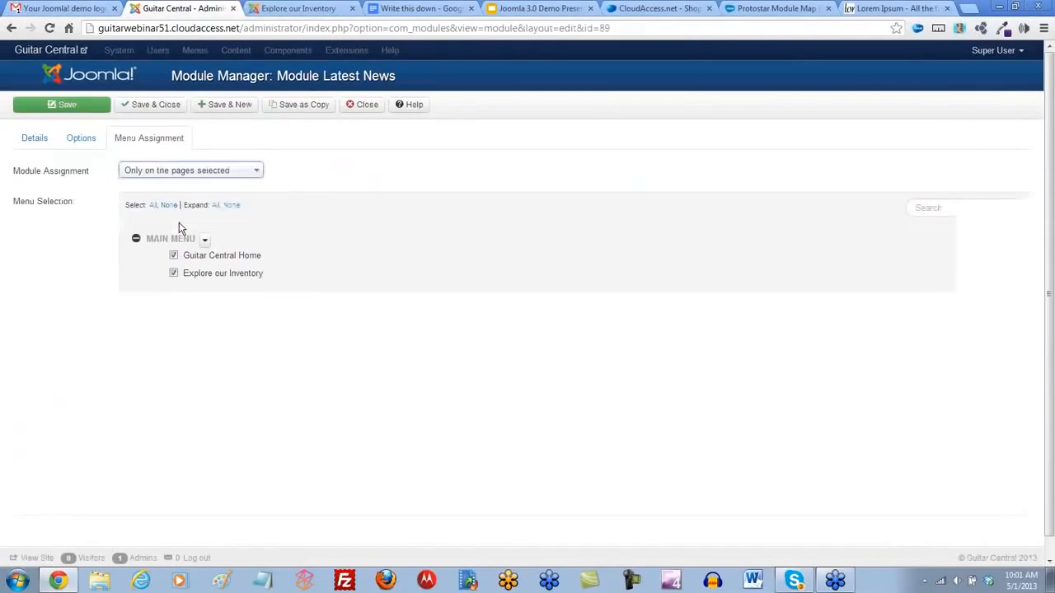
pyautogui.click(173, 274)
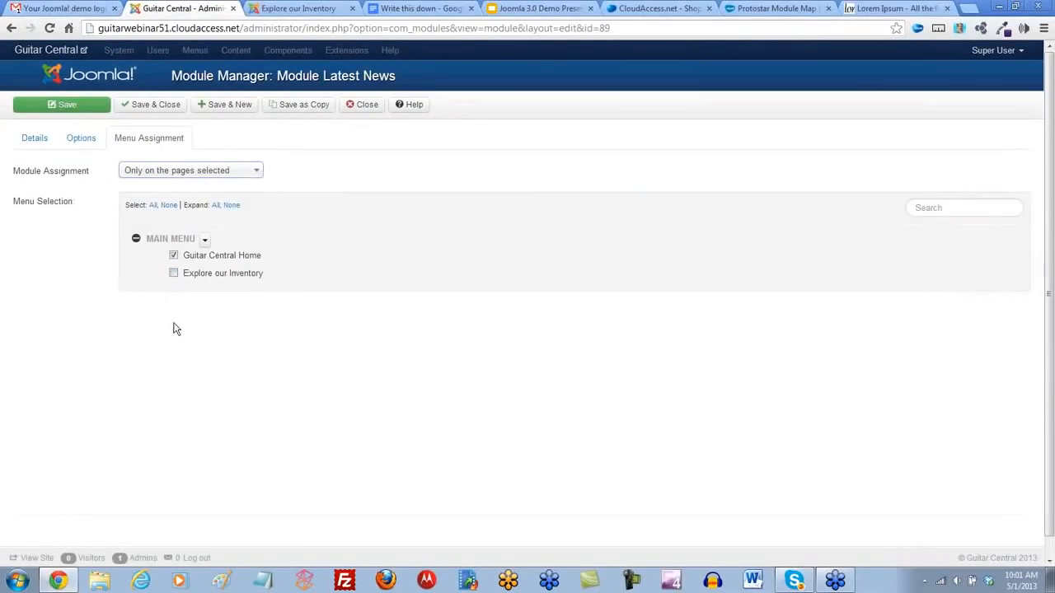
# - Save the Latest News module as a copy, close it, and trash the original Latest News module assigned to all pages
pyautogui.click(302, 108)
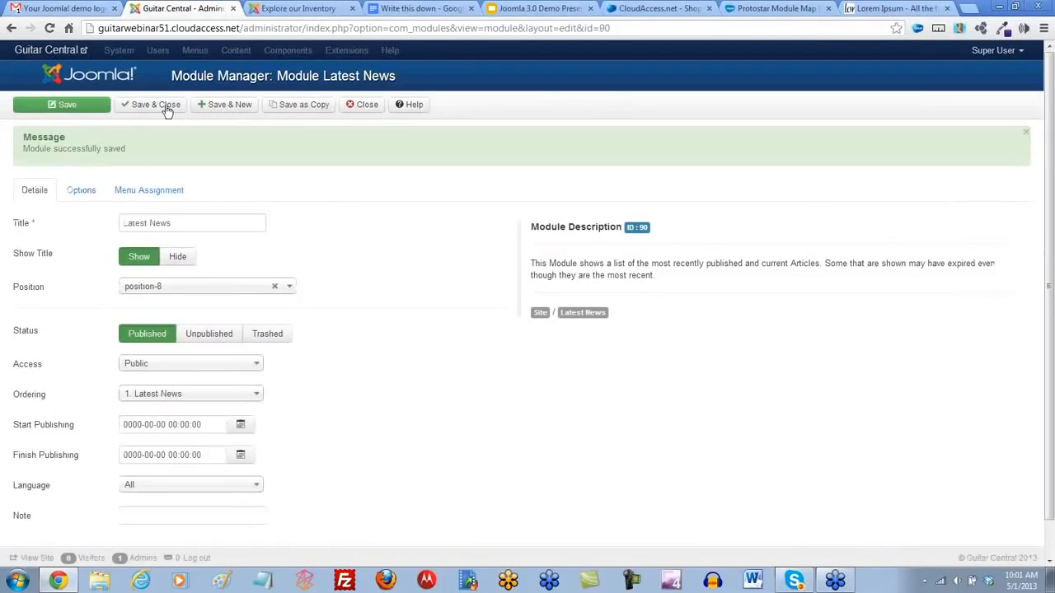
pyautogui.click(166, 107)
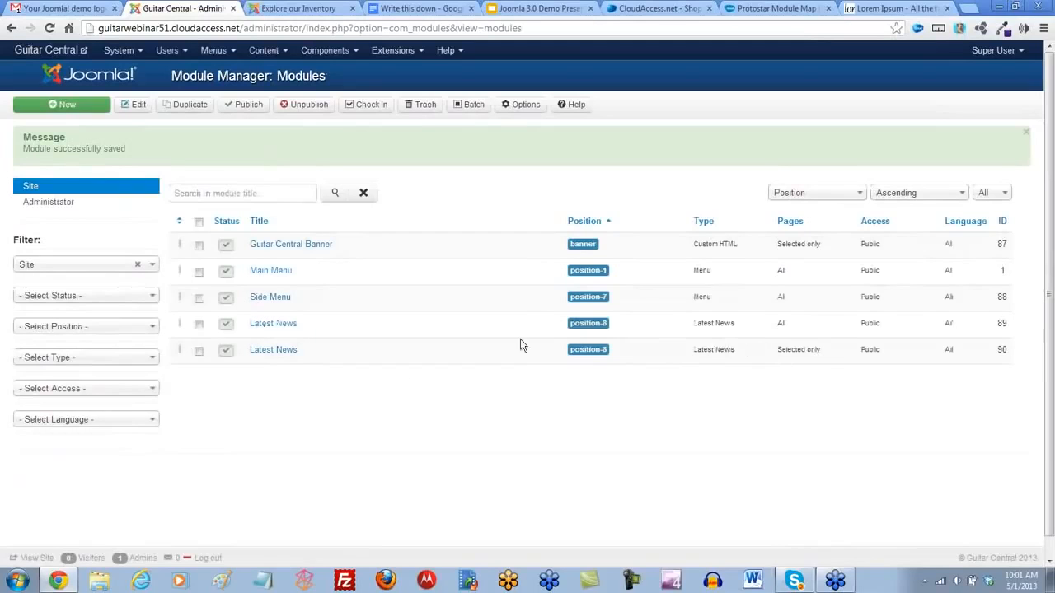
pyautogui.click(197, 326)
pyautogui.click(421, 110)
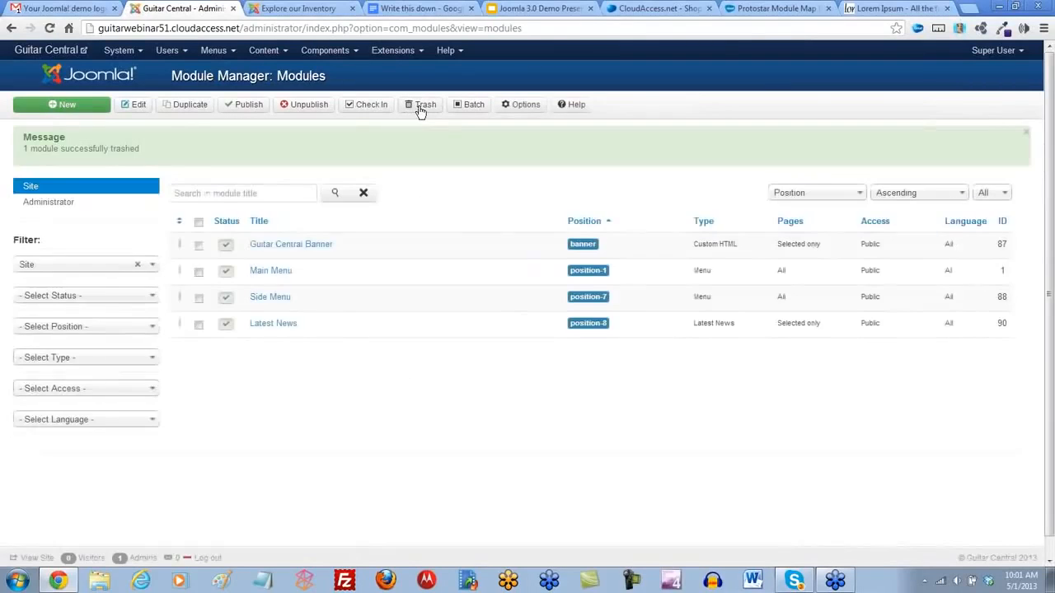
# - Assign the Side Menu module only to selected pages, excluding Explore our Inventory, and save and close it
pyautogui.click(267, 300)
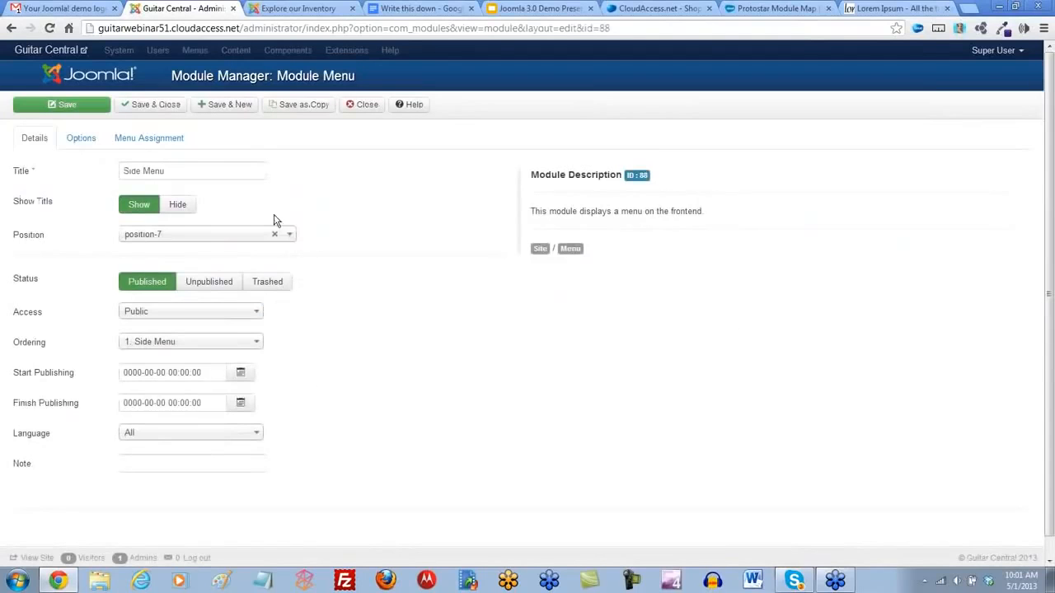
pyautogui.click(159, 143)
pyautogui.click(240, 176)
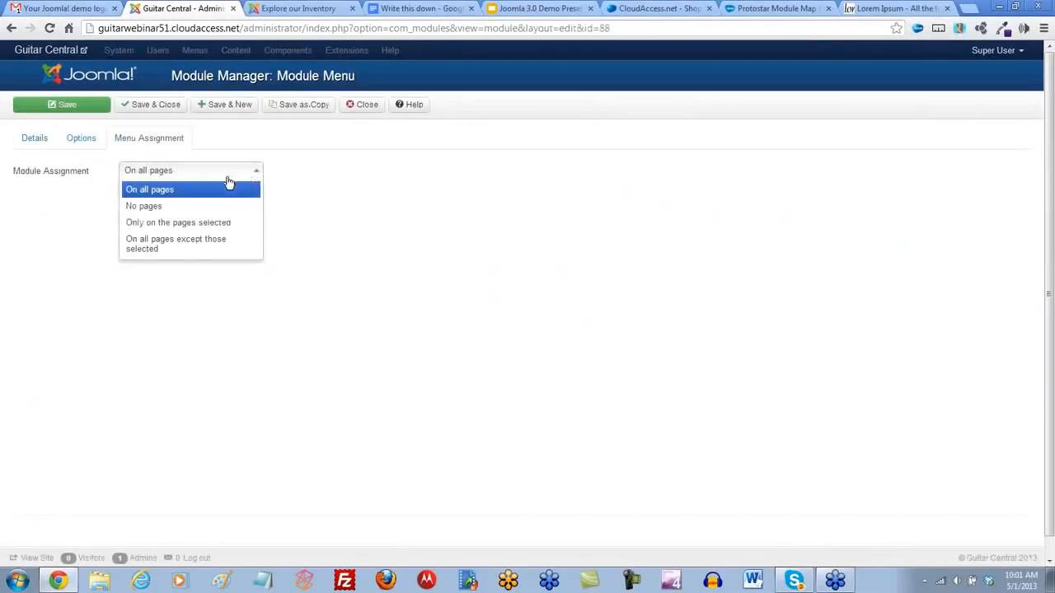
pyautogui.click(189, 226)
pyautogui.click(174, 273)
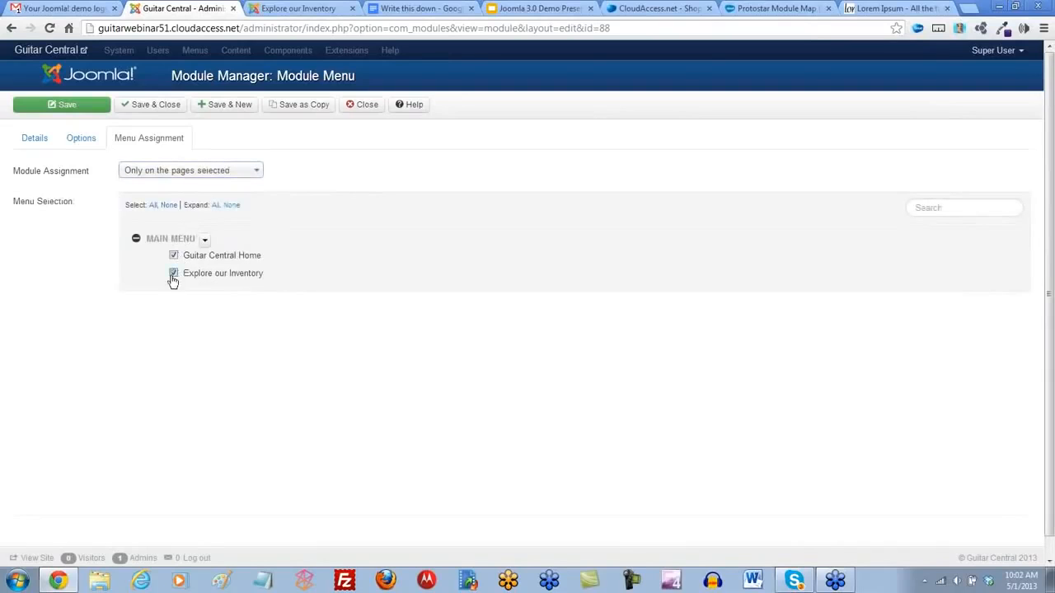
pyautogui.click(153, 106)
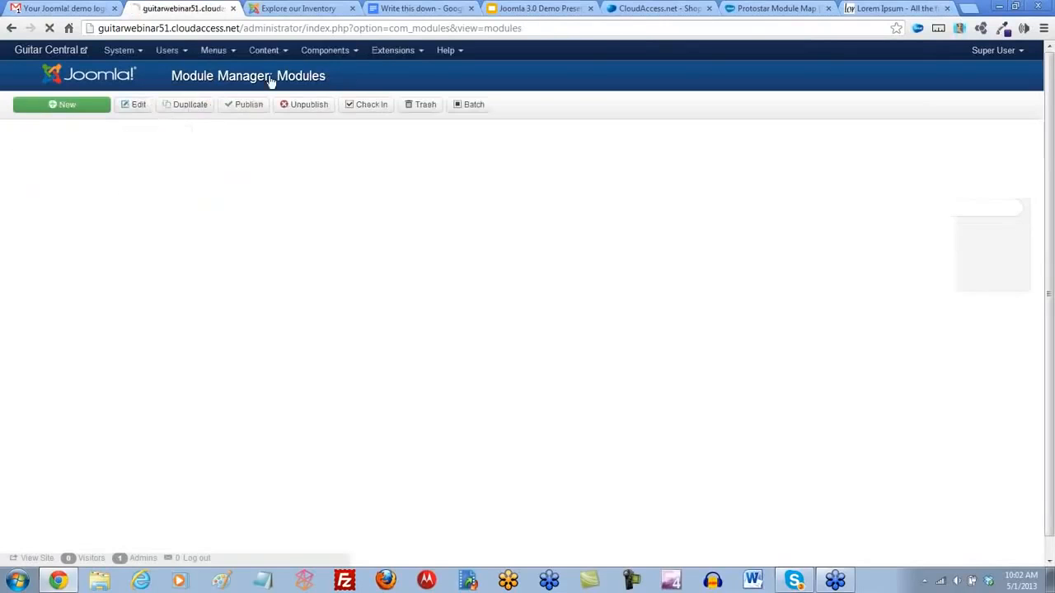
# - Reload the site's Explore our Inventory page and return to Guitar Central Home to check the module assignments
pyautogui.click(296, 9)
pyautogui.click(50, 28)
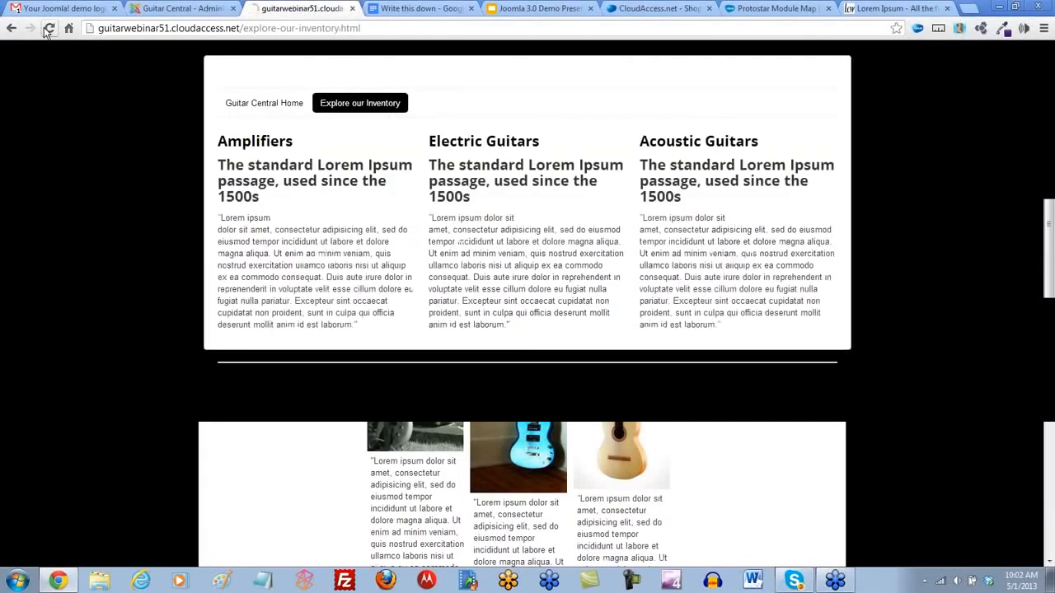
pyautogui.click(245, 180)
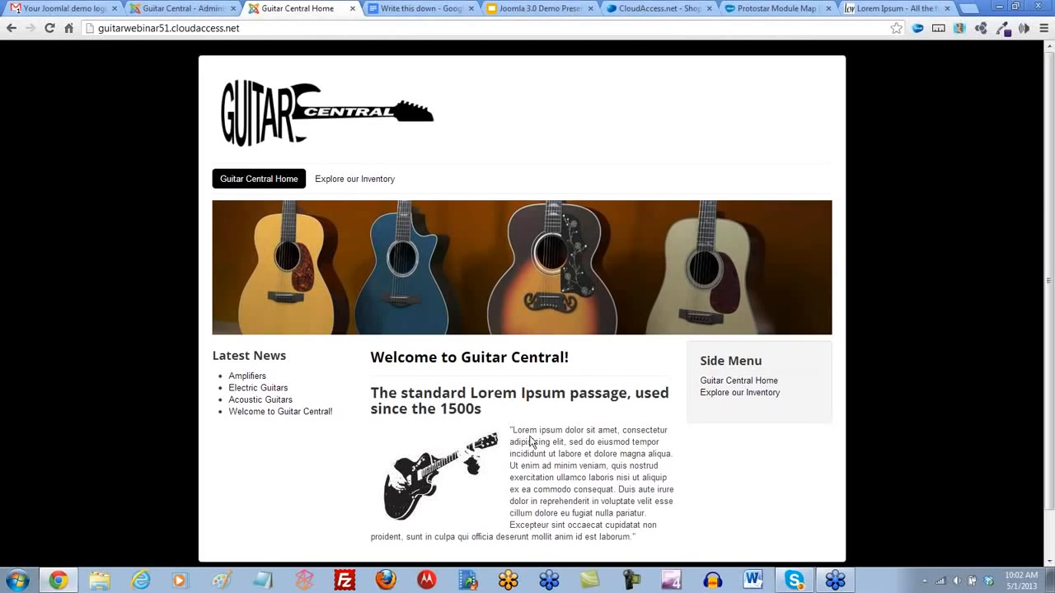
pyautogui.click(929, 10)
pyautogui.click(209, 30)
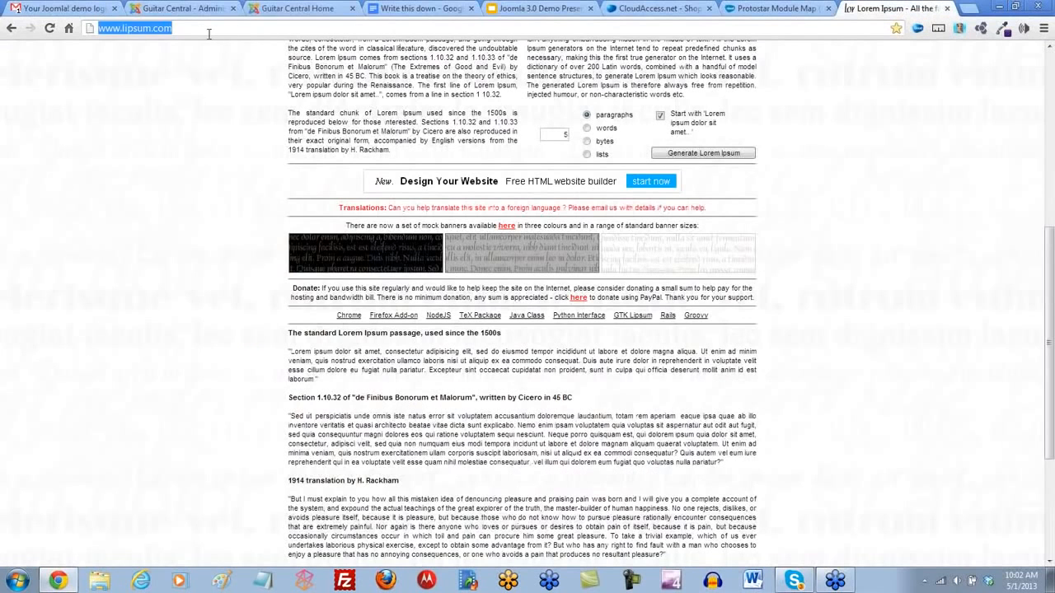
pyautogui.write('cloudaccess.net')
pyautogui.click(132, 49)
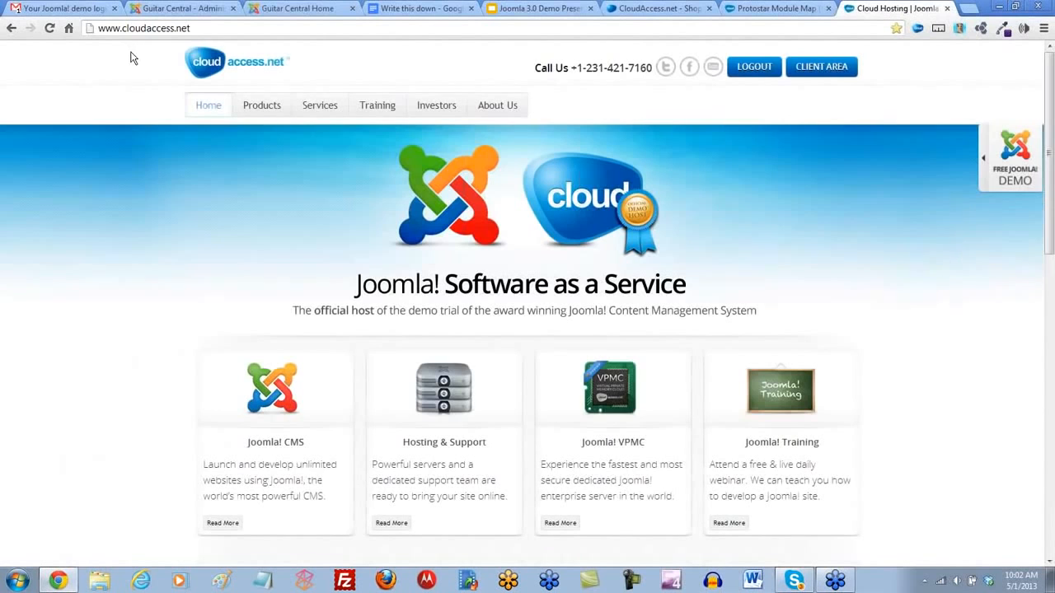
# - Open the Joomla Webinars training page and examine the Free Daily Webinars schedule, highlighting the Beyond the Basics session's date
pyautogui.moveTo(377, 105)
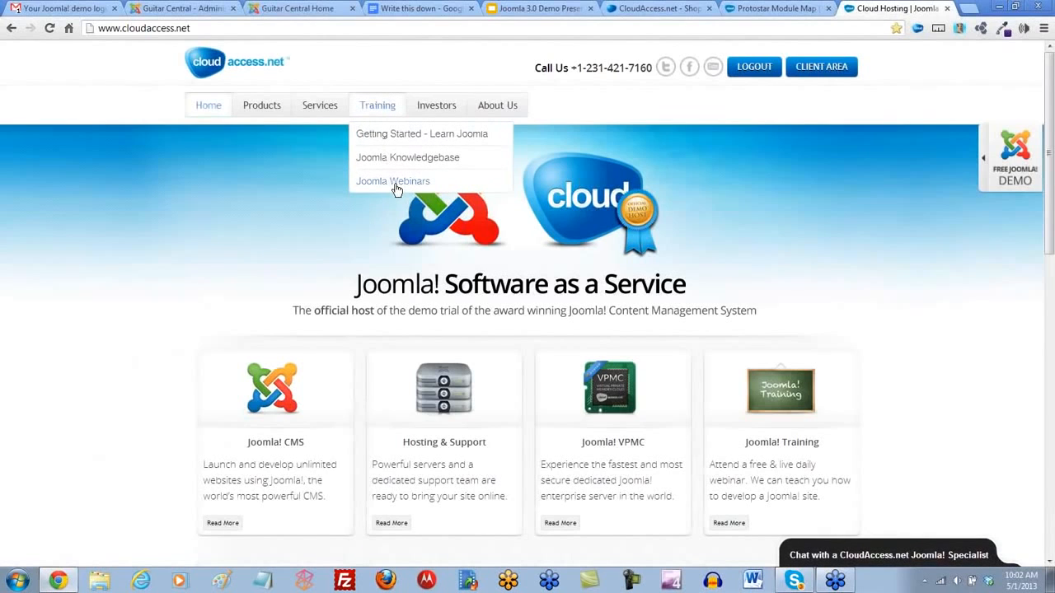
pyautogui.click(396, 183)
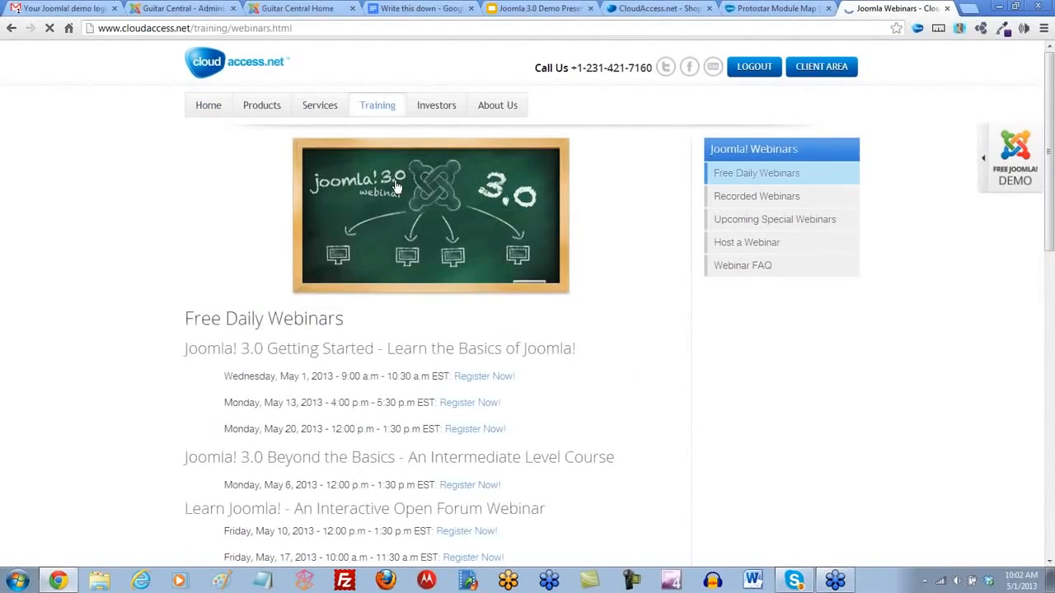
pyautogui.scroll(-3, 124, 264)
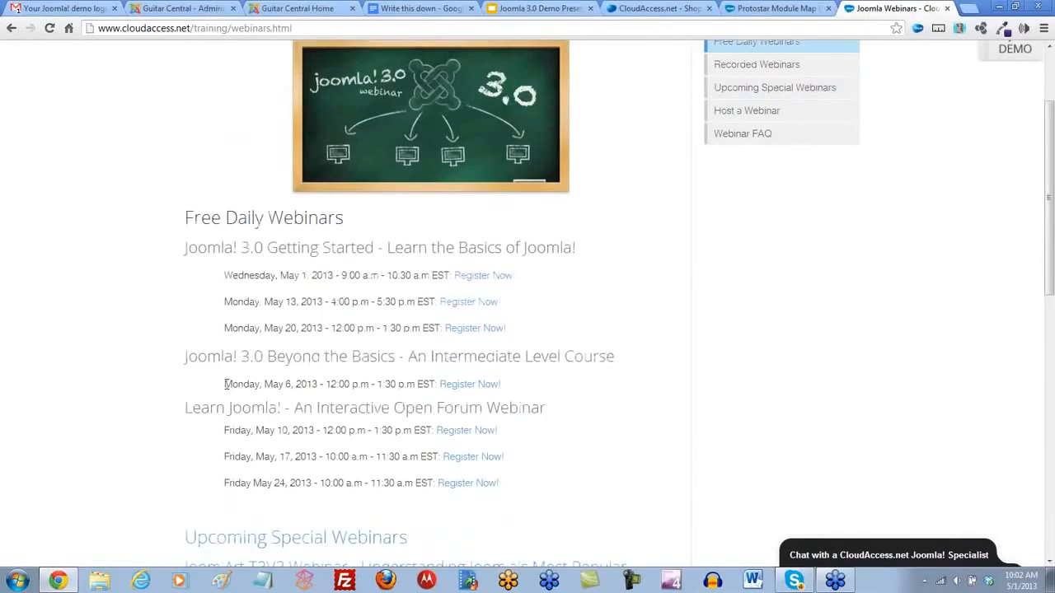
pyautogui.moveTo(235, 384); pyautogui.dragTo(509, 390)
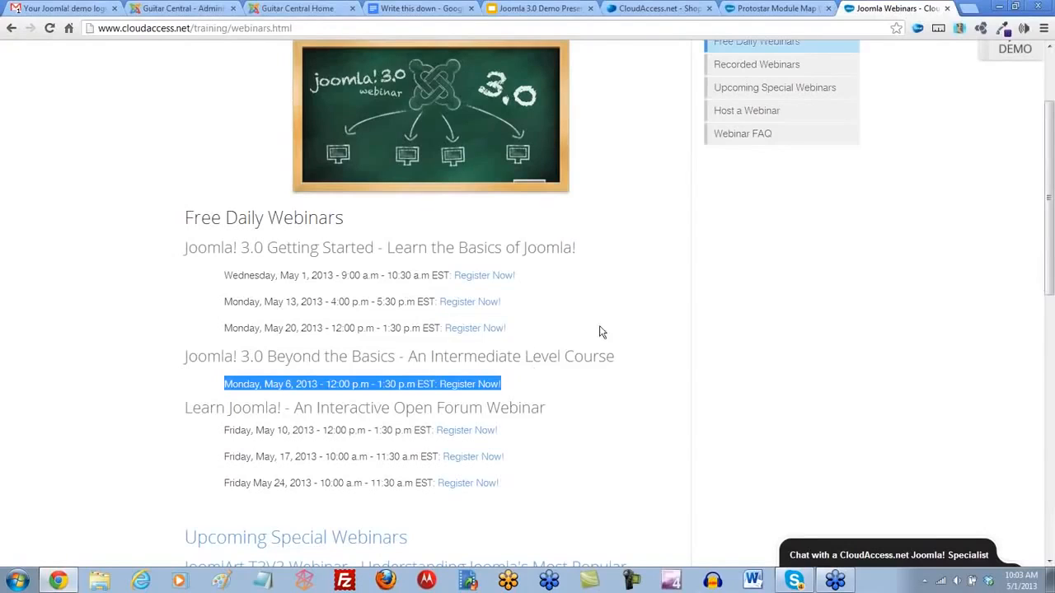
pyautogui.scroll(3, 618, 327)
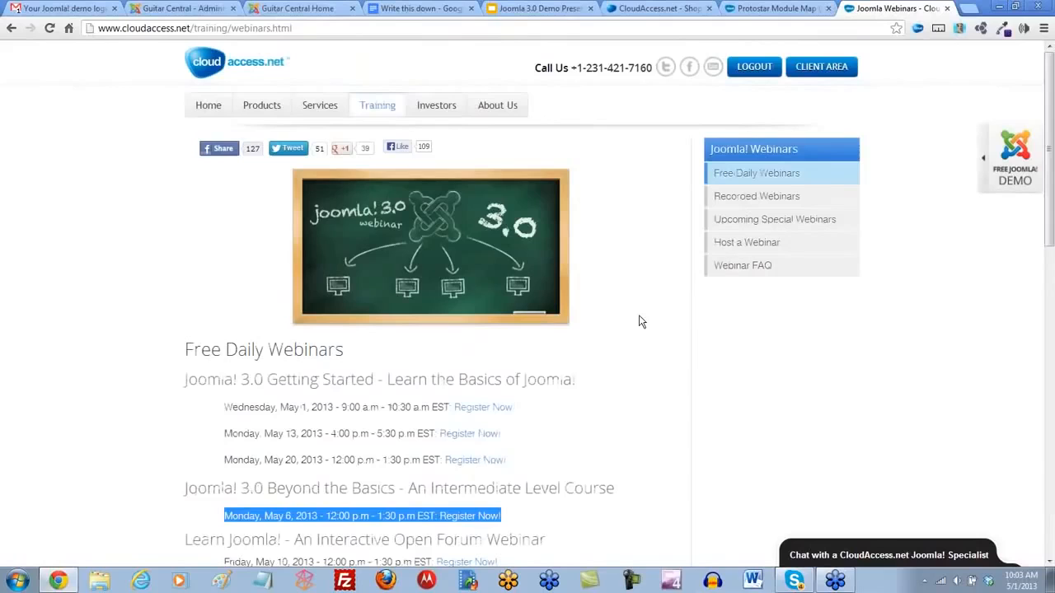
# - Open the CloudAccess.net YouTube channel, youtube.com/cloudaccess, in a new browser tab
pyautogui.click(969, 9)
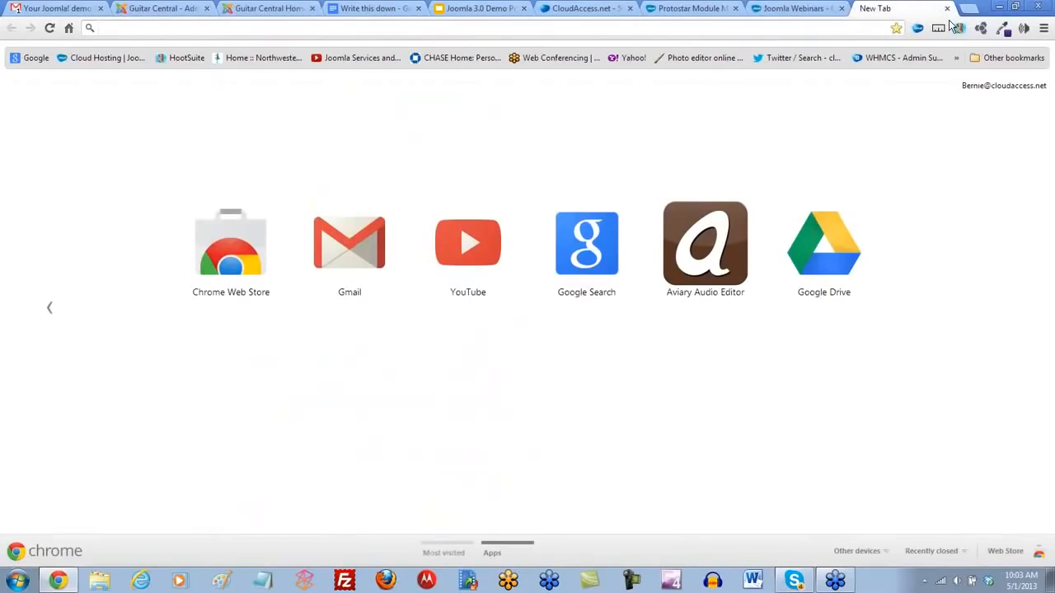
pyautogui.write('youtube.com/cloudaccess')
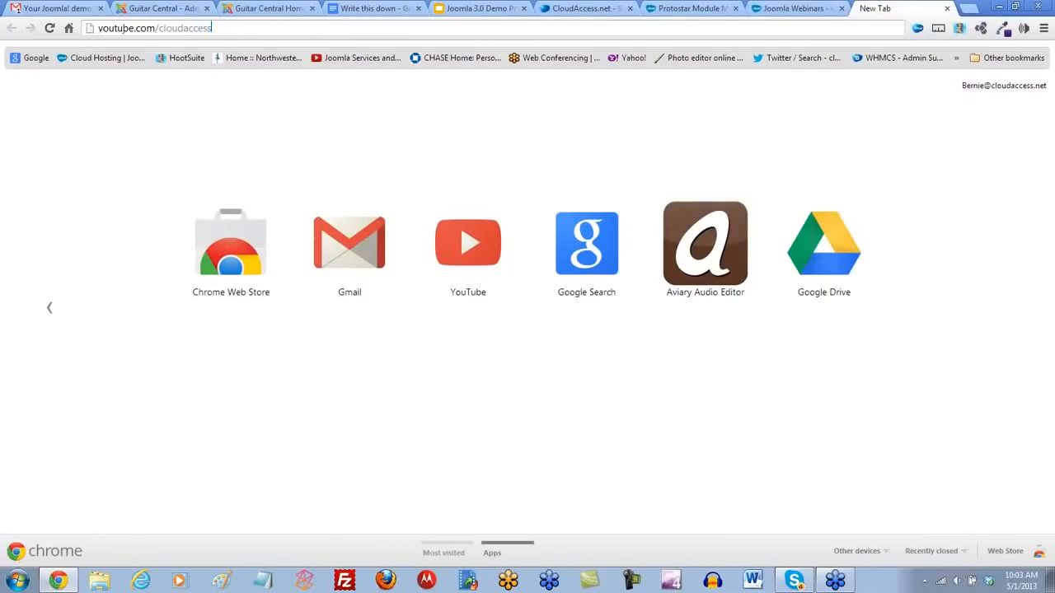
pyautogui.press('Return')
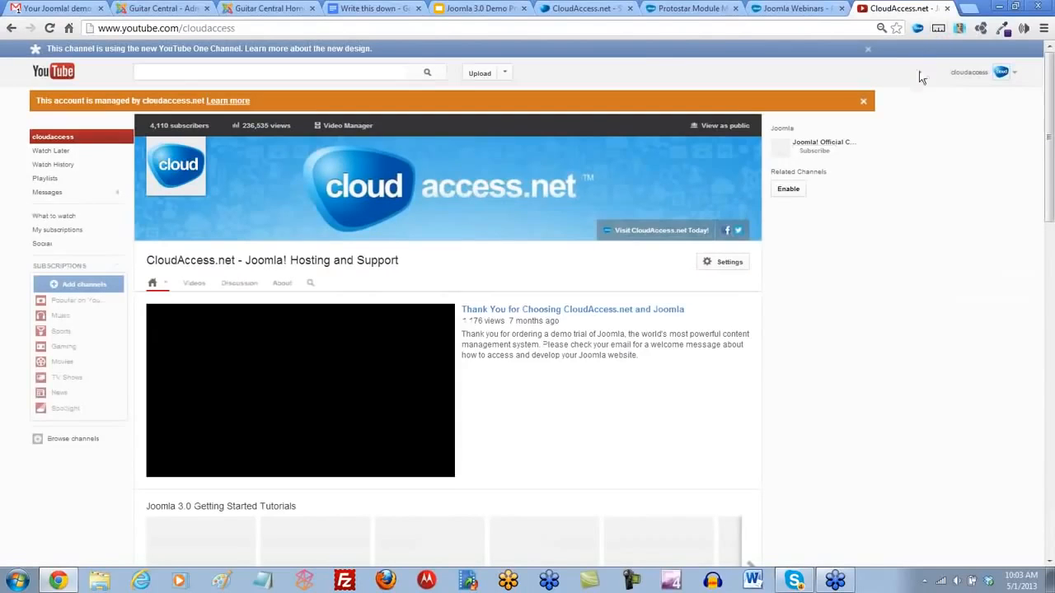
# - Look through the channel's playlists of Joomla getting started tutorials, open forum tutorials, special webinars and recent uploads
pyautogui.scroll(-3, 845, 366)
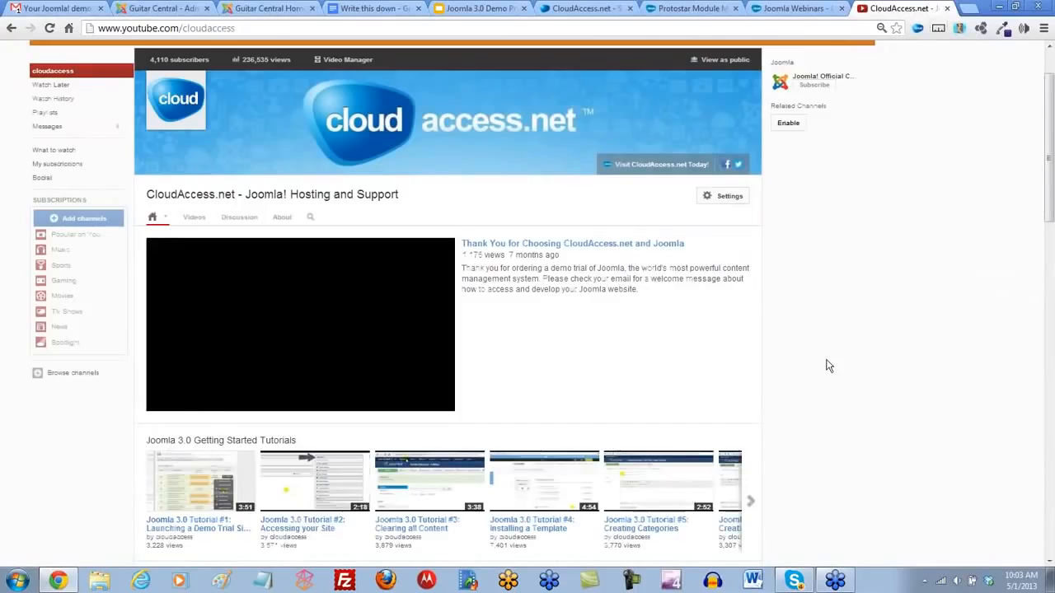
pyautogui.scroll(-3, 829, 366)
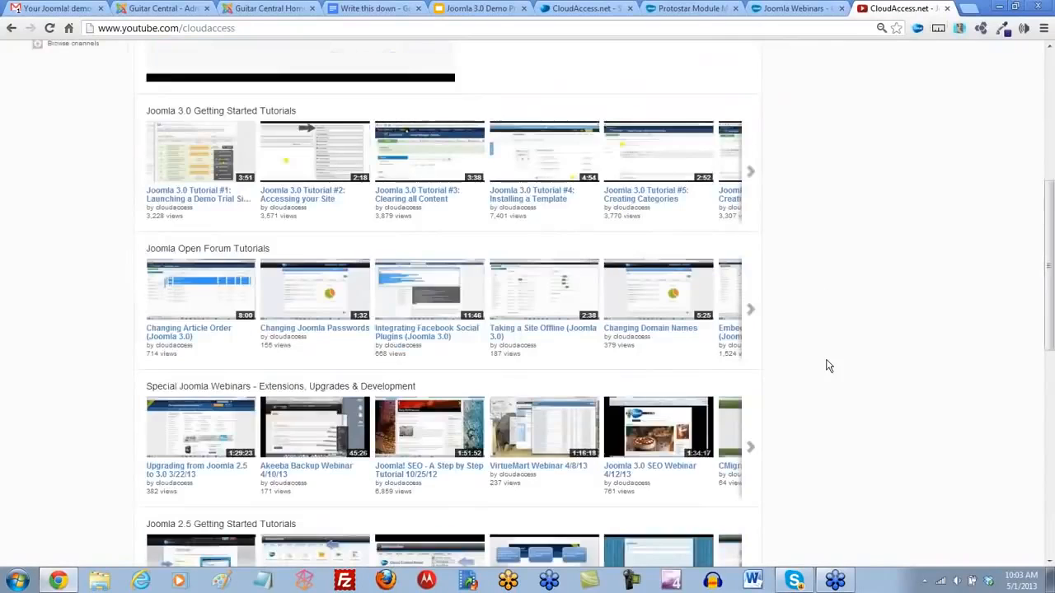
pyautogui.scroll(-3, 828, 366)
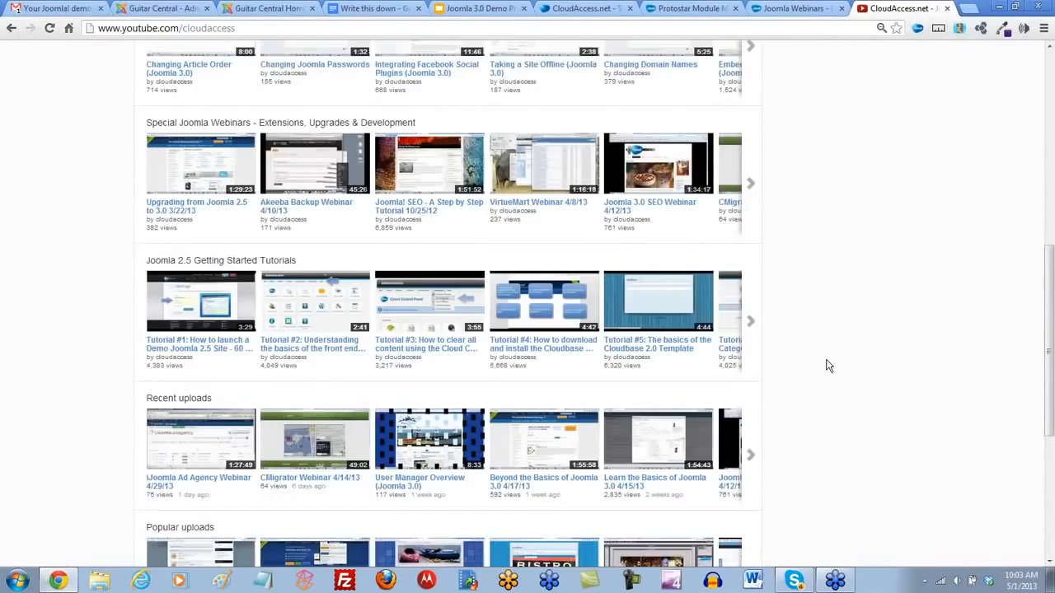
pyautogui.scroll(5, 829, 365)
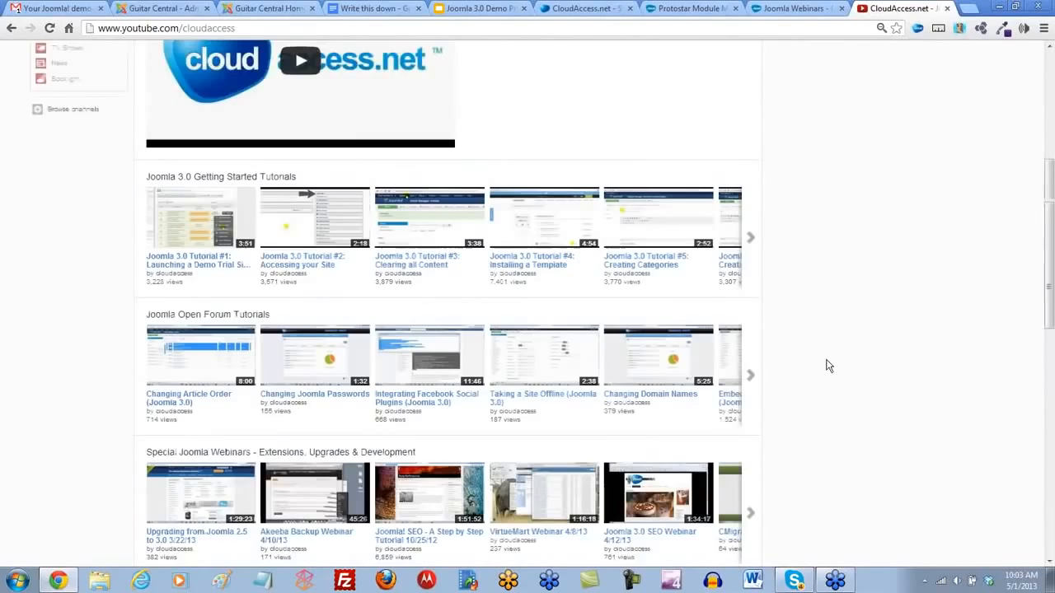
pyautogui.scroll(-2, 828, 366)
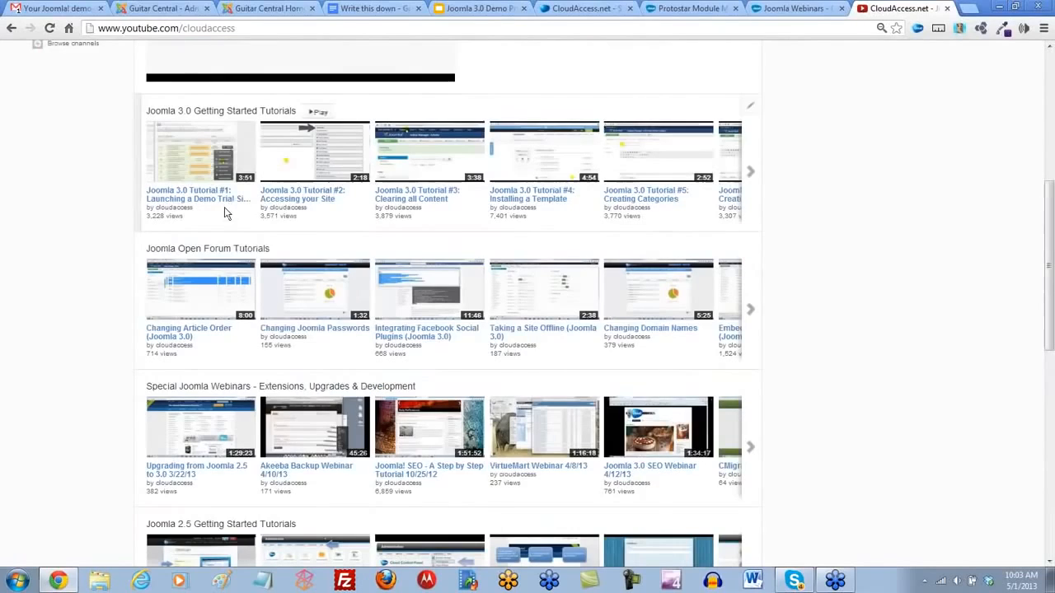
pyautogui.scroll(-2, 221, 219)
pyautogui.scroll(-3, 221, 220)
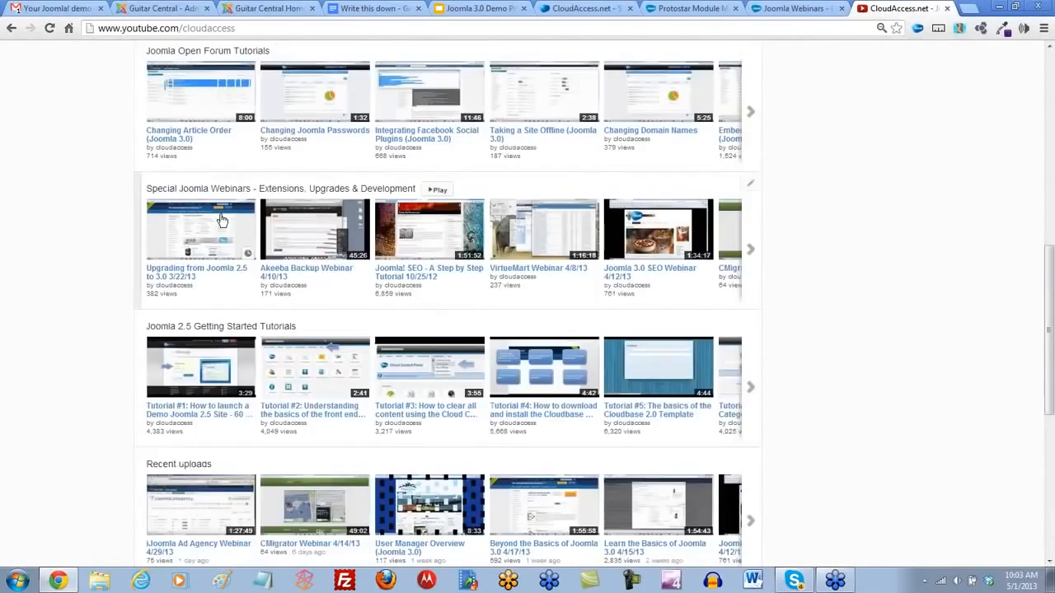
# - Open the CloudAccess.net channel's full list of playlists and look through it, including Joomla 3.0 Webinars
pyautogui.scroll(-3, 221, 219)
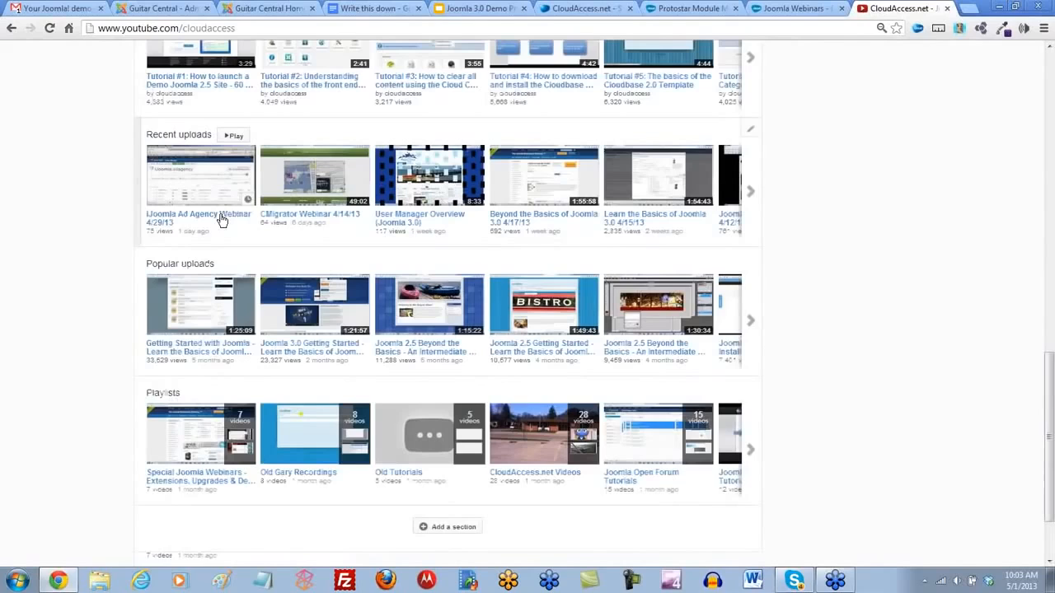
pyautogui.click(169, 396)
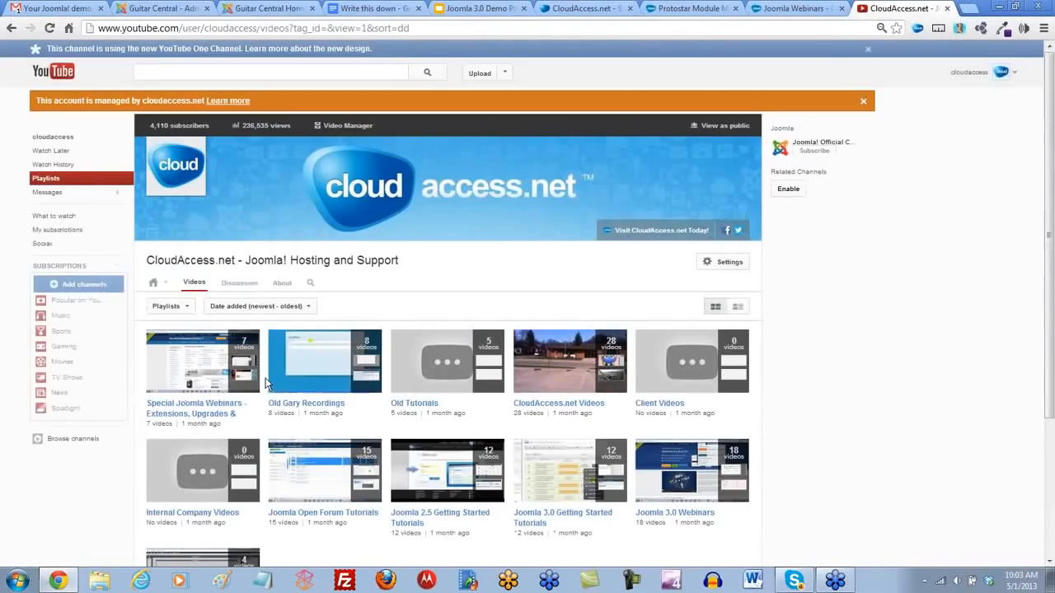
pyautogui.scroll(-3, 280, 403)
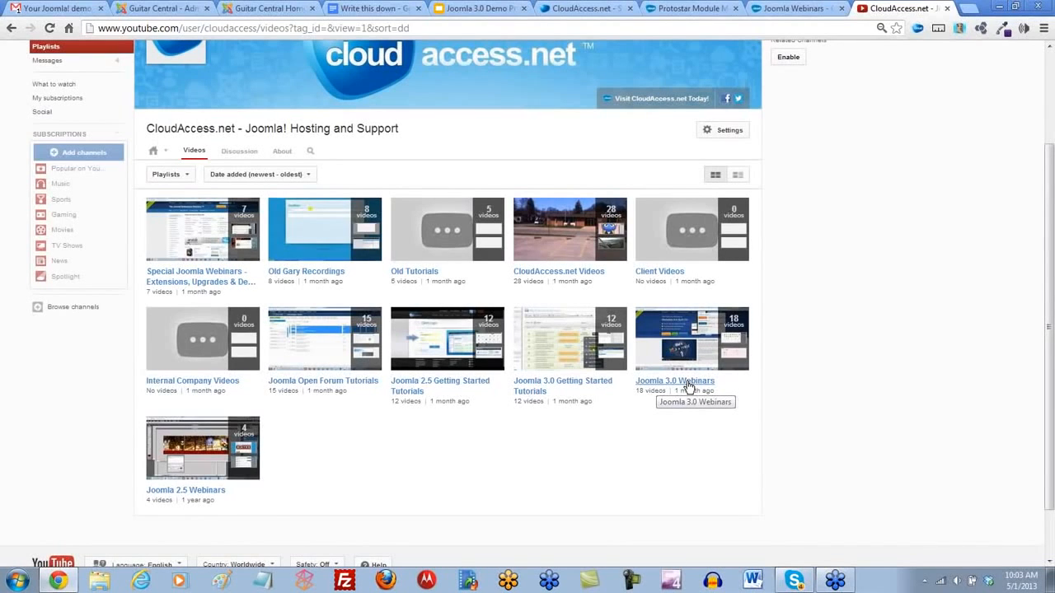
pyautogui.scroll(3, 683, 373)
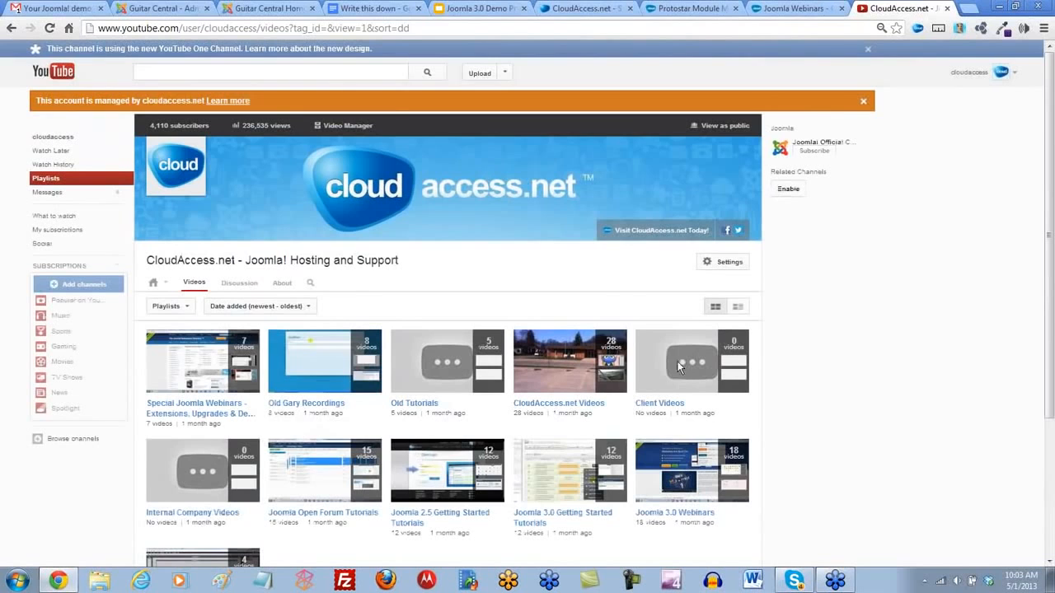
# - Return to the Guitar Central front-end home page and dismiss the TOSHIBA Service Station notification and the Notification Area Icons window
pyautogui.click(152, 9)
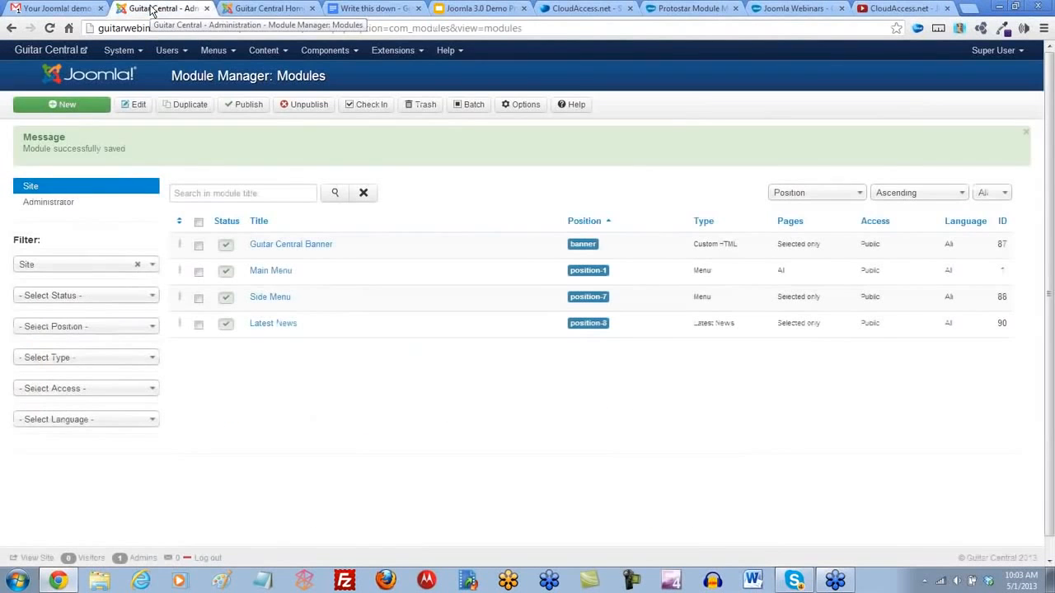
pyautogui.click(268, 8)
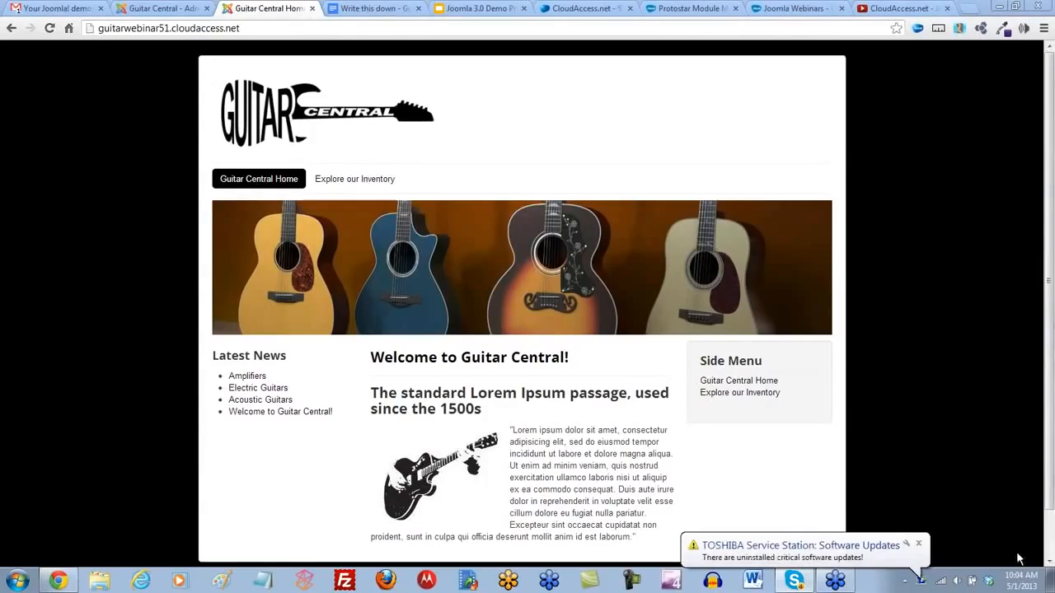
pyautogui.click(918, 545)
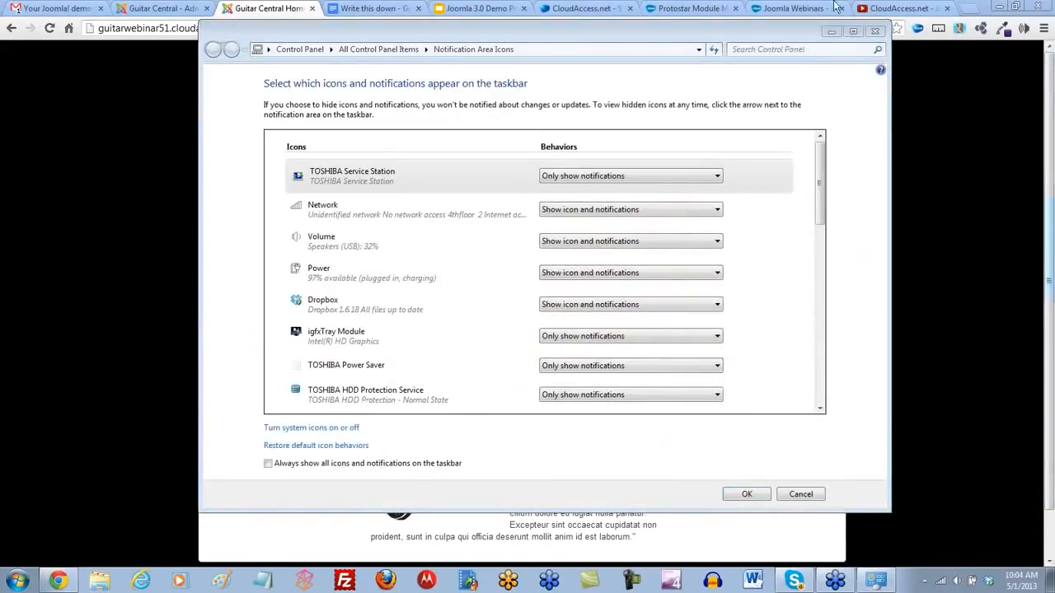
pyautogui.click(875, 32)
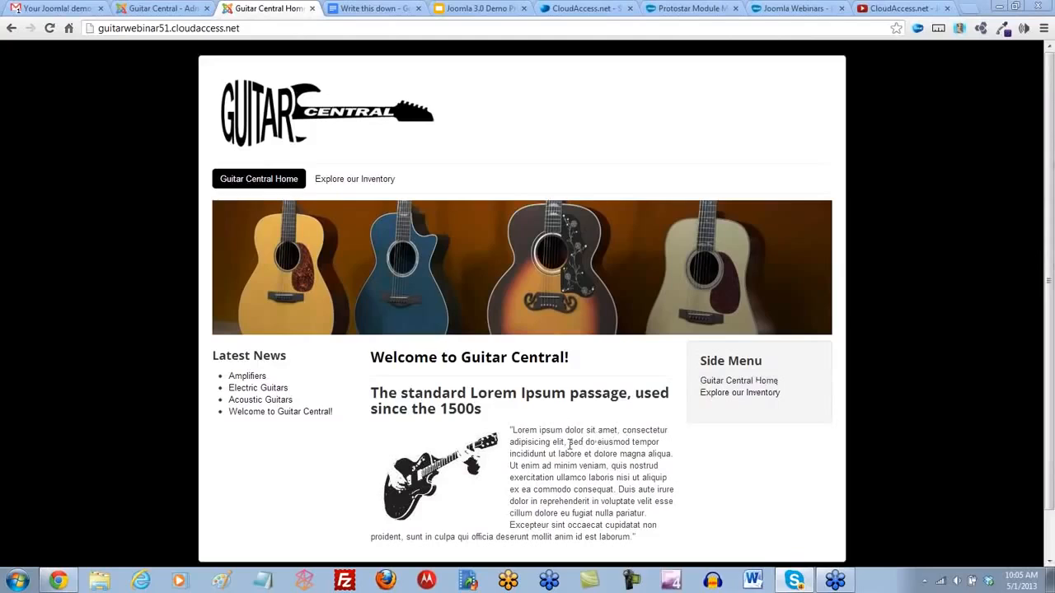
# - Highlight the Lorem Ipsum paragraph in the Welcome to Guitar Central! article, clear the highlight and view the rest of the page
pyautogui.moveTo(510, 430); pyautogui.dragTo(678, 546)
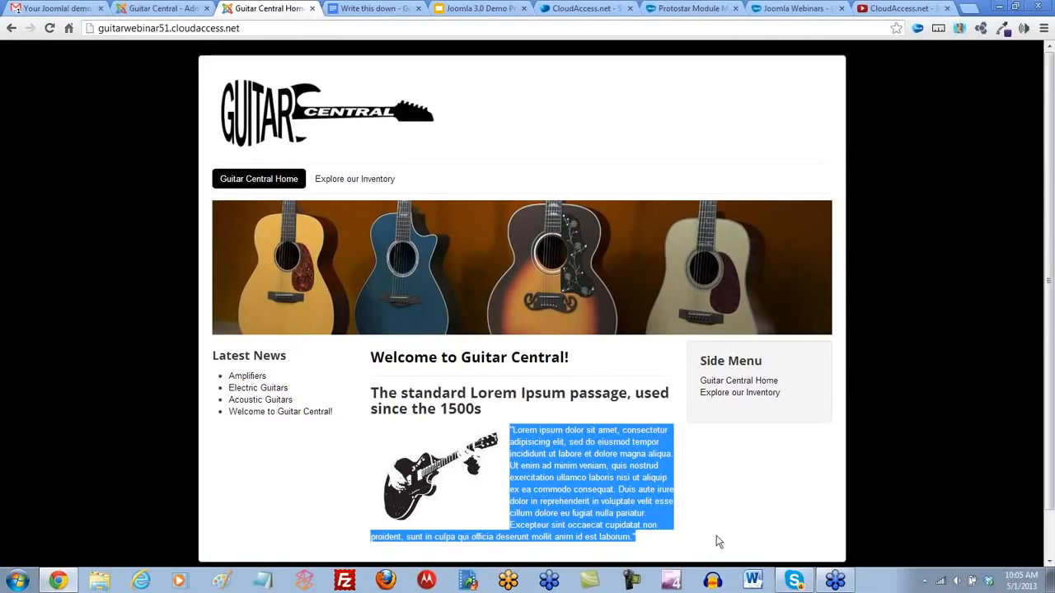
pyautogui.click(717, 541)
pyautogui.scroll(-1, 736, 542)
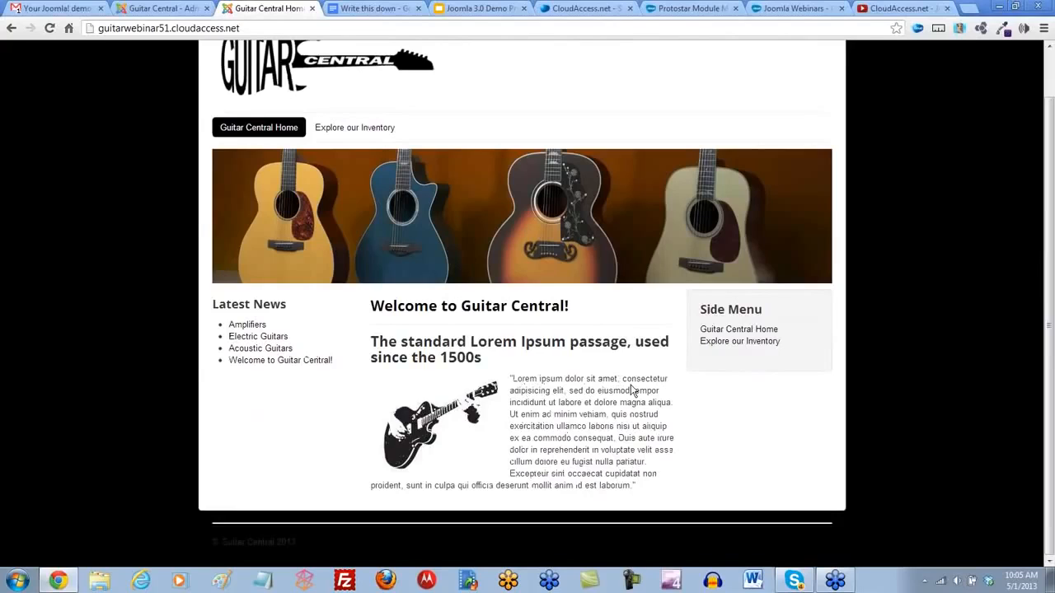
pyautogui.scroll(1, 717, 437)
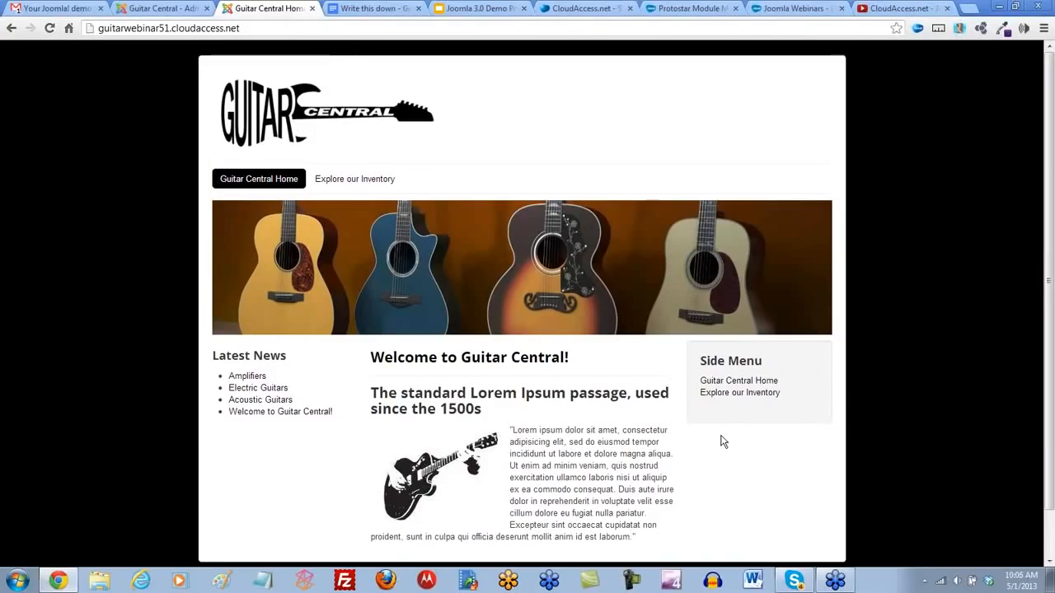
# - Open the Joomla! Extensions Directory, extensions.joomla.org, in a new browser tab
pyautogui.click(970, 9)
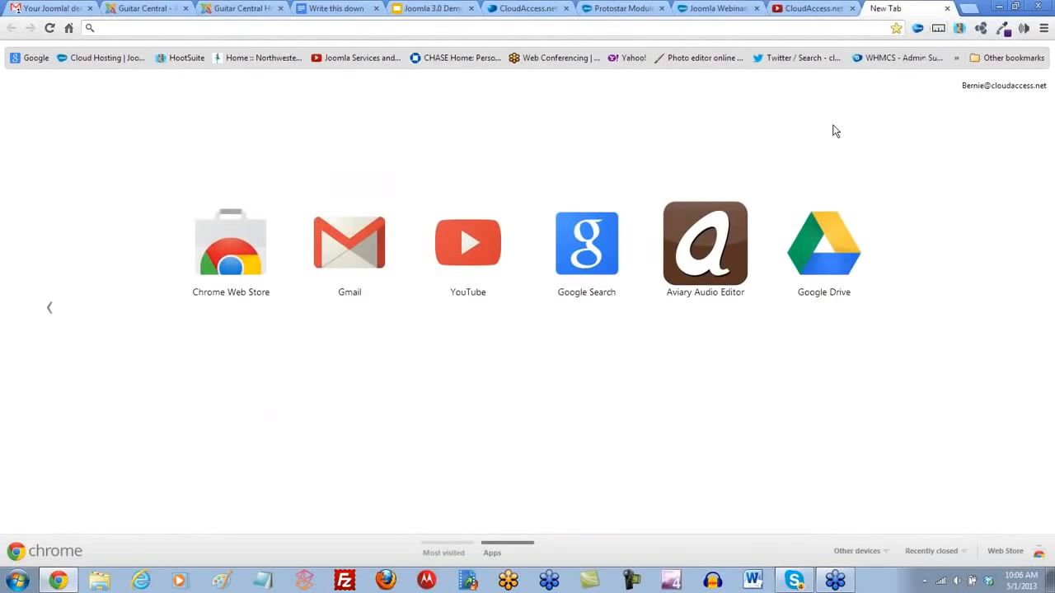
pyautogui.write('extens')
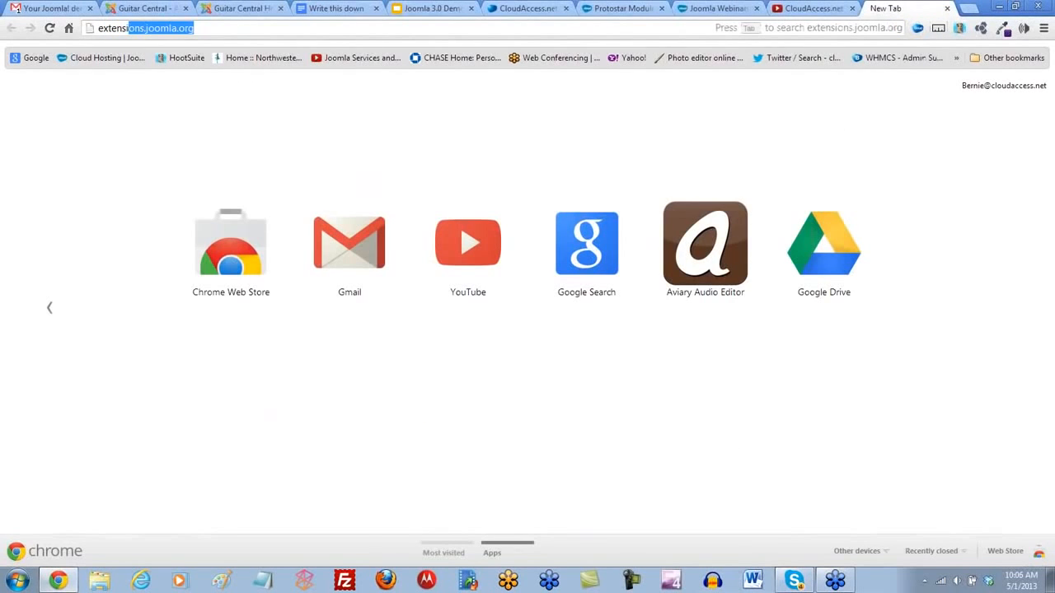
pyautogui.write('ions.joomla.')
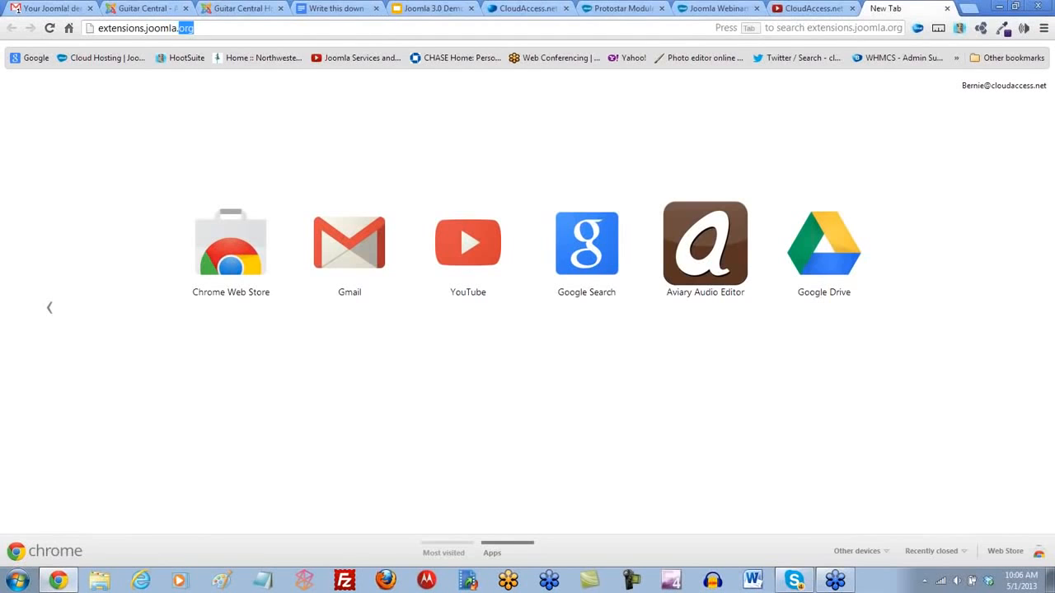
pyautogui.write('org')
pyautogui.press('Return')
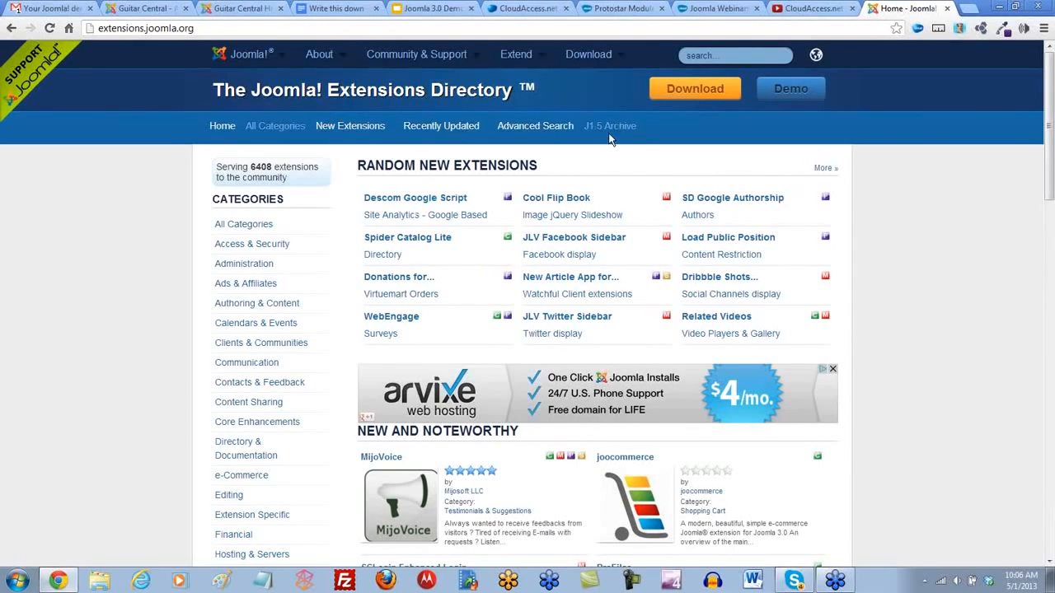
# - Look through the extension categories and open the Multi-lingual Content subcategory under Languages
pyautogui.scroll(-1, 280, 264)
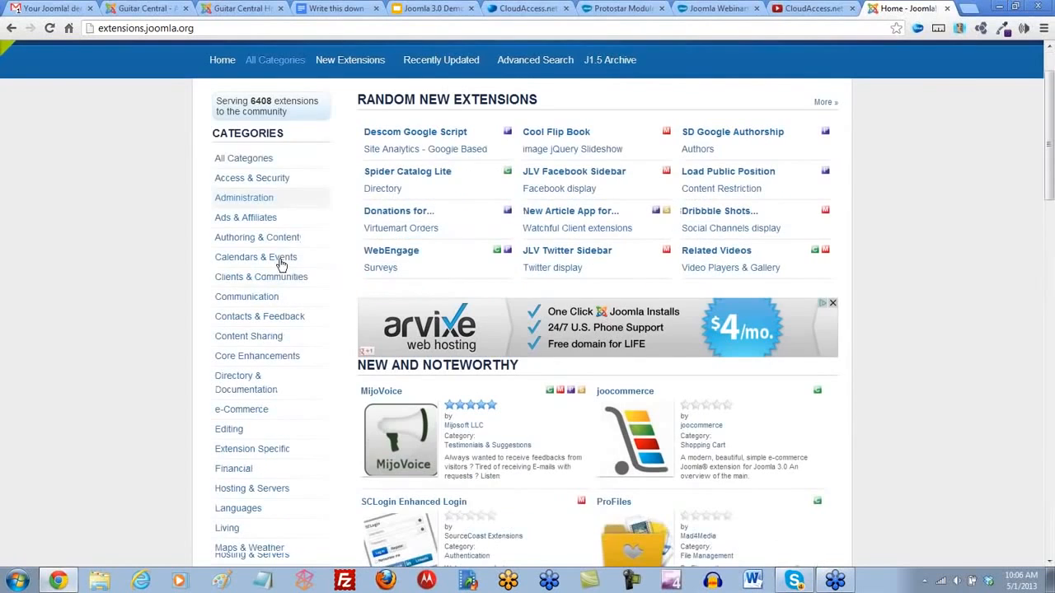
pyautogui.scroll(-4, 245, 291)
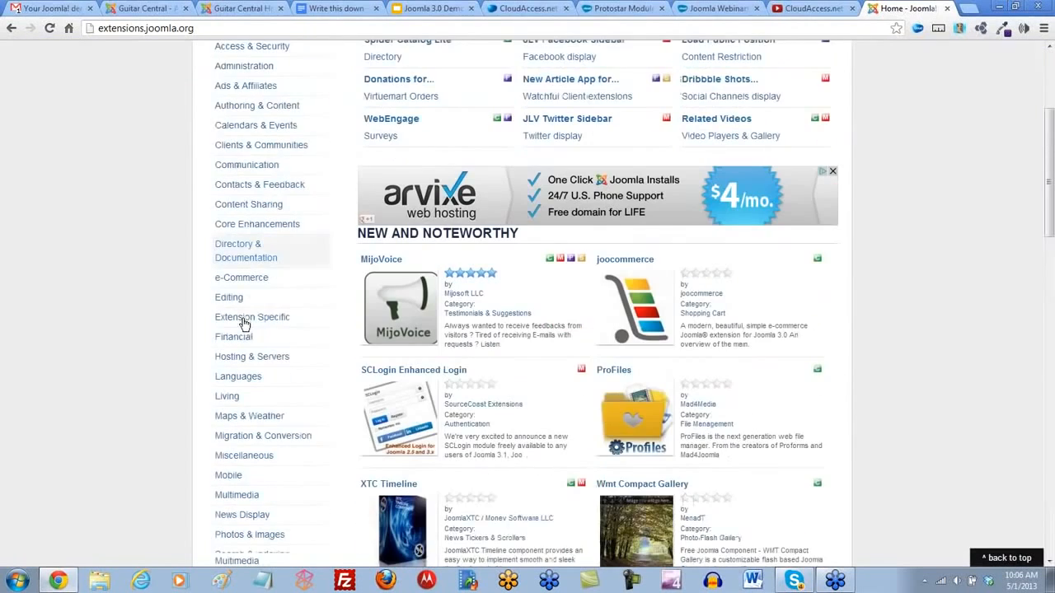
pyautogui.scroll(-2, 245, 323)
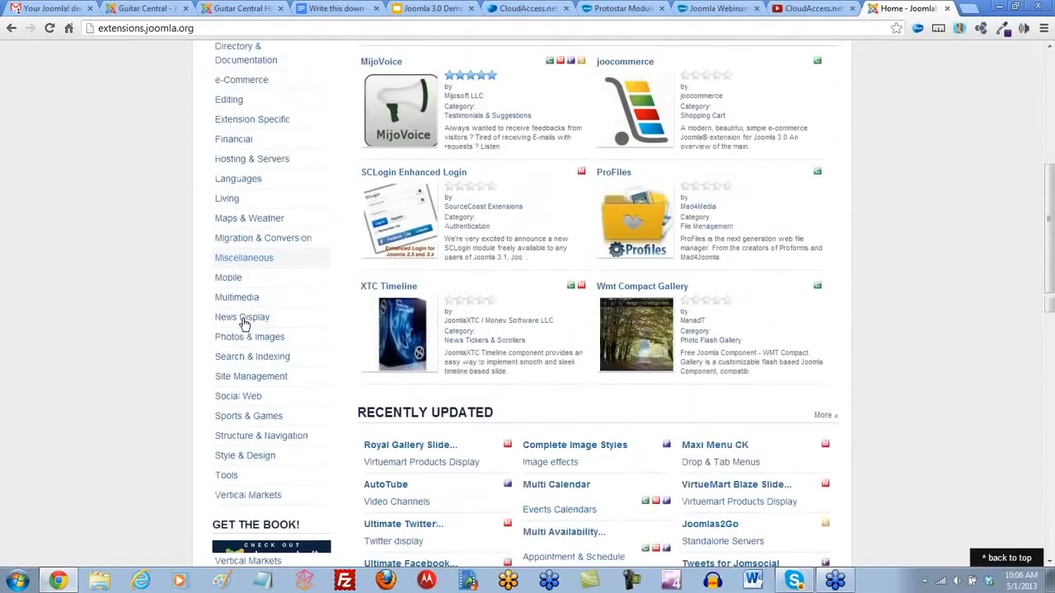
pyautogui.scroll(1, 247, 321)
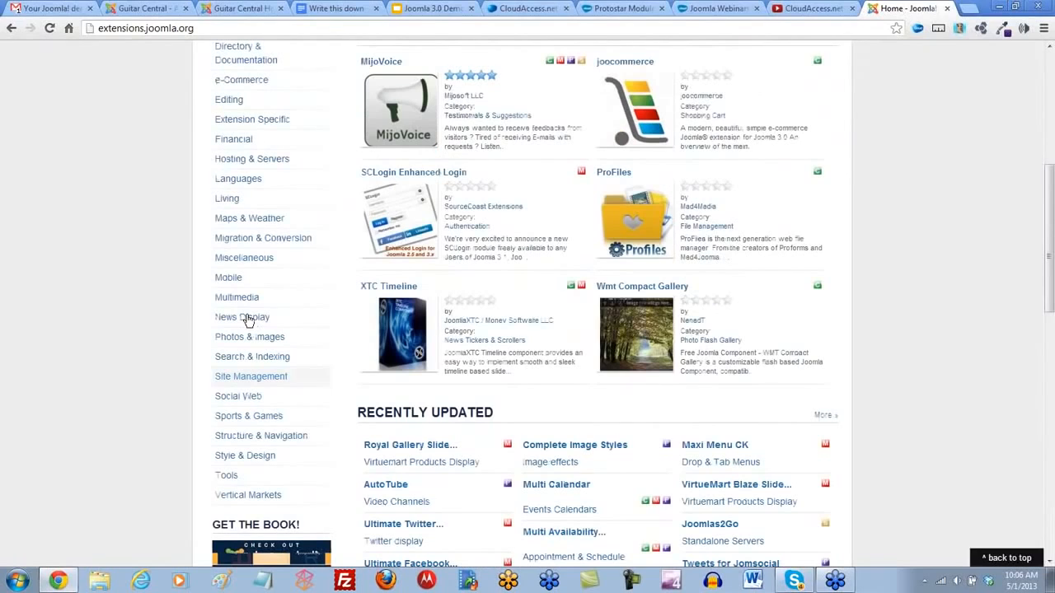
pyautogui.click(246, 184)
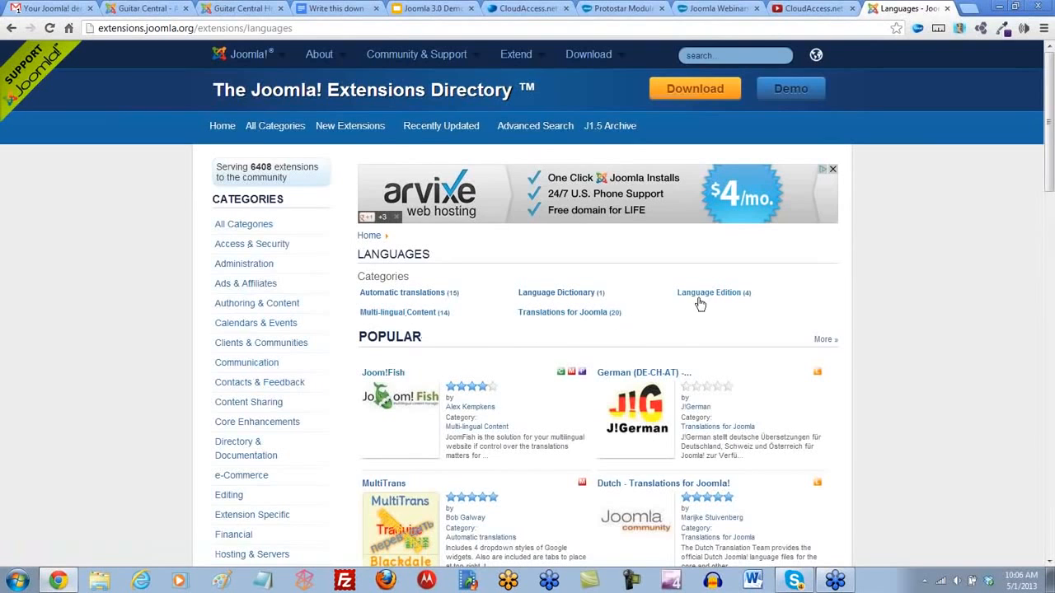
pyautogui.click(414, 315)
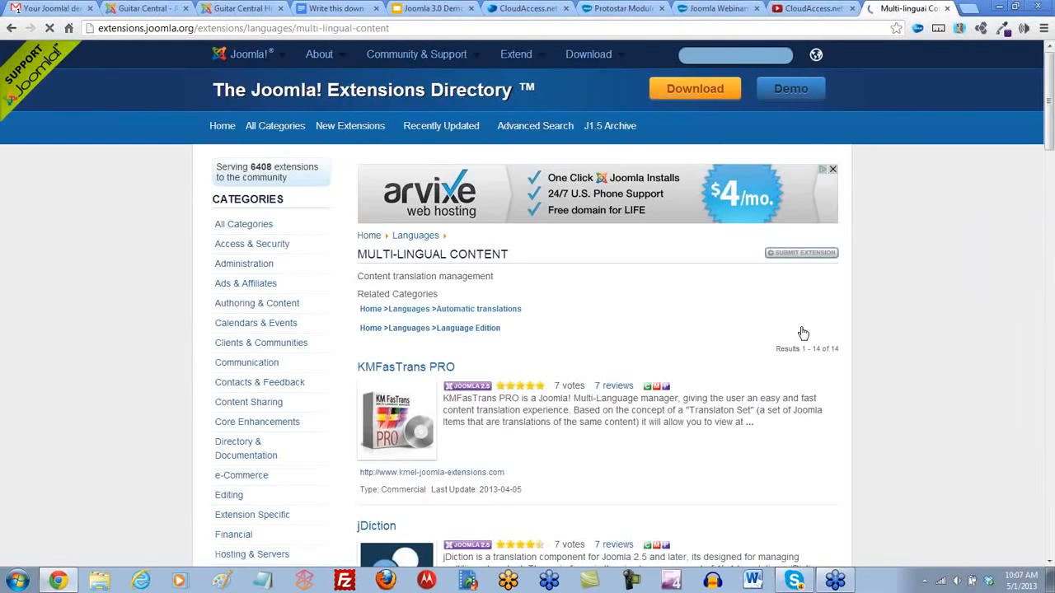
# - Examine the multi-lingual content extensions, comparing their Joomla version compatibility labels and descriptions
pyautogui.scroll(-3, 920, 375)
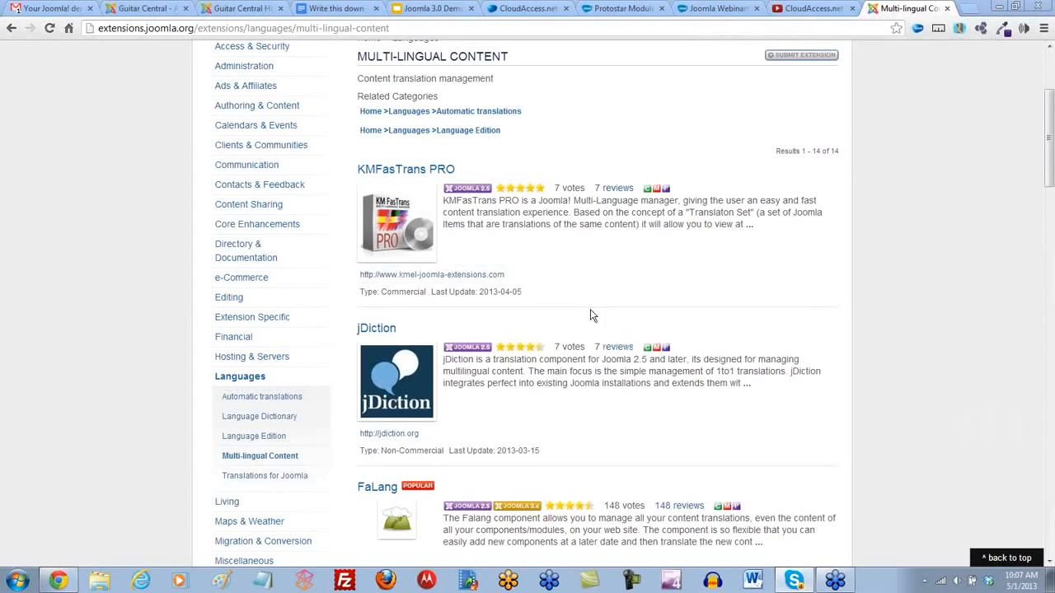
pyautogui.scroll(-5, 603, 427)
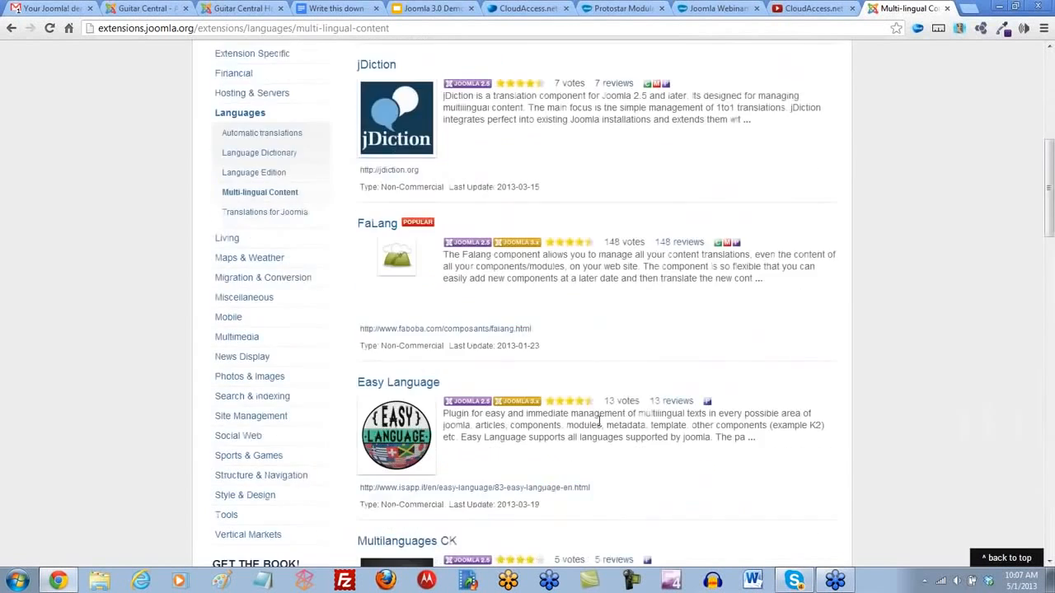
pyautogui.scroll(-3, 592, 427)
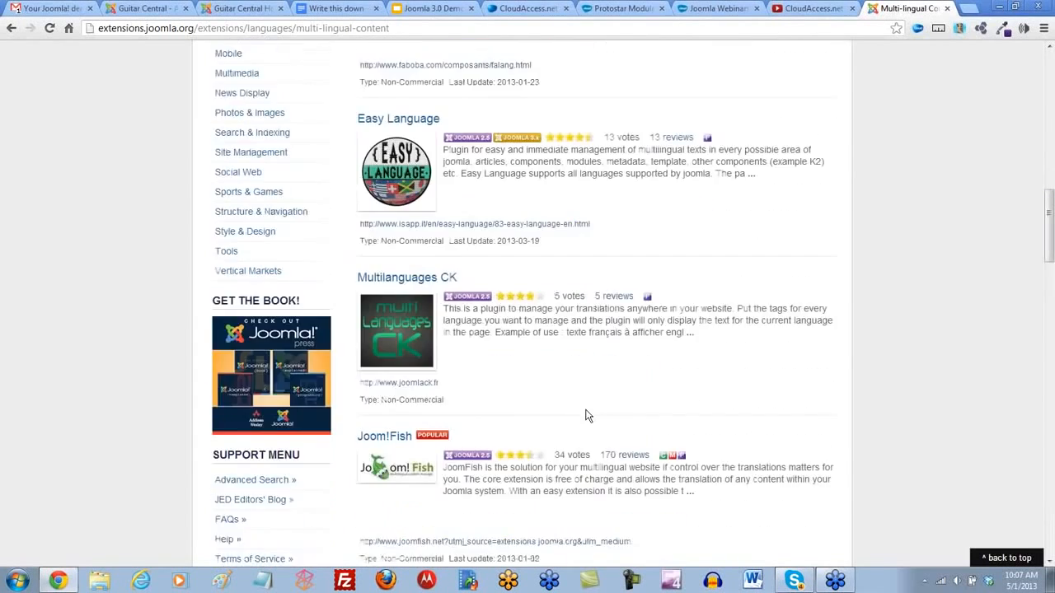
pyautogui.scroll(-4, 588, 385)
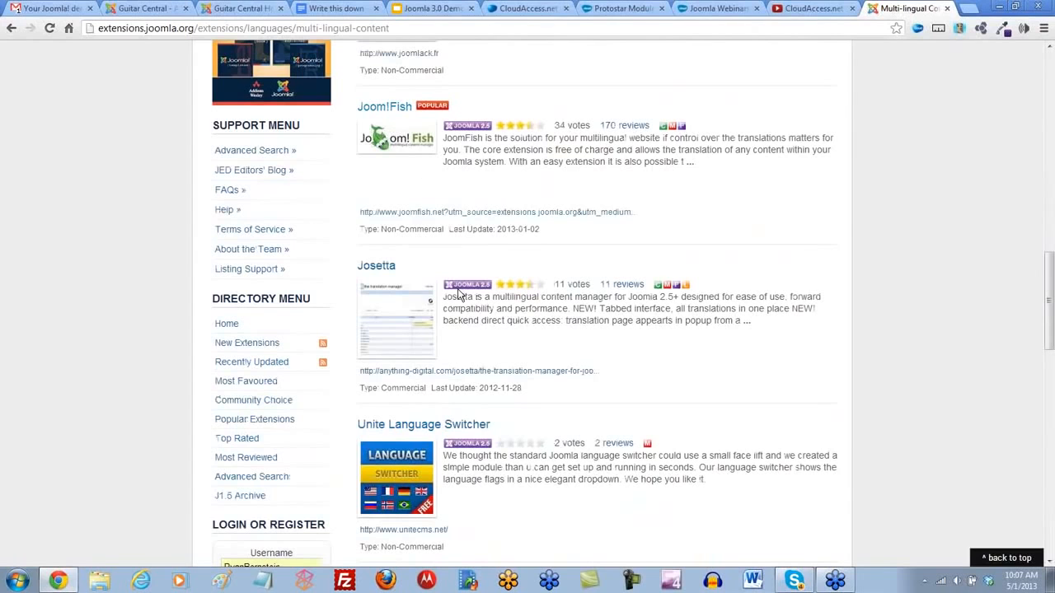
pyautogui.scroll(-4, 461, 394)
pyautogui.scroll(-2, 469, 395)
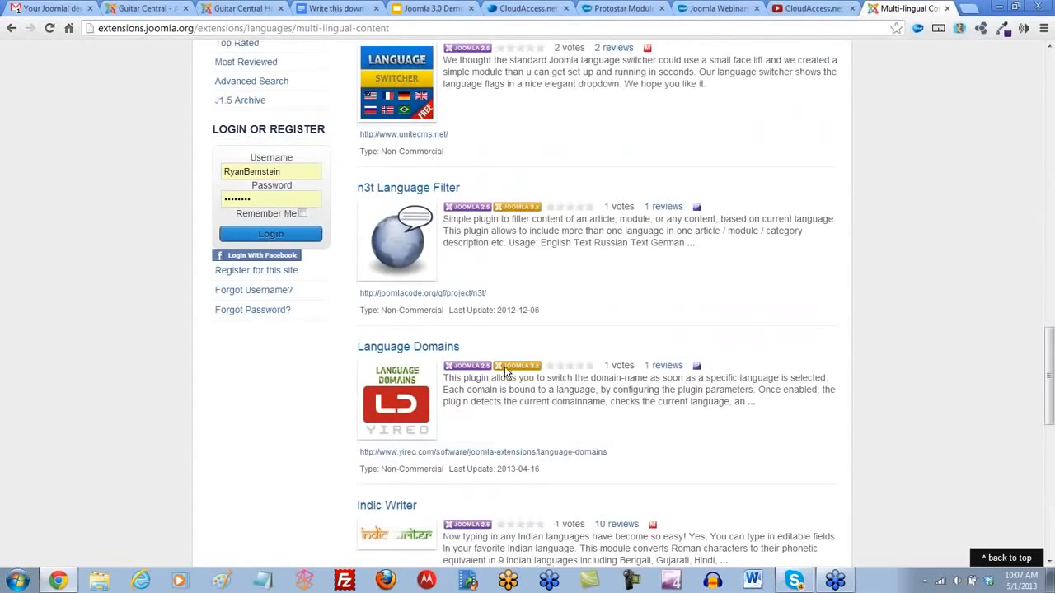
pyautogui.scroll(6, 687, 232)
pyautogui.scroll(12, 687, 232)
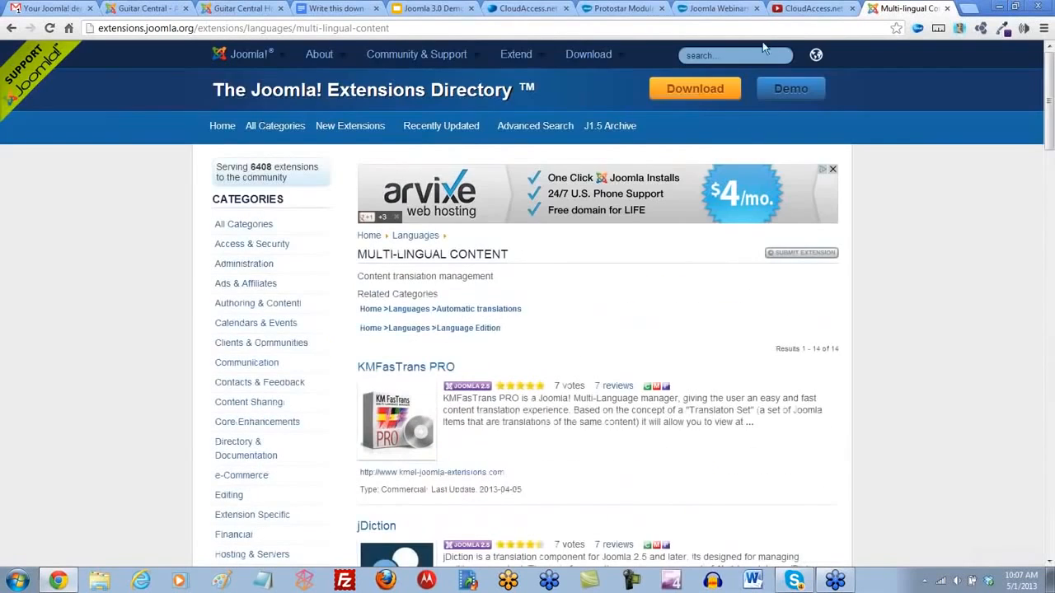
# - Search the extensions directory for multiple languages
pyautogui.click(722, 57)
pyautogui.write('m')
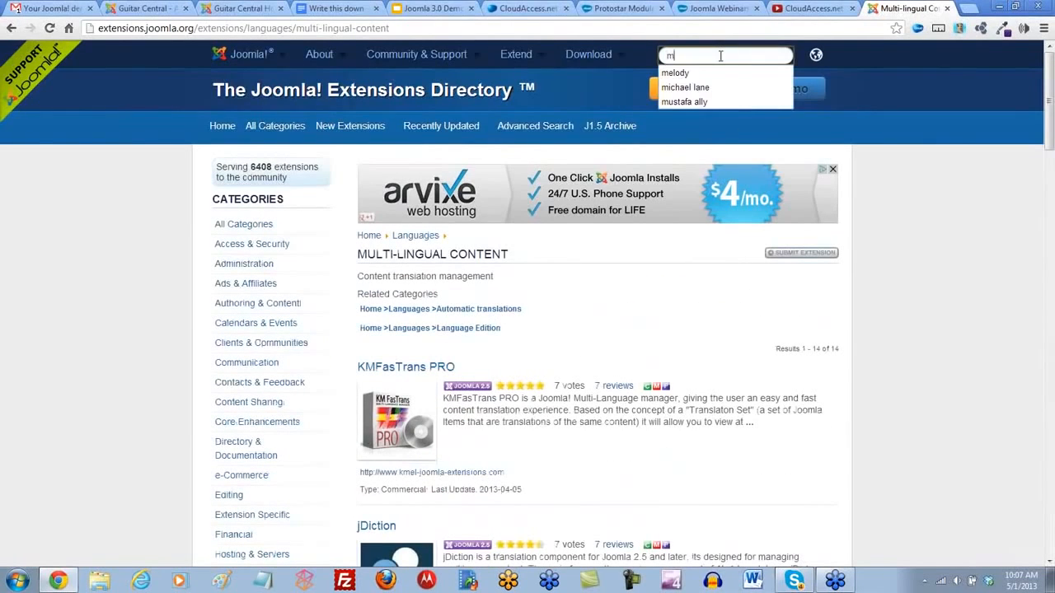
pyautogui.write('ultiple ')
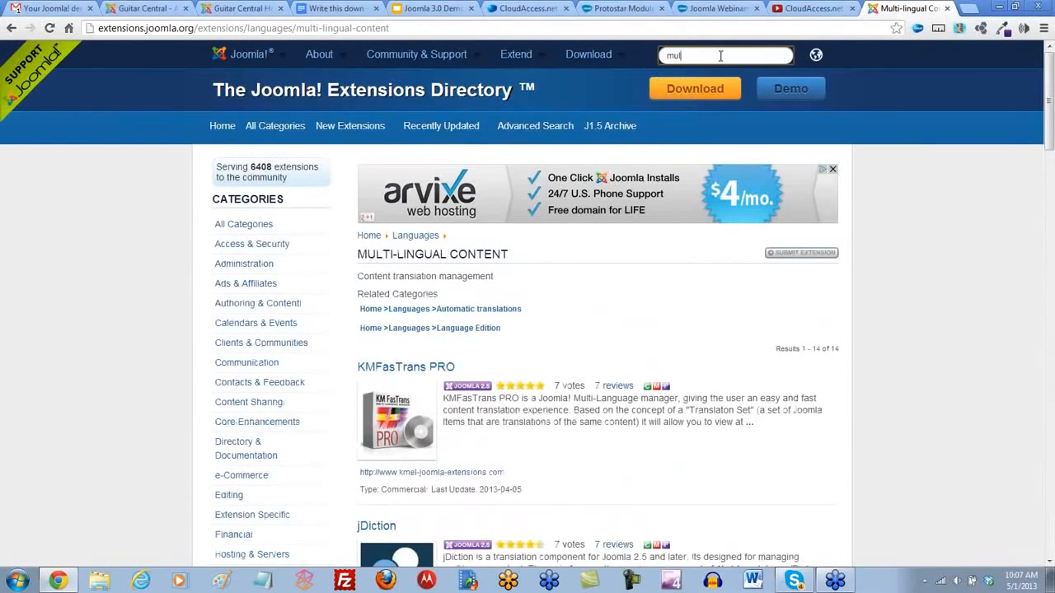
pyautogui.write('languages')
pyautogui.press('Return')
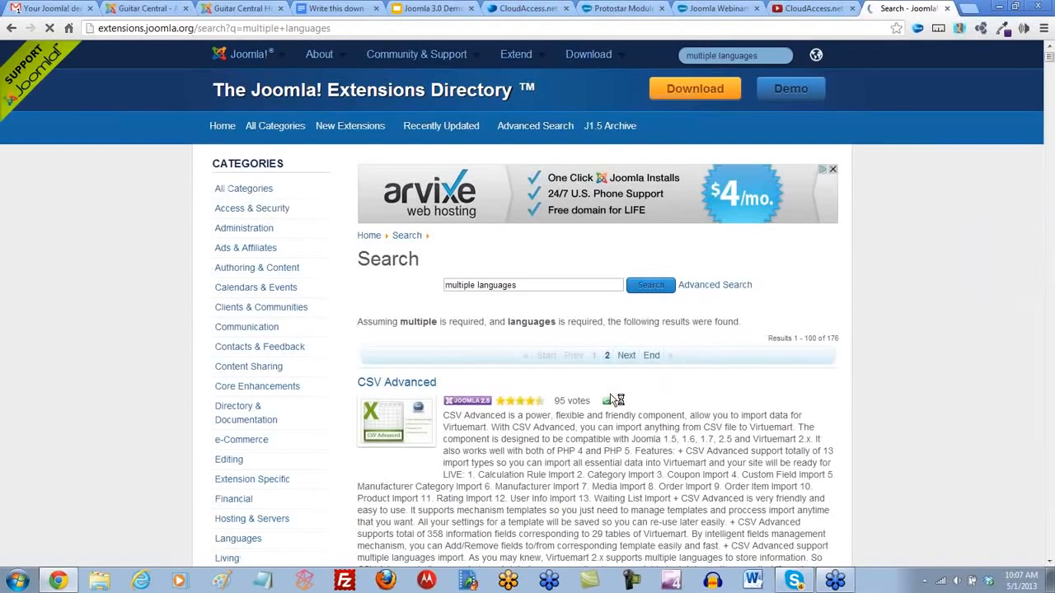
# - Open the CSV Advanced extension from the search results and examine its license type, feature list, images and user reviews
pyautogui.scroll(-3, 791, 387)
pyautogui.scroll(-2, 841, 389)
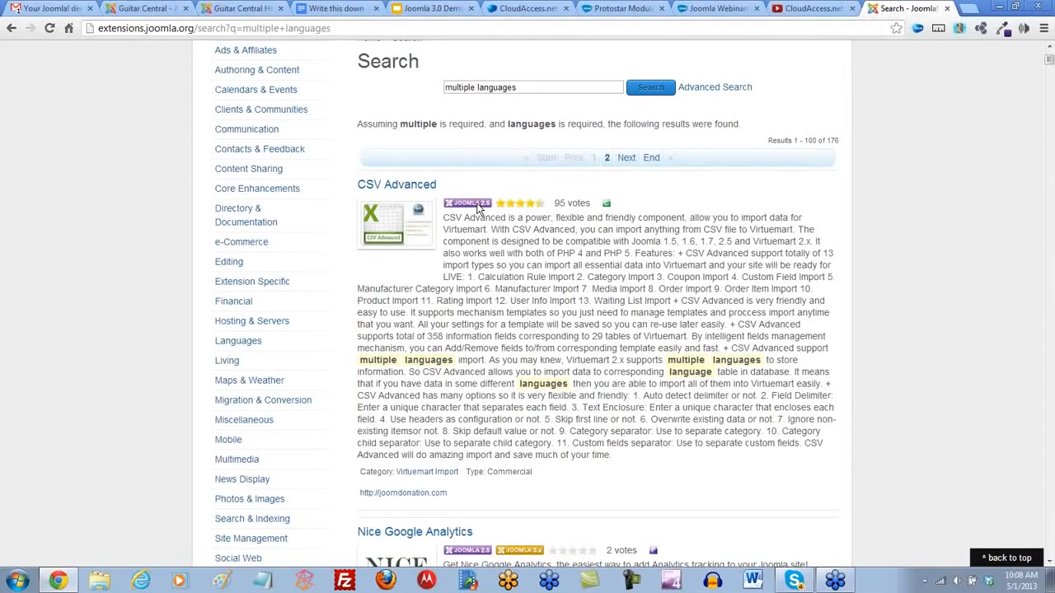
pyautogui.click(403, 187)
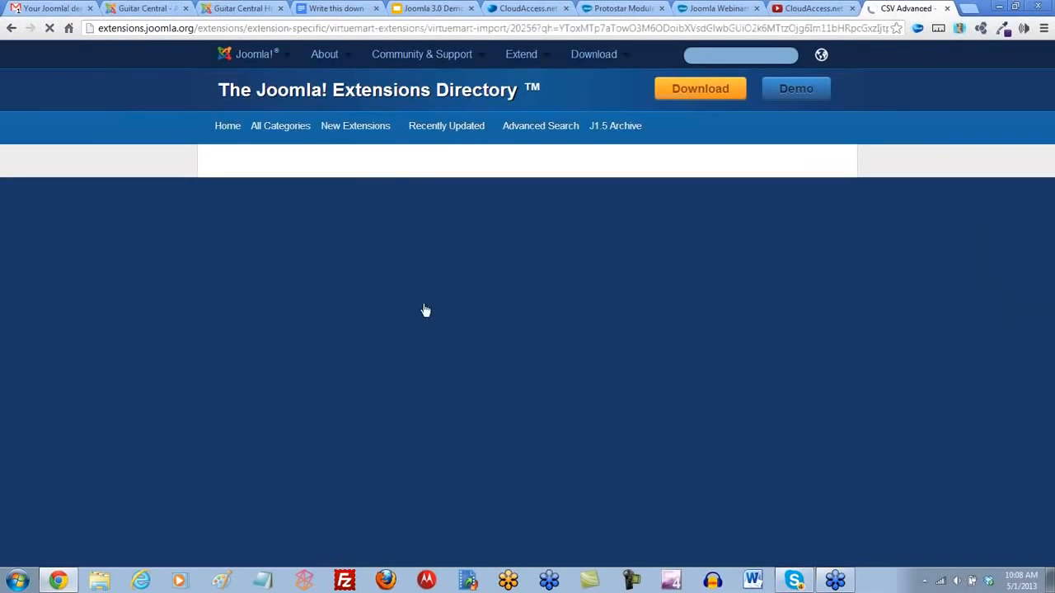
pyautogui.scroll(-3, 437, 313)
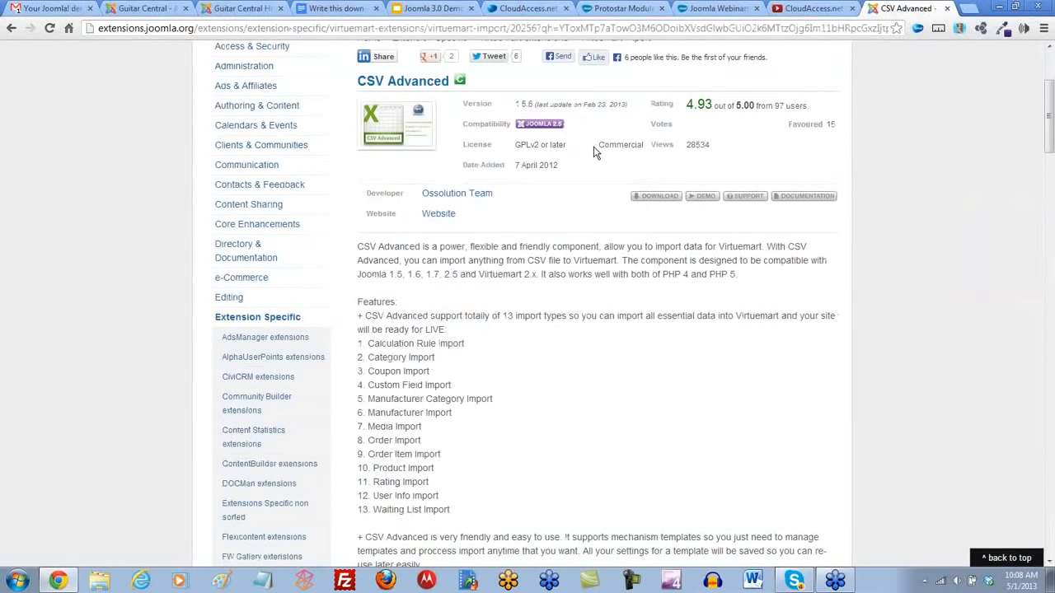
pyautogui.moveTo(596, 153); pyautogui.dragTo(648, 146)
pyautogui.click(647, 147)
pyautogui.scroll(-9, 588, 224)
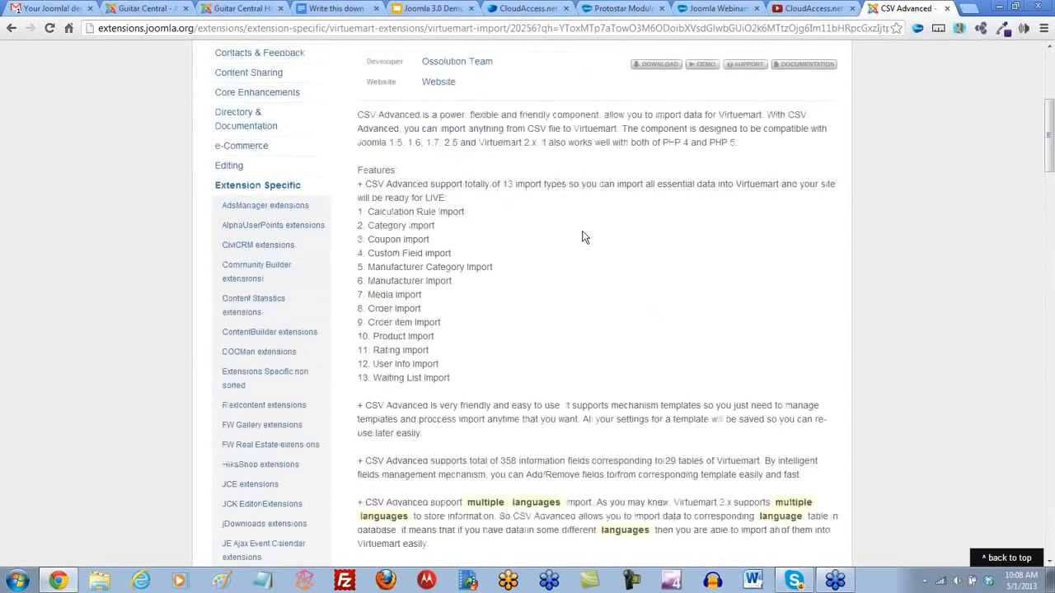
pyautogui.scroll(-6, 582, 236)
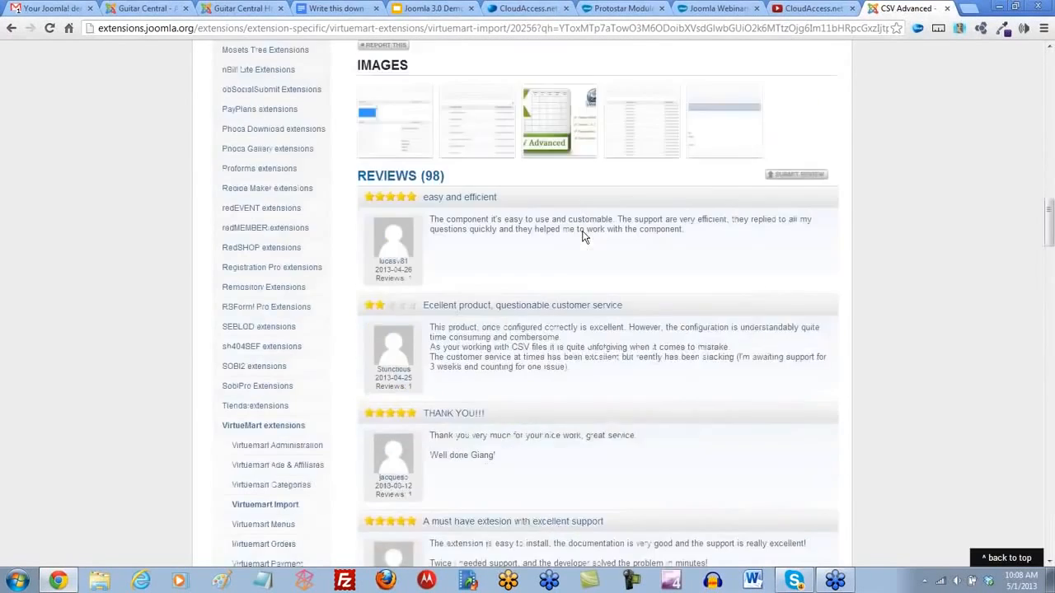
# - Read through the remaining CSV Advanced reviews and its version details, and return to the multiple languages search results
pyautogui.scroll(-10, 582, 237)
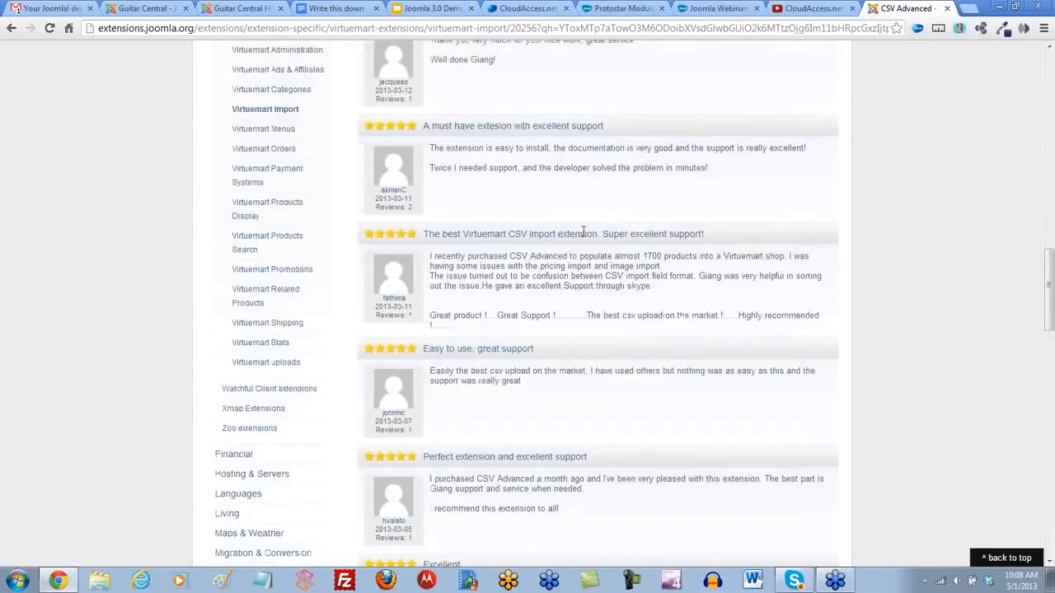
pyautogui.scroll(-10, 583, 234)
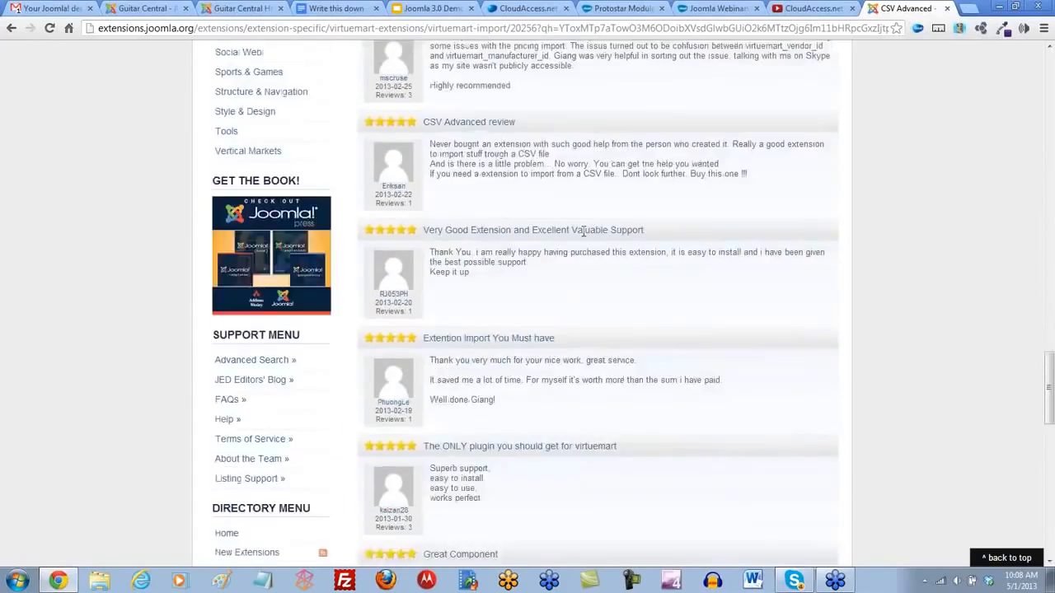
pyautogui.scroll(20, 582, 236)
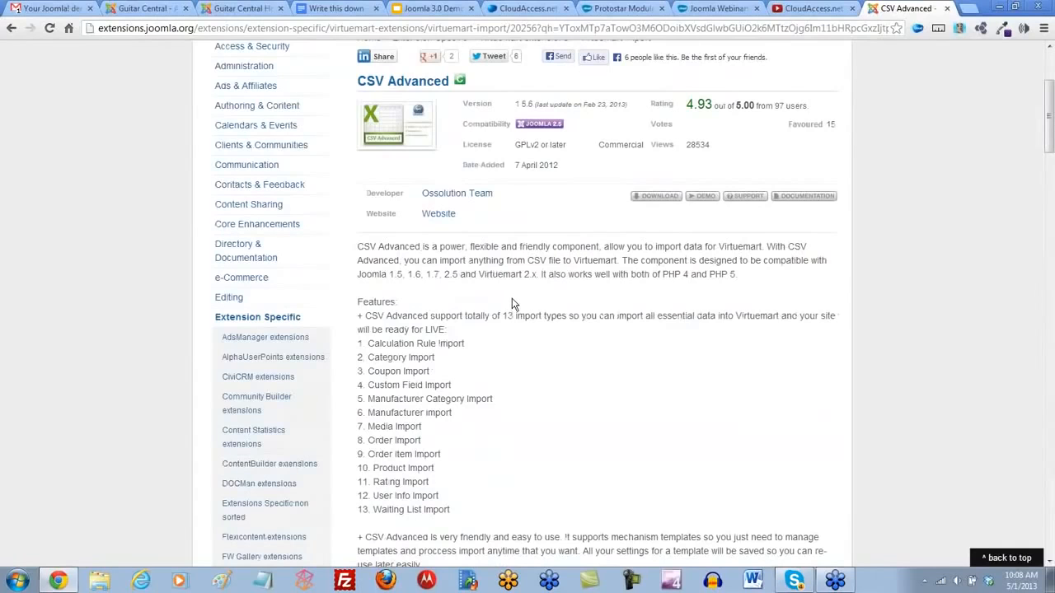
pyautogui.scroll(3, 511, 305)
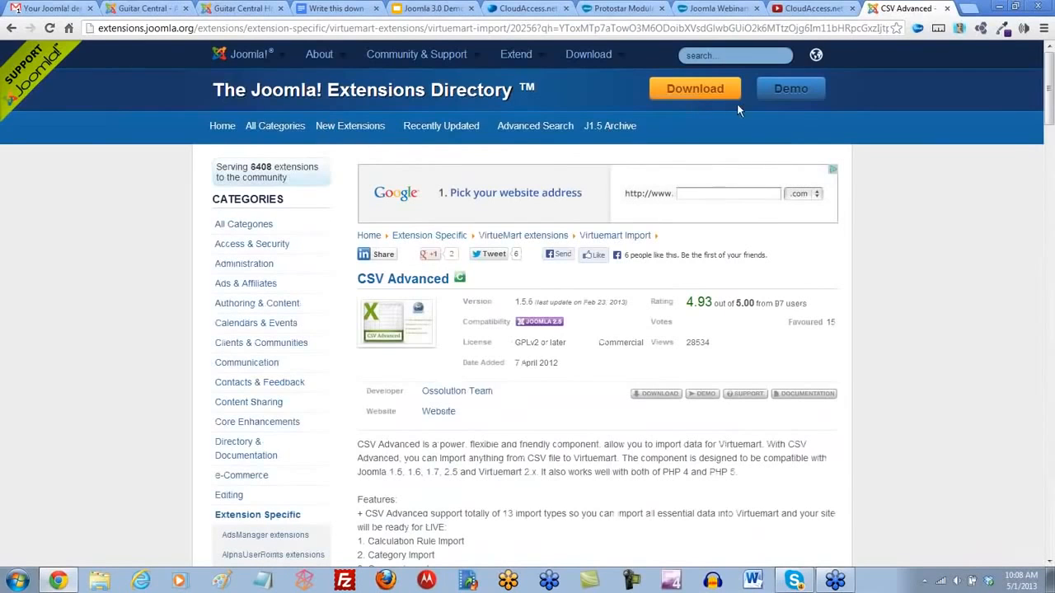
pyautogui.click(10, 28)
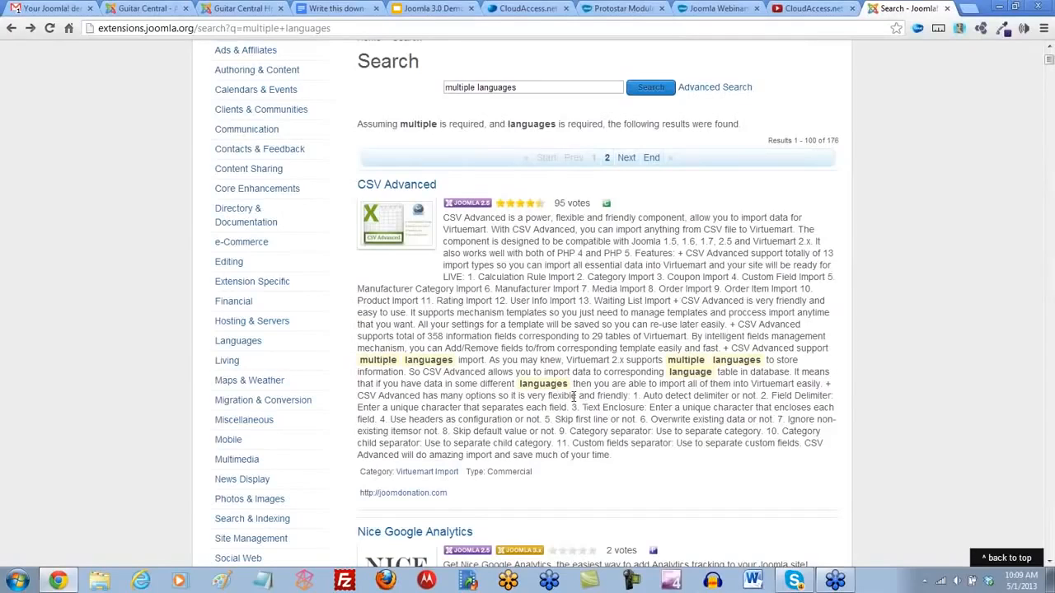
# - Install the Arabic Unitag language pack through the Language Manager of the Guitar Central administrator site
pyautogui.click(136, 10)
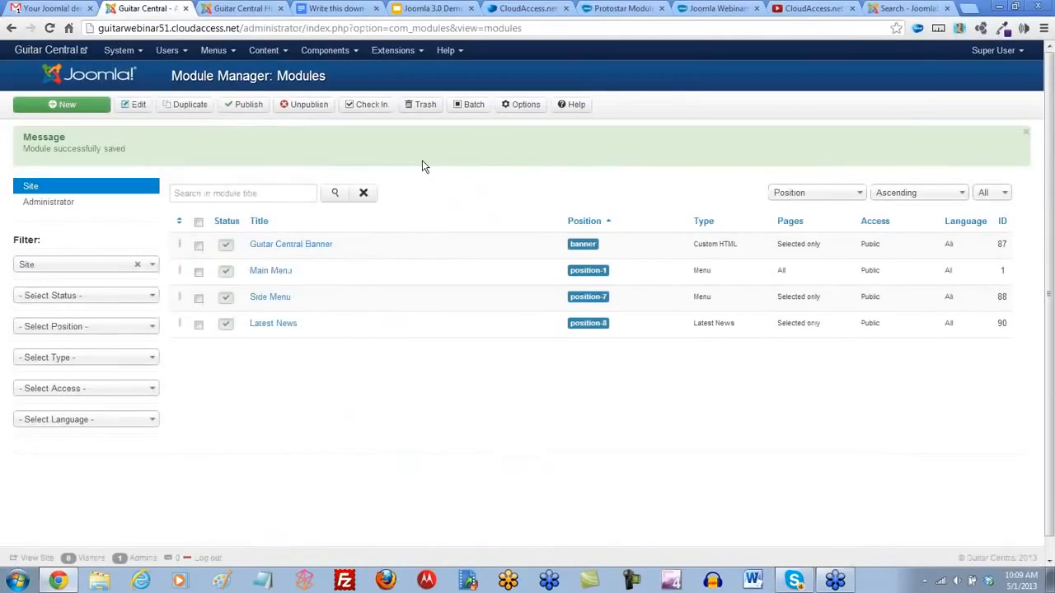
pyautogui.click(139, 53)
pyautogui.click(135, 72)
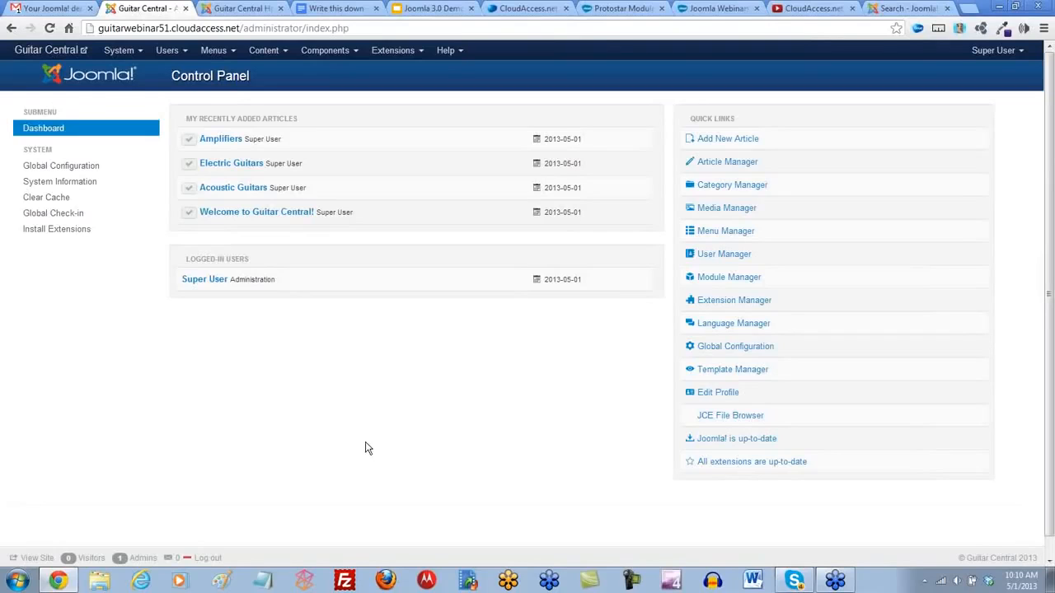
pyautogui.click(717, 328)
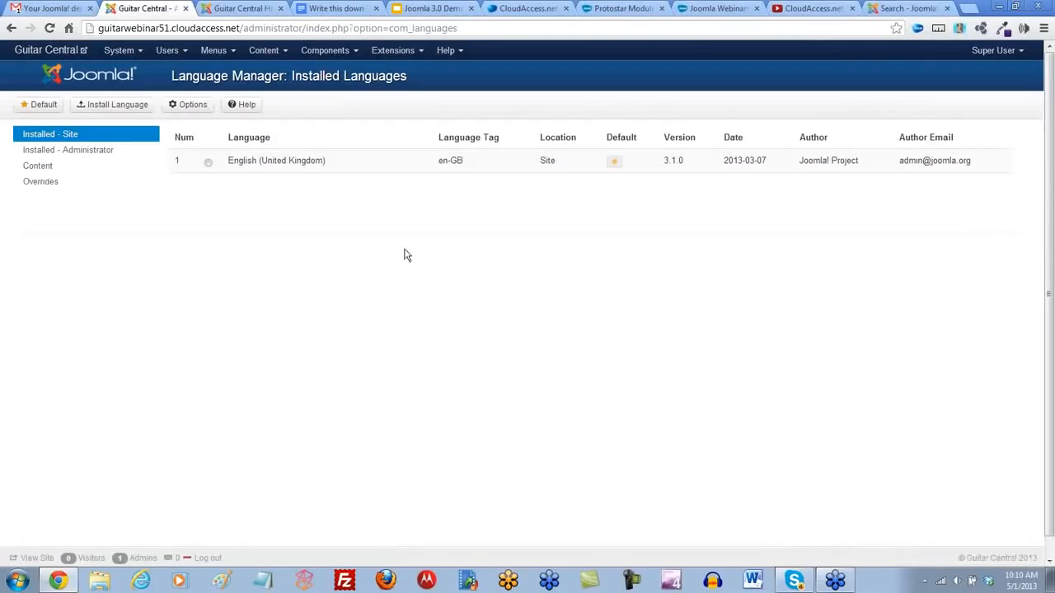
pyautogui.click(104, 108)
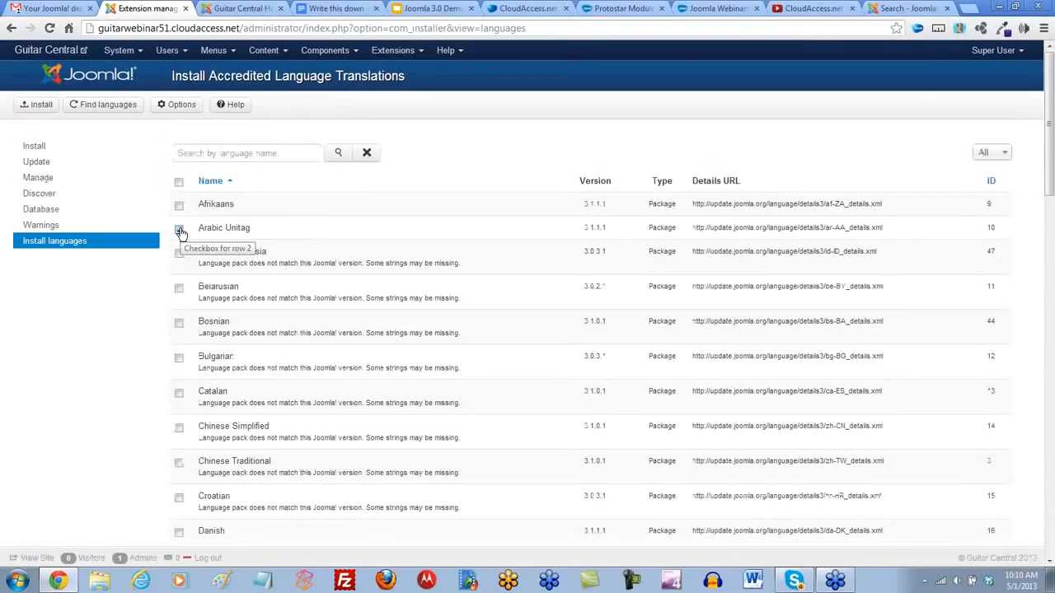
pyautogui.click(179, 230)
pyautogui.click(38, 109)
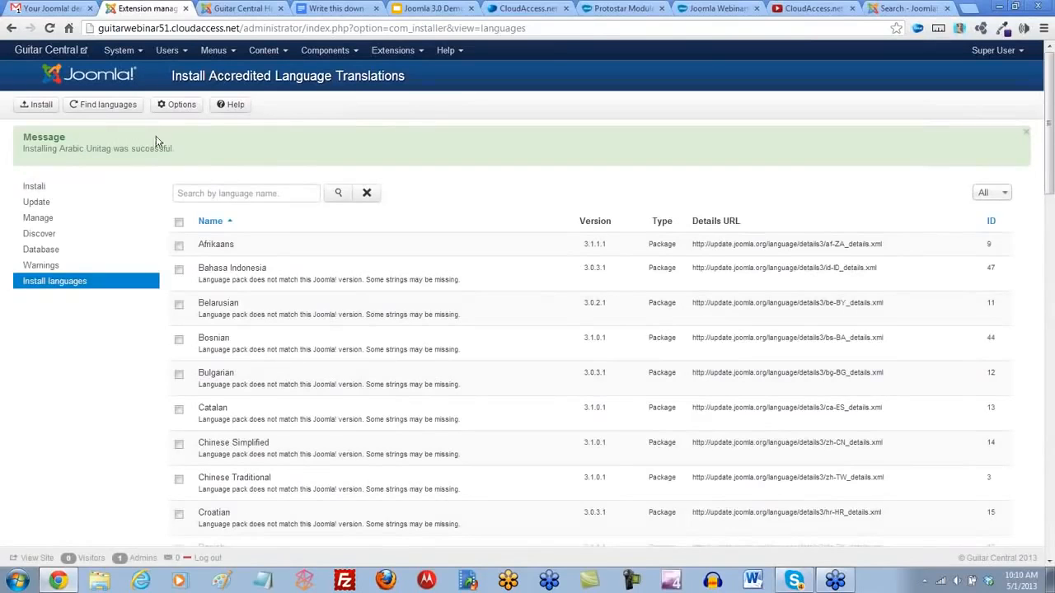
# - Make Arabic Unitag the default site language in the list of installed languages
pyautogui.click(393, 50)
pyautogui.click(402, 150)
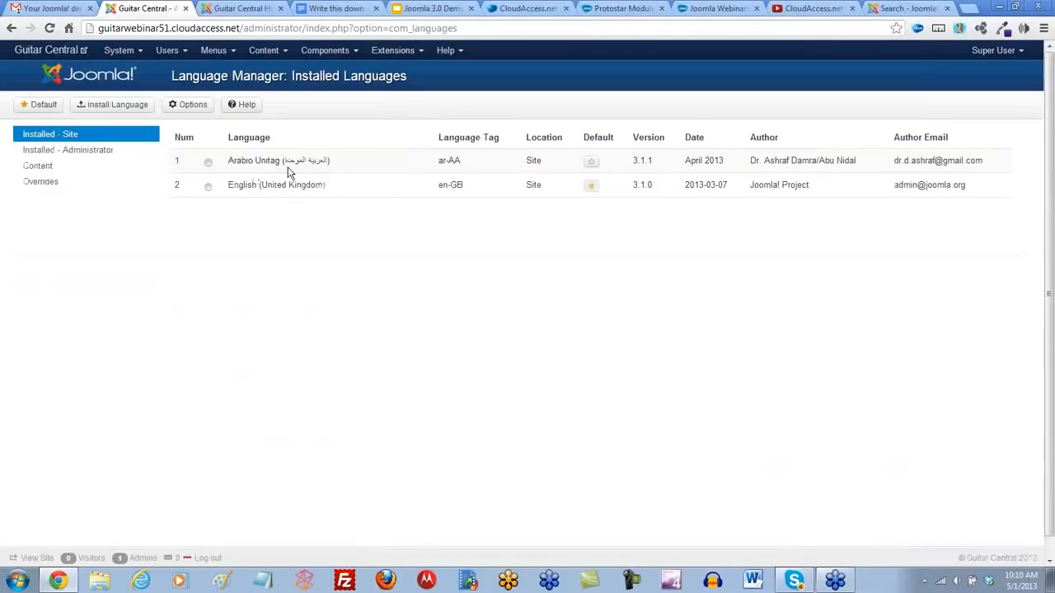
pyautogui.click(592, 166)
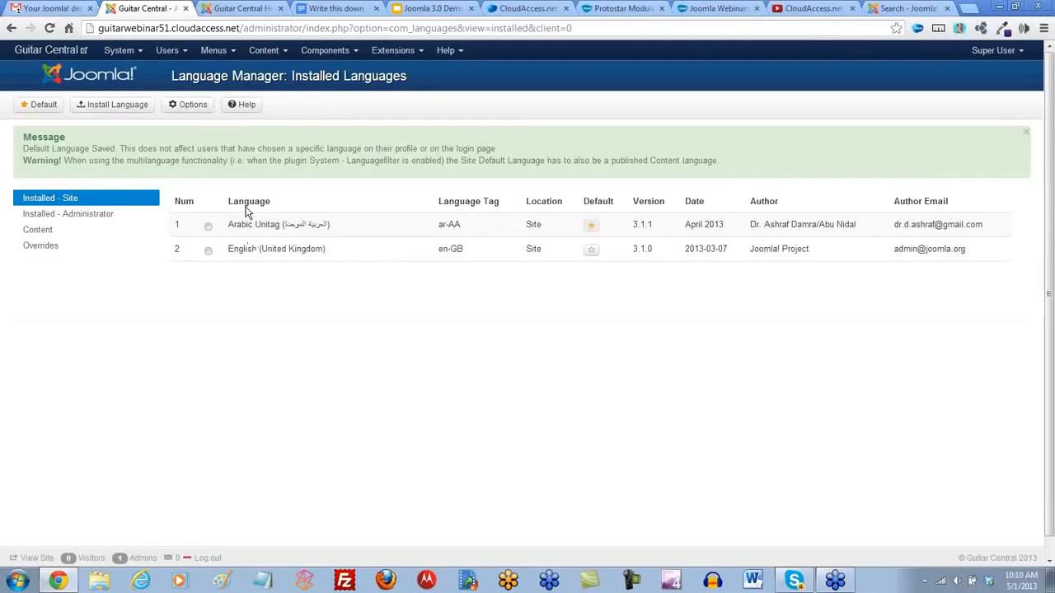
# - Reload the Guitar Central front end and examine the page layout in the new default language
pyautogui.click(230, 9)
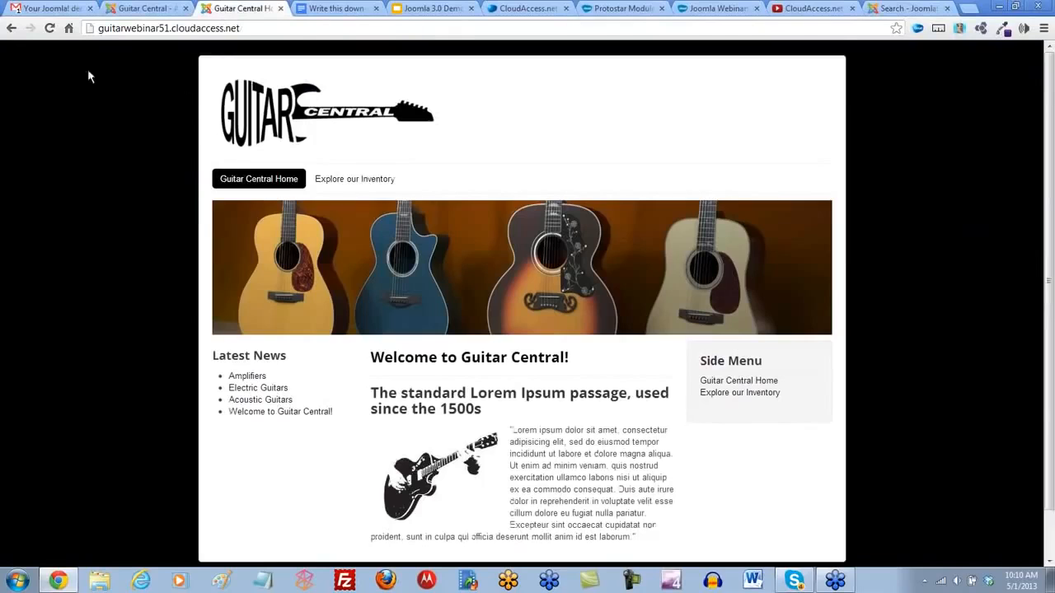
pyautogui.click(50, 29)
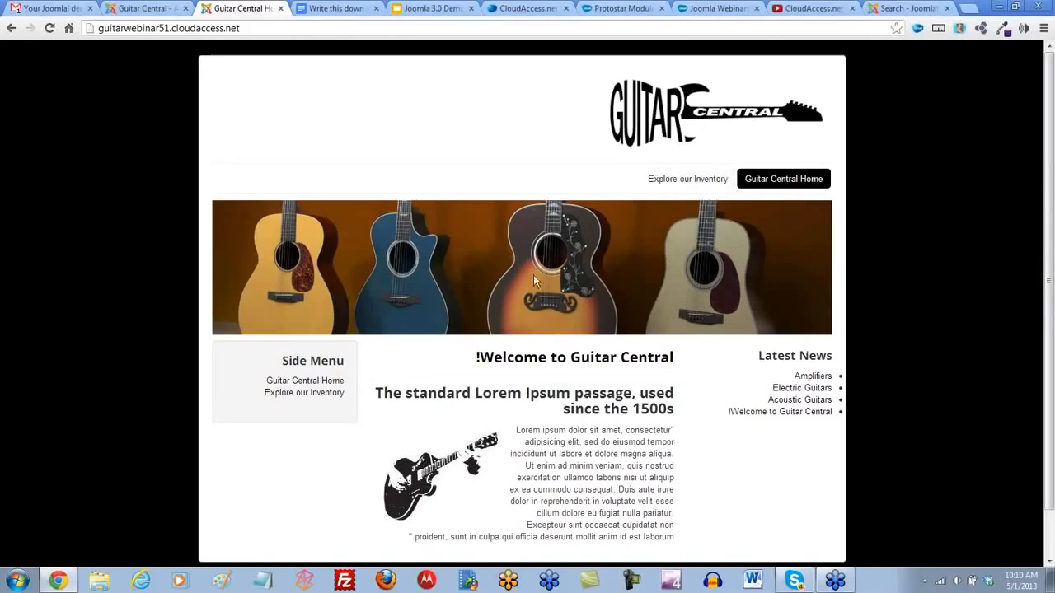
pyautogui.scroll(-1, 552, 424)
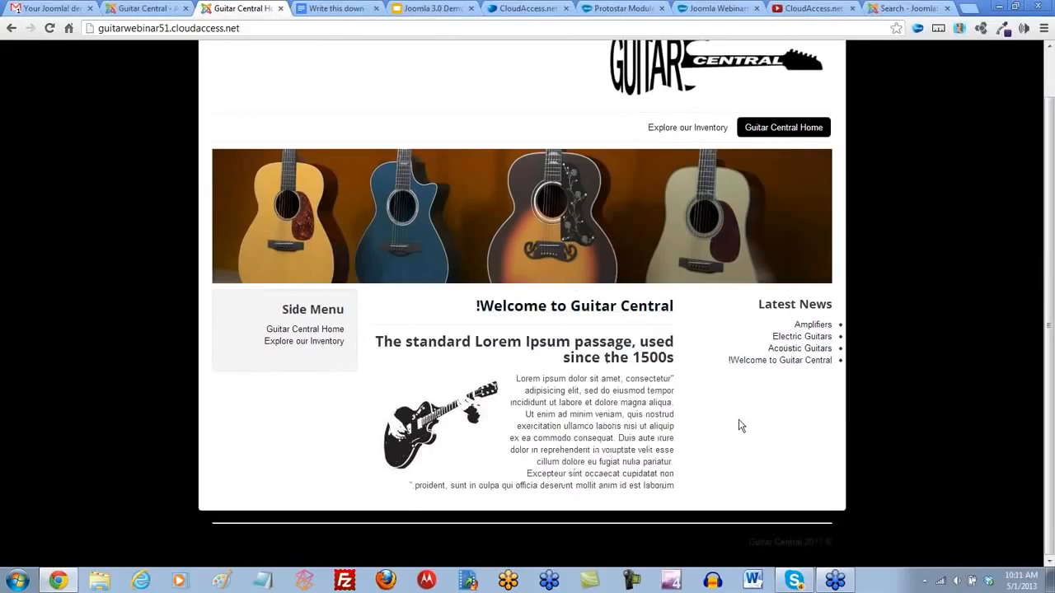
pyautogui.scroll(1, 740, 426)
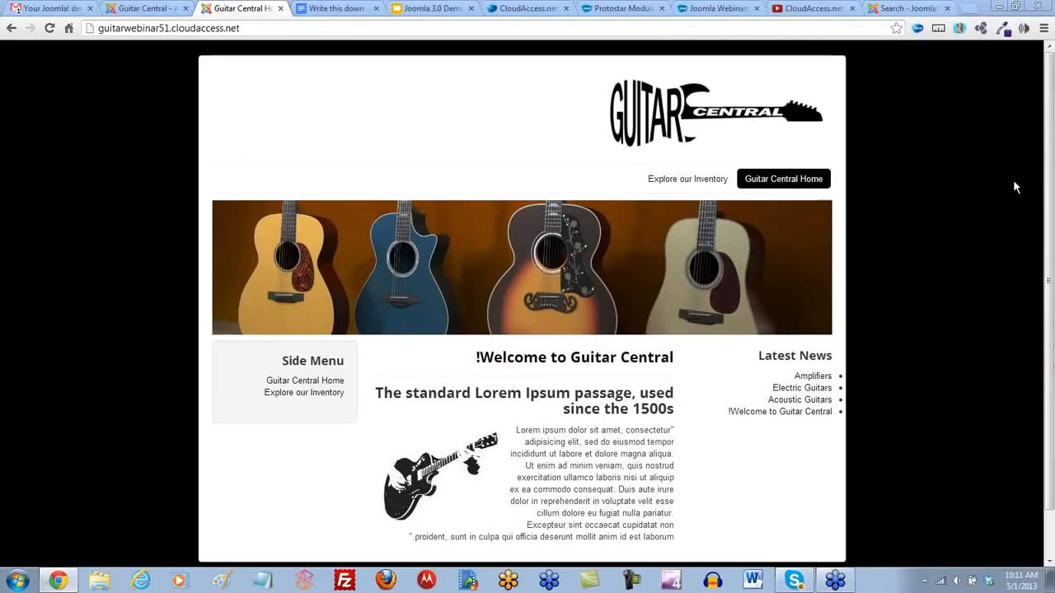
# - Set English (United Kingdom) as the default site language in the Guitar Central administrator site
pyautogui.click(148, 9)
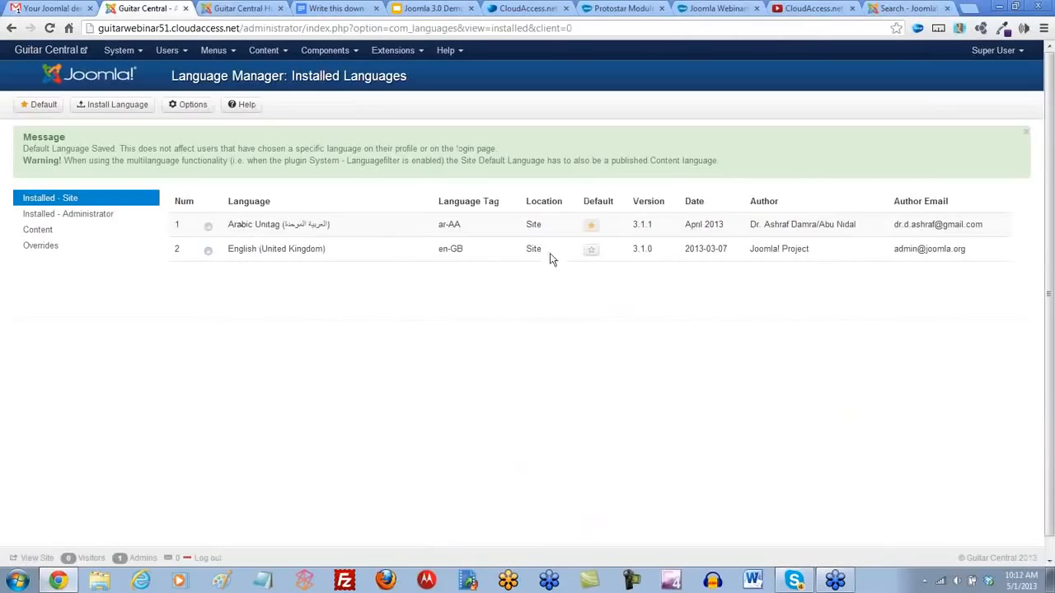
pyautogui.click(591, 252)
# - Open the list of types for a new site module and locate the Language Switcher module
pyautogui.click(421, 53)
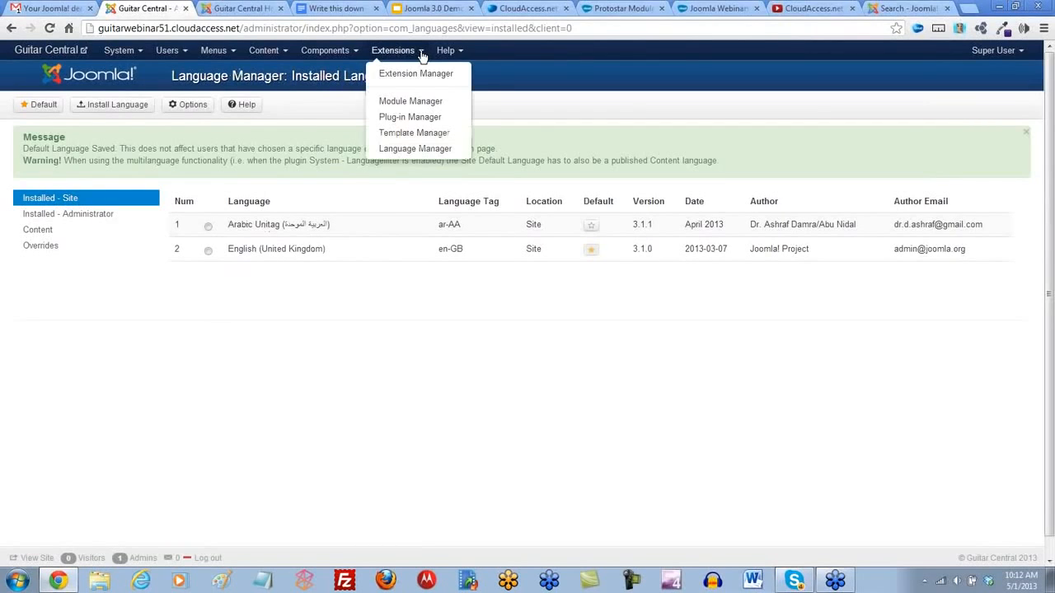
pyautogui.click(415, 101)
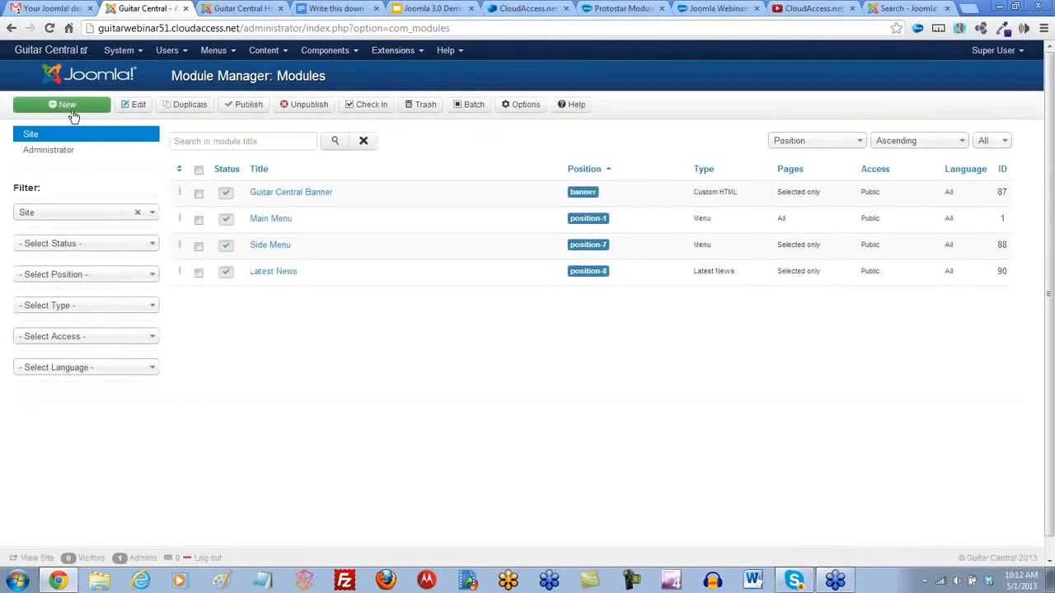
pyautogui.click(58, 106)
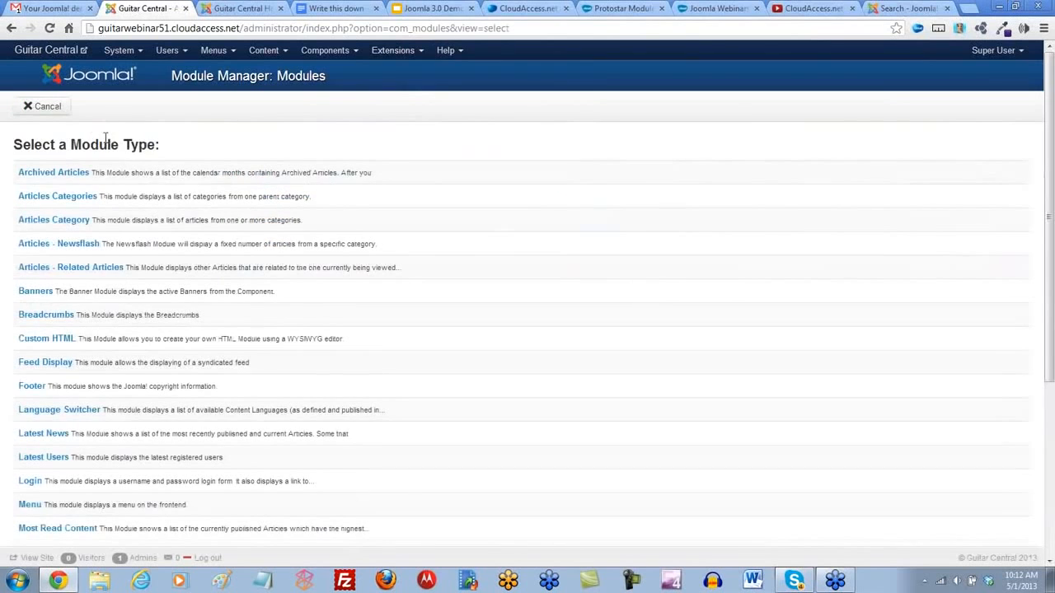
pyautogui.scroll(-1, 105, 137)
pyautogui.scroll(-1, 105, 137)
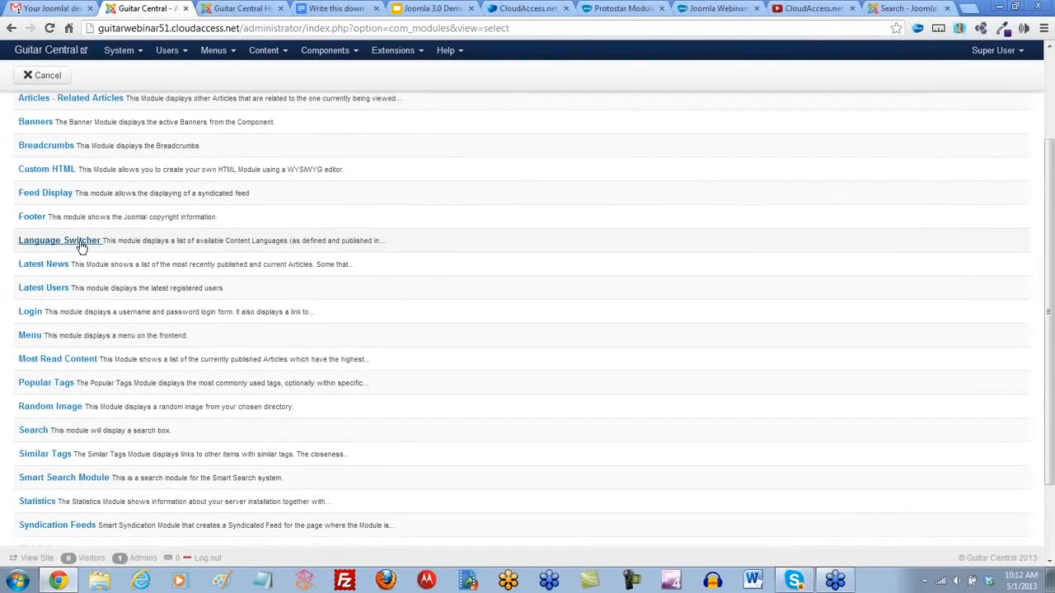
pyautogui.scroll(4, 83, 245)
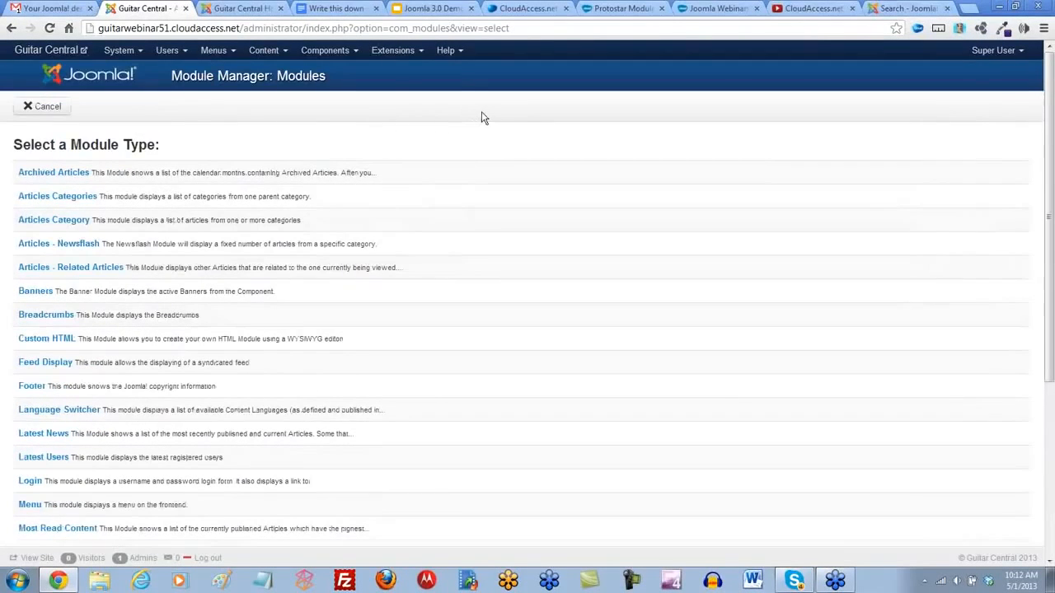
# - Look through the open CloudAccess.net pages and open the Joomla Knowledgebase from the training section
pyautogui.click(513, 12)
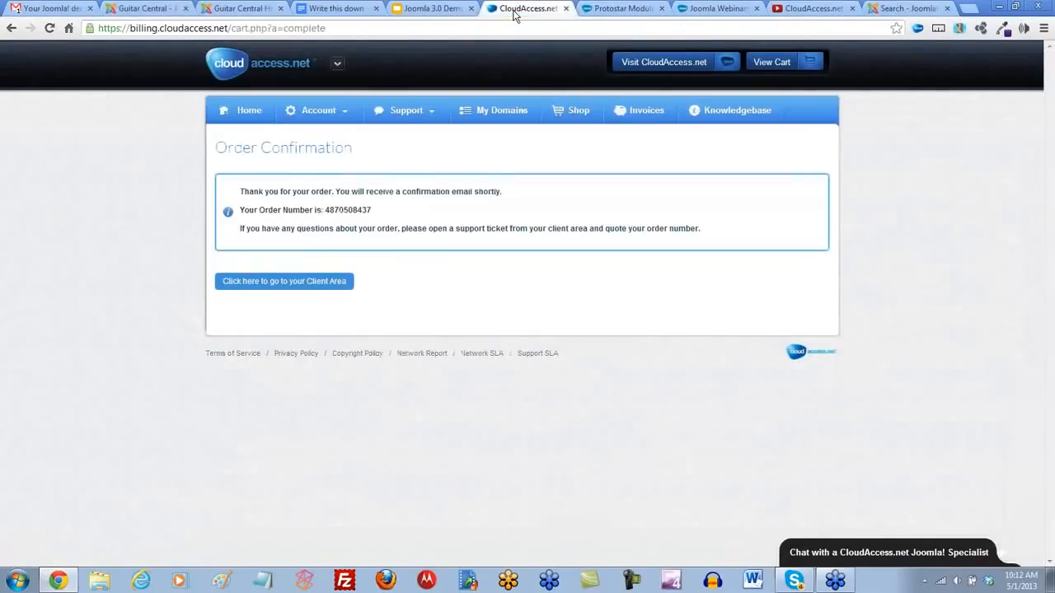
pyautogui.click(705, 9)
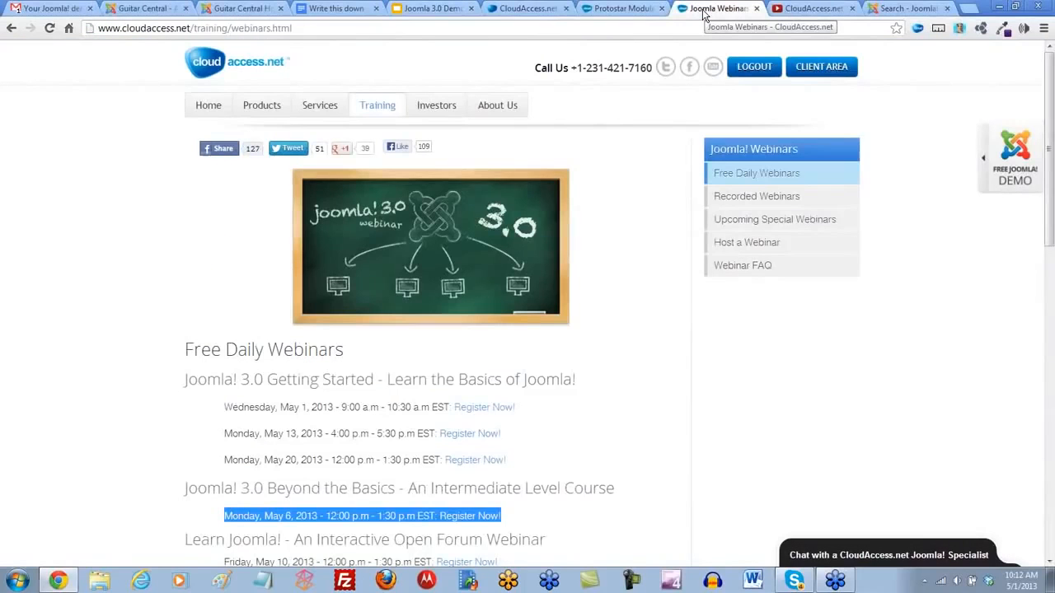
pyautogui.click(618, 9)
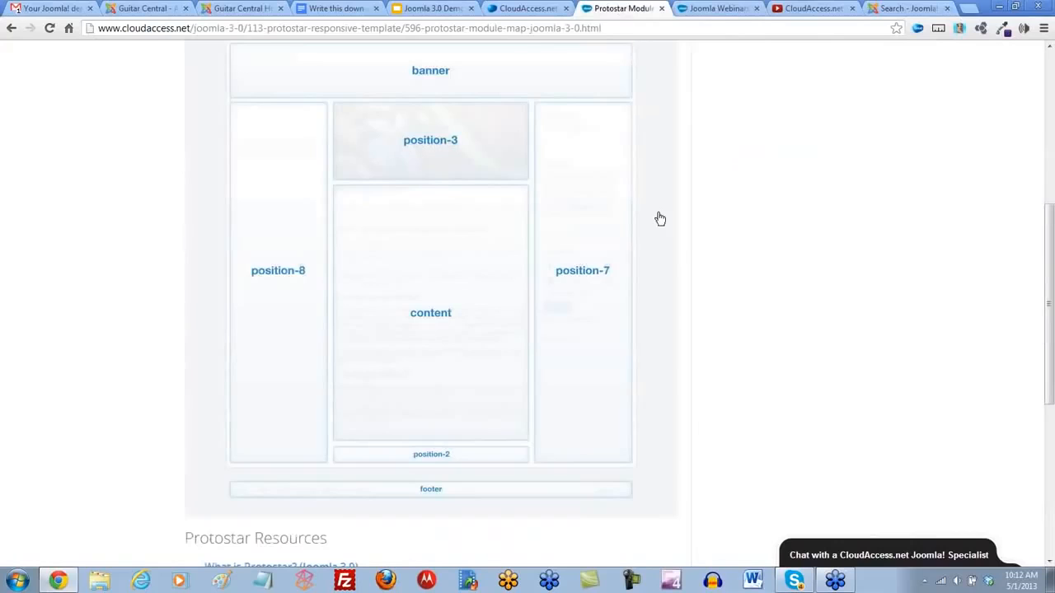
pyautogui.scroll(10, 657, 218)
pyautogui.moveTo(380, 111)
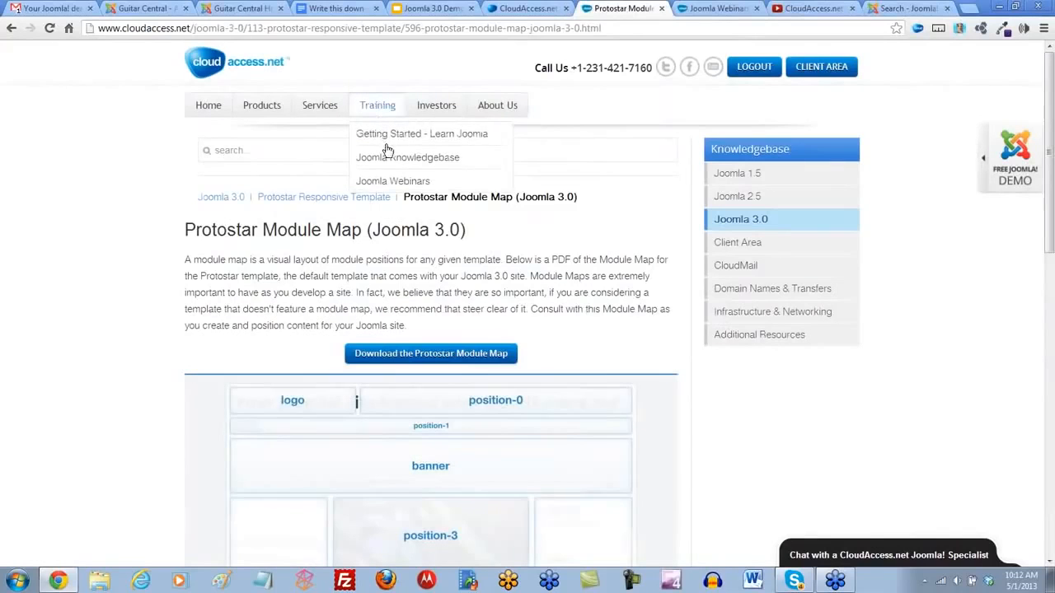
pyautogui.click(390, 164)
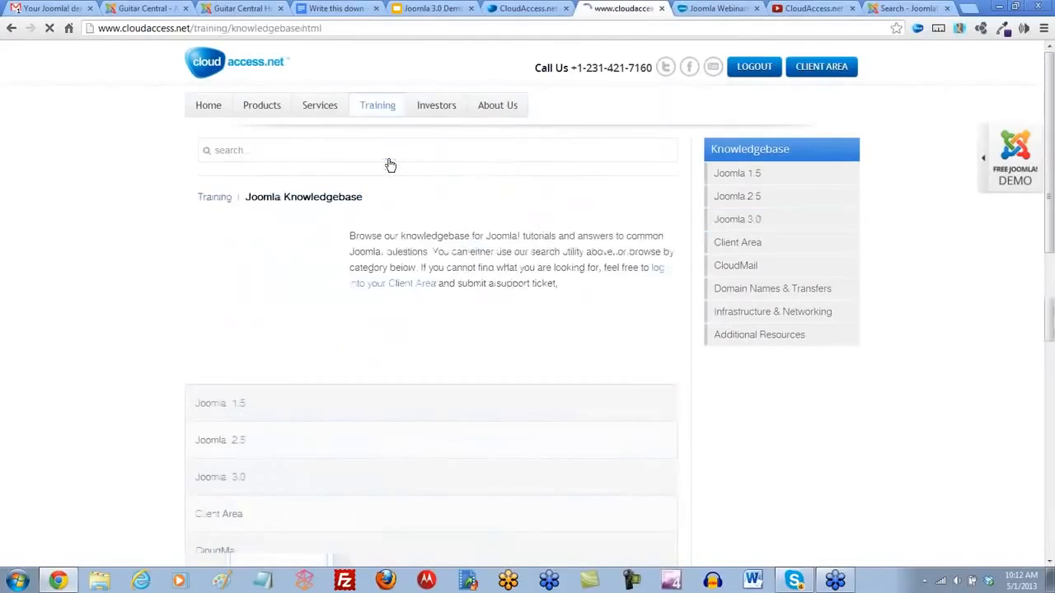
# - Open the recorded Joomla 2.5 Multilingual Webinar among the CloudAccess.net webinars and select its page address
pyautogui.moveTo(383, 115)
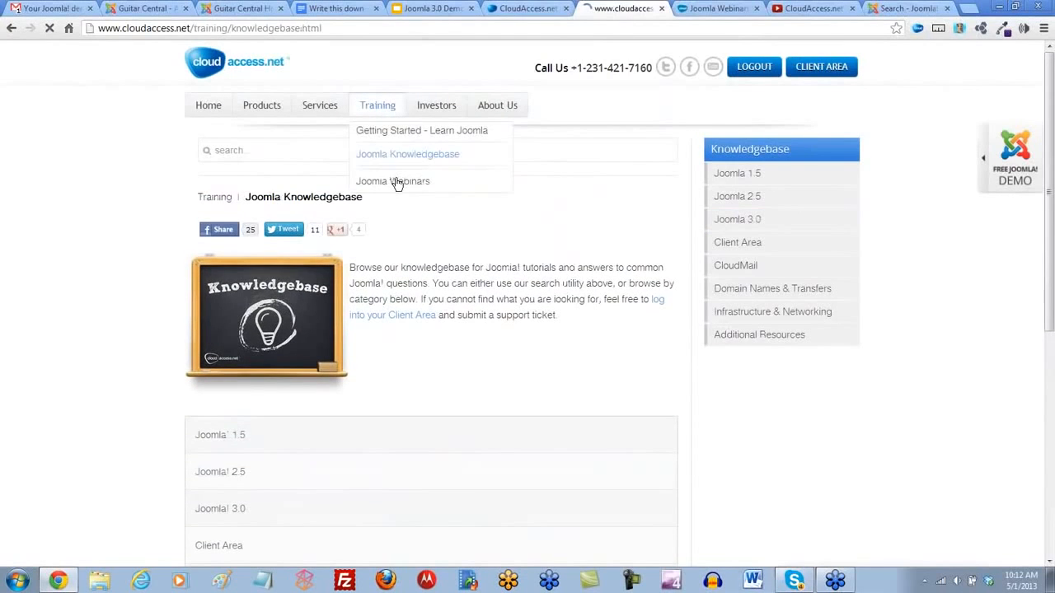
pyautogui.click(396, 182)
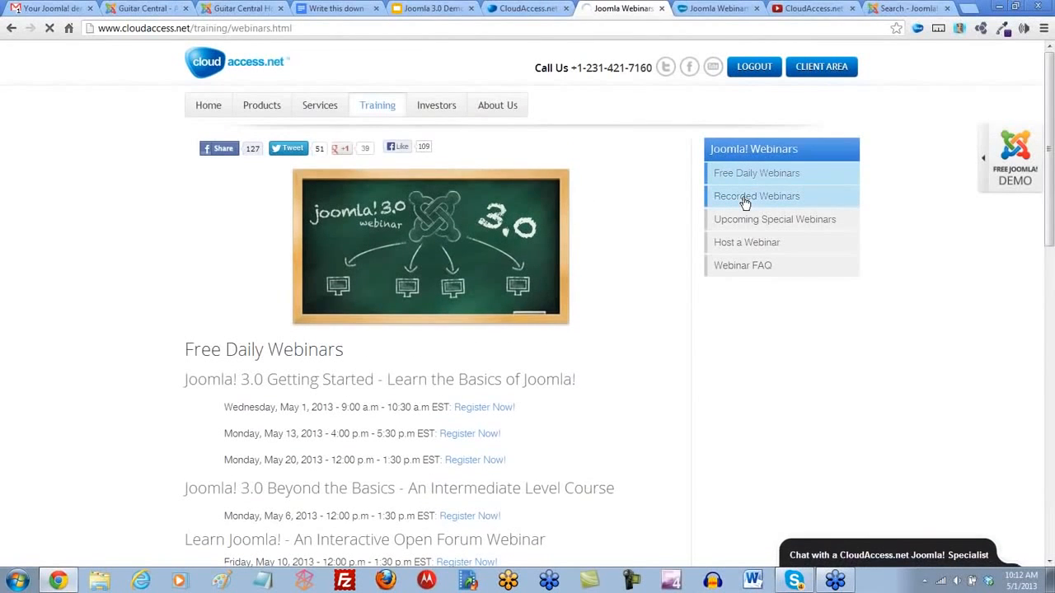
pyautogui.click(743, 202)
pyautogui.scroll(-3, 467, 245)
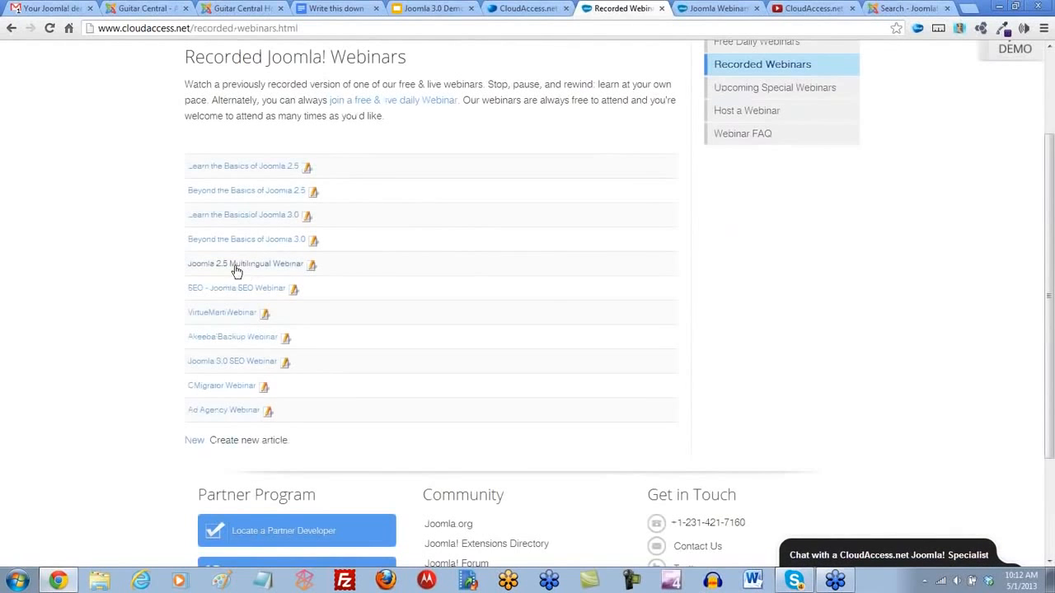
pyautogui.click(253, 269)
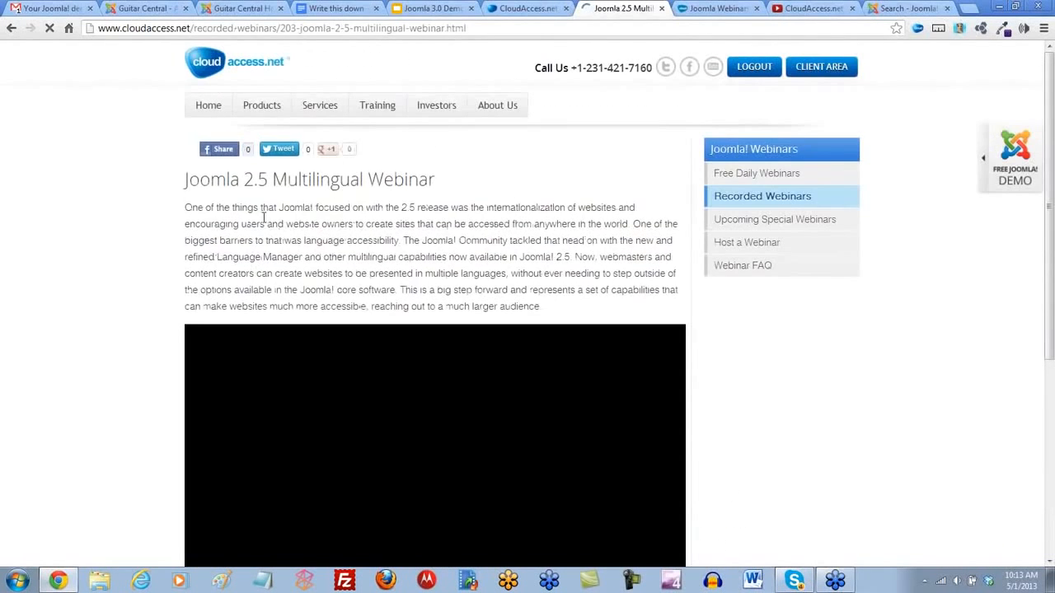
pyautogui.click(265, 28)
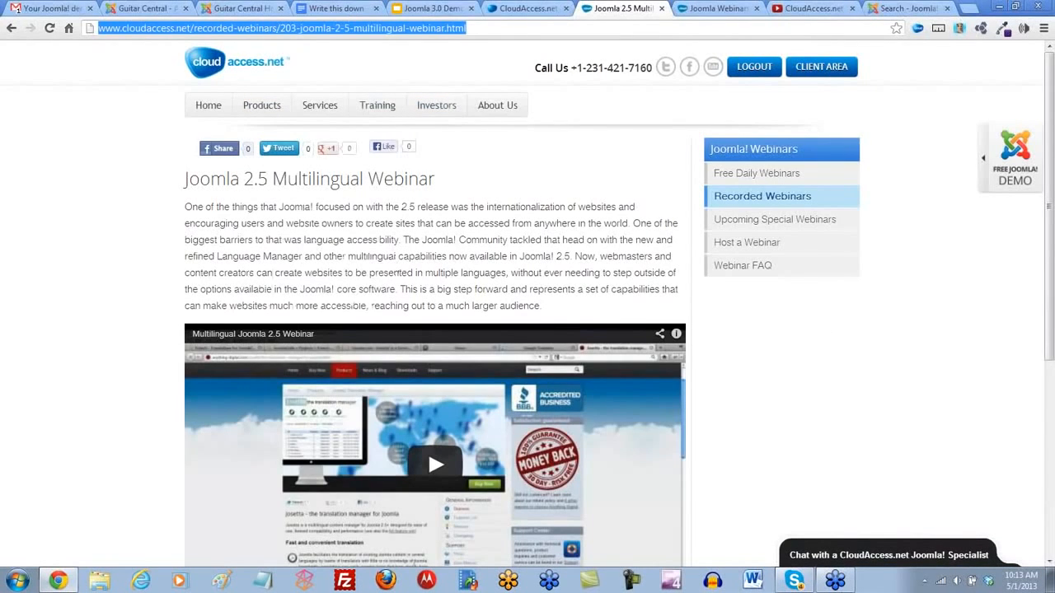
pyautogui.click(1037, 420)
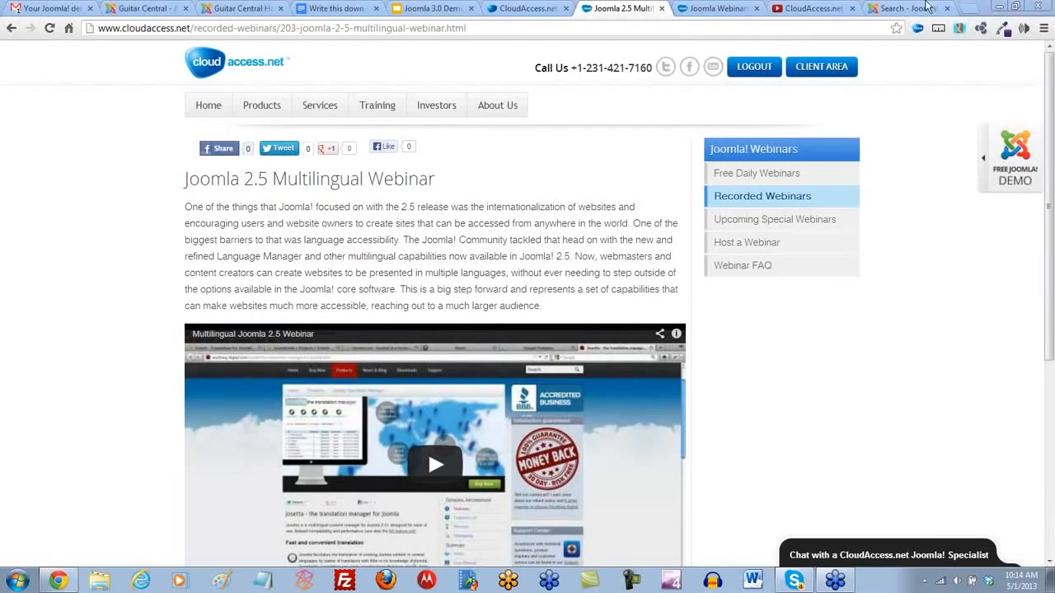
# - Return to the Guitar Central administrator site and open the Extension Manager's install page
pyautogui.click(165, 12)
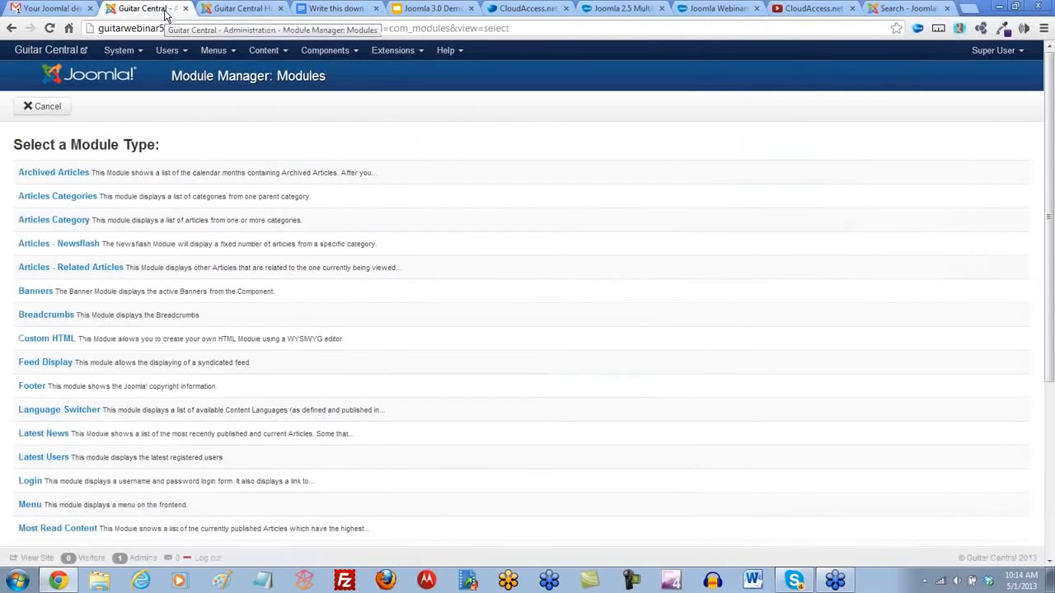
pyautogui.click(414, 51)
pyautogui.click(411, 76)
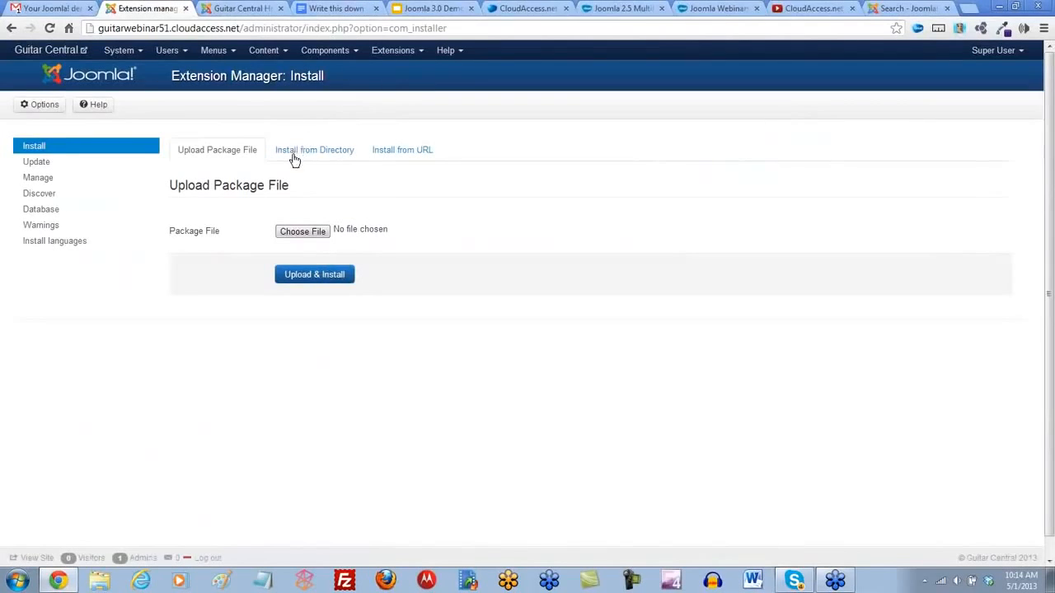
# - Show the option for installing an extension from a directory and examine the install directory path
pyautogui.click(305, 157)
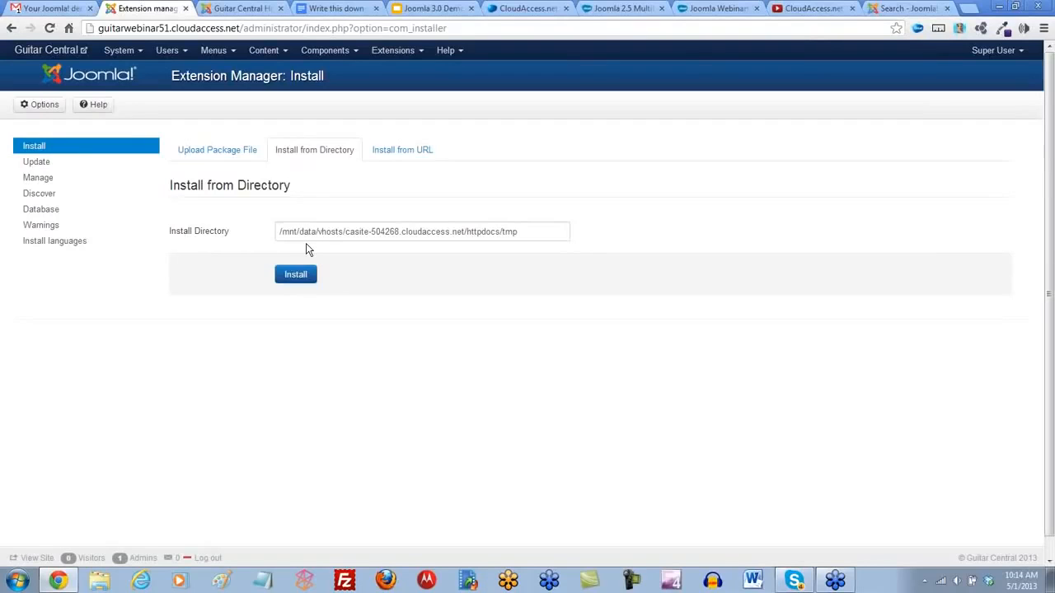
pyautogui.tripleClick(533, 231)
pyautogui.click(530, 302)
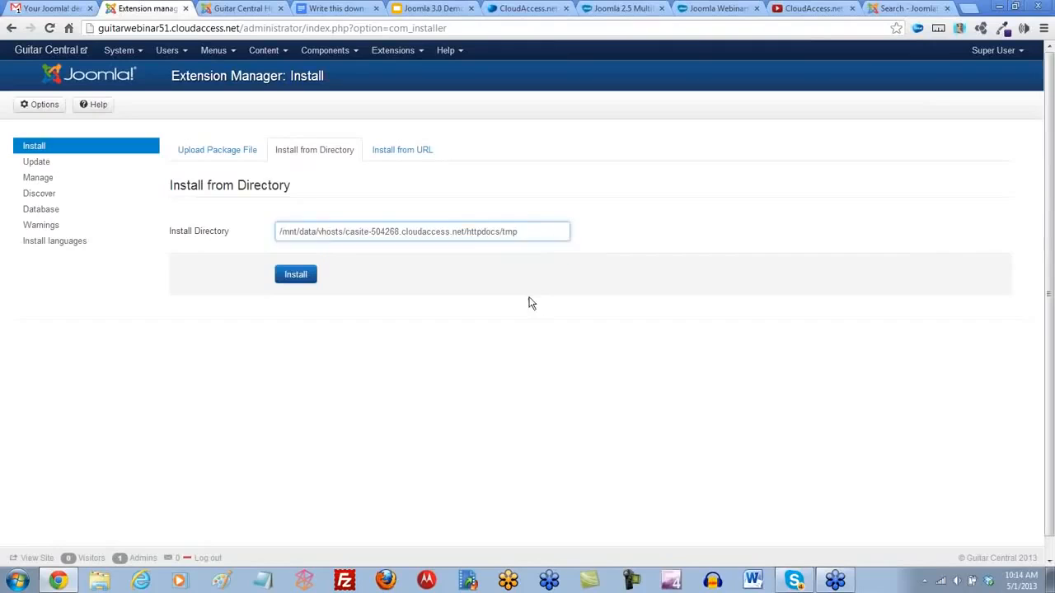
pyautogui.click(538, 232)
pyautogui.click(538, 233)
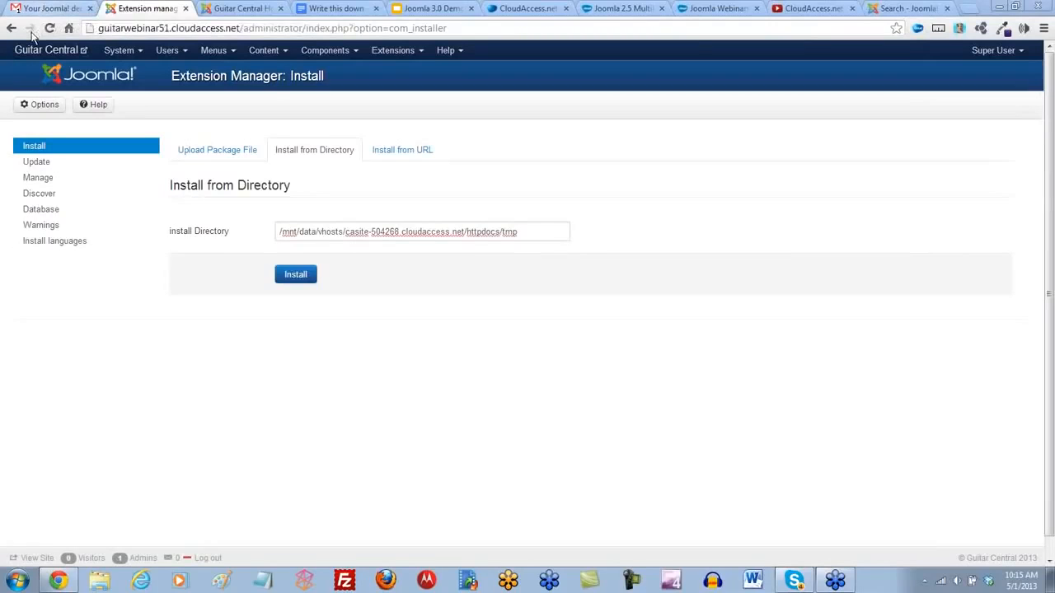
# - Start a new site module of the Login type in the Module Manager
pyautogui.click(418, 53)
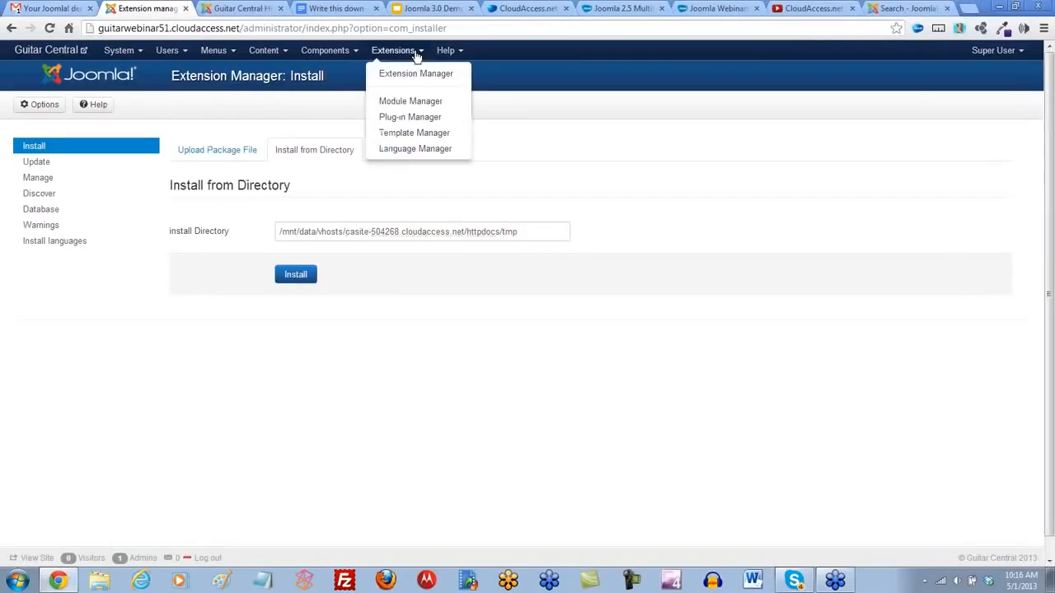
pyautogui.click(409, 103)
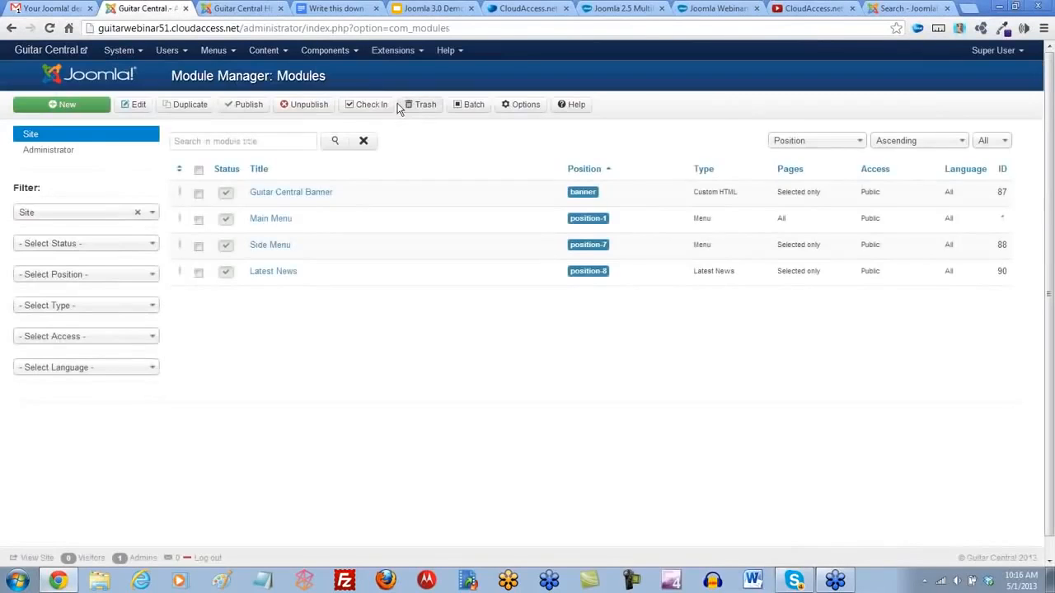
pyautogui.click(68, 105)
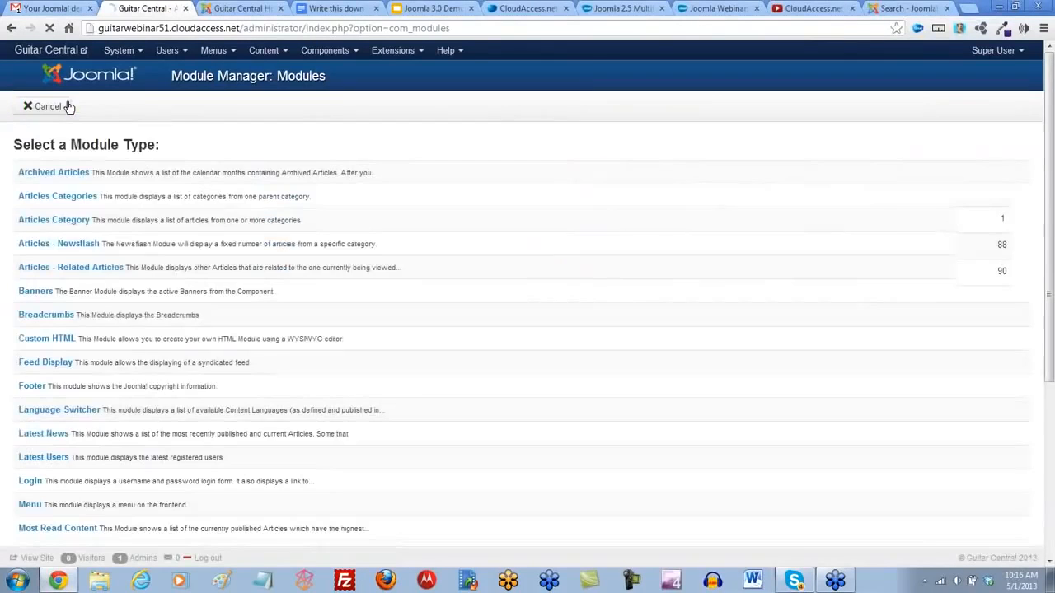
pyautogui.scroll(-2, 140, 267)
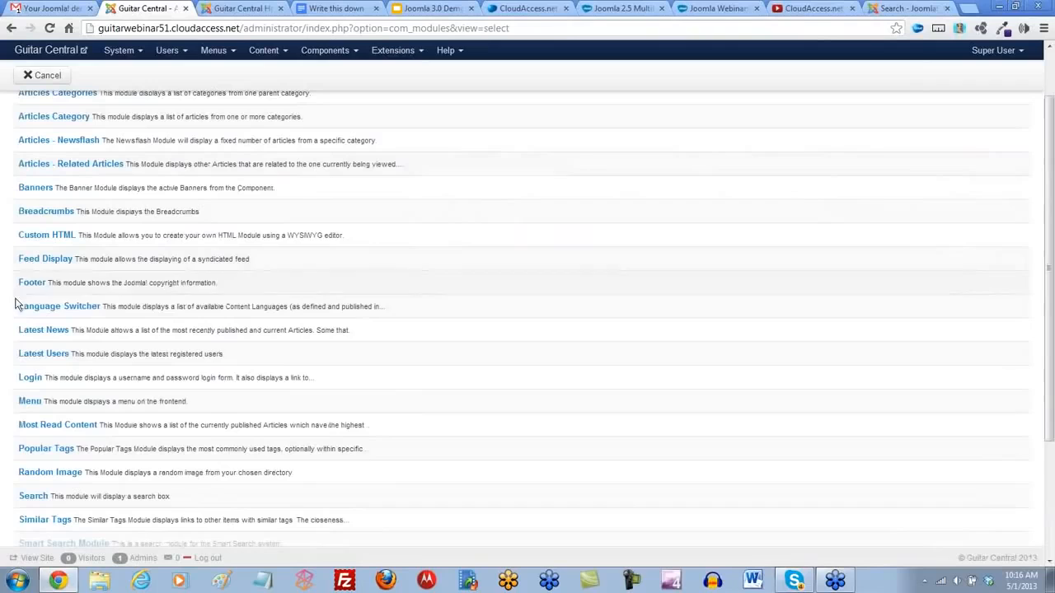
pyautogui.click(29, 379)
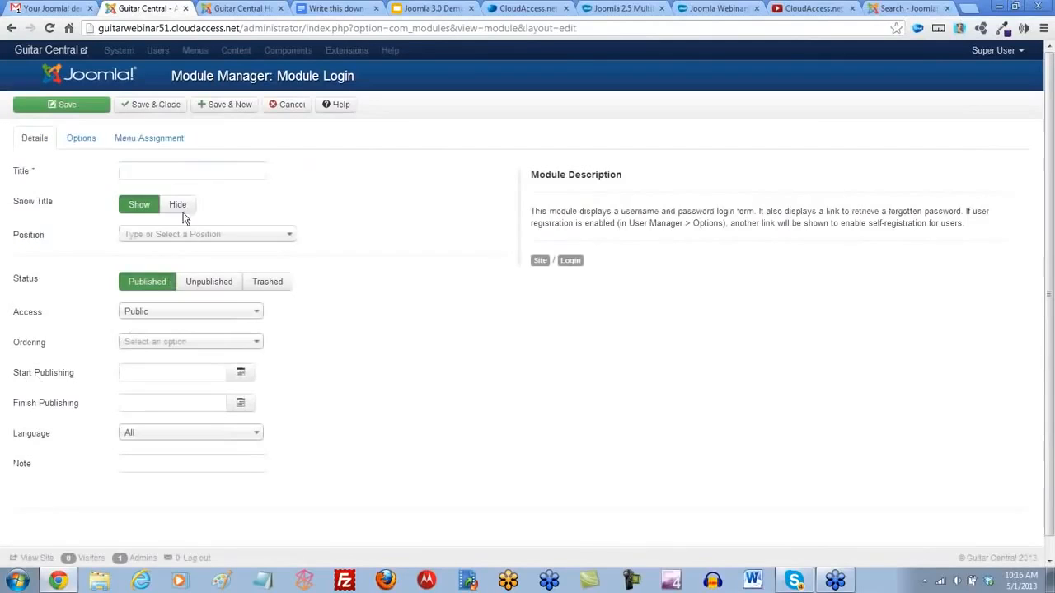
# - Title the module Login, assign it to the Protostar position Left [position-8], then save and close it
pyautogui.click(165, 172)
pyautogui.write('Login')
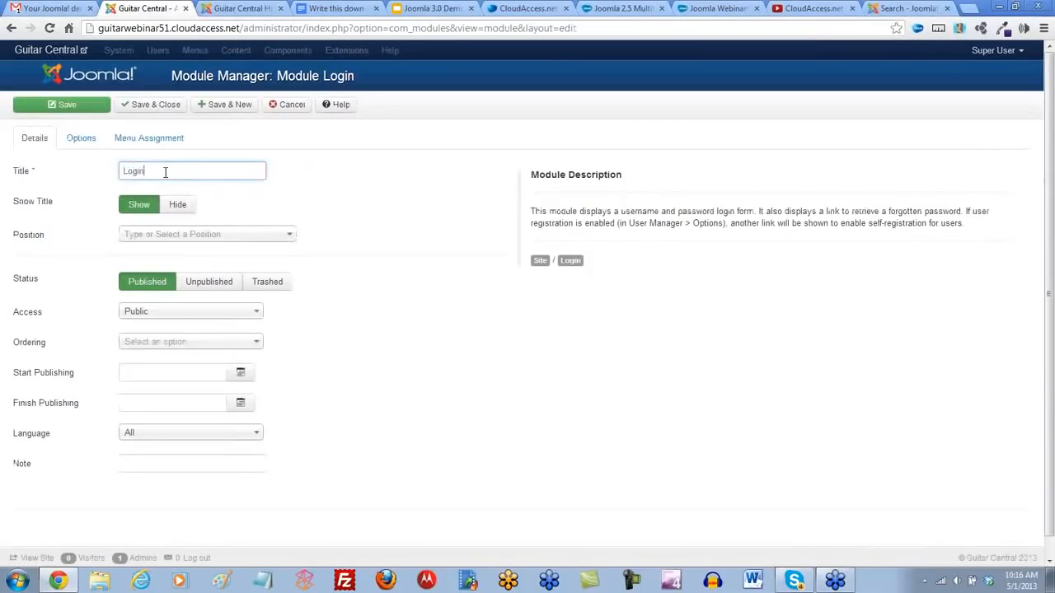
pyautogui.click(288, 235)
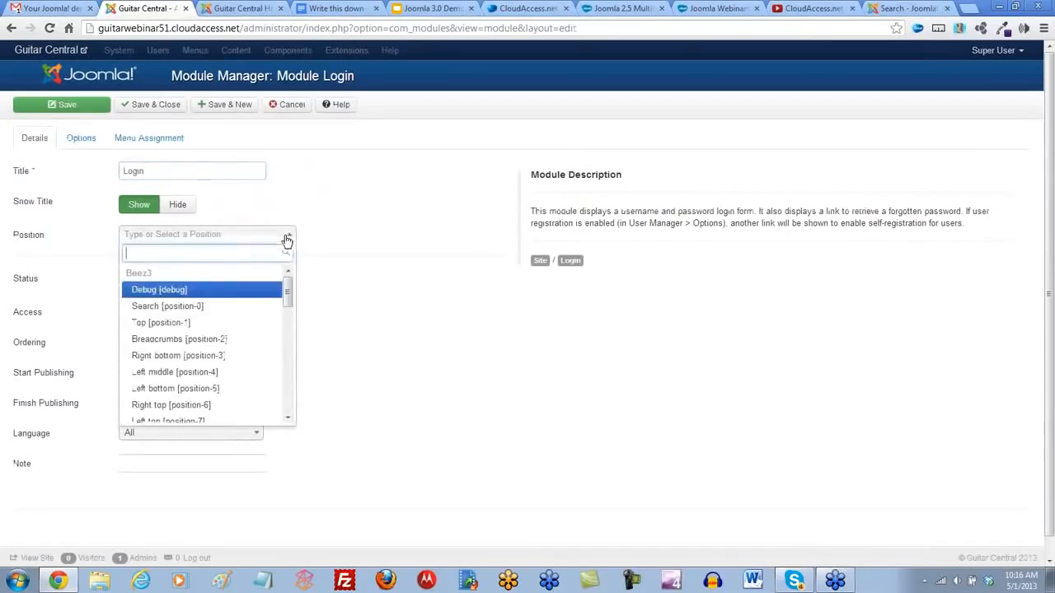
pyautogui.scroll(-6, 165, 323)
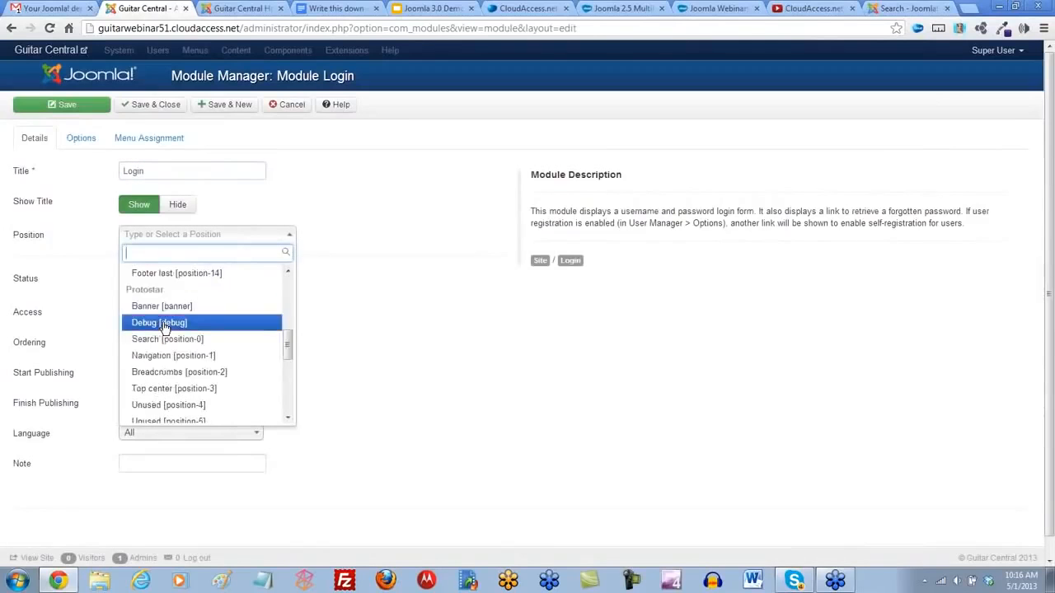
pyautogui.click(155, 405)
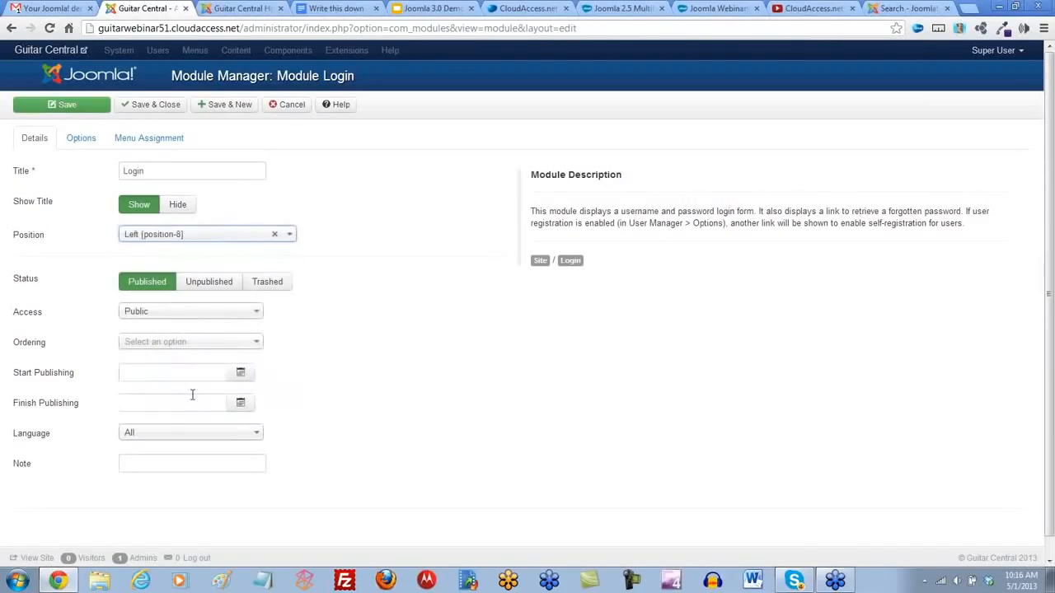
pyautogui.click(151, 108)
# - Reload the Guitar Central home page and check the Login module on the front end
pyautogui.click(239, 8)
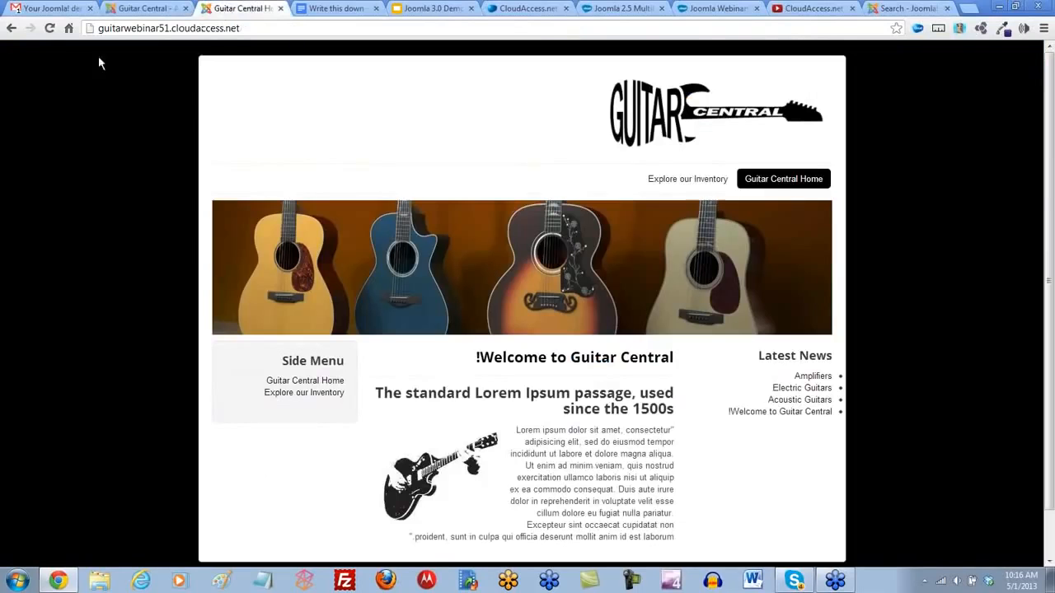
pyautogui.click(50, 28)
pyautogui.scroll(-1, 122, 244)
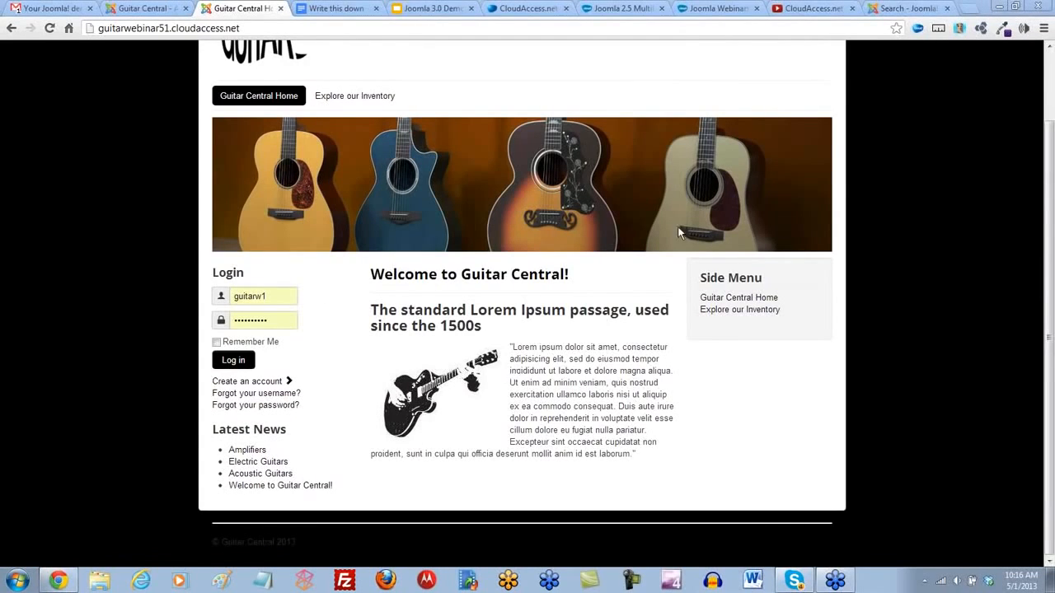
# - Browse the Contacts & Feedback category in the Joomla! Extensions Directory
pyautogui.click(911, 8)
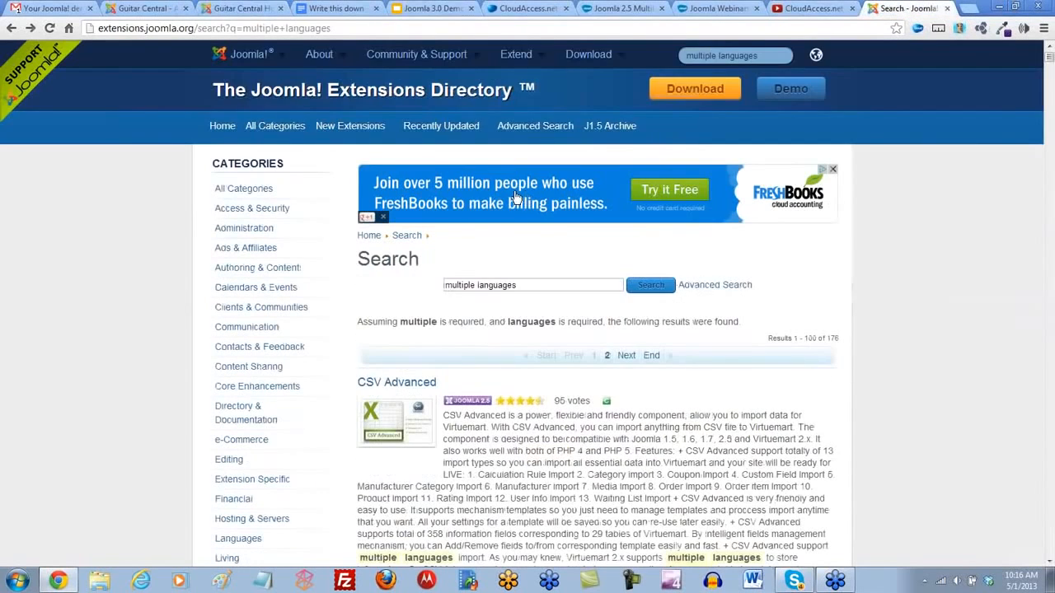
pyautogui.scroll(-2, 244, 310)
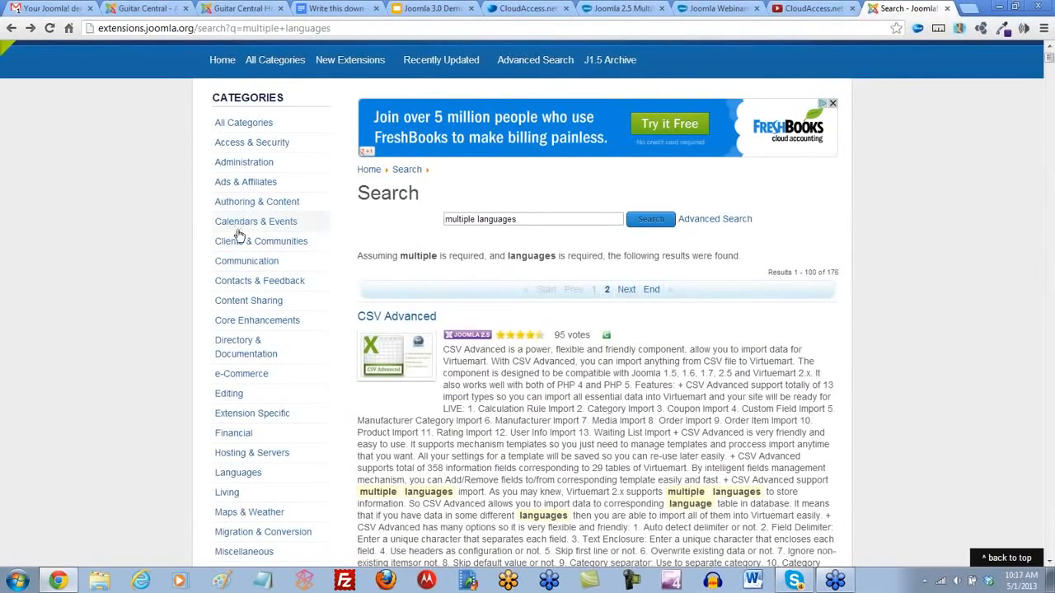
pyautogui.click(240, 281)
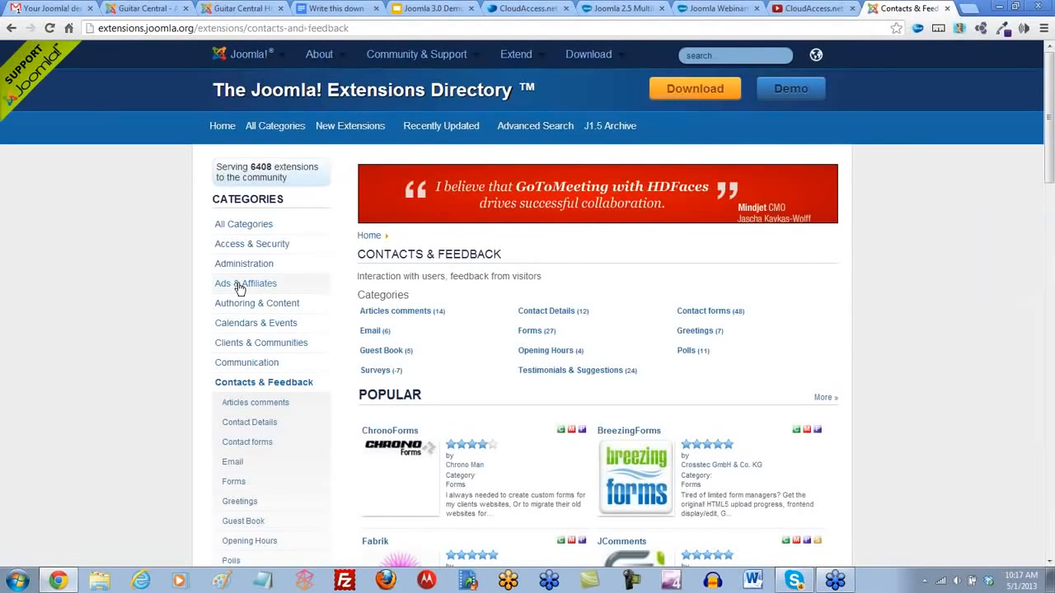
pyautogui.scroll(-3, 259, 322)
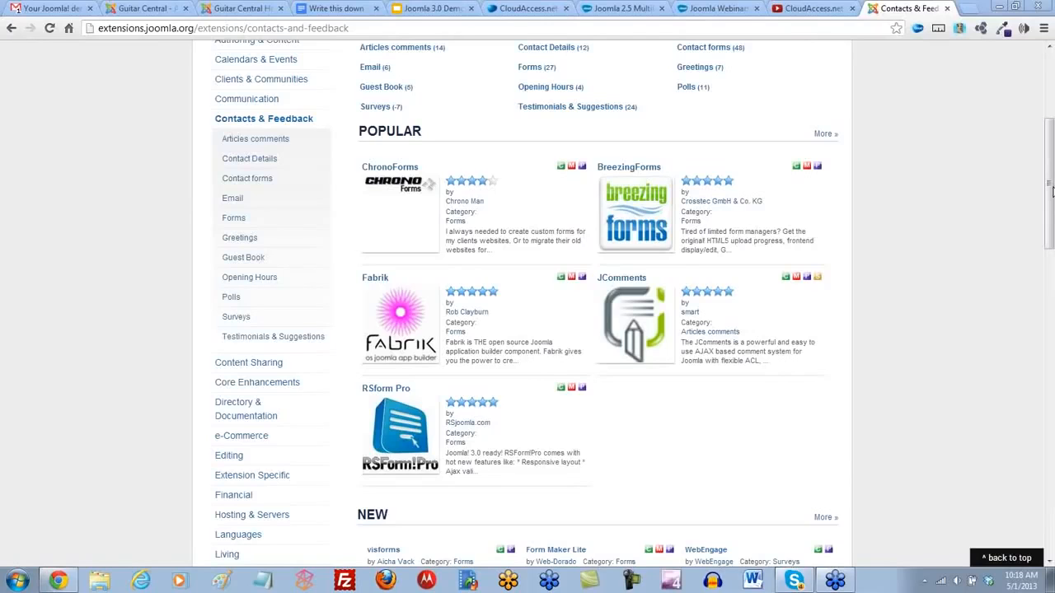
# - Return to the Guitar Central administrator site and open the Default editor profile of the JCE component
pyautogui.click(227, 9)
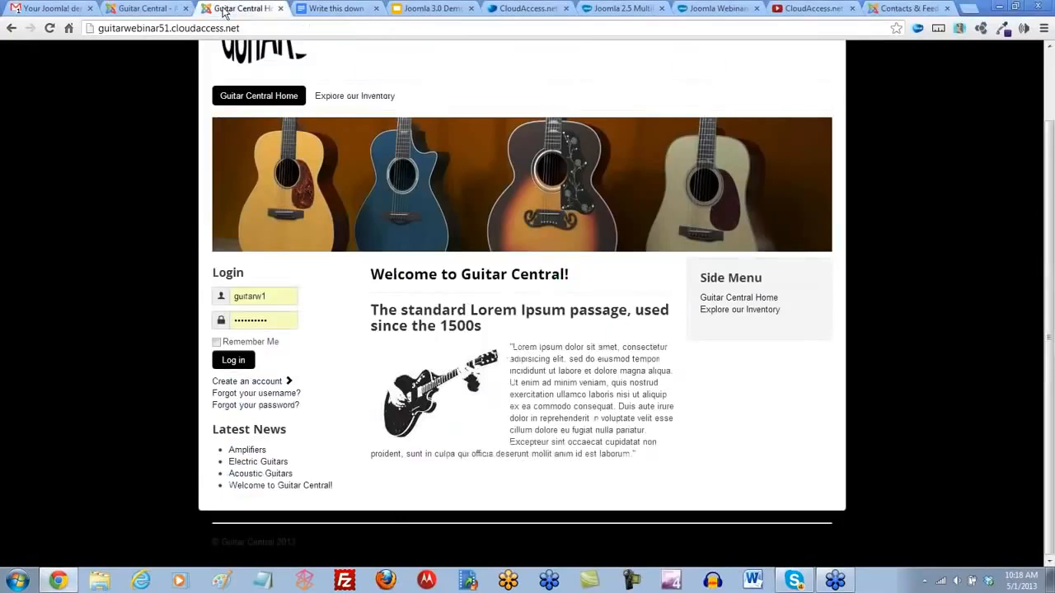
pyautogui.click(152, 11)
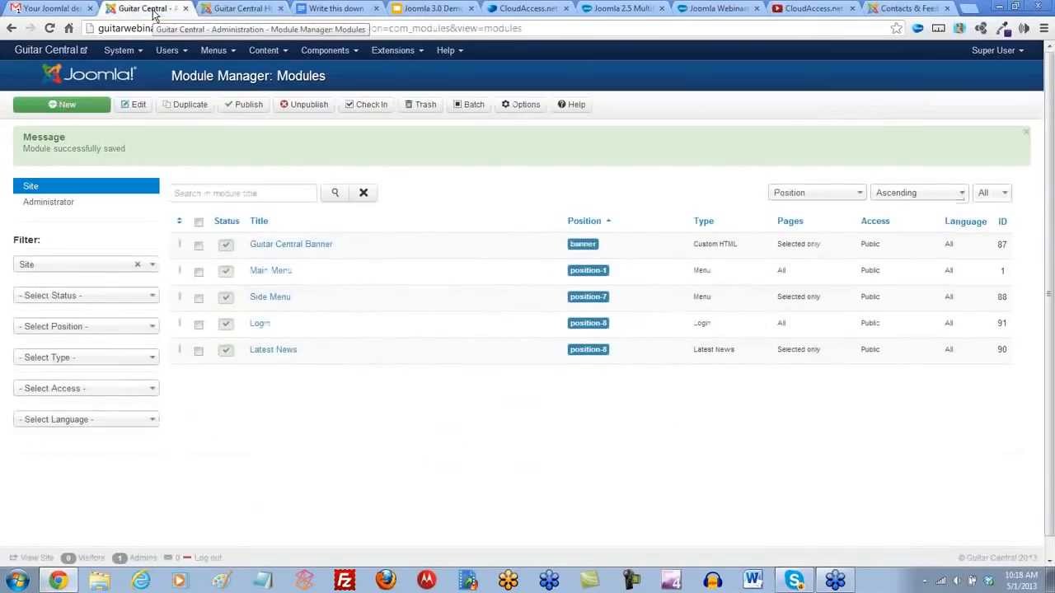
pyautogui.click(345, 53)
pyautogui.click(332, 110)
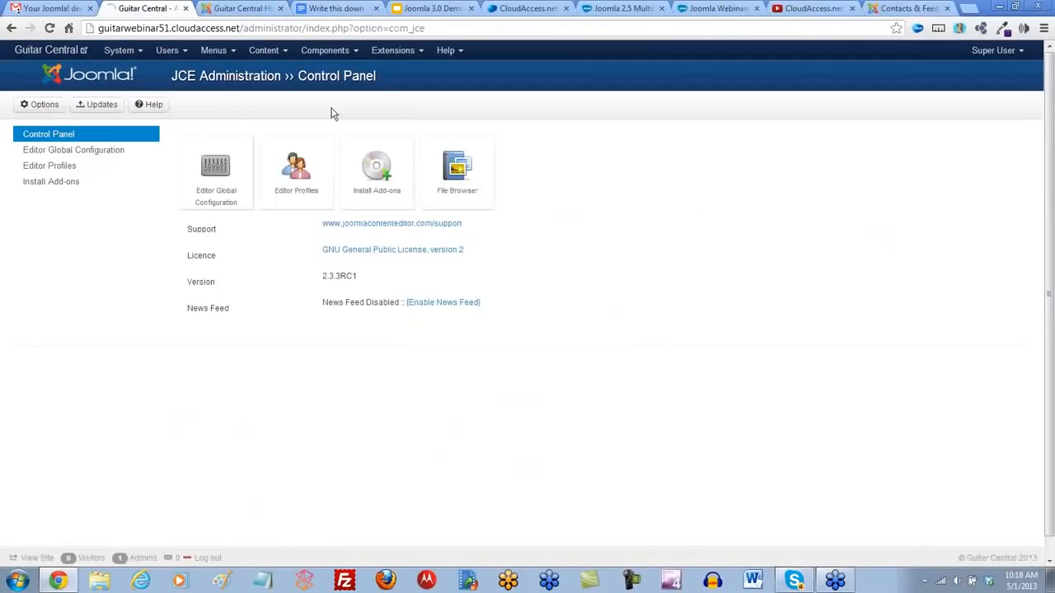
pyautogui.click(52, 167)
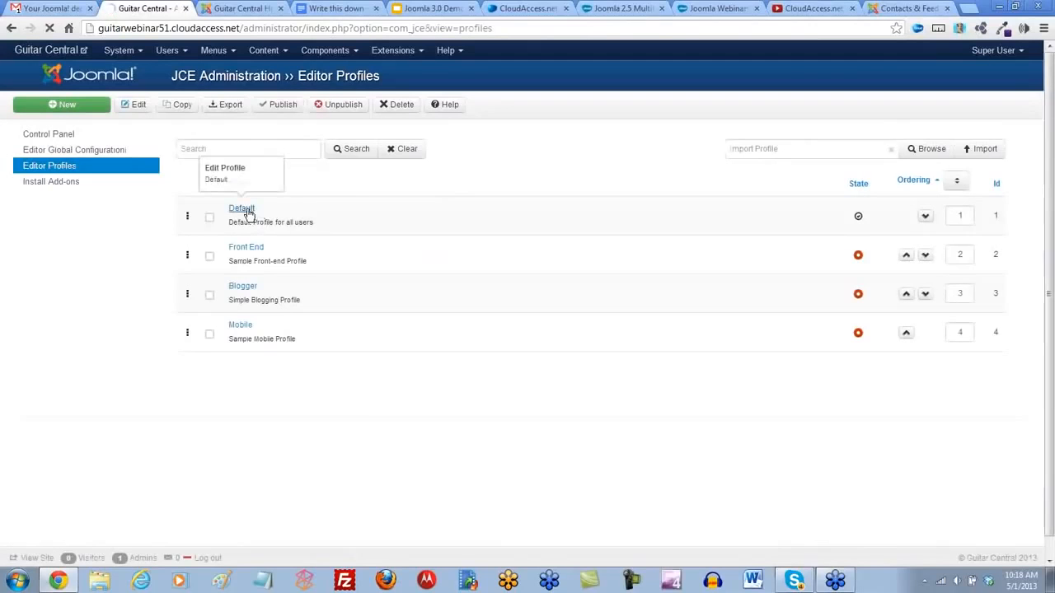
pyautogui.click(248, 214)
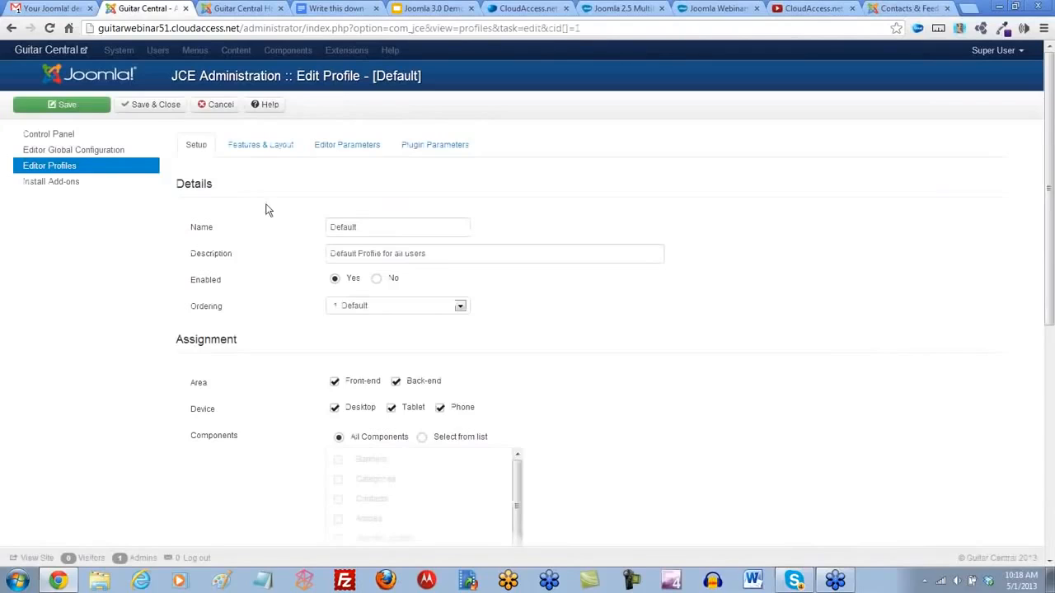
# - Set Allow PHP to Yes in the Default profile's advanced editor parameters, then save and close the profile
pyautogui.click(361, 148)
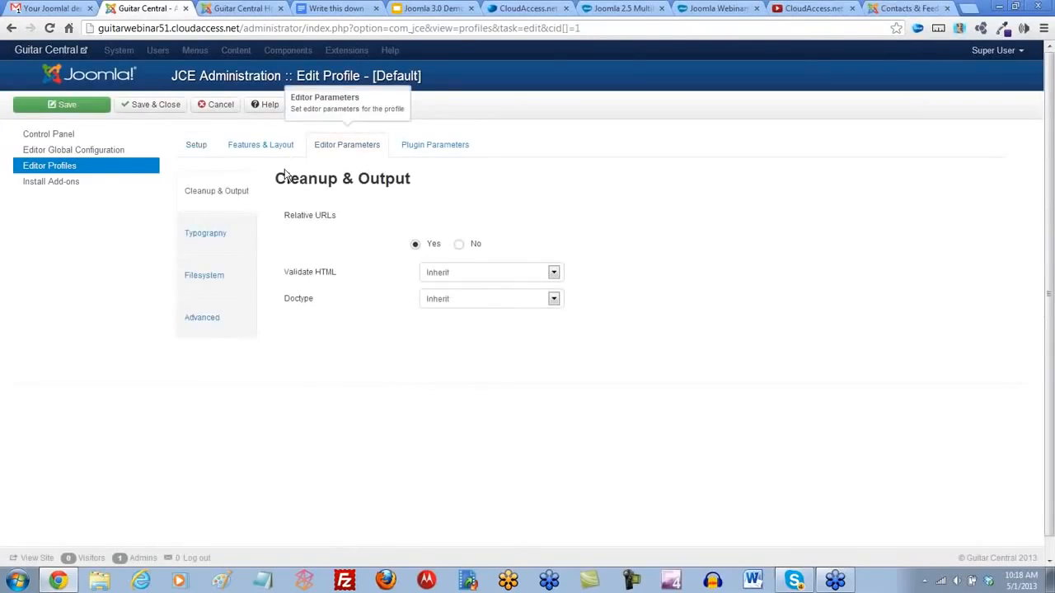
pyautogui.click(201, 278)
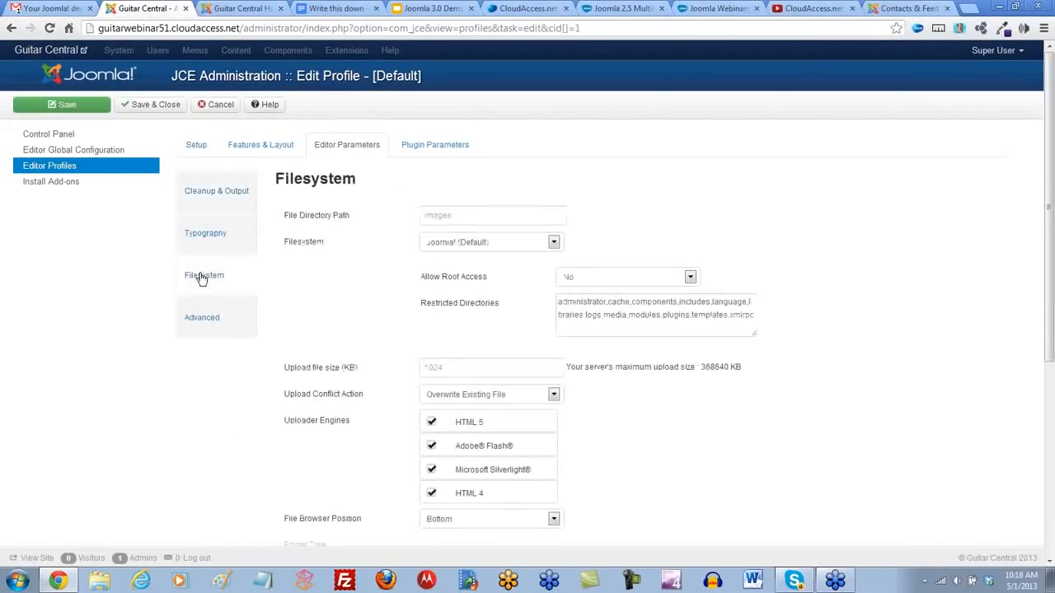
pyautogui.click(203, 328)
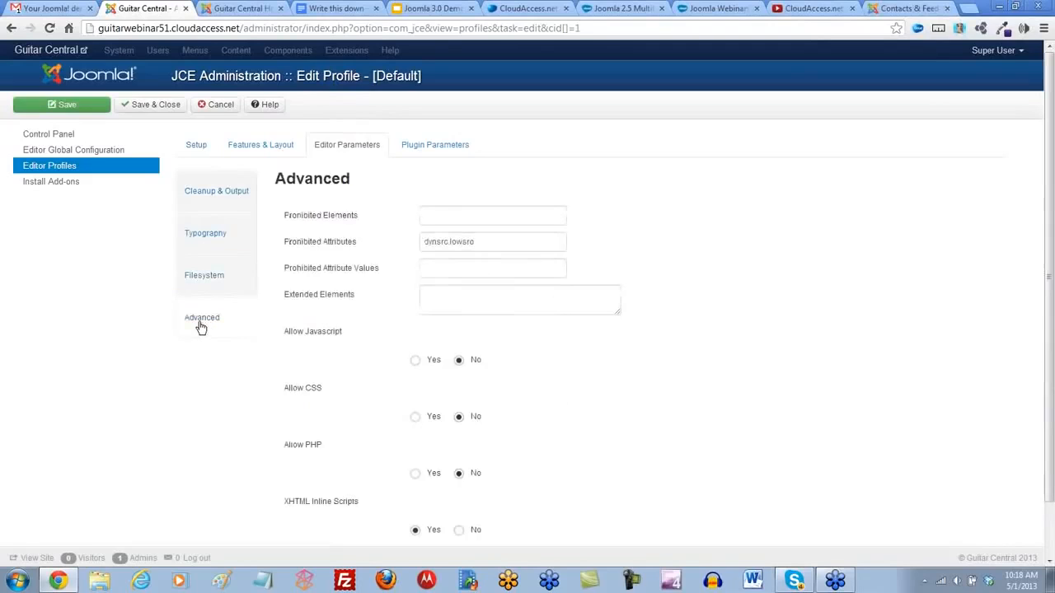
pyautogui.scroll(-1, 194, 326)
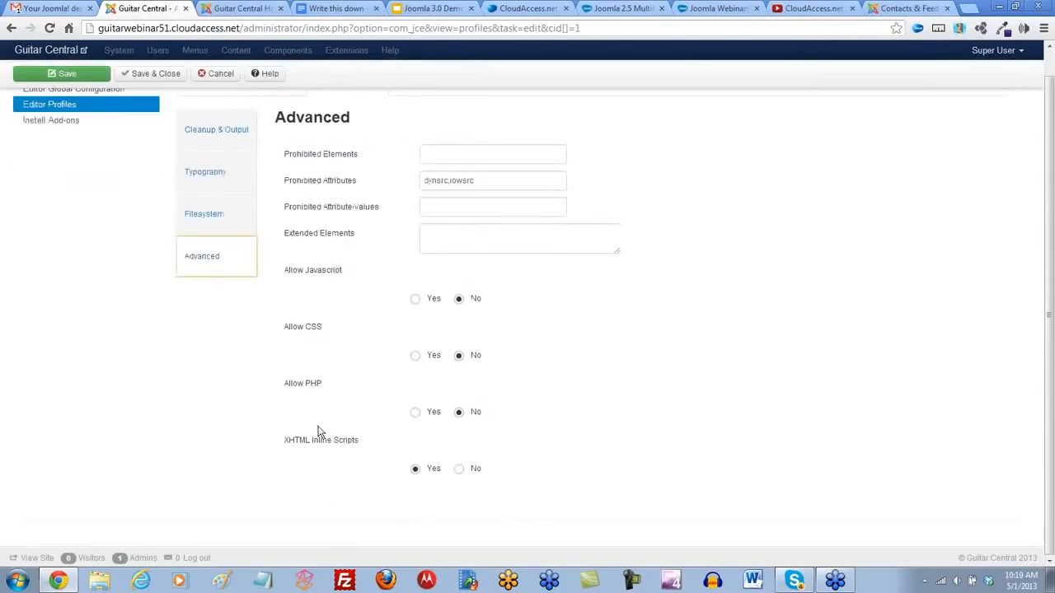
pyautogui.click(415, 414)
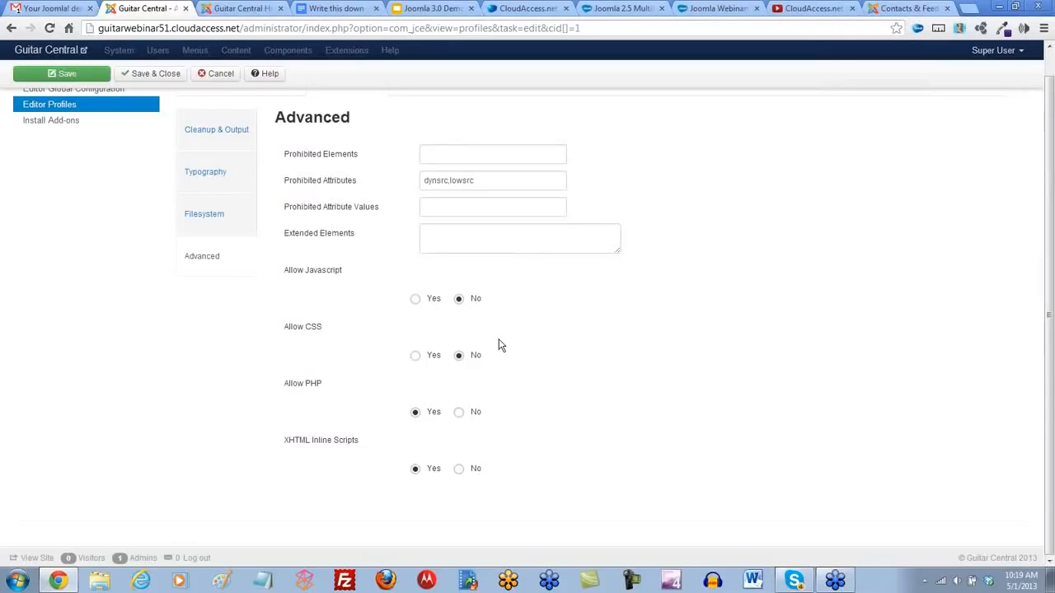
pyautogui.scroll(1, 511, 379)
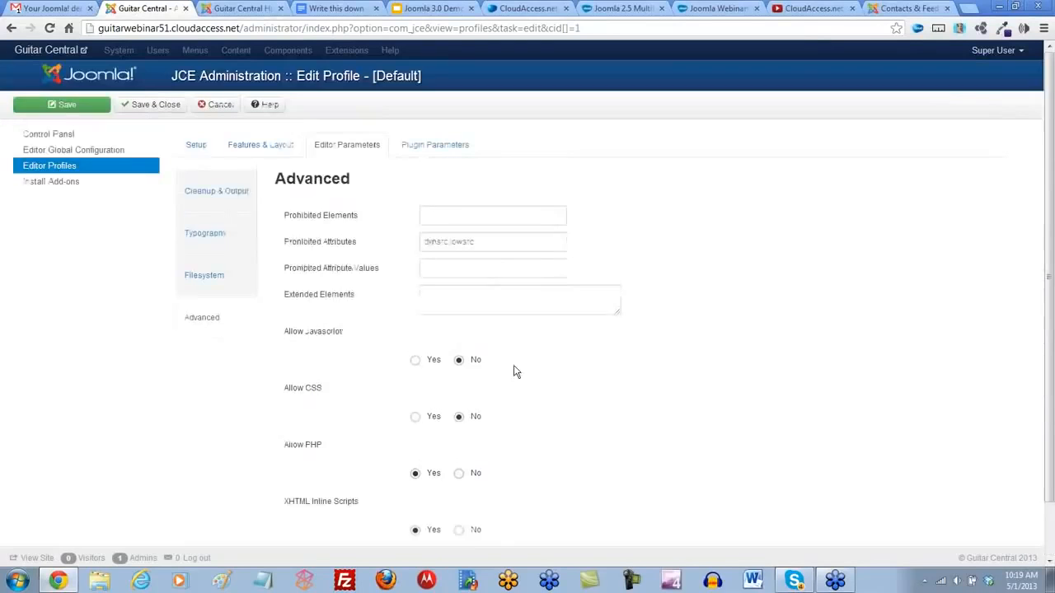
pyautogui.click(152, 106)
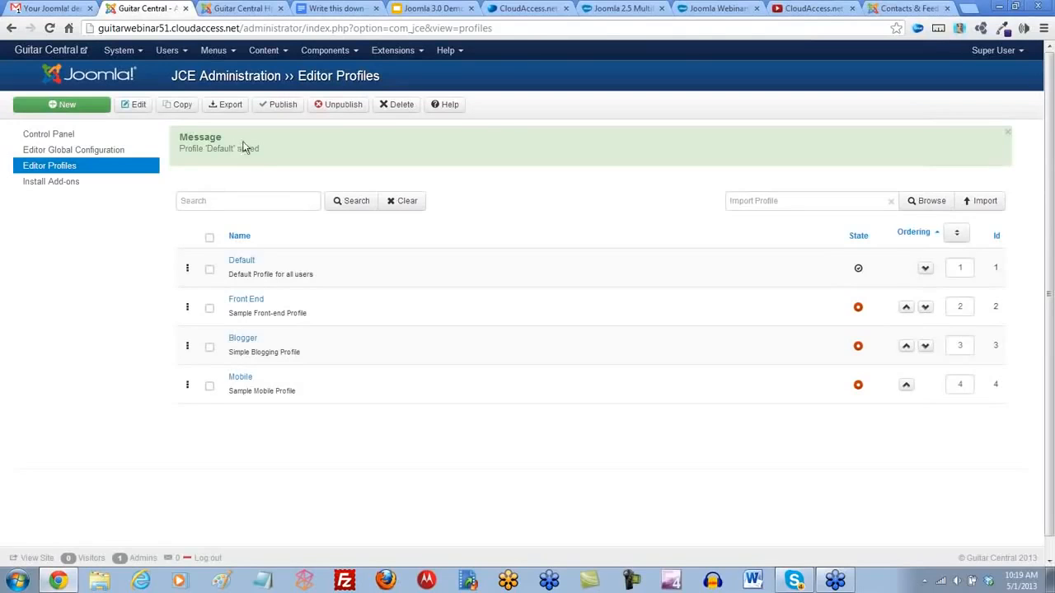
pyautogui.click(287, 55)
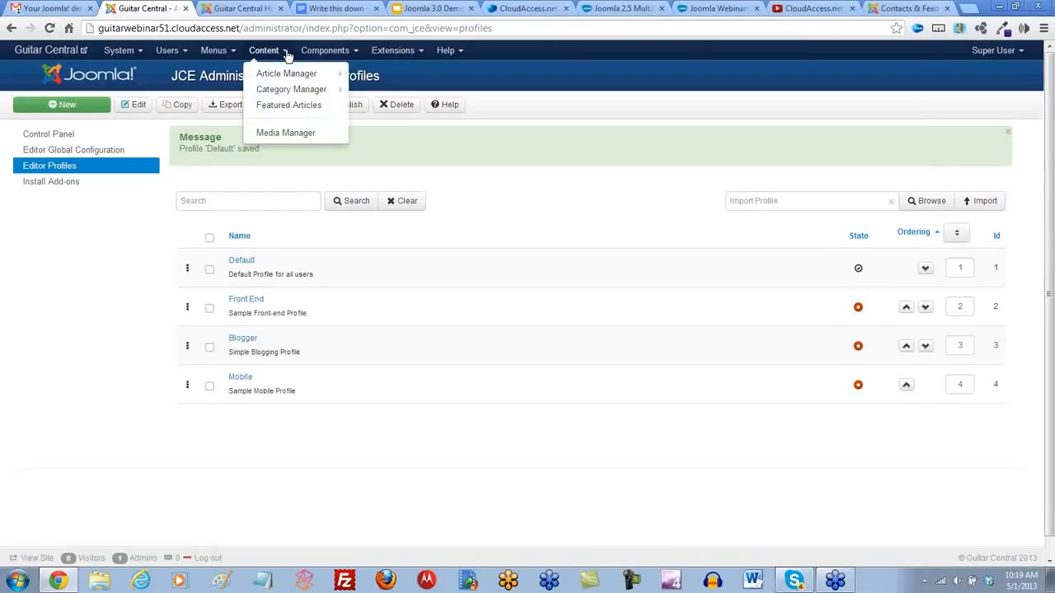
pyautogui.moveTo(287, 73)
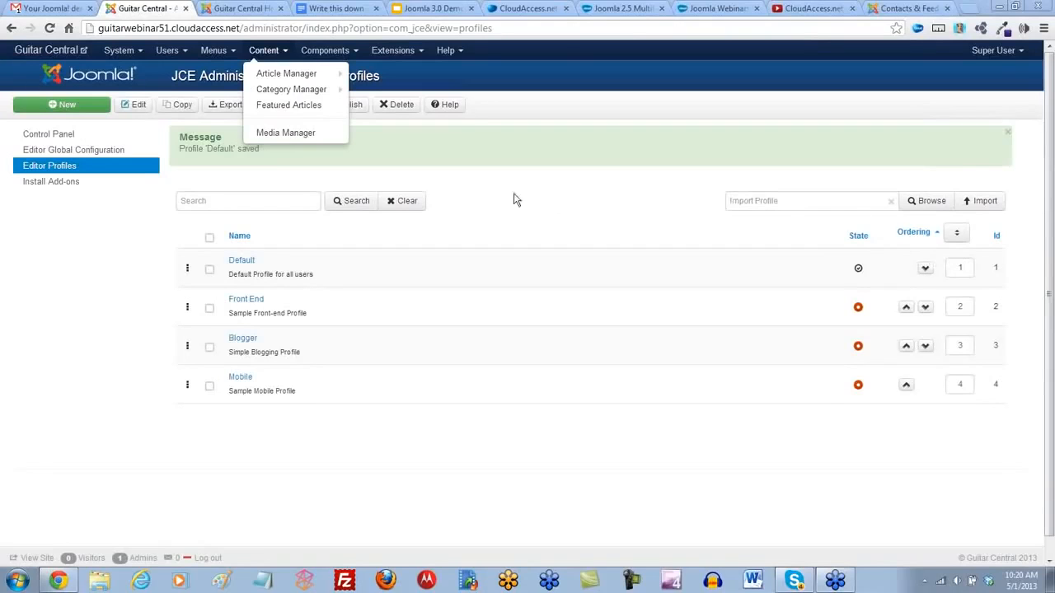
pyautogui.click(402, 185)
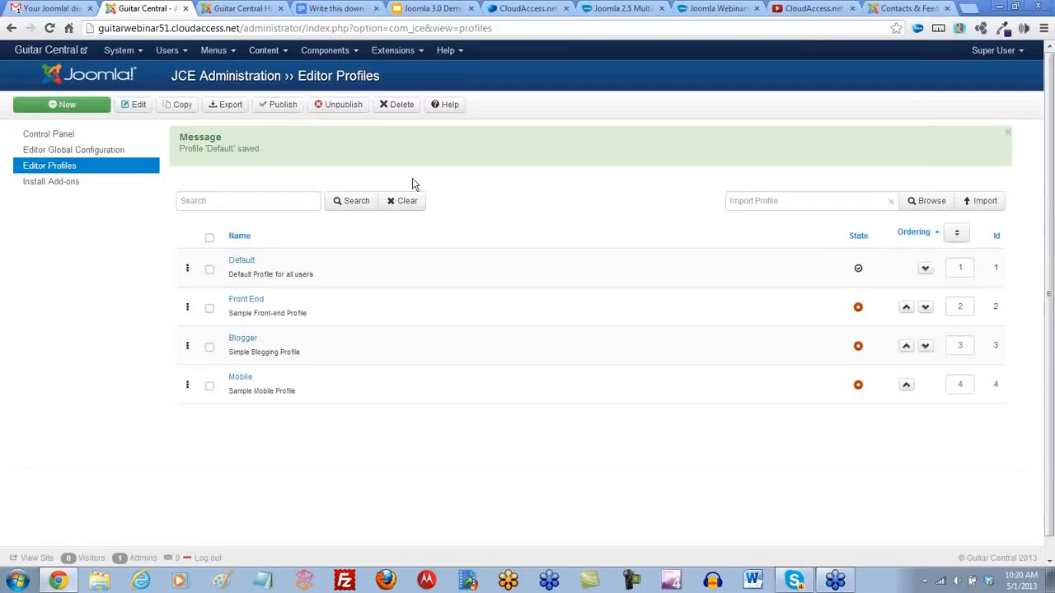
# - Switch to the recorded Joomla 2.5 Multilingual Webinar page and look through its description and video
pyautogui.click(628, 10)
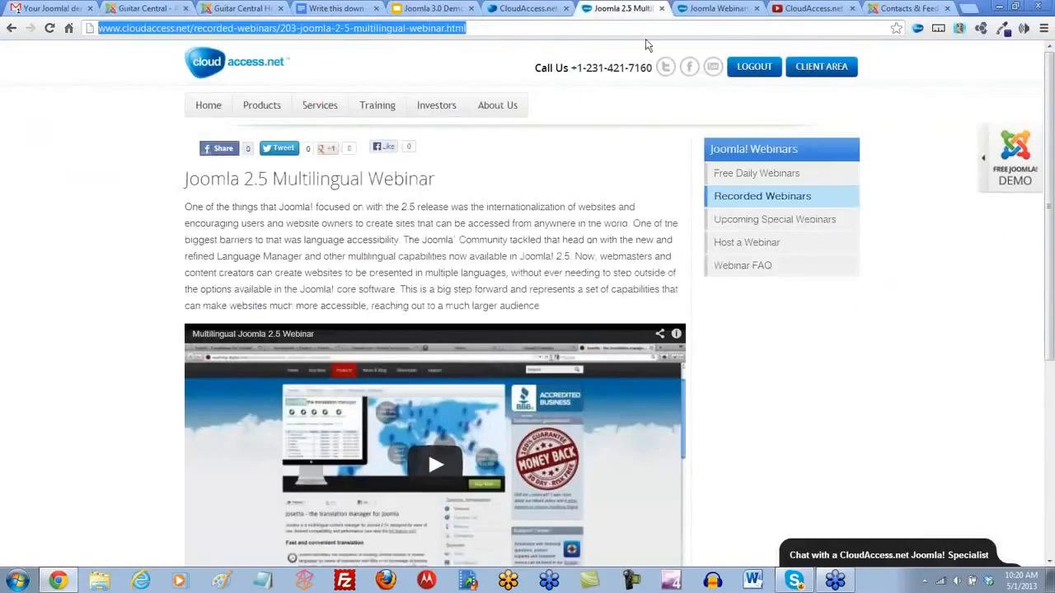
pyautogui.scroll(-1, 442, 254)
pyautogui.scroll(-1, 443, 254)
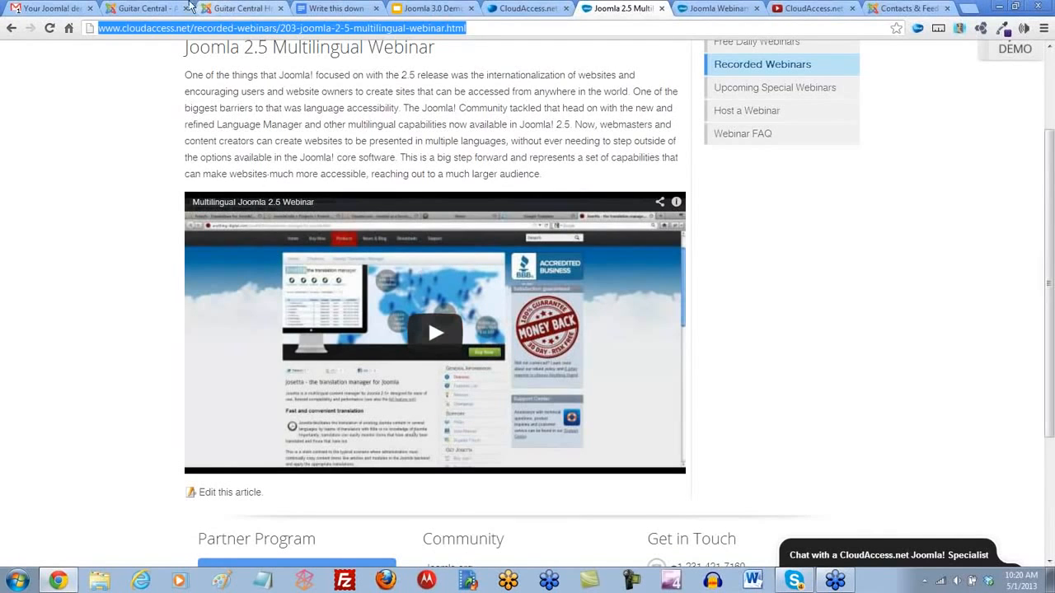
# - Return to the Guitar Central administrator site and open the Language Manager's list of installable language translations
pyautogui.click(137, 10)
pyautogui.click(217, 9)
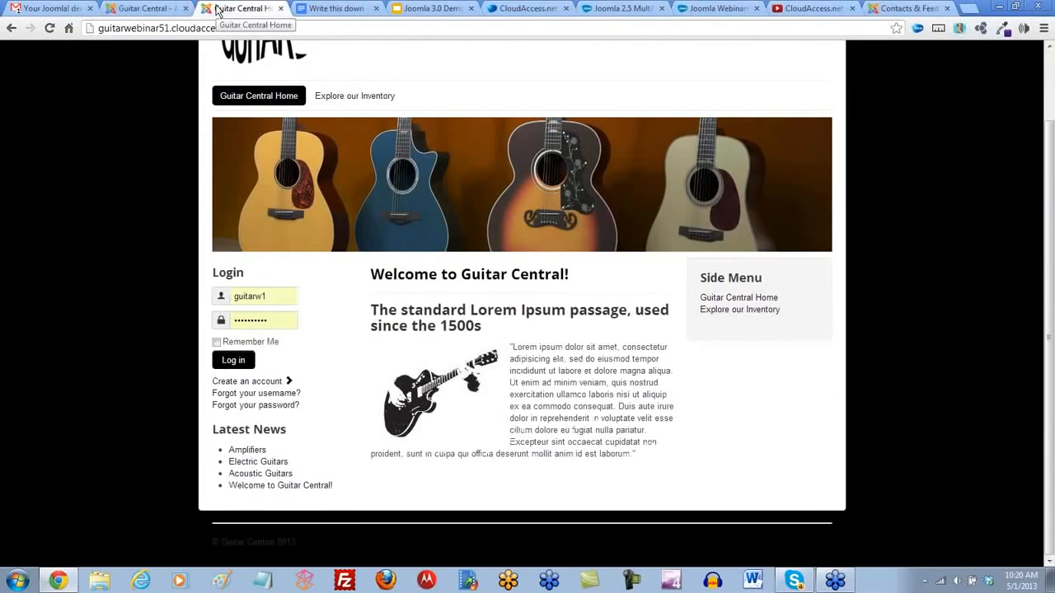
pyautogui.click(160, 9)
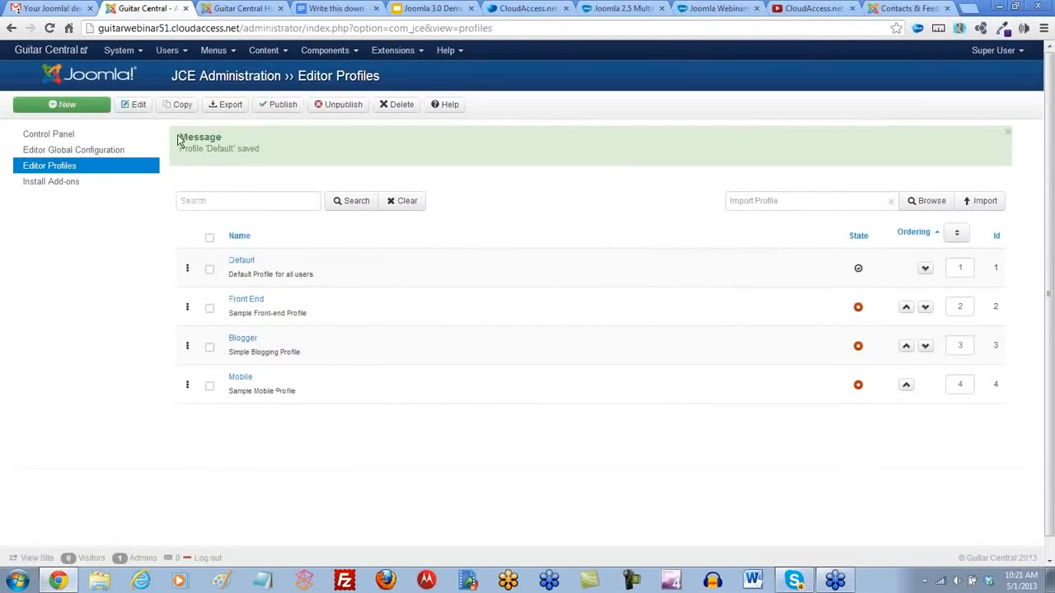
pyautogui.click(410, 53)
pyautogui.click(395, 136)
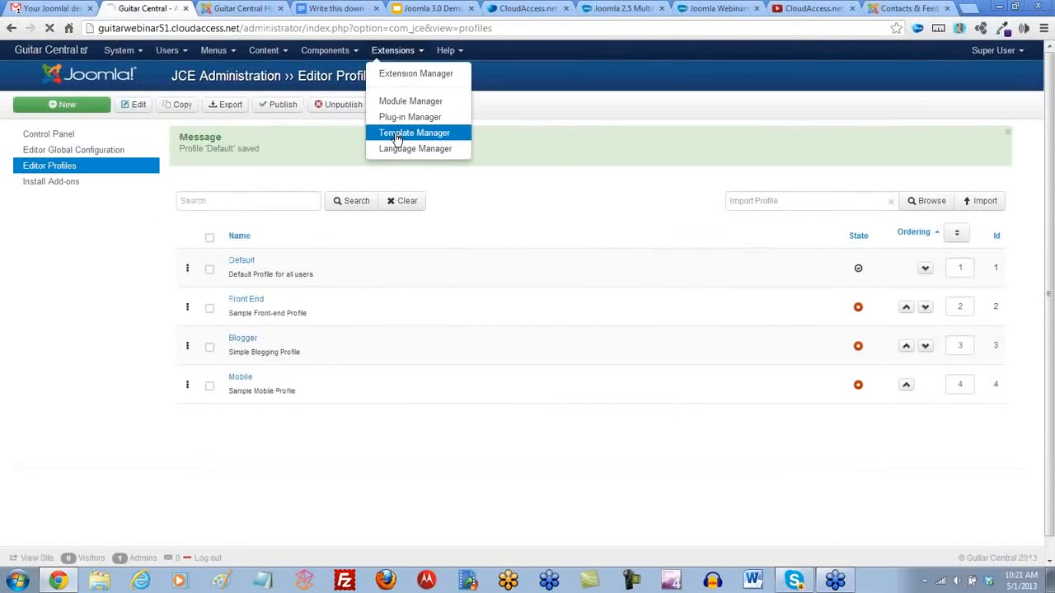
pyautogui.click(416, 53)
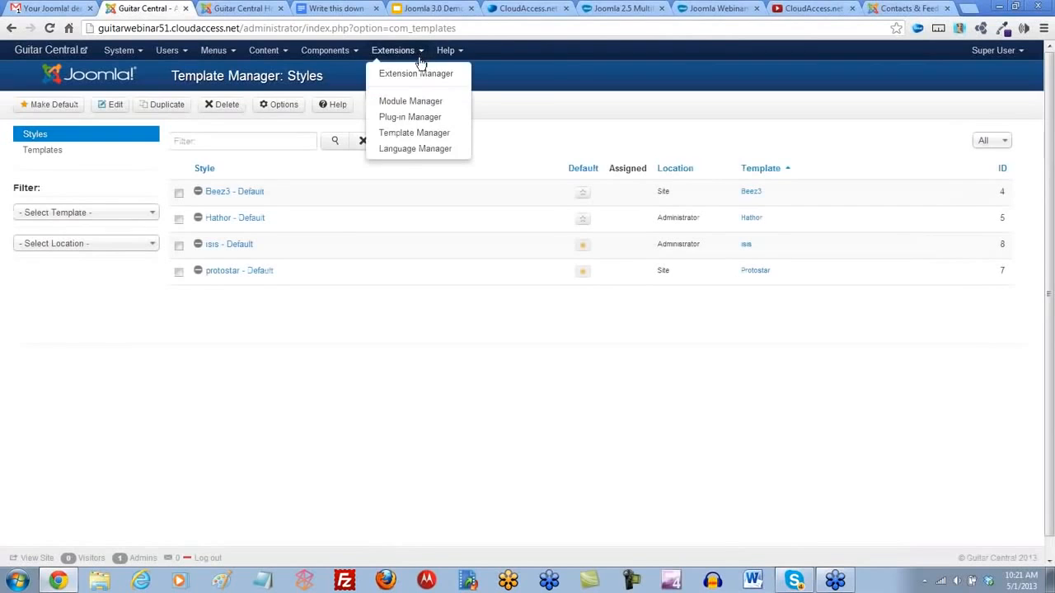
pyautogui.click(406, 153)
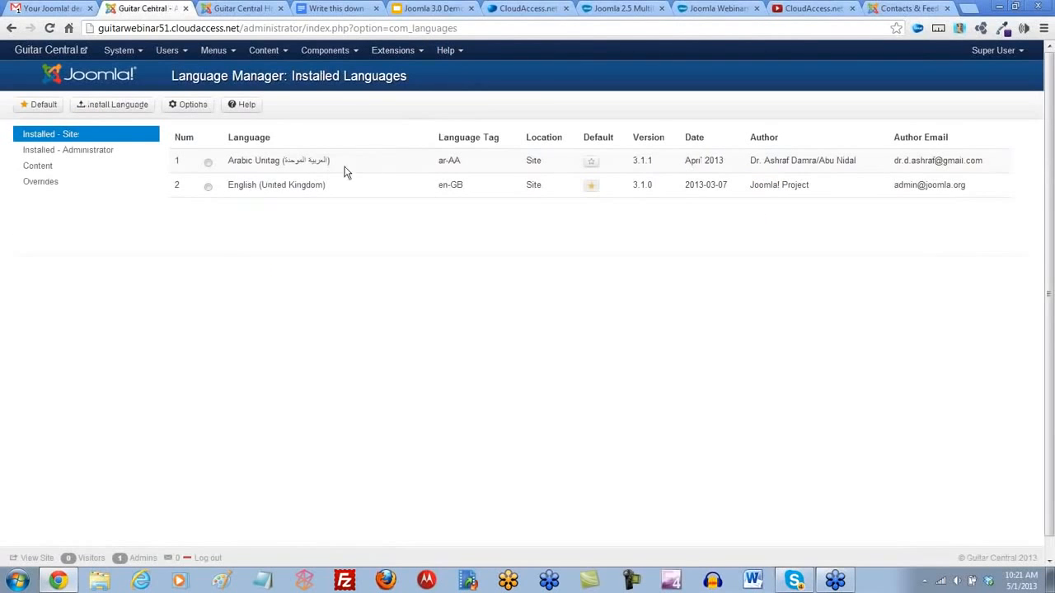
pyautogui.click(107, 106)
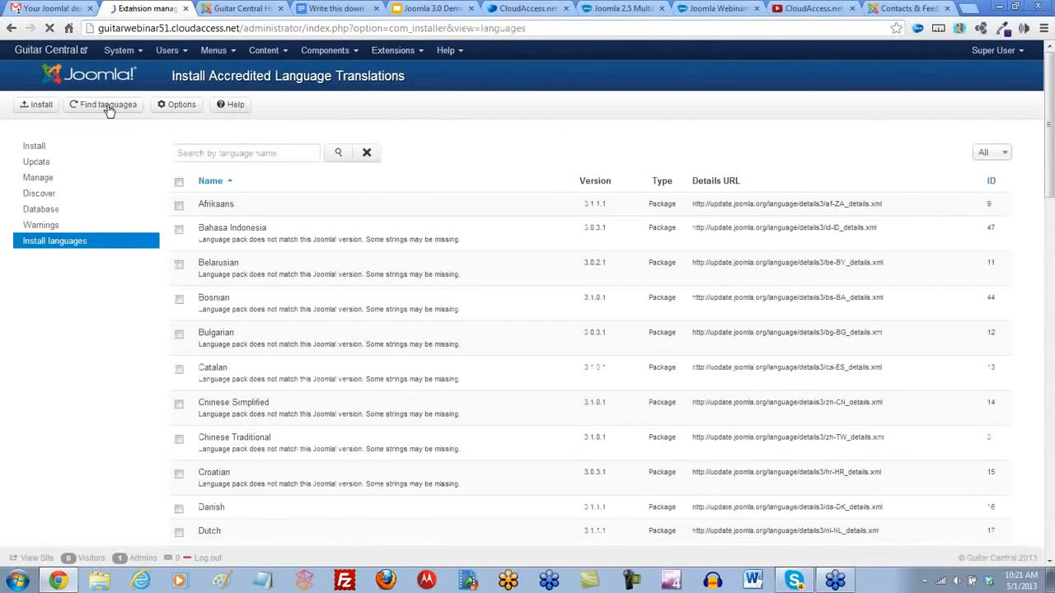
# - Look through the full list of accredited language translations, checking the available languages and their version notes
pyautogui.scroll(-1, 444, 377)
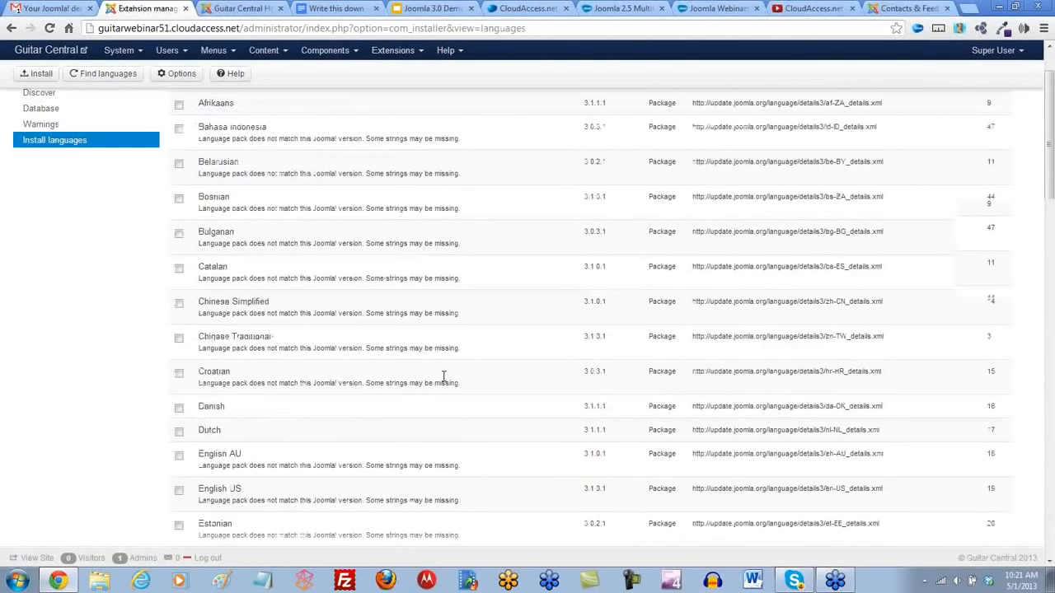
pyautogui.scroll(-1, 444, 377)
pyautogui.scroll(-1, 443, 380)
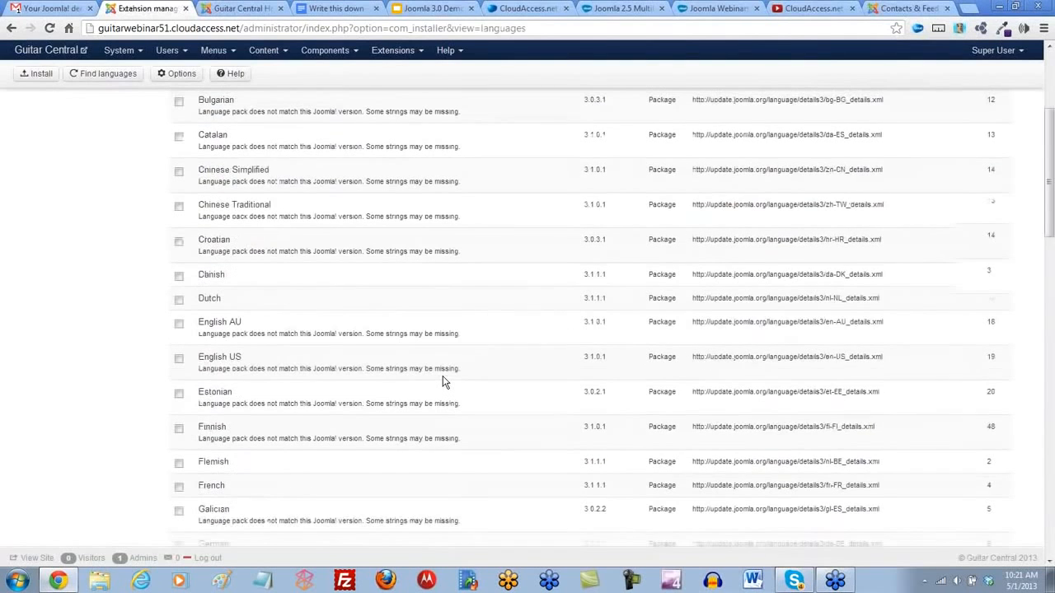
pyautogui.scroll(-1, 442, 380)
pyautogui.scroll(-1, 442, 380)
pyautogui.scroll(-2, 442, 378)
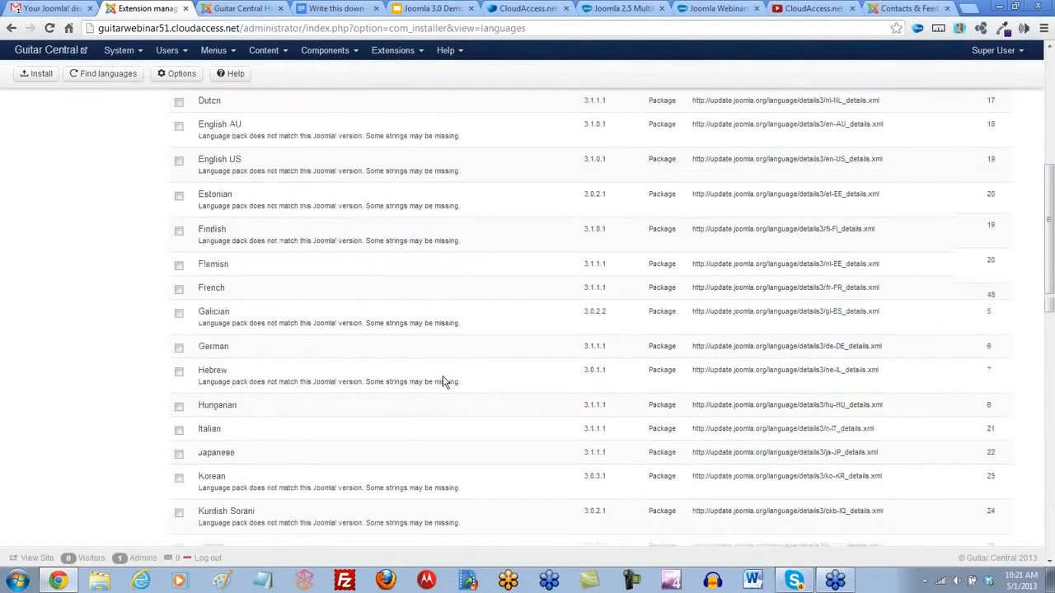
pyautogui.scroll(-1, 443, 379)
pyautogui.scroll(-1, 442, 382)
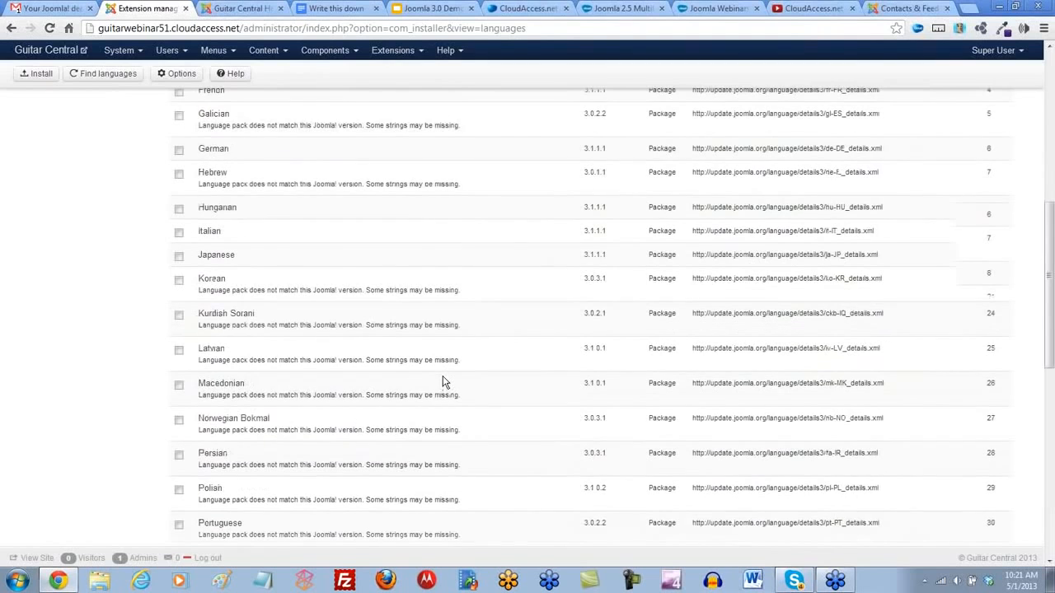
pyautogui.scroll(-1, 443, 382)
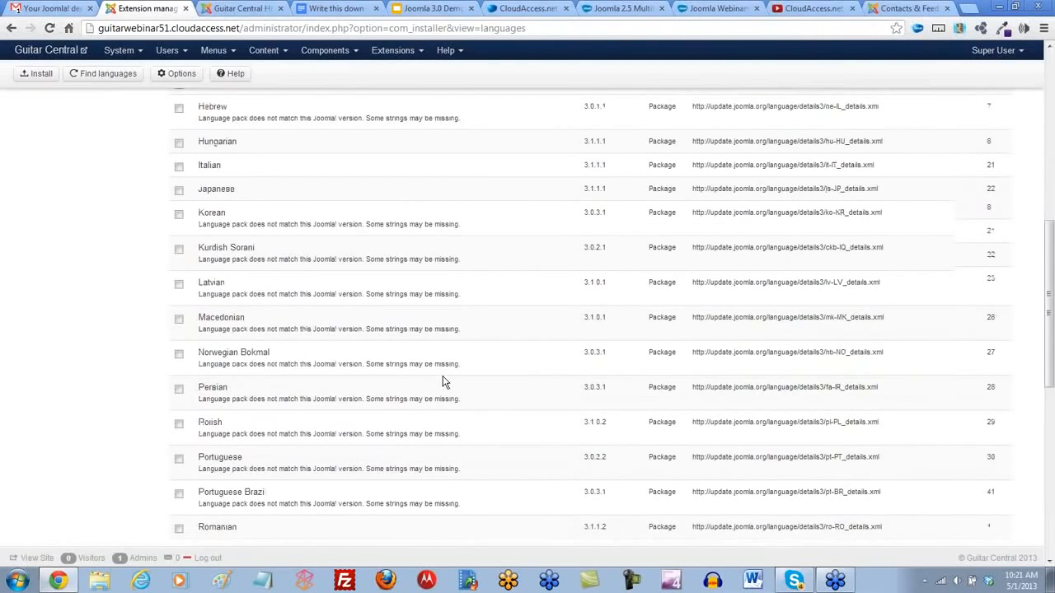
pyautogui.scroll(-5, 443, 381)
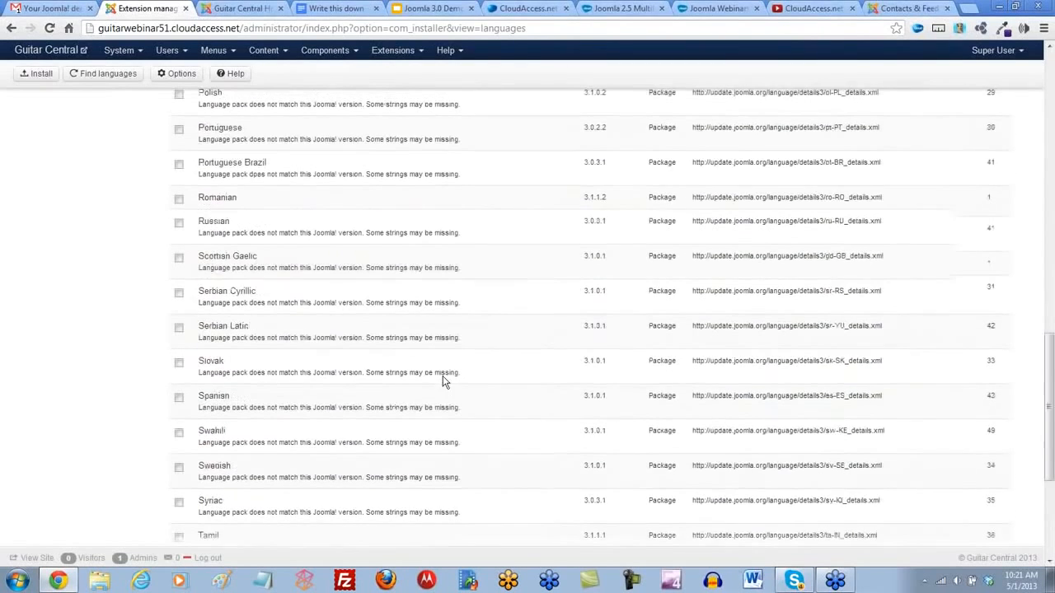
pyautogui.scroll(-4, 442, 380)
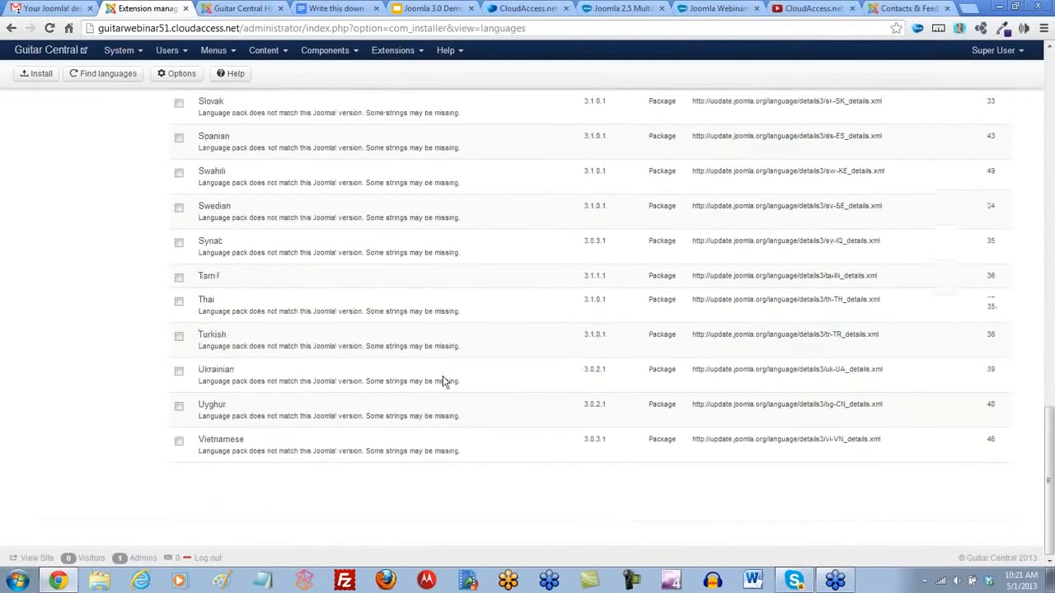
pyautogui.scroll(9, 442, 382)
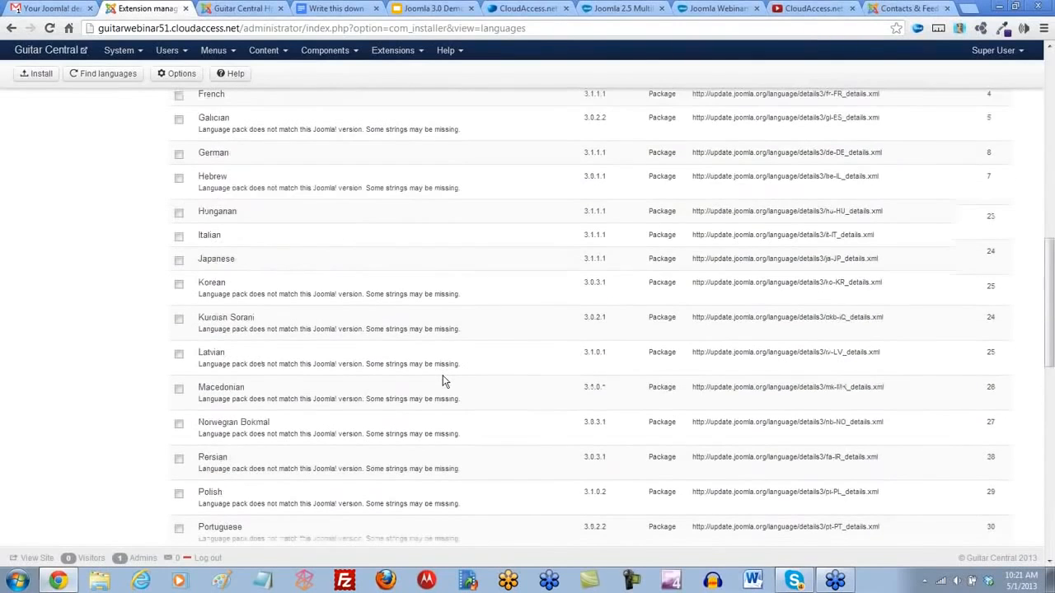
pyautogui.scroll(5, 443, 382)
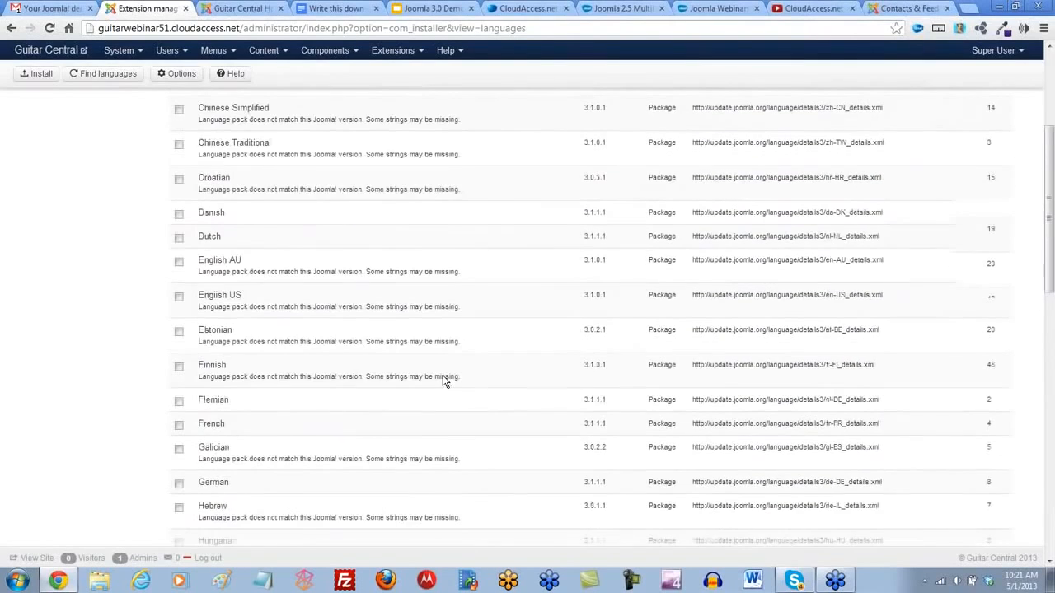
pyautogui.scroll(4, 443, 375)
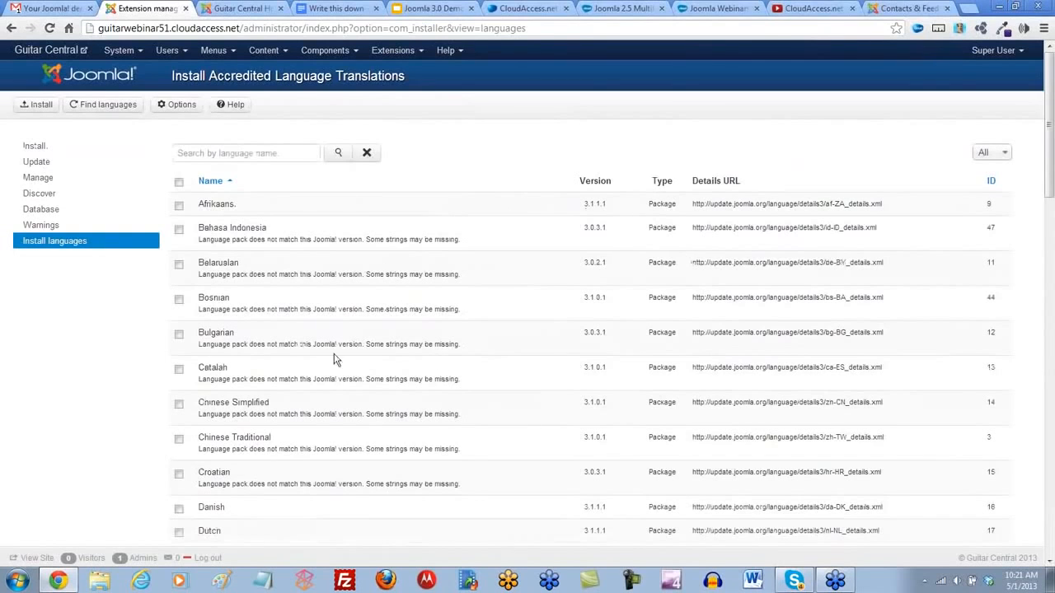
# - Switch to the Joomla! Extensions Directory and open the Languages category
pyautogui.click(894, 9)
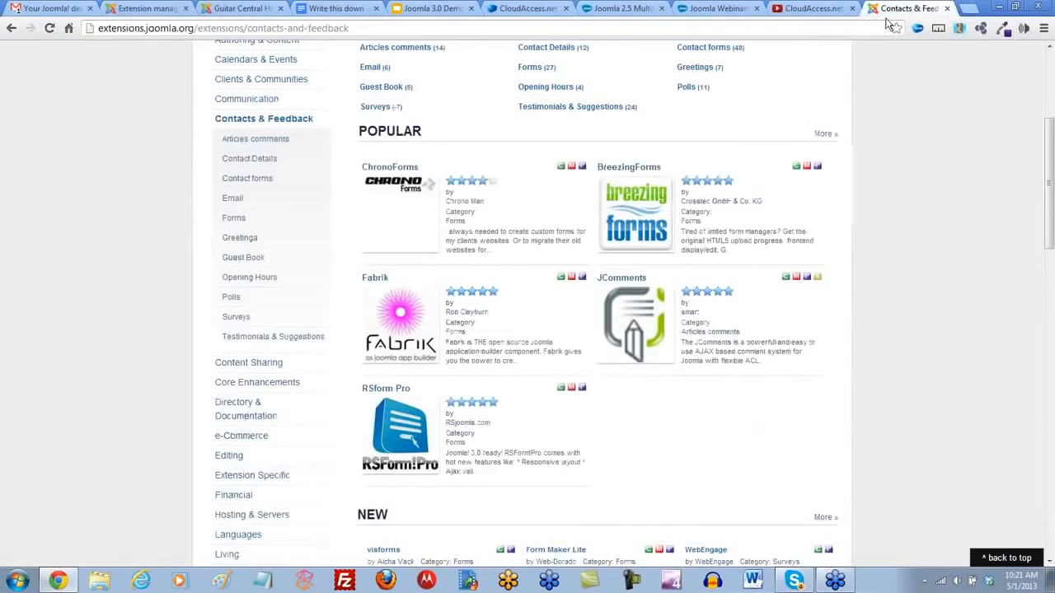
pyautogui.scroll(2, 344, 348)
pyautogui.scroll(2, 338, 317)
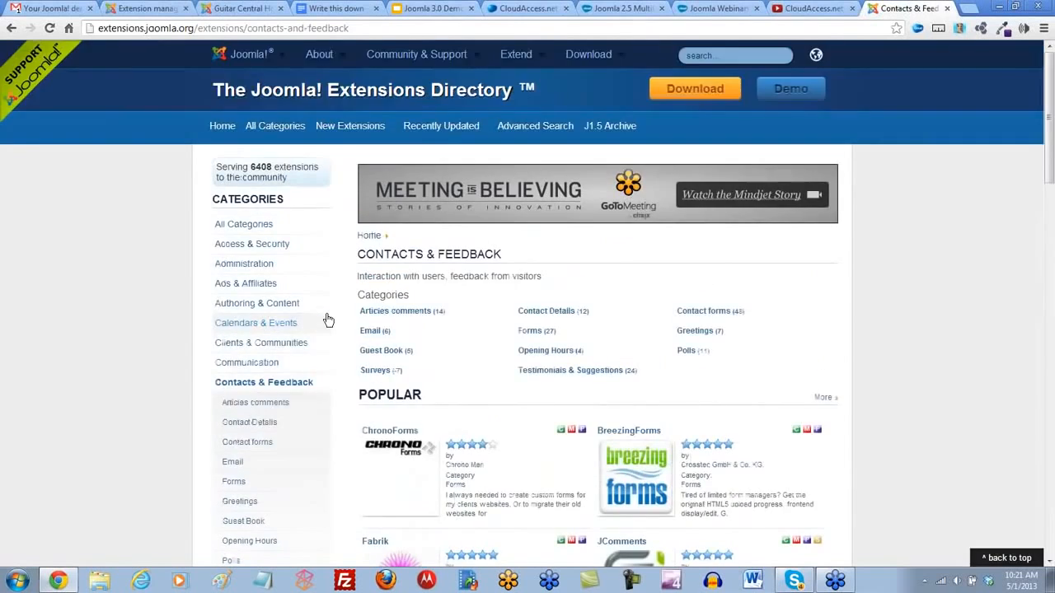
pyautogui.scroll(-1, 328, 319)
pyautogui.scroll(-5, 328, 320)
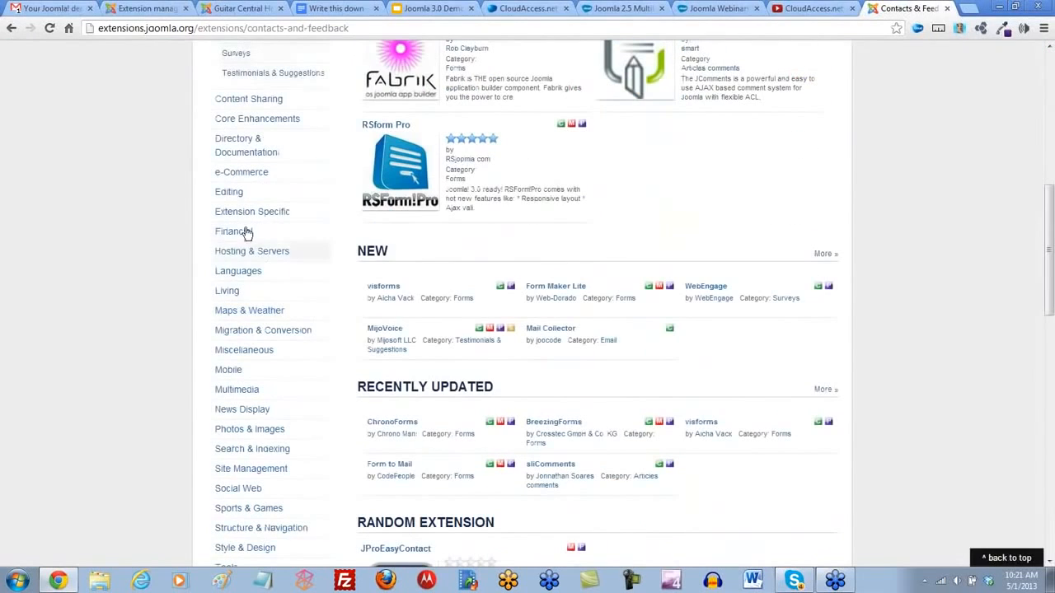
pyautogui.click(237, 272)
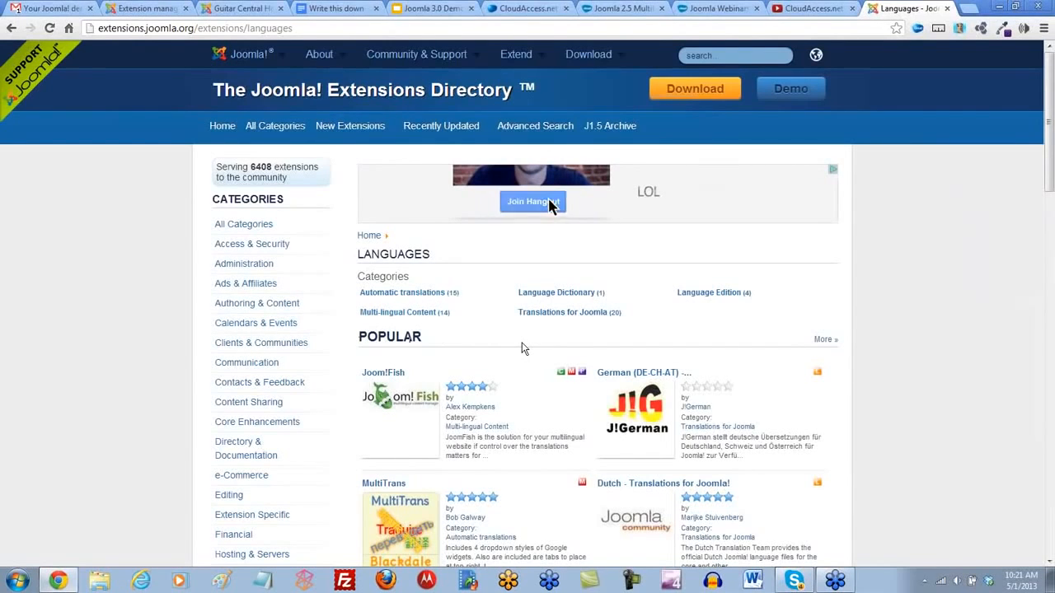
# - Look over the popular language extensions and open the Translations for Joomla subcategory
pyautogui.scroll(-1, 478, 333)
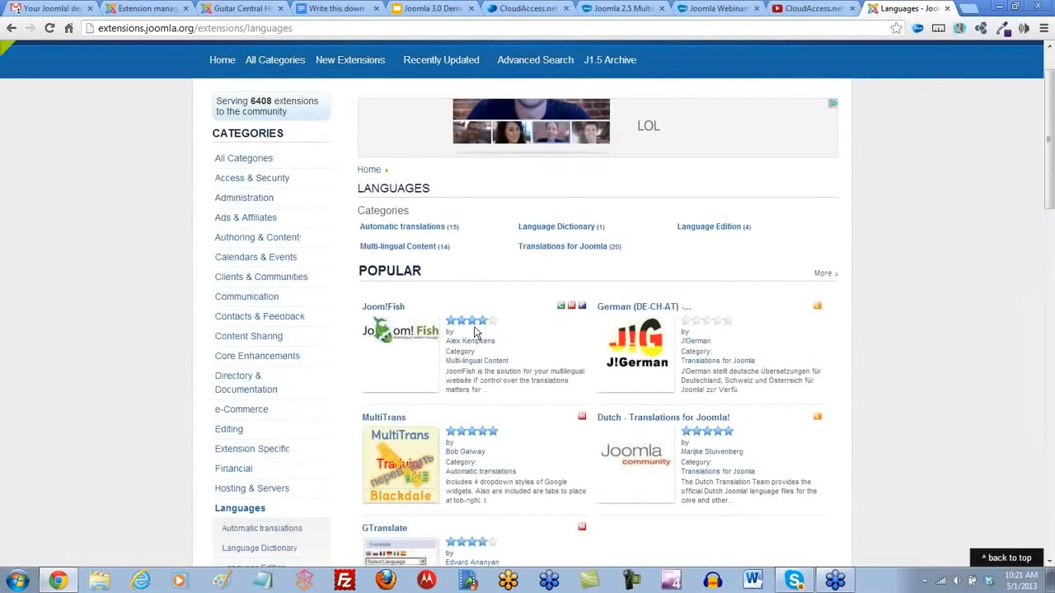
pyautogui.scroll(-1, 475, 331)
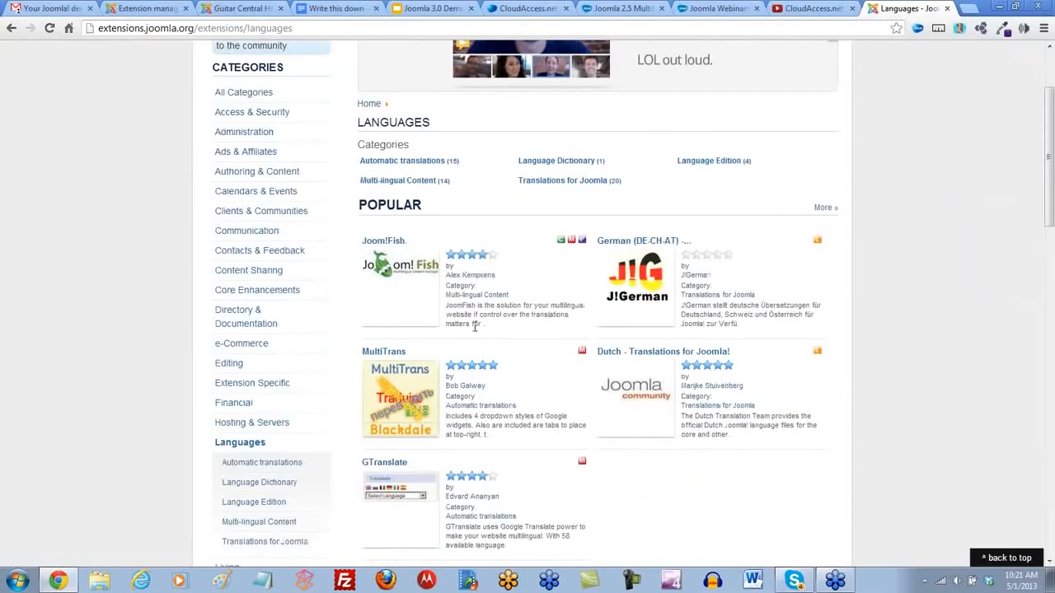
pyautogui.scroll(2, 475, 328)
pyautogui.scroll(-3, 475, 326)
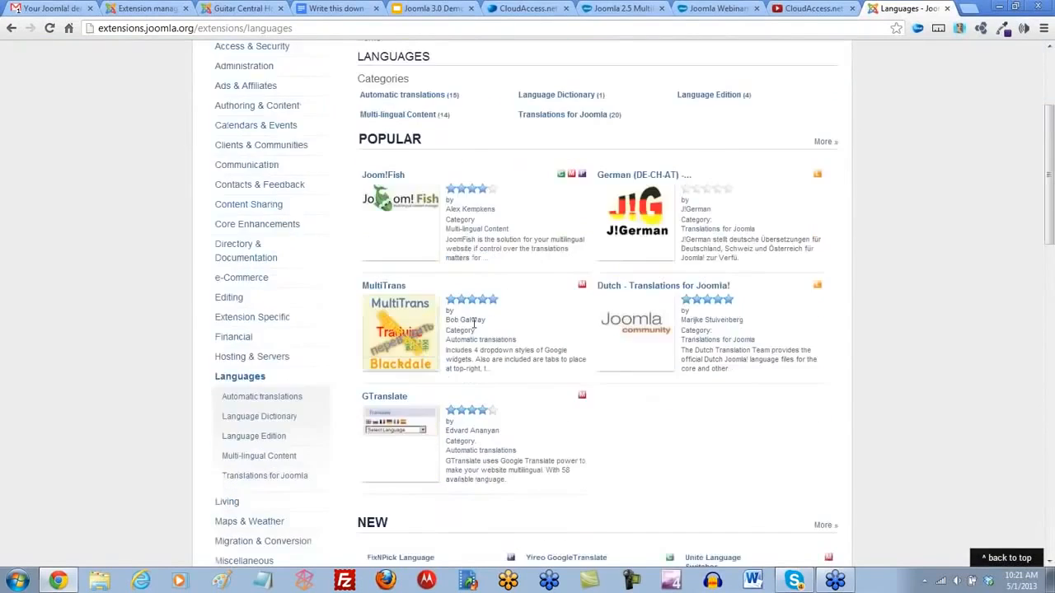
pyautogui.scroll(-2, 473, 325)
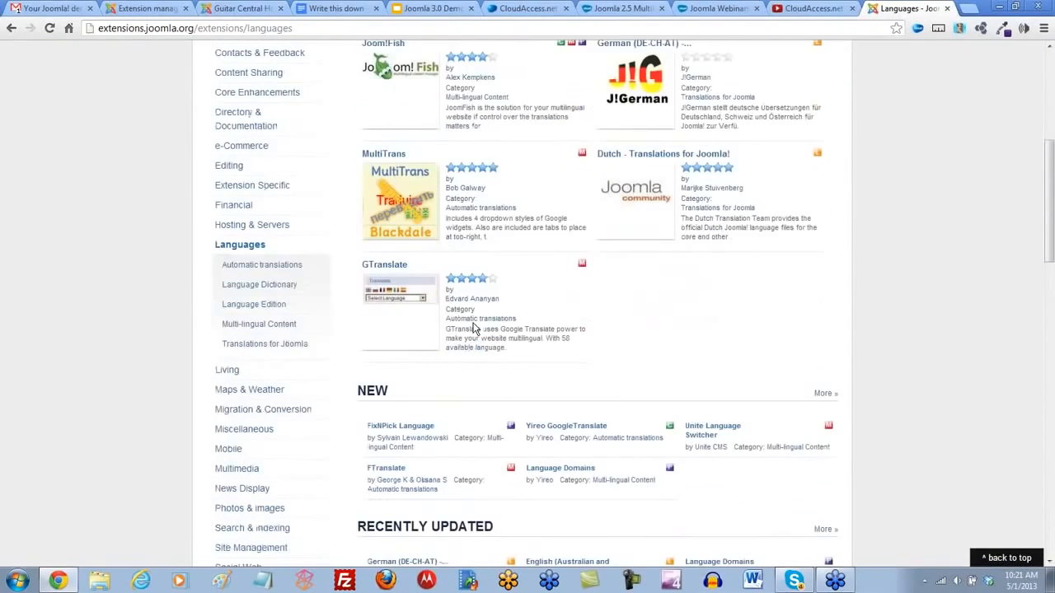
pyautogui.click(276, 345)
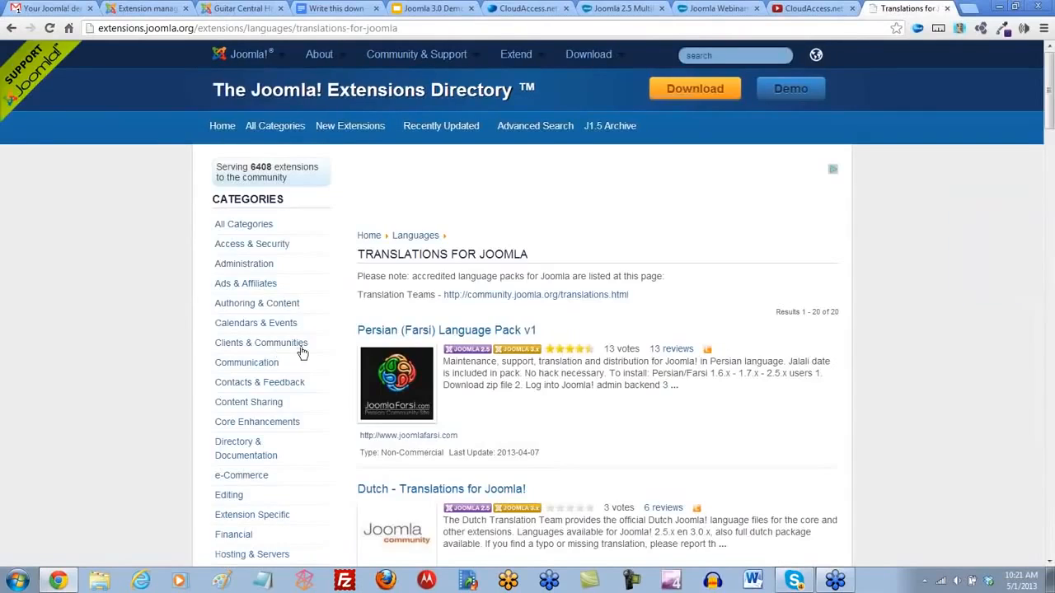
# - Examine the translation packs listed under Translations for Joomla and the Joomla versions they support
pyautogui.scroll(-1, 692, 408)
pyautogui.scroll(-1, 693, 407)
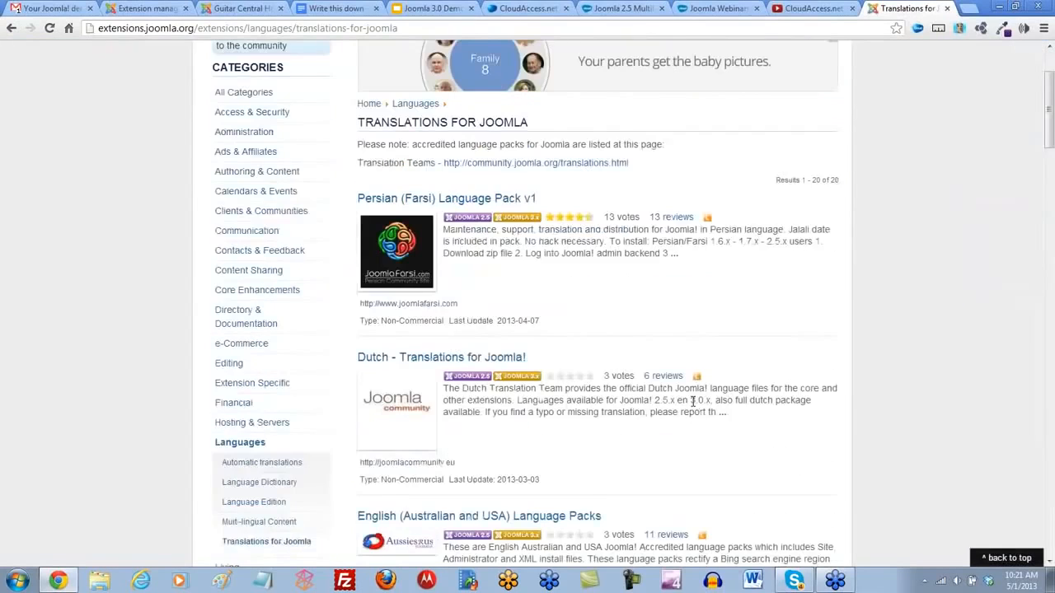
pyautogui.scroll(-3, 693, 407)
pyautogui.scroll(-6, 692, 407)
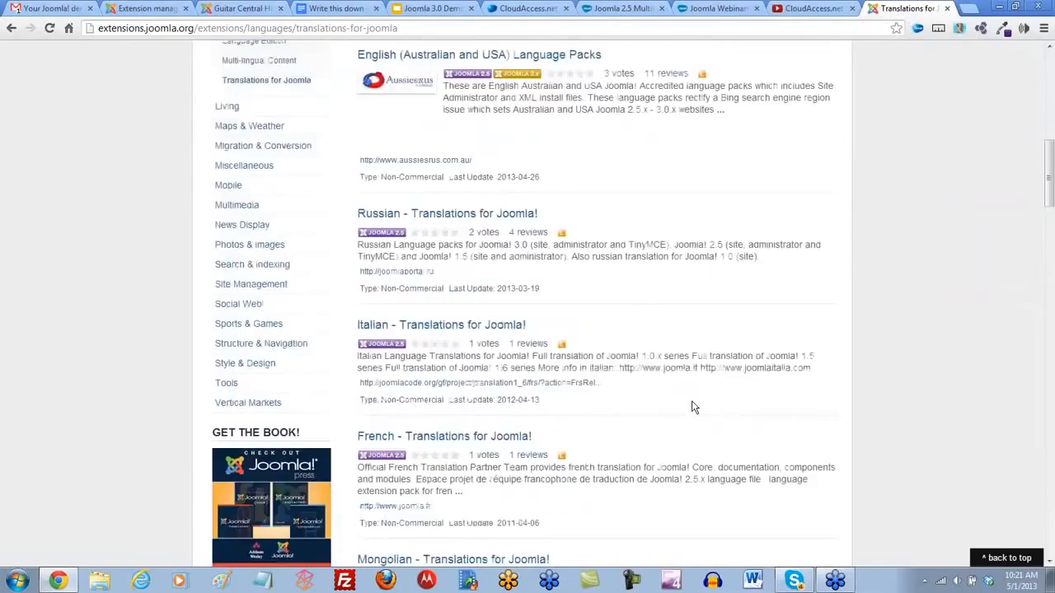
pyautogui.scroll(-9, 693, 401)
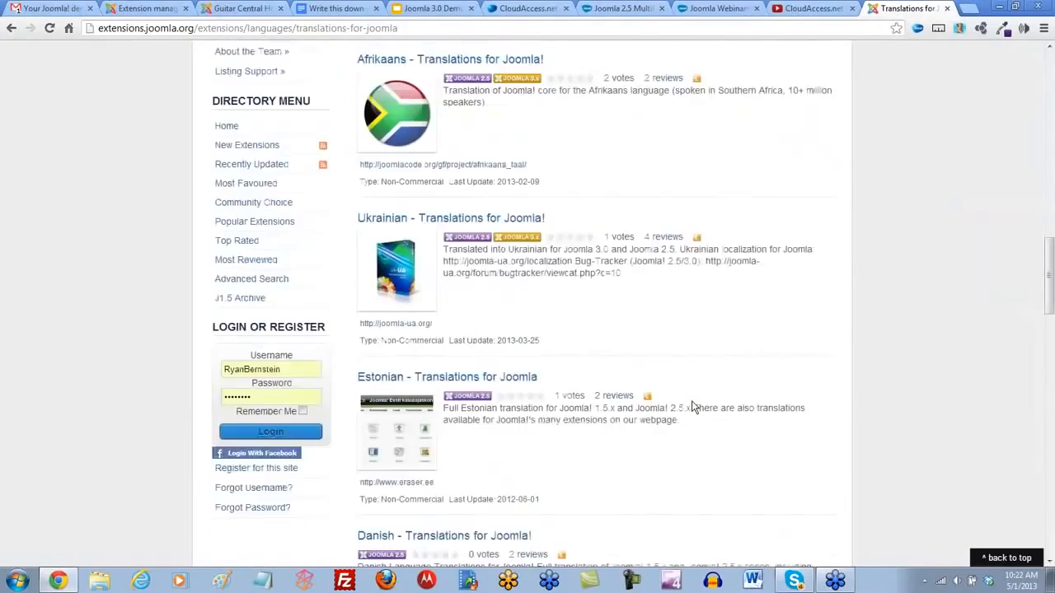
pyautogui.scroll(-9, 692, 407)
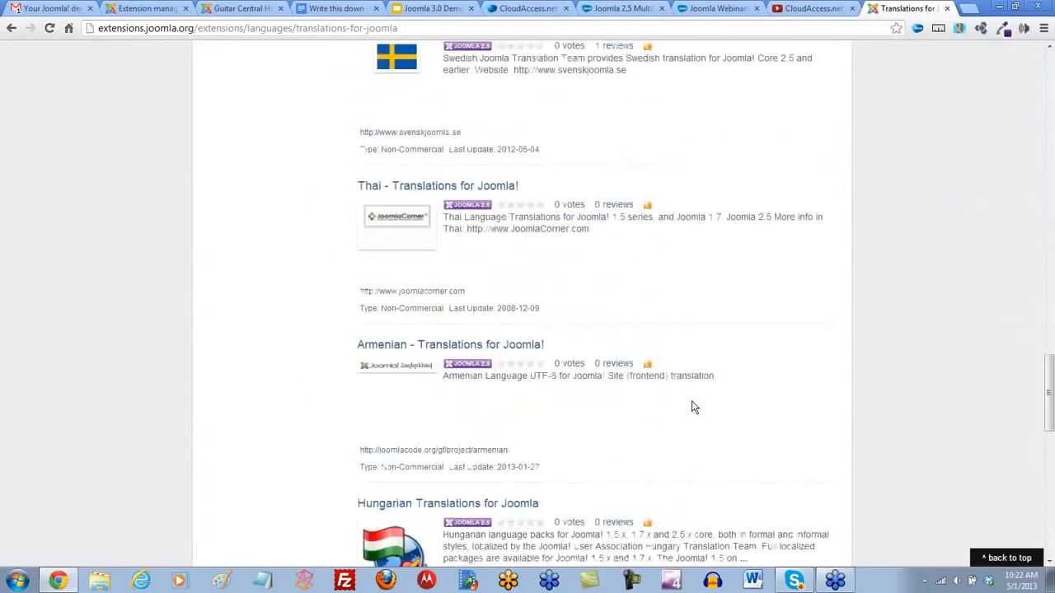
pyautogui.scroll(-6, 692, 404)
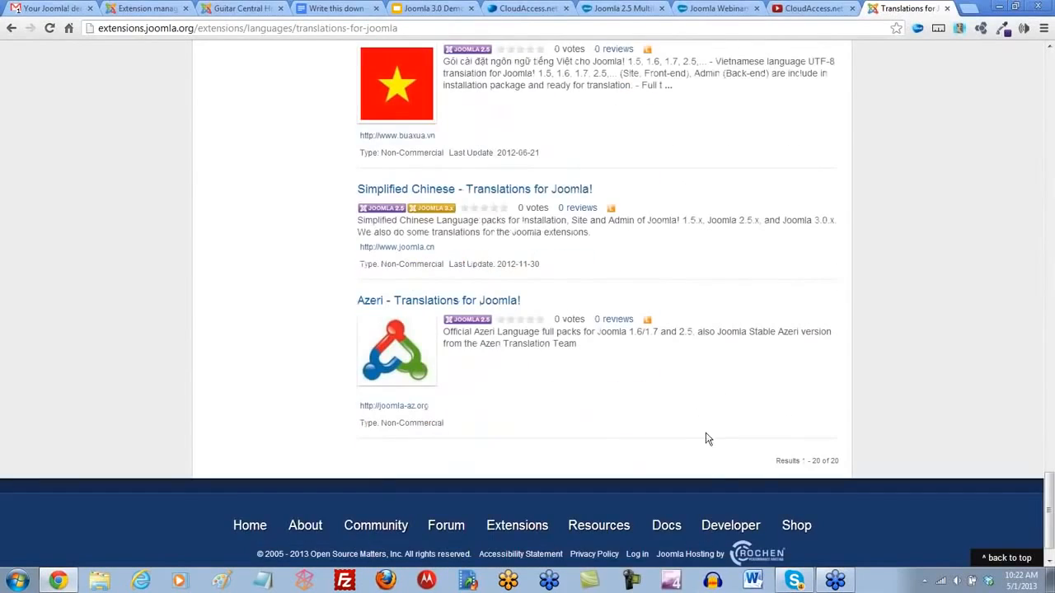
pyautogui.scroll(10, 705, 435)
pyautogui.scroll(3, 705, 428)
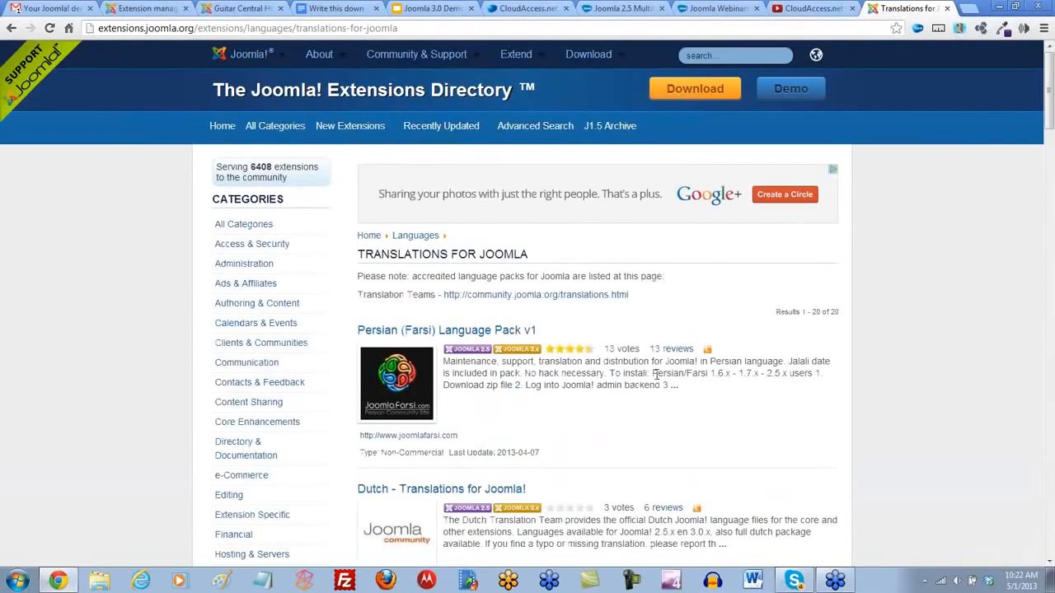
# - Switch back to the Guitar Central administrator site and review its installable languages list again
pyautogui.click(140, 12)
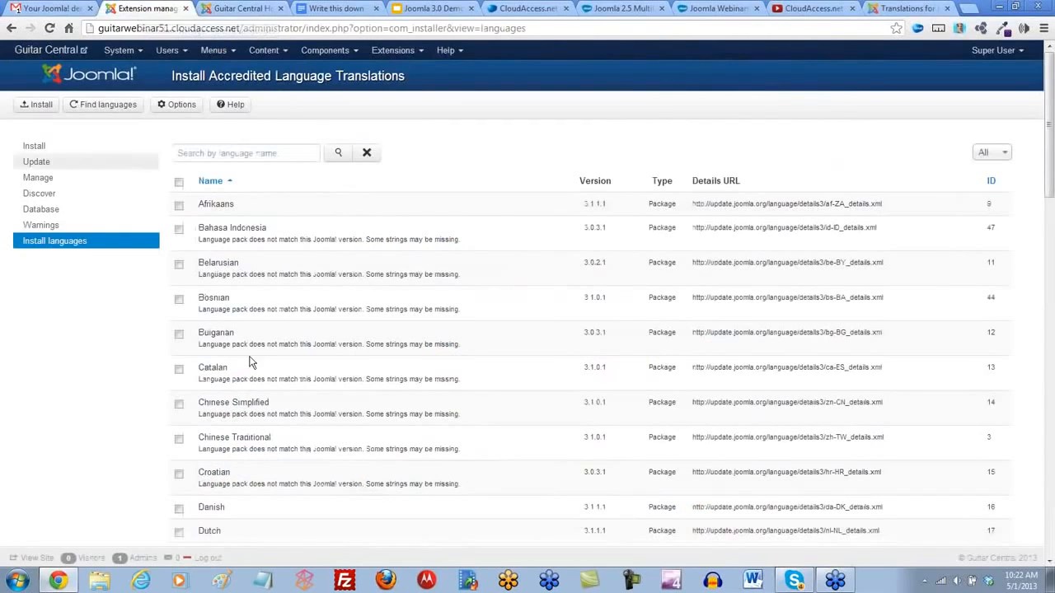
pyautogui.scroll(-1, 238, 264)
pyautogui.scroll(1, 238, 264)
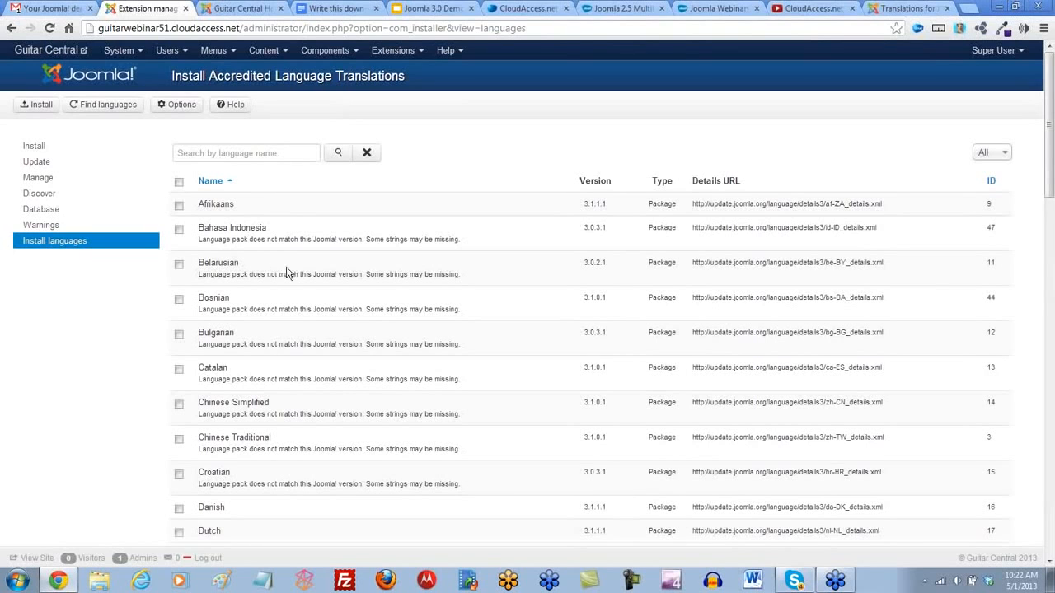
# - Return to the start of the Joomla 2.5 Multilingual Webinar page and lower the system volume
pyautogui.click(622, 8)
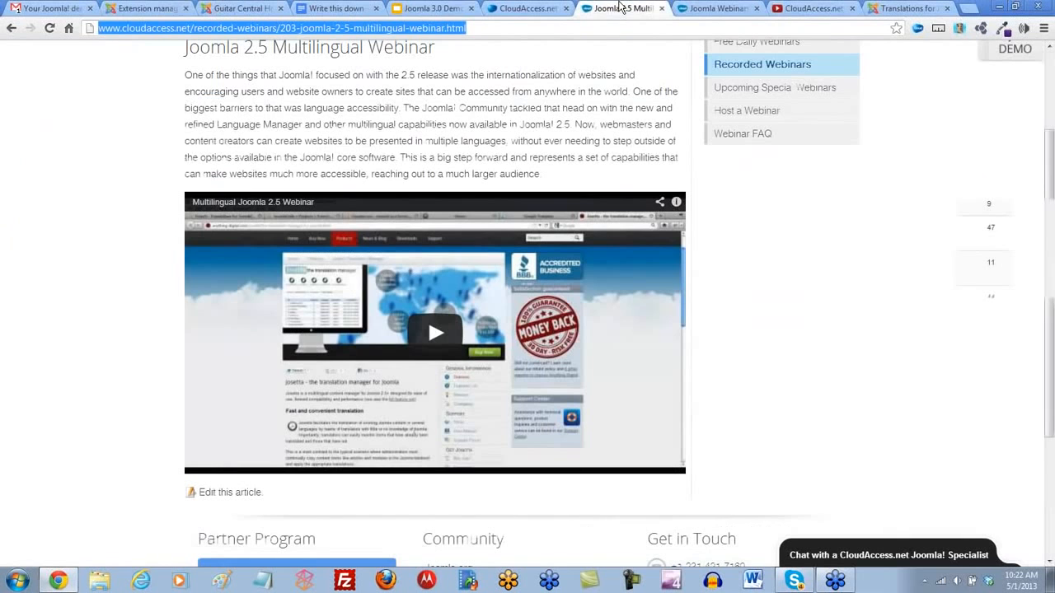
pyautogui.scroll(2, 272, 156)
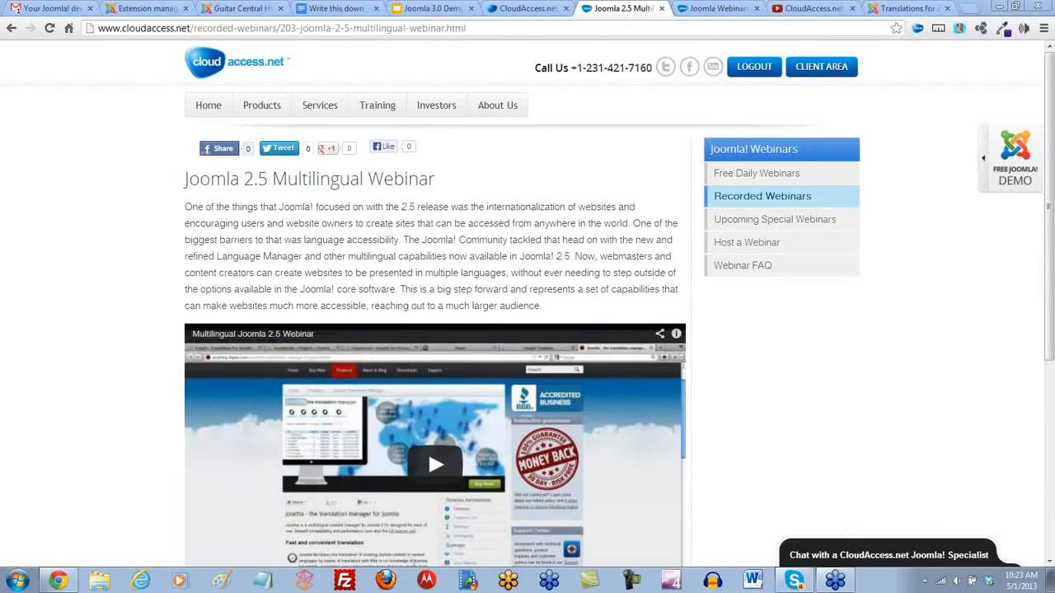
pyautogui.press('XF86AudioLowerVolume')
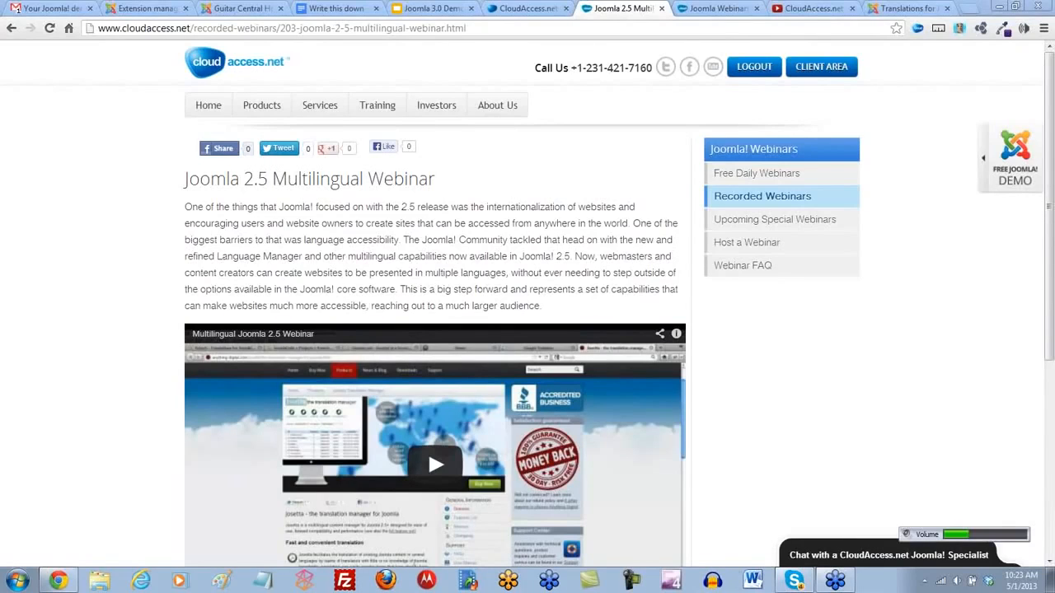
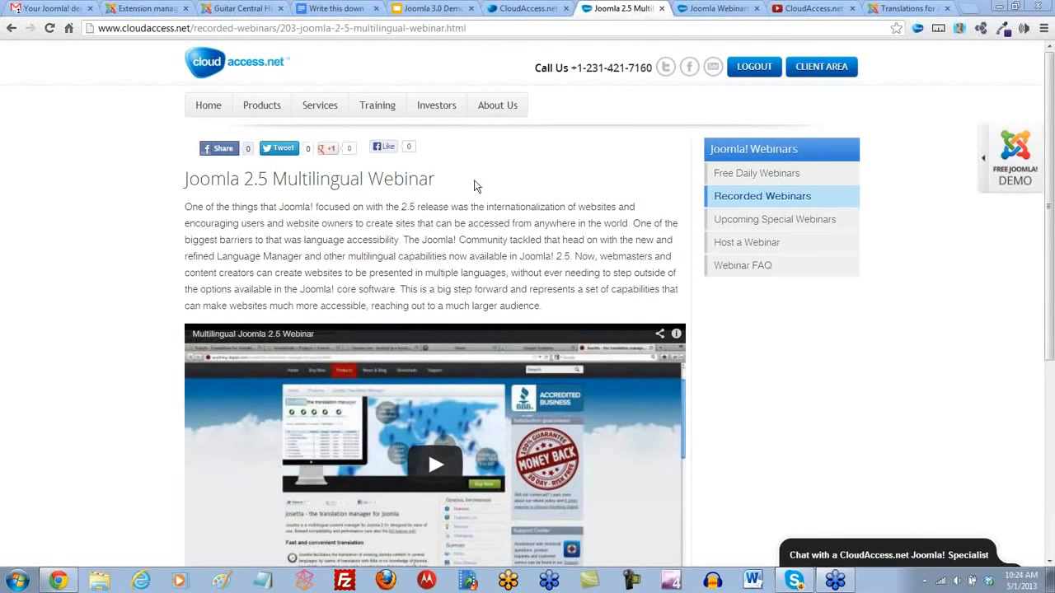
# - In the Guitar Central administrator's Global Configuration, set Site Offline to Yes and save
pyautogui.click(130, 9)
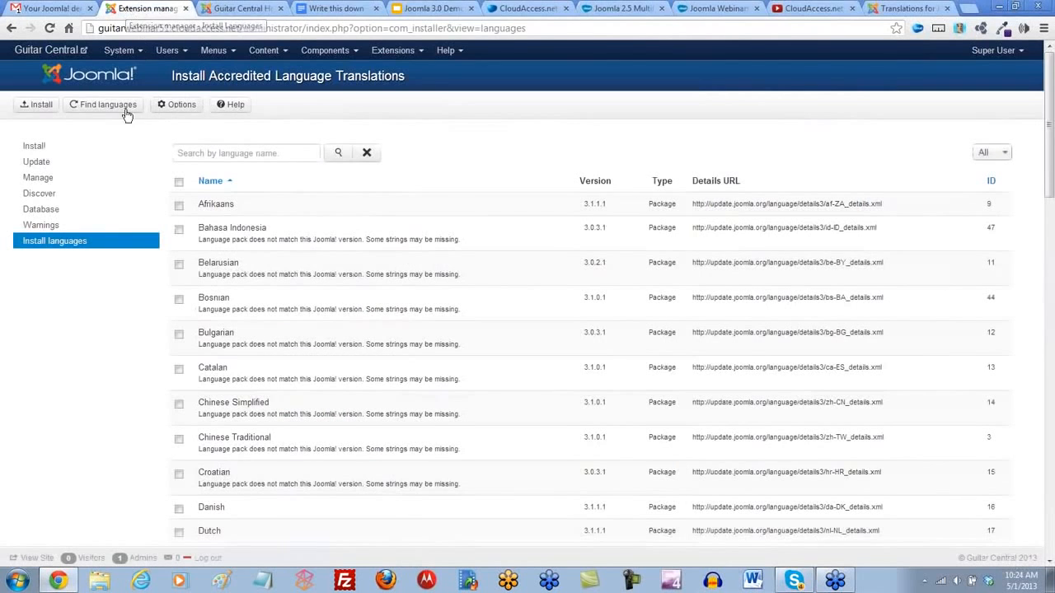
pyautogui.click(138, 52)
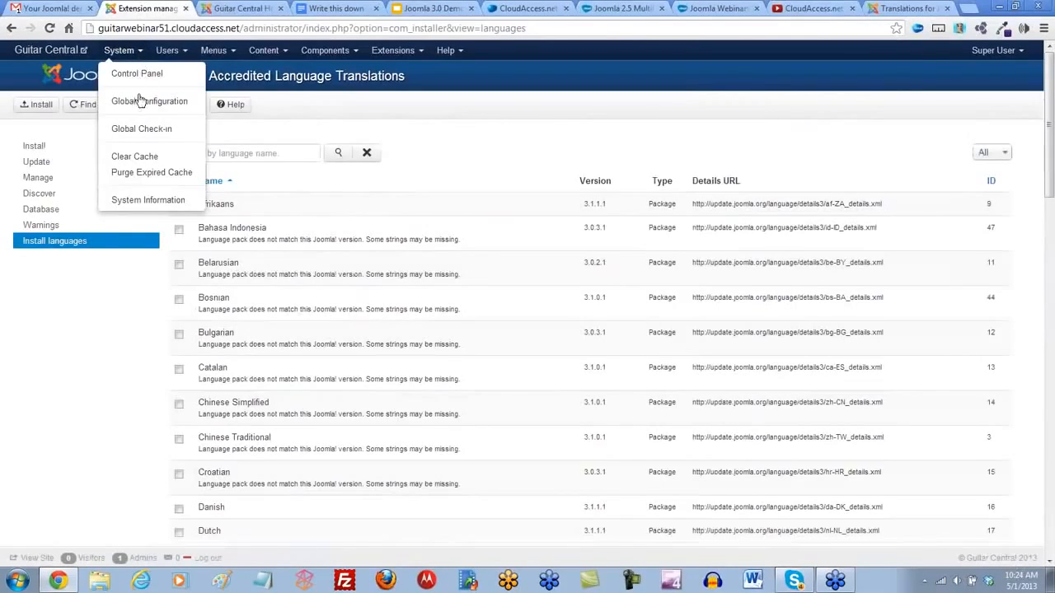
pyautogui.click(140, 103)
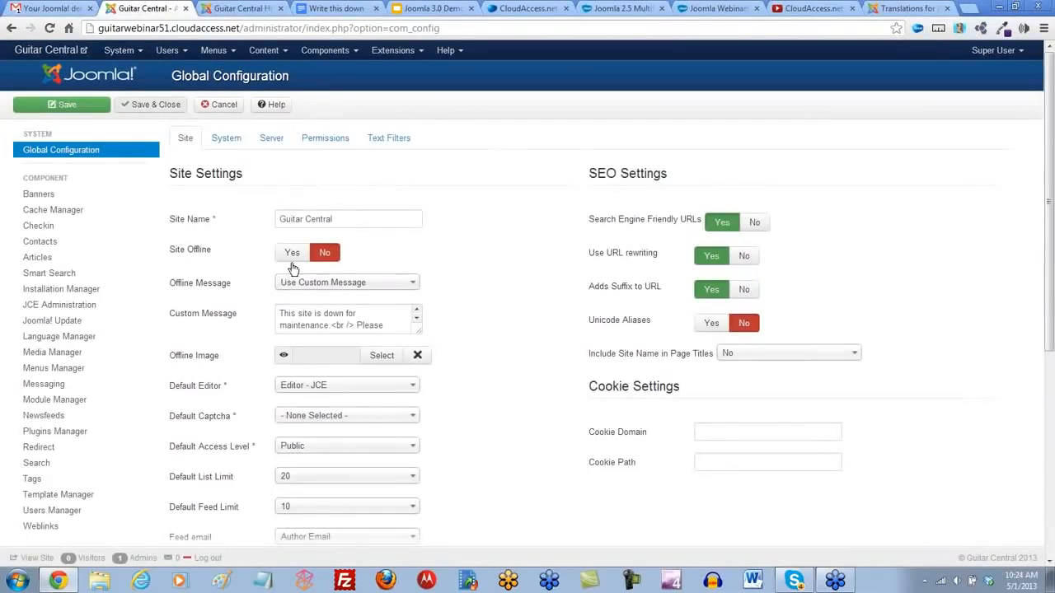
pyautogui.click(287, 252)
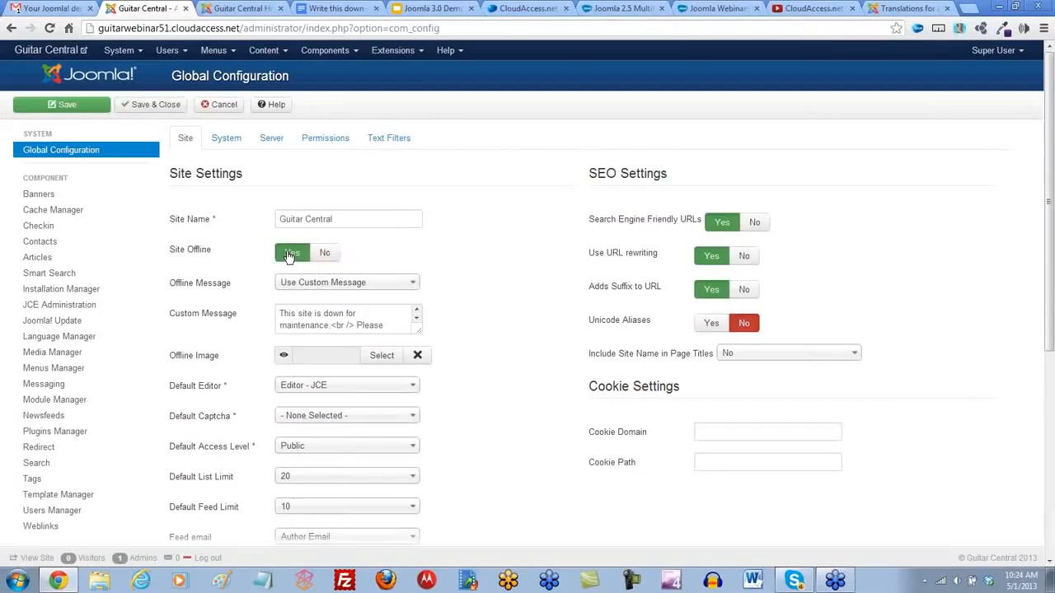
pyautogui.click(89, 107)
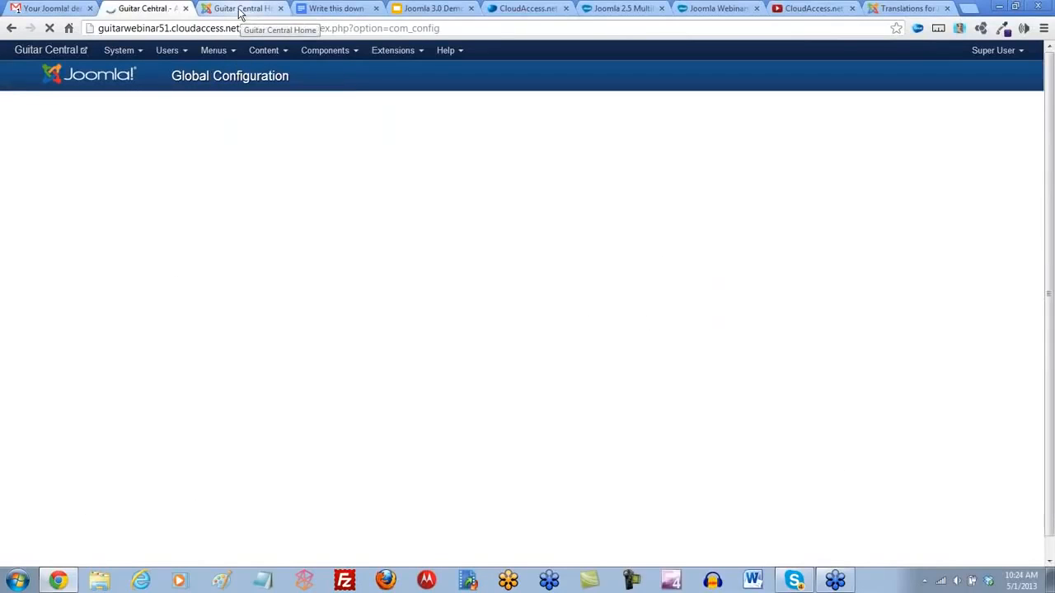
# - Reload the Guitar Central front end to check the offline page, and return to the administrator's Global Configuration
pyautogui.click(241, 10)
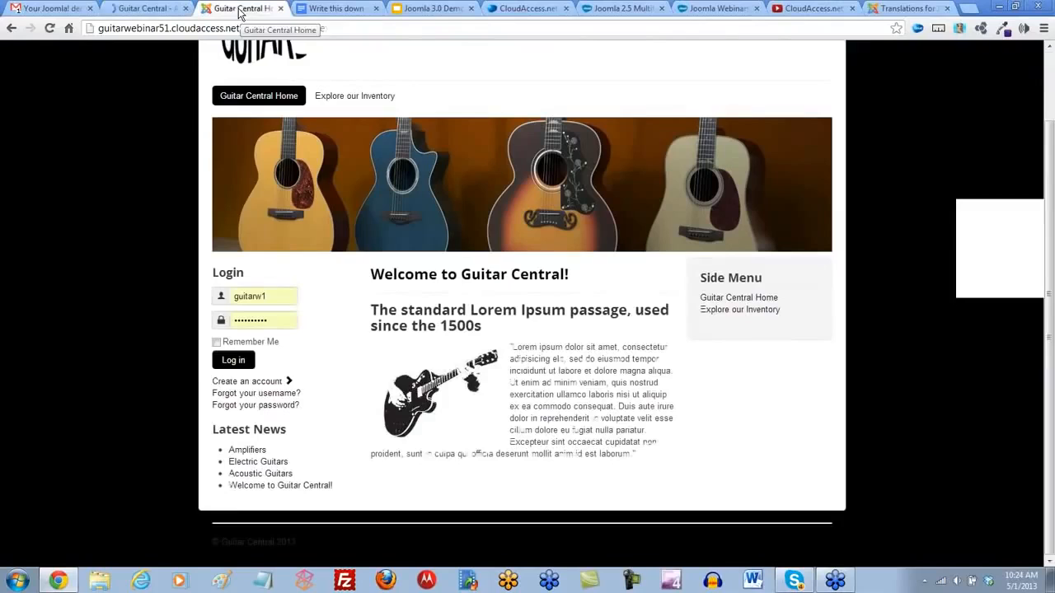
pyautogui.click(50, 28)
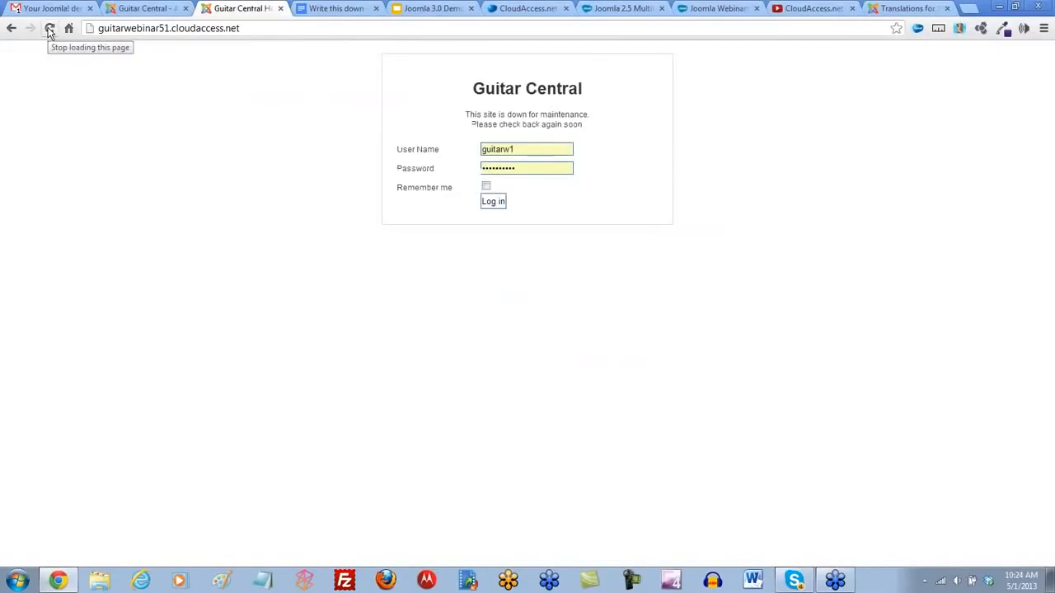
pyautogui.click(136, 12)
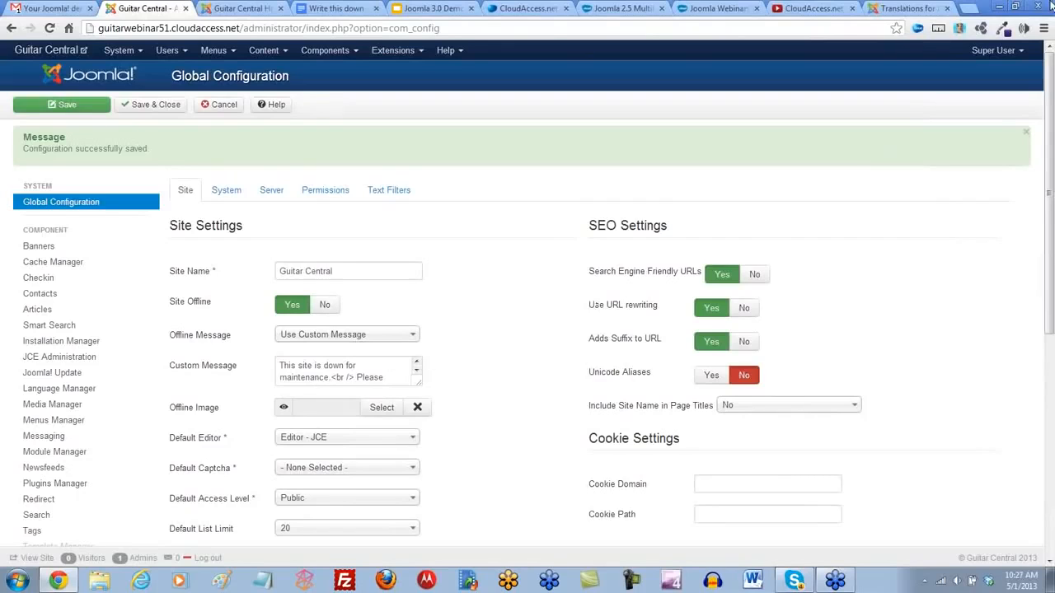
# - Load joomla.org in a new browser tab and go to its Download Joomla! page
pyautogui.click(981, 11)
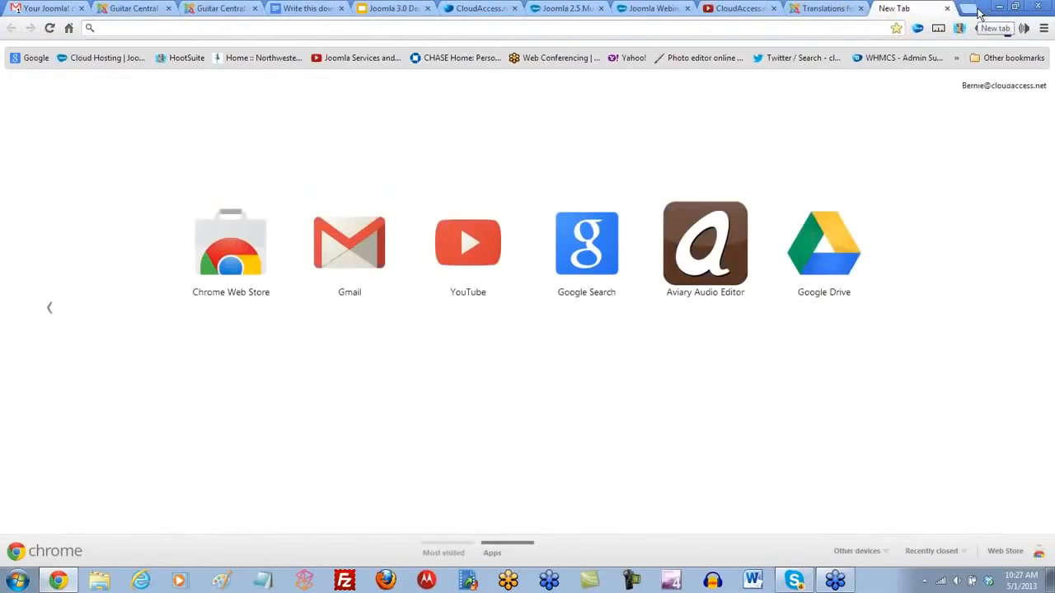
pyautogui.write('joomla.org')
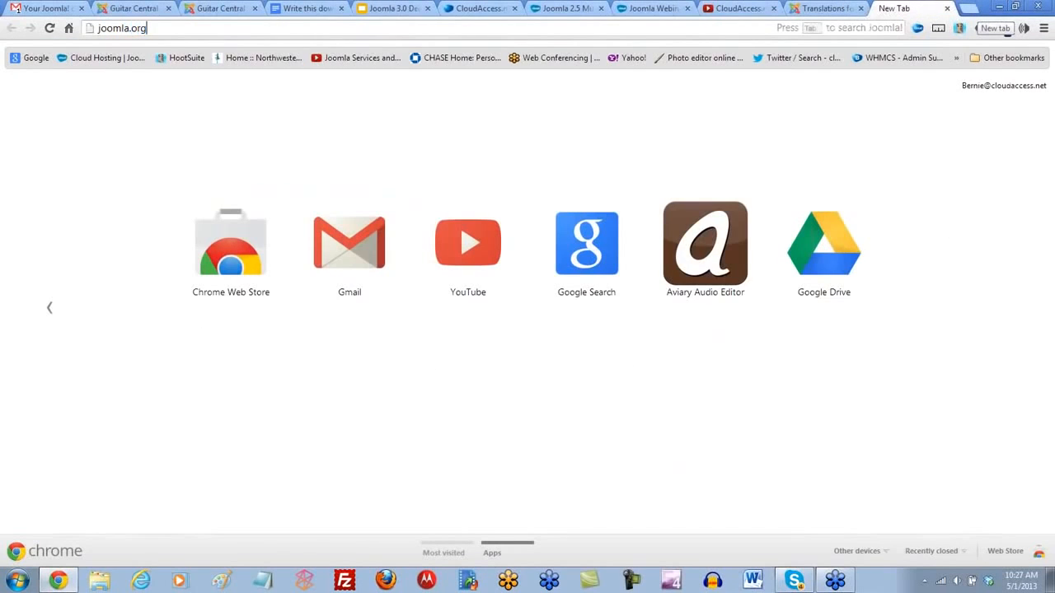
pyautogui.press('Return')
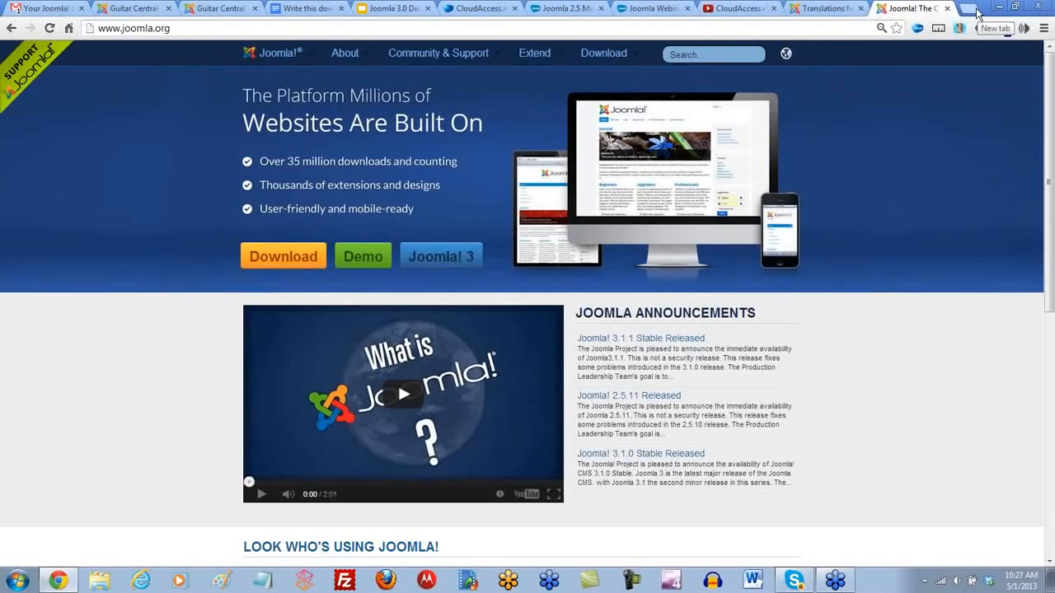
pyautogui.click(622, 59)
pyautogui.click(620, 56)
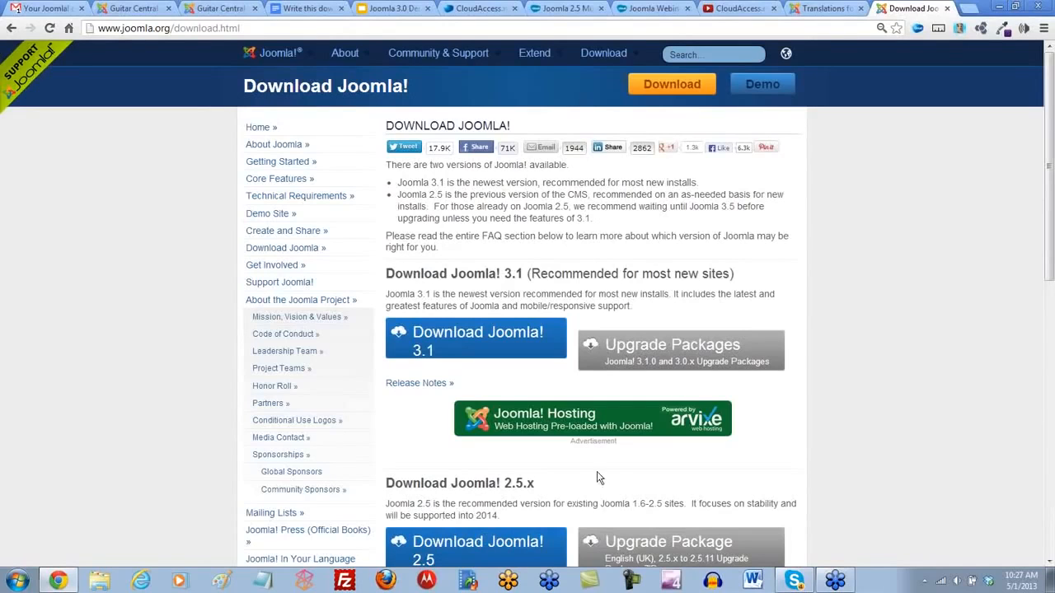
pyautogui.click(210, 29)
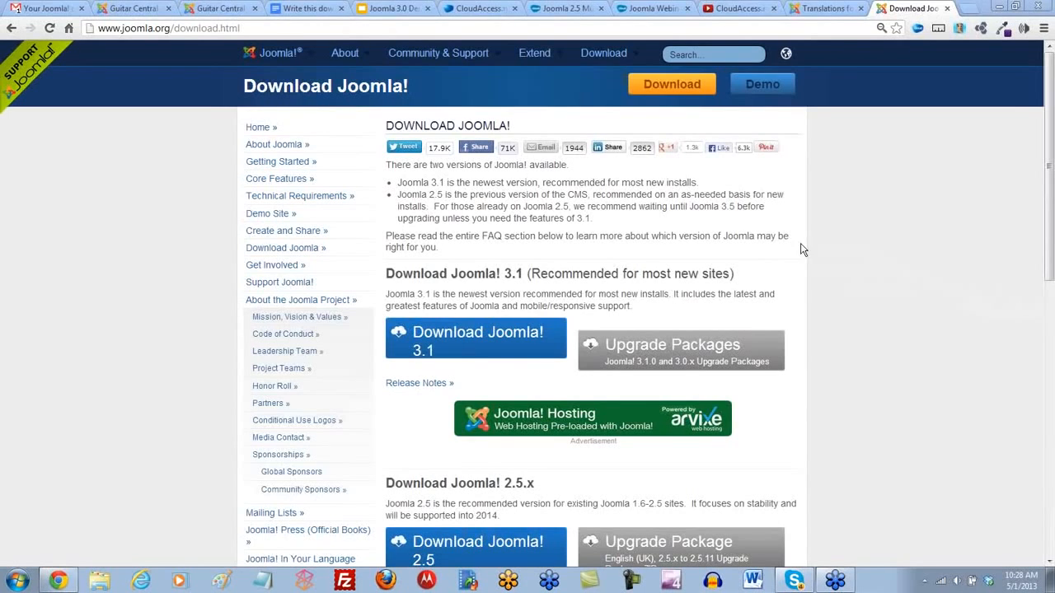
# - Go to CloudAccess.net's Recorded Webinars list and look over the VirtueMart Webinar page
pyautogui.click(631, 8)
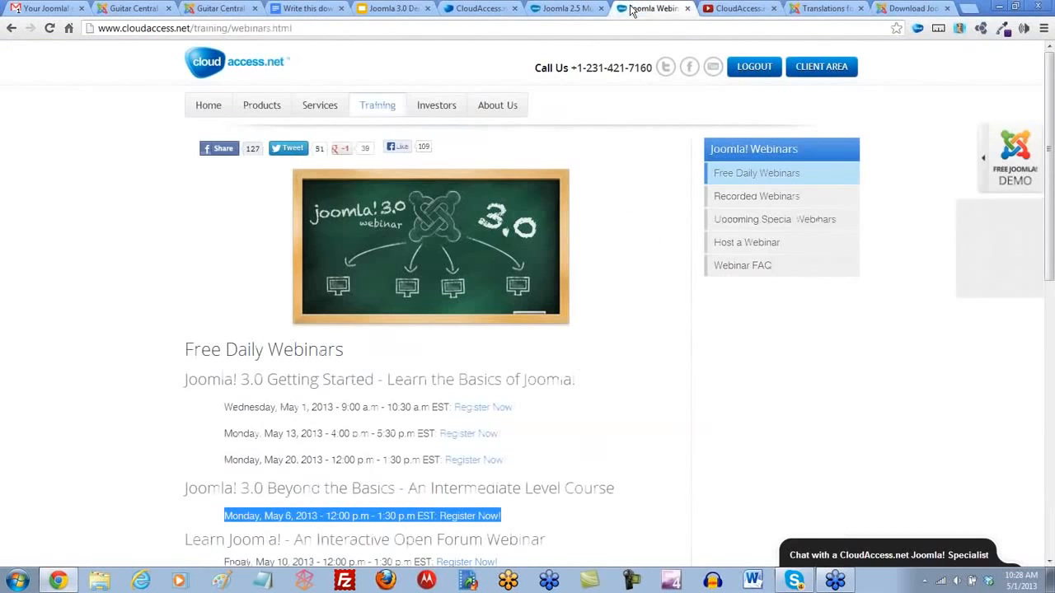
pyautogui.click(743, 202)
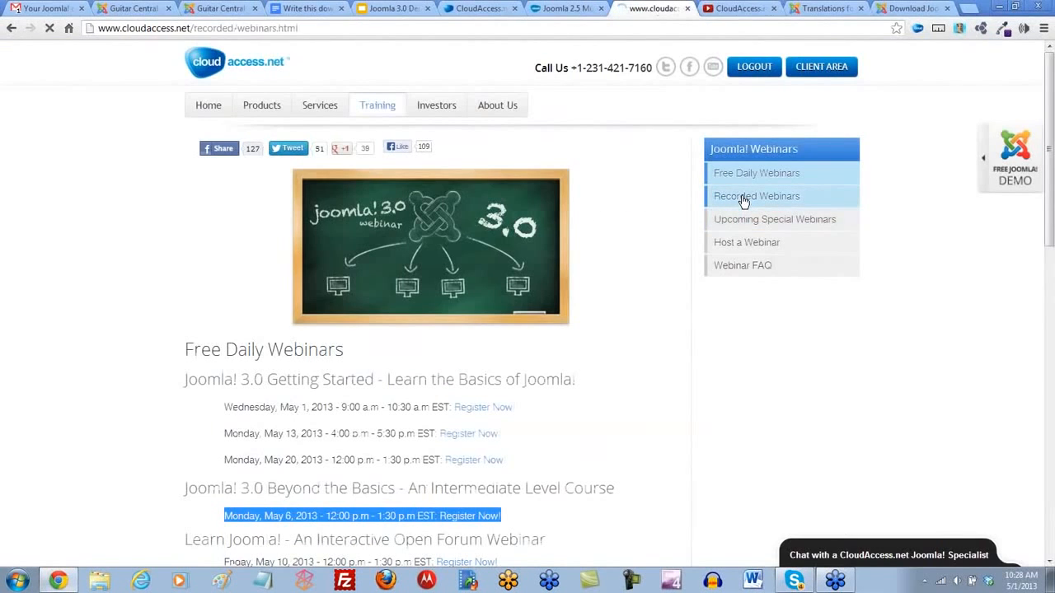
pyautogui.scroll(-2, 157, 216)
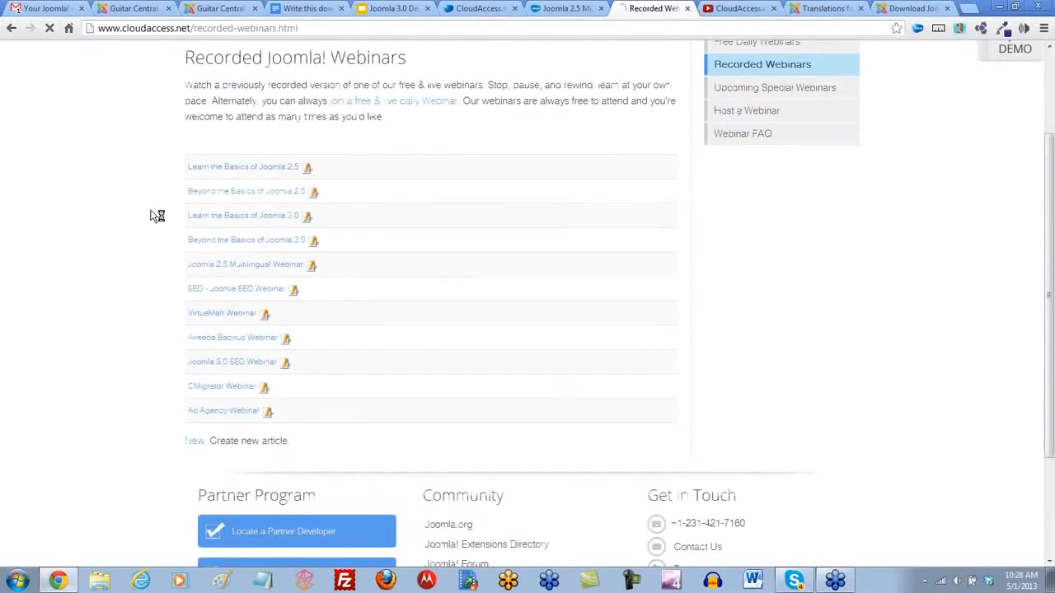
pyautogui.click(216, 315)
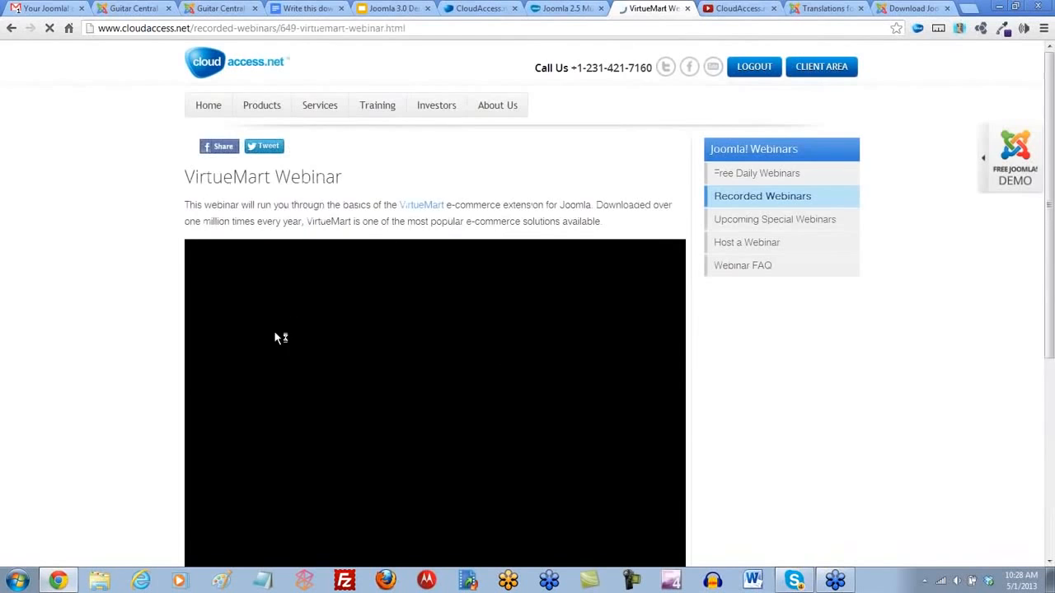
pyautogui.scroll(-2, 281, 338)
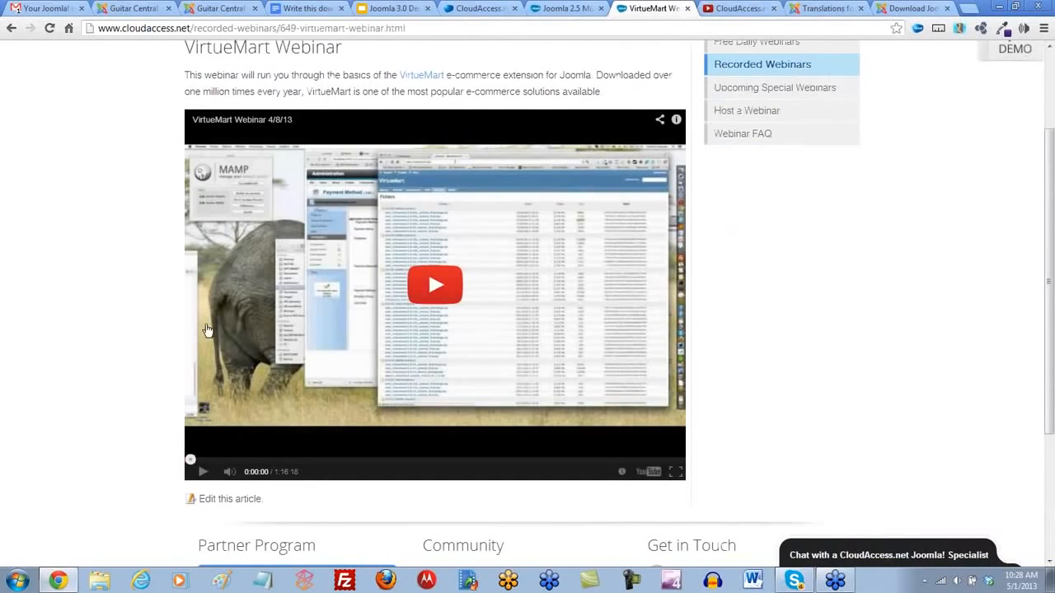
pyautogui.scroll(2, 132, 322)
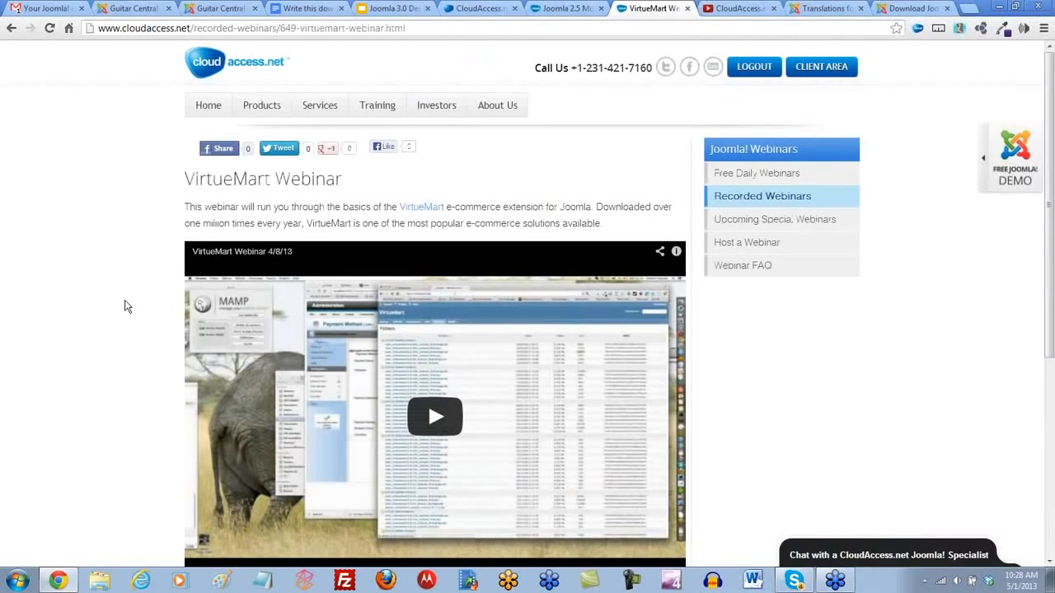
# - Switch to the Joomla! Extensions Directory and open its e-Commerce category
pyautogui.click(823, 10)
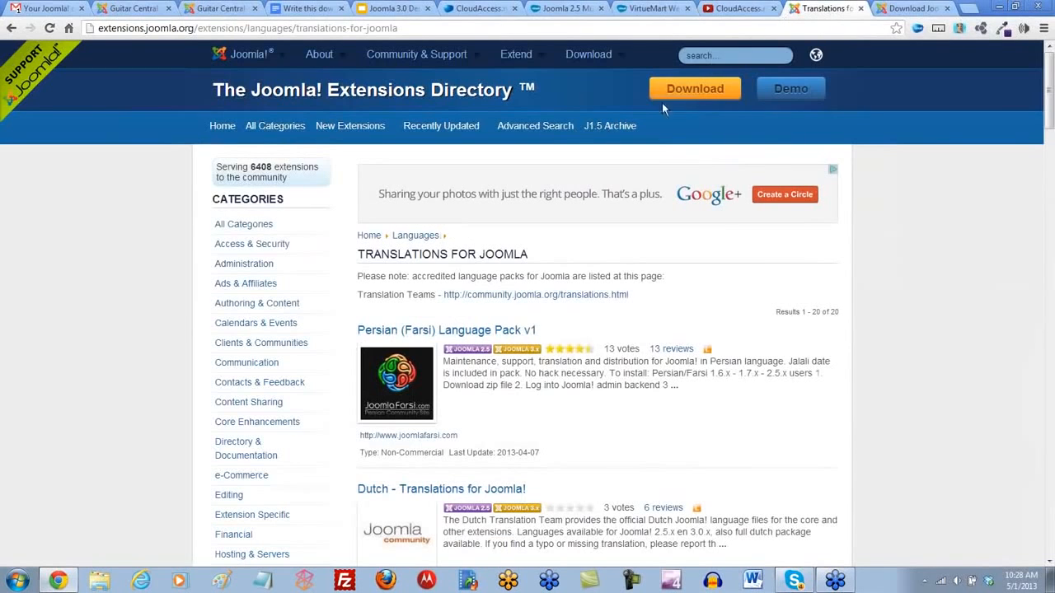
pyautogui.scroll(-1, 225, 278)
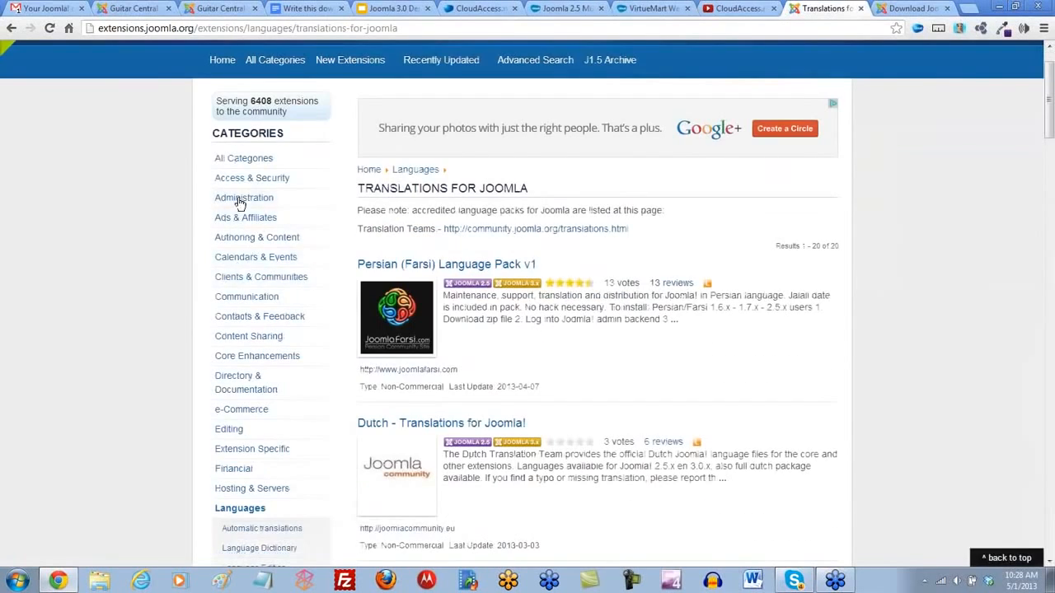
pyautogui.click(242, 412)
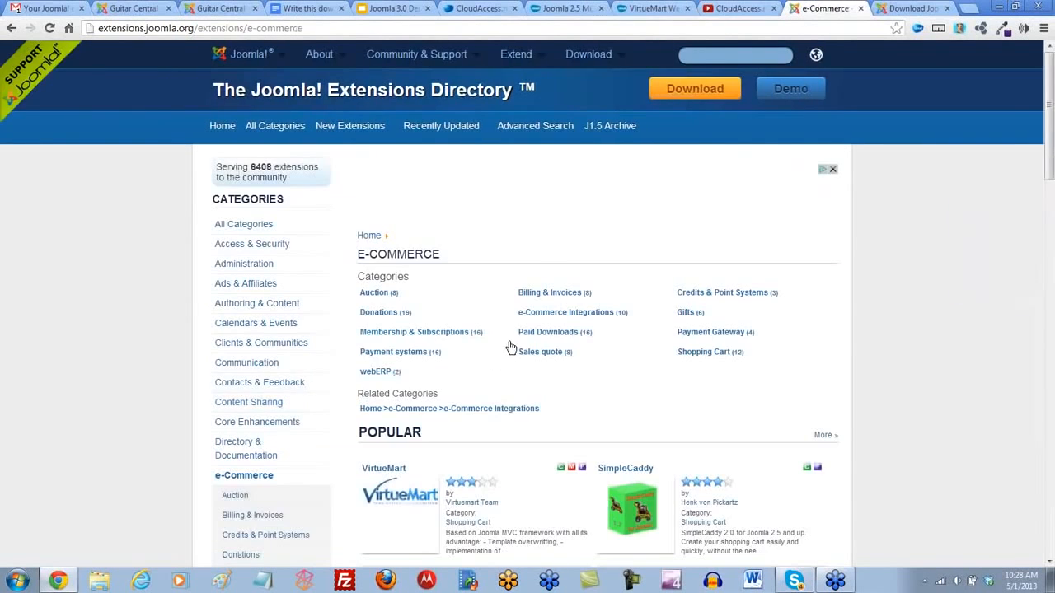
# - Examine the popular e-commerce extensions, including VirtueMart, JoomShopping and HikaShop, along with the category's subcategories
pyautogui.scroll(-3, 508, 349)
pyautogui.scroll(-1, 508, 349)
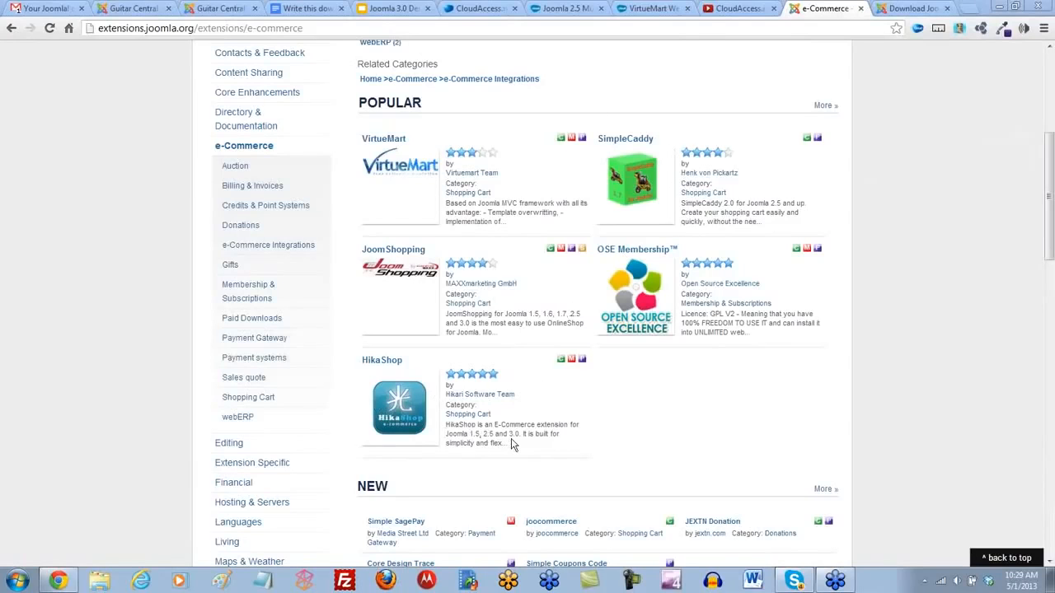
pyautogui.scroll(2, 673, 460)
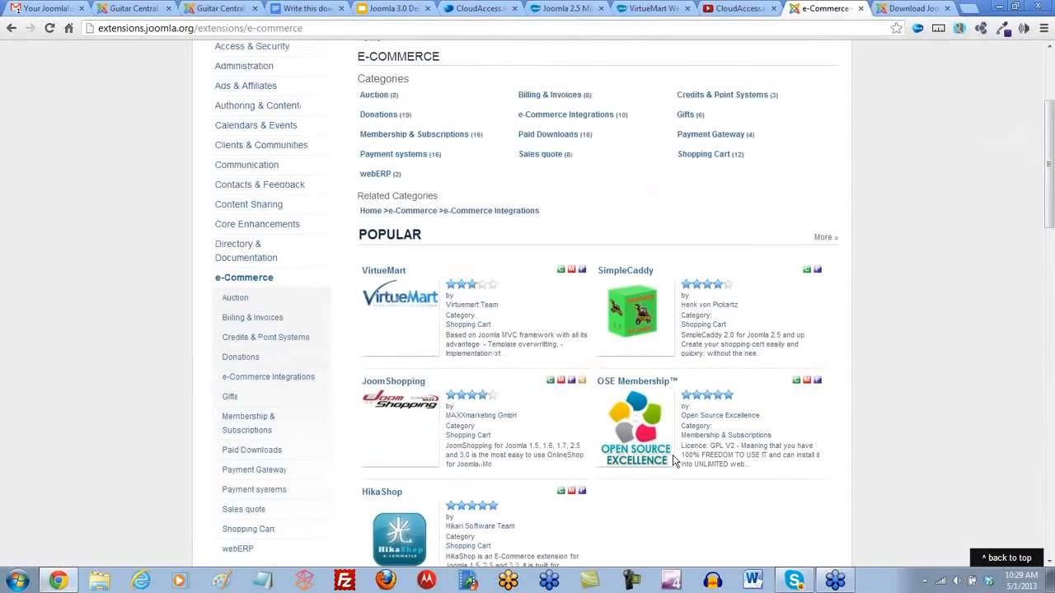
pyautogui.scroll(1, 673, 460)
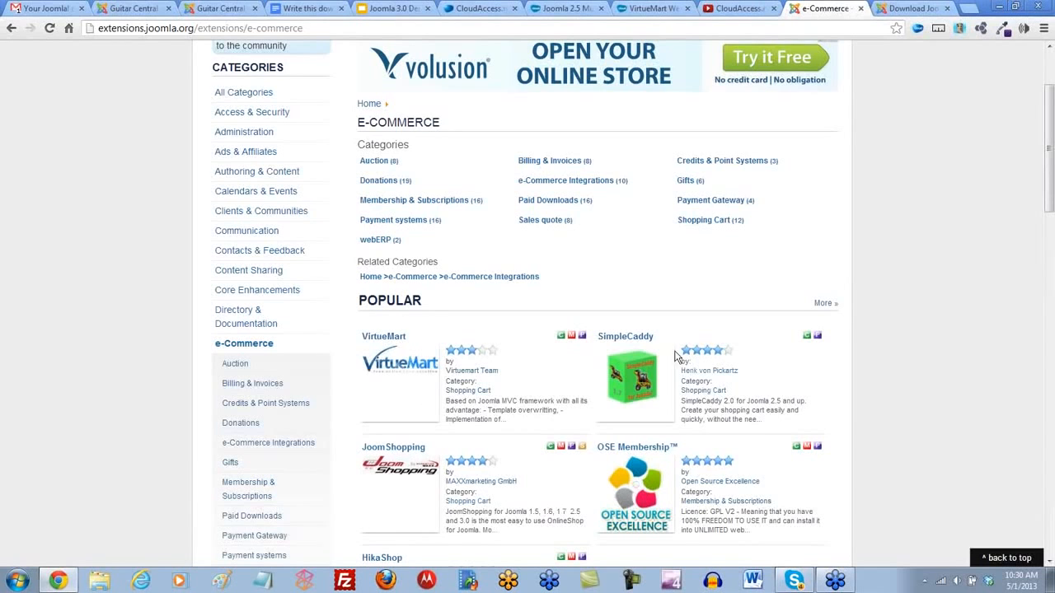
pyautogui.scroll(-1, 544, 480)
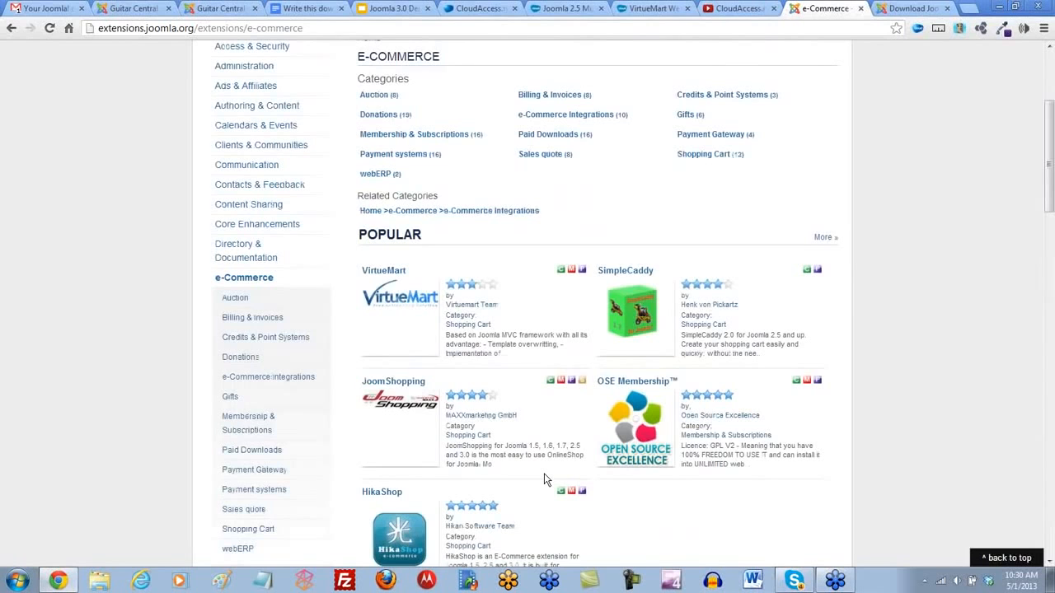
pyautogui.scroll(-2, 544, 473)
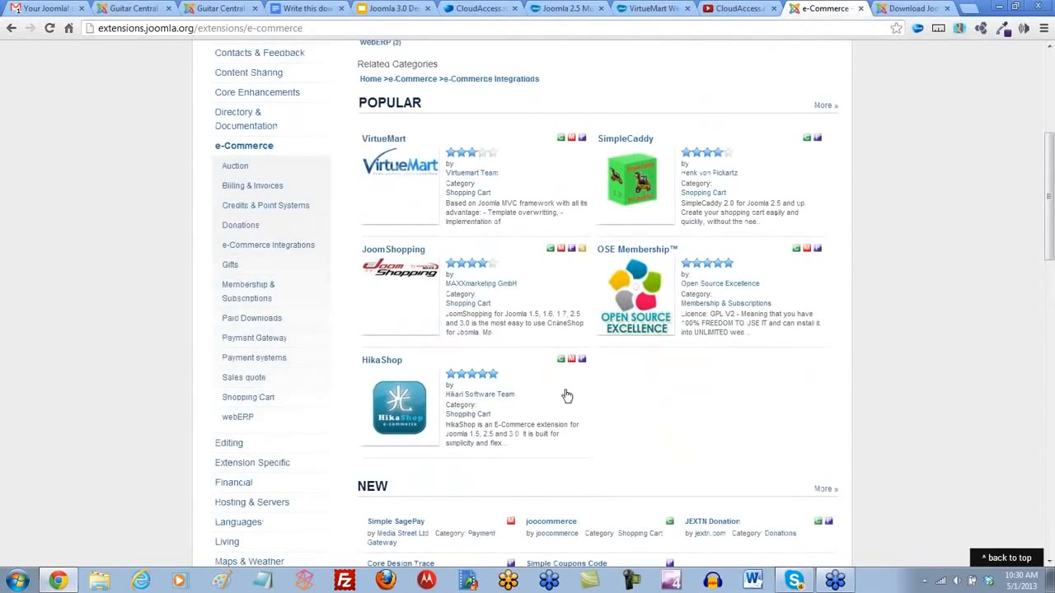
pyautogui.scroll(3, 565, 396)
pyautogui.scroll(2, 599, 412)
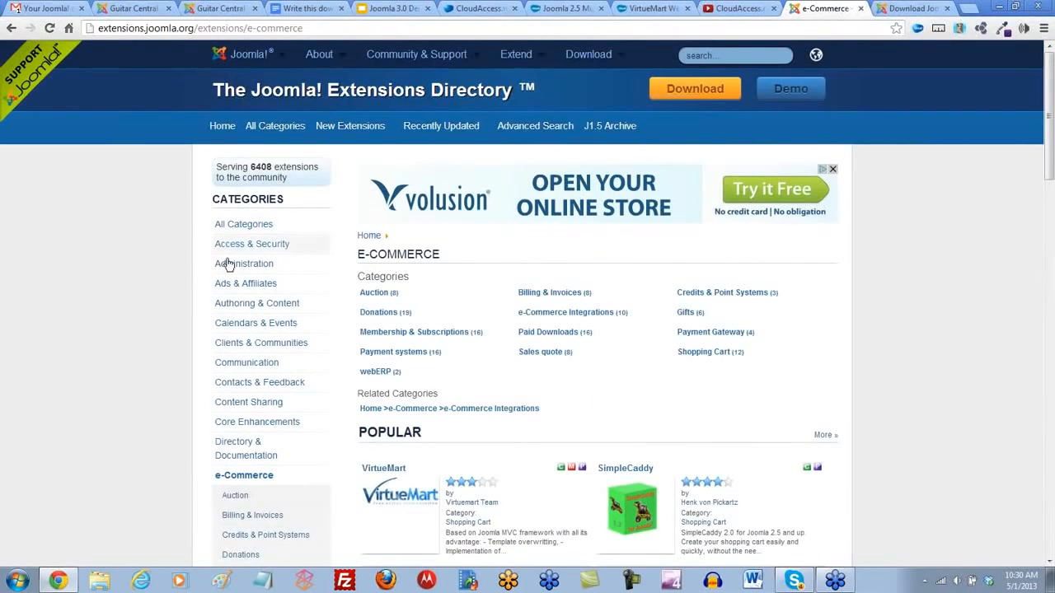
# - Open the Directory & Documentation category and look over its popular extensions
pyautogui.scroll(-1, 231, 322)
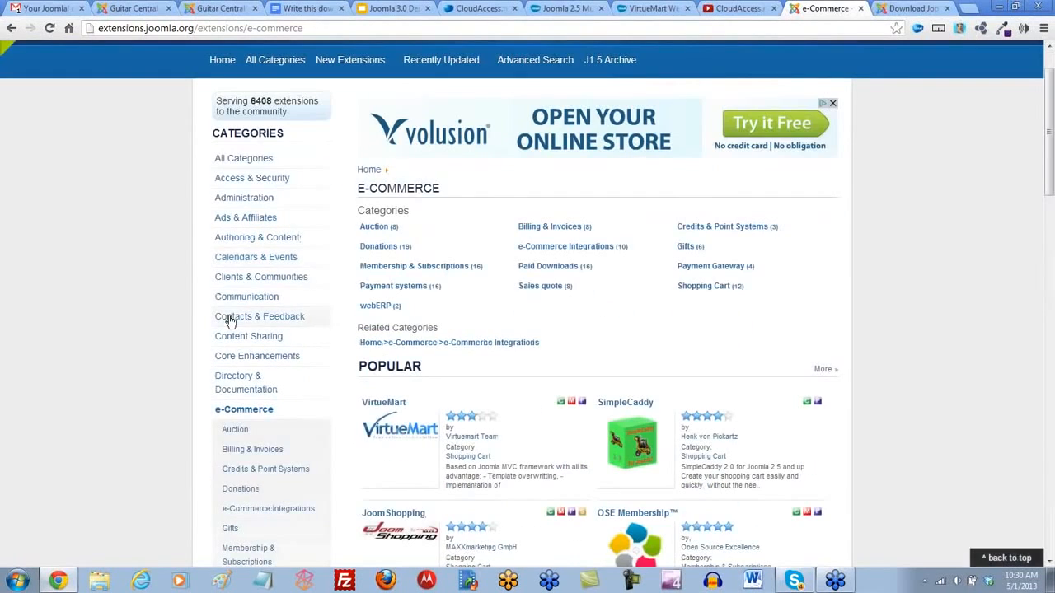
pyautogui.click(235, 384)
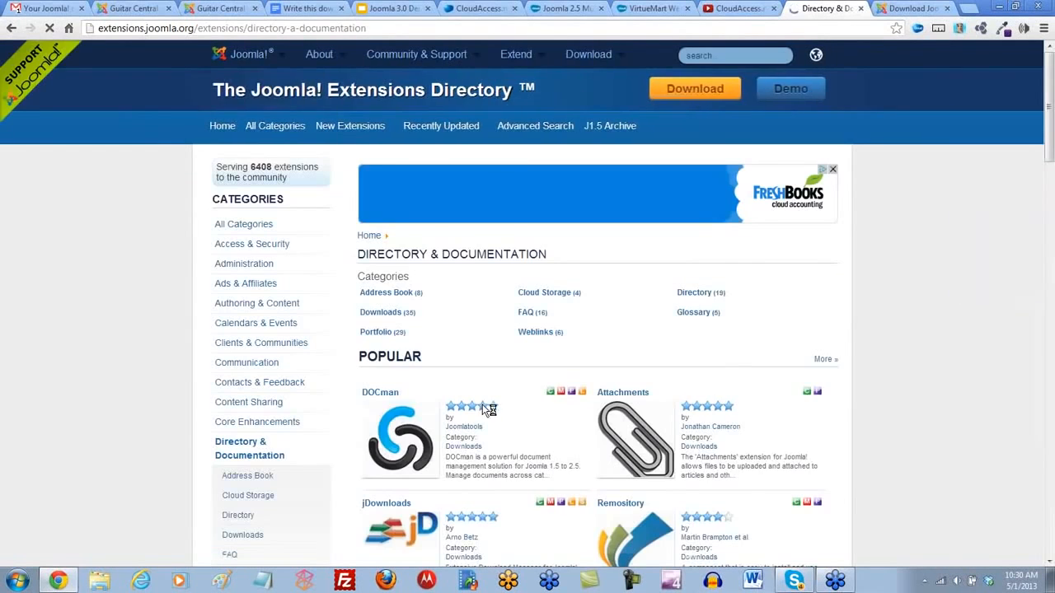
pyautogui.scroll(-3, 482, 405)
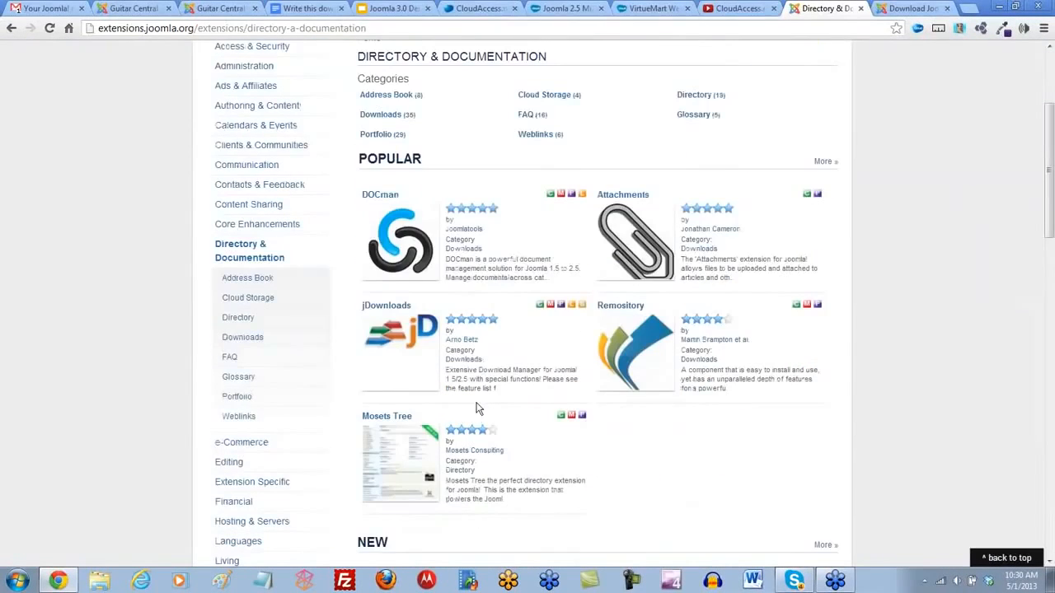
# - Open the Mosets Tree listing, launch its demo site and look over the demo directory's categories and listings
pyautogui.click(385, 423)
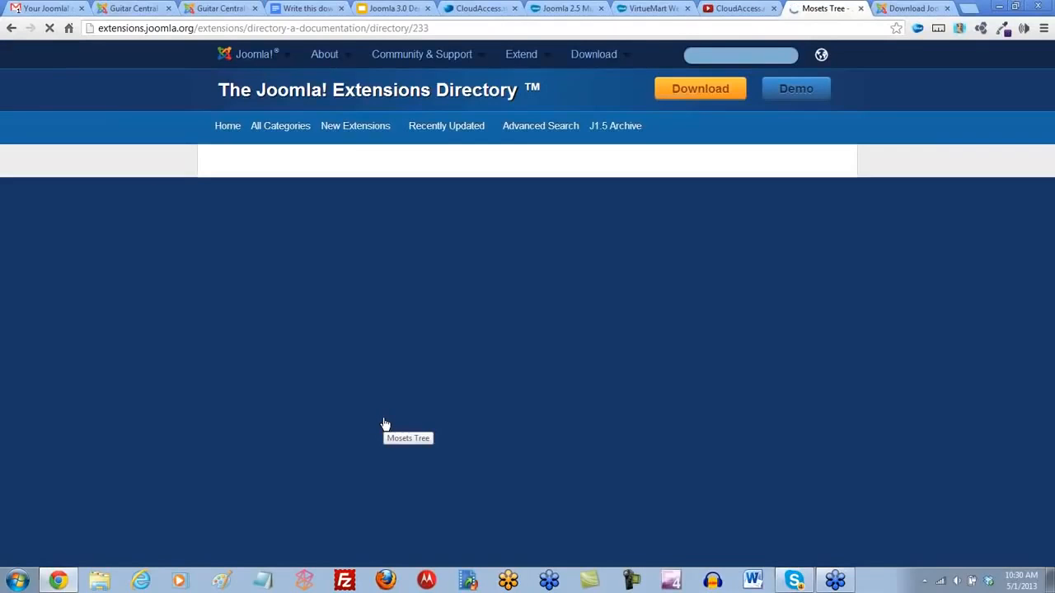
pyautogui.scroll(-1, 553, 431)
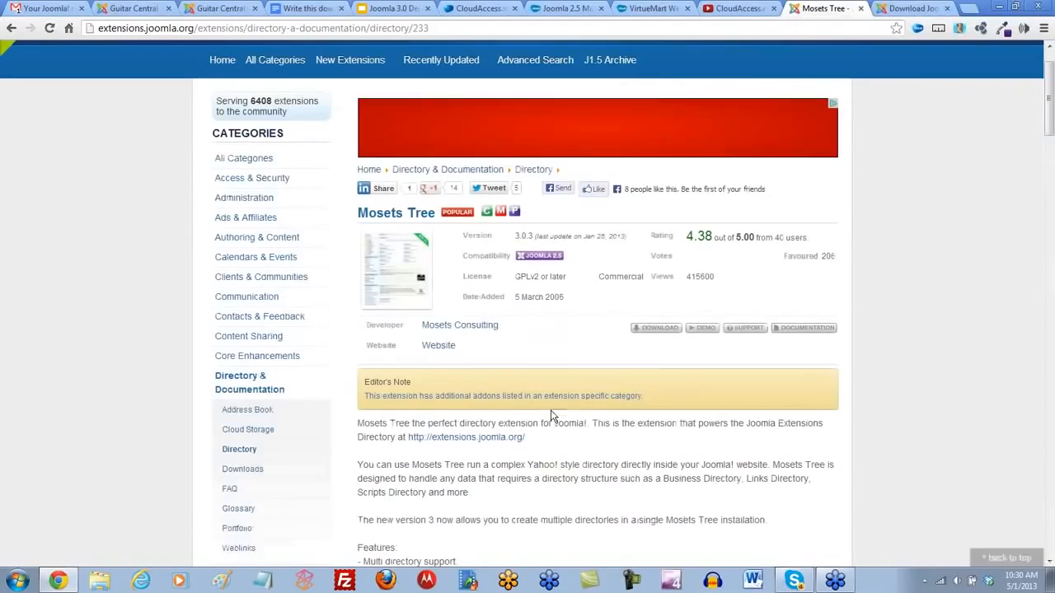
pyautogui.click(706, 332)
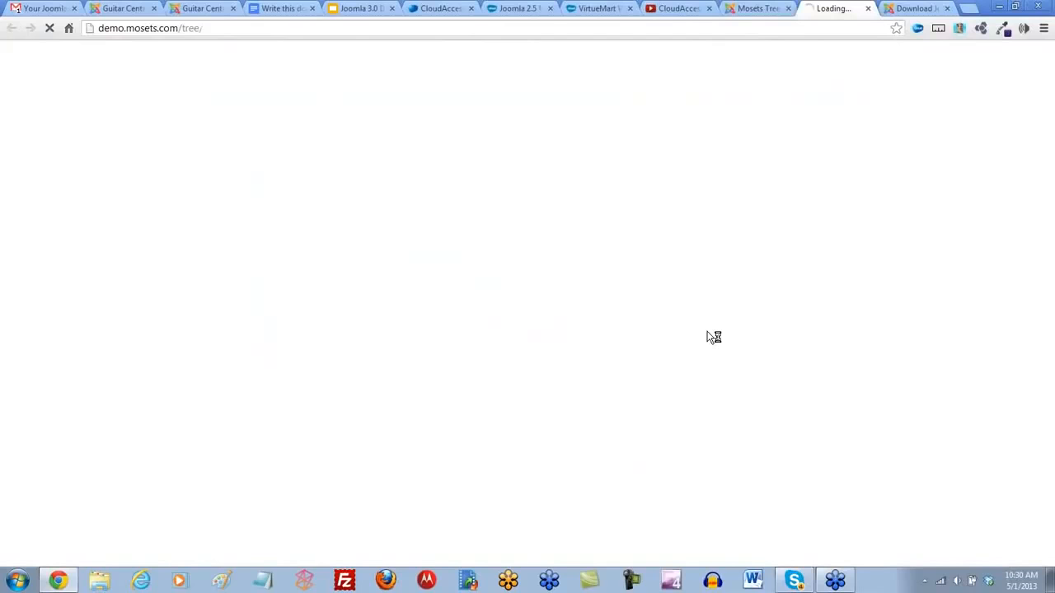
pyautogui.scroll(-3, 577, 330)
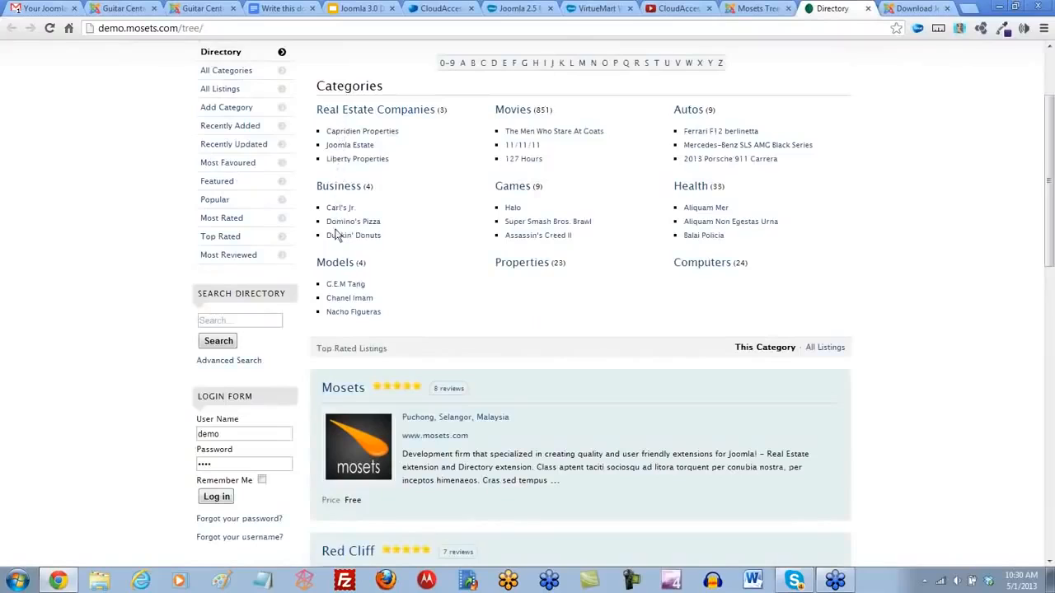
# - Close the Mosets Tree demo site and return to the extension's listing in the Joomla! Extensions Directory
pyautogui.scroll(1, 556, 302)
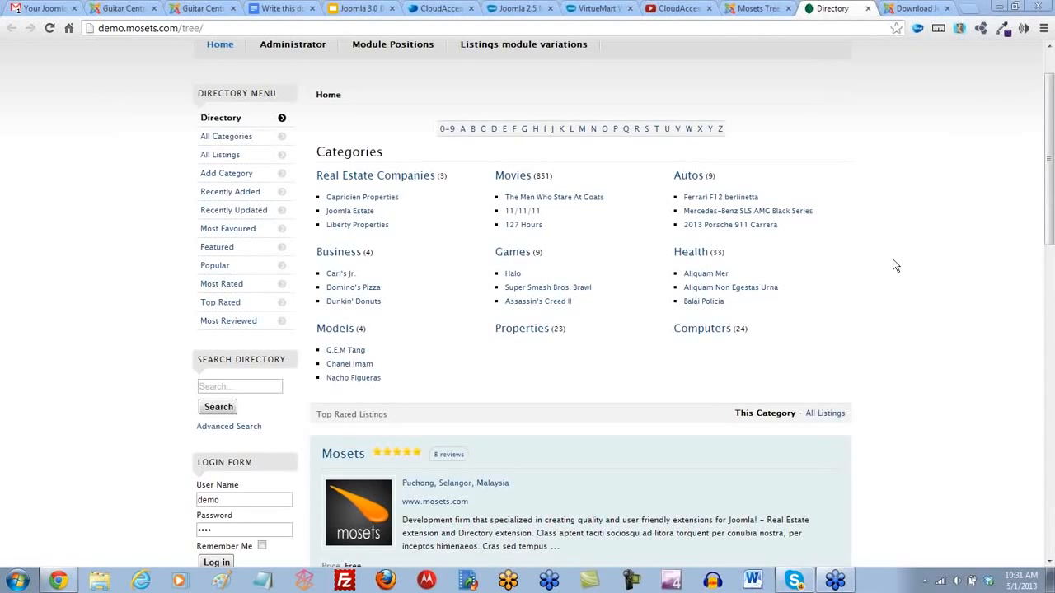
pyautogui.scroll(2, 919, 256)
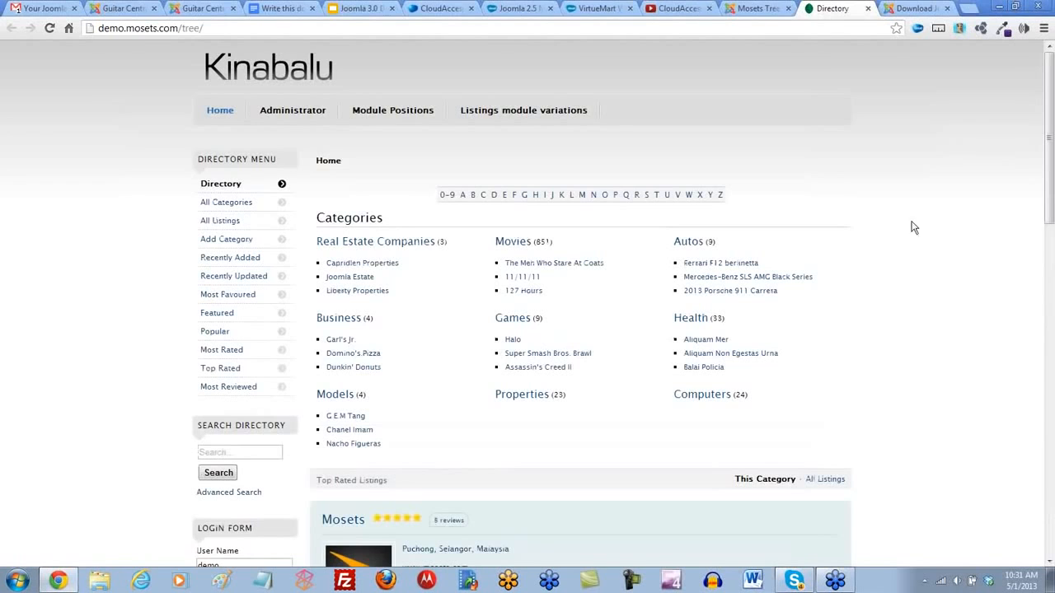
pyautogui.click(867, 8)
pyautogui.scroll(2, 850, 253)
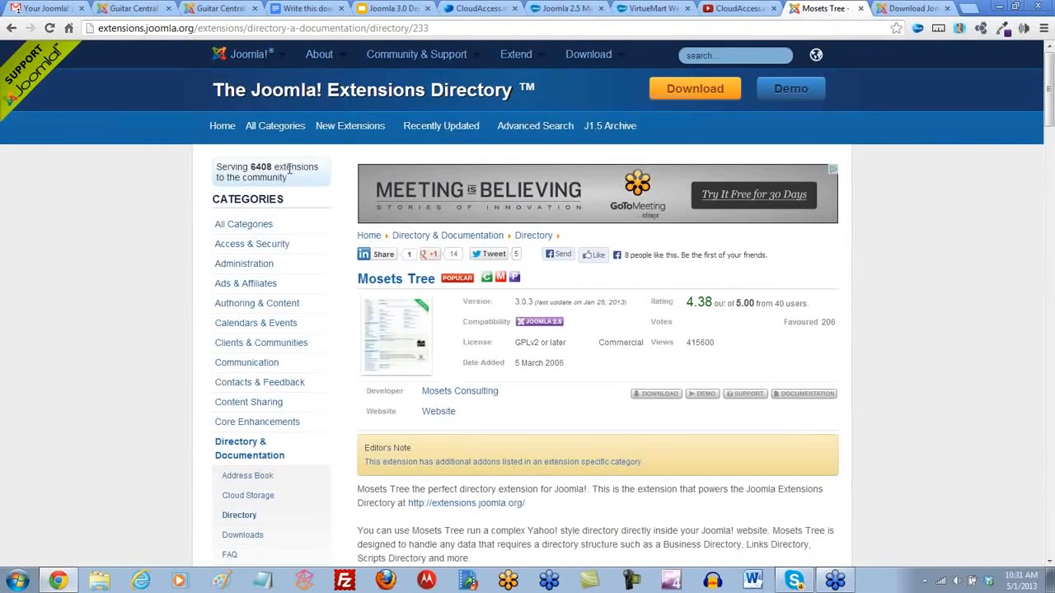
# - Open the extensions directory's Advanced Search and limit compatibility to Joomla 3.x
pyautogui.click(220, 129)
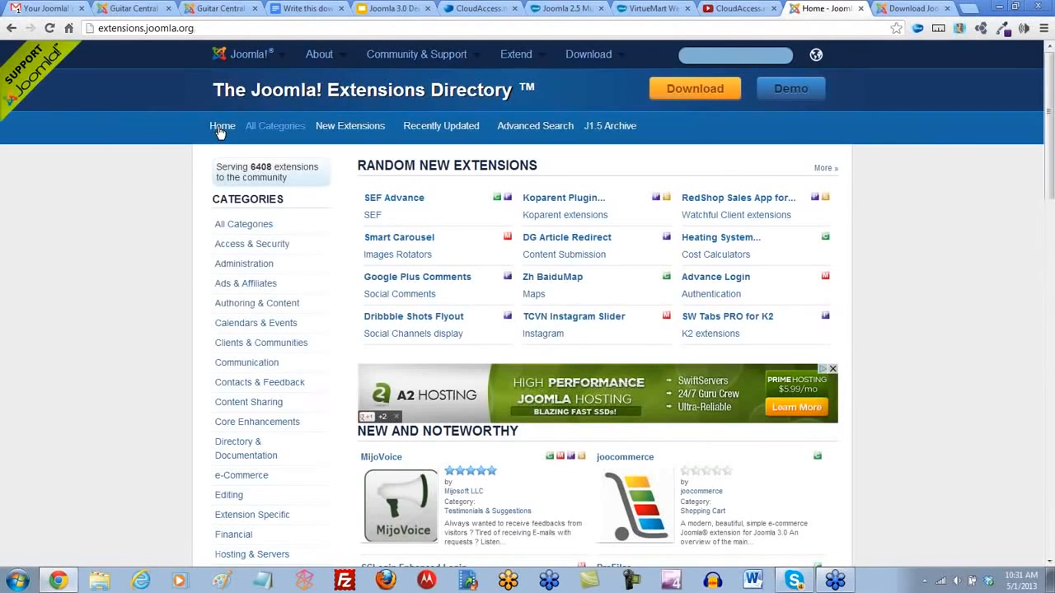
pyautogui.click(533, 129)
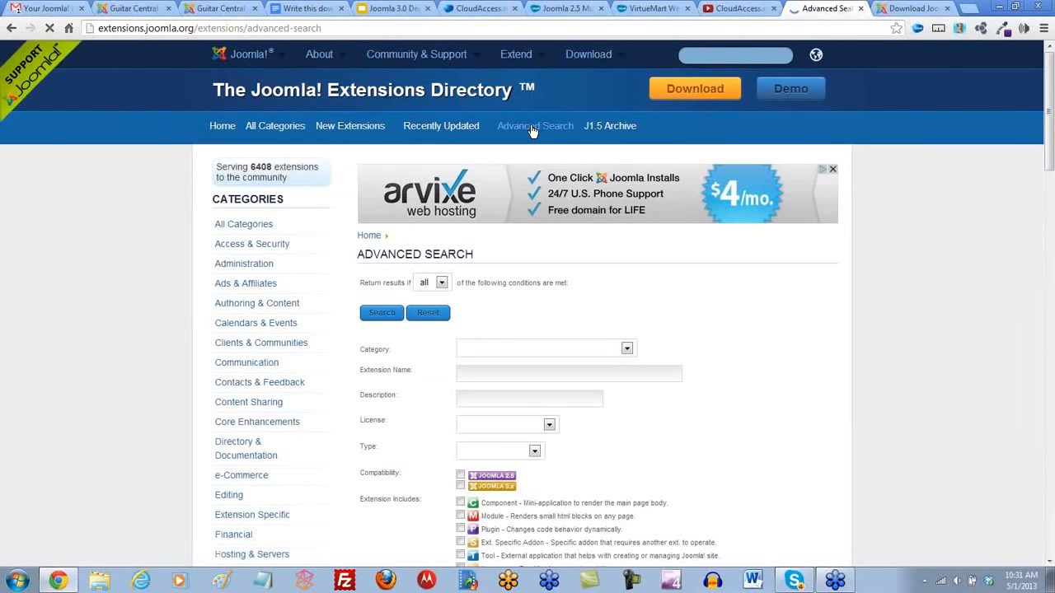
pyautogui.scroll(-1, 545, 396)
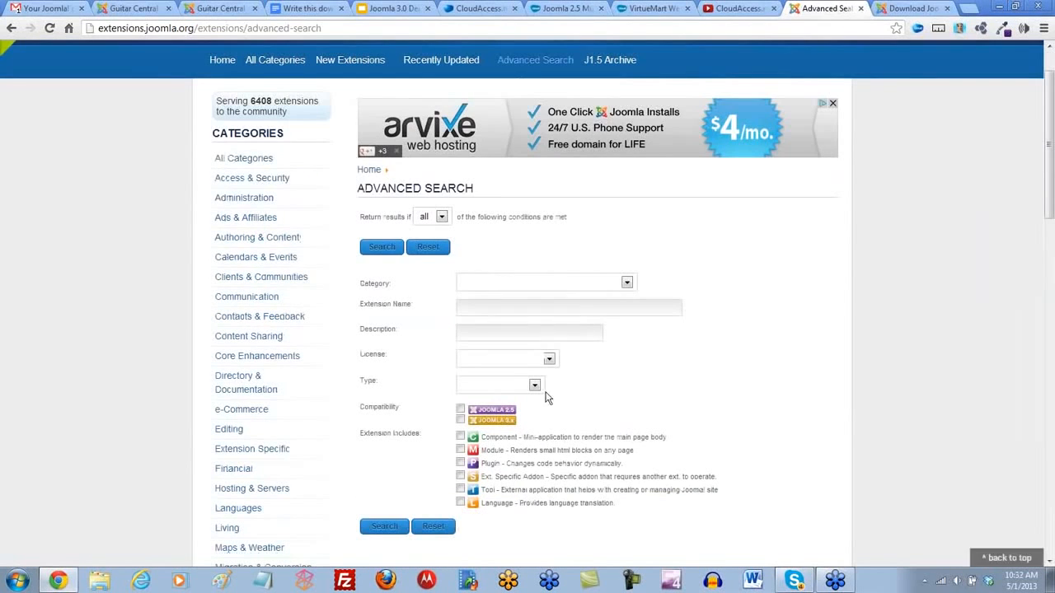
pyautogui.click(461, 419)
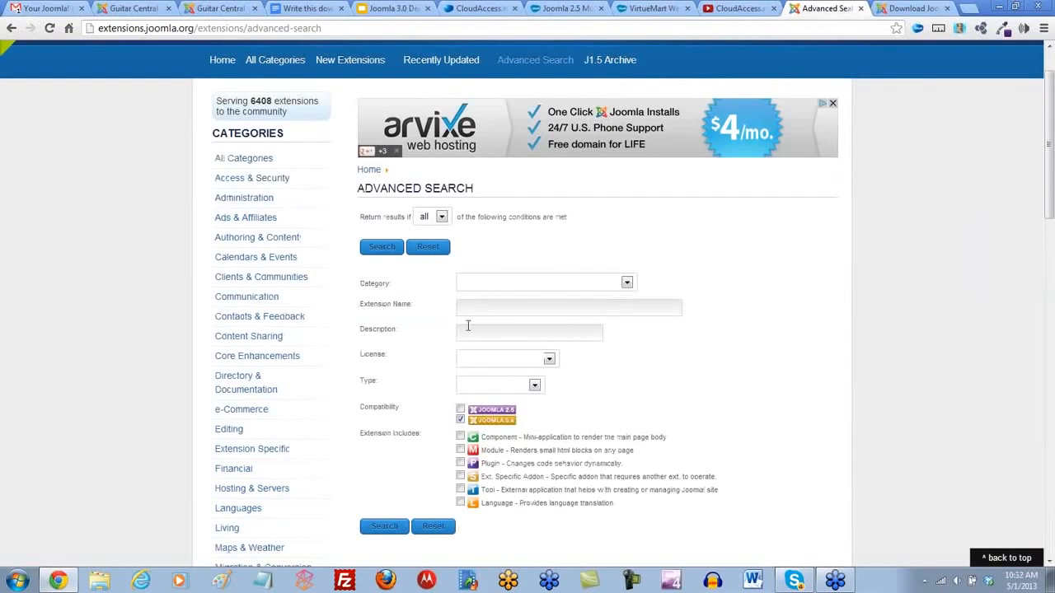
pyautogui.click(484, 283)
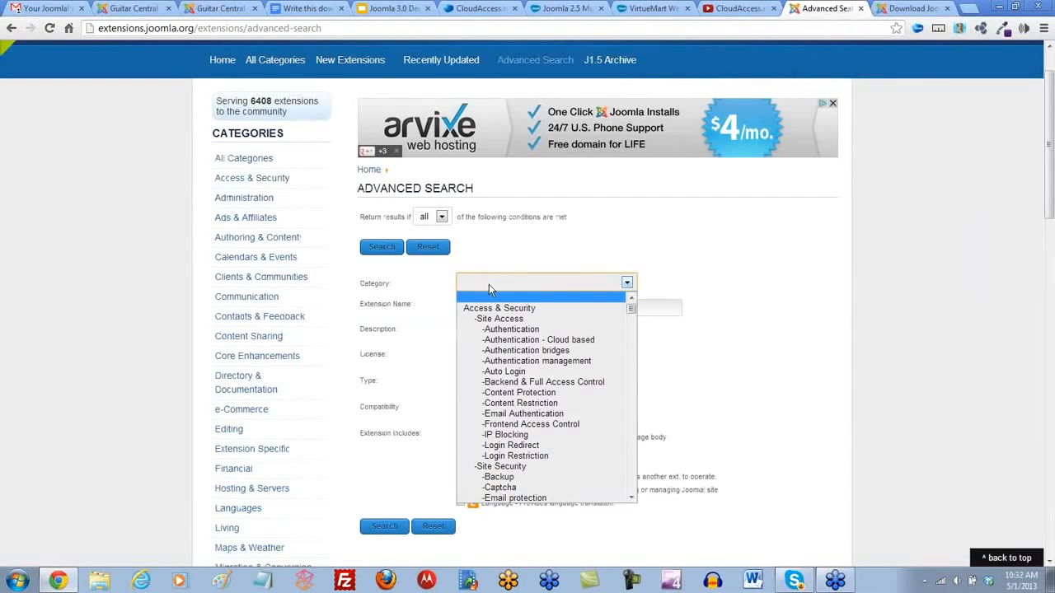
pyautogui.scroll(-15, 501, 323)
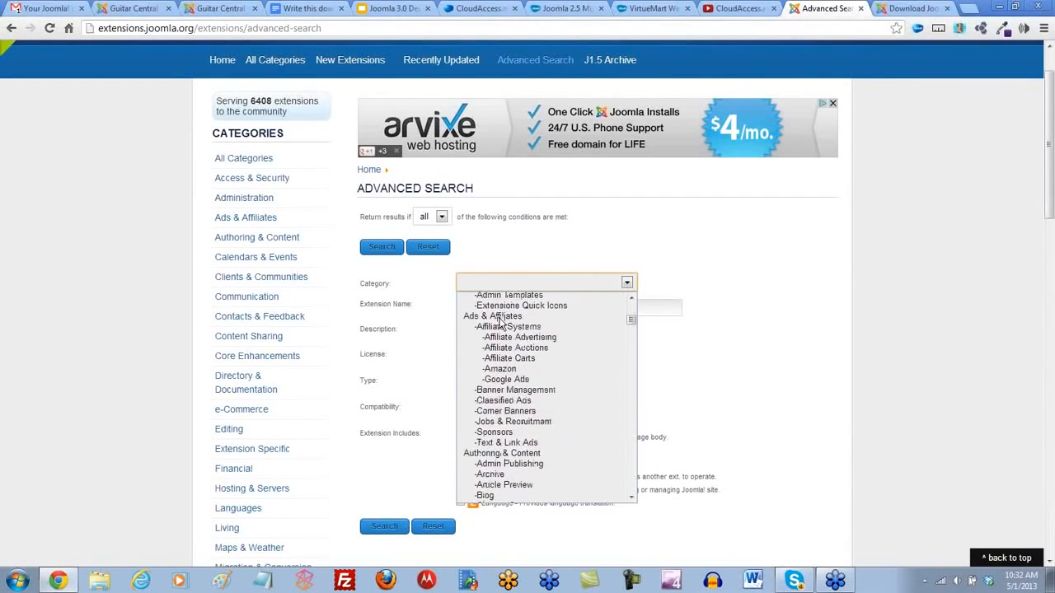
pyautogui.scroll(-8, 501, 323)
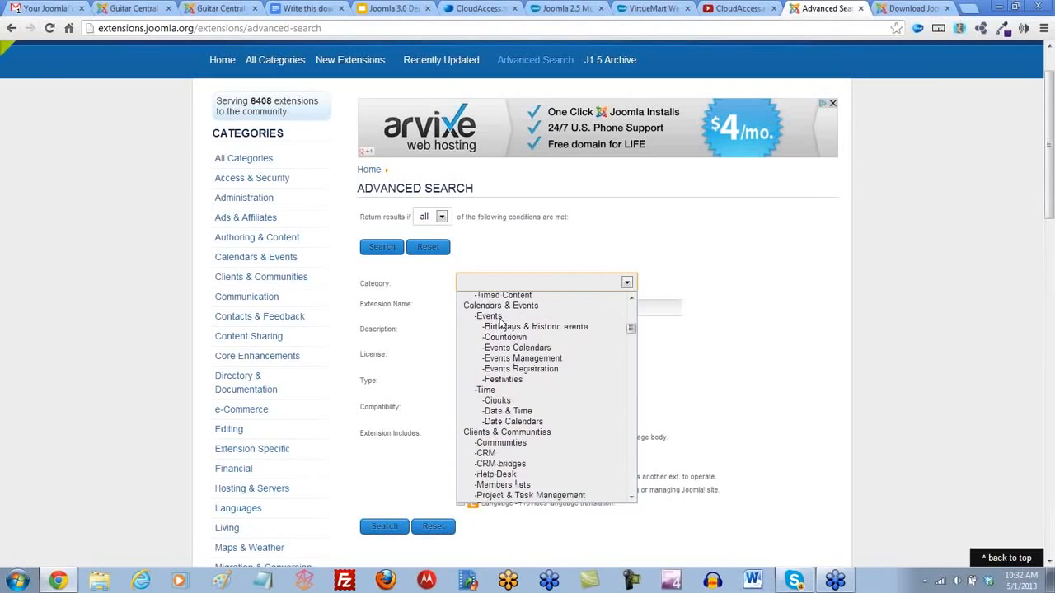
pyautogui.scroll(-15, 500, 323)
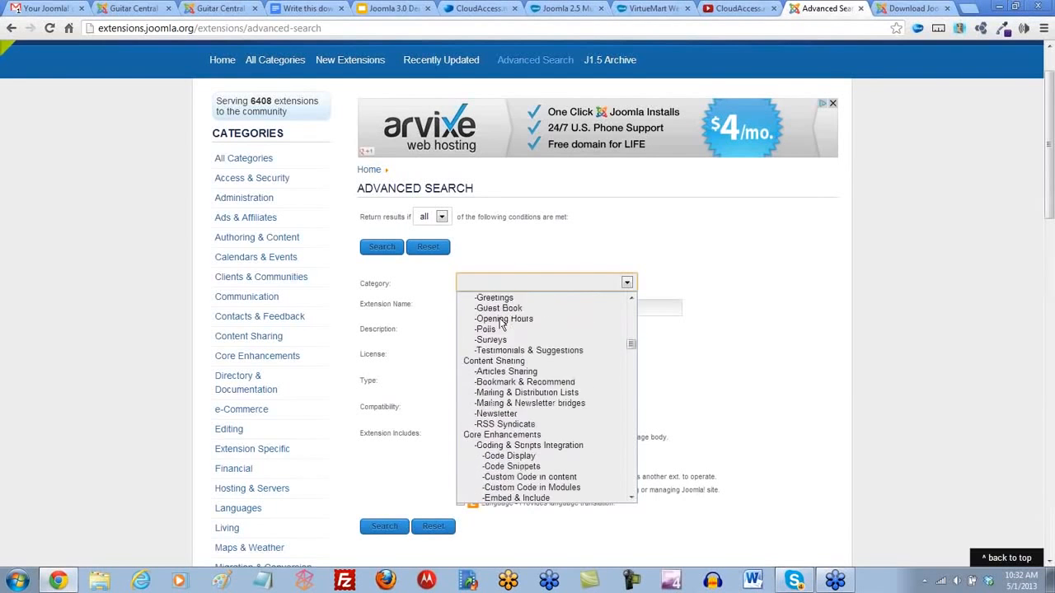
pyautogui.scroll(-15, 500, 323)
pyautogui.press('Escape')
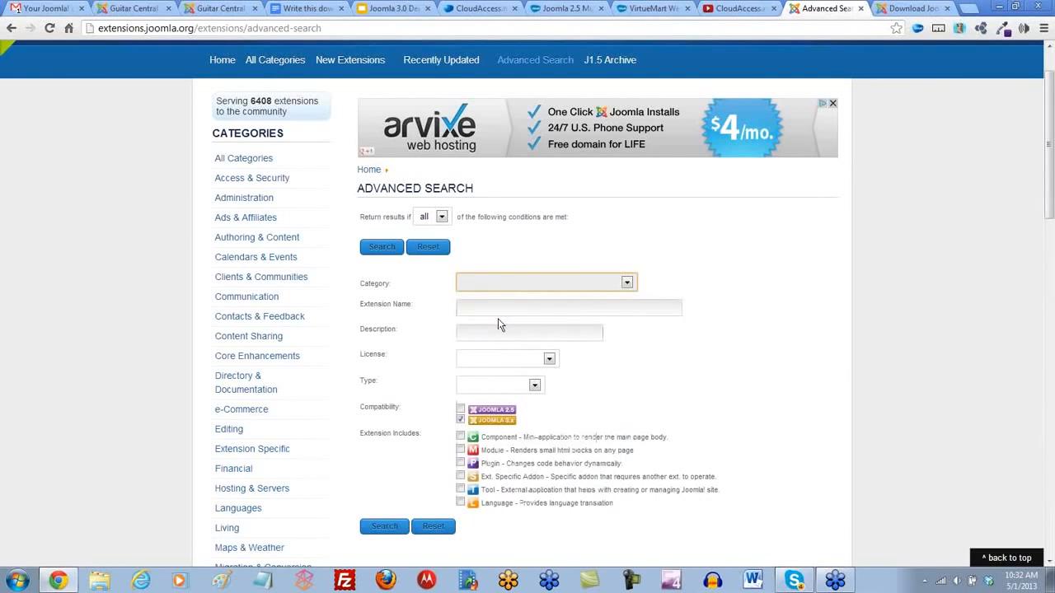
# - Set the advanced search category to e-Commerce and run the search
pyautogui.click(625, 282)
pyautogui.scroll(-5, 629, 315)
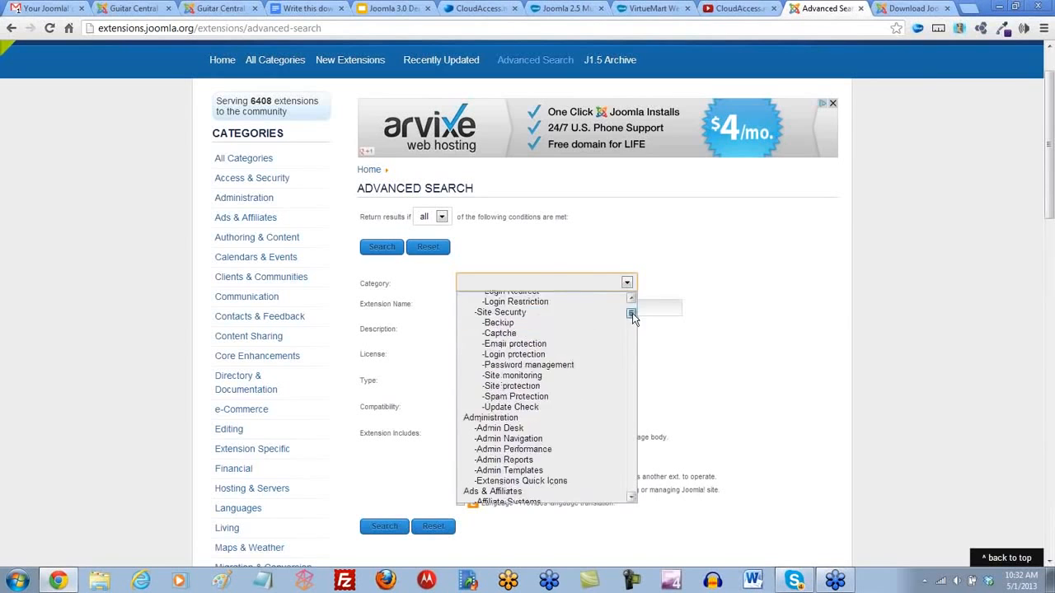
pyautogui.moveTo(632, 315); pyautogui.dragTo(633, 357)
pyautogui.click(504, 326)
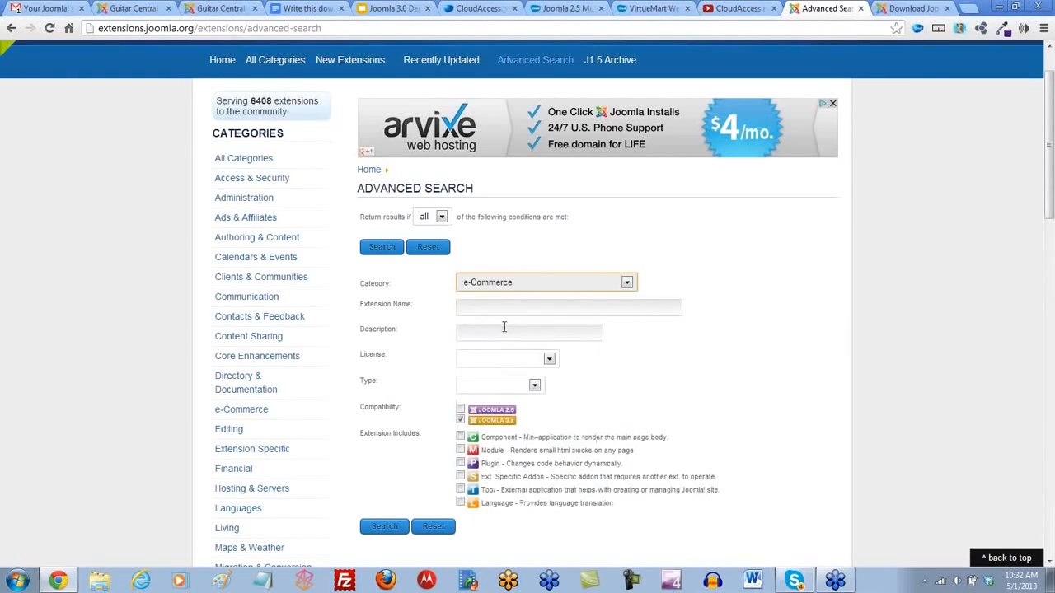
pyautogui.click(751, 376)
pyautogui.scroll(-1, 751, 377)
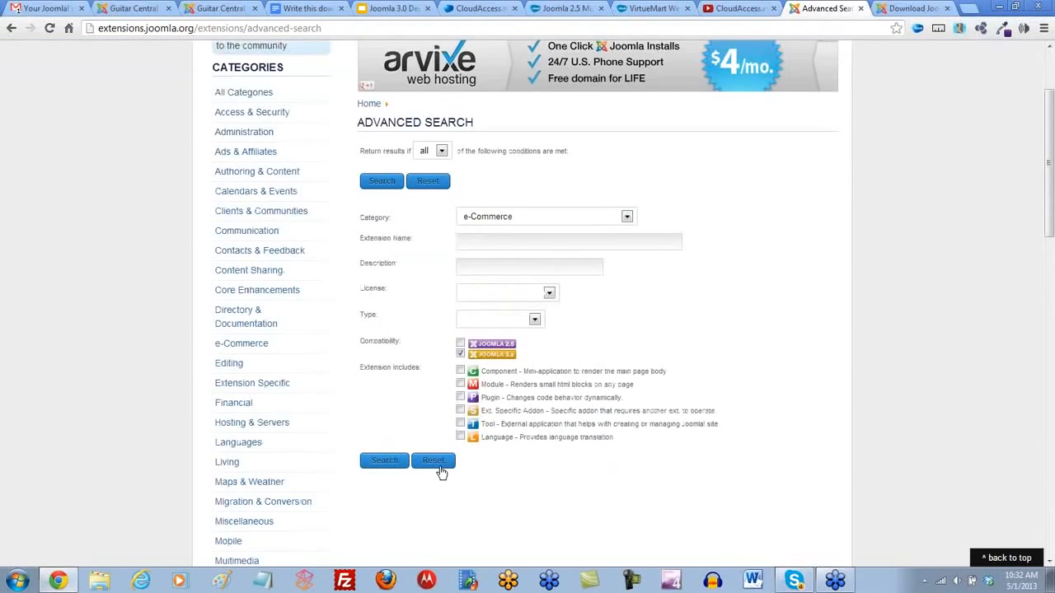
pyautogui.click(375, 462)
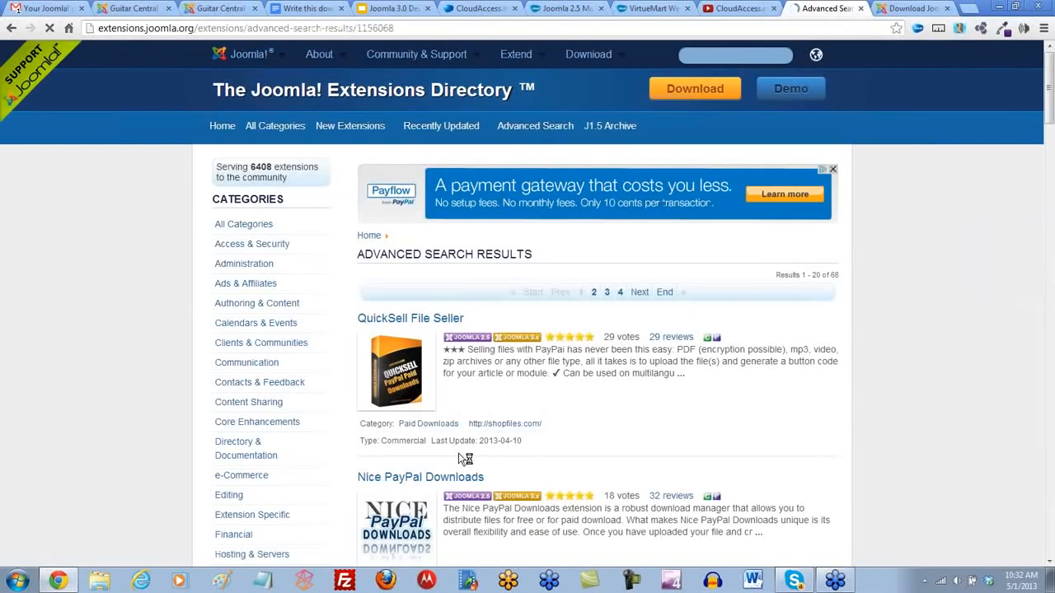
# - Look through the first page of e-commerce search results and return to its beginning
pyautogui.scroll(-2, 495, 417)
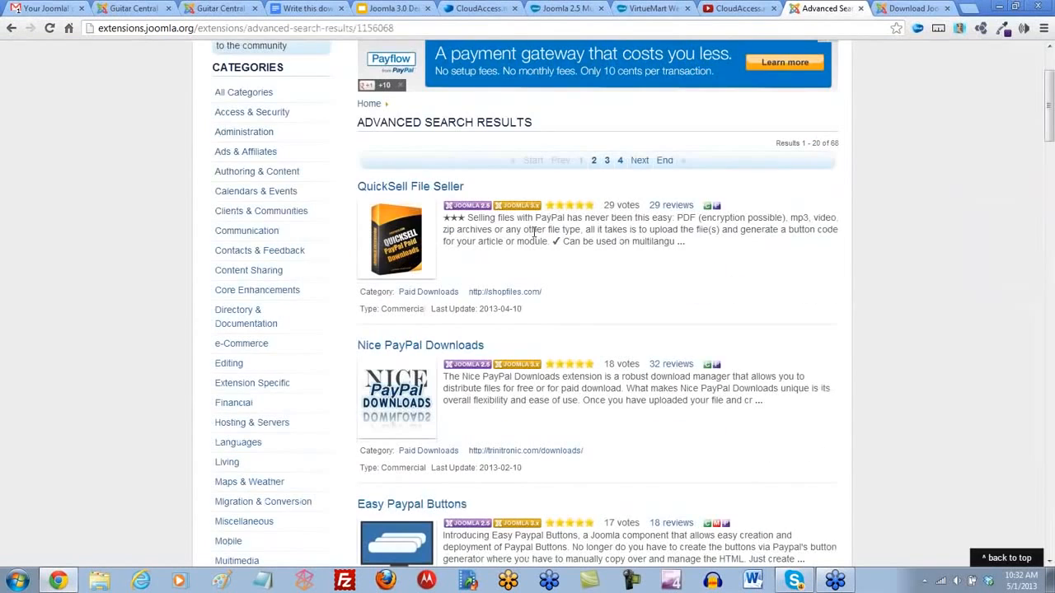
pyautogui.scroll(-1, 512, 426)
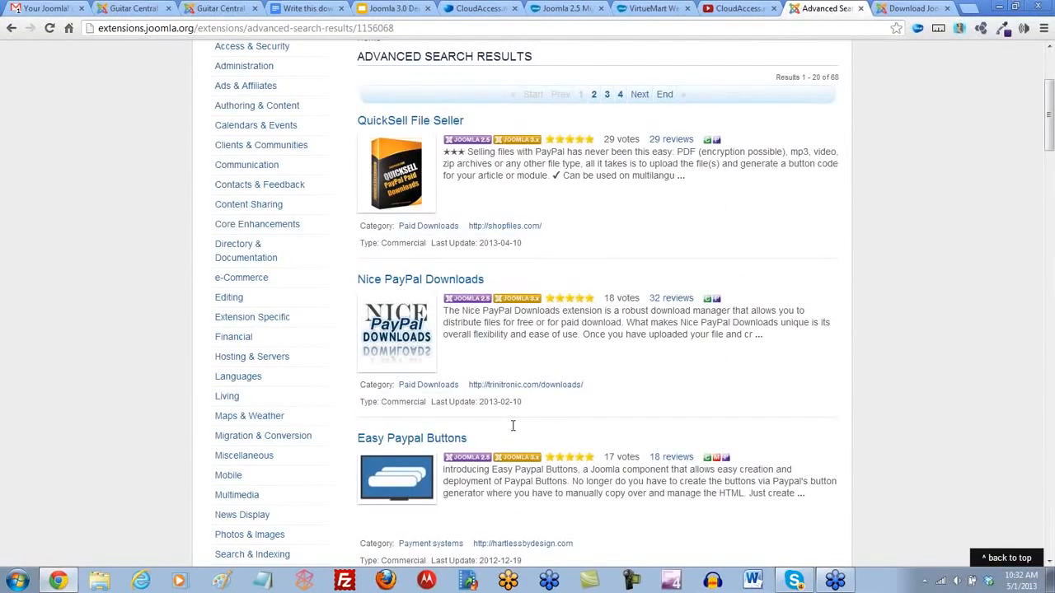
pyautogui.scroll(-7, 513, 427)
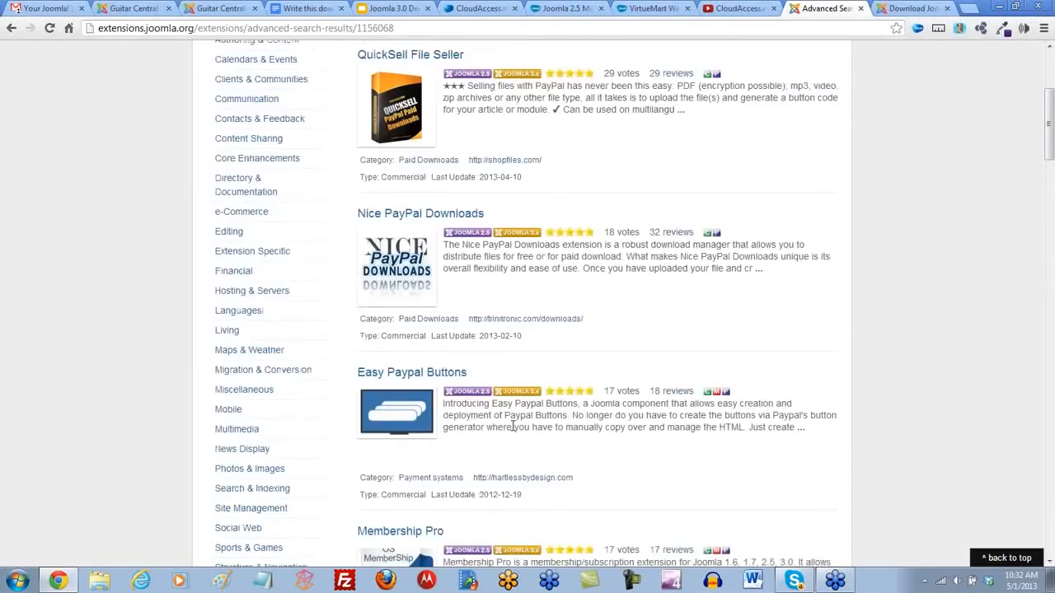
pyautogui.scroll(-4, 512, 425)
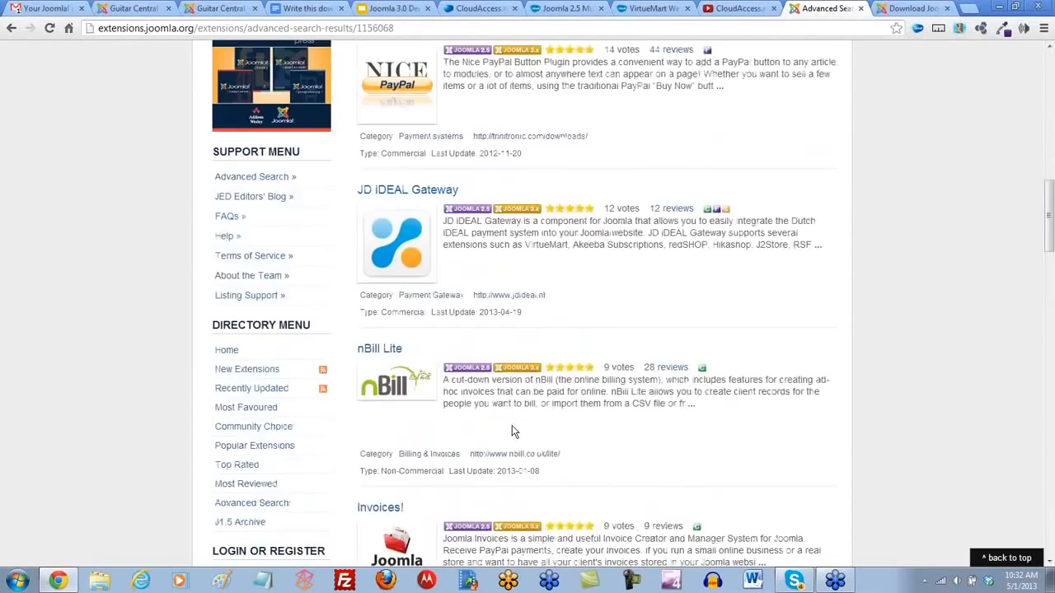
pyautogui.press('Home')
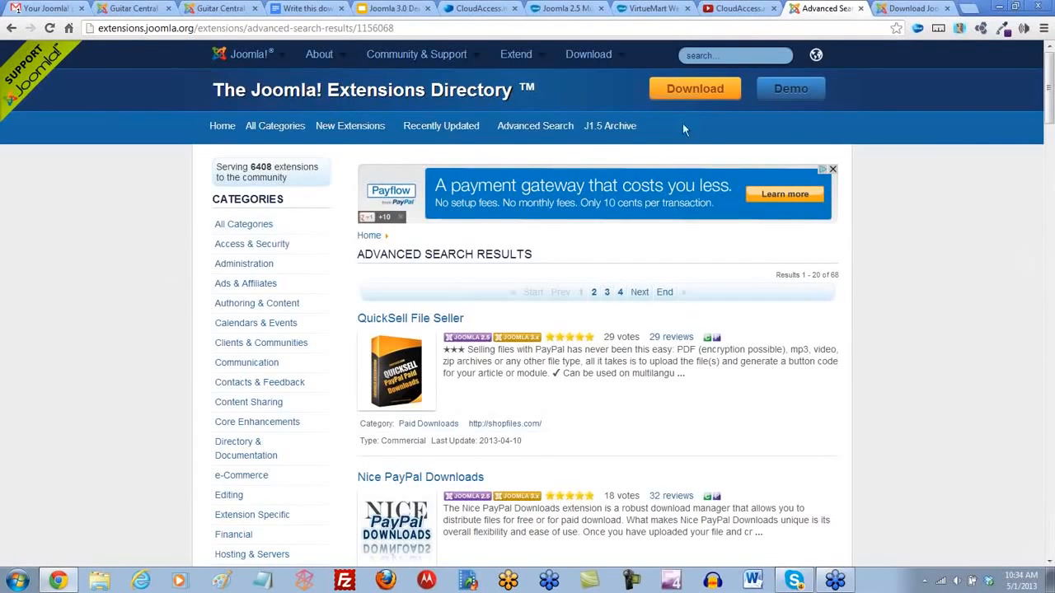
# - Switch to the CloudAccess.net site, open its Joomla templates page and look over the third-party template providers
pyautogui.click(651, 9)
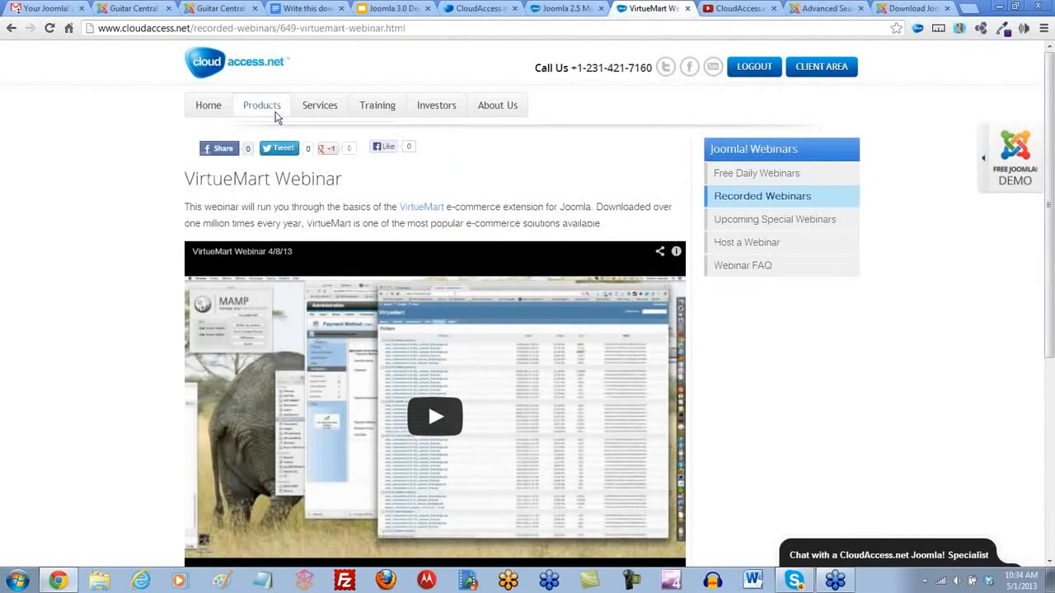
pyautogui.moveTo(273, 116)
pyautogui.click(272, 317)
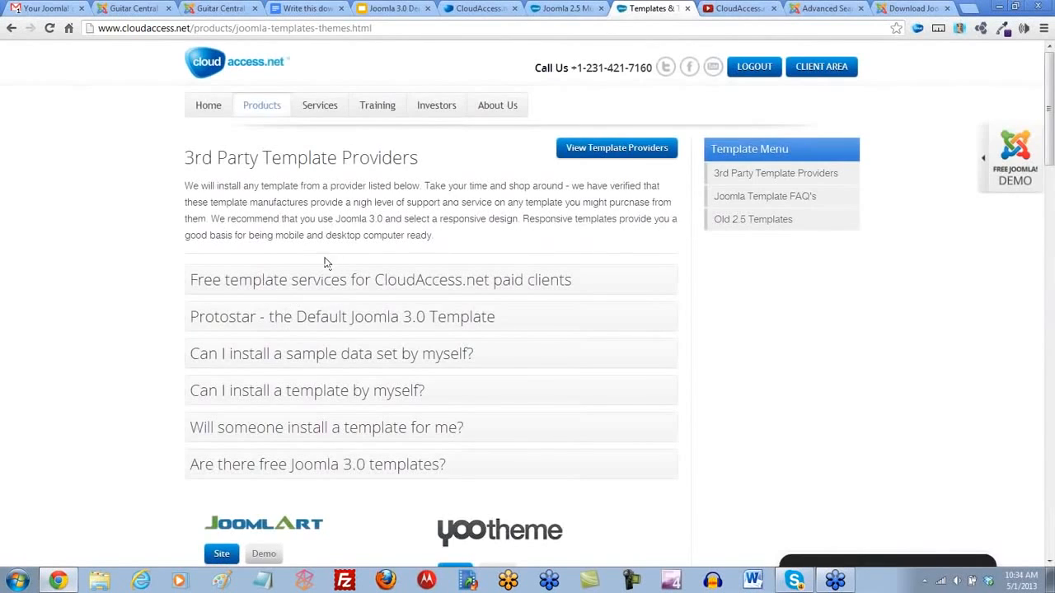
pyautogui.scroll(-4, 137, 308)
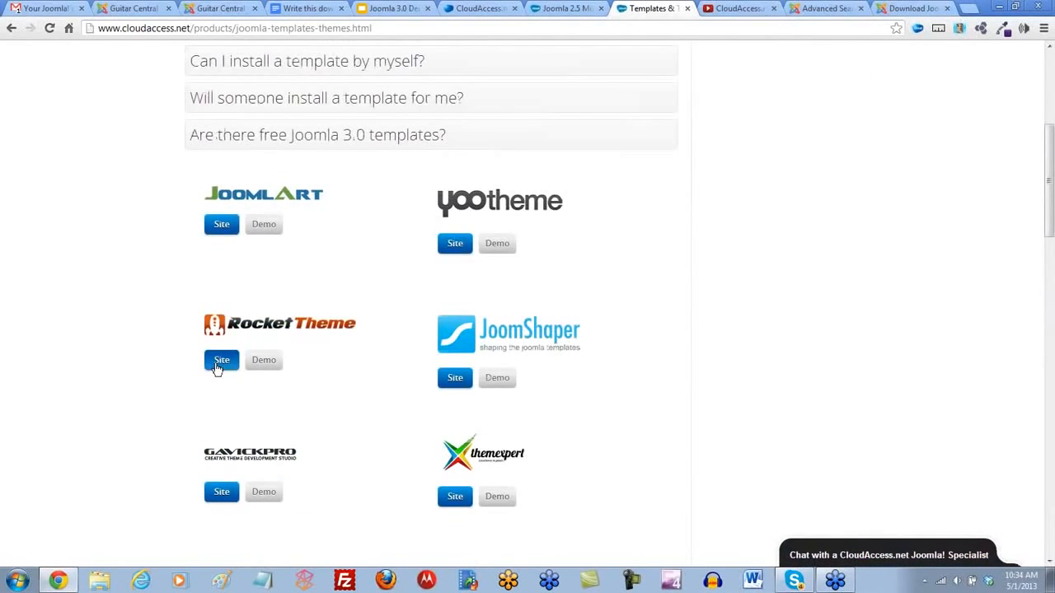
# - Visit the RocketTheme site from the provider list and launch the demo of the Alerion template
pyautogui.click(220, 363)
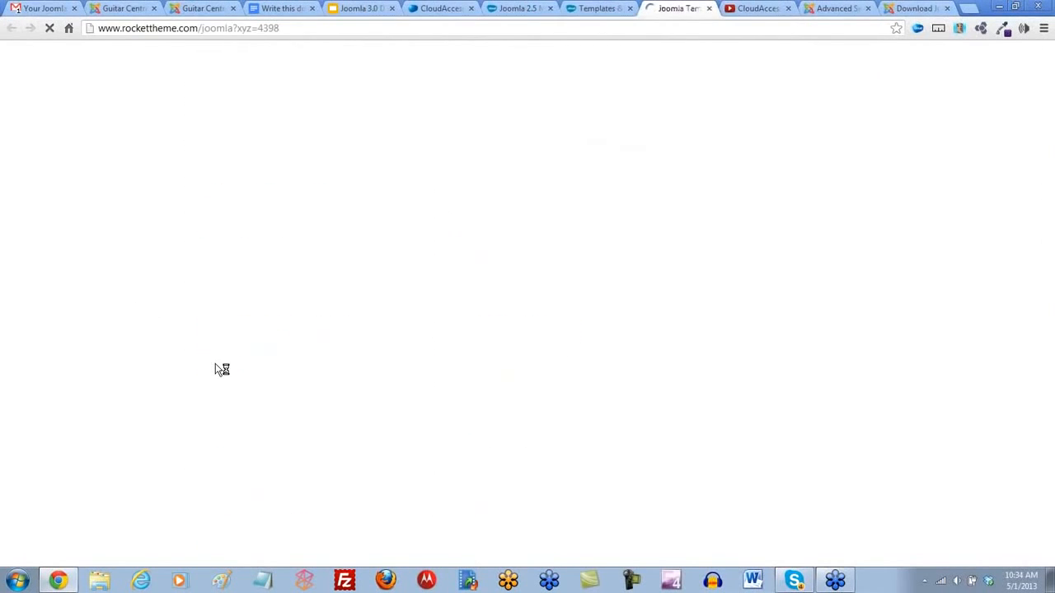
pyautogui.scroll(-3, 119, 303)
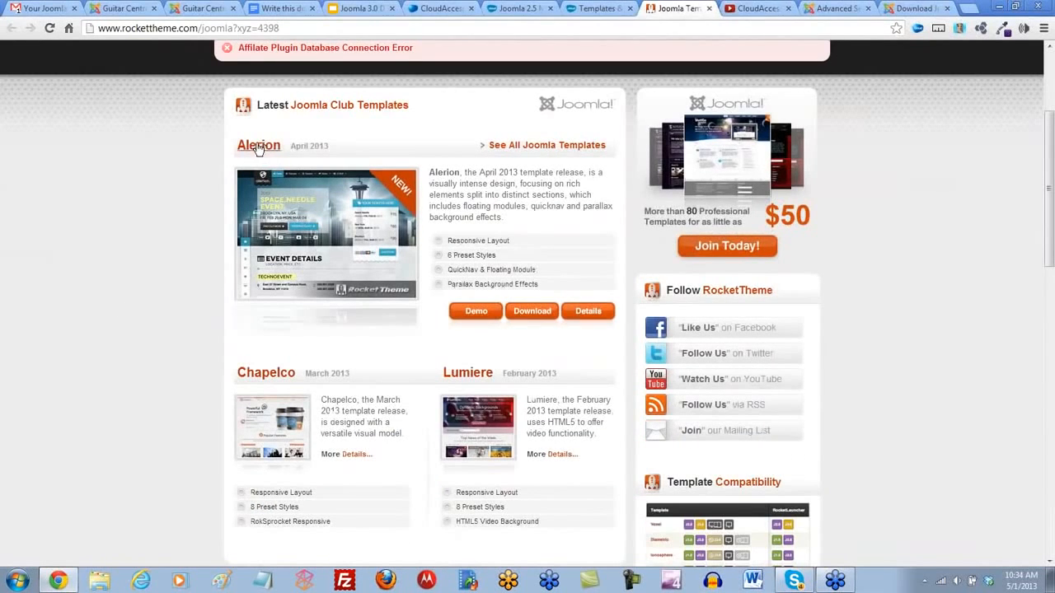
pyautogui.click(475, 312)
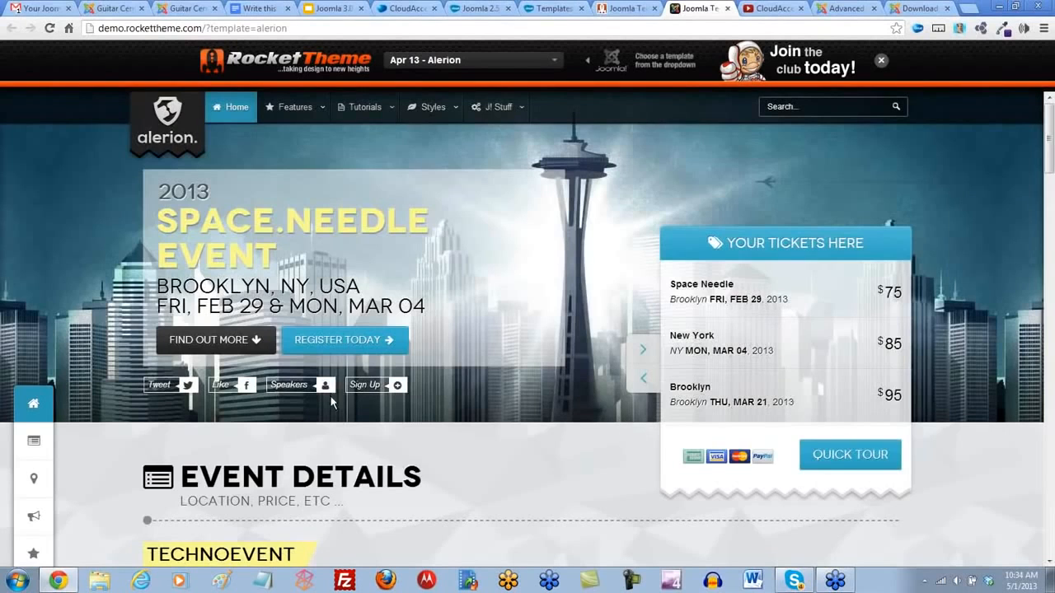
# - Look through the Alerion demo page from the event details and map down to the Latest News section
pyautogui.scroll(-1, 119, 440)
pyautogui.scroll(-8, 119, 439)
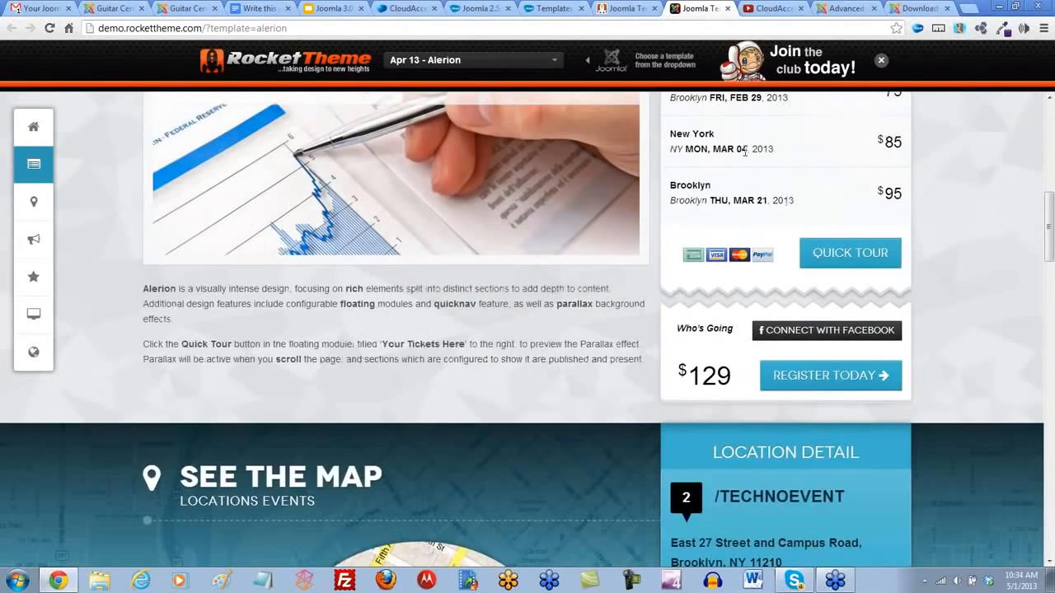
pyautogui.scroll(2, 774, 216)
pyautogui.scroll(-6, 674, 318)
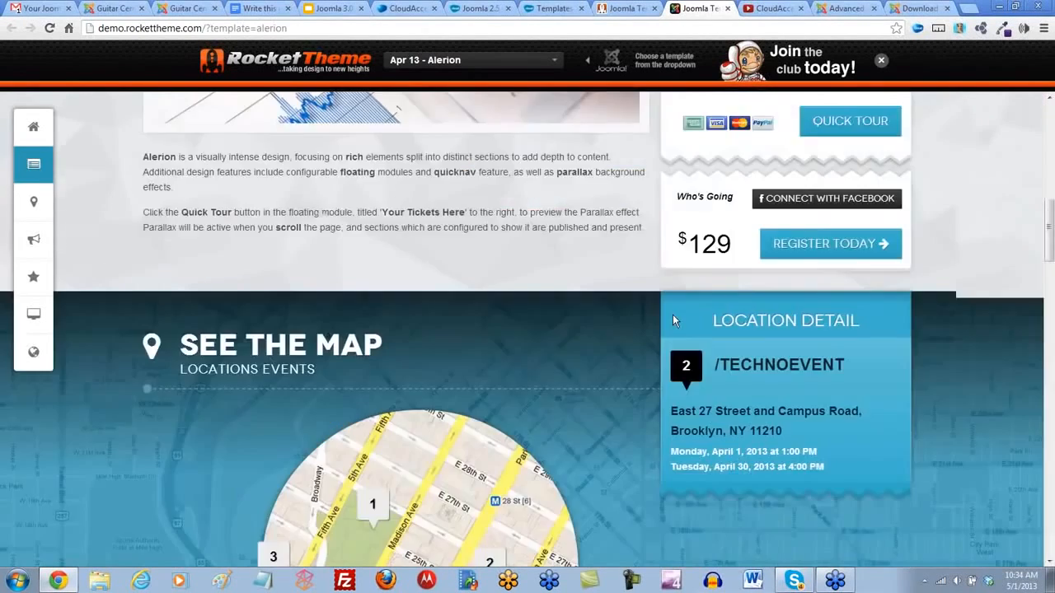
pyautogui.scroll(-4, 673, 319)
pyautogui.scroll(-2, 725, 321)
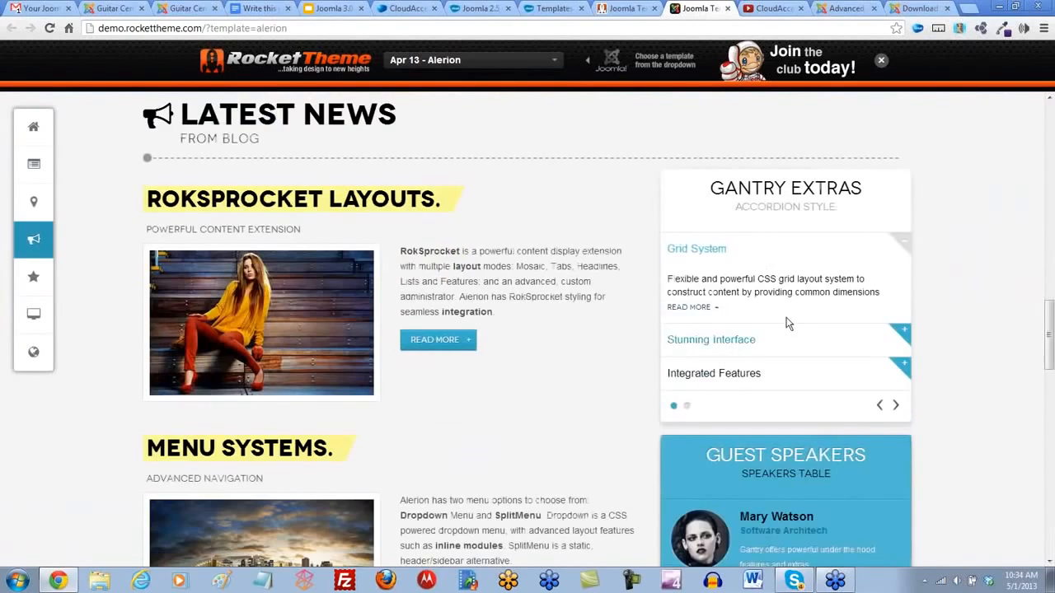
# - Try out the Gantry Extras accordion by expanding its Grid System, Stunning Interface and Integrated Features items
pyautogui.click(788, 338)
pyautogui.click(789, 377)
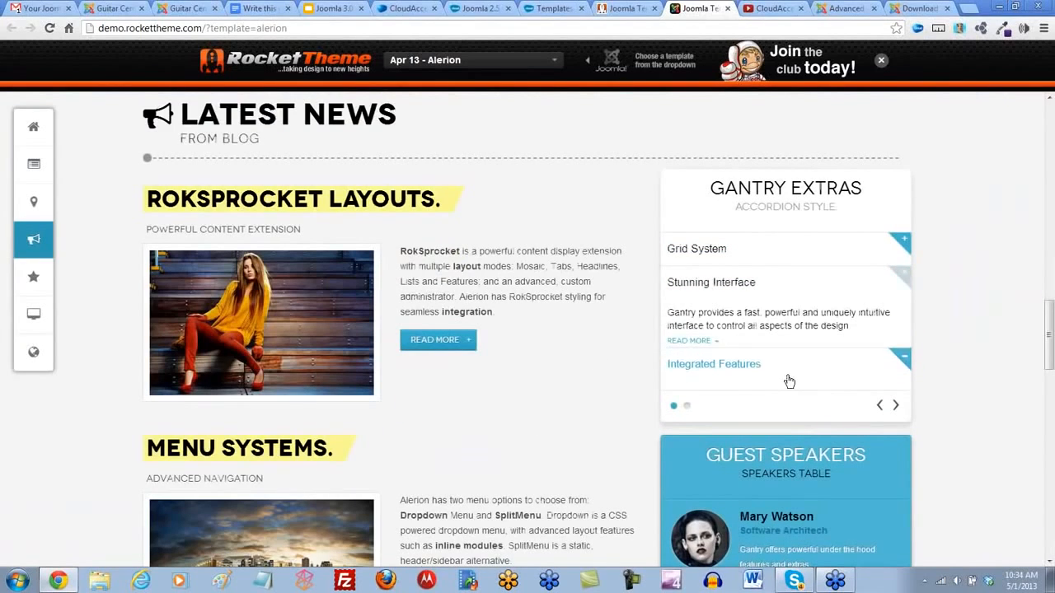
pyautogui.click(789, 292)
pyautogui.click(777, 250)
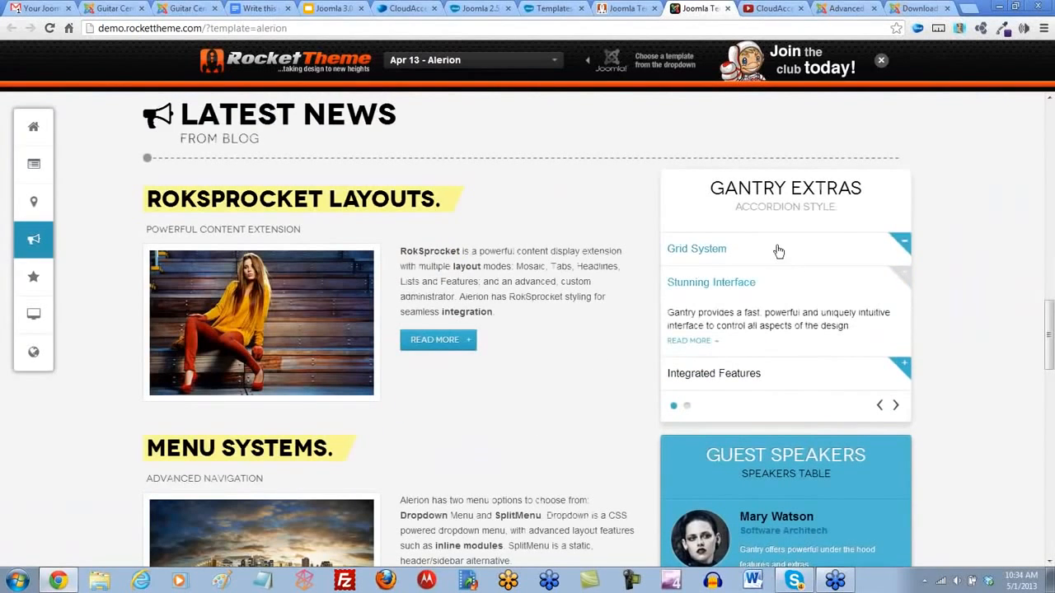
pyautogui.click(793, 338)
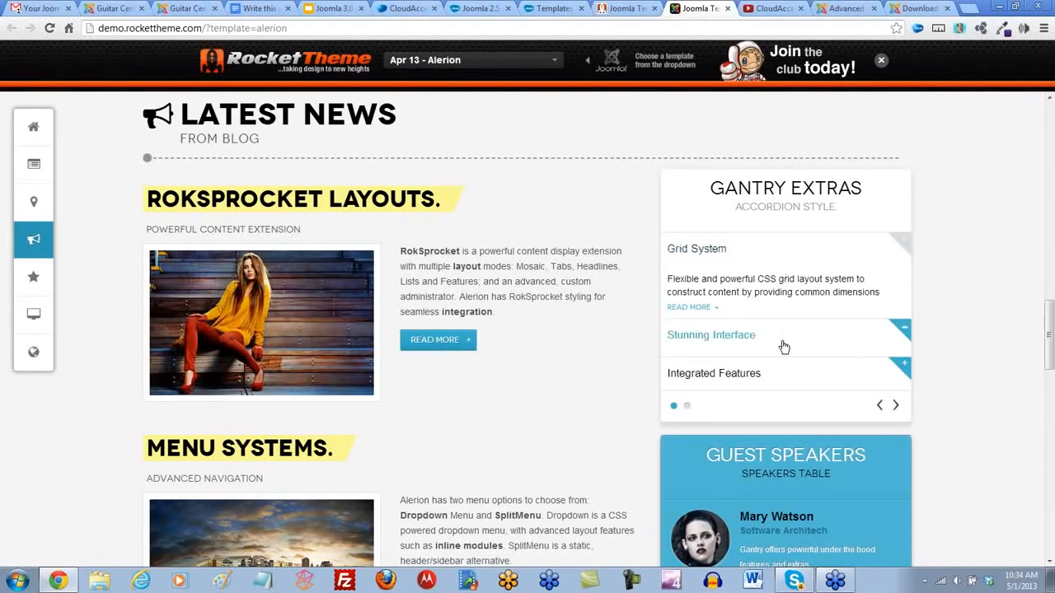
pyautogui.click(787, 372)
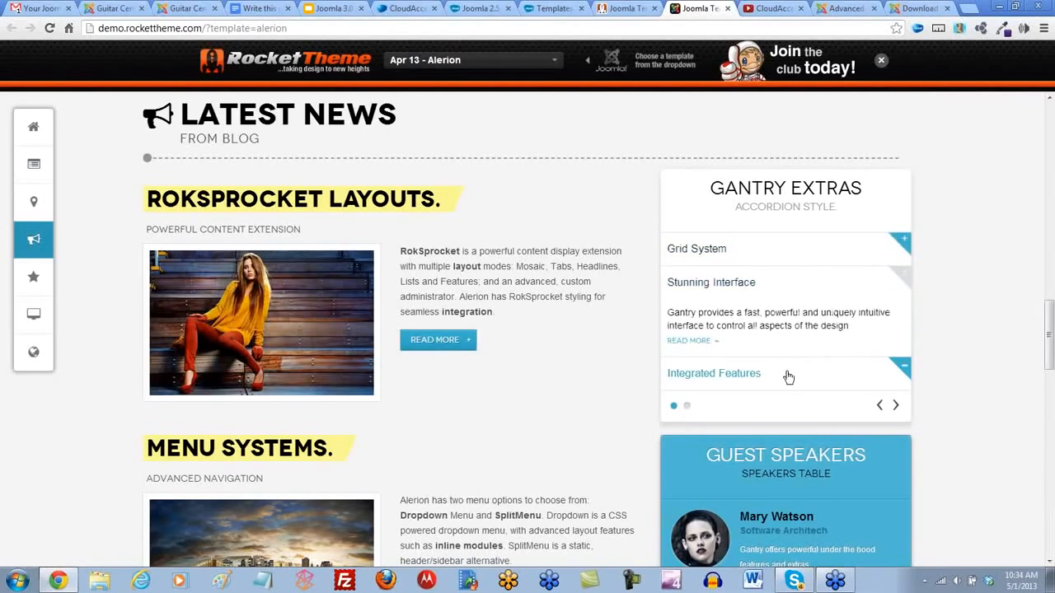
pyautogui.click(785, 282)
# - Switch to the Joomla! Extensions Directory and search it for "accordion menu"
pyautogui.click(845, 8)
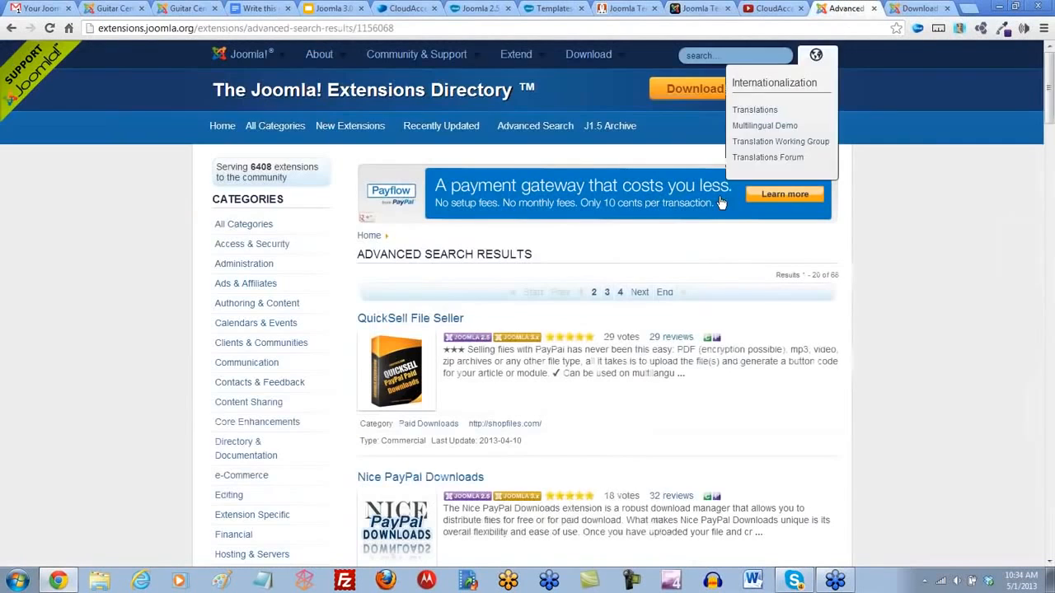
pyautogui.click(705, 53)
pyautogui.write('accordion')
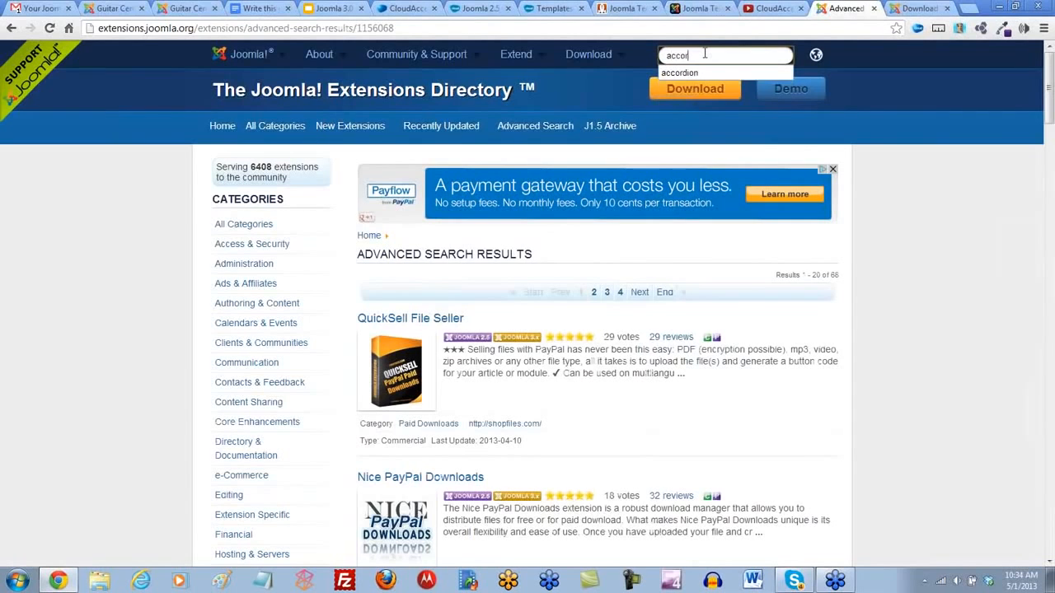
pyautogui.write(' menu')
pyautogui.press('Return')
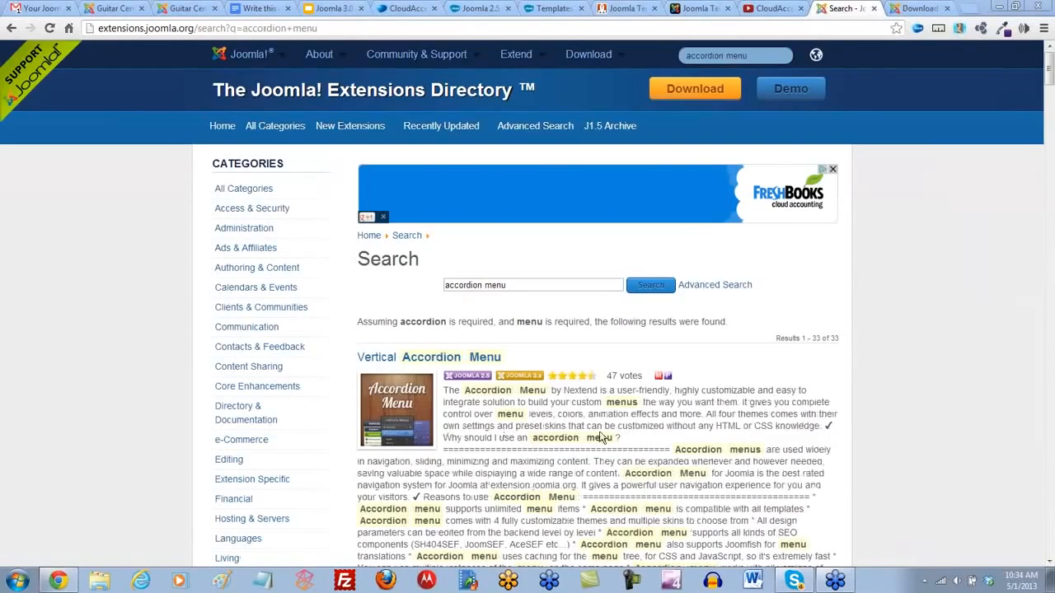
# - Look through the accordion menu results, checking the licence type, and open the Shape 5 Accordion Menu listing
pyautogui.scroll(-3, 821, 373)
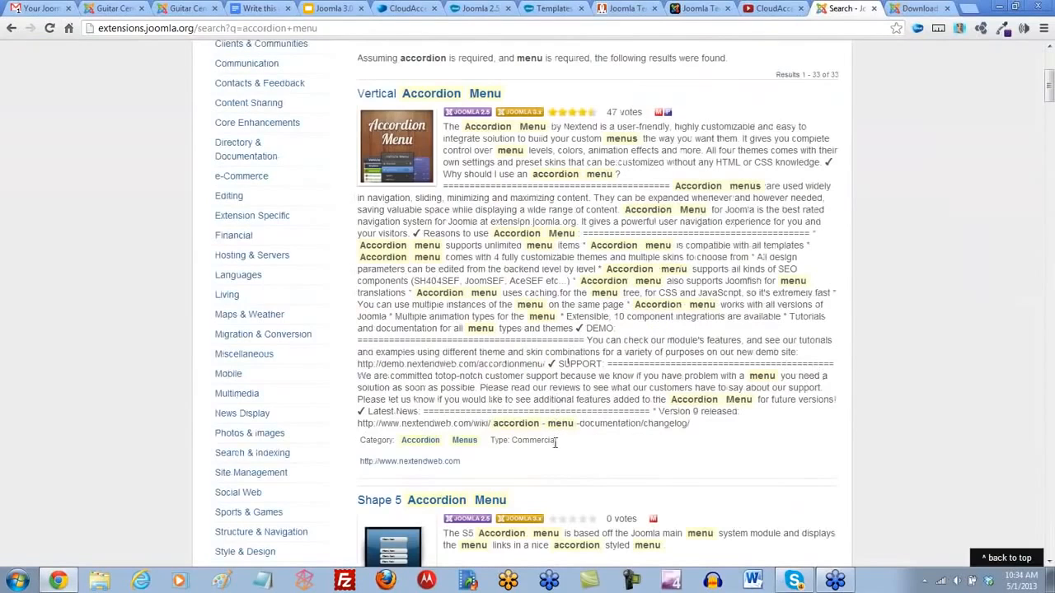
pyautogui.doubleClick(555, 443)
pyautogui.scroll(-5, 519, 457)
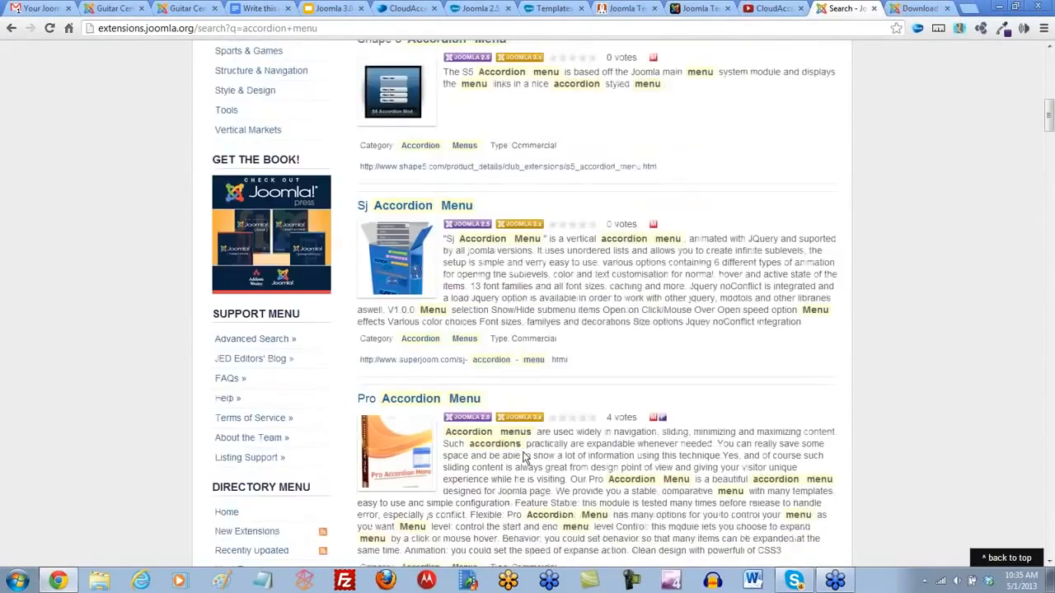
pyautogui.scroll(-3, 524, 457)
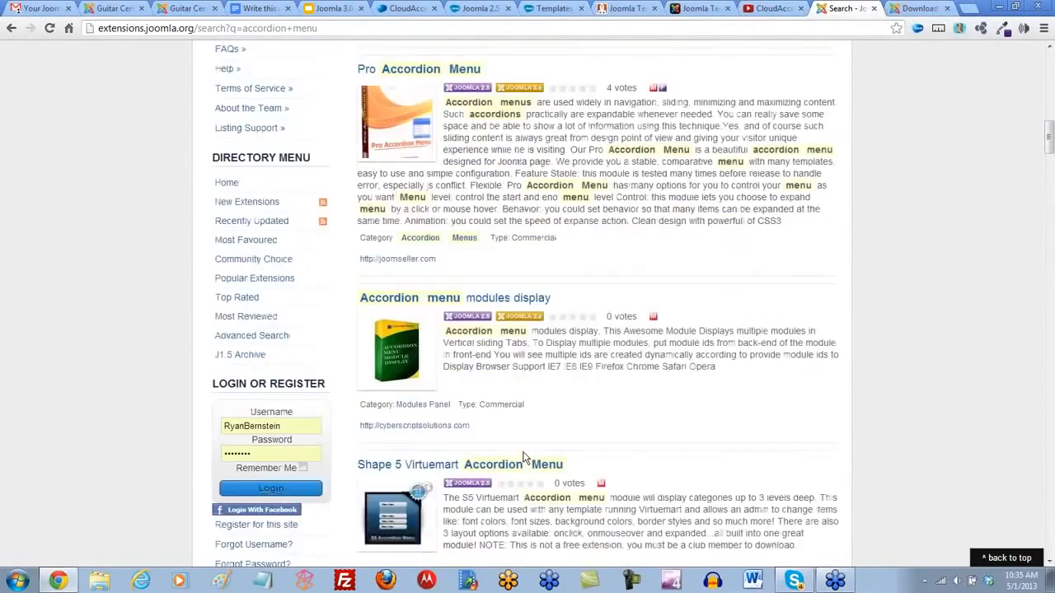
pyautogui.scroll(4, 525, 457)
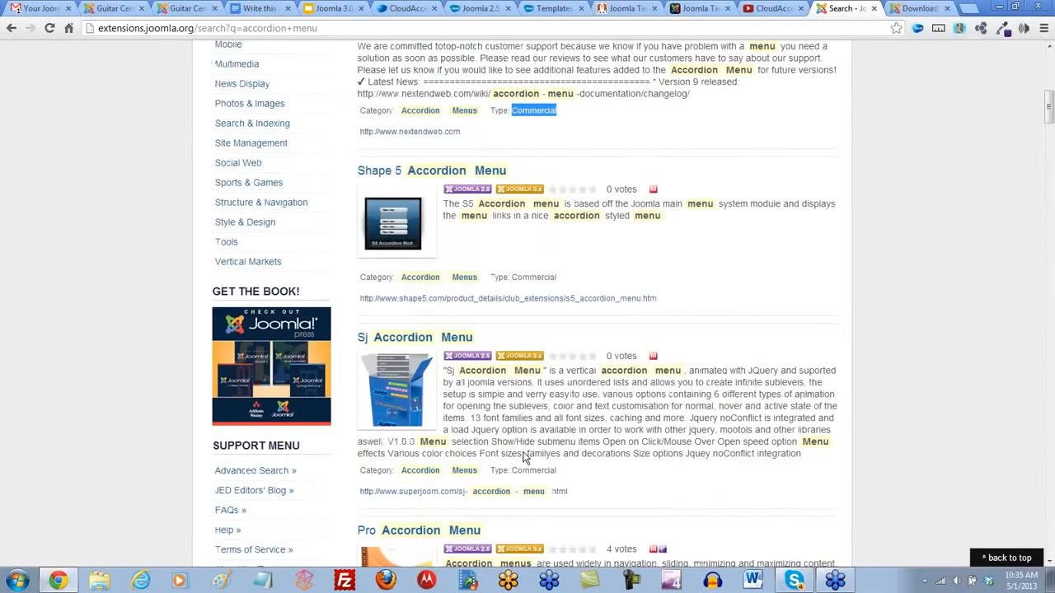
pyautogui.click(427, 177)
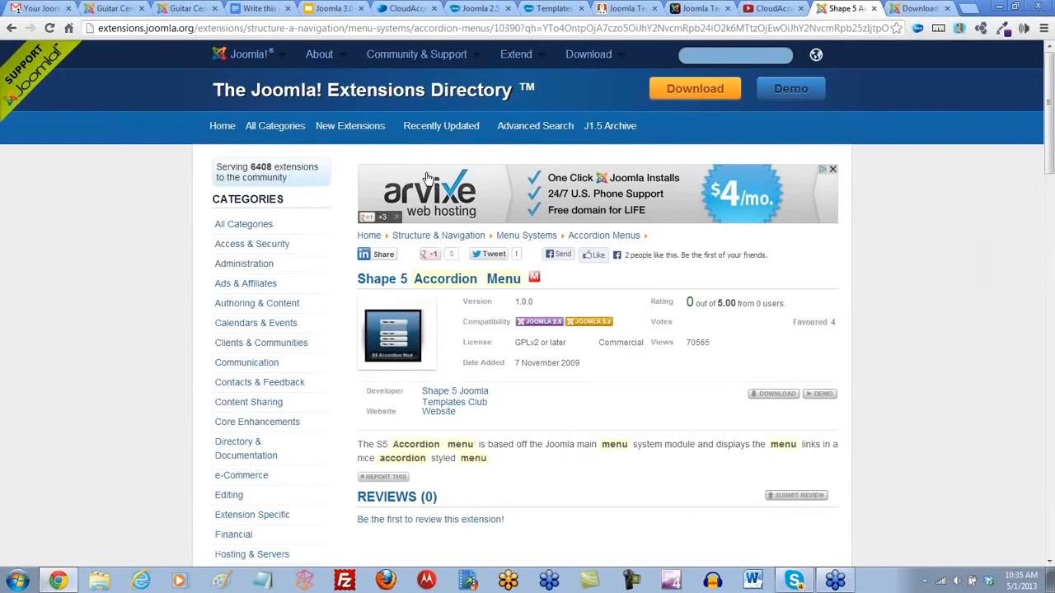
# - Launch the Shape 5 Accordion Menu demo and try out its Extensions and S5 Flex Menu items
pyautogui.click(823, 395)
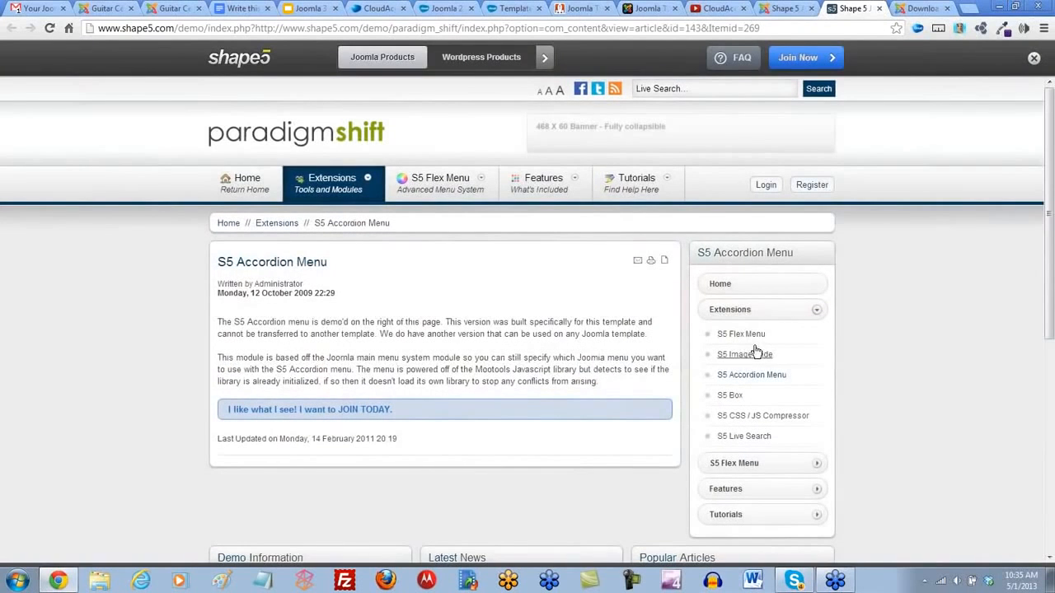
pyautogui.click(736, 312)
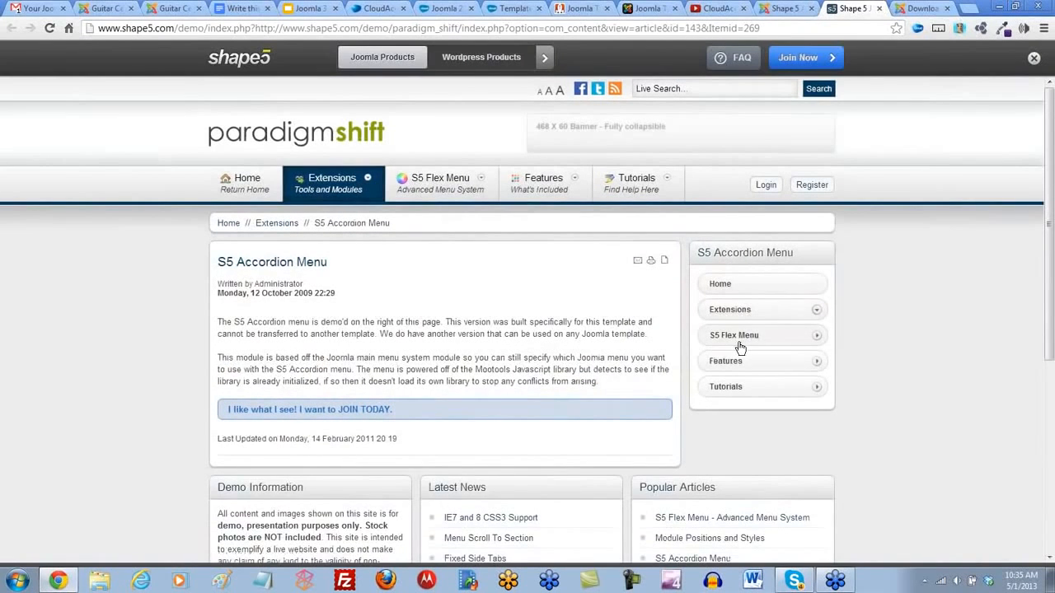
pyautogui.click(735, 336)
pyautogui.click(734, 336)
# - Switch to the CloudAccess.net YouTube channel, open the Joomla 3.0 Webinars playlist and look over its videos
pyautogui.click(925, 9)
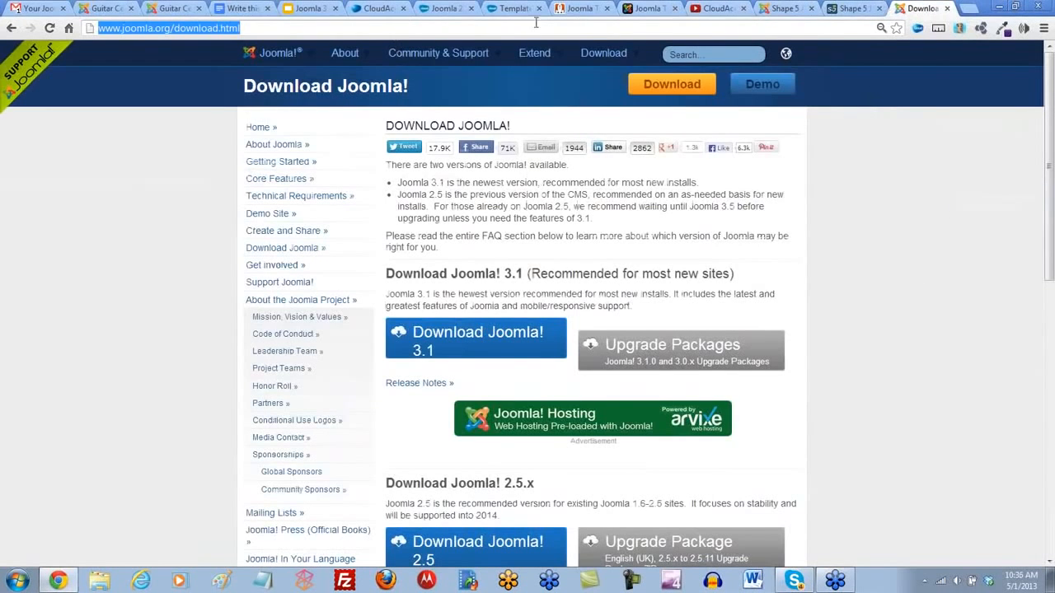
pyautogui.click(715, 12)
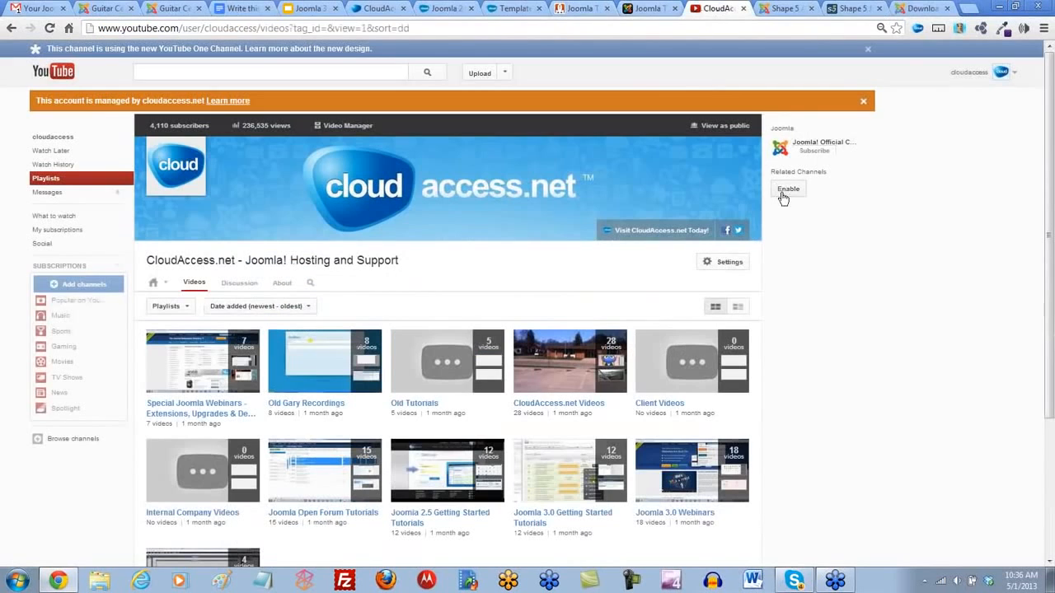
pyautogui.click(162, 308)
pyautogui.scroll(-1, 817, 427)
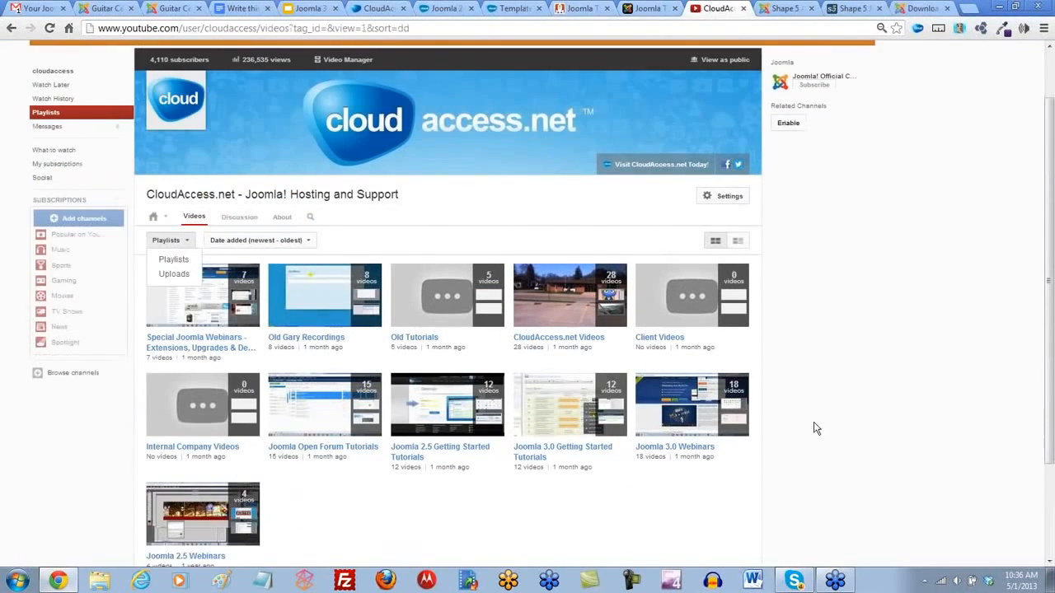
pyautogui.scroll(-2, 813, 429)
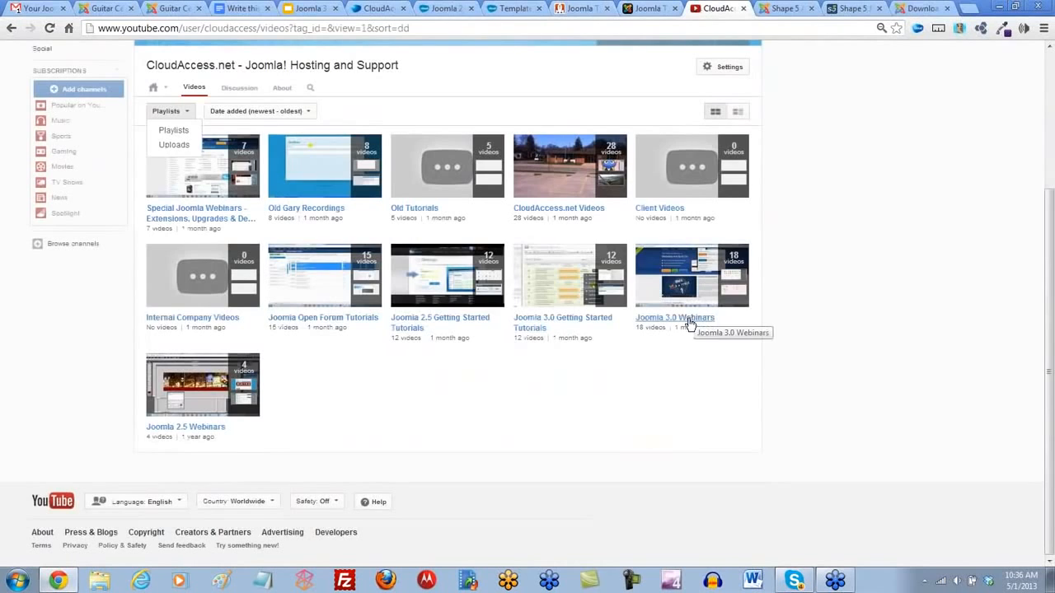
pyautogui.click(688, 319)
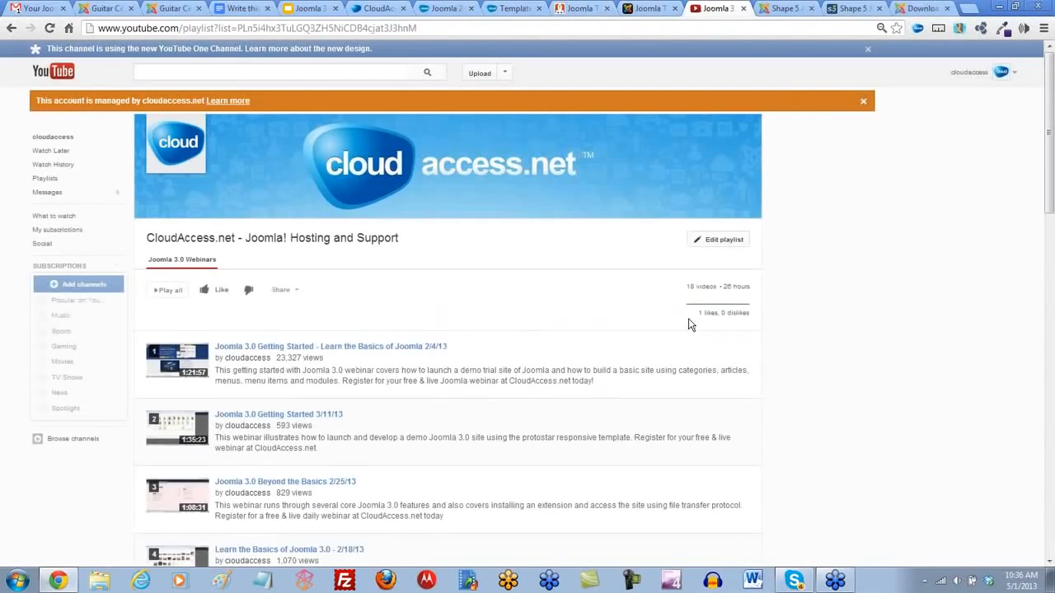
pyautogui.scroll(-3, 541, 337)
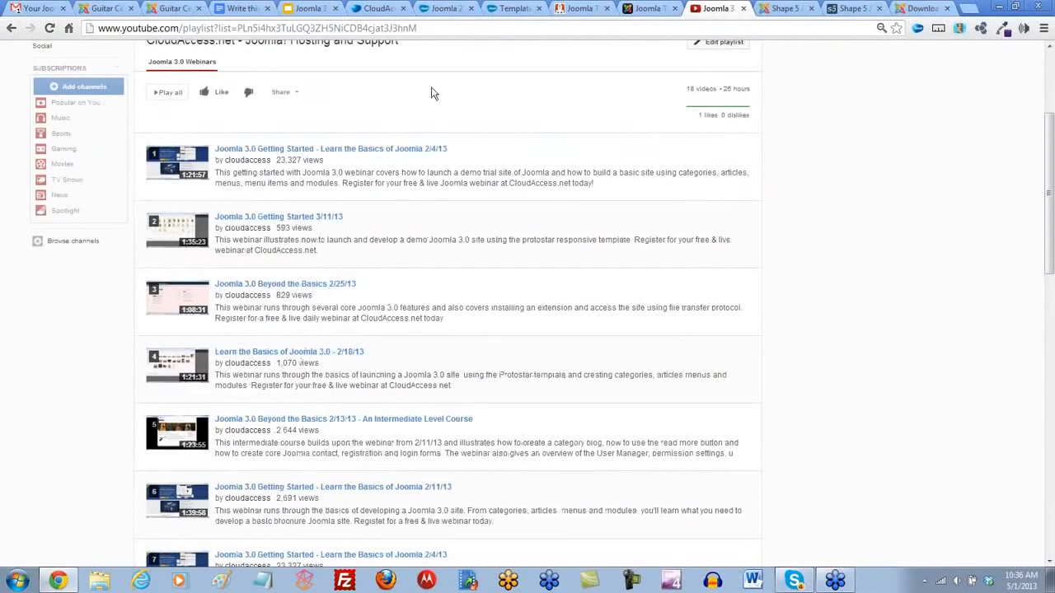
# - Switch to the CloudAccess.net site, open the Getting Started - Learn Joomla training page and select its web address
pyautogui.click(445, 8)
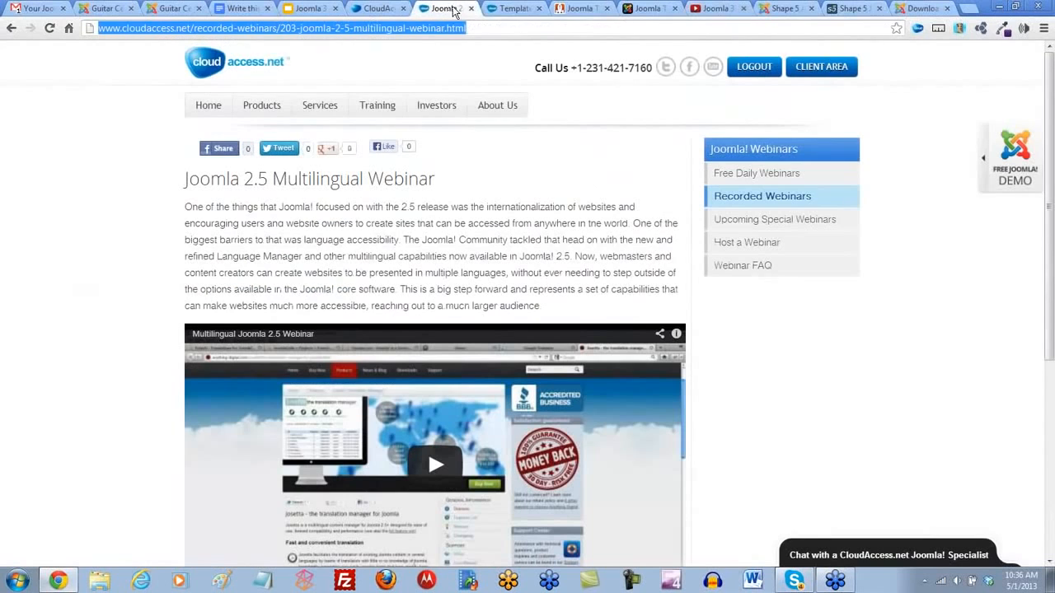
pyautogui.moveTo(378, 105)
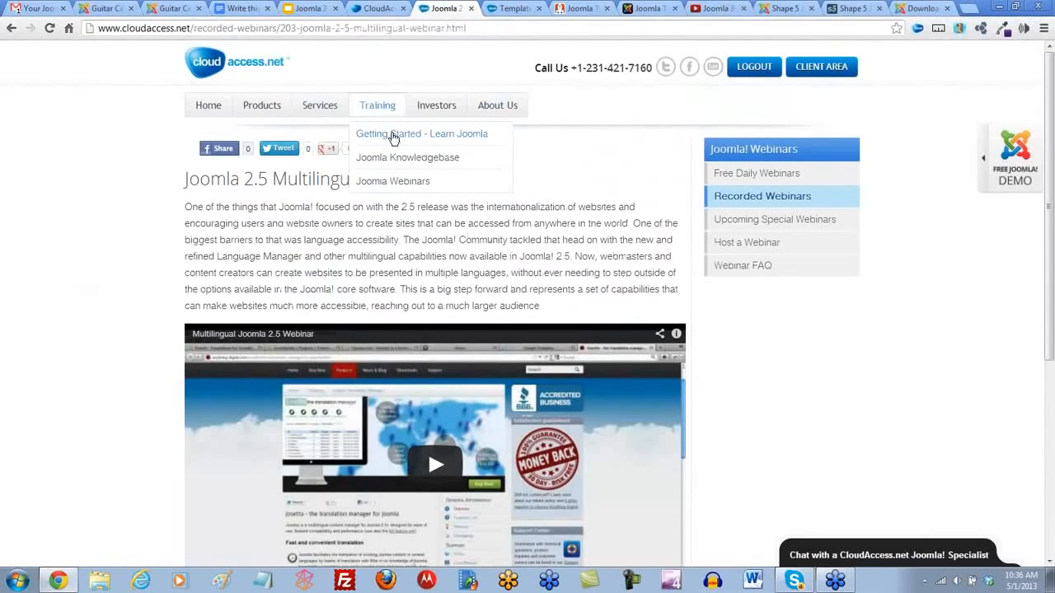
pyautogui.click(393, 136)
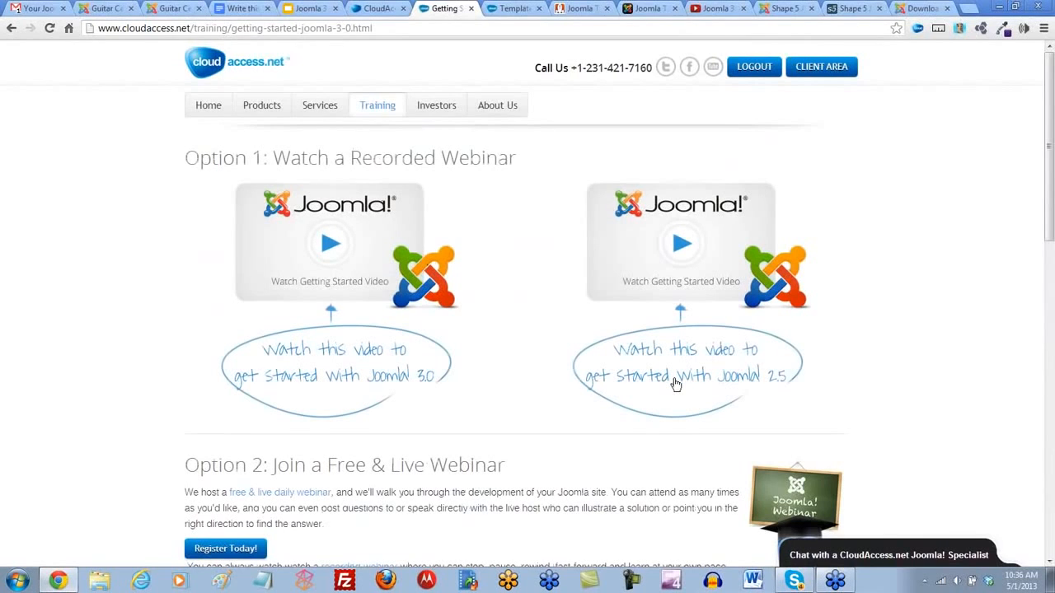
pyautogui.click(291, 33)
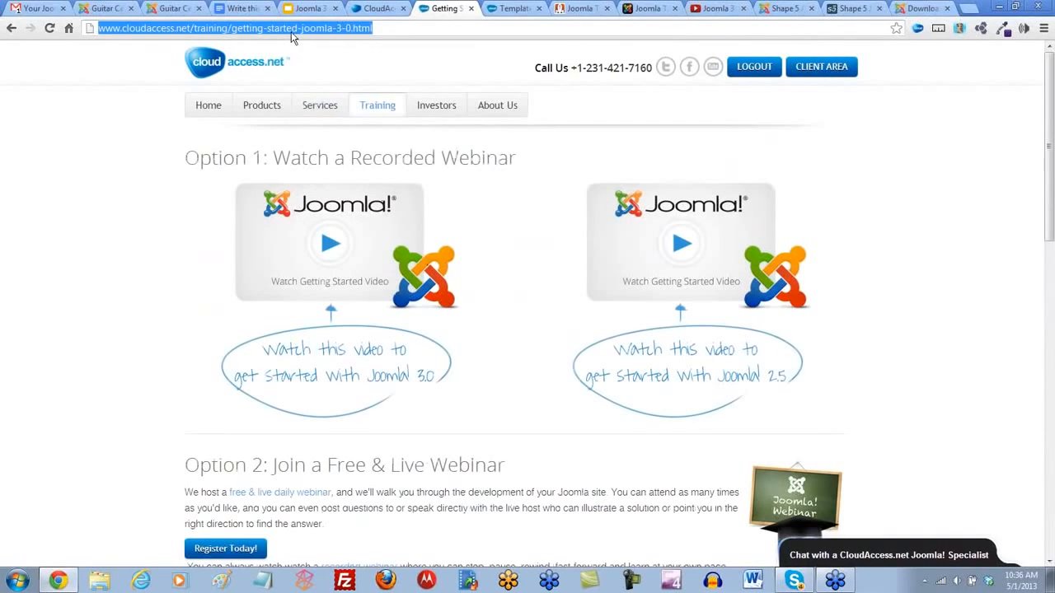
pyautogui.click(1052, 438)
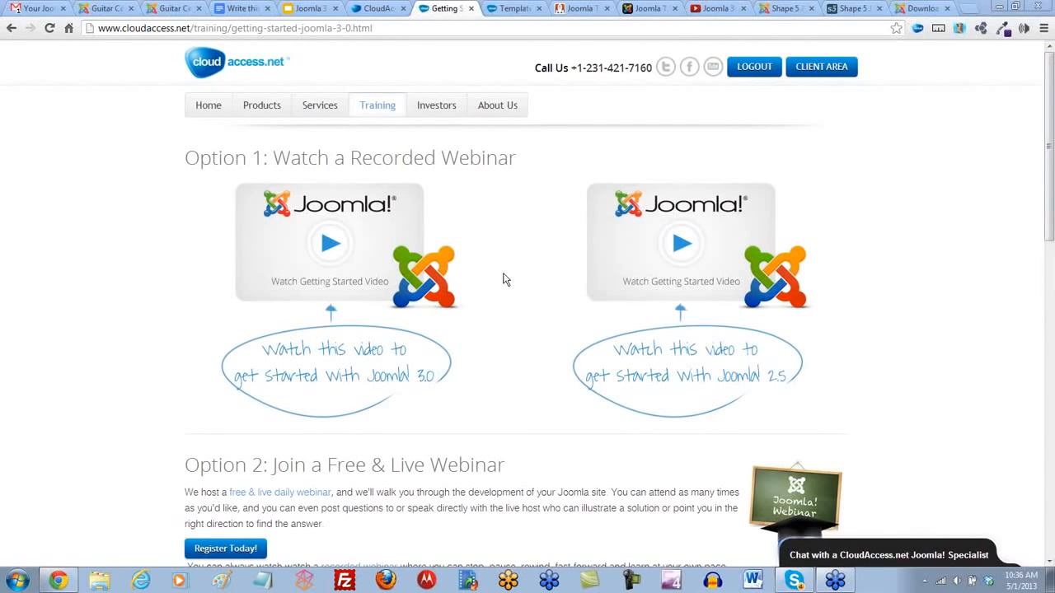
# - Open the Getting Started with Joomla 3.0 Tutorials from the Knowledgebase option and look over the tutorial list
pyautogui.scroll(-1, 499, 243)
pyautogui.scroll(-5, 514, 212)
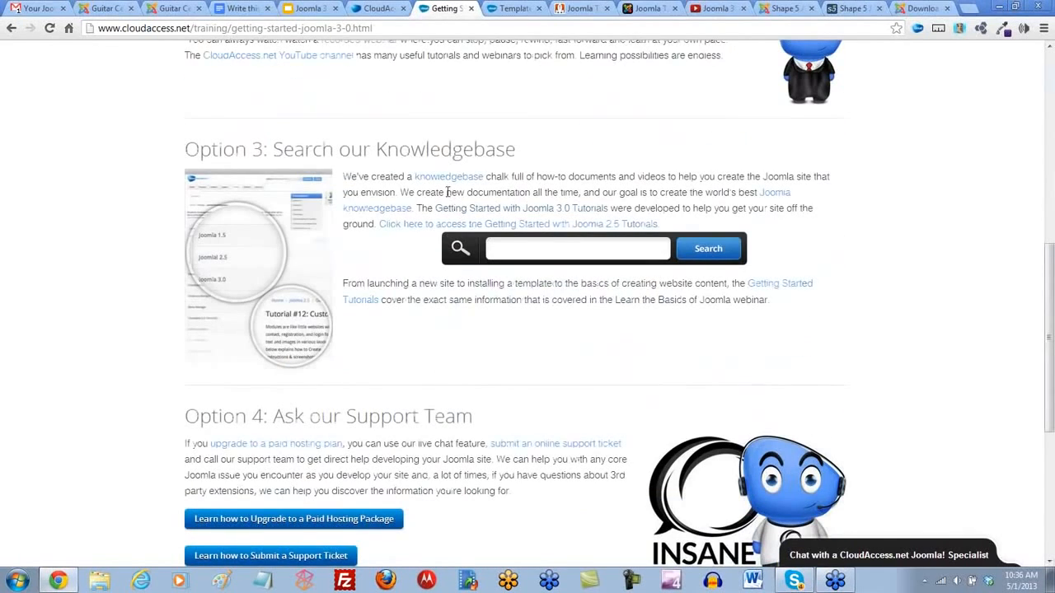
pyautogui.click(540, 213)
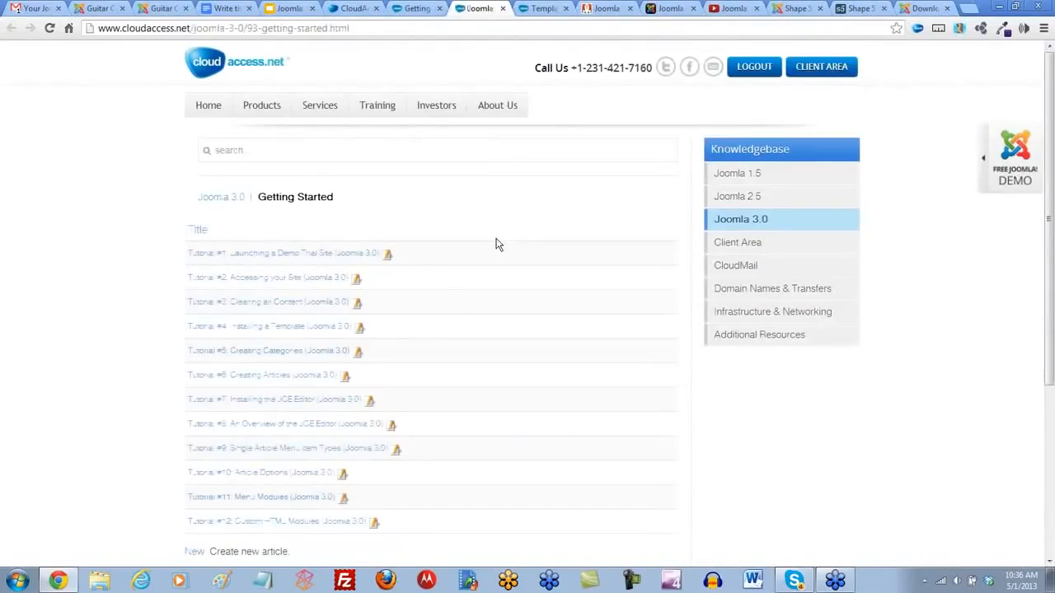
pyautogui.scroll(-1, 497, 244)
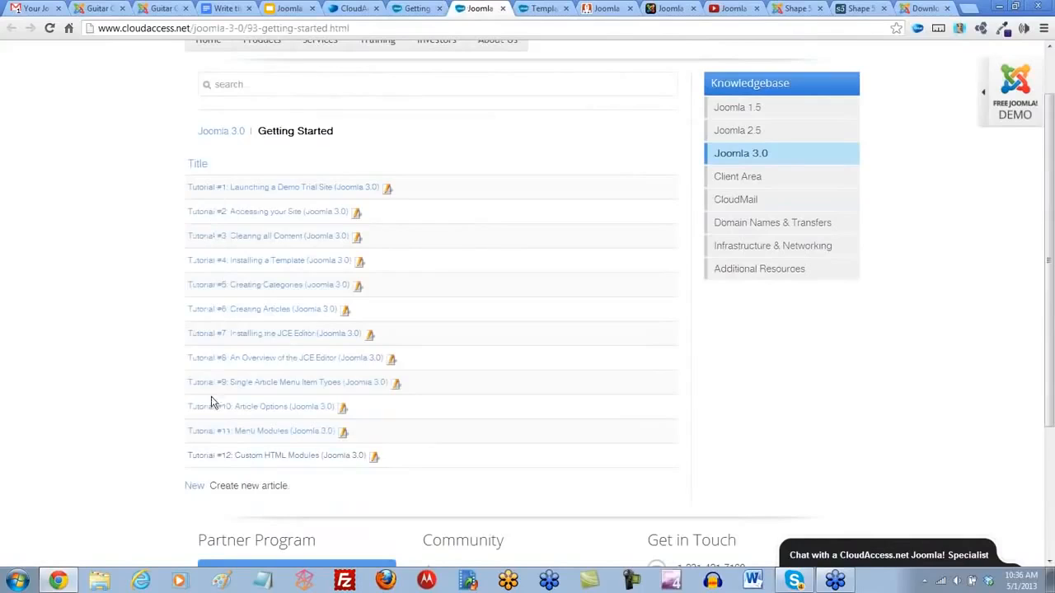
pyautogui.click(276, 28)
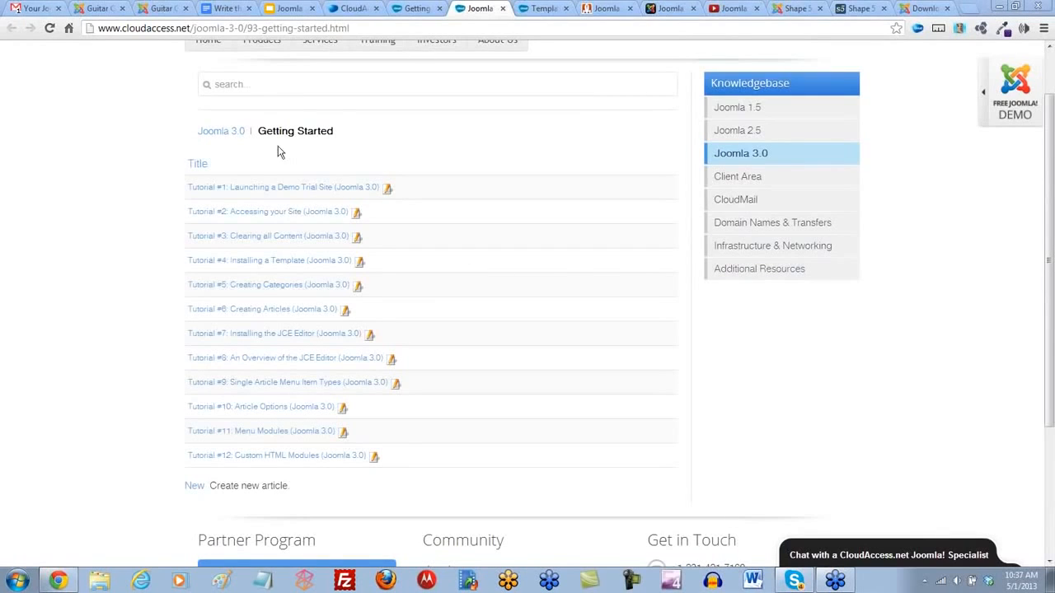
# - Set Site Offline to No in Guitar Central's Global Configuration, save and close it, and reload the front-end site
pyautogui.click(154, 13)
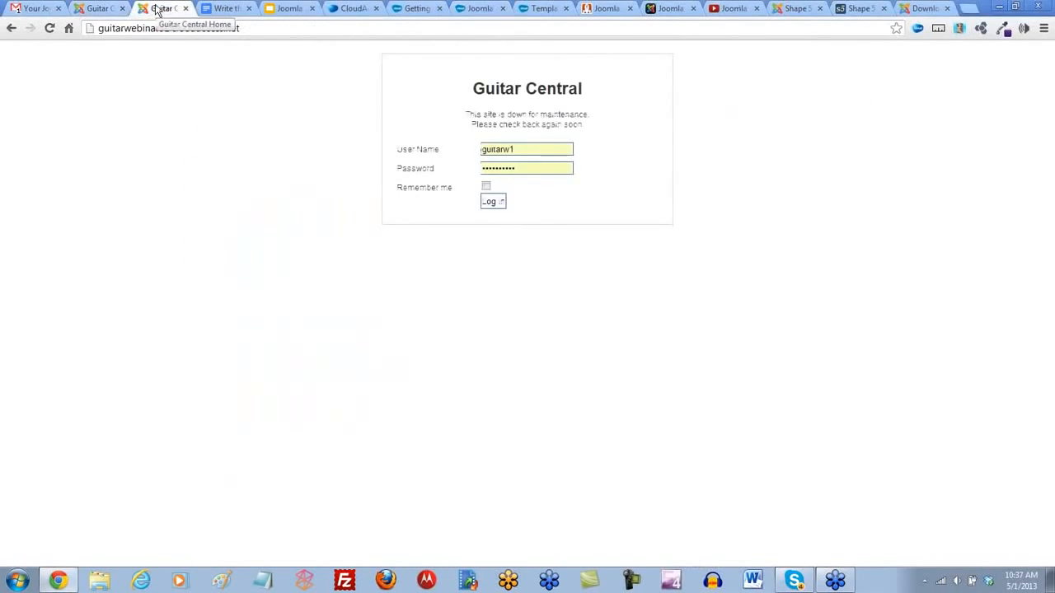
pyautogui.click(99, 9)
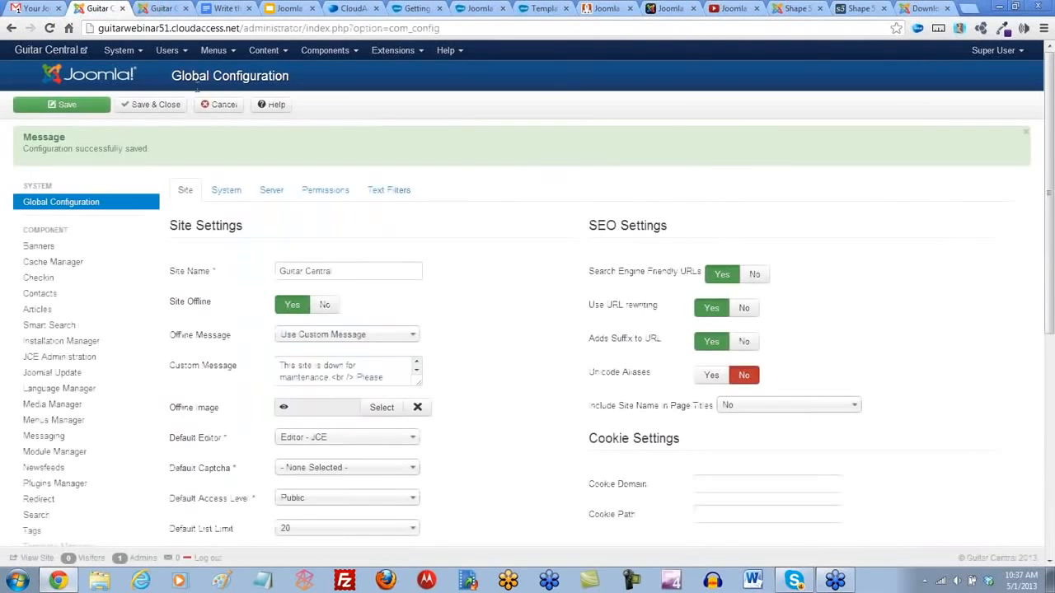
pyautogui.click(324, 307)
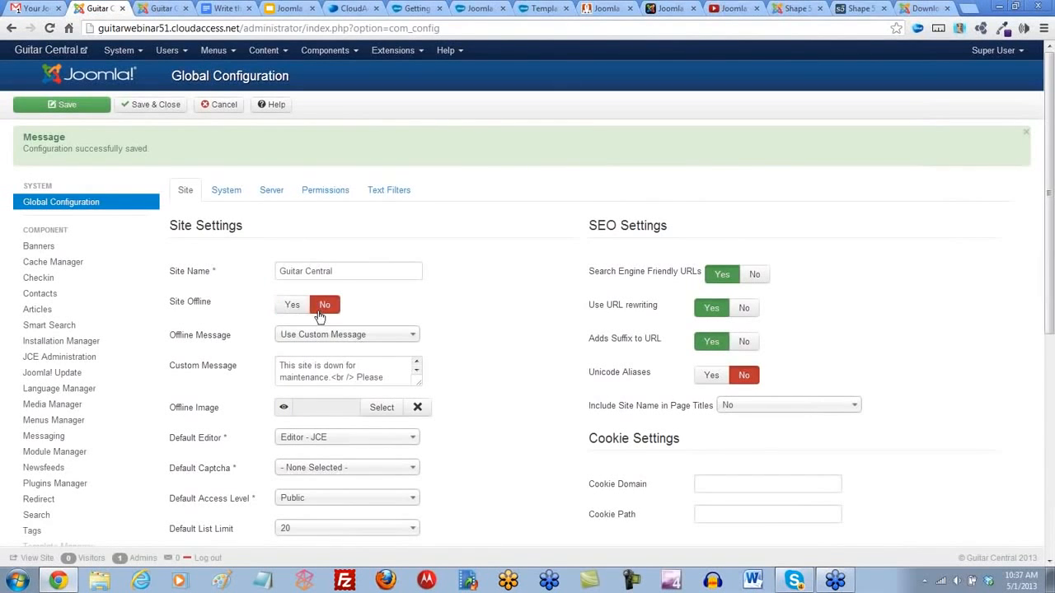
pyautogui.click(153, 104)
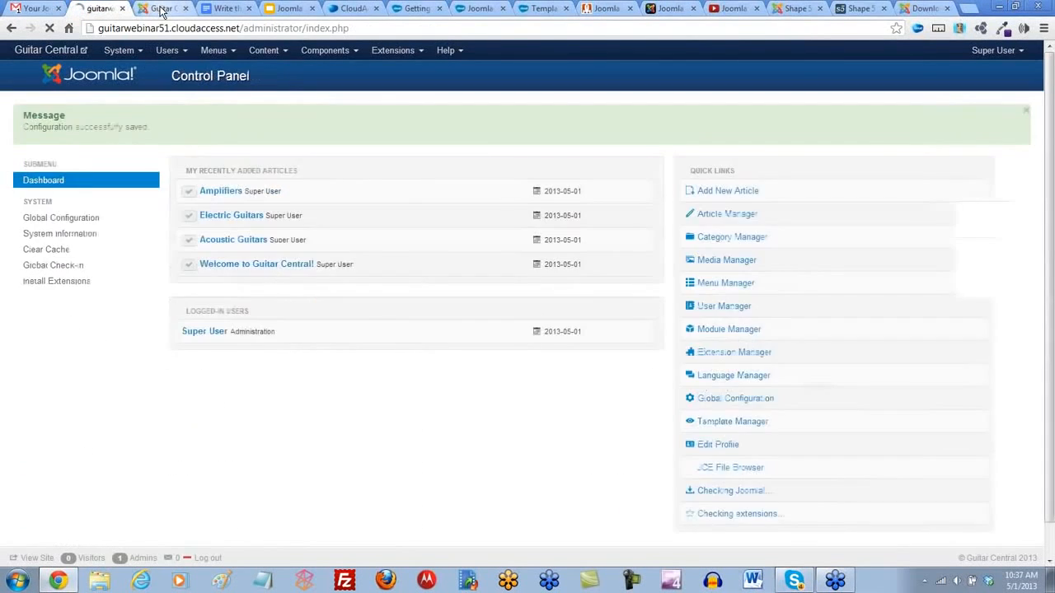
pyautogui.click(161, 10)
pyautogui.click(49, 30)
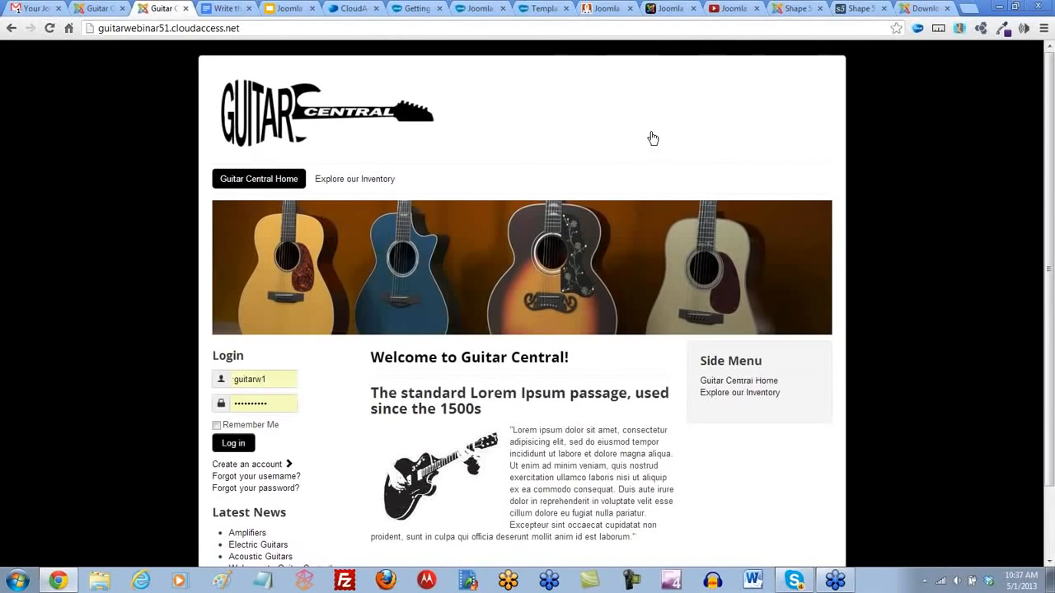
# - Return to the CloudAccess.net YouTube channel's home page and open the Joomla Open Forum Tutorials playlist to look over its videos
pyautogui.click(736, 9)
pyautogui.scroll(3, 783, 204)
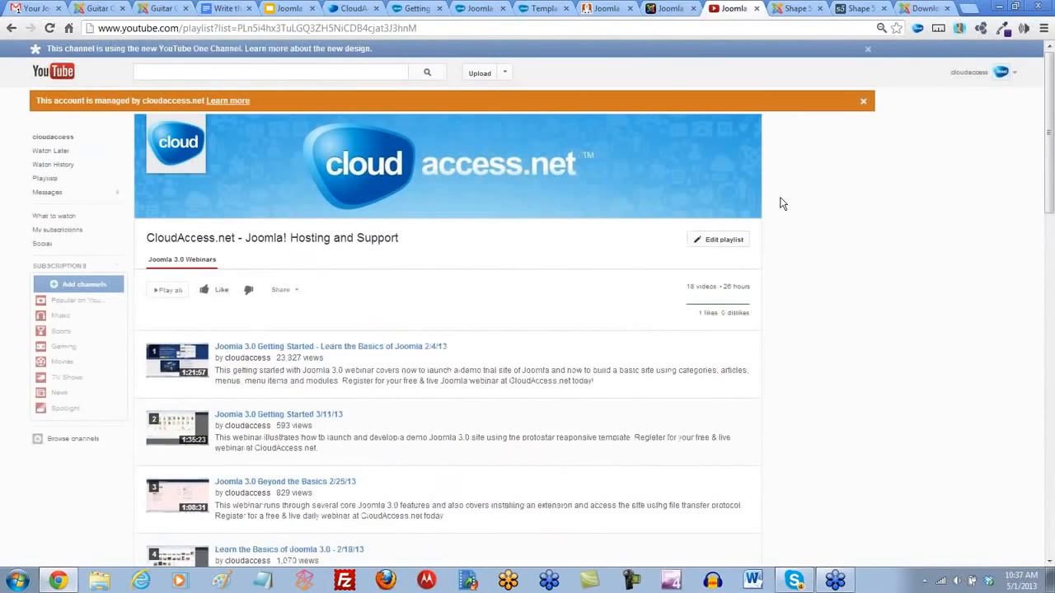
pyautogui.click(169, 145)
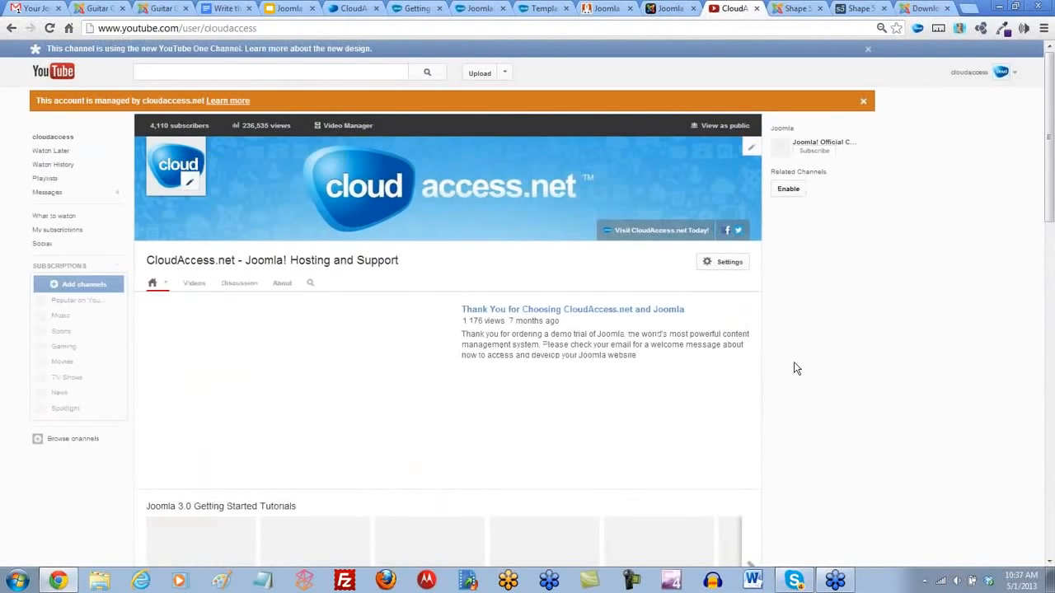
pyautogui.scroll(-3, 794, 367)
pyautogui.scroll(-1, 794, 369)
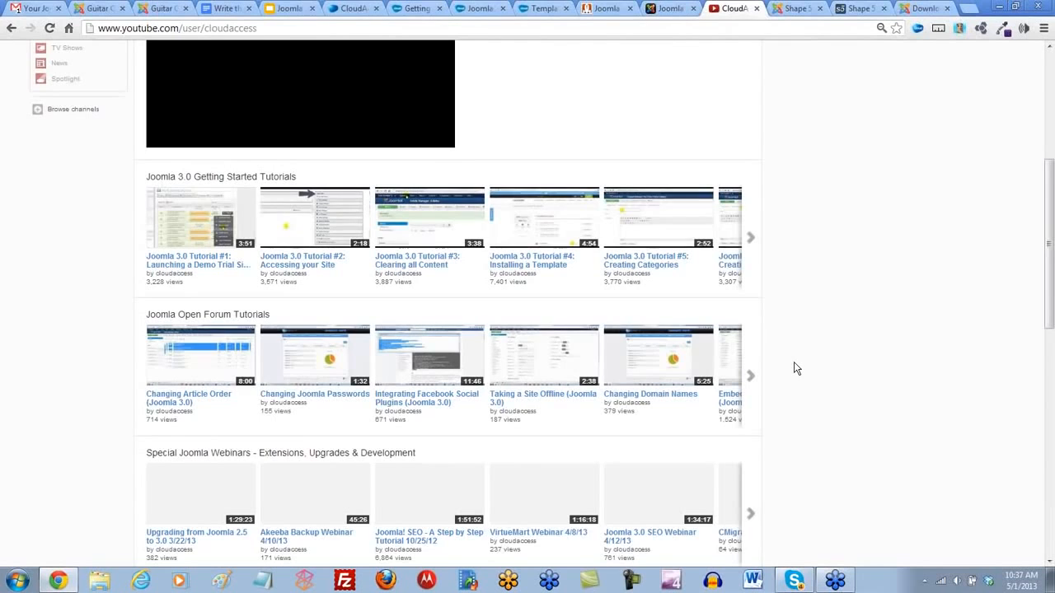
pyautogui.scroll(-1, 794, 367)
pyautogui.click(216, 251)
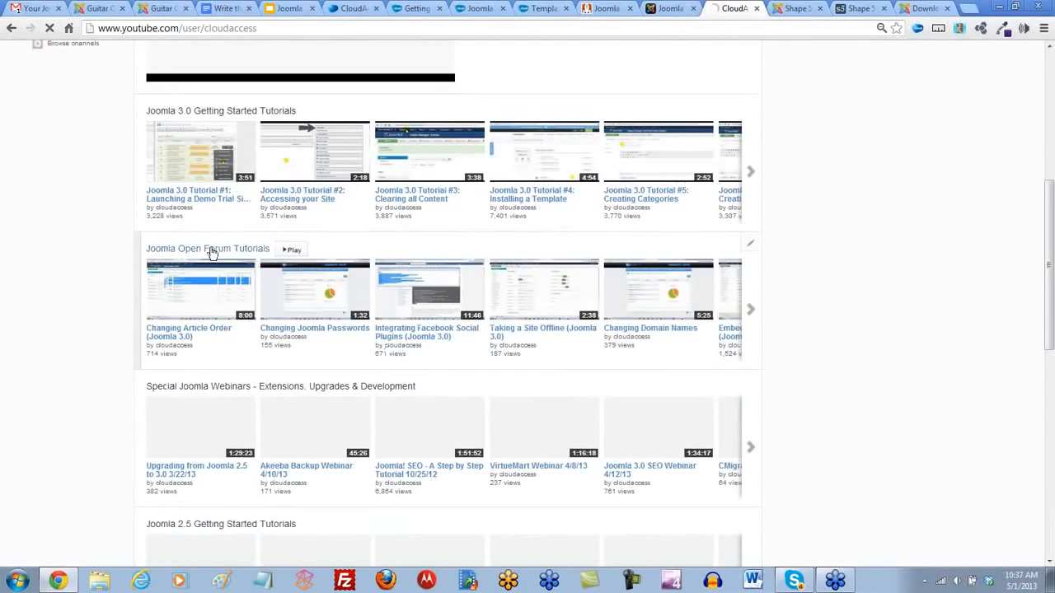
pyautogui.scroll(-2, 371, 330)
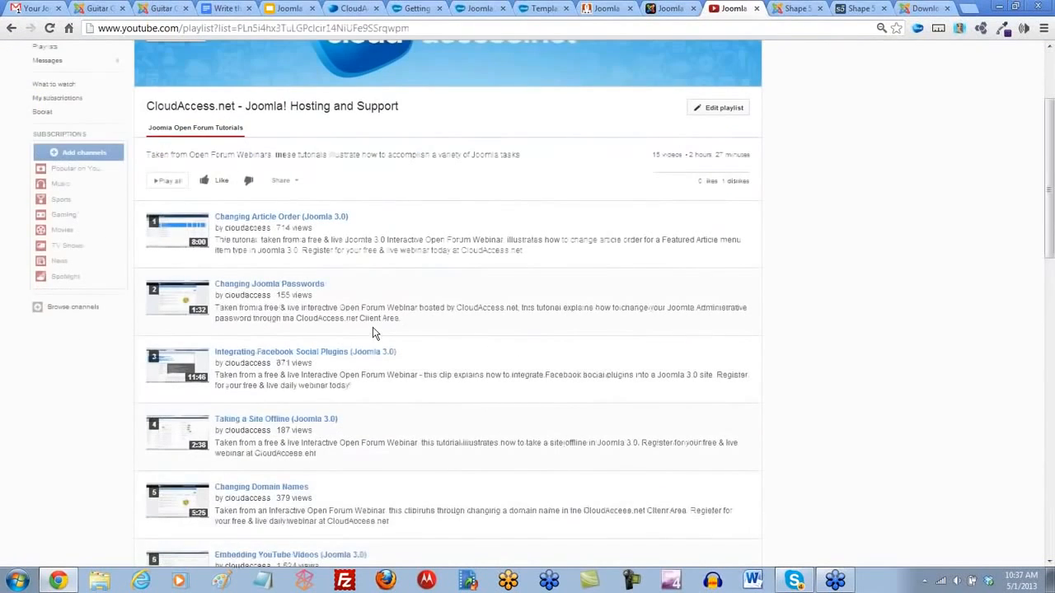
# - Open the Adding an Background Image to a Template (Joomla 3.0) video from the playlist, pause it and select its web address
pyautogui.scroll(-4, 373, 332)
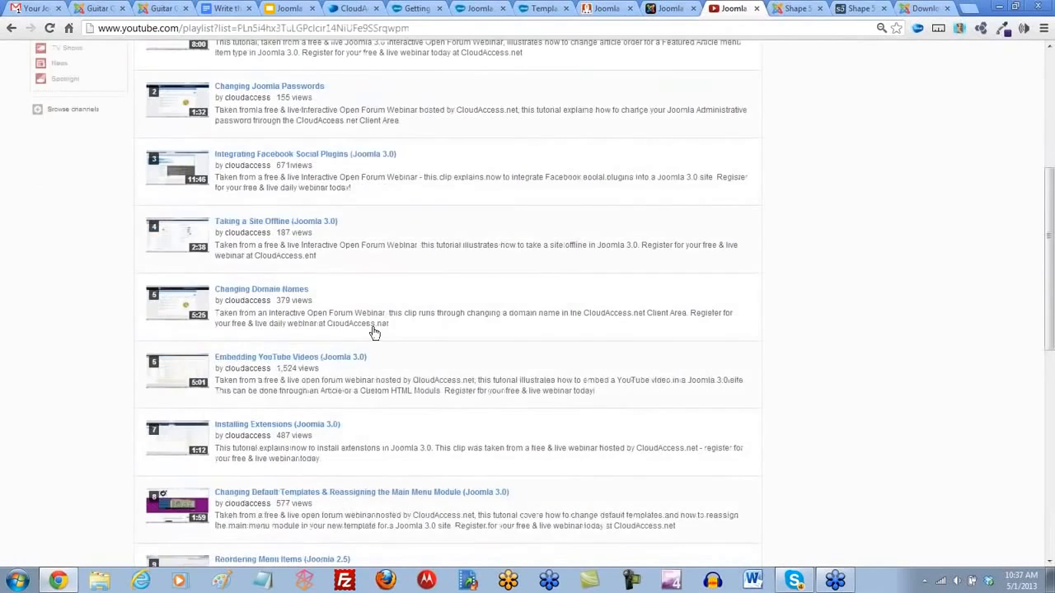
pyautogui.scroll(-6, 374, 332)
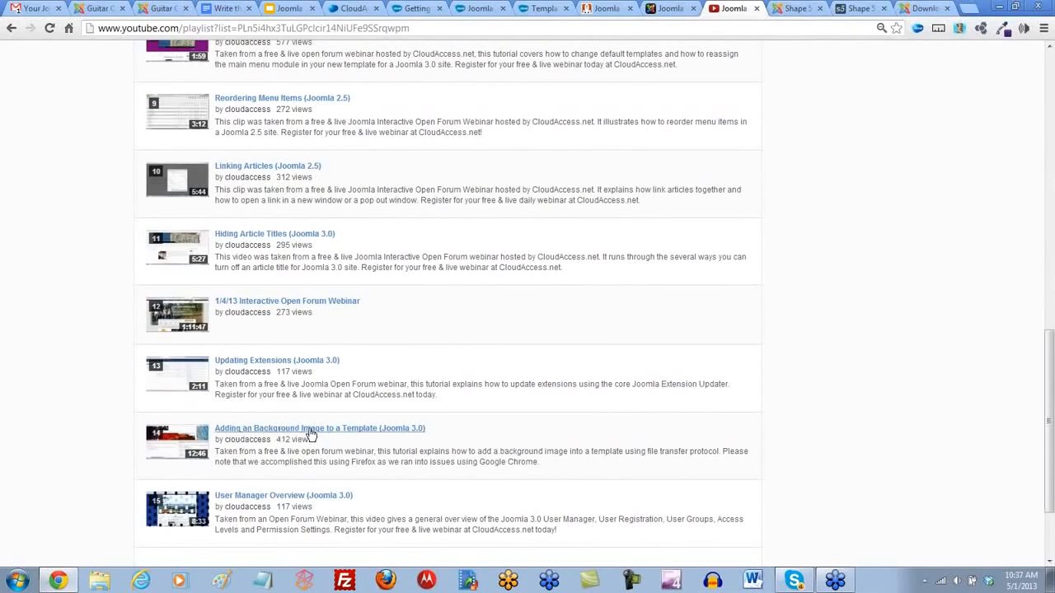
pyautogui.click(355, 430)
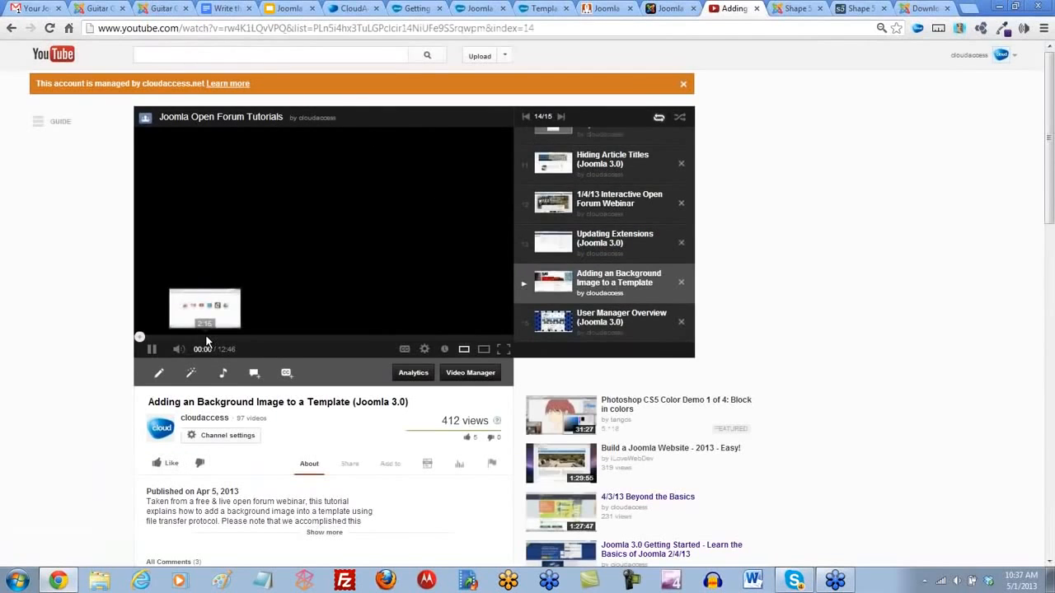
pyautogui.click(154, 352)
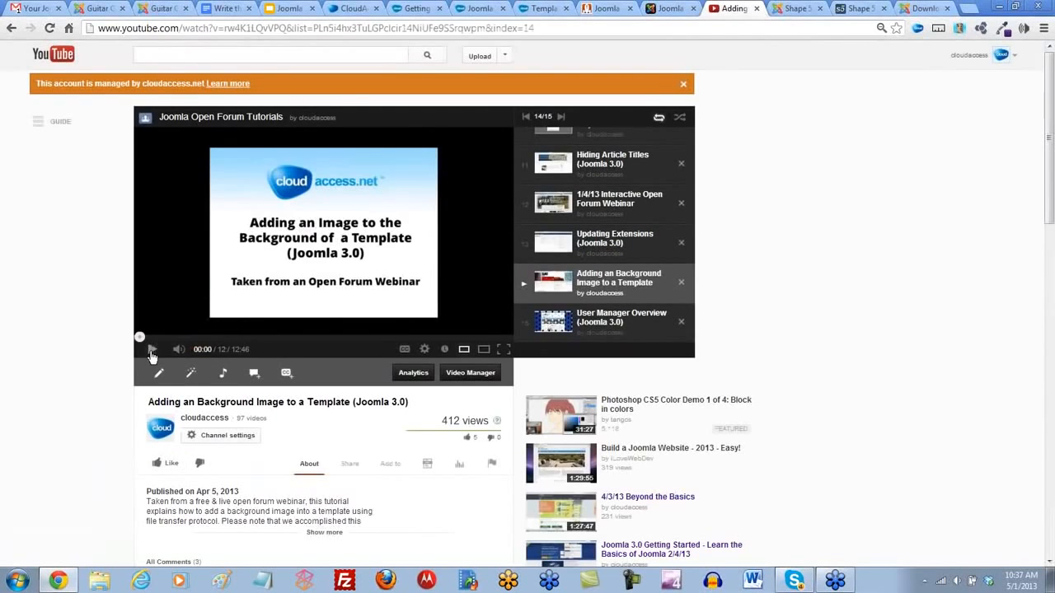
pyautogui.click(203, 28)
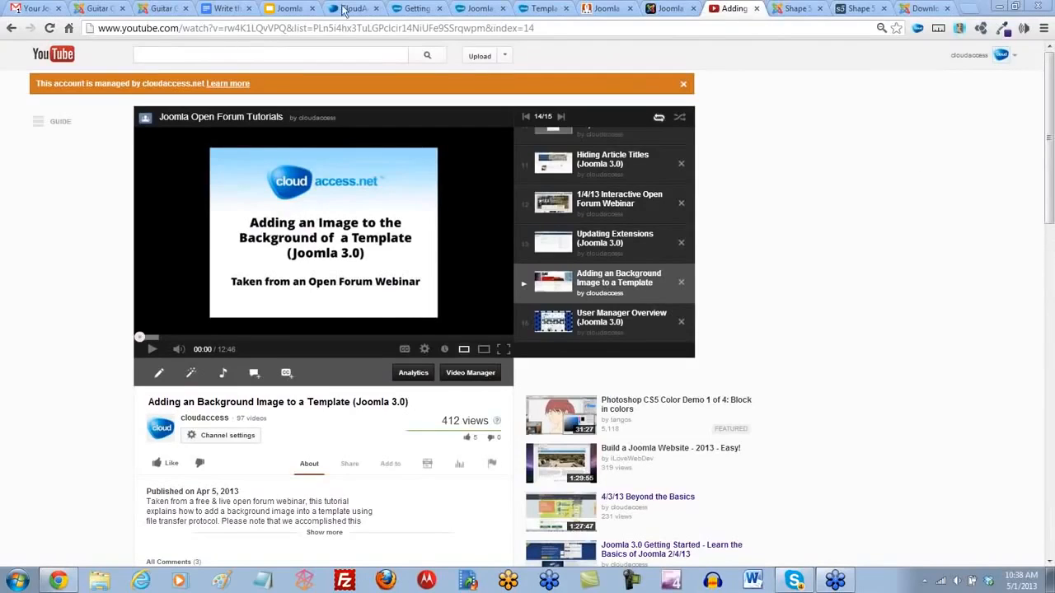
# - Switch to Guitar Central's administration and open the list of installable language translations from the Language Manager
pyautogui.click(96, 12)
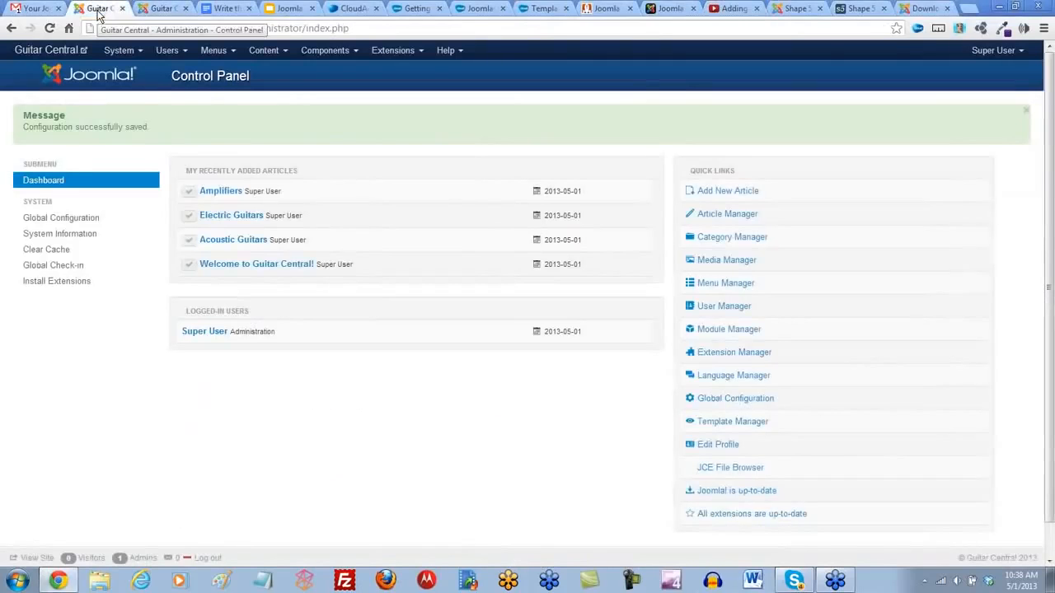
pyautogui.click(419, 52)
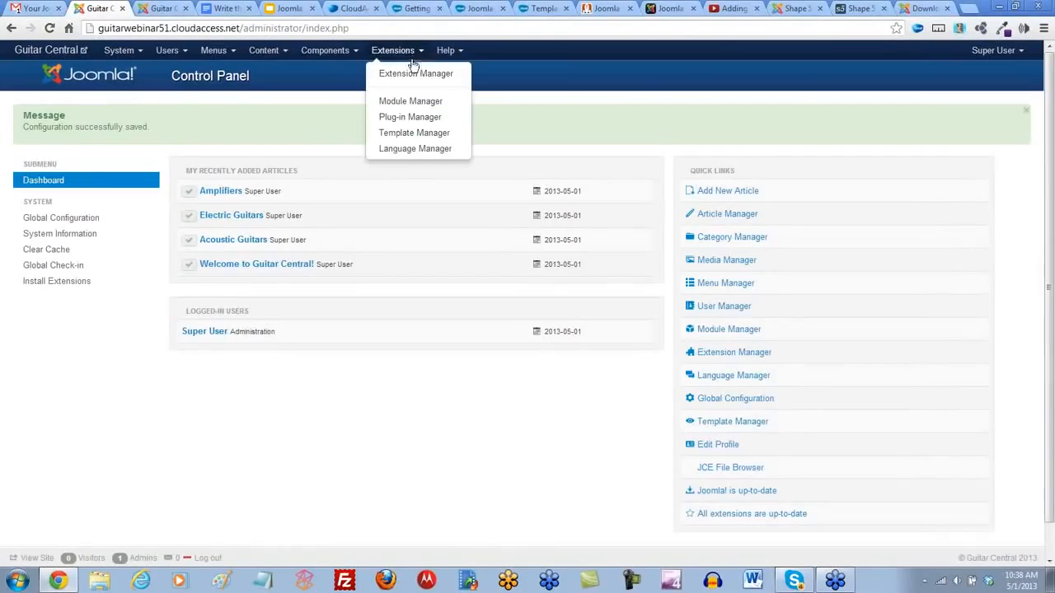
pyautogui.click(412, 148)
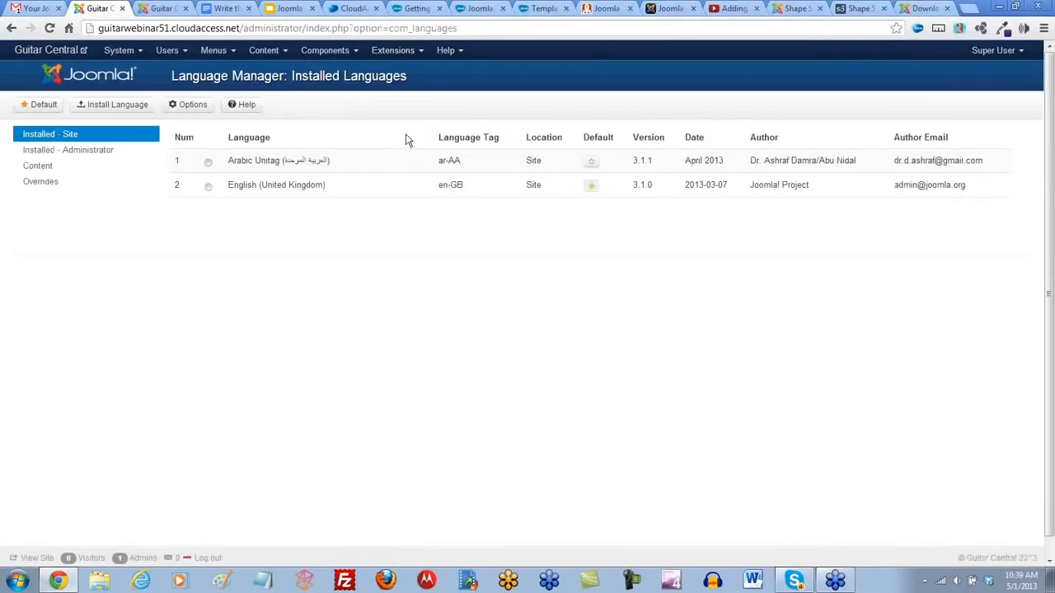
pyautogui.click(420, 51)
pyautogui.click(409, 148)
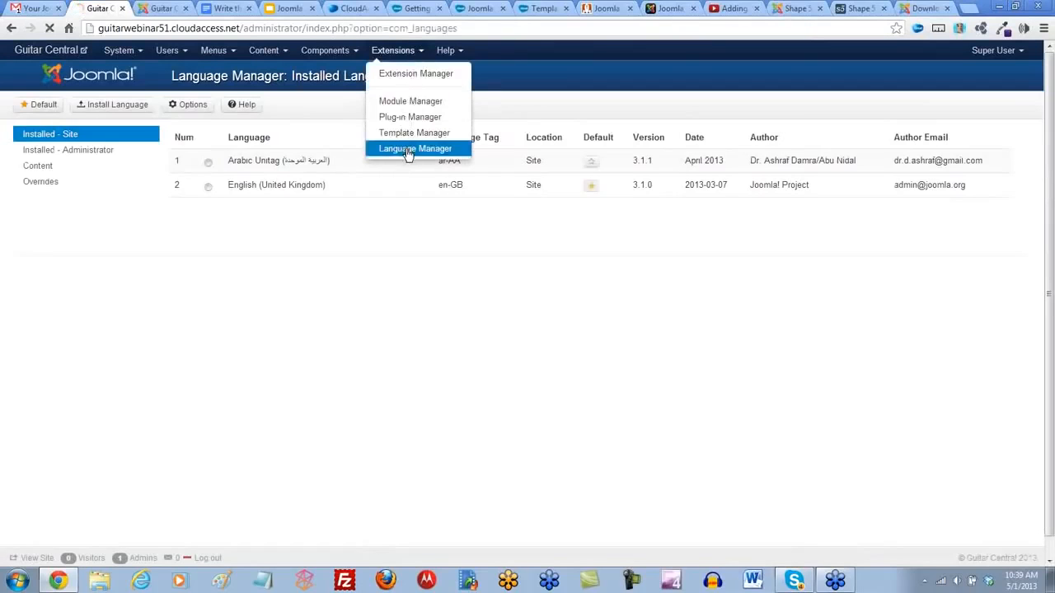
pyautogui.click(120, 104)
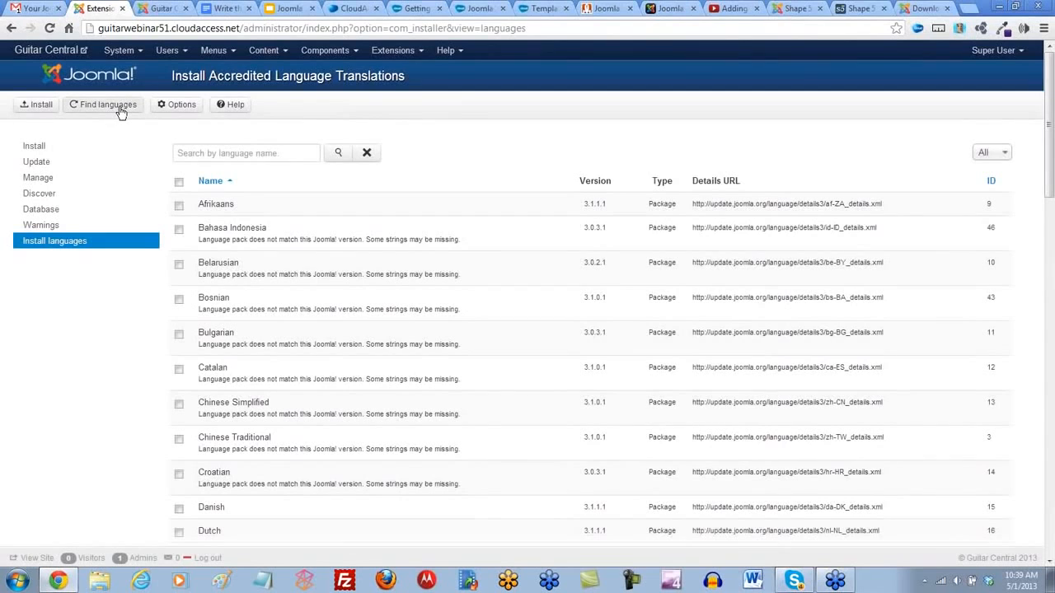
# - Set the language list to show All entries and look over the available language packs
pyautogui.click(1001, 154)
pyautogui.click(993, 303)
pyautogui.click(1049, 307)
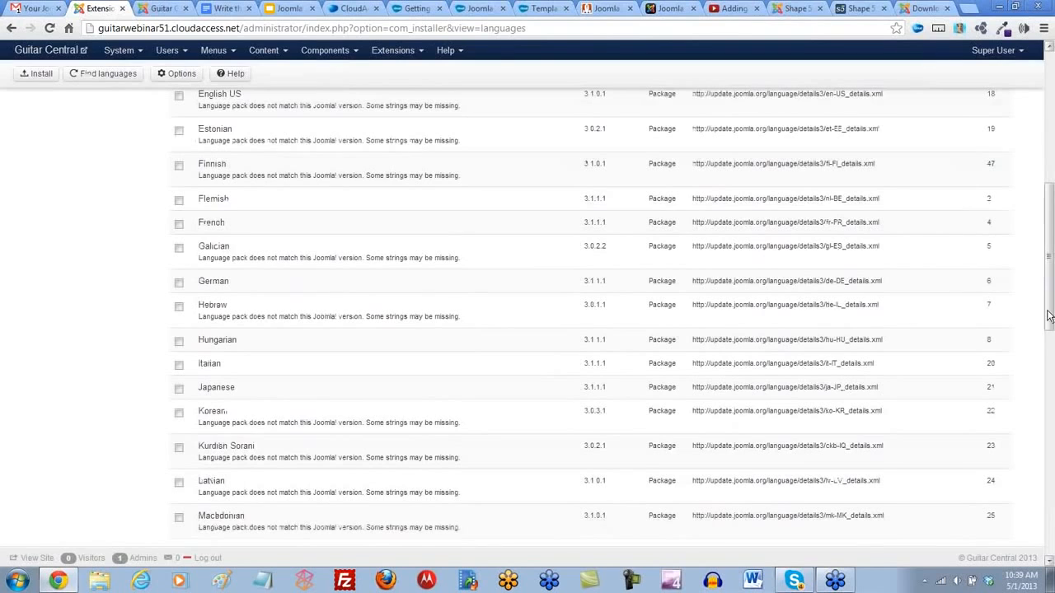
pyautogui.click(1050, 330)
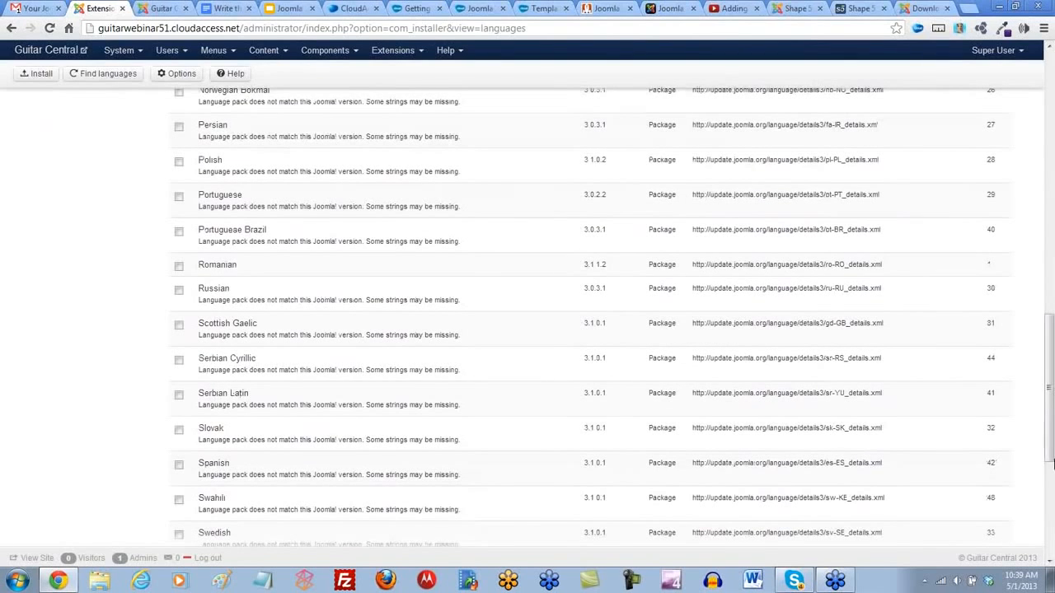
pyautogui.click(1051, 495)
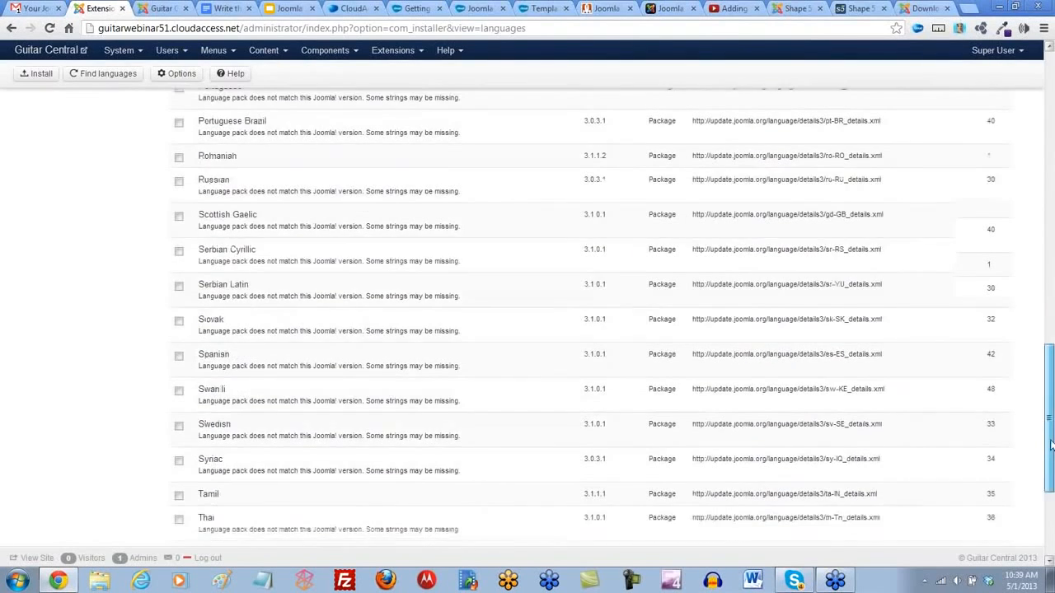
pyautogui.moveTo(1051, 504); pyautogui.dragTo(1052, 90)
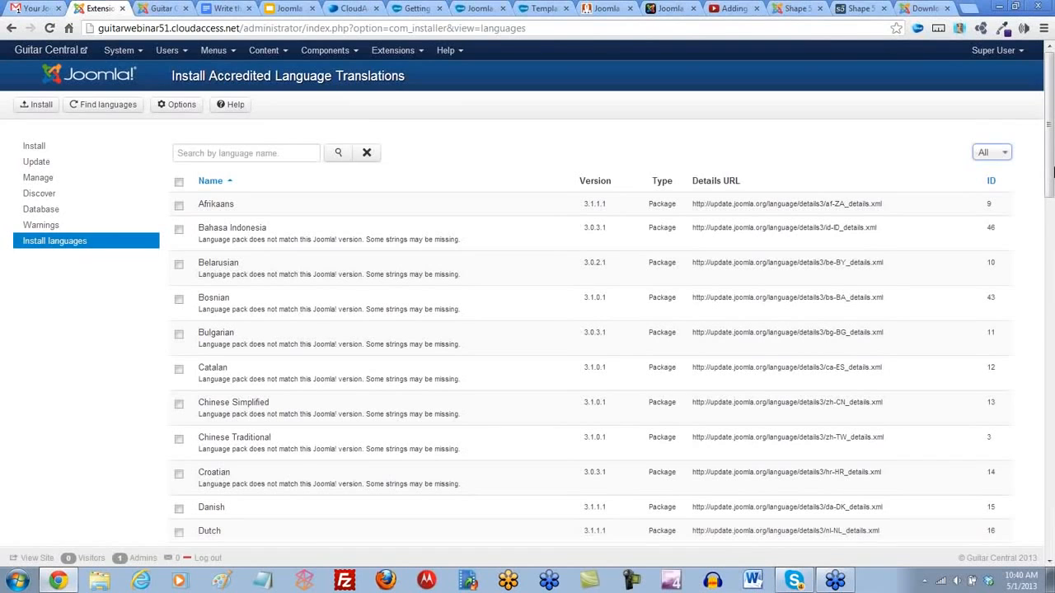
# - Switch to the CloudAccess.net site and open the Cloud Control Panel articles in the Joomla Knowledgebase's Client Area category
pyautogui.click(543, 9)
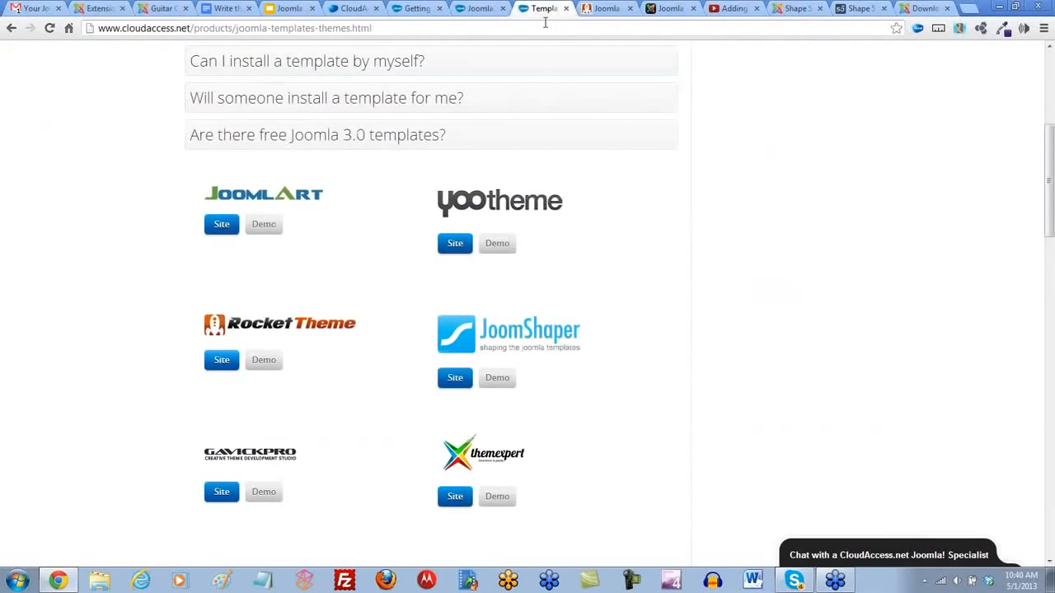
pyautogui.scroll(4, 543, 119)
pyautogui.moveTo(378, 106)
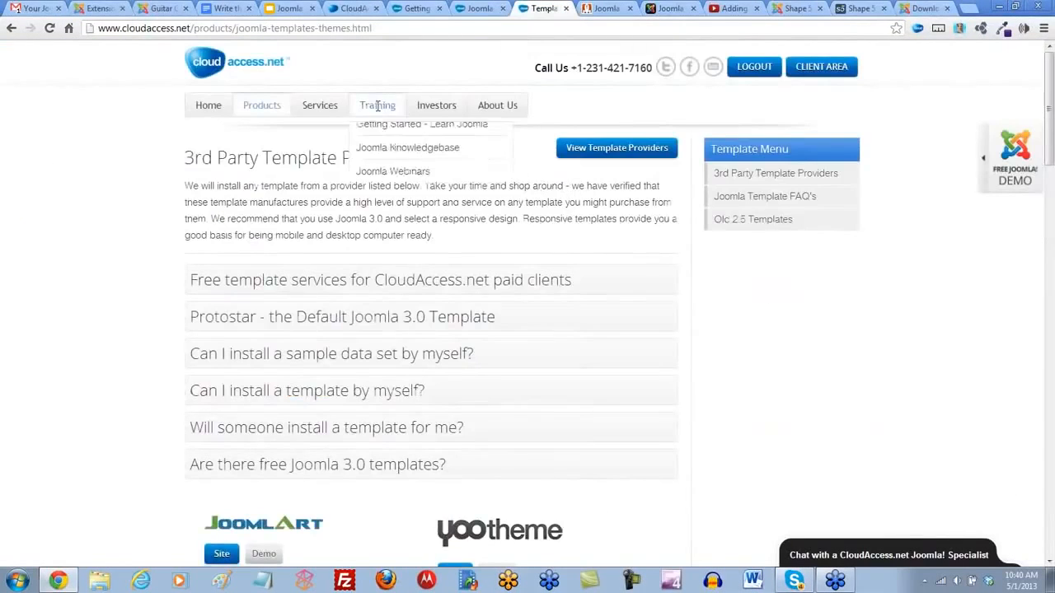
pyautogui.click(405, 158)
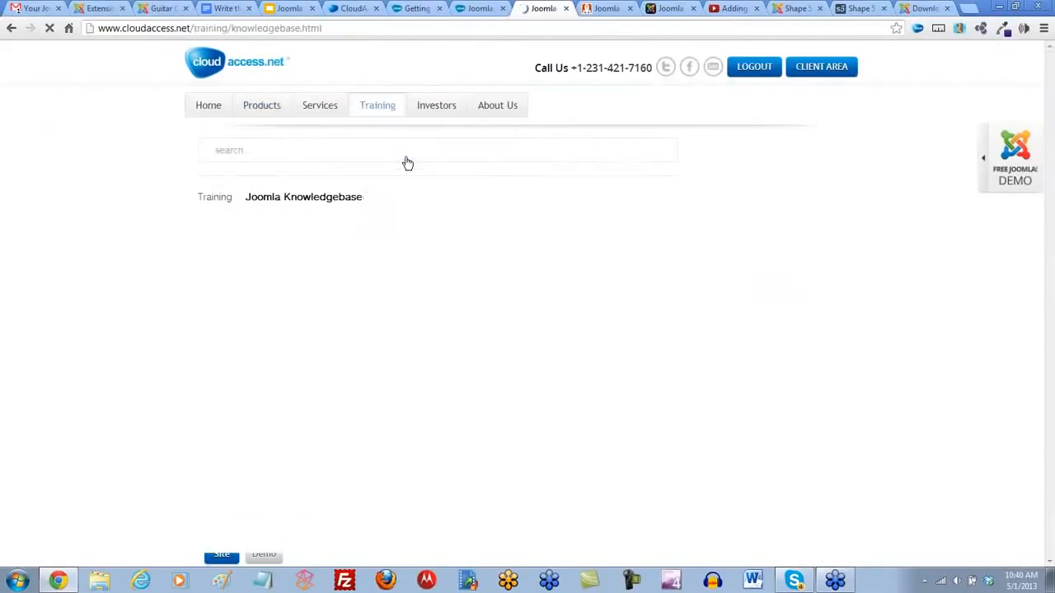
pyautogui.scroll(-1, 445, 211)
pyautogui.scroll(-2, 440, 211)
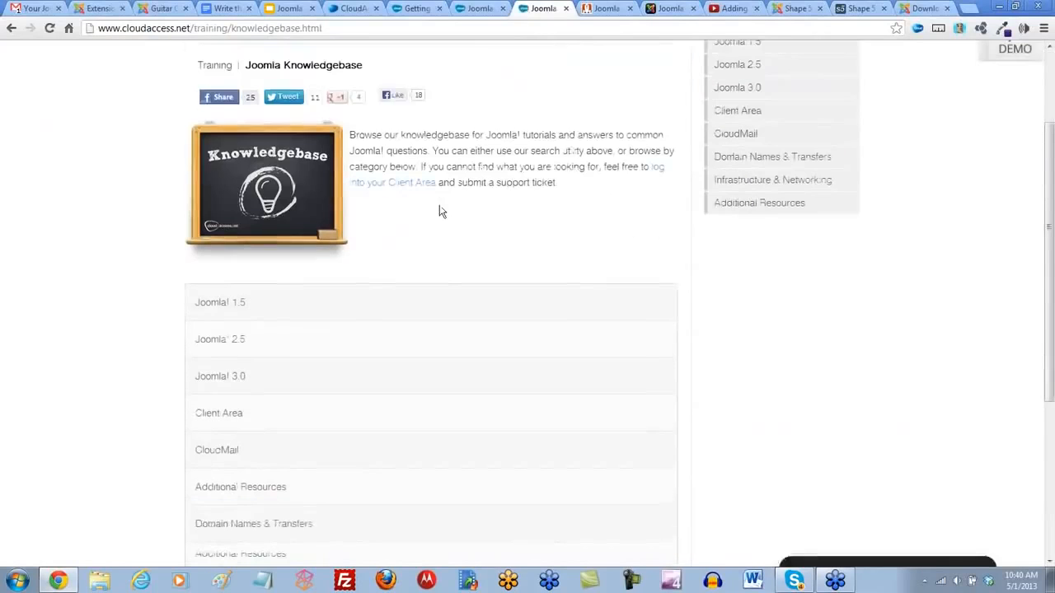
pyautogui.click(217, 356)
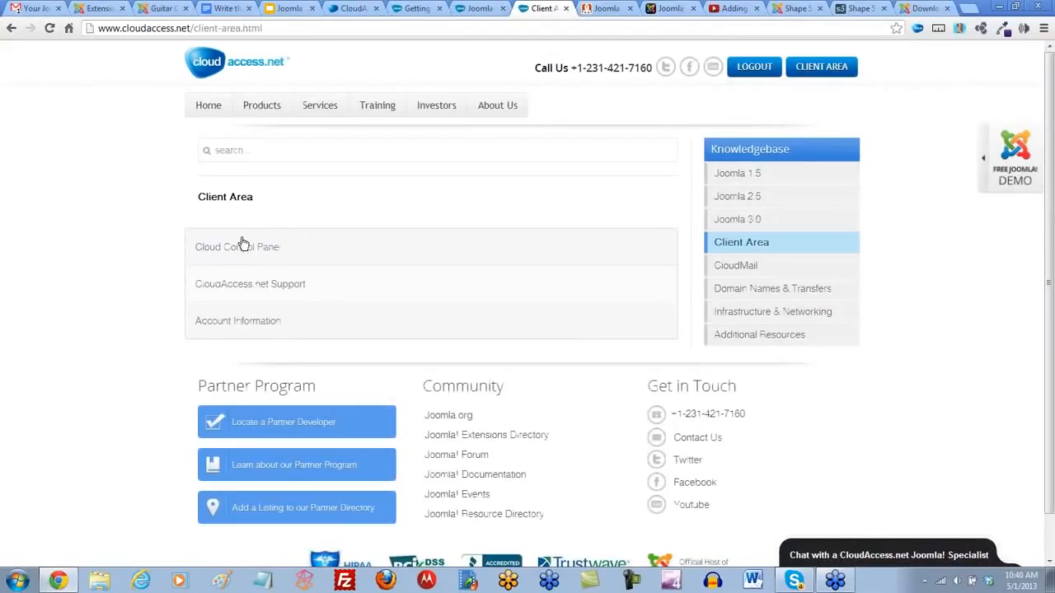
pyautogui.click(242, 246)
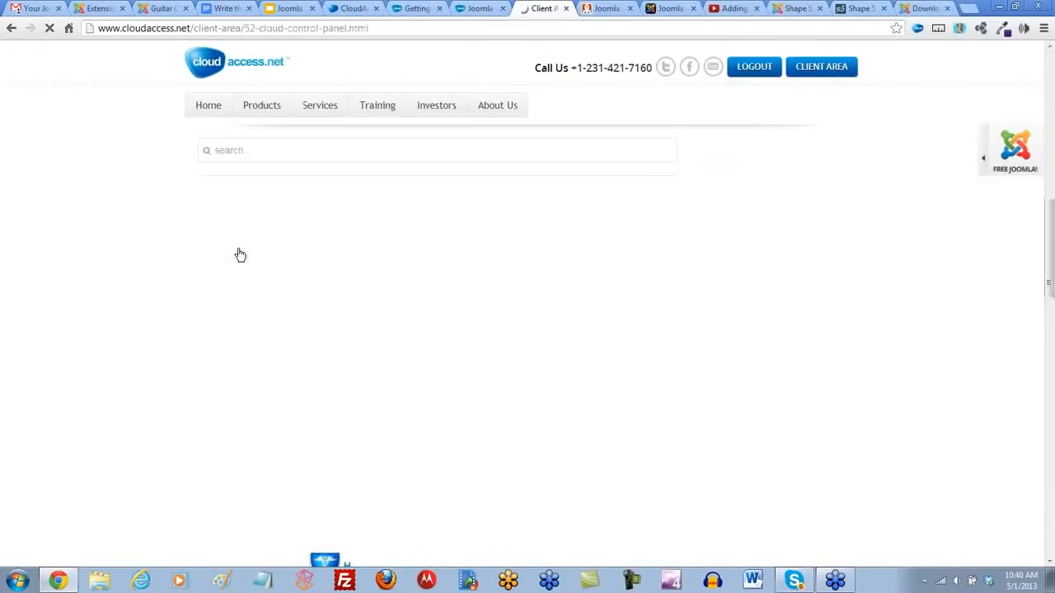
# - Open the Managing Backups article from the Cloud Control Panel list, view its video section and select the page's web address
pyautogui.scroll(-1, 239, 255)
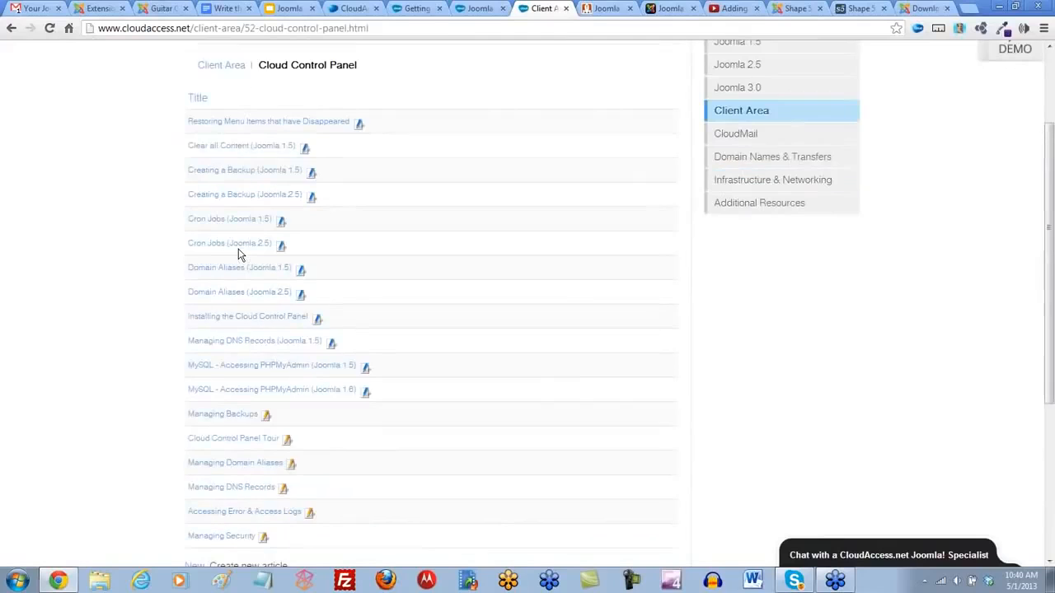
pyautogui.scroll(-1, 239, 254)
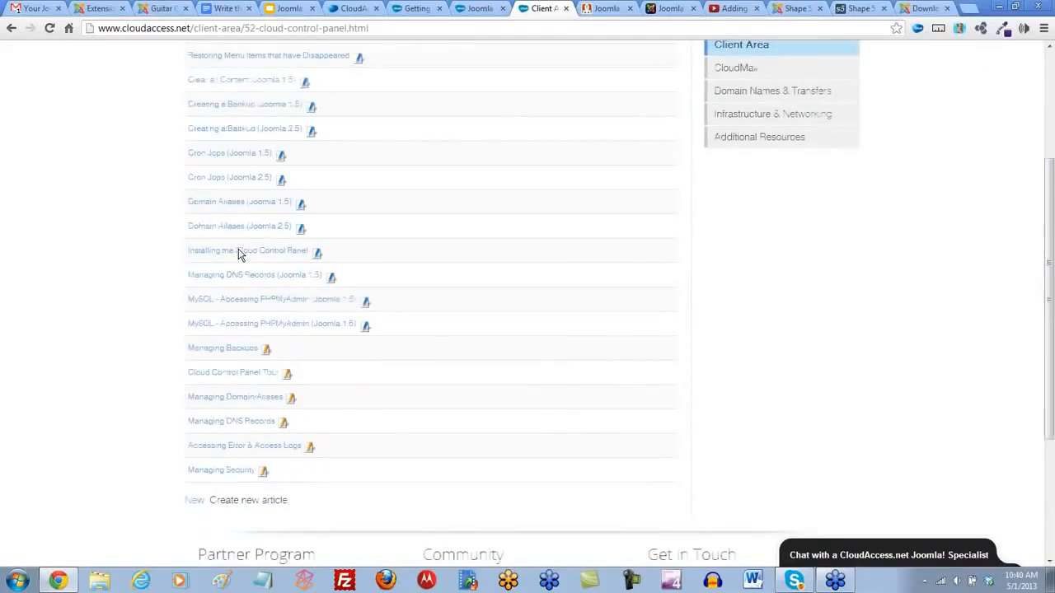
pyautogui.click(238, 352)
pyautogui.scroll(-2, 440, 385)
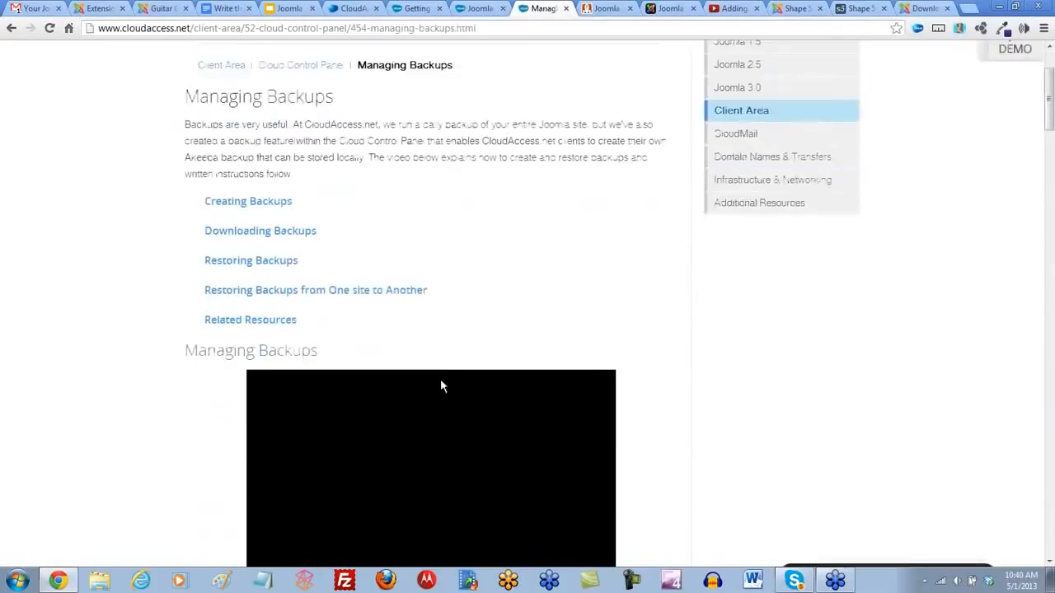
pyautogui.scroll(-1, 440, 385)
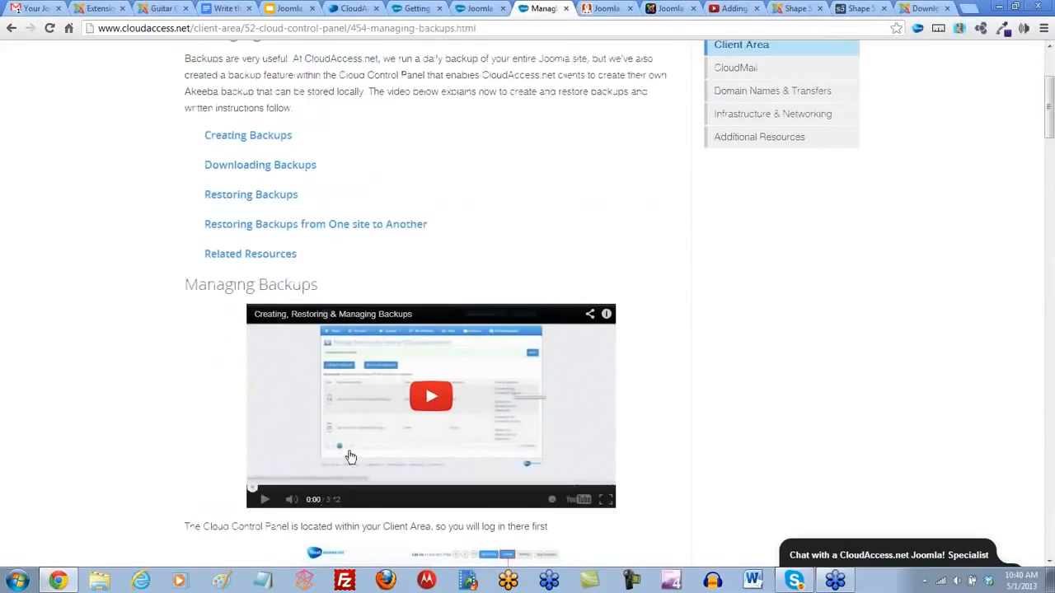
pyautogui.scroll(3, 333, 416)
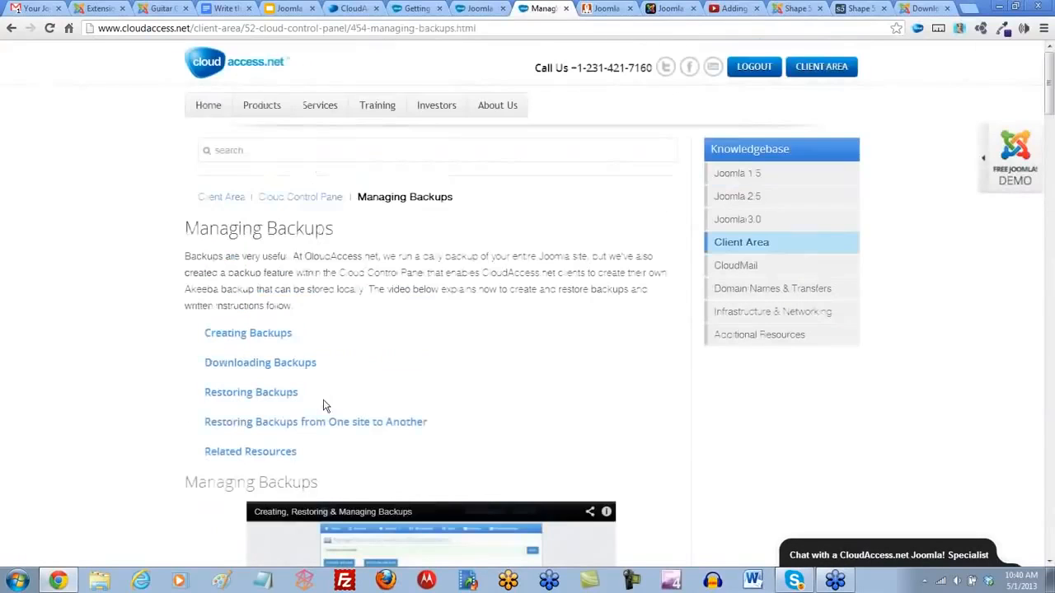
pyautogui.click(246, 29)
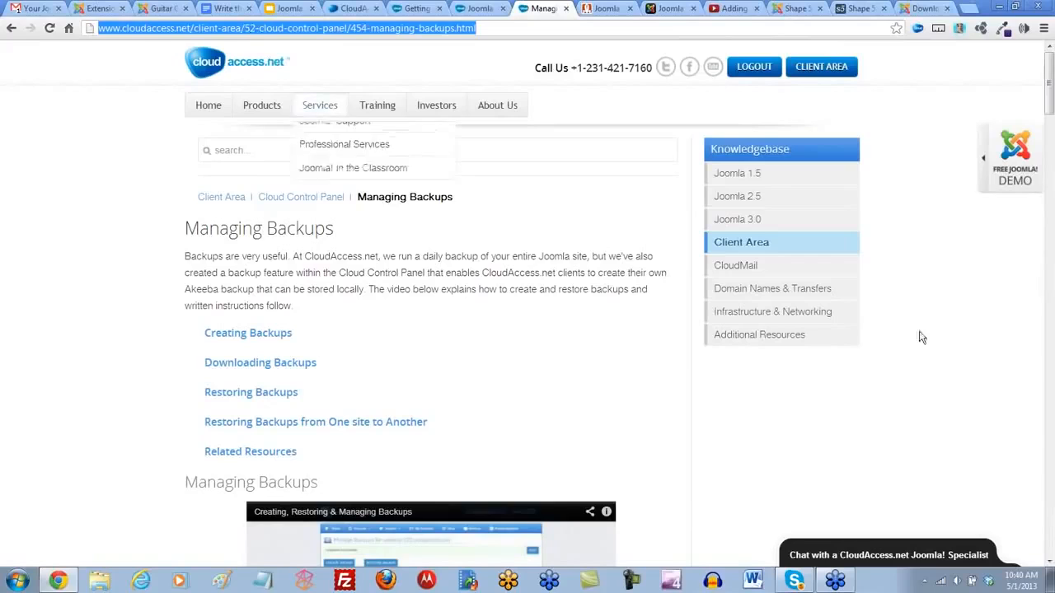
pyautogui.click(1035, 430)
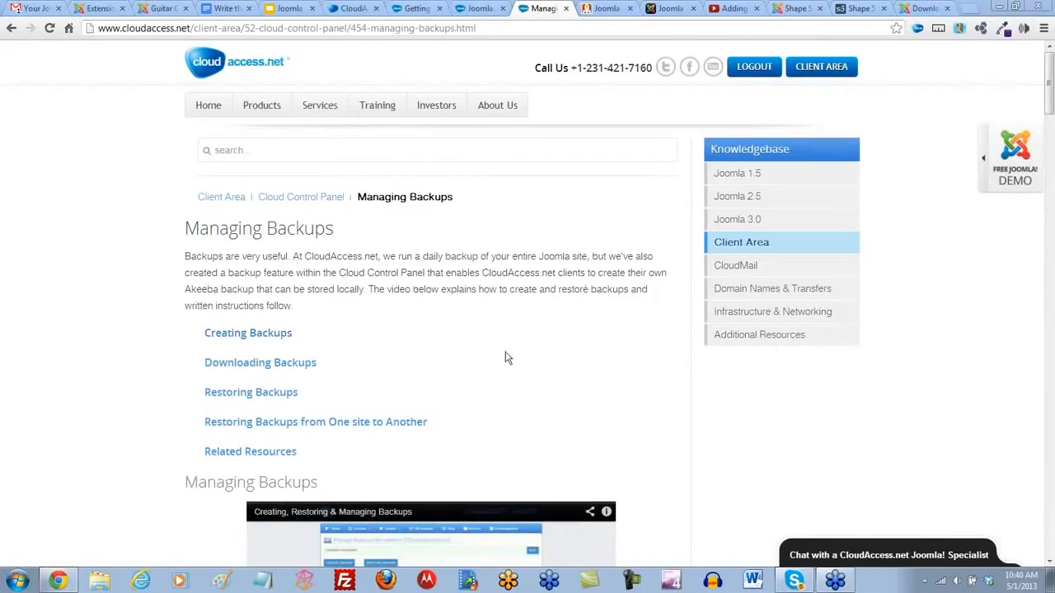
# - Look through the Managing Backups article's written instructions for reaching the backup area and creating a backup
pyautogui.scroll(-3, 86, 307)
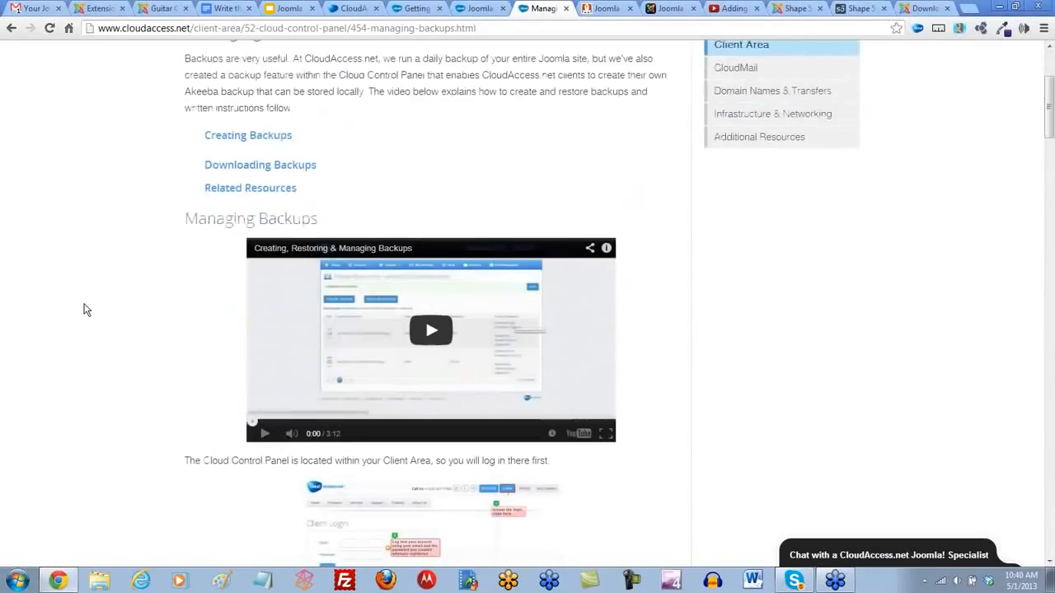
pyautogui.scroll(-5, 86, 309)
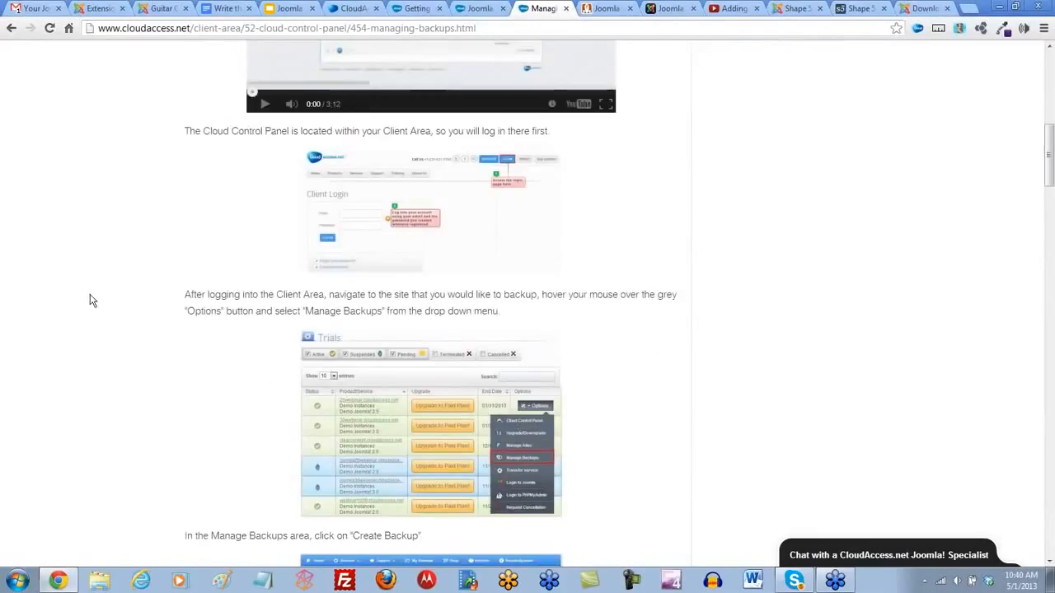
pyautogui.scroll(9, 92, 297)
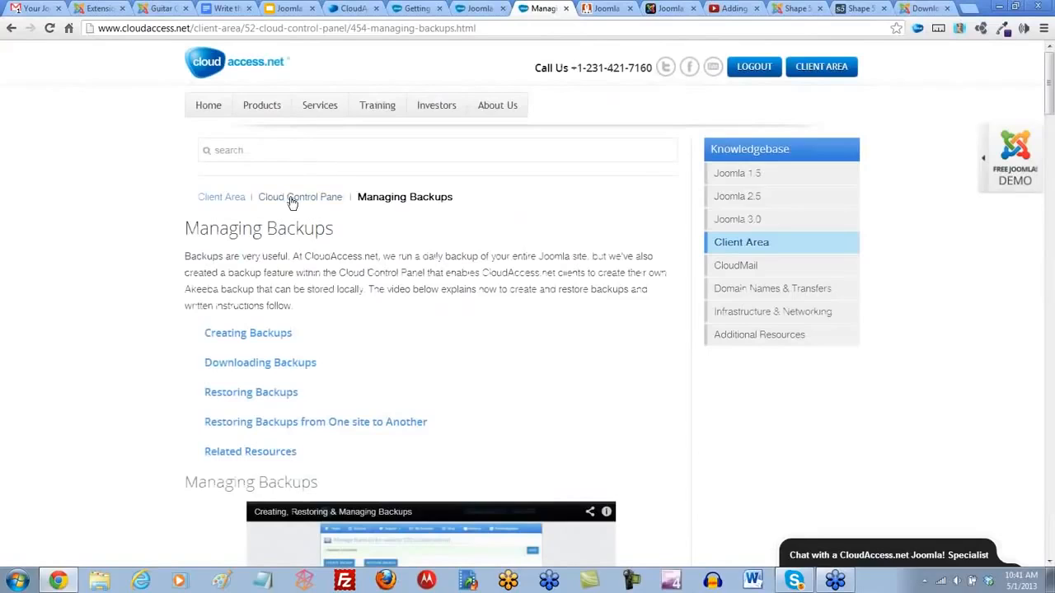
# - Return to the Joomla Knowledgebase and open its Additional Resources category
pyautogui.moveTo(371, 108)
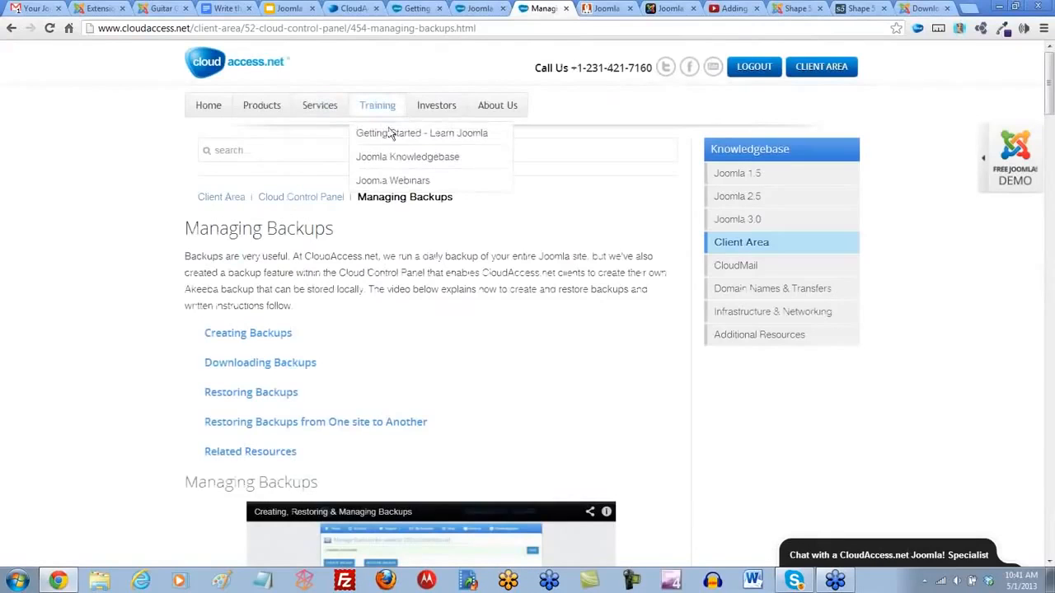
pyautogui.click(392, 158)
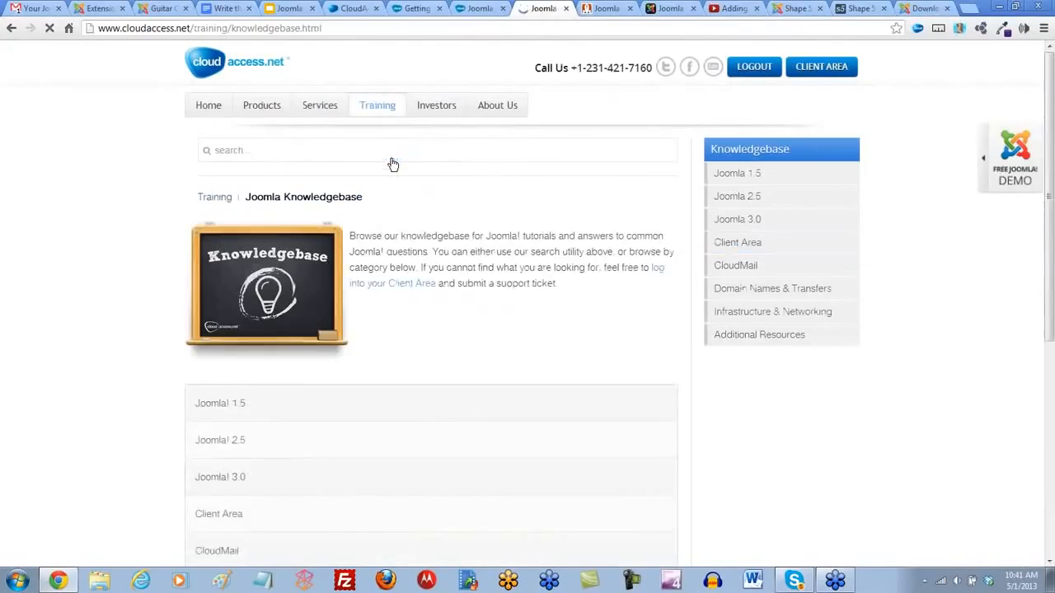
pyautogui.scroll(-3, 451, 305)
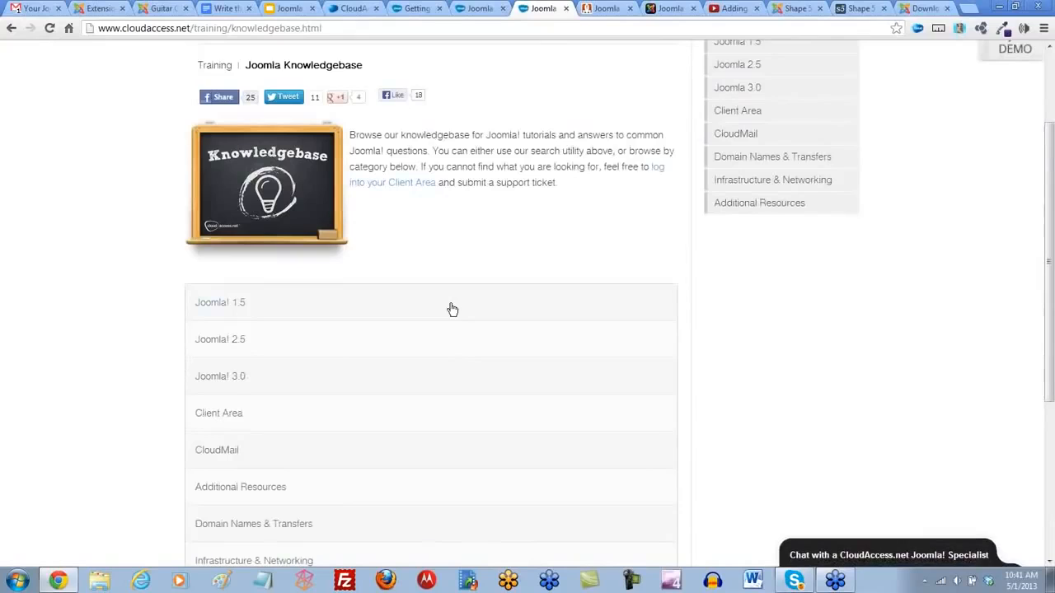
pyautogui.scroll(-3, 452, 309)
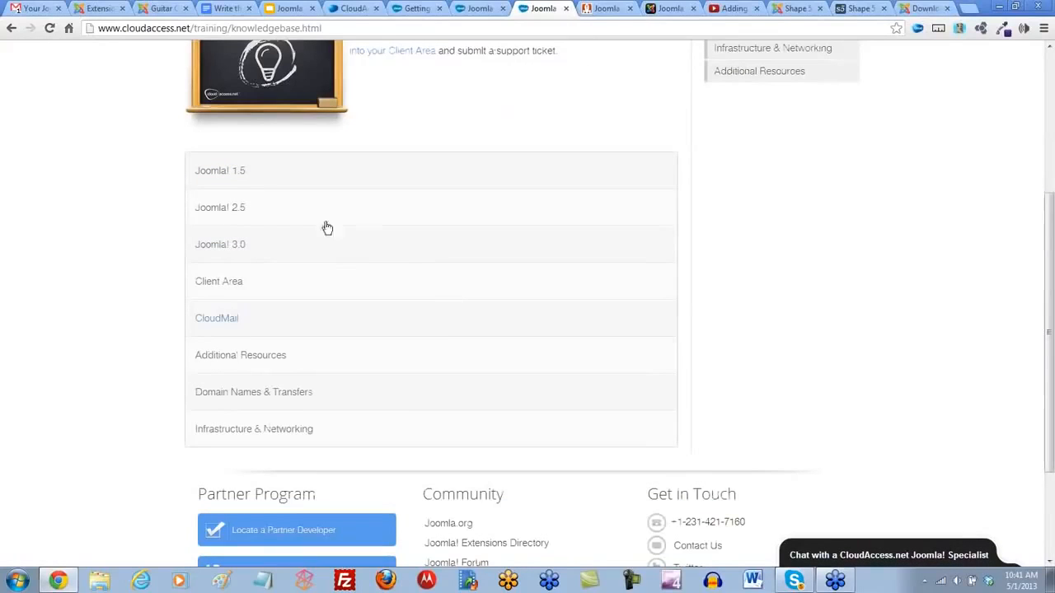
pyautogui.click(227, 362)
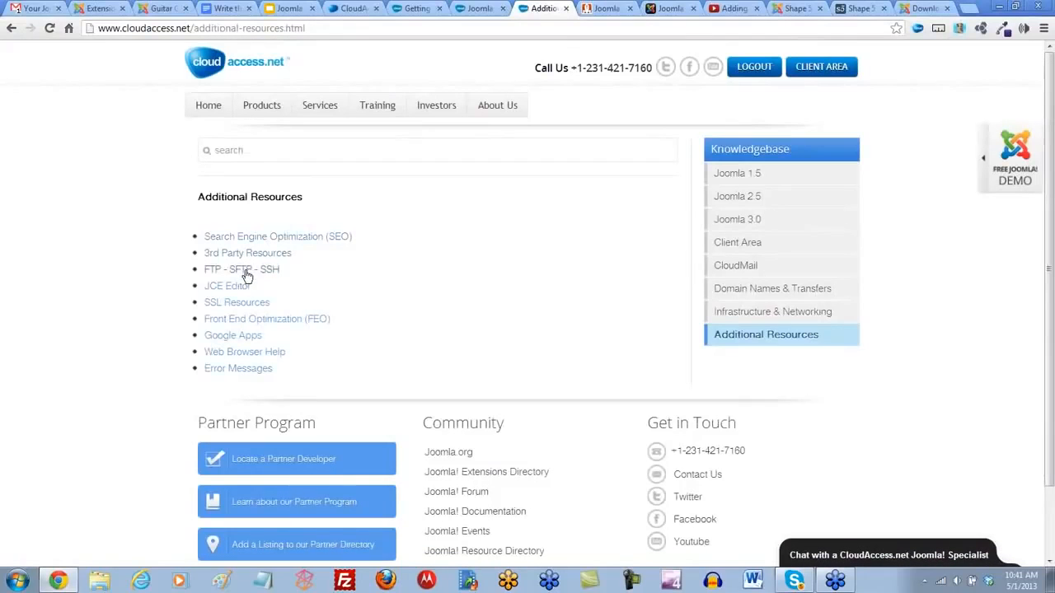
# - Open the FTP - SFTP - SSH article about importing an Akeeba Backup into the CloudAccess.net Platform and select its web address
pyautogui.click(244, 275)
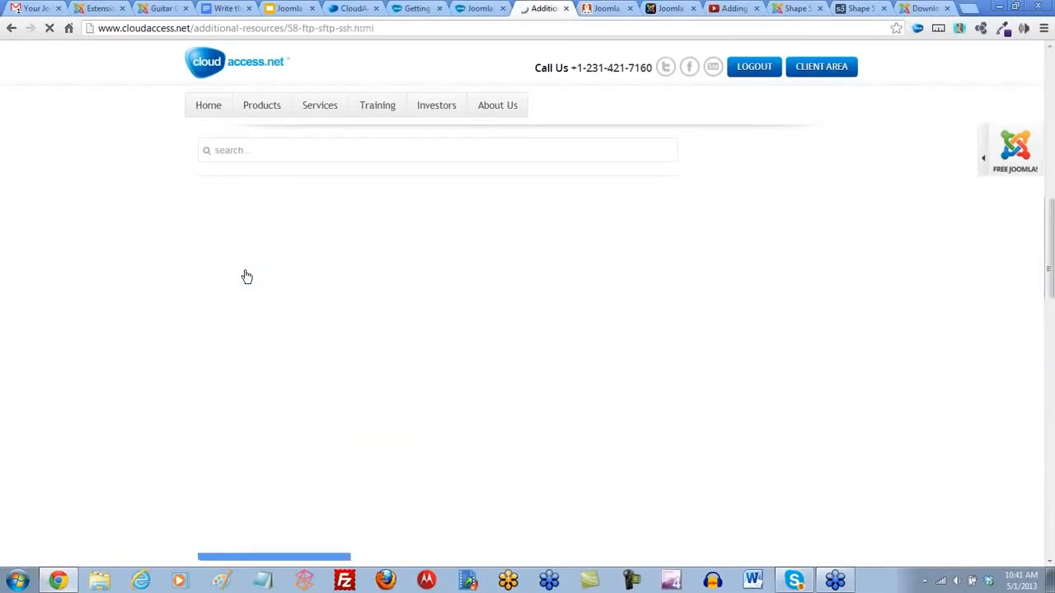
pyautogui.scroll(-1, 303, 335)
pyautogui.scroll(-1, 304, 339)
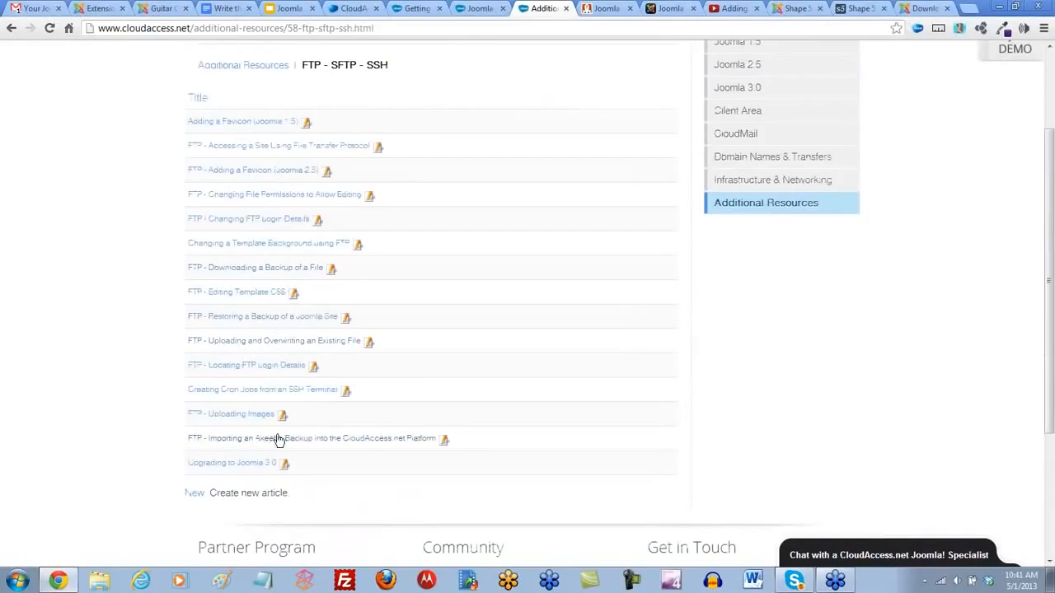
pyautogui.click(367, 441)
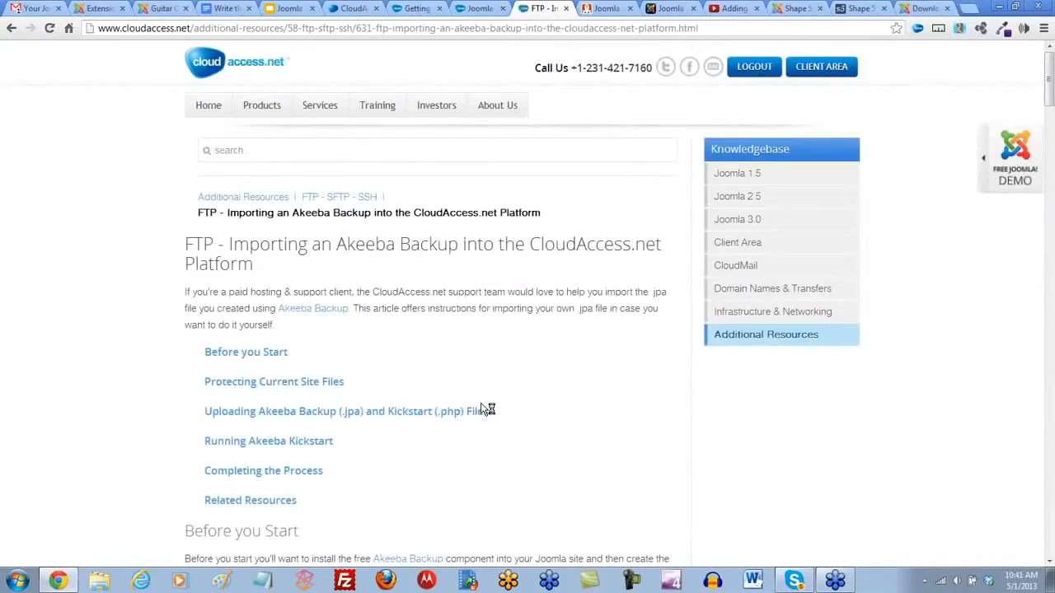
pyautogui.scroll(-1, 483, 409)
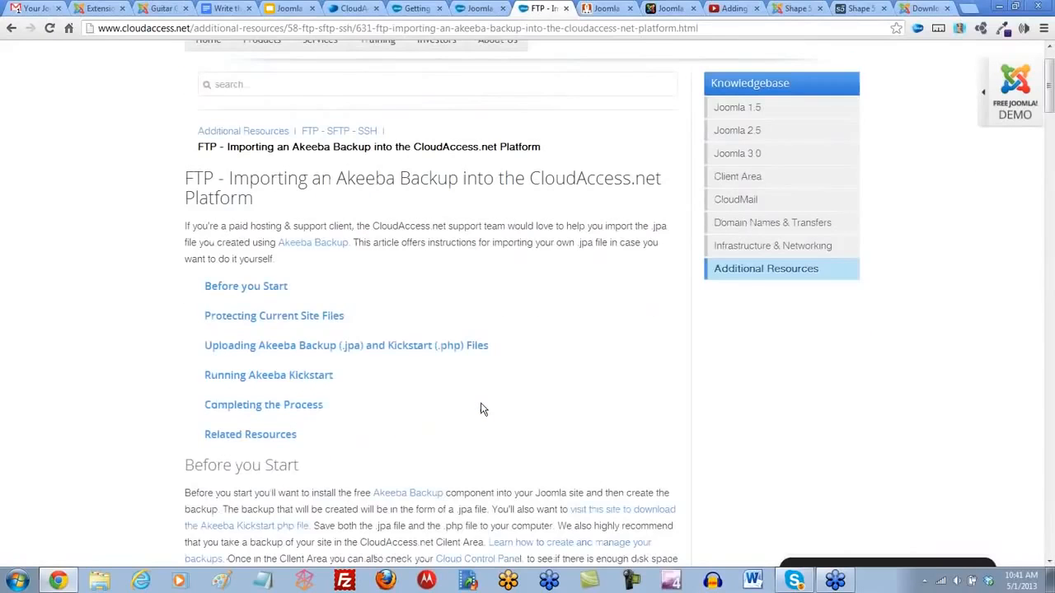
pyautogui.click(311, 28)
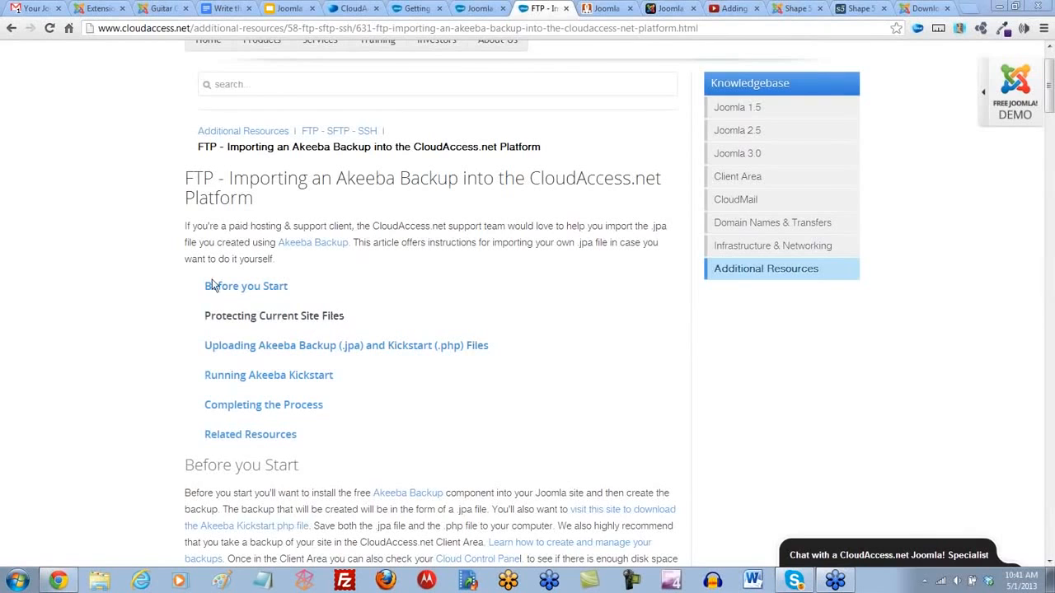
# - Open the Recorded Webinars page of the Joomla Webinars and look through the list of recordings
pyautogui.scroll(1, 140, 251)
pyautogui.moveTo(377, 109)
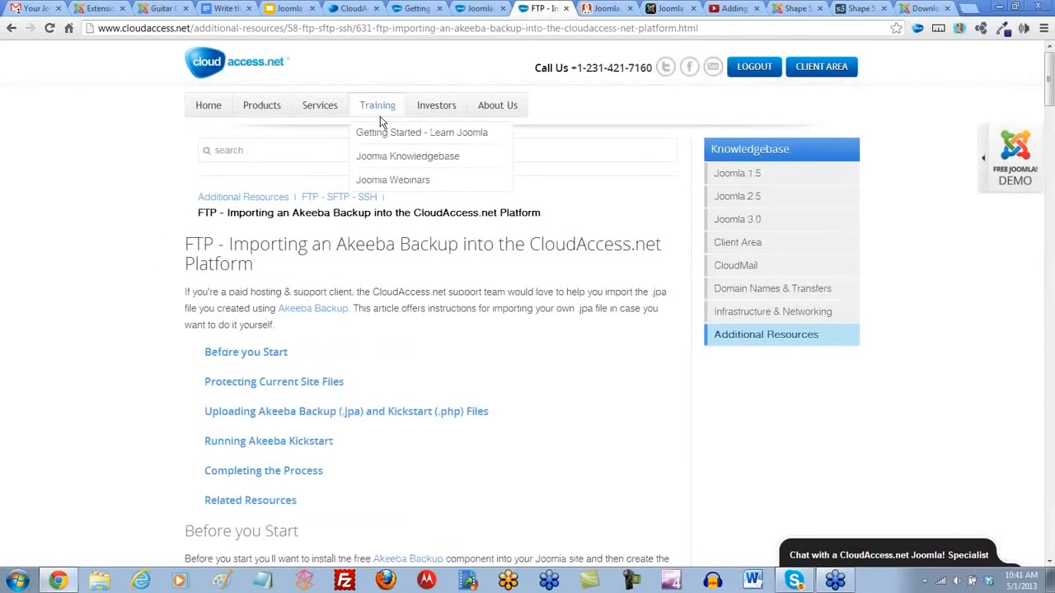
pyautogui.click(395, 182)
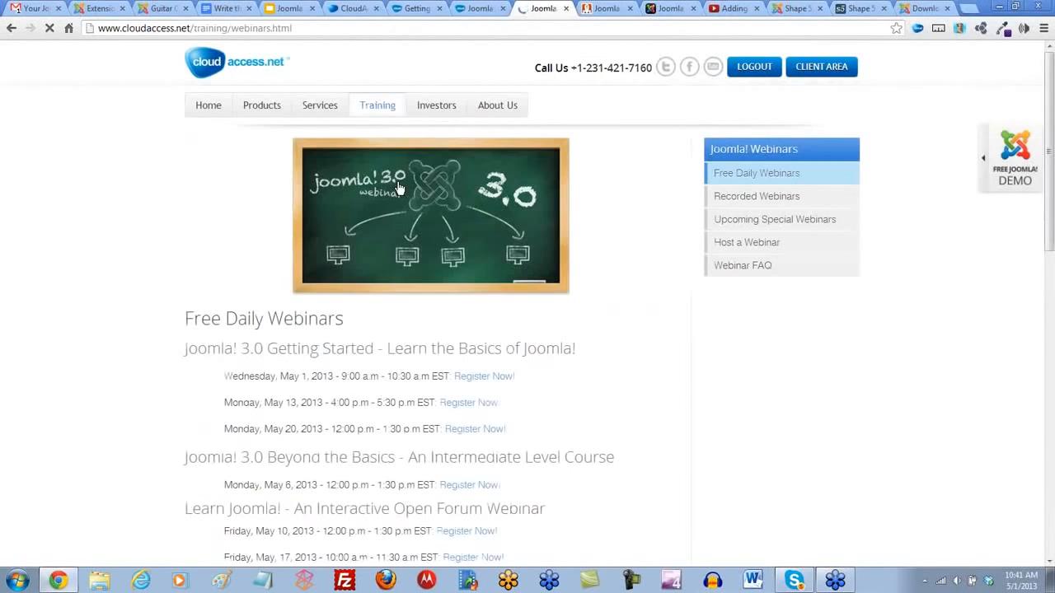
pyautogui.click(735, 200)
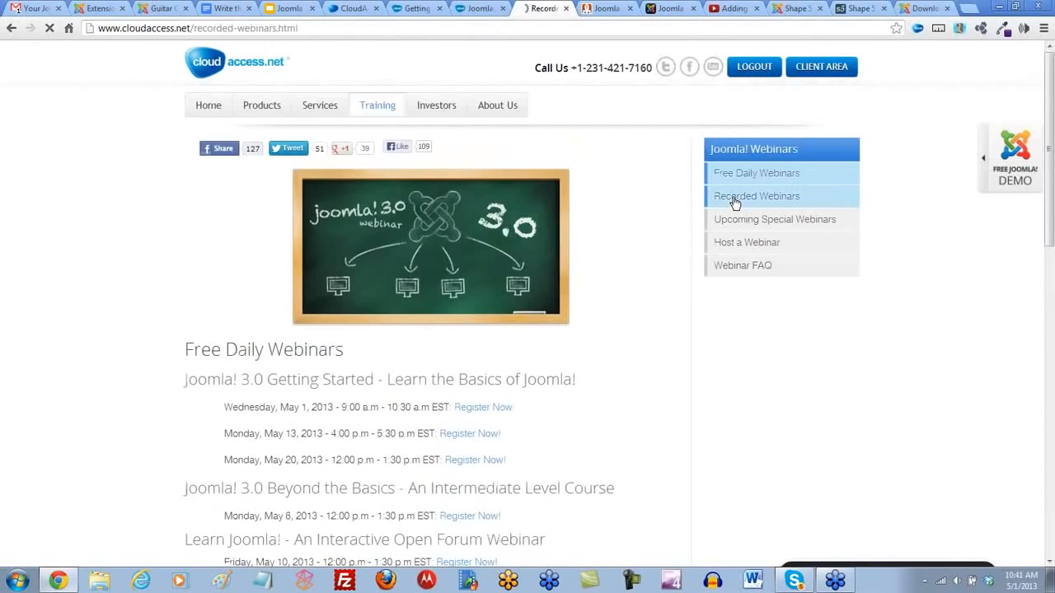
pyautogui.scroll(-1, 518, 294)
pyautogui.scroll(-1, 512, 291)
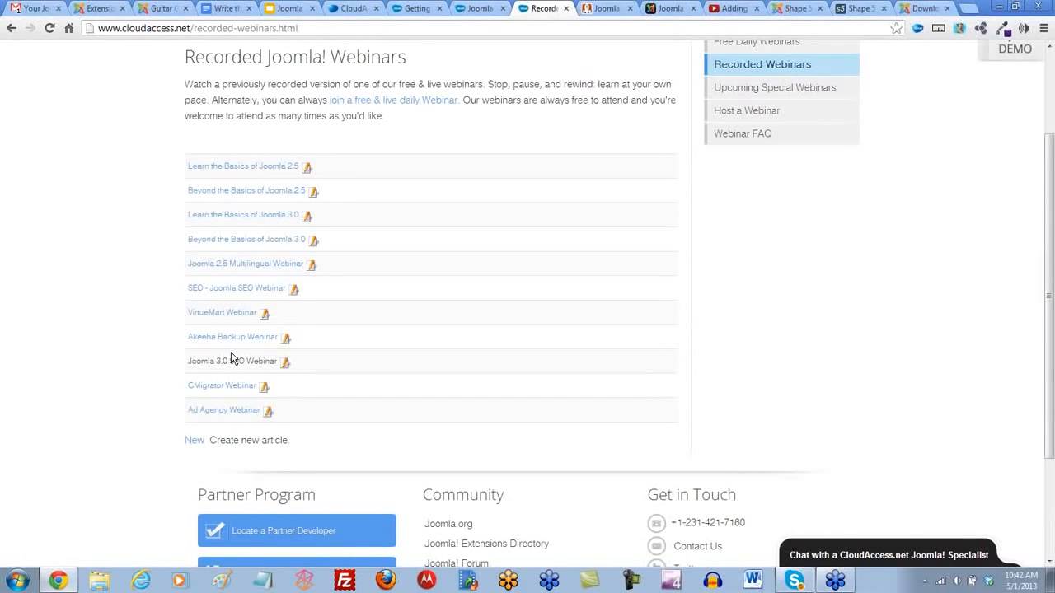
pyautogui.scroll(3, 210, 328)
pyautogui.scroll(-2, 208, 326)
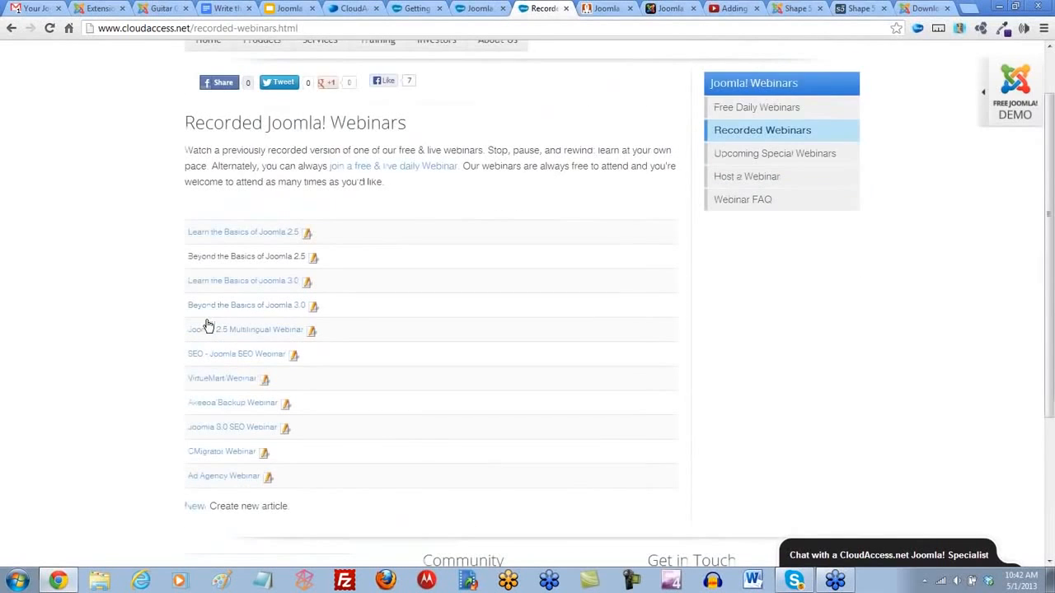
pyautogui.scroll(-3, 208, 326)
pyautogui.scroll(2, 207, 327)
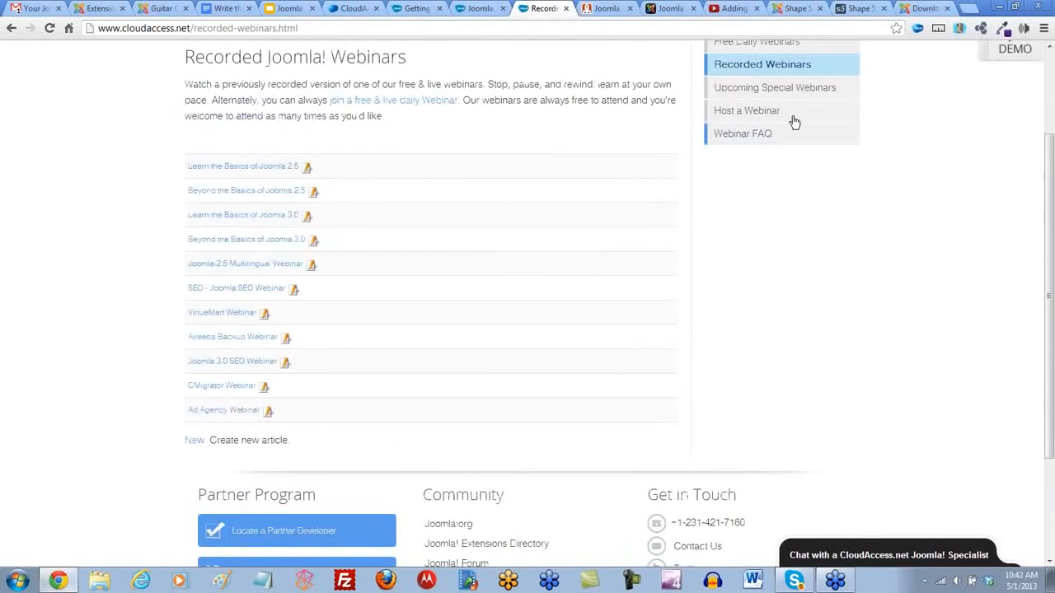
# - Switch to YouTube, open the CloudAccess.net channel page and look through its tutorial and webinar playlists
pyautogui.click(727, 10)
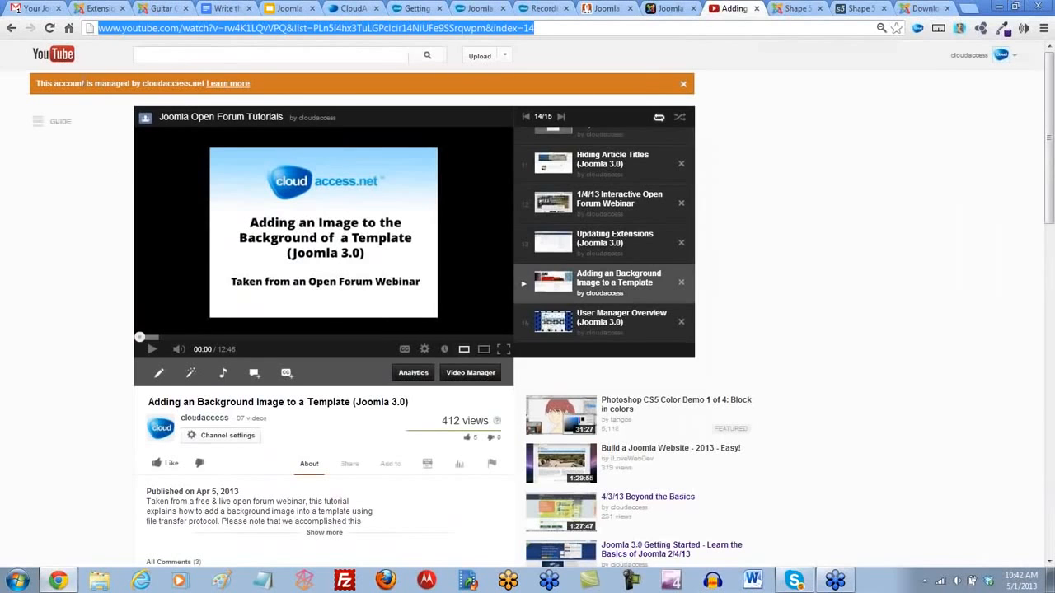
pyautogui.scroll(-3, 371, 453)
pyautogui.scroll(3, 330, 445)
pyautogui.click(1001, 56)
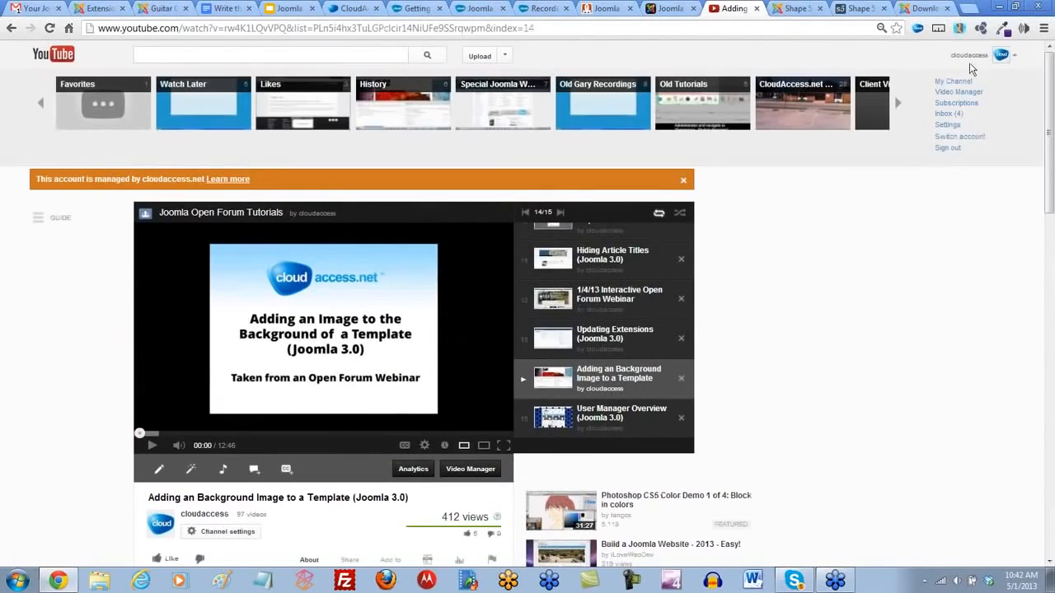
pyautogui.click(961, 82)
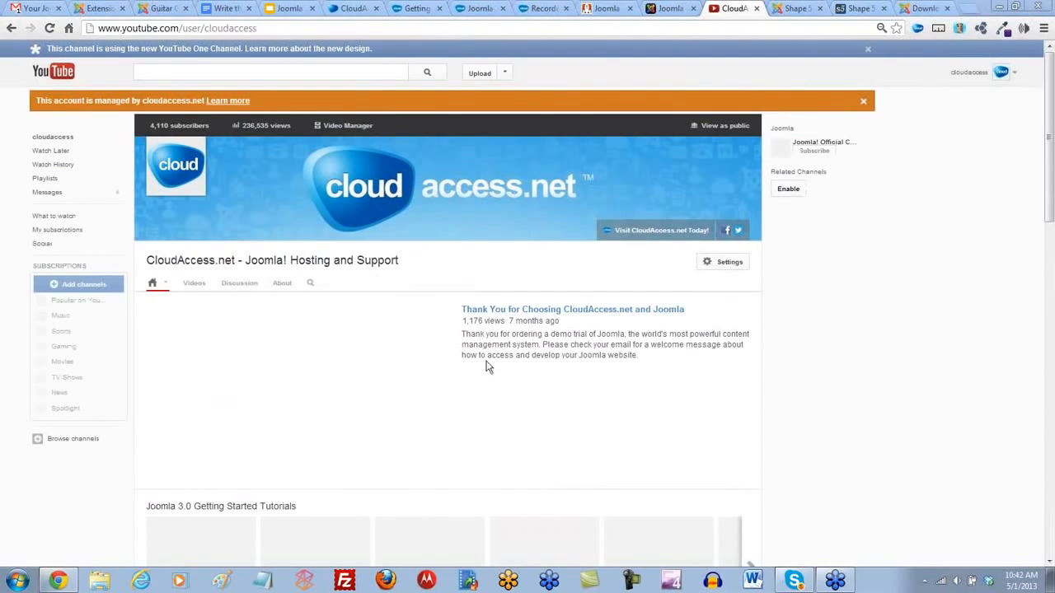
pyautogui.scroll(-5, 782, 404)
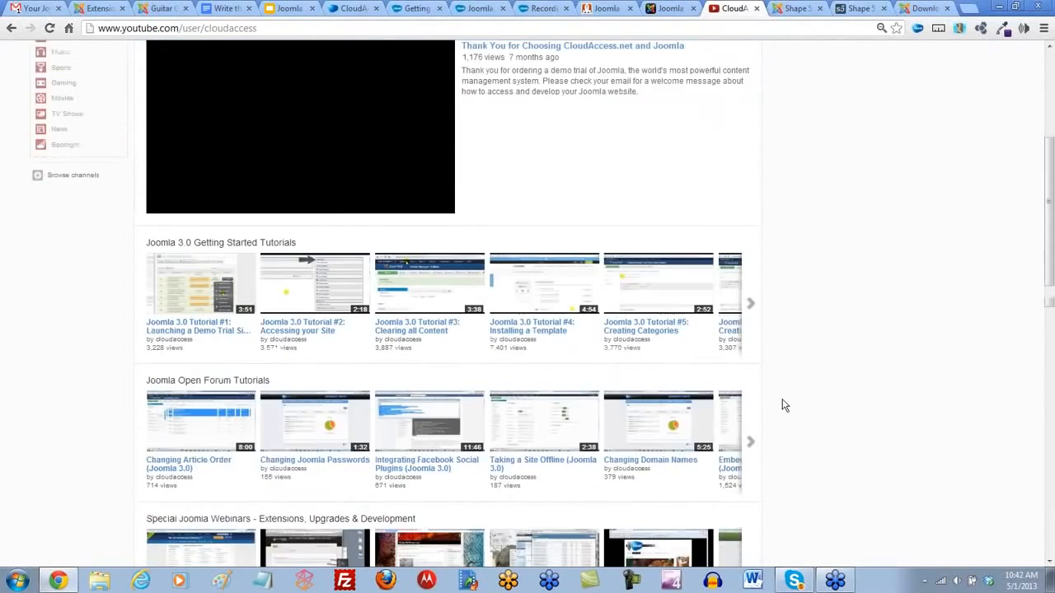
pyautogui.scroll(-2, 782, 404)
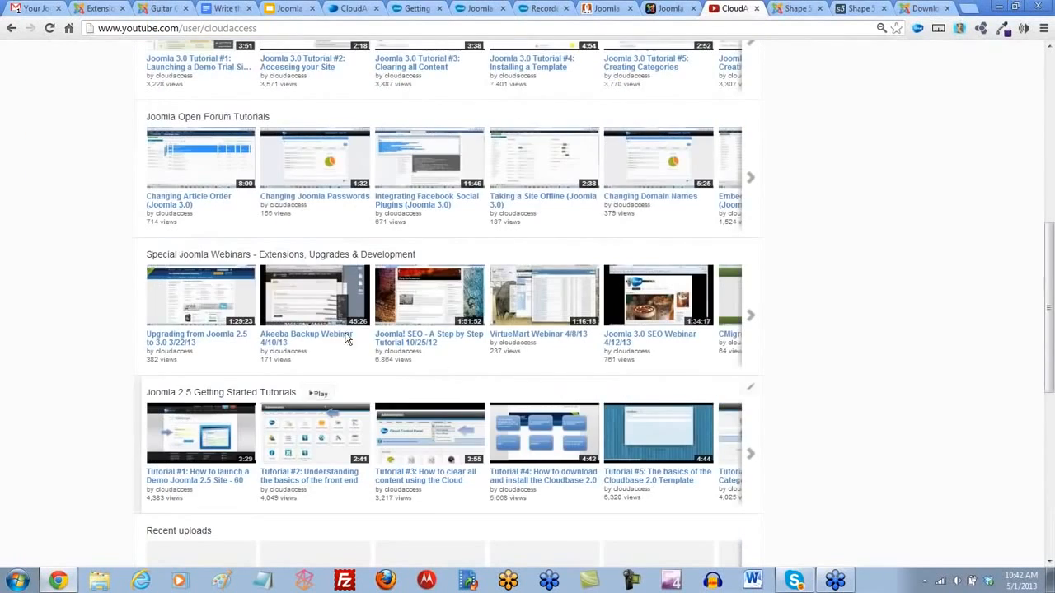
# - Open Upgrading from Joomla 2.5 to 3.0 3/22/13 from the special webinars playlist, pause it and select its web address
pyautogui.click(231, 257)
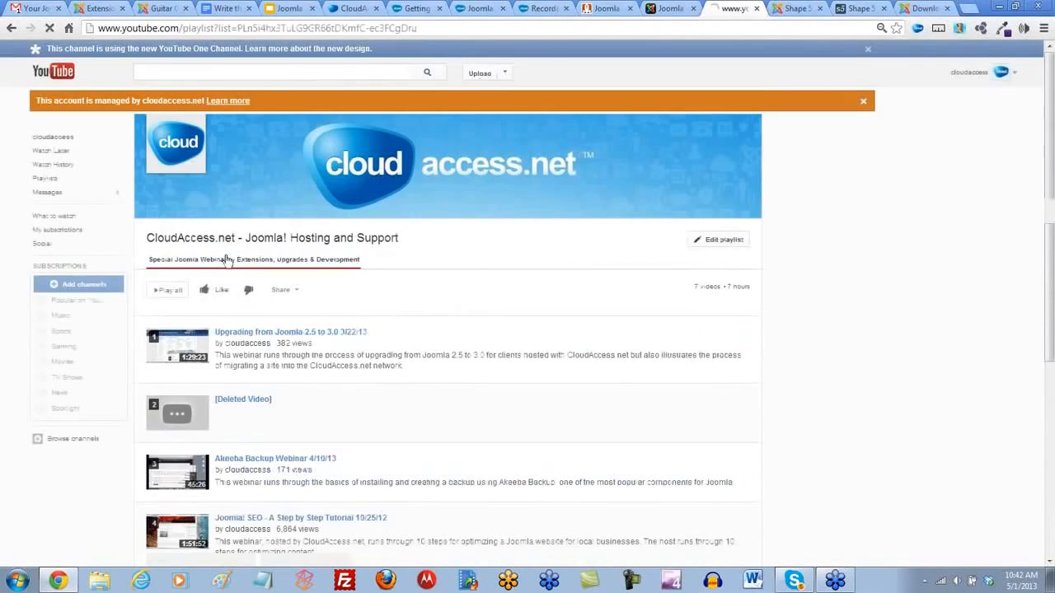
pyautogui.scroll(-2, 302, 310)
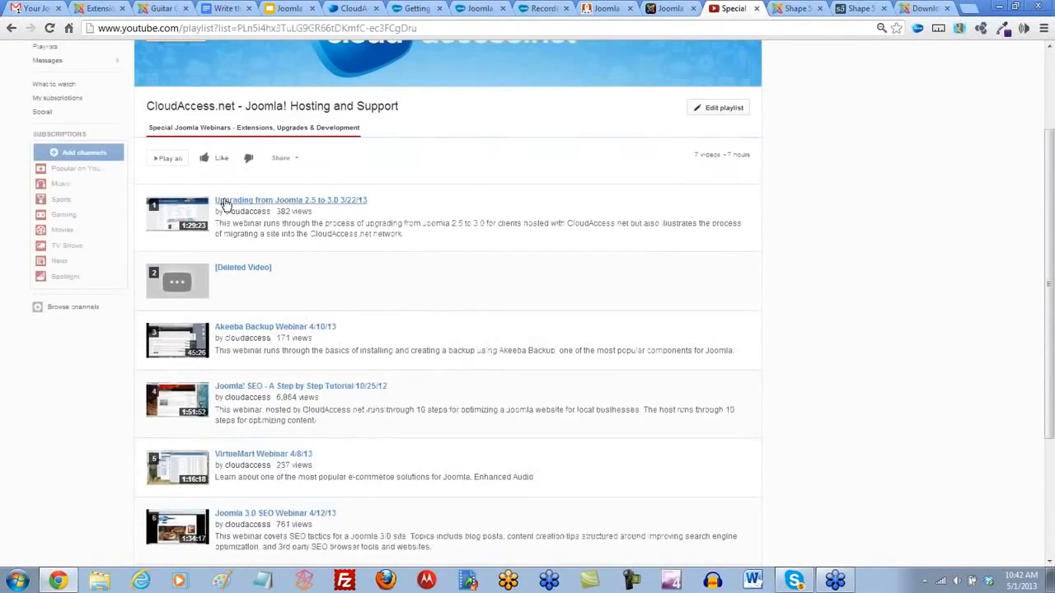
pyautogui.click(289, 204)
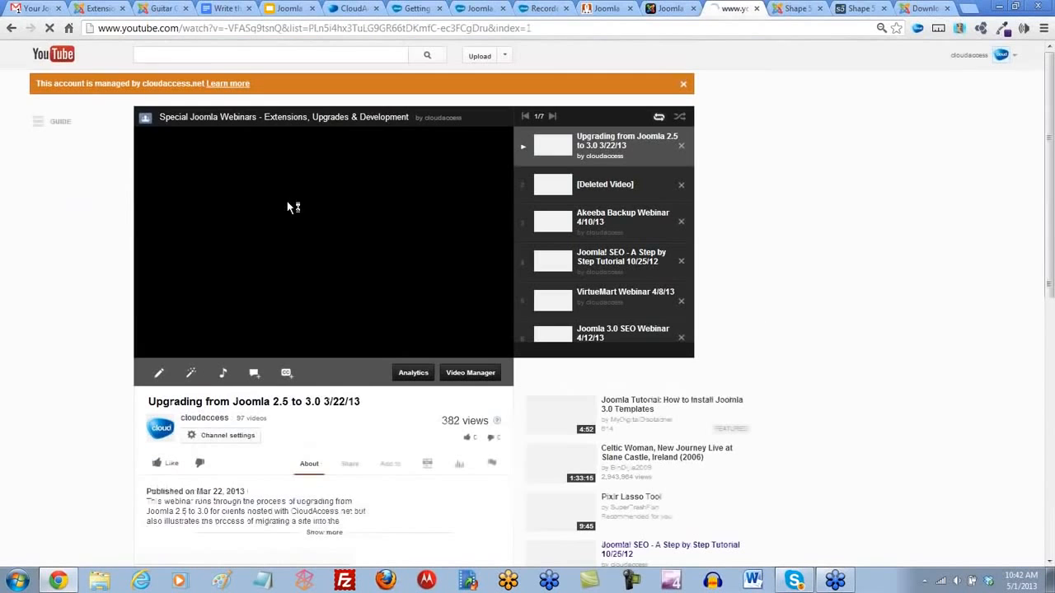
pyautogui.click(152, 349)
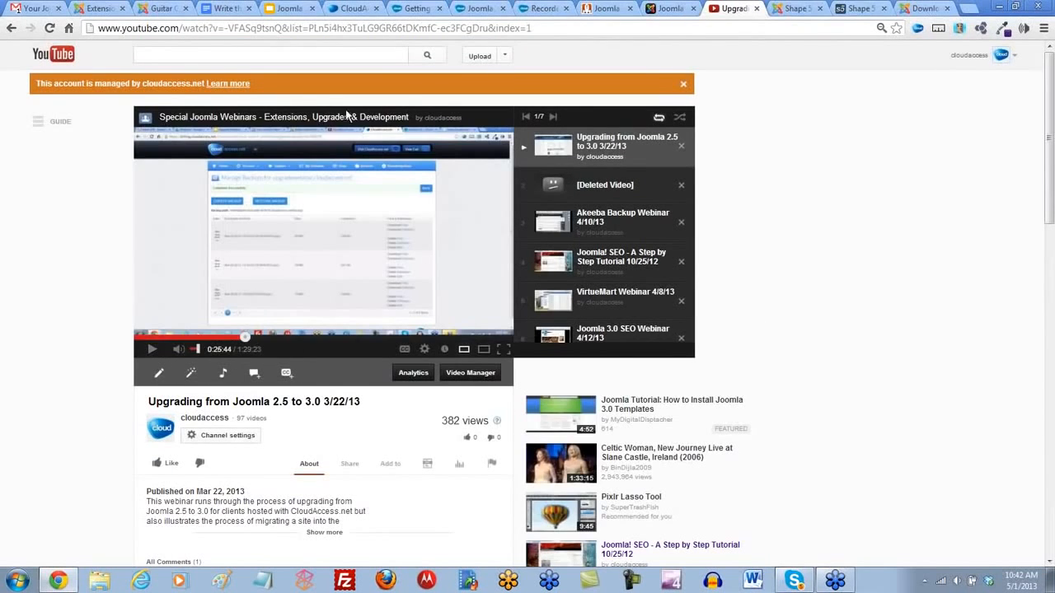
pyautogui.click(206, 28)
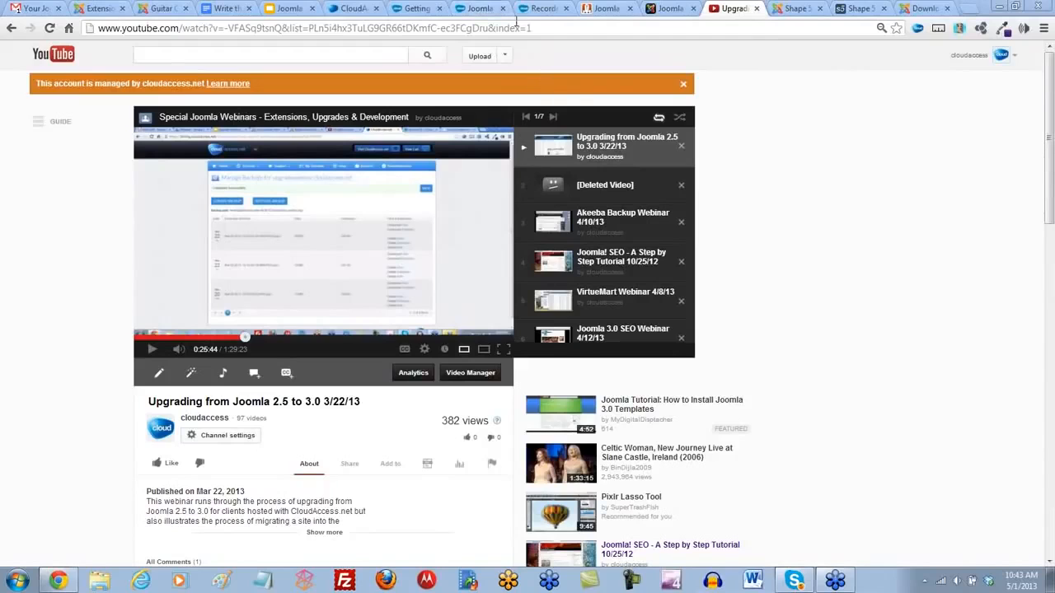
# - Return to the CloudAccess.net site and look through the Upcoming Special Webinars page
pyautogui.click(481, 10)
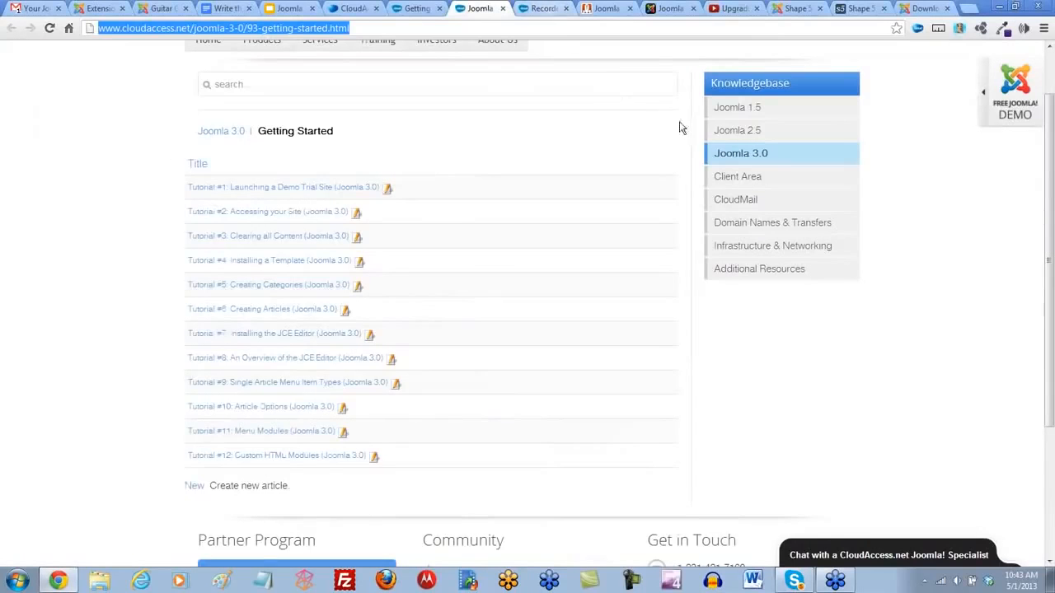
pyautogui.moveTo(377, 105)
pyautogui.click(395, 182)
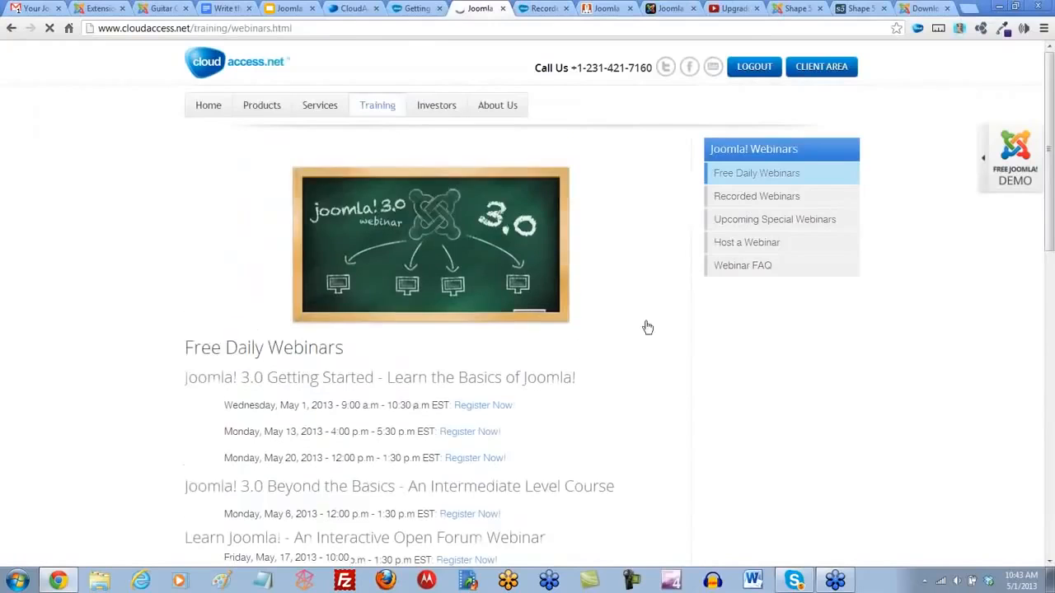
pyautogui.click(766, 223)
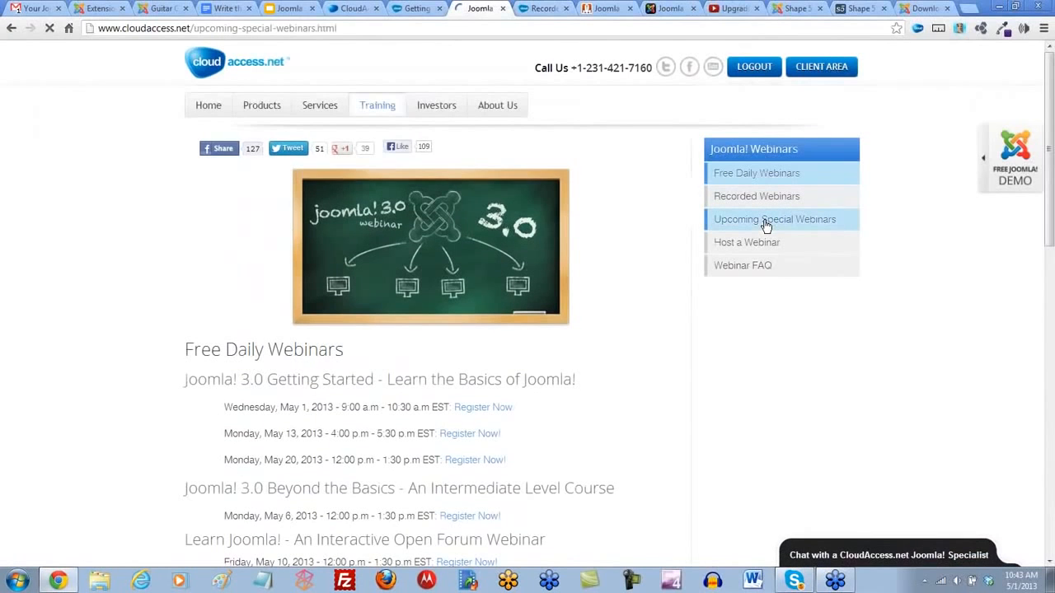
pyautogui.scroll(-1, 410, 283)
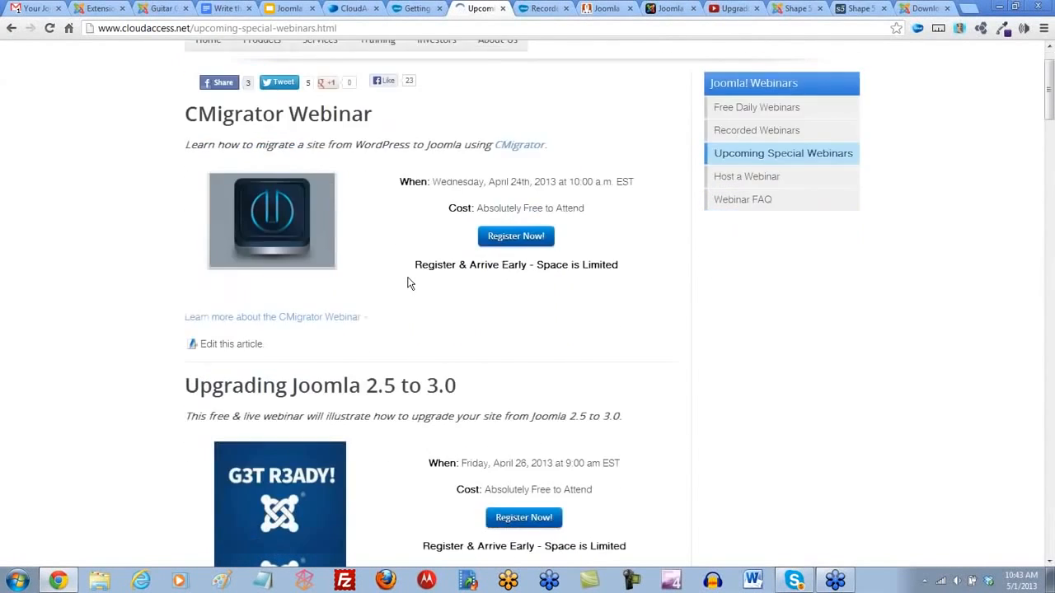
pyautogui.scroll(-14, 410, 284)
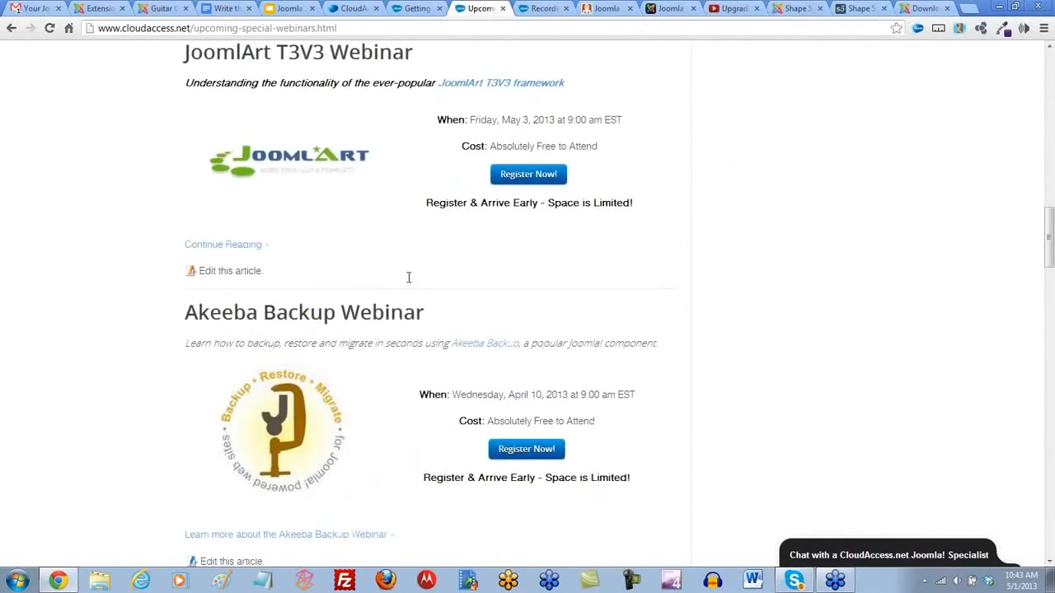
pyautogui.scroll(1, 614, 247)
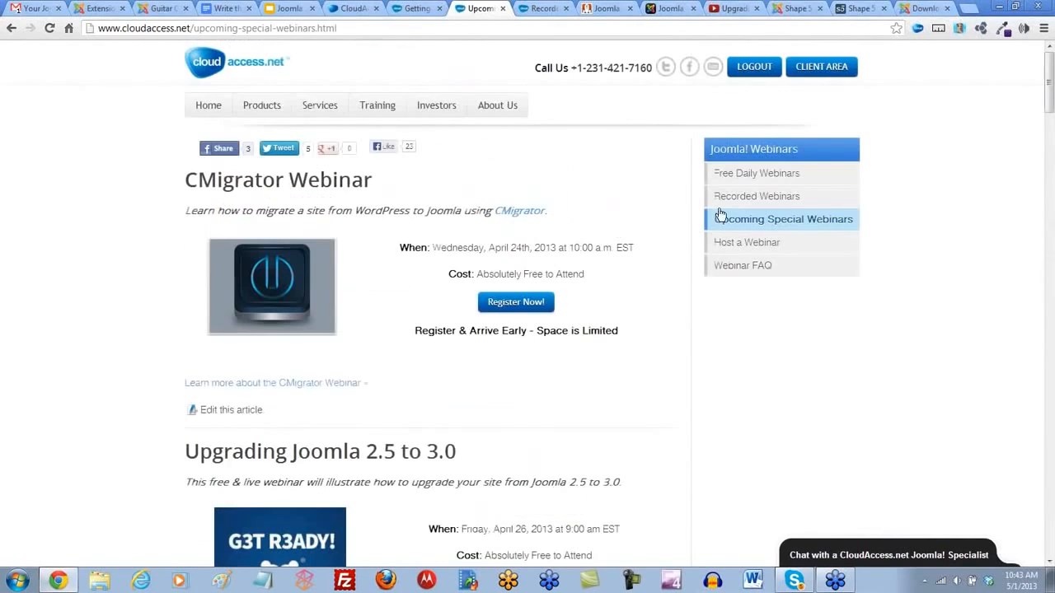
# - Log out of the CloudAccess.net account and reload the Joomla 3.0 Getting Started page
pyautogui.click(760, 69)
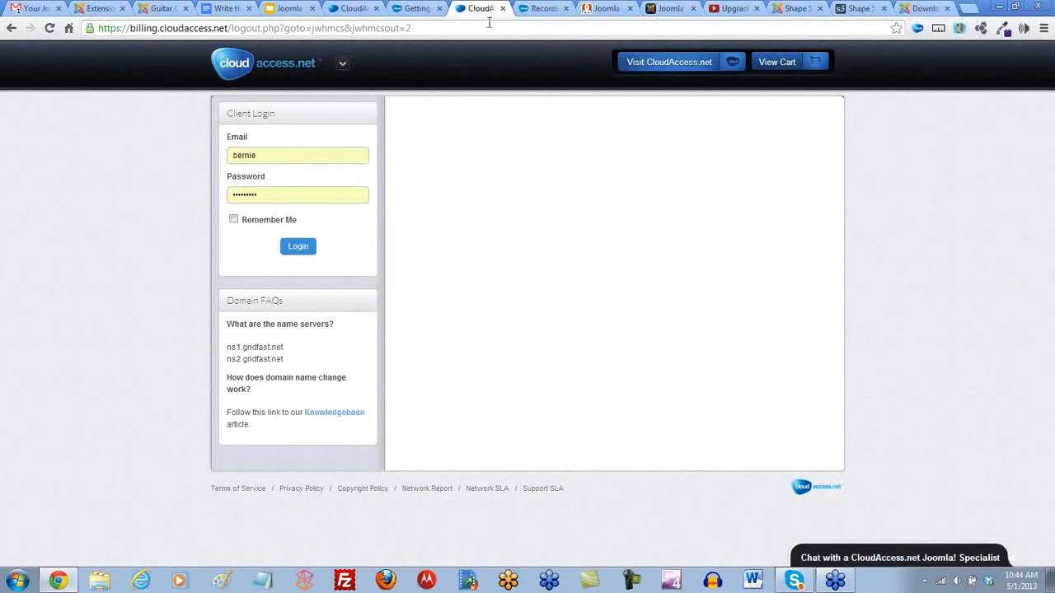
pyautogui.click(417, 9)
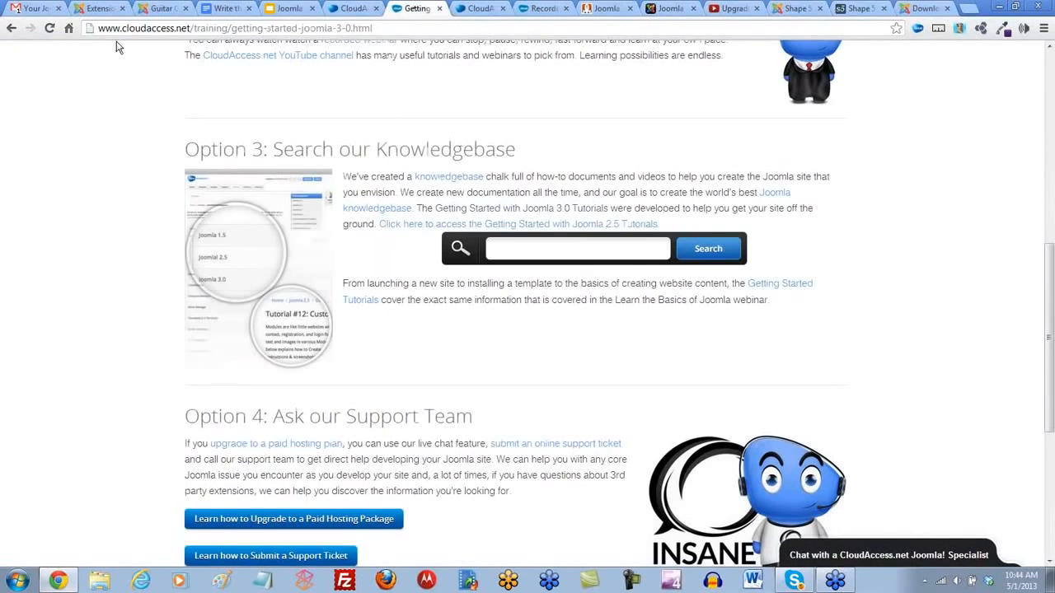
pyautogui.click(50, 28)
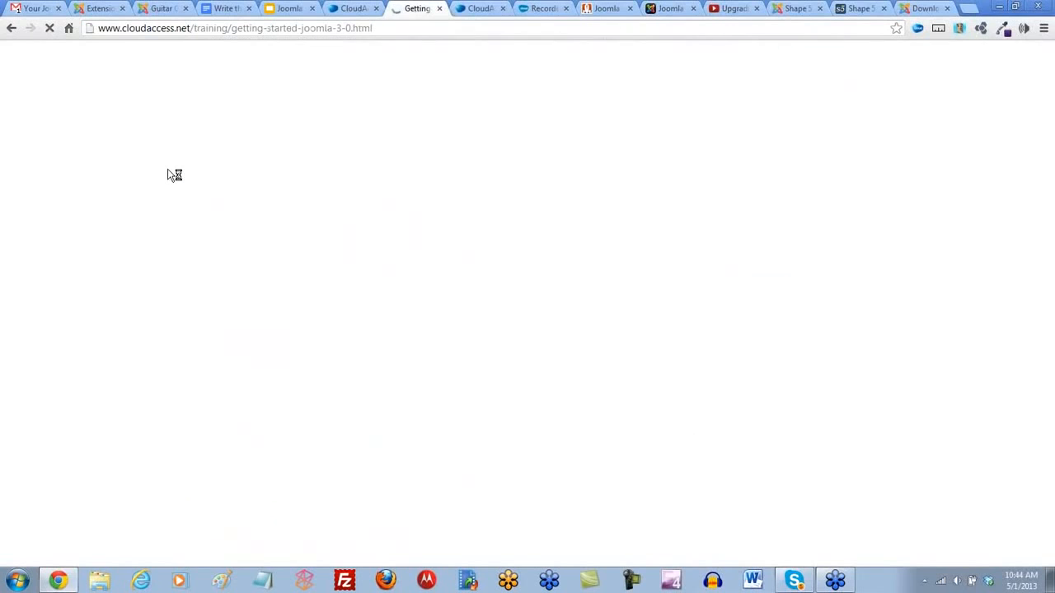
# - Reopen the Upcoming Special Webinars page and view the JoomlArt T3V3 Webinar's details
pyautogui.moveTo(369, 109)
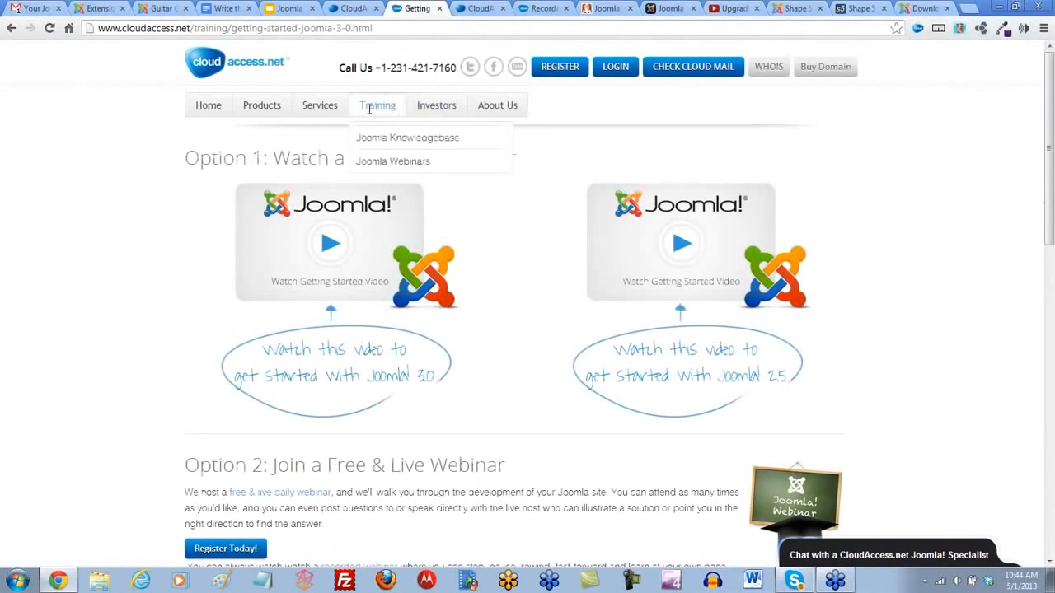
pyautogui.click(402, 182)
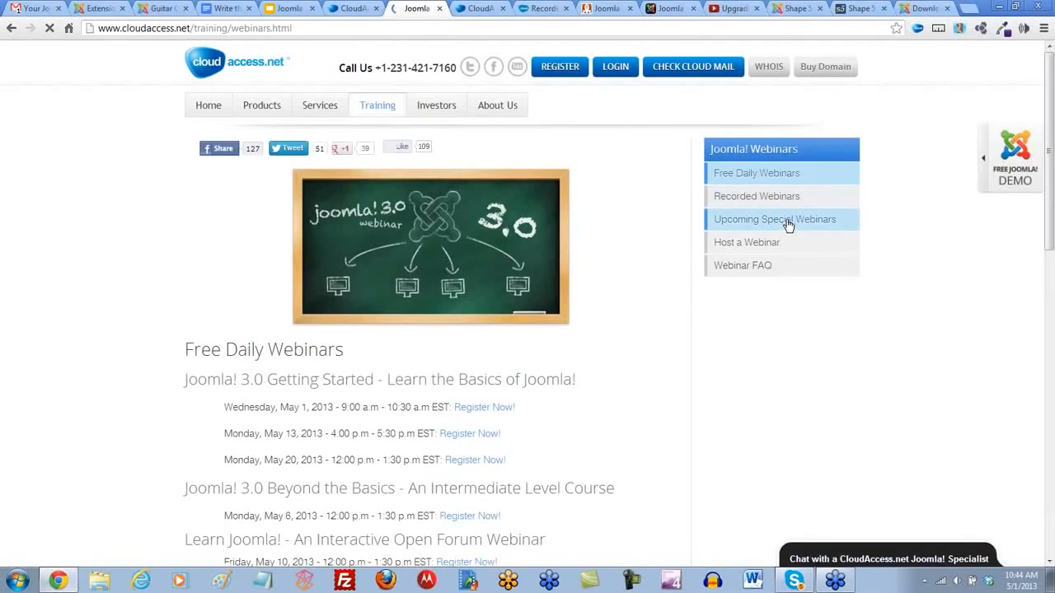
pyautogui.click(787, 224)
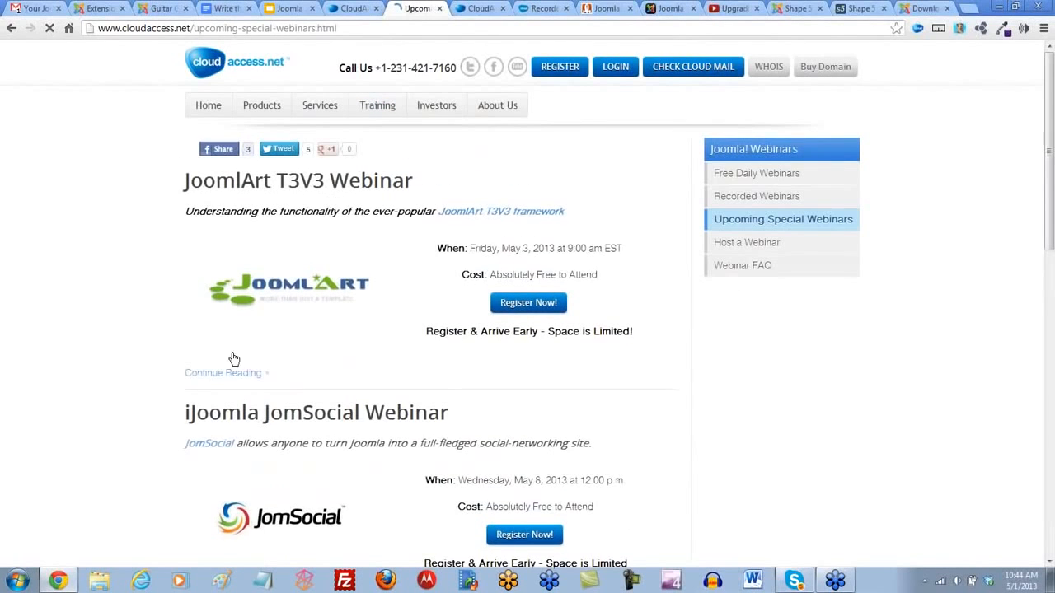
pyautogui.click(346, 181)
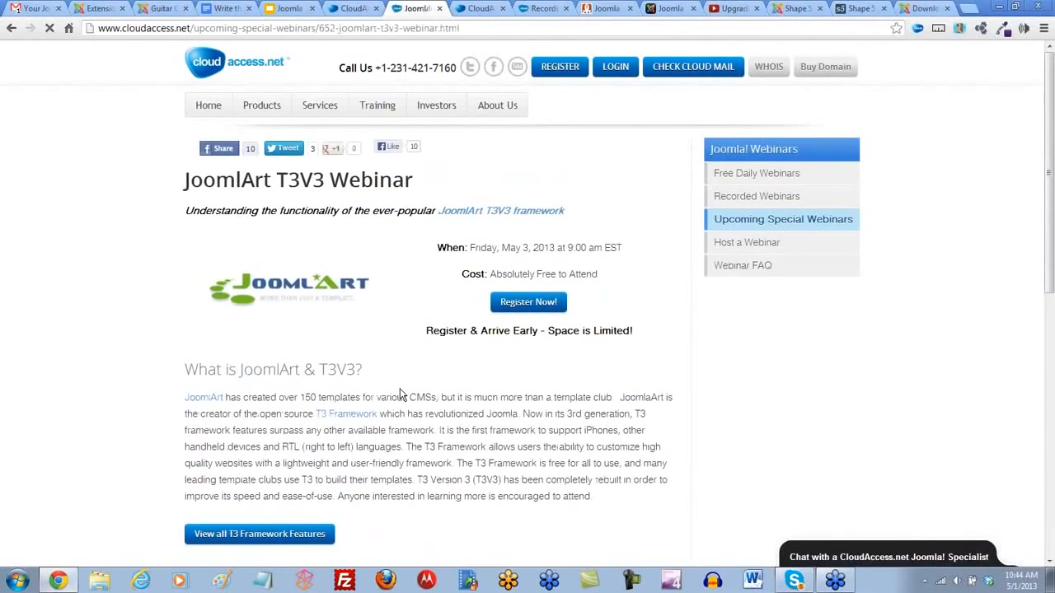
pyautogui.scroll(-2, 400, 390)
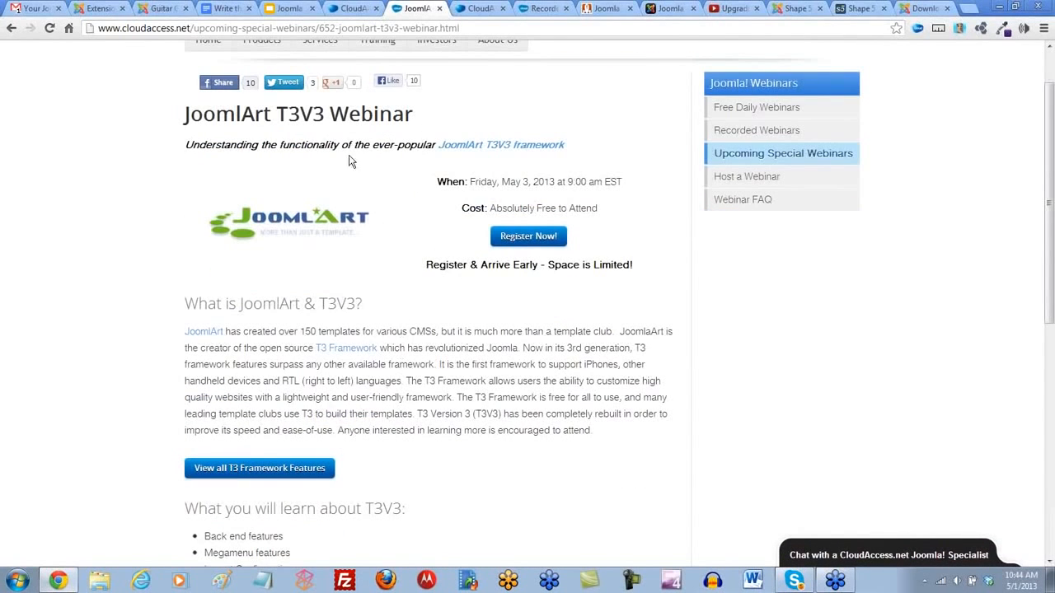
# - Select the JoomlArt T3V3 Webinar page's web address, then clear the selection and return to the page heading
pyautogui.click(253, 29)
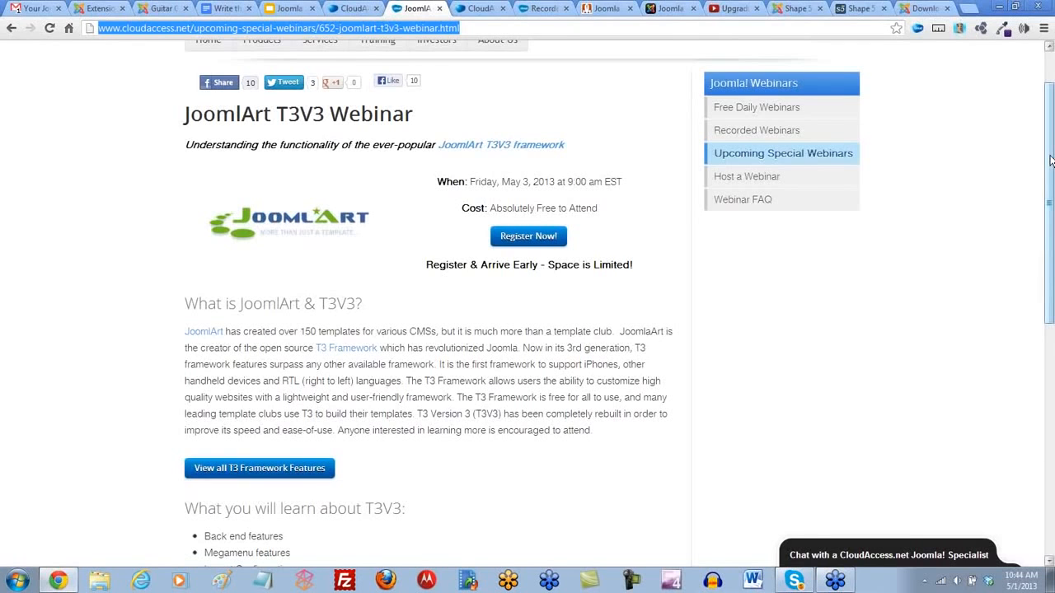
pyautogui.click(142, 278)
pyautogui.scroll(1, 140, 277)
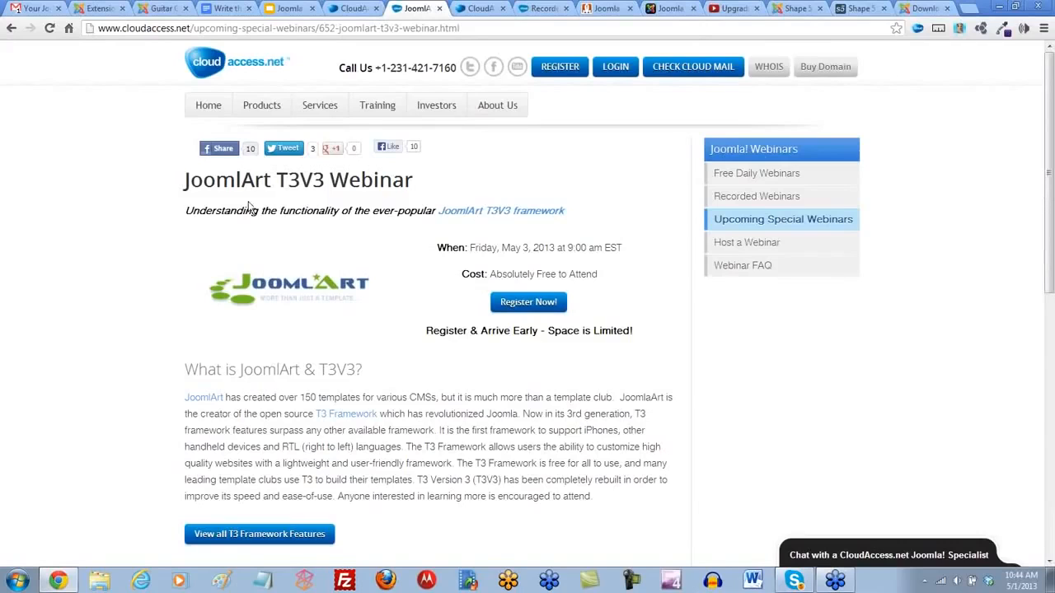
# - Search Google for "yootheme warp framework" in a new browser tab
pyautogui.click(969, 8)
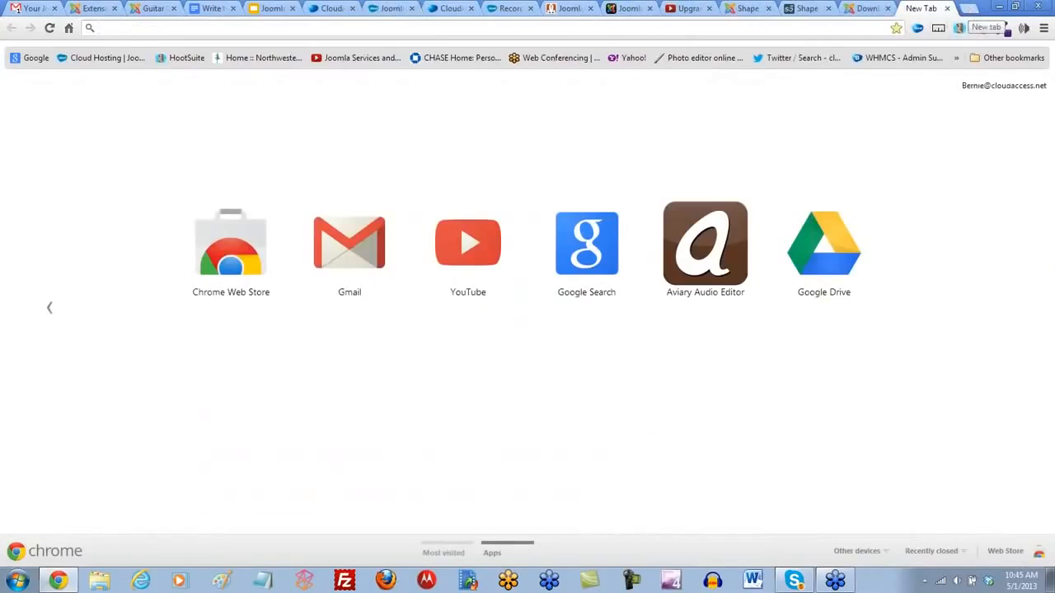
pyautogui.write('yootheme warp framework')
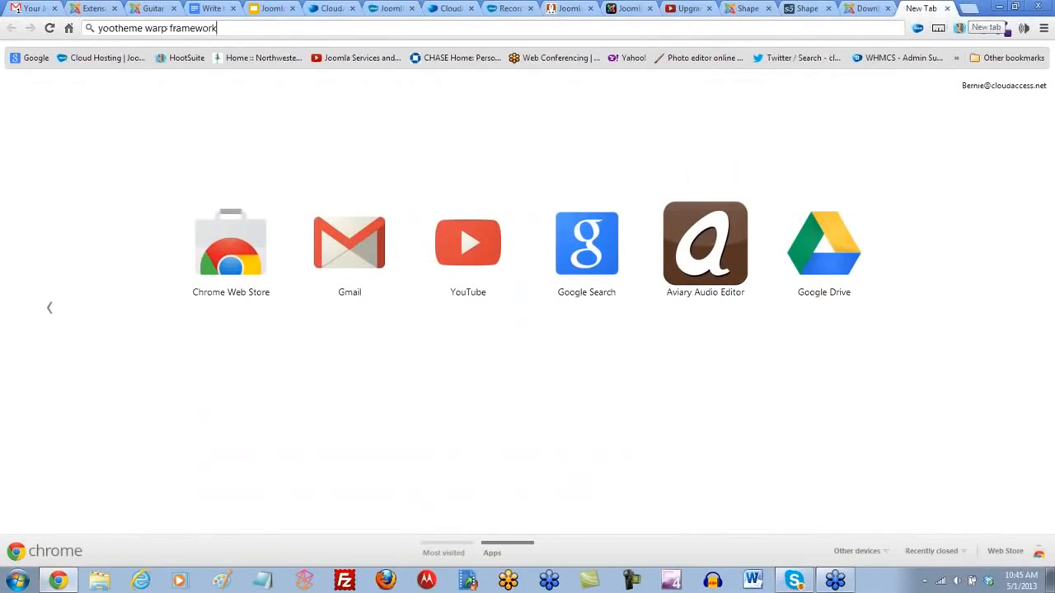
pyautogui.press('Return')
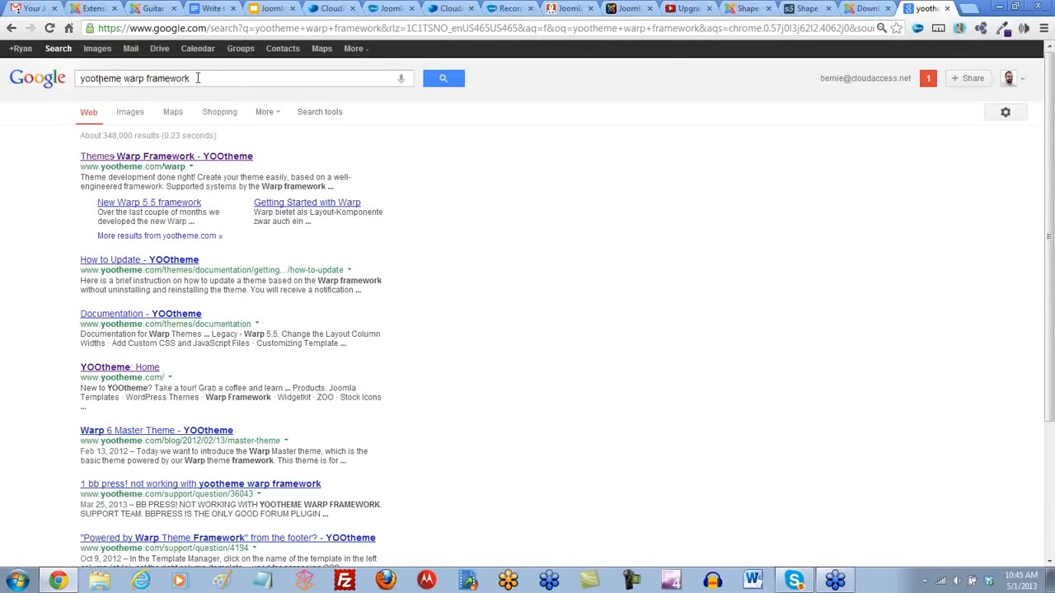
# - Replace the Google search with "gavern framework" and run it
pyautogui.tripleClick(170, 78)
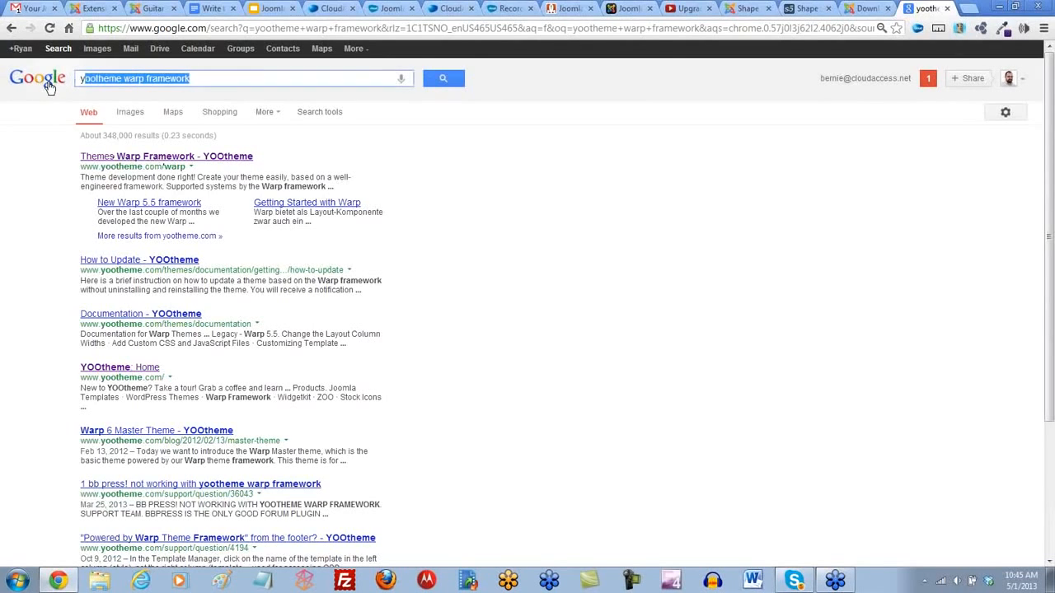
pyautogui.write('ga')
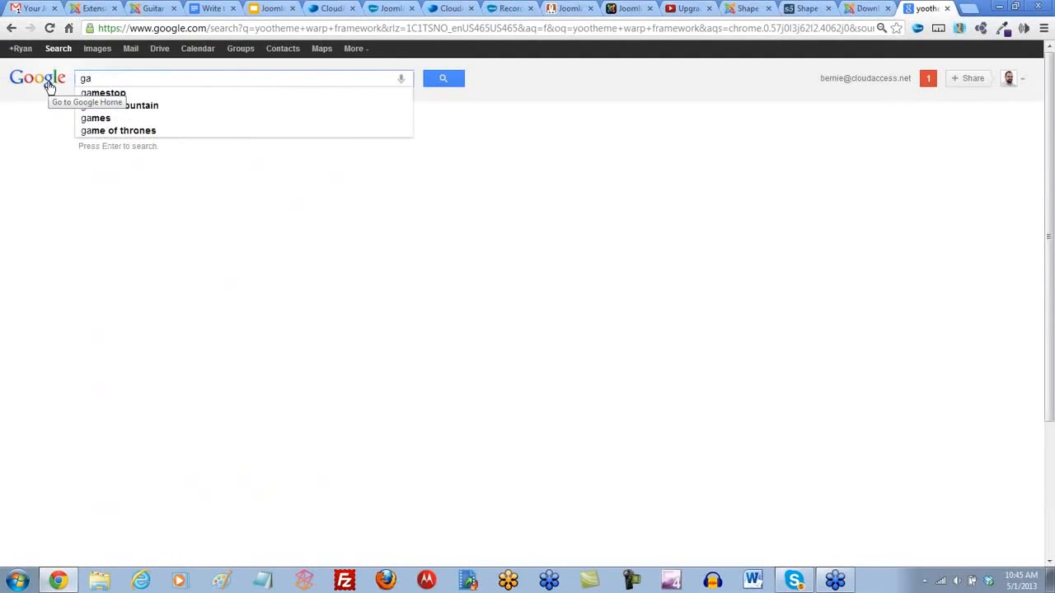
pyautogui.write('vern fr')
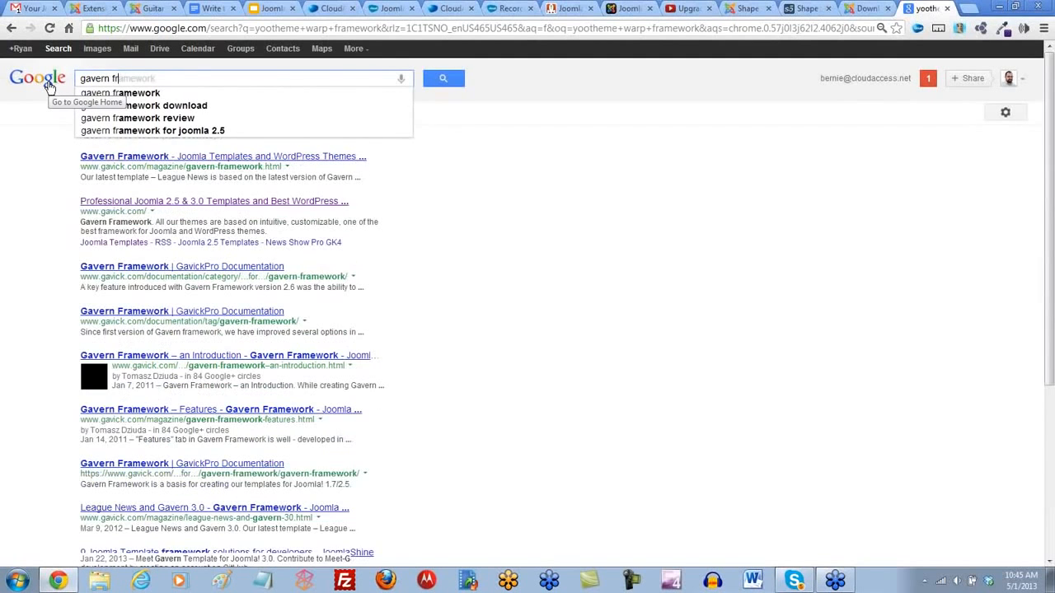
pyautogui.write('amework')
pyautogui.press('Return')
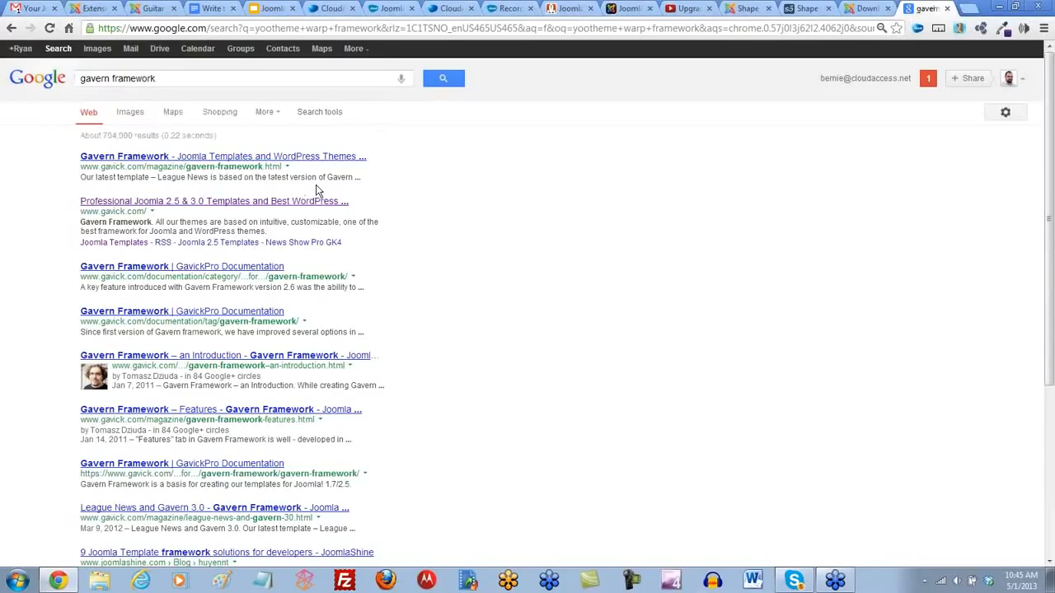
# - Open the "Write this down" document and add the line "Yoothemes Warm Framework" below the Creating Content list
pyautogui.click(212, 10)
pyautogui.click(490, 426)
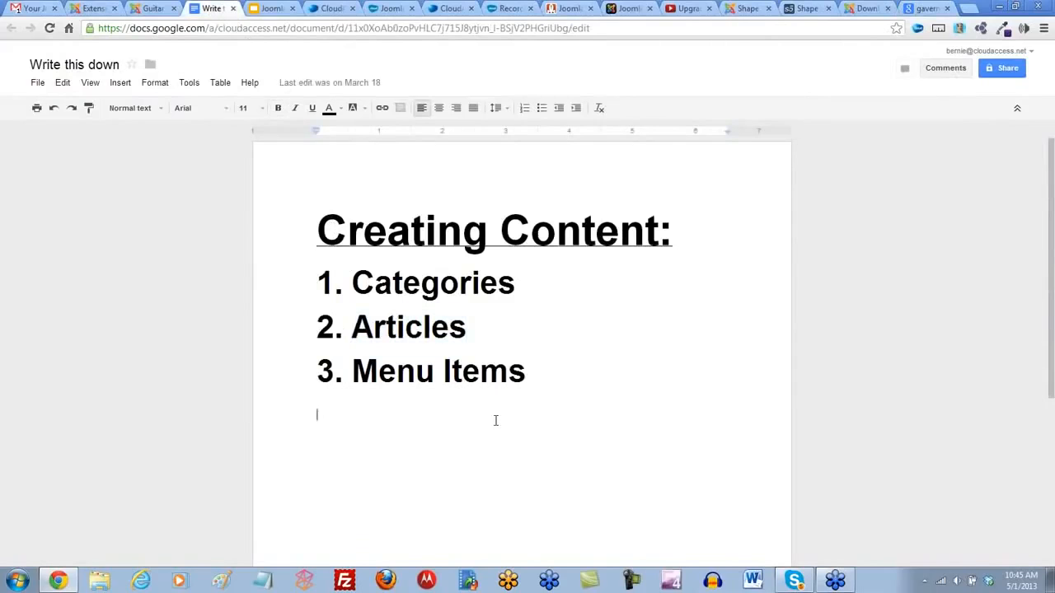
pyautogui.write('Yoothemes')
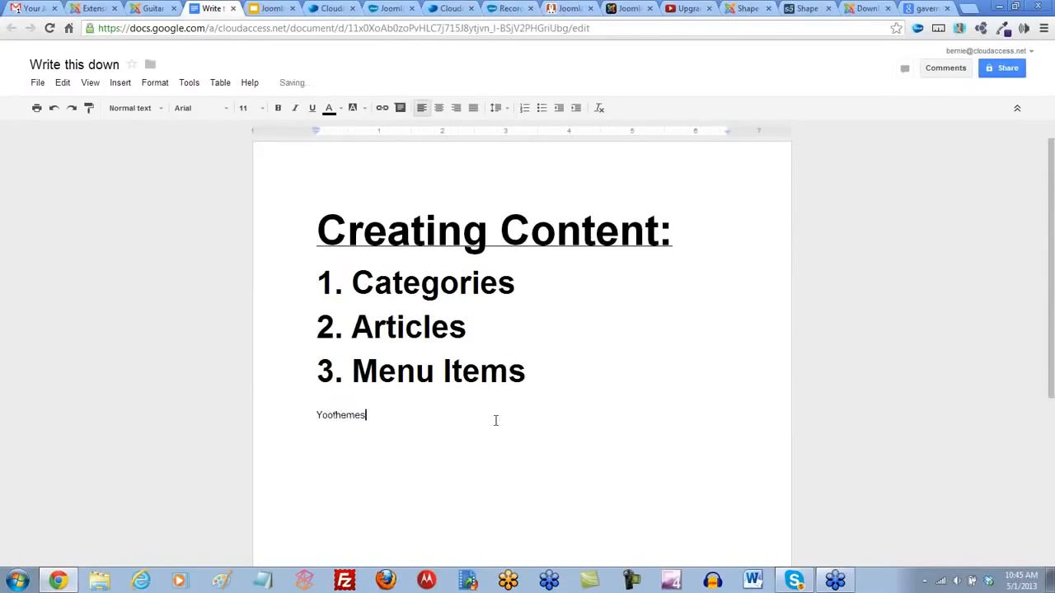
pyautogui.write(' Warm Framework')
pyautogui.press('Return')
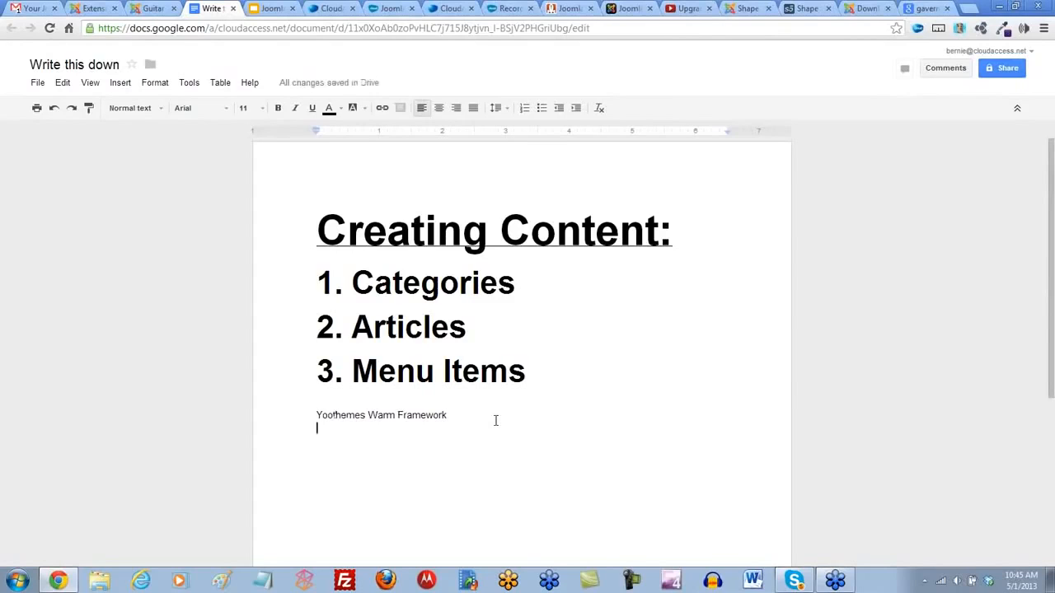
# - Add the lines "JoomlArt T3V3" and "Gavern (gavickpro)" below the Yoothemes entry
pyautogui.write('JoomlArt')
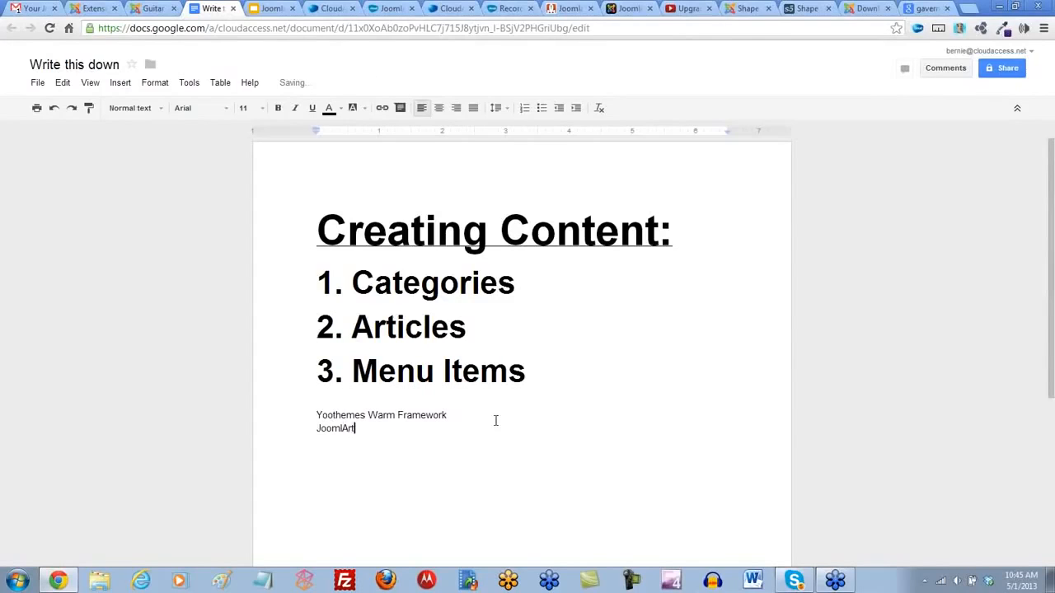
pyautogui.write(' T#')
pyautogui.write('V')
pyautogui.press('BackSpace')
pyautogui.press('BackSpace')
pyautogui.write('3V3 ')
pyautogui.write('Gavern')
pyautogui.write(' (gav')
pyautogui.write('ickpro)')
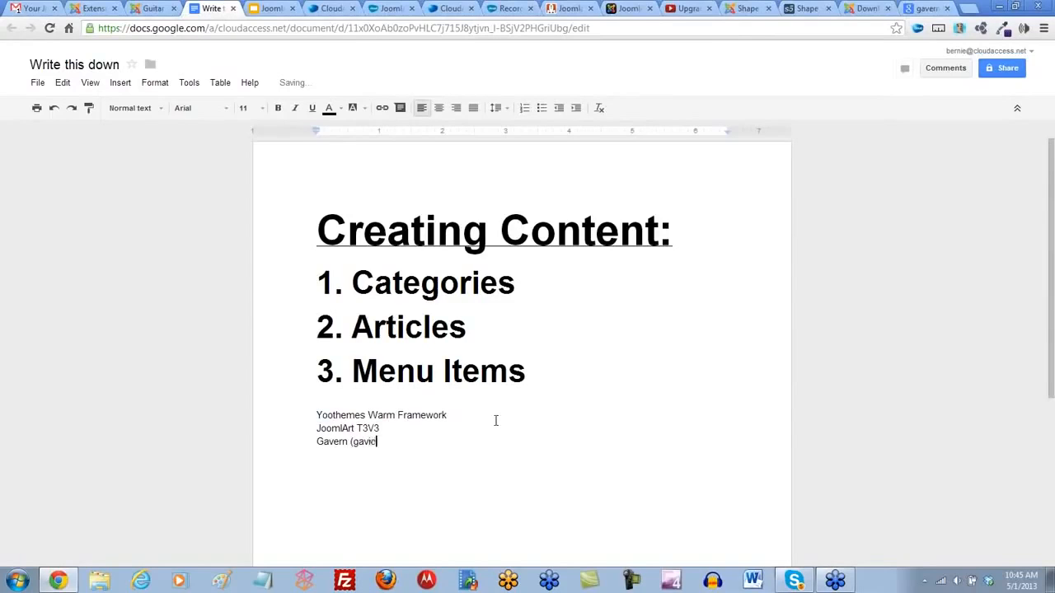
pyautogui.press('Return')
# - Add the line "Gantry Framework (rocketthemes)" at the end of the framework list
pyautogui.write('Gavern')
pyautogui.press('BackSpace')
pyautogui.press('BackSpace')
pyautogui.press('BackSpace')
pyautogui.press('BackSpace')
pyautogui.press('BackSpace')
pyautogui.write('antry Framework')
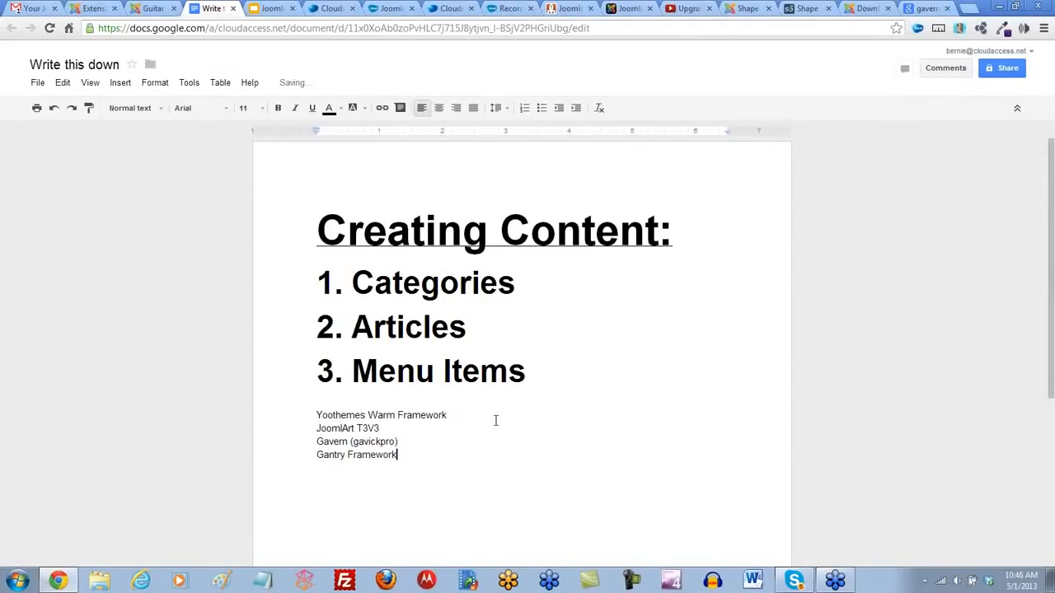
pyautogui.write(' (rocketthemes)')
pyautogui.press('Return')
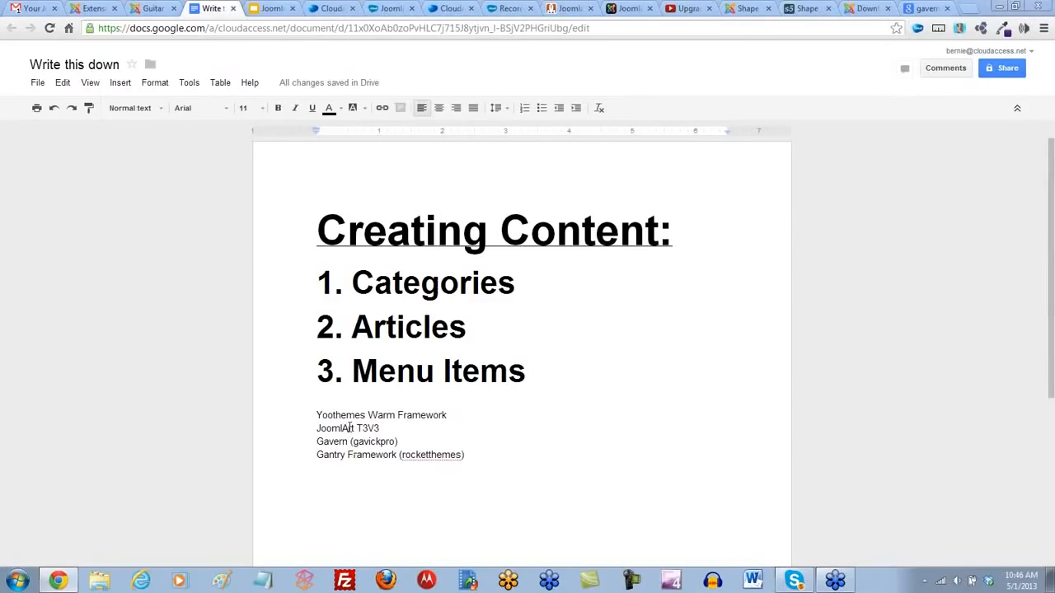
# - Return to the JoomlArt T3V3 Webinar page and look through its description, learning topics and presenter details
pyautogui.click(510, 10)
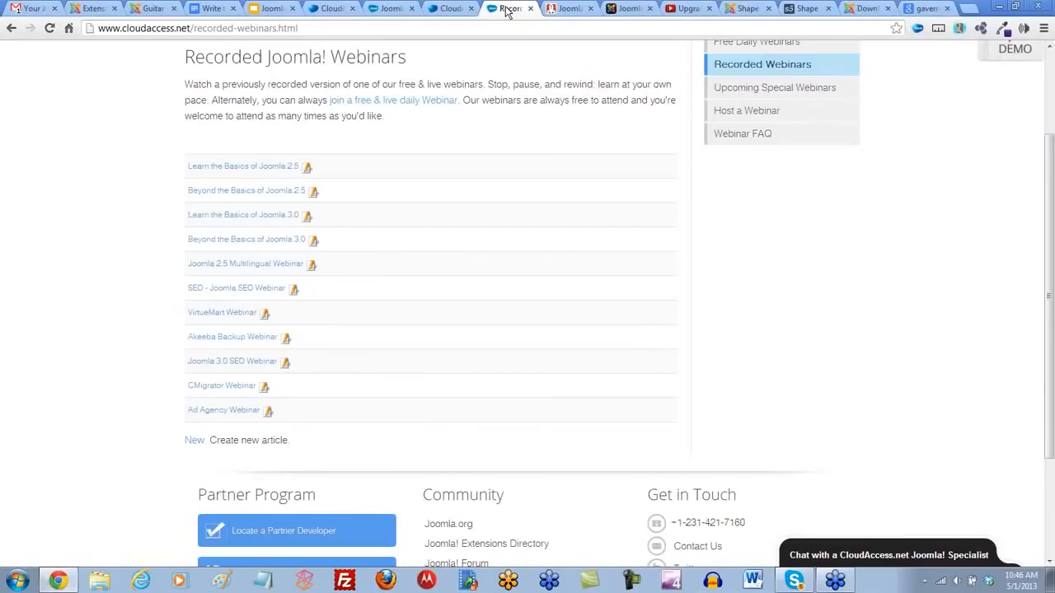
pyautogui.click(394, 10)
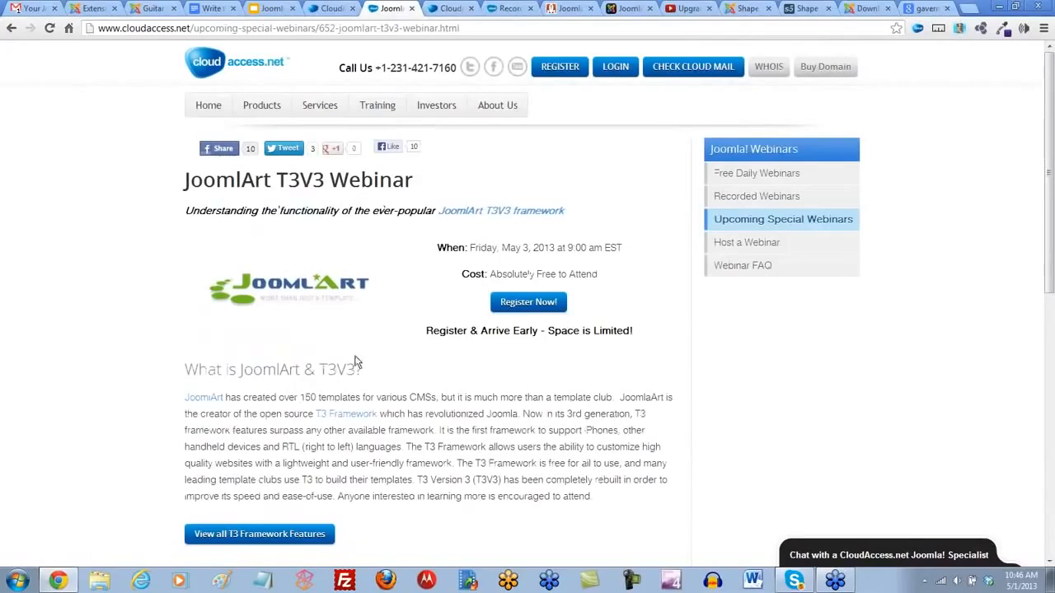
pyautogui.scroll(-4, 419, 414)
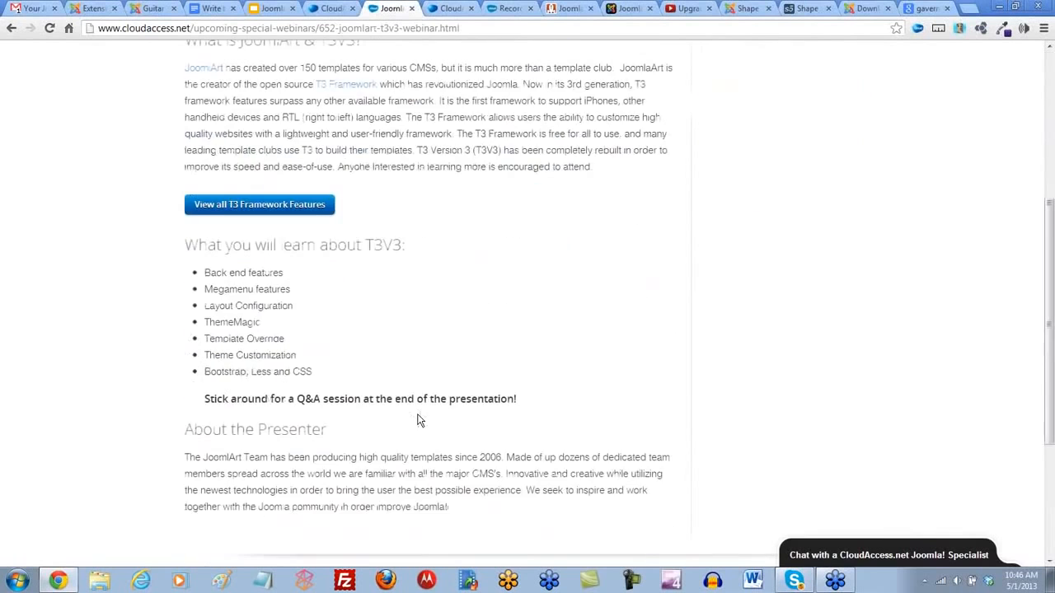
pyautogui.scroll(4, 418, 415)
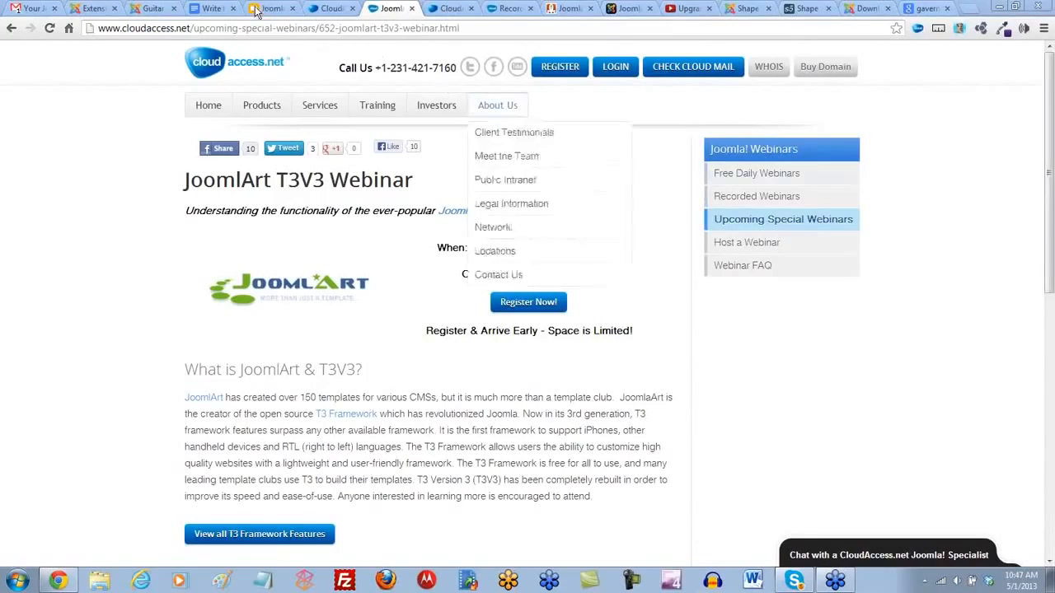
# - Pick a colour from the guitar banner on the Guitar Central home page and select the hex code #5a239b in the colour history
pyautogui.click(150, 11)
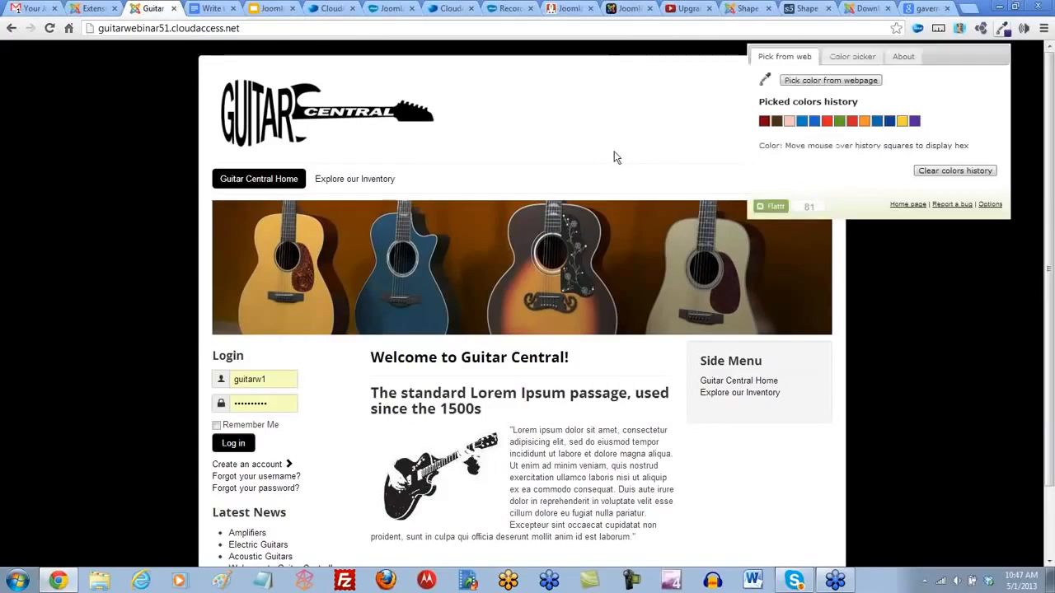
pyautogui.click(849, 80)
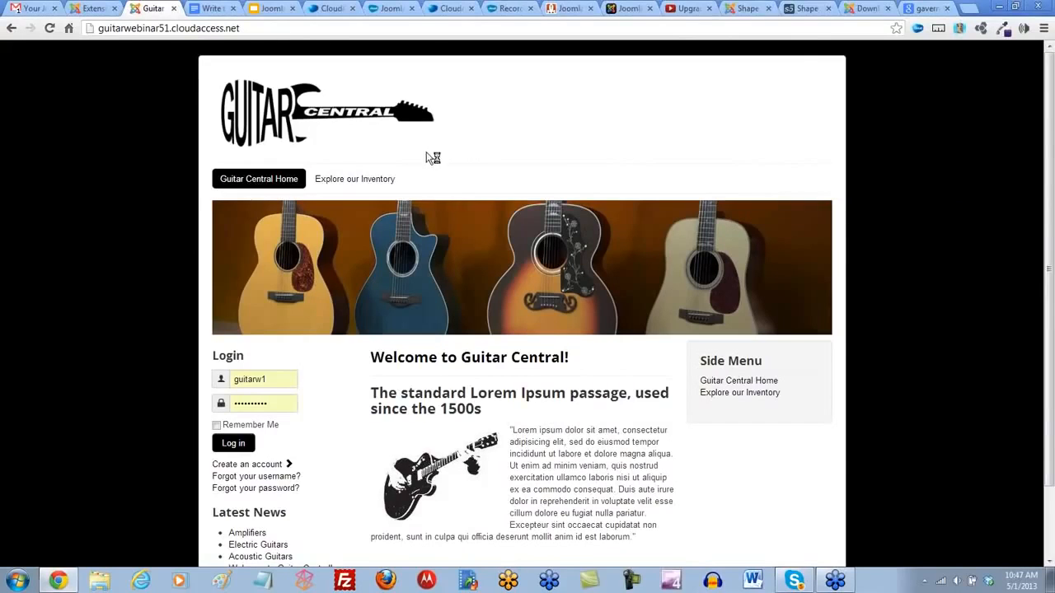
pyautogui.click(542, 333)
pyautogui.click(1002, 28)
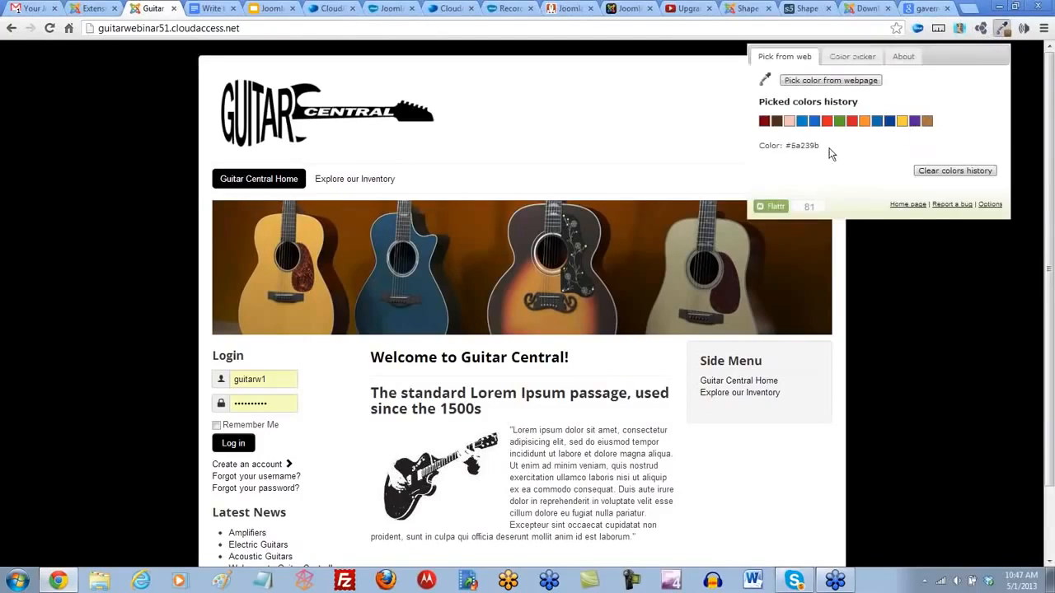
pyautogui.moveTo(822, 147); pyautogui.dragTo(788, 148)
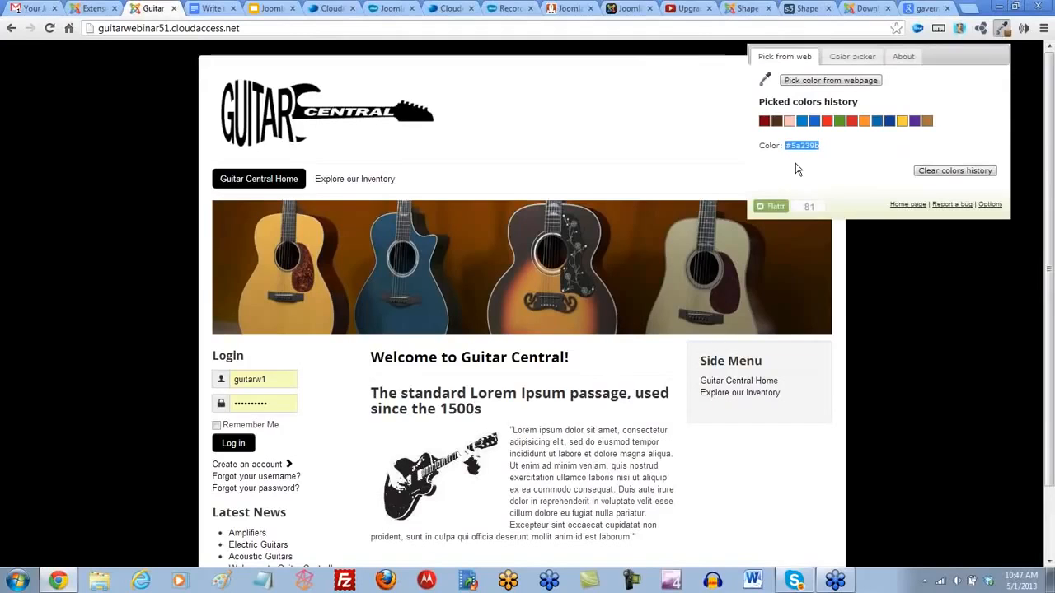
# - Search Google for "eye dropper for firefox" in a new browser tab
pyautogui.click(970, 9)
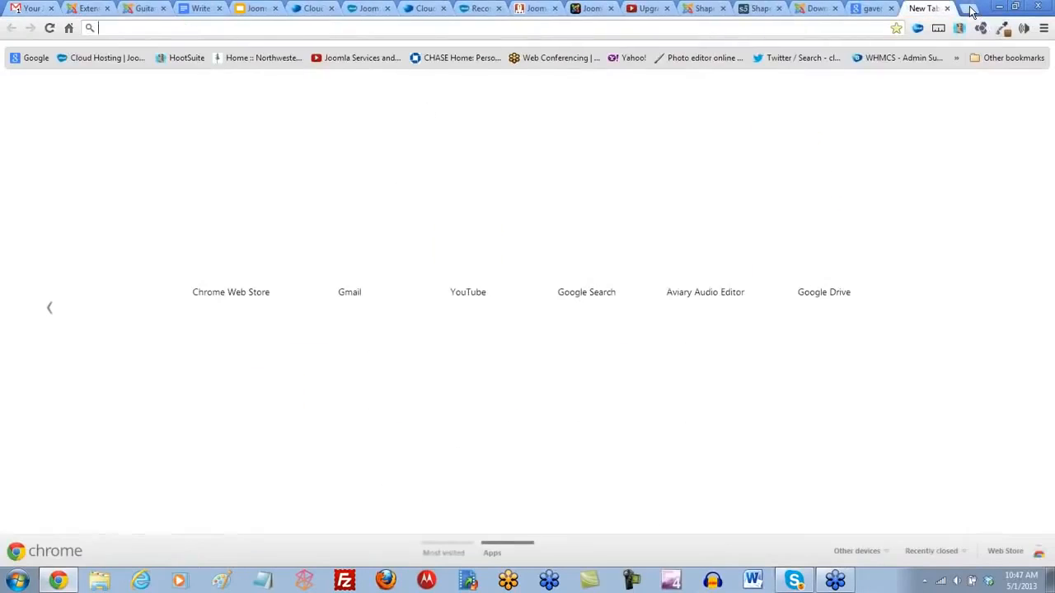
pyautogui.write('eye dropp')
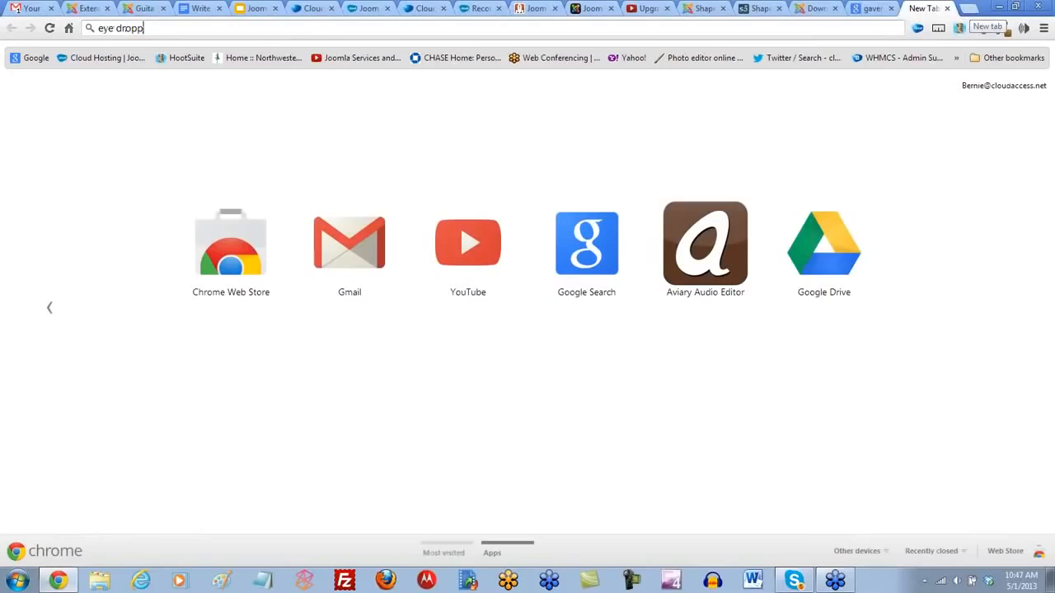
pyautogui.write('er for firefox')
pyautogui.press('Return')
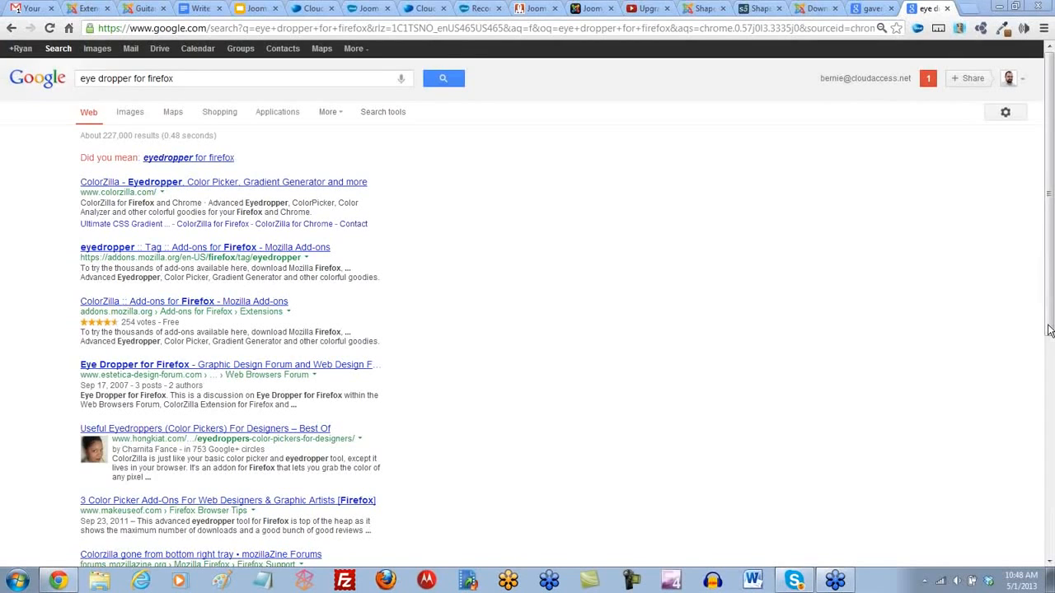
# - Open the User Manager's options in the Joomla administrator and examine the user registration and account activation settings
pyautogui.click(90, 12)
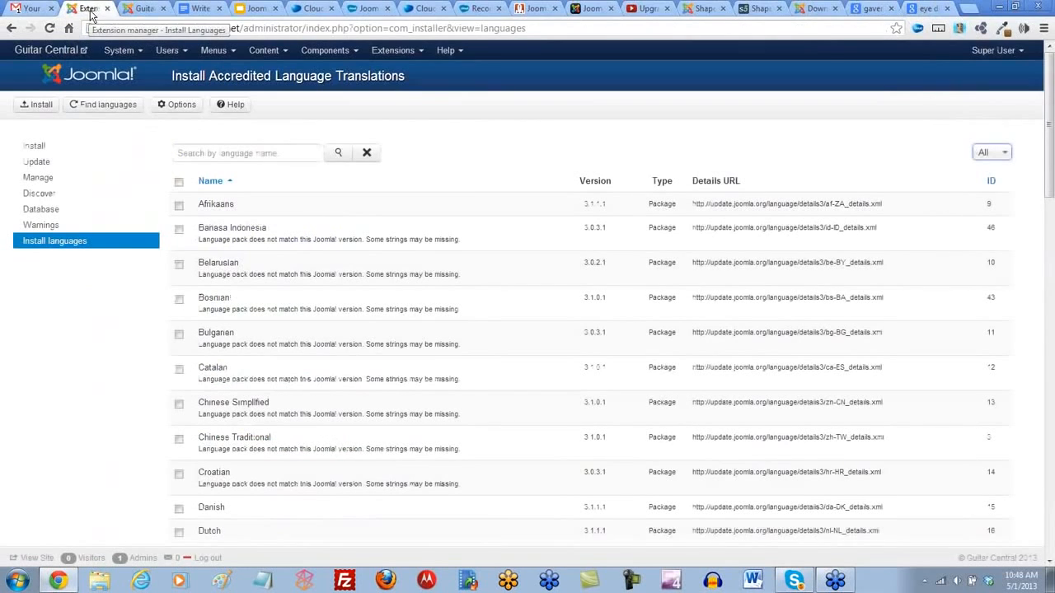
pyautogui.moveTo(169, 52)
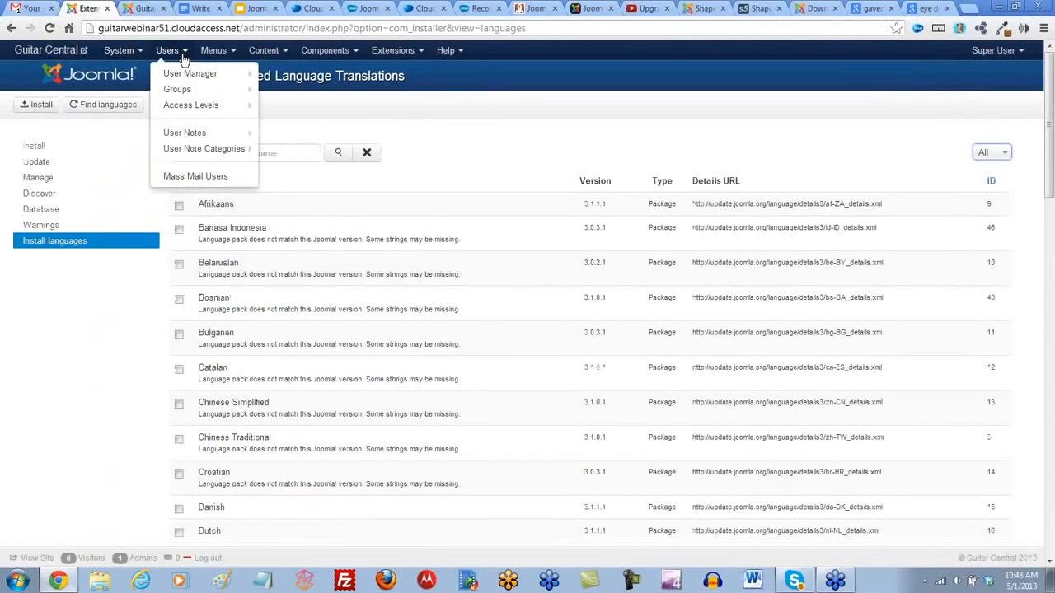
pyautogui.click(185, 75)
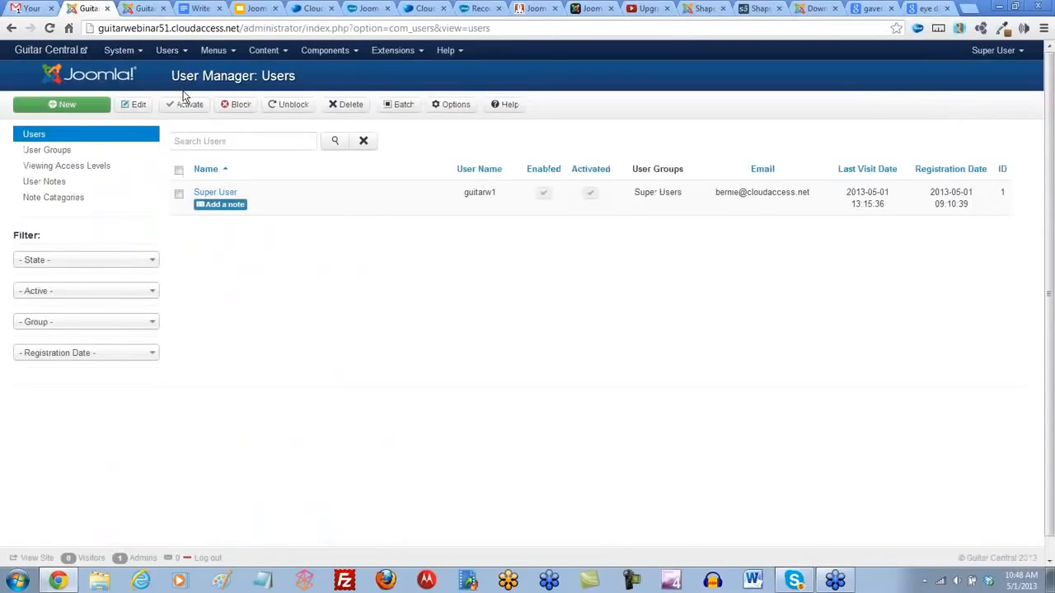
pyautogui.click(451, 108)
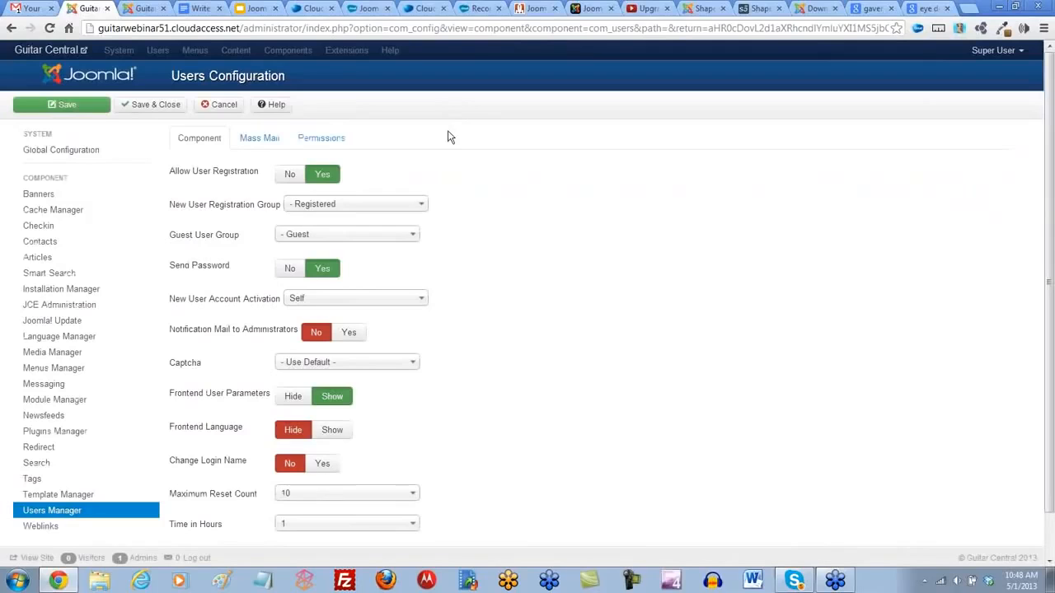
pyautogui.scroll(-2, 485, 288)
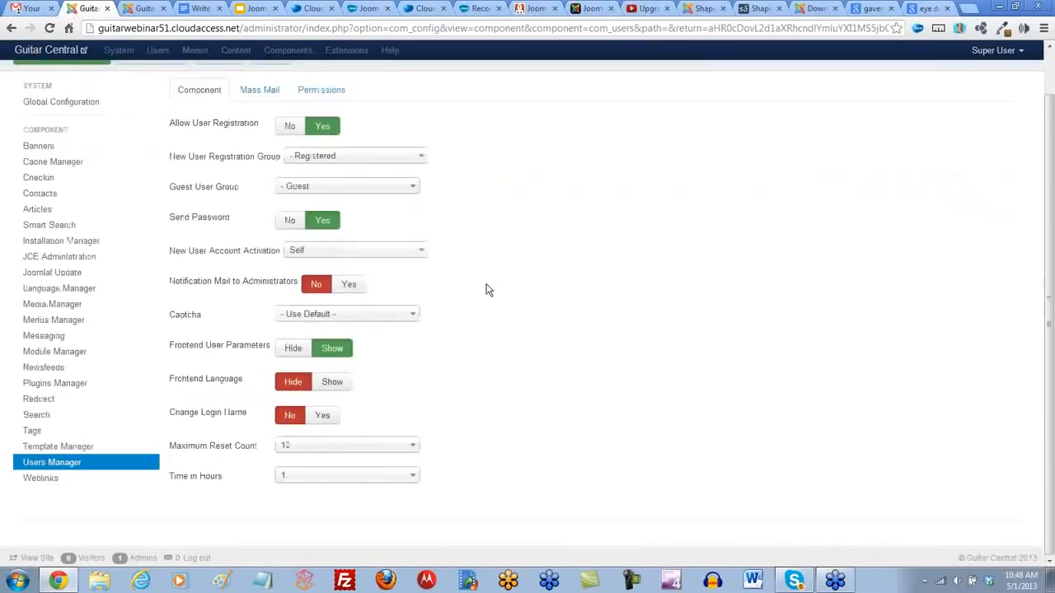
pyautogui.scroll(2, 485, 290)
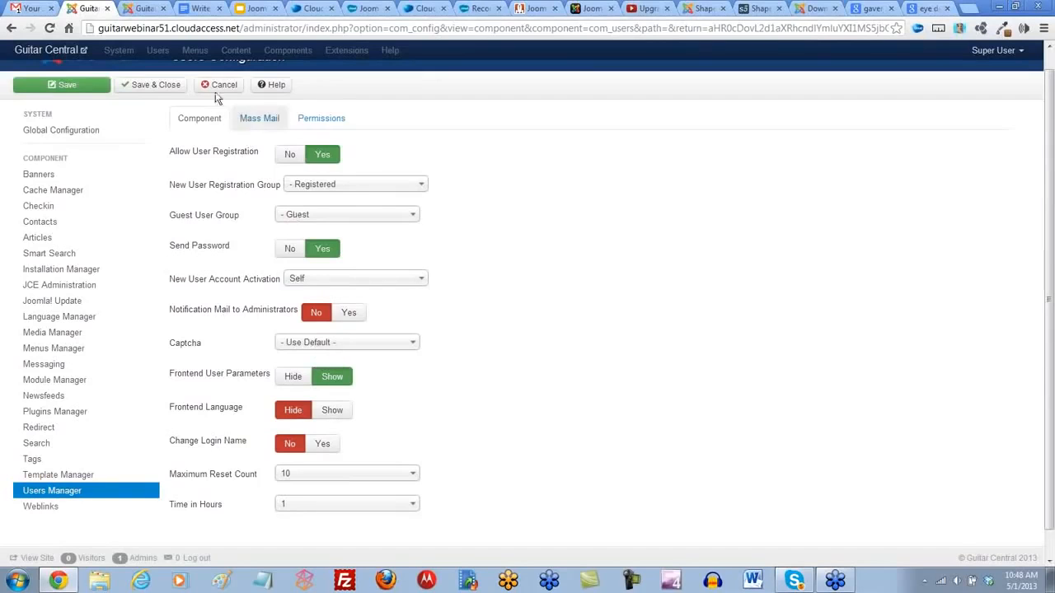
# - Return to the Guitar Central home page and view the login form with its account creation link
pyautogui.click(151, 10)
pyautogui.scroll(-1, 96, 348)
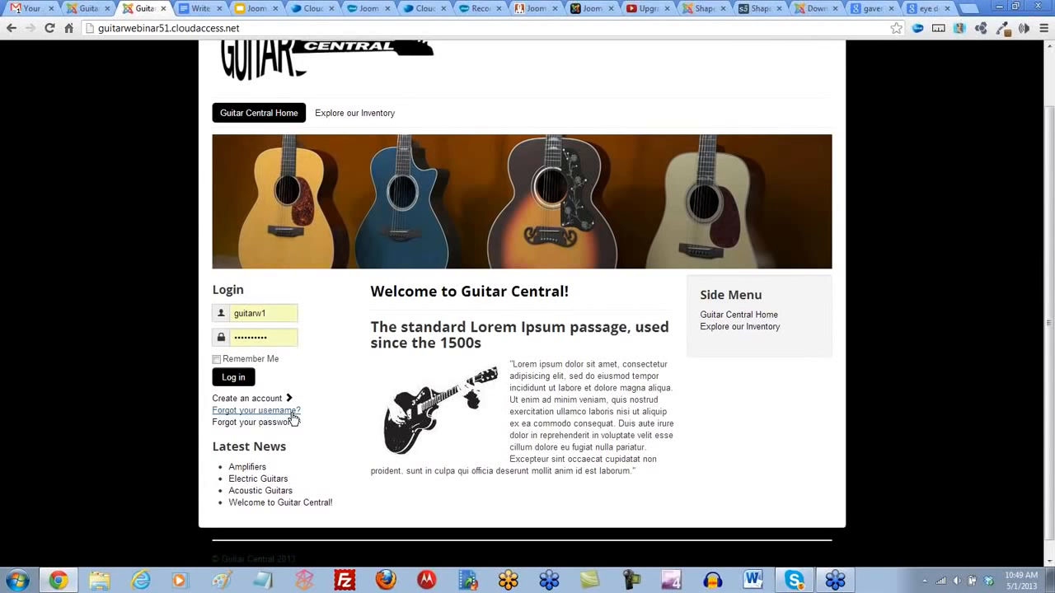
# - Search the Joomla! Extensions Directory for "login forms" and look through the listed login extensions
pyautogui.click(703, 10)
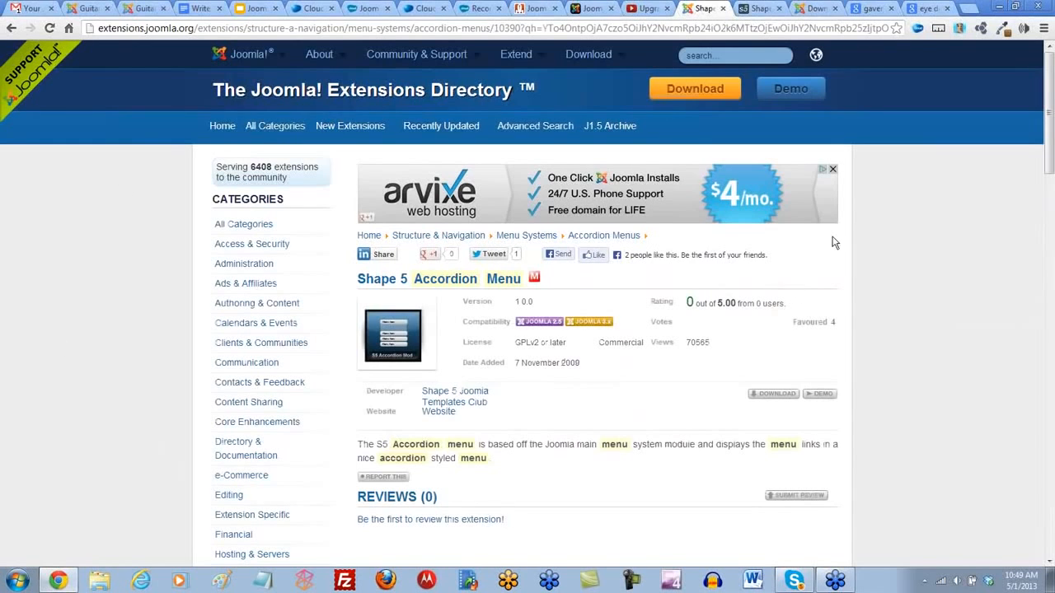
pyautogui.click(724, 55)
pyautogui.write('login forms')
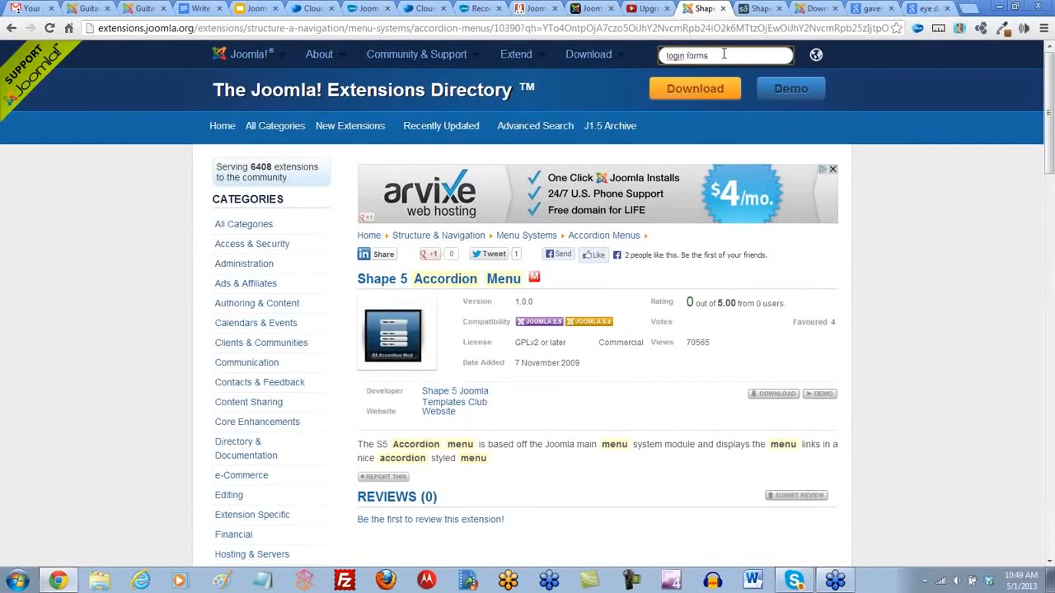
pyautogui.press('Return')
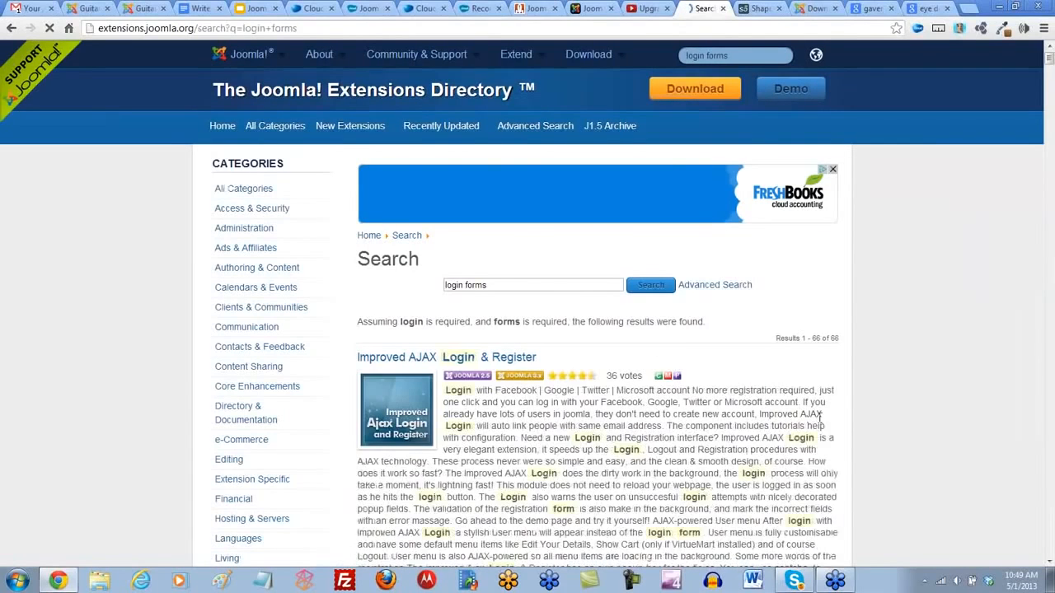
pyautogui.scroll(-2, 853, 420)
pyautogui.scroll(-1, 824, 387)
pyautogui.scroll(-1, 577, 313)
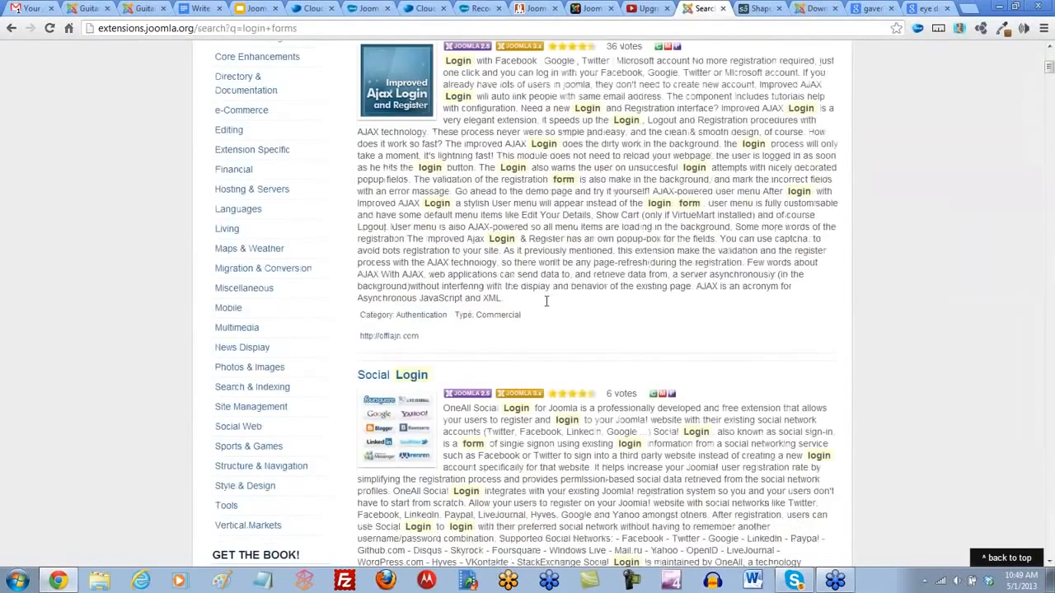
pyautogui.scroll(-2, 546, 302)
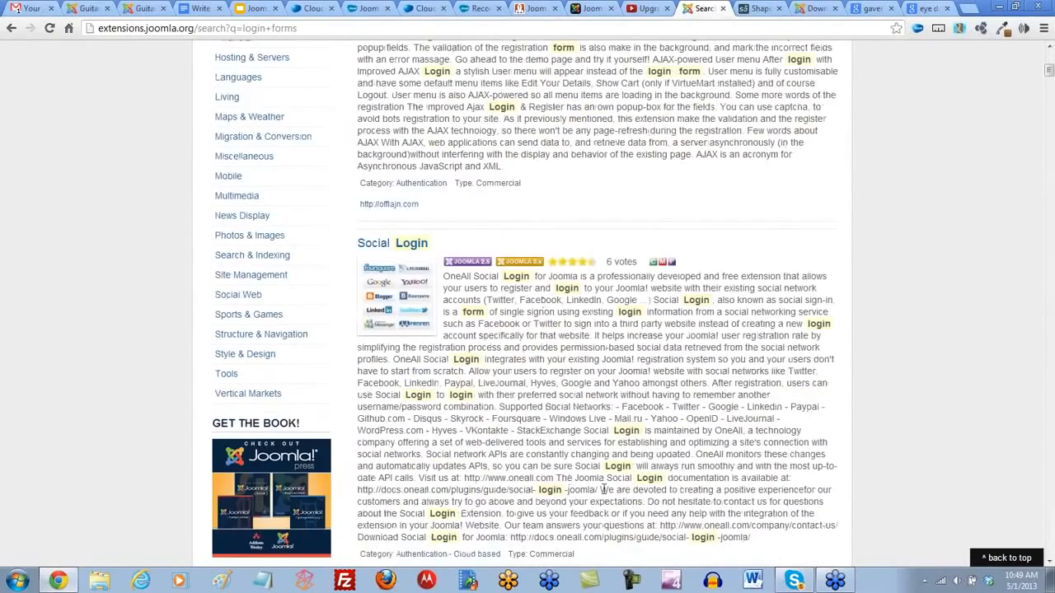
pyautogui.scroll(-1, 540, 312)
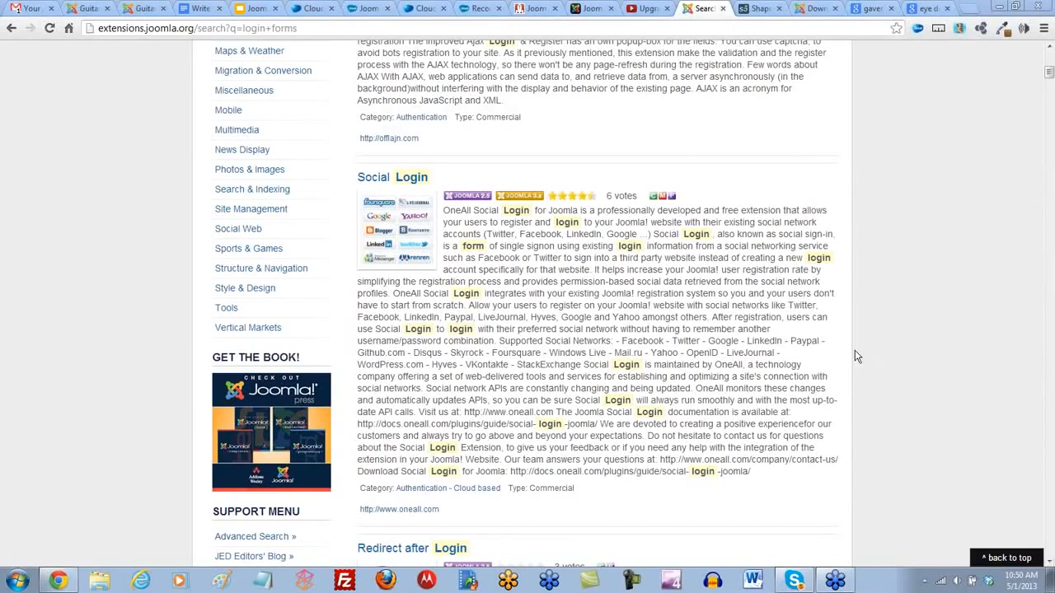
pyautogui.scroll(6, 854, 350)
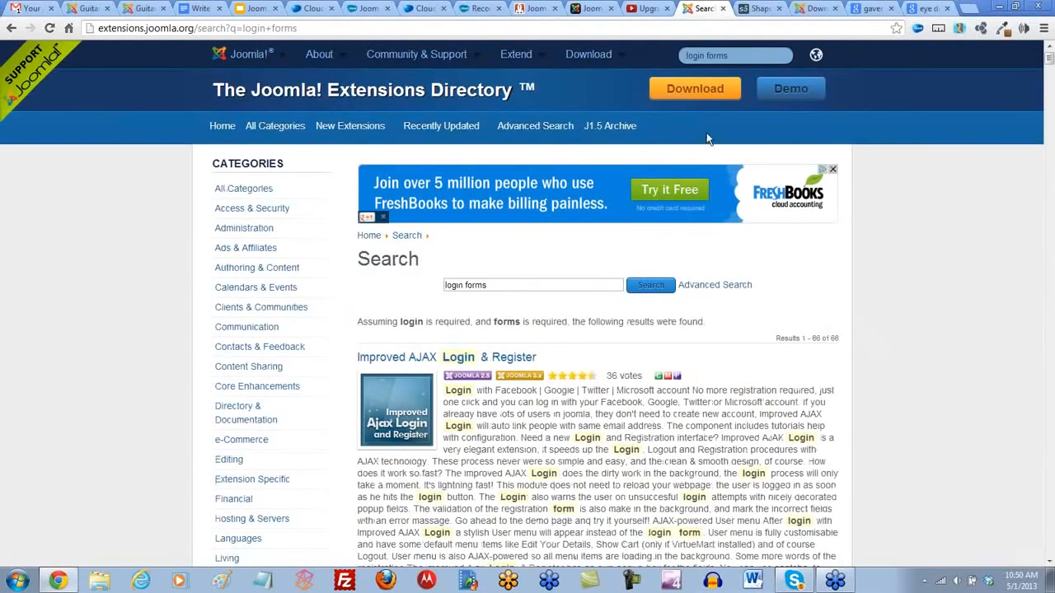
# - Search the extensions directory for "AJAX register" and open the AJAX Register extension's page, selecting its web address
pyautogui.click(727, 53)
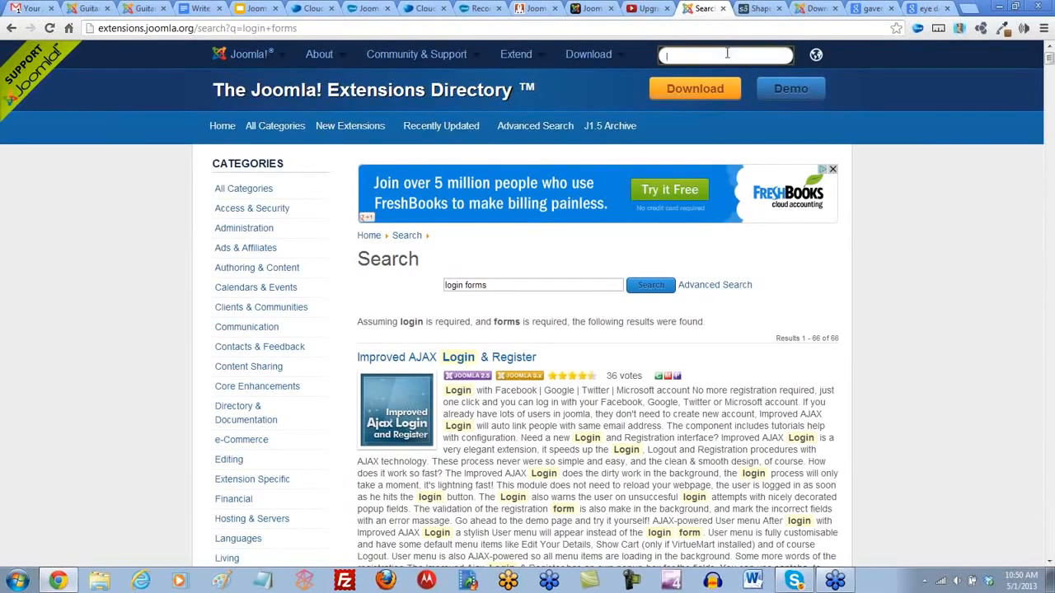
pyautogui.write('AJAX register')
pyautogui.press('Return')
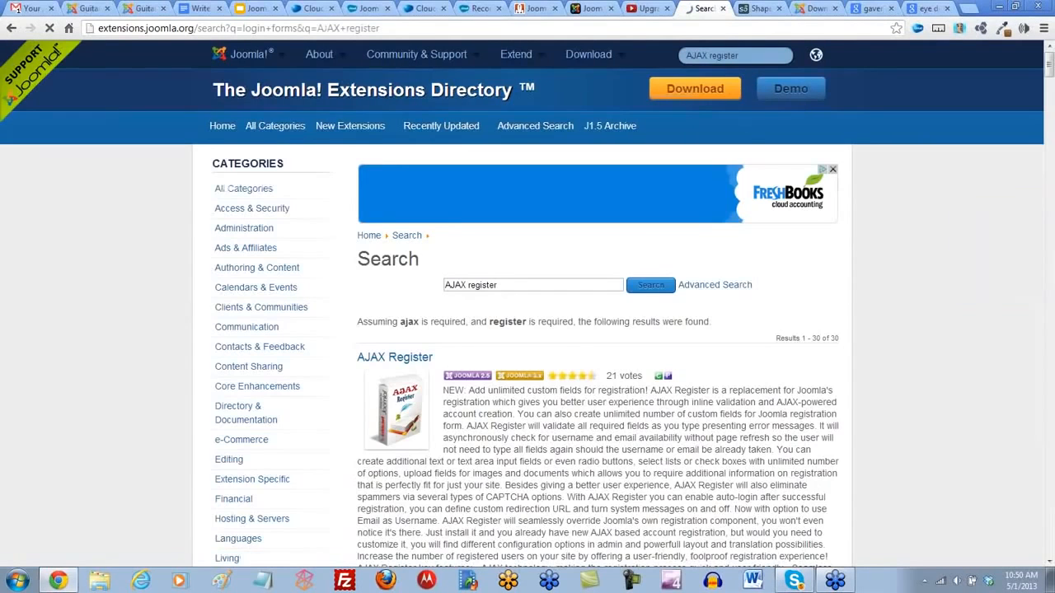
pyautogui.scroll(-1, 749, 354)
pyautogui.scroll(-3, 748, 355)
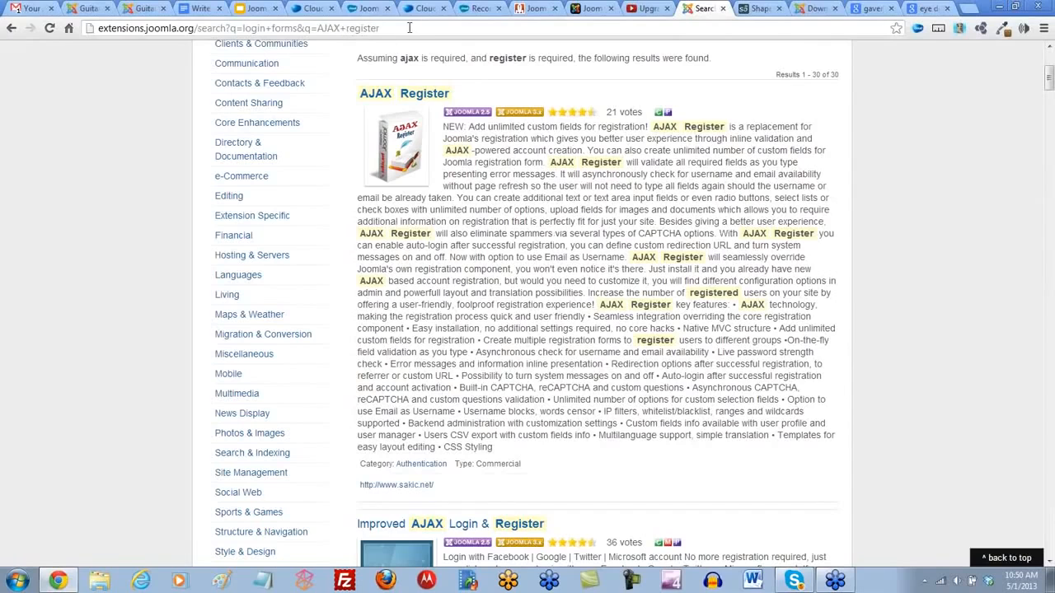
pyautogui.click(419, 95)
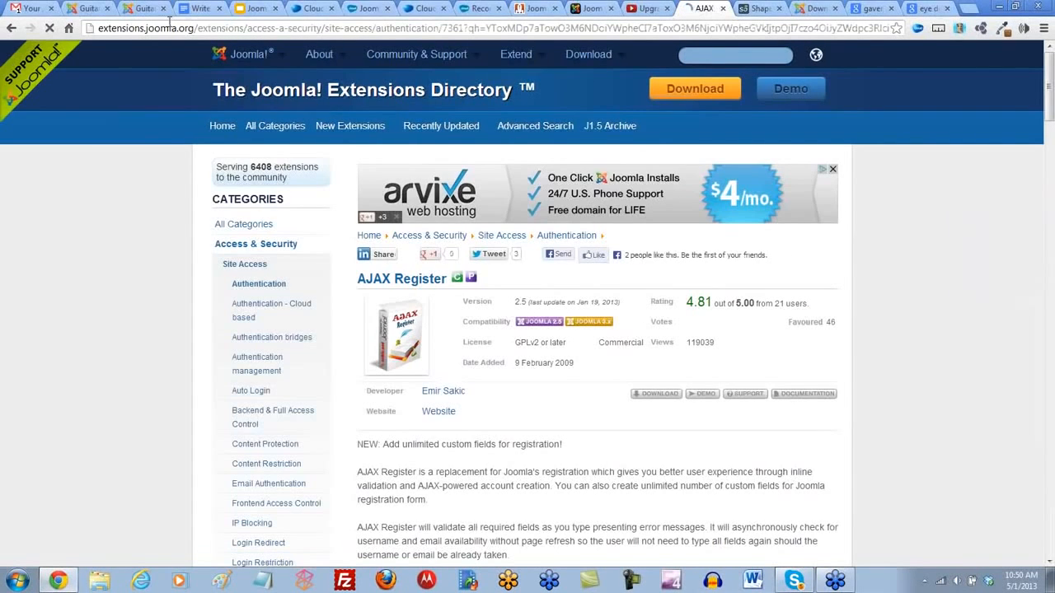
pyautogui.click(171, 32)
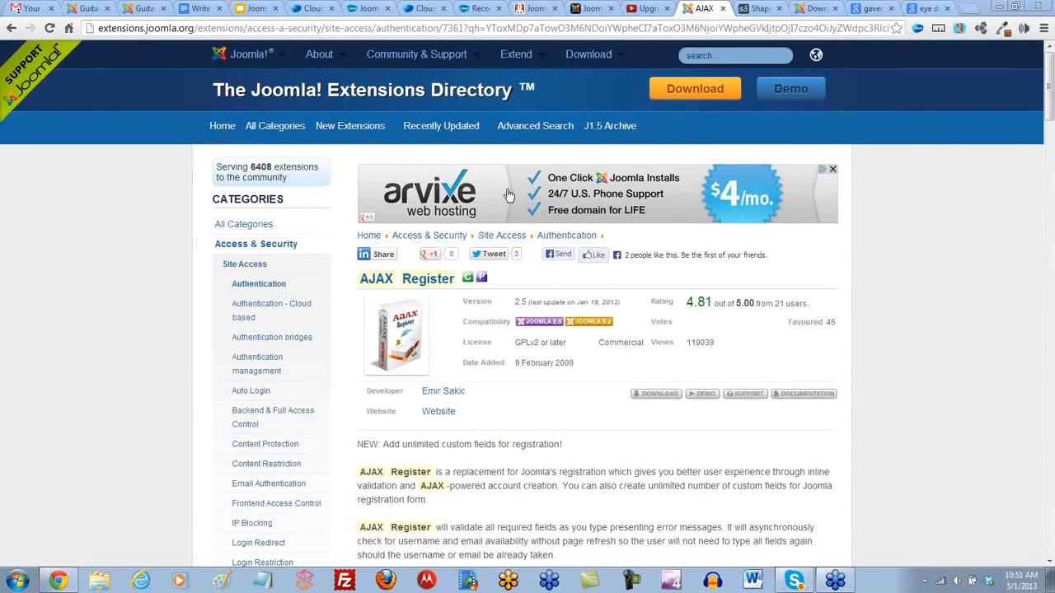
# - Return to the CloudAccess.net Recorded Joomla! Webinars page and view its list of recordings
pyautogui.click(478, 9)
pyautogui.scroll(2, 483, 238)
pyautogui.scroll(-2, 483, 234)
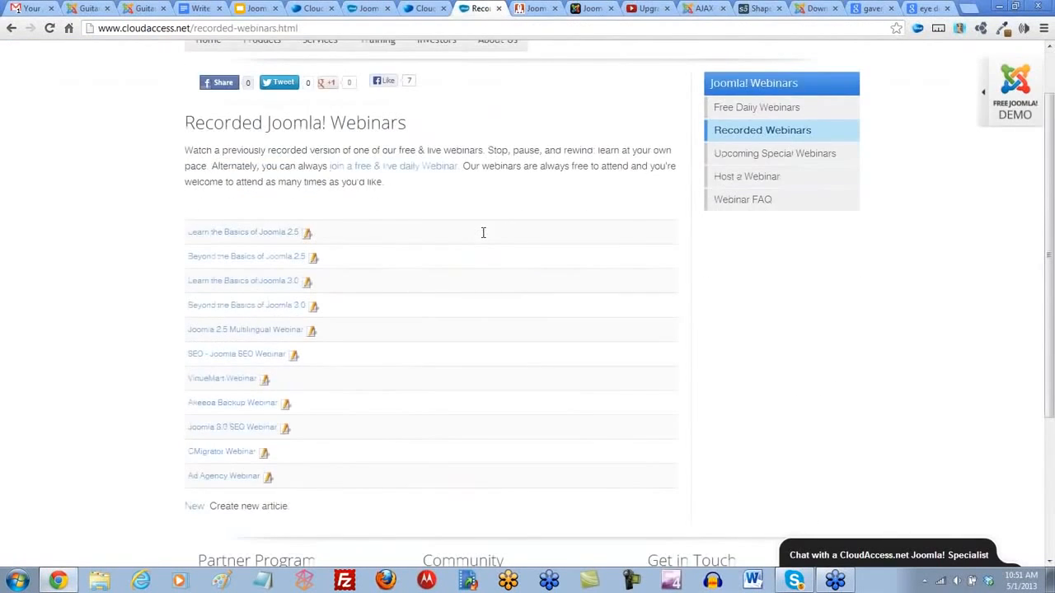
pyautogui.scroll(1, 484, 239)
pyautogui.scroll(1, 485, 238)
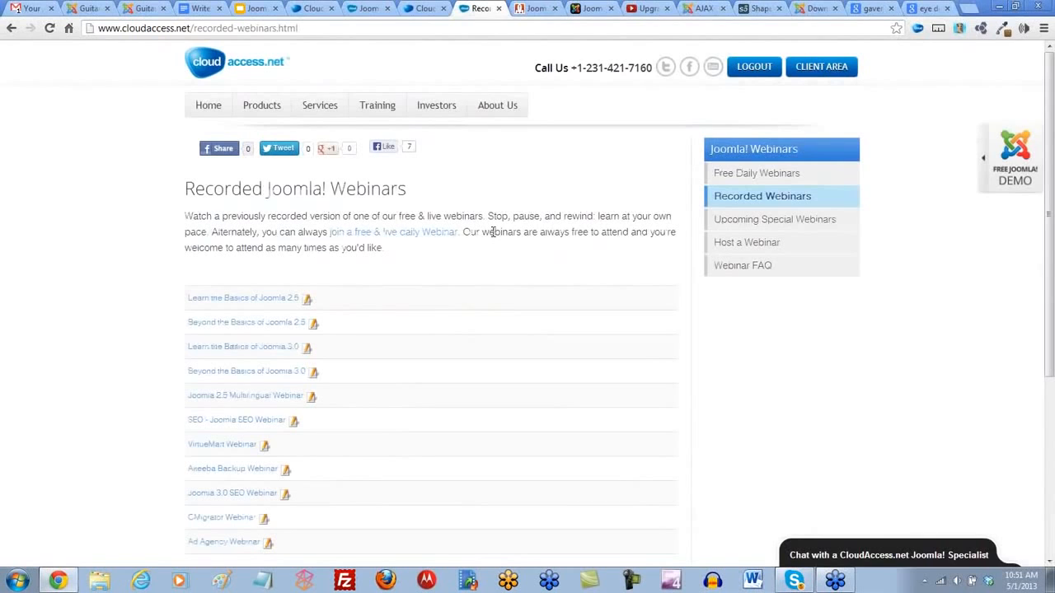
# - Open the Free Daily Webinars schedule and highlight the Monday, May 6, 2013 session of Joomla! 3.0 Beyond the Basics
pyautogui.click(759, 174)
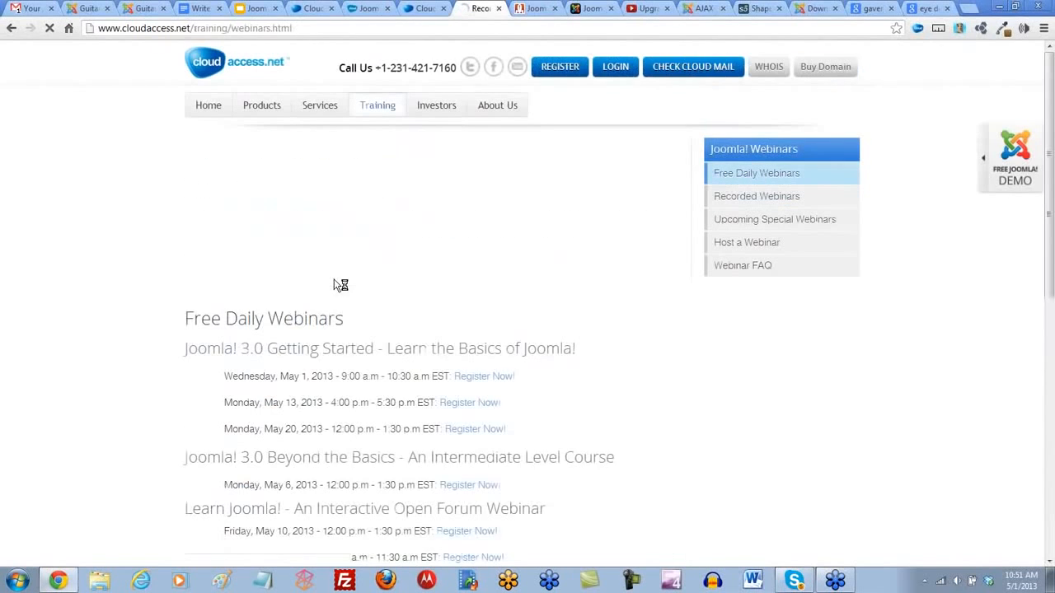
pyautogui.scroll(-3, 288, 347)
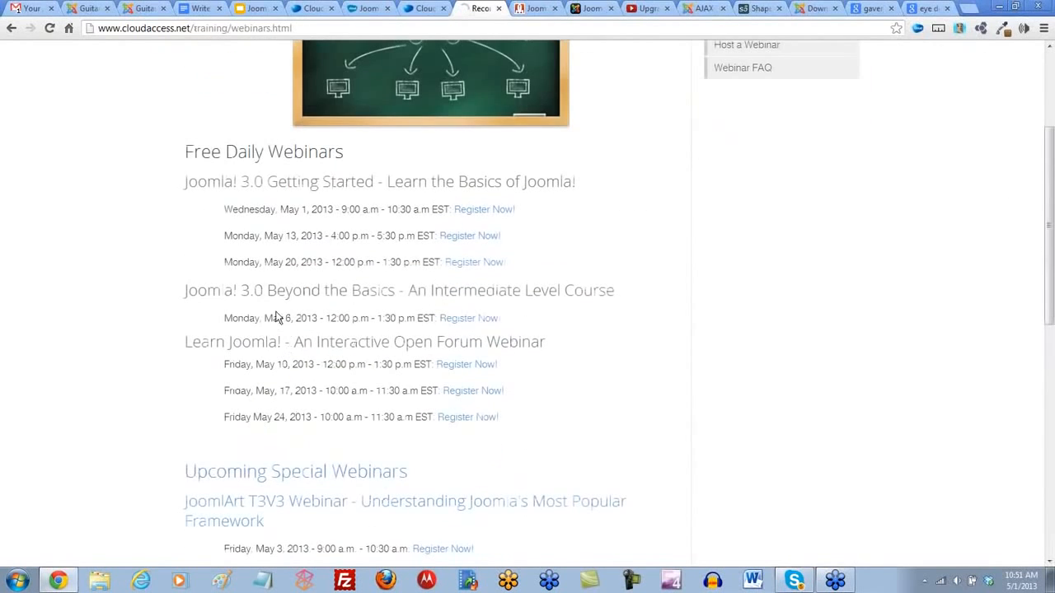
pyautogui.moveTo(511, 318); pyautogui.dragTo(220, 301)
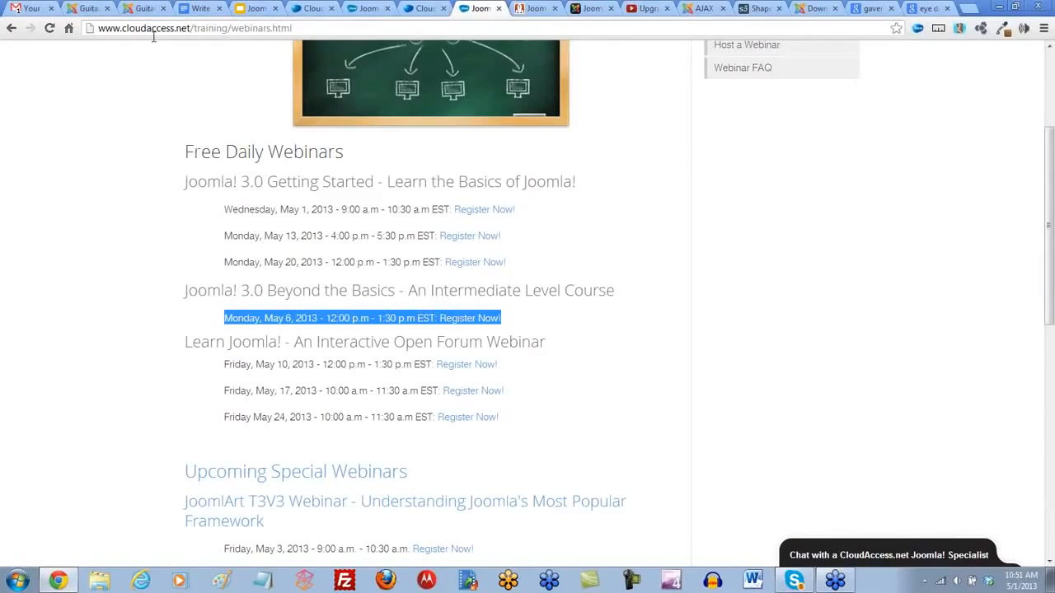
pyautogui.scroll(-3, 393, 428)
pyautogui.scroll(6, 399, 427)
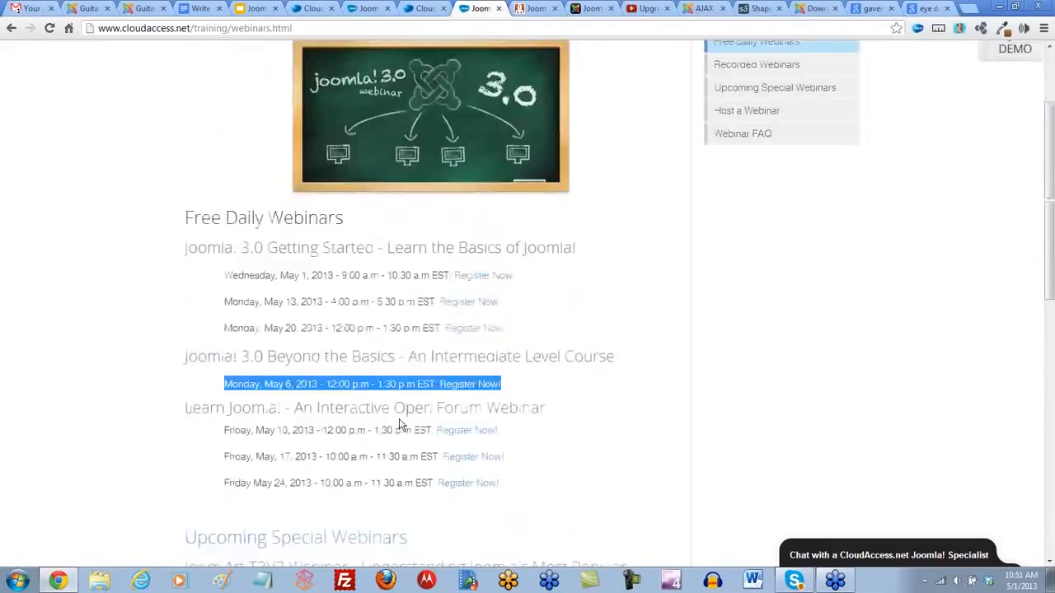
# - Open the Upcoming Special Webinars page and review the JoomlArt T3V3, iJoomla JomSocial, StackIdeas EasyBlog and AEC webinar listings
pyautogui.click(742, 222)
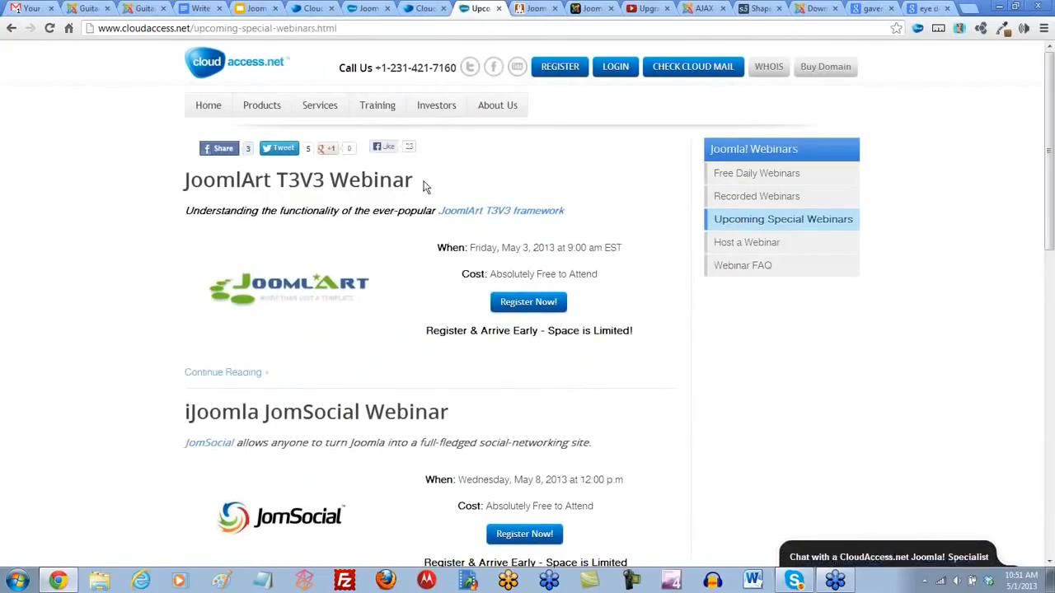
pyautogui.scroll(-1, 412, 347)
pyautogui.scroll(-2, 415, 344)
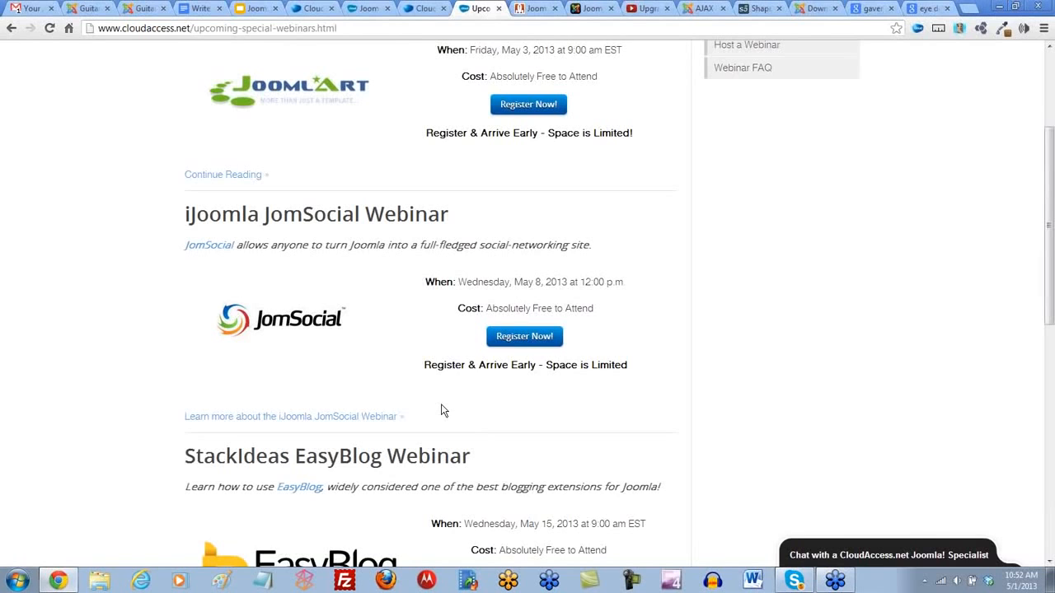
pyautogui.scroll(-1, 336, 376)
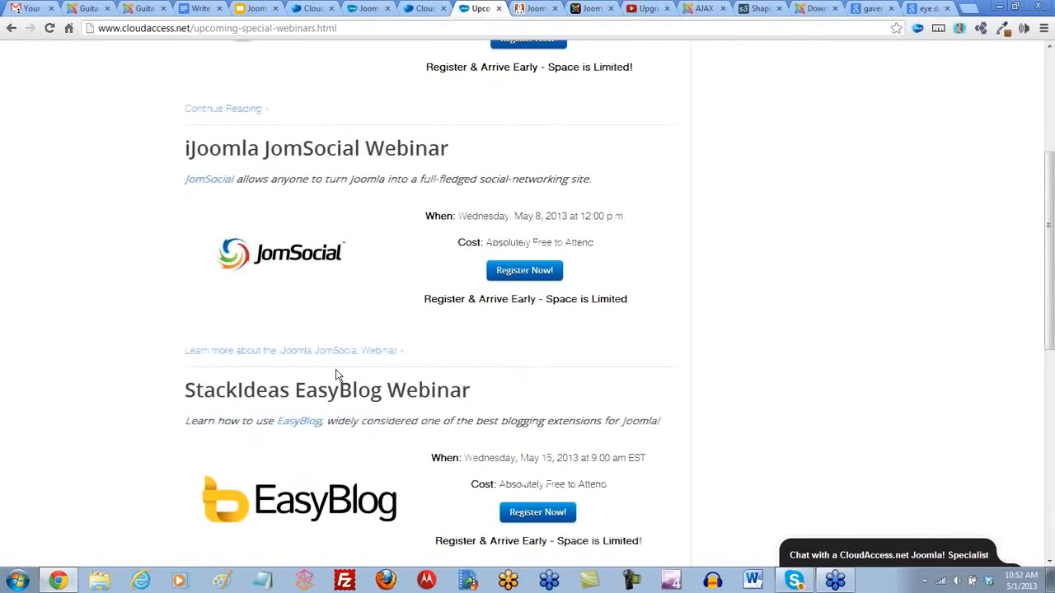
pyautogui.scroll(-3, 335, 376)
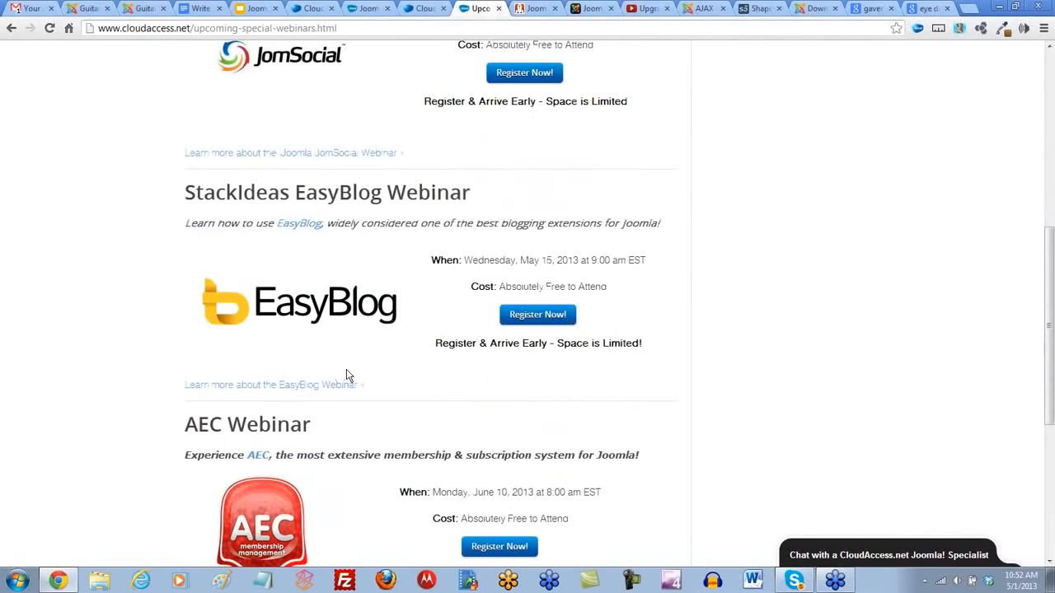
pyautogui.scroll(-1, 383, 384)
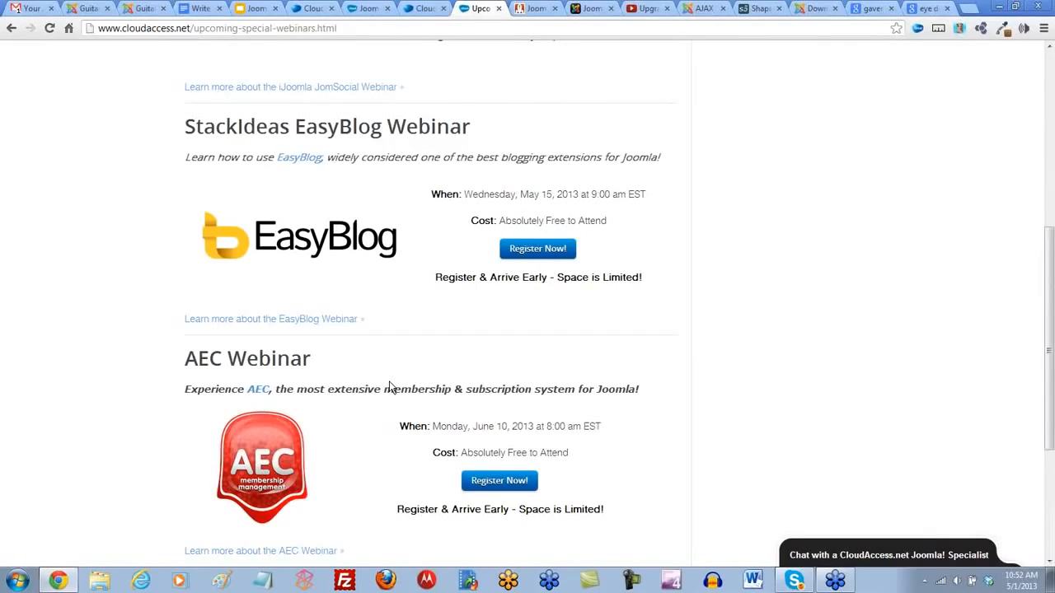
pyautogui.scroll(-3, 388, 383)
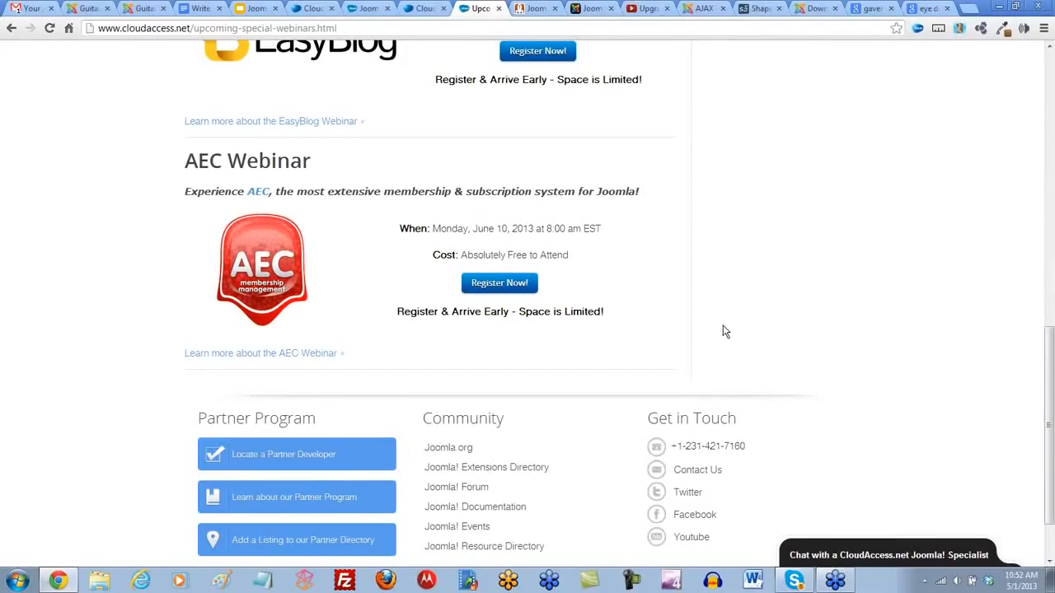
pyautogui.scroll(9, 777, 301)
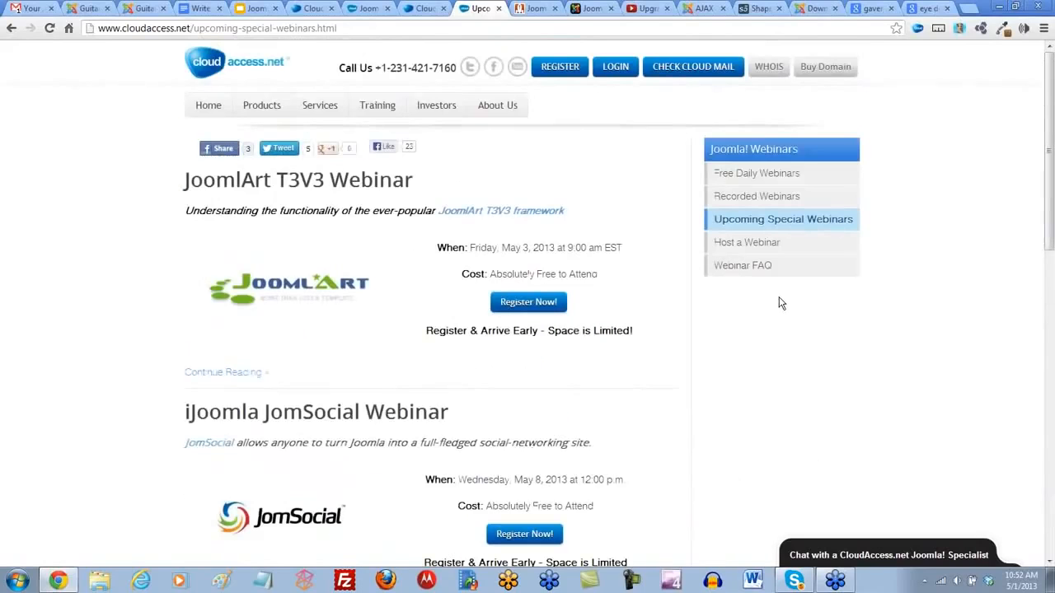